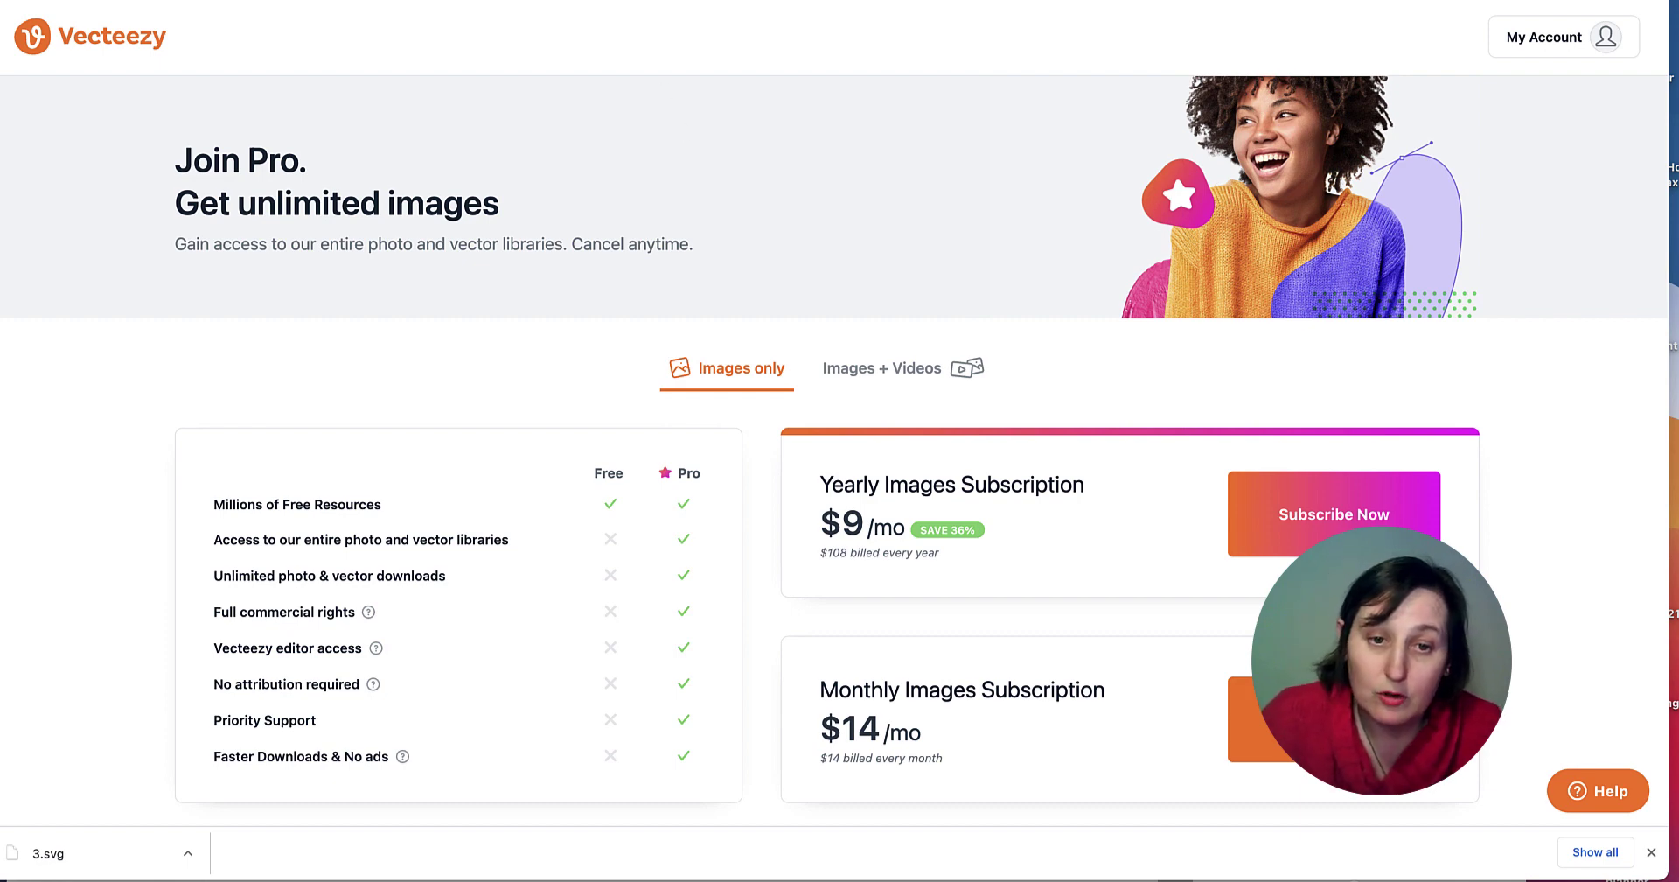
Return to the Vecteezy home page and search the vectors for "Flowers".
key(super+Left)
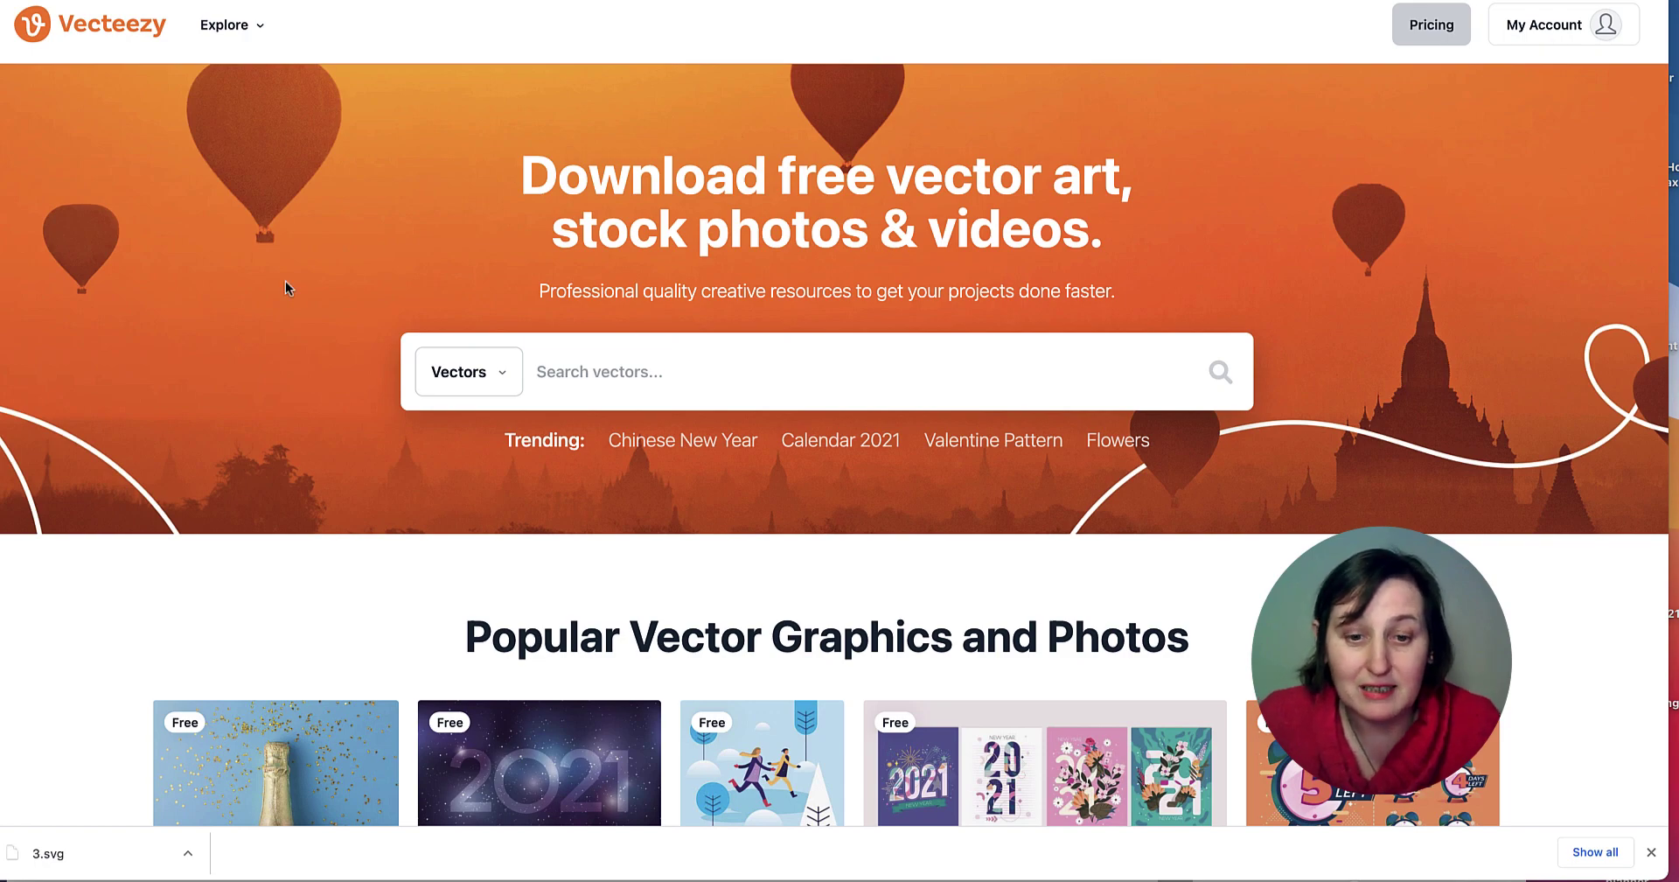
scroll(724, 202, down, 10)
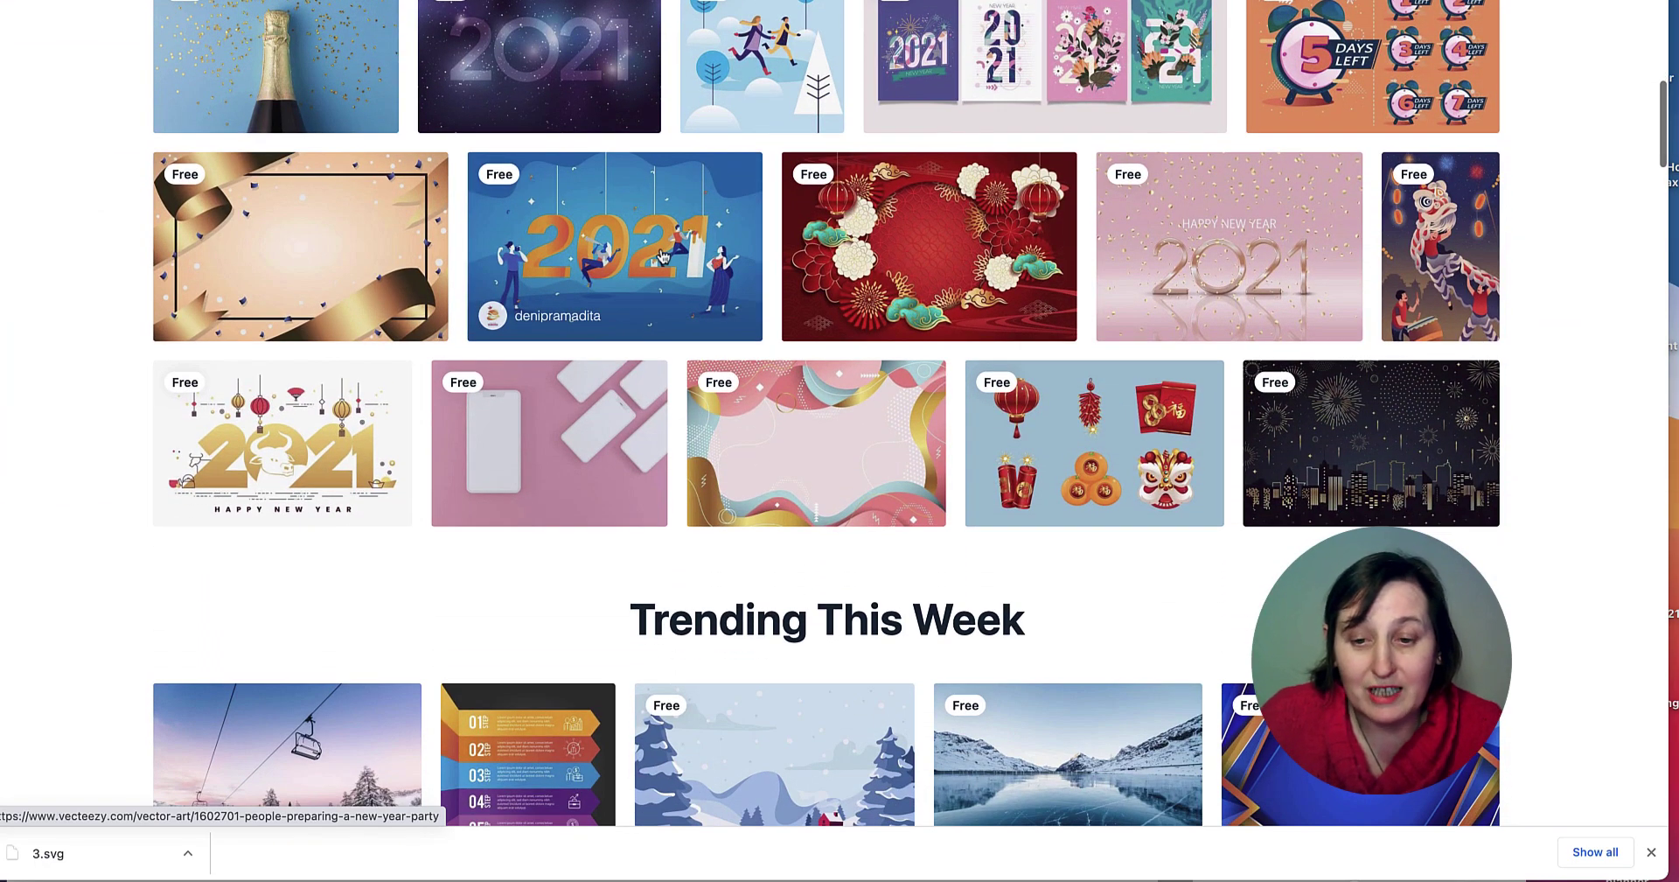
scroll(770, 236, up, 10)
scroll(796, 222, up, 2)
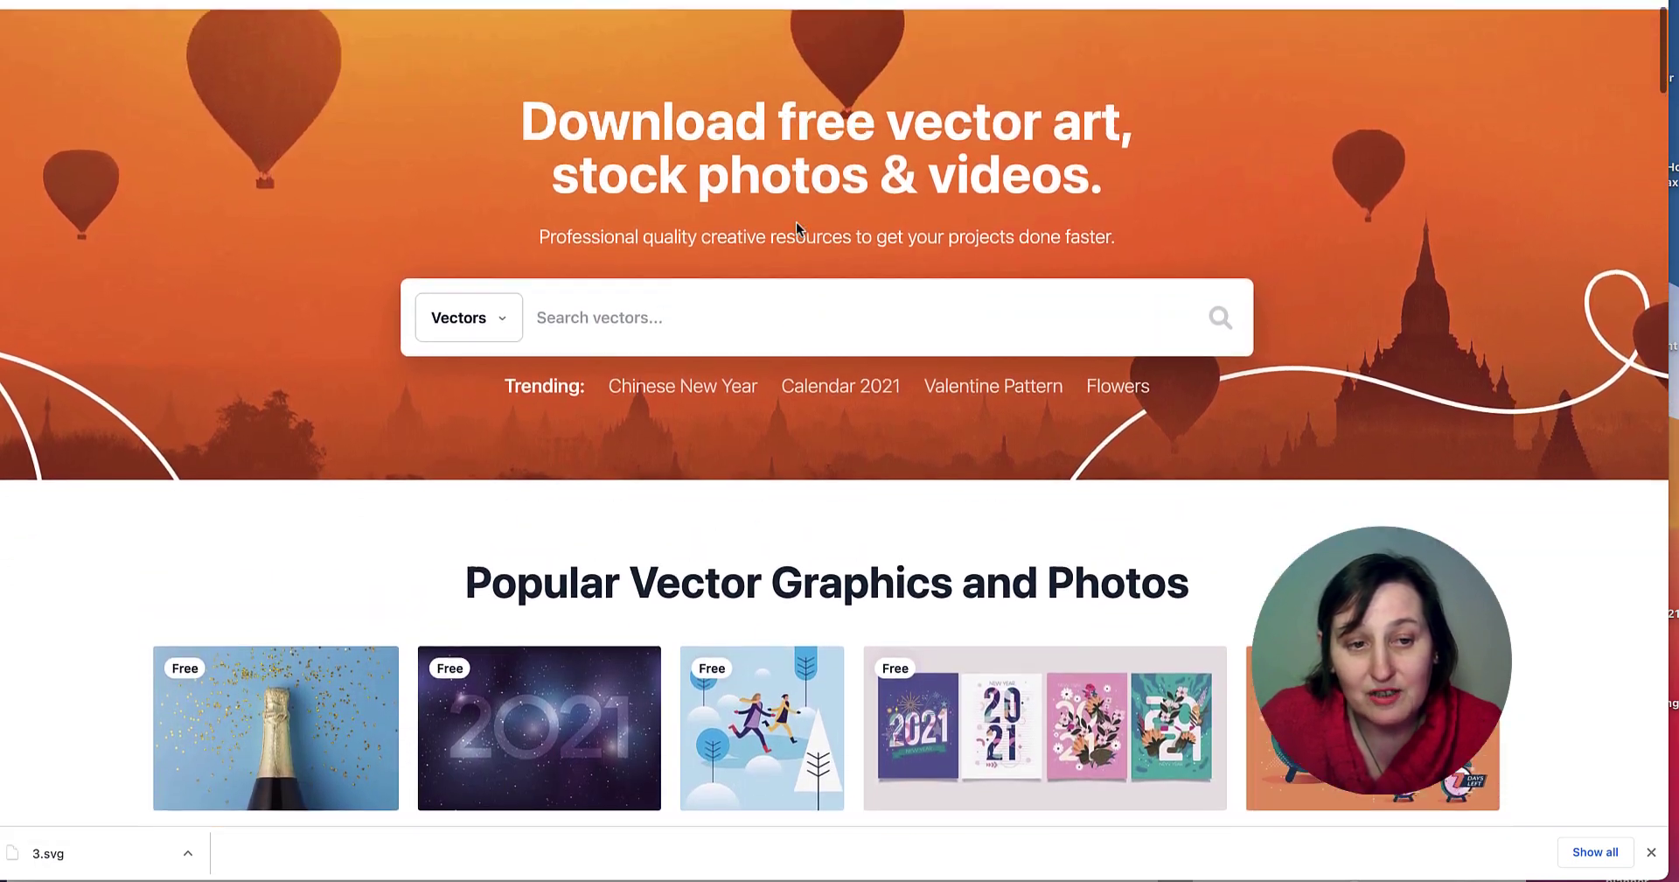
click(673, 392)
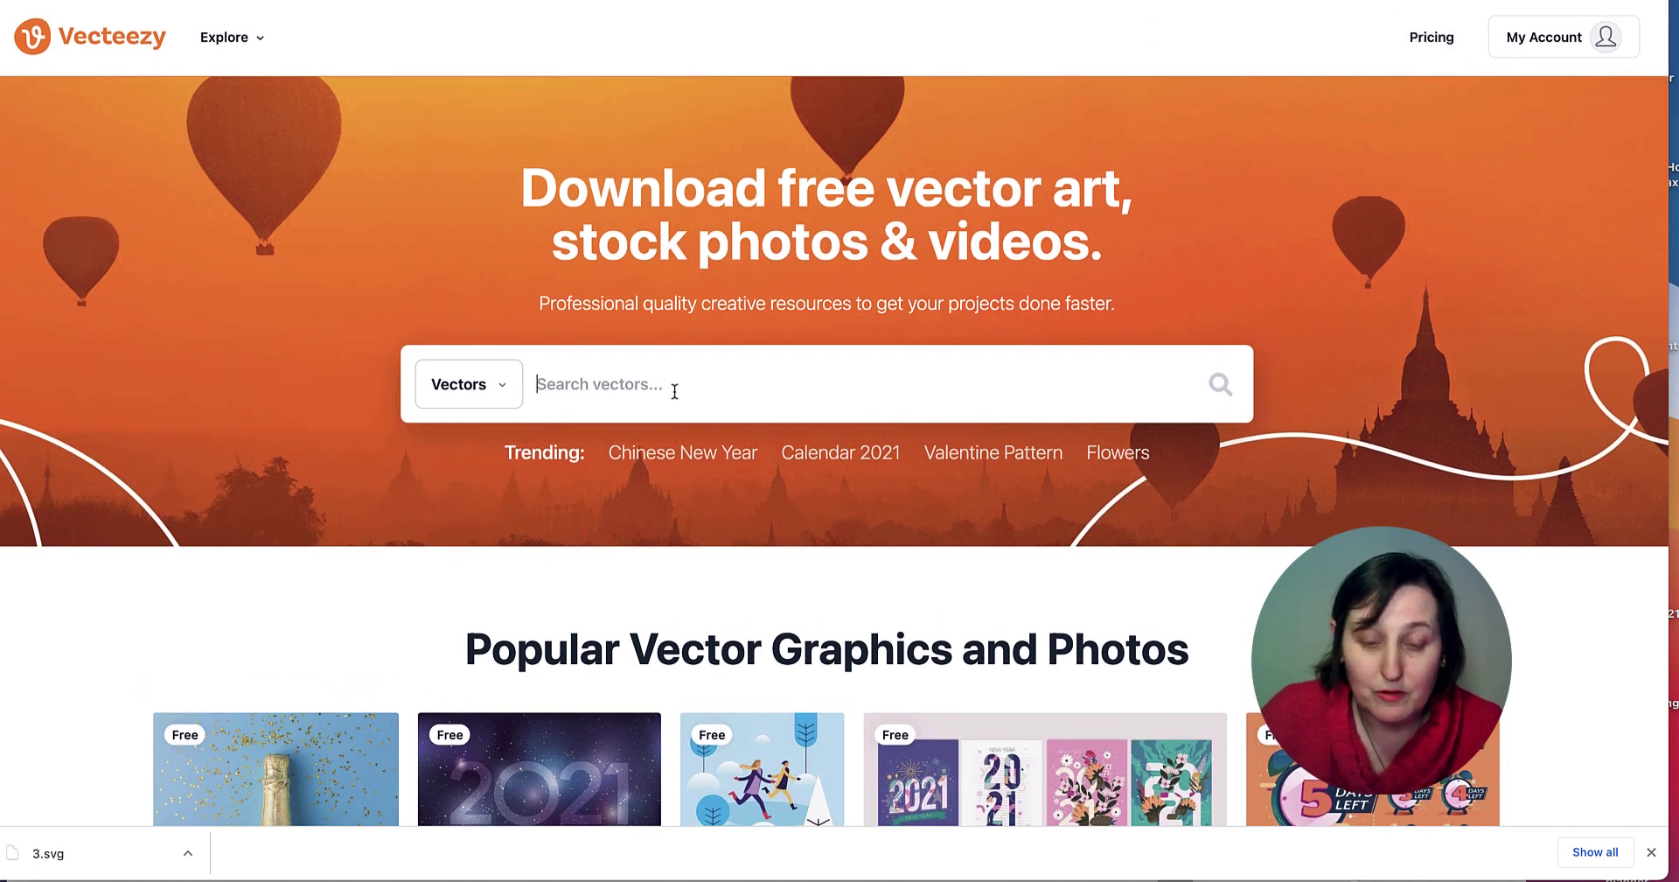
text(Flowrs)
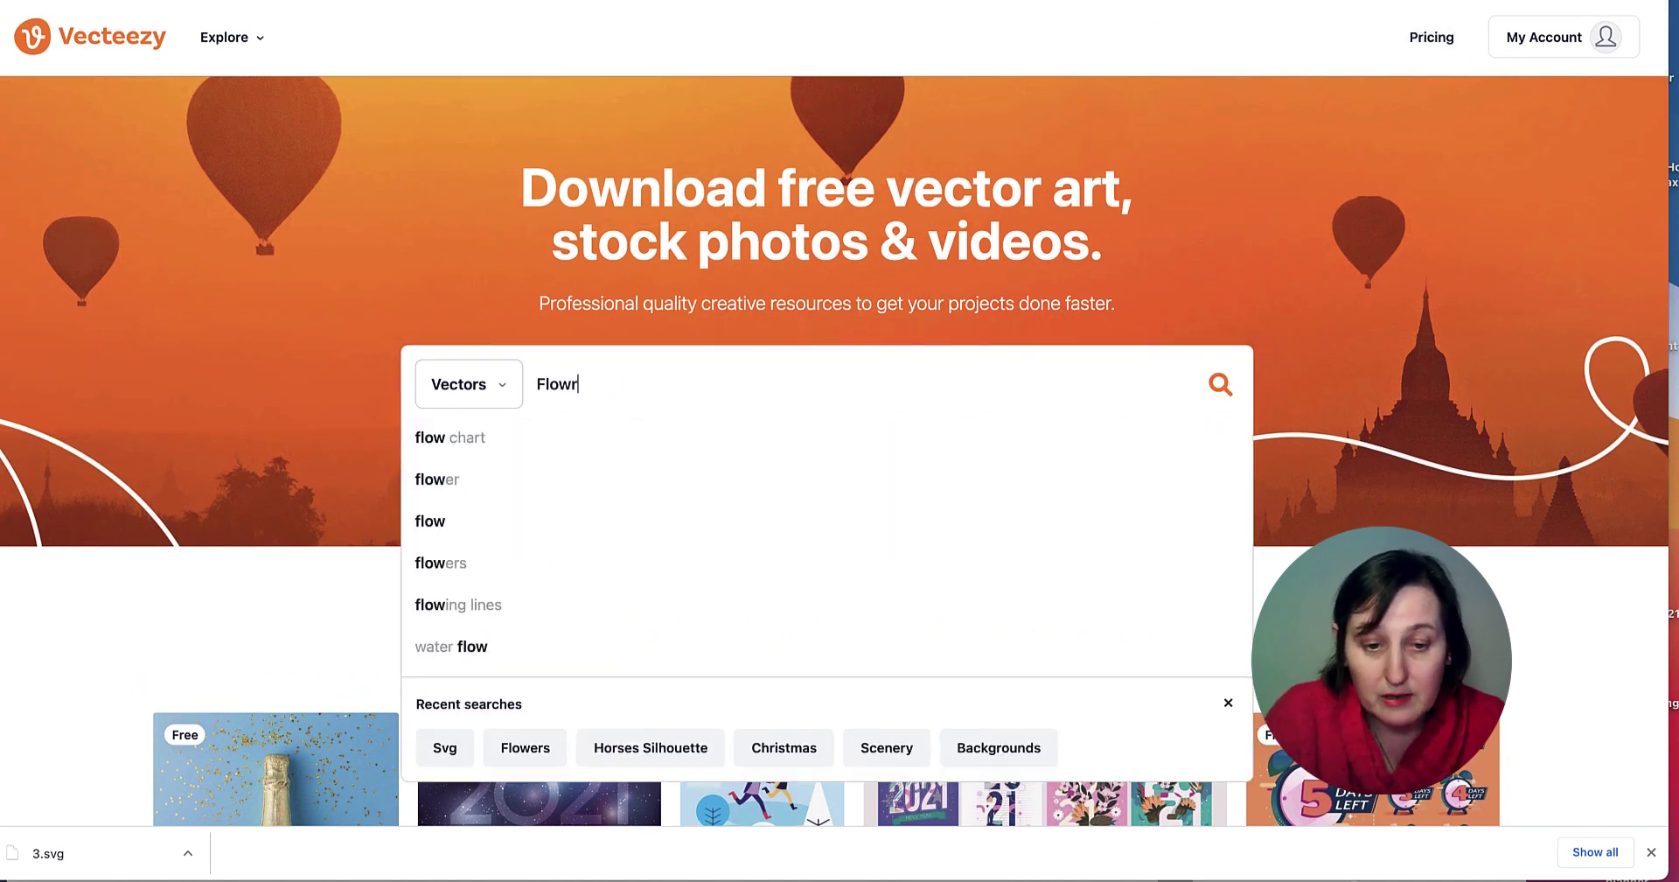
key(BackSpace)
key(BackSpace)
text(ers)
key(Return)
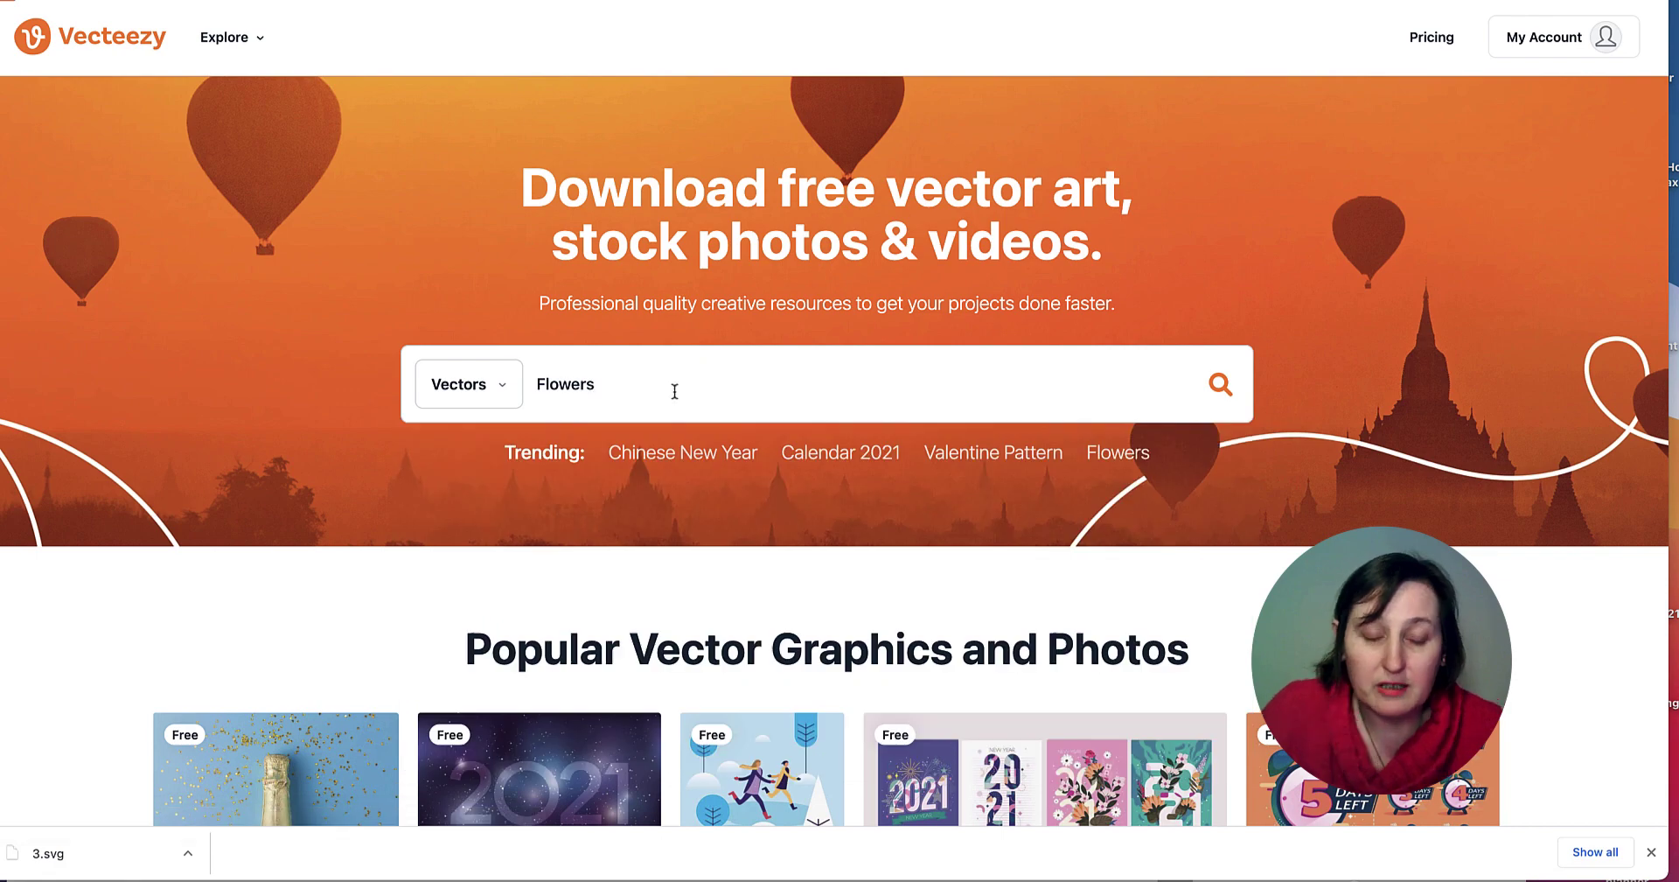
Limit the flower results to Free License and open the Beautiful Polynesian Flowers Vector page.
scroll(686, 212, down, 2)
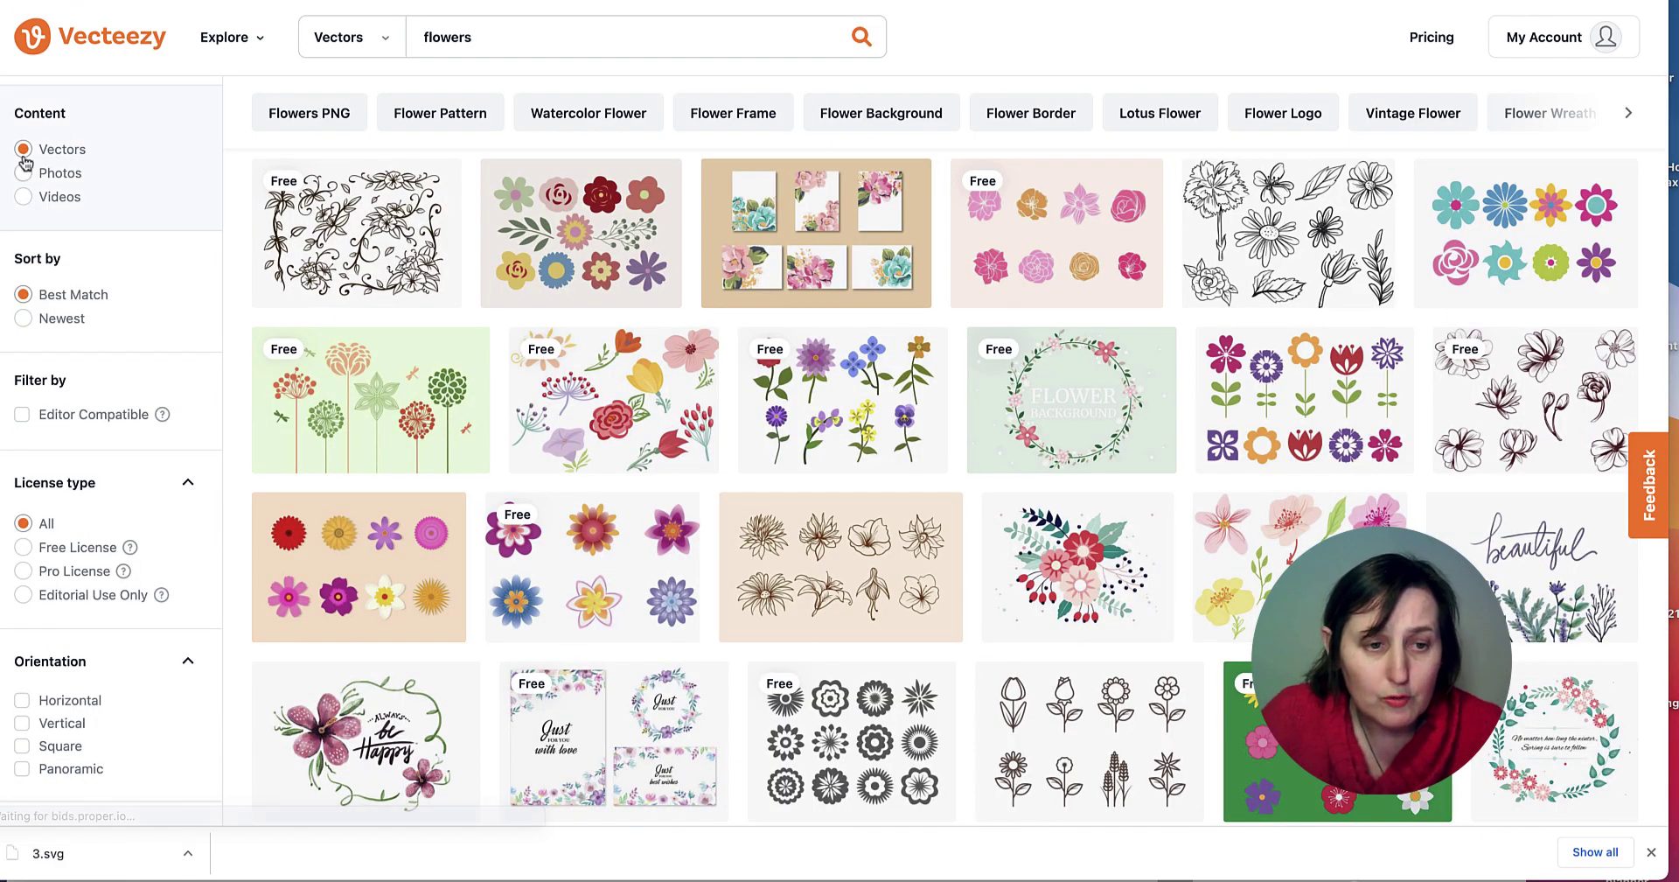
click(24, 547)
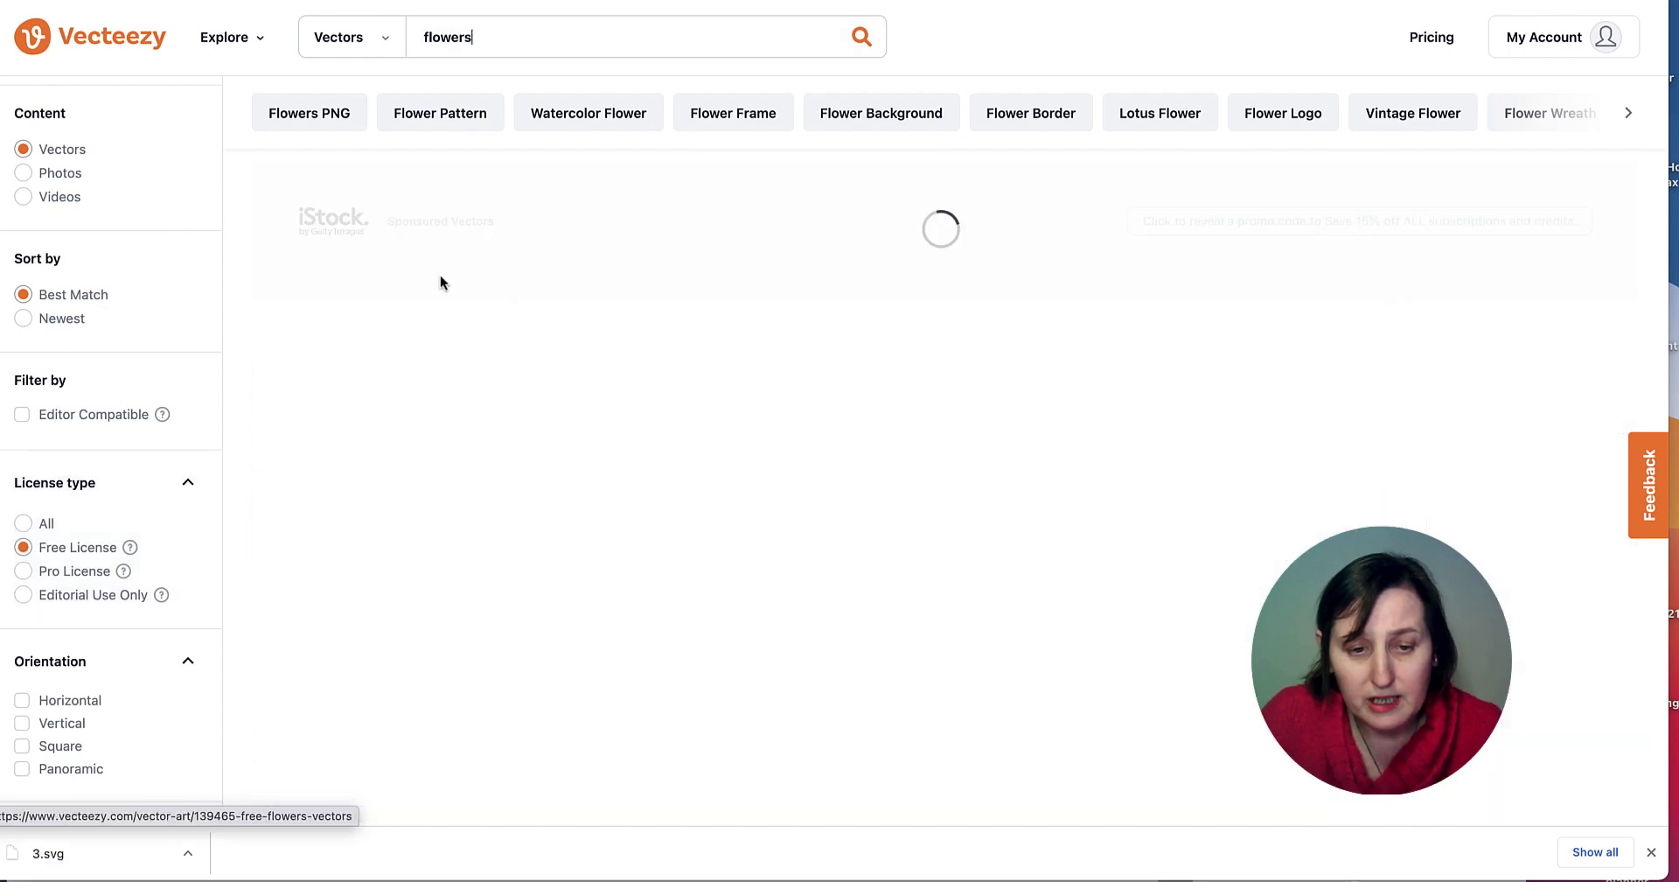
scroll(981, 429, down, 3)
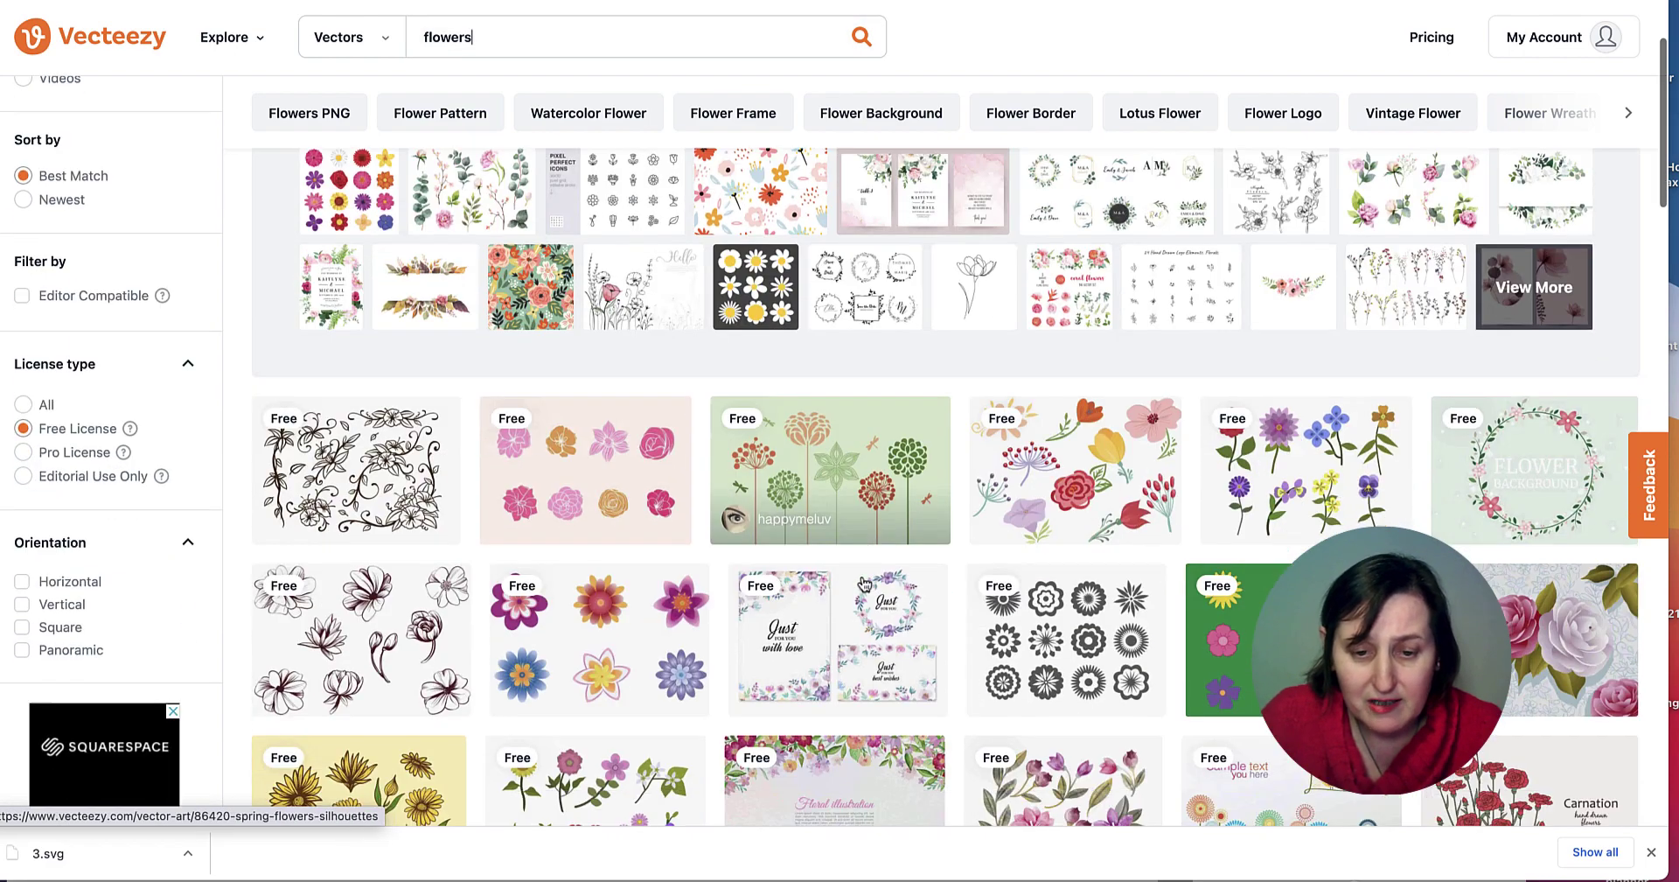
scroll(982, 429, down, 7)
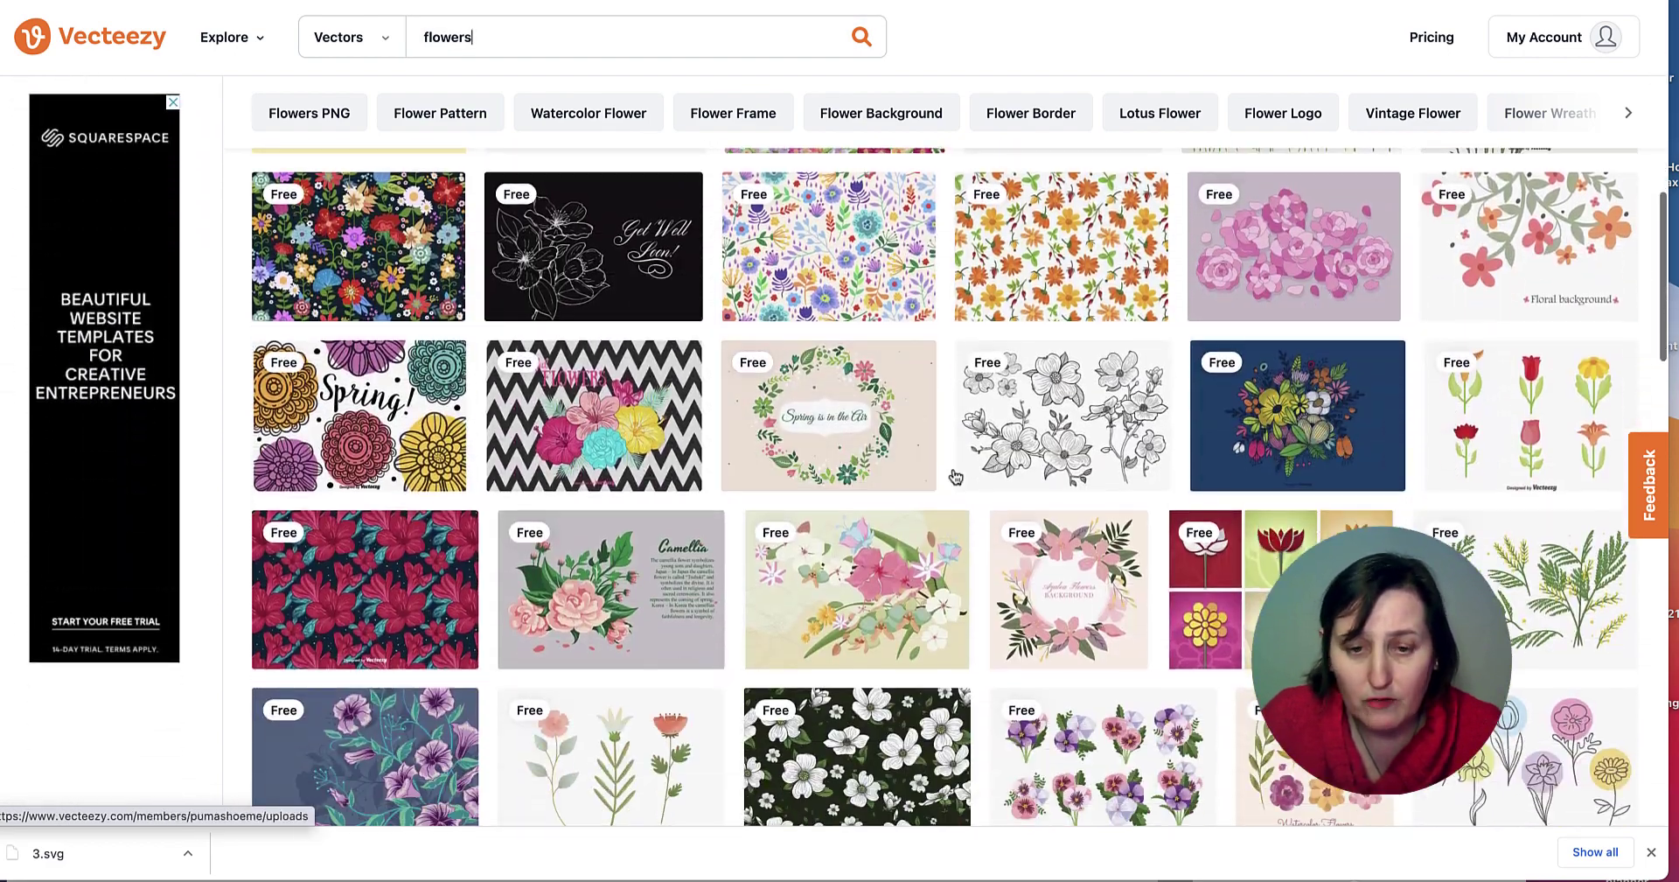
scroll(929, 477, down, 4)
scroll(929, 477, up, 4)
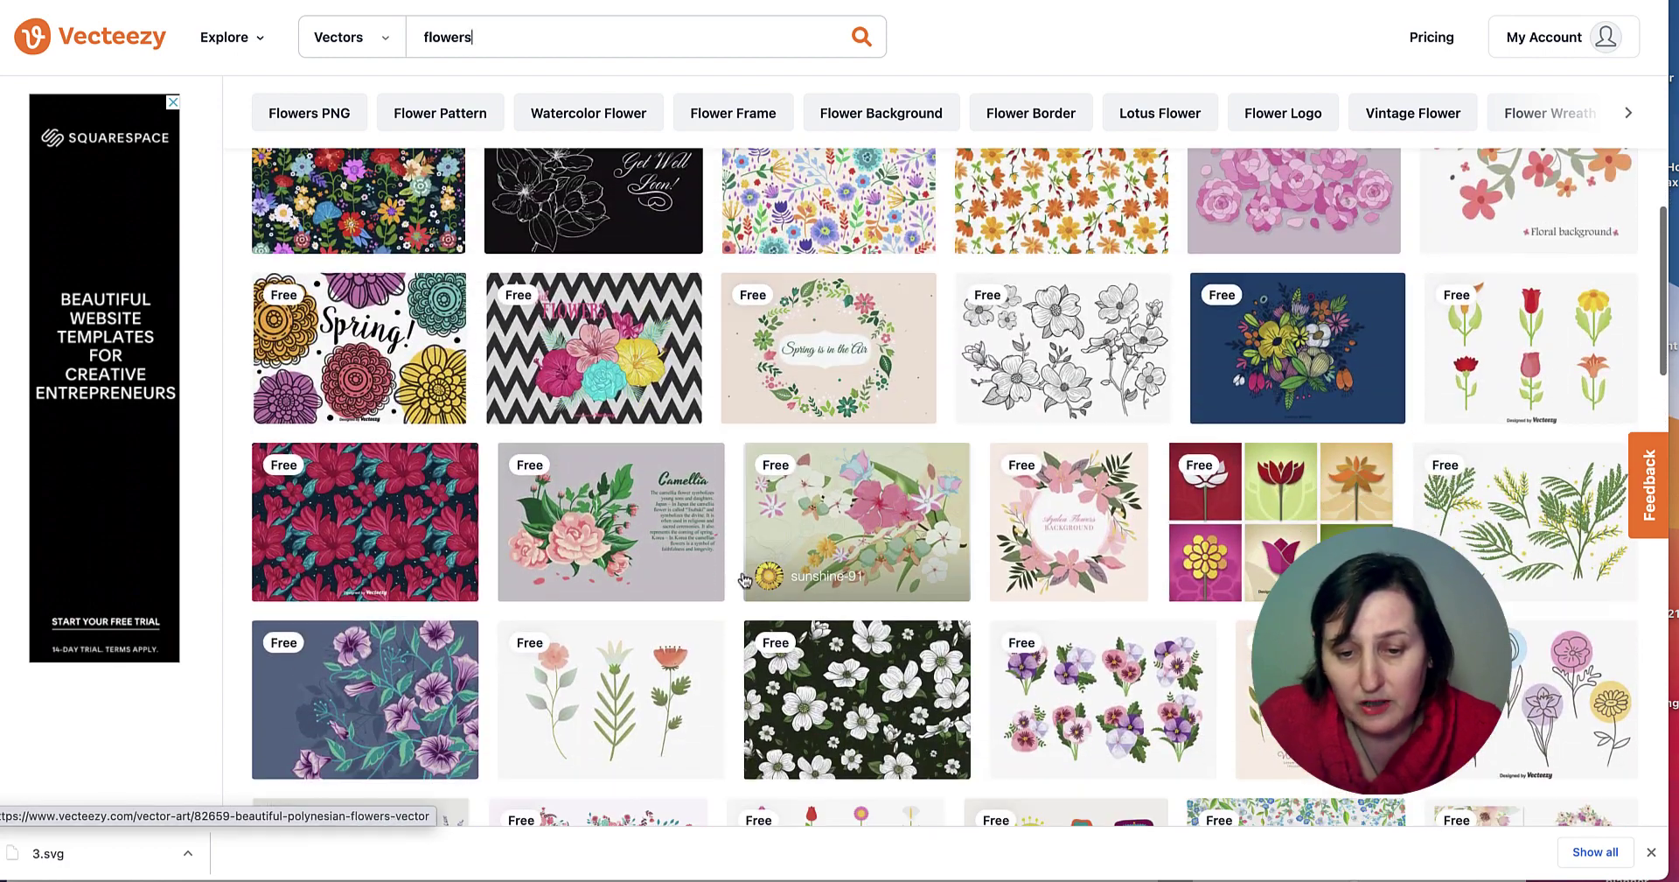
click(854, 500)
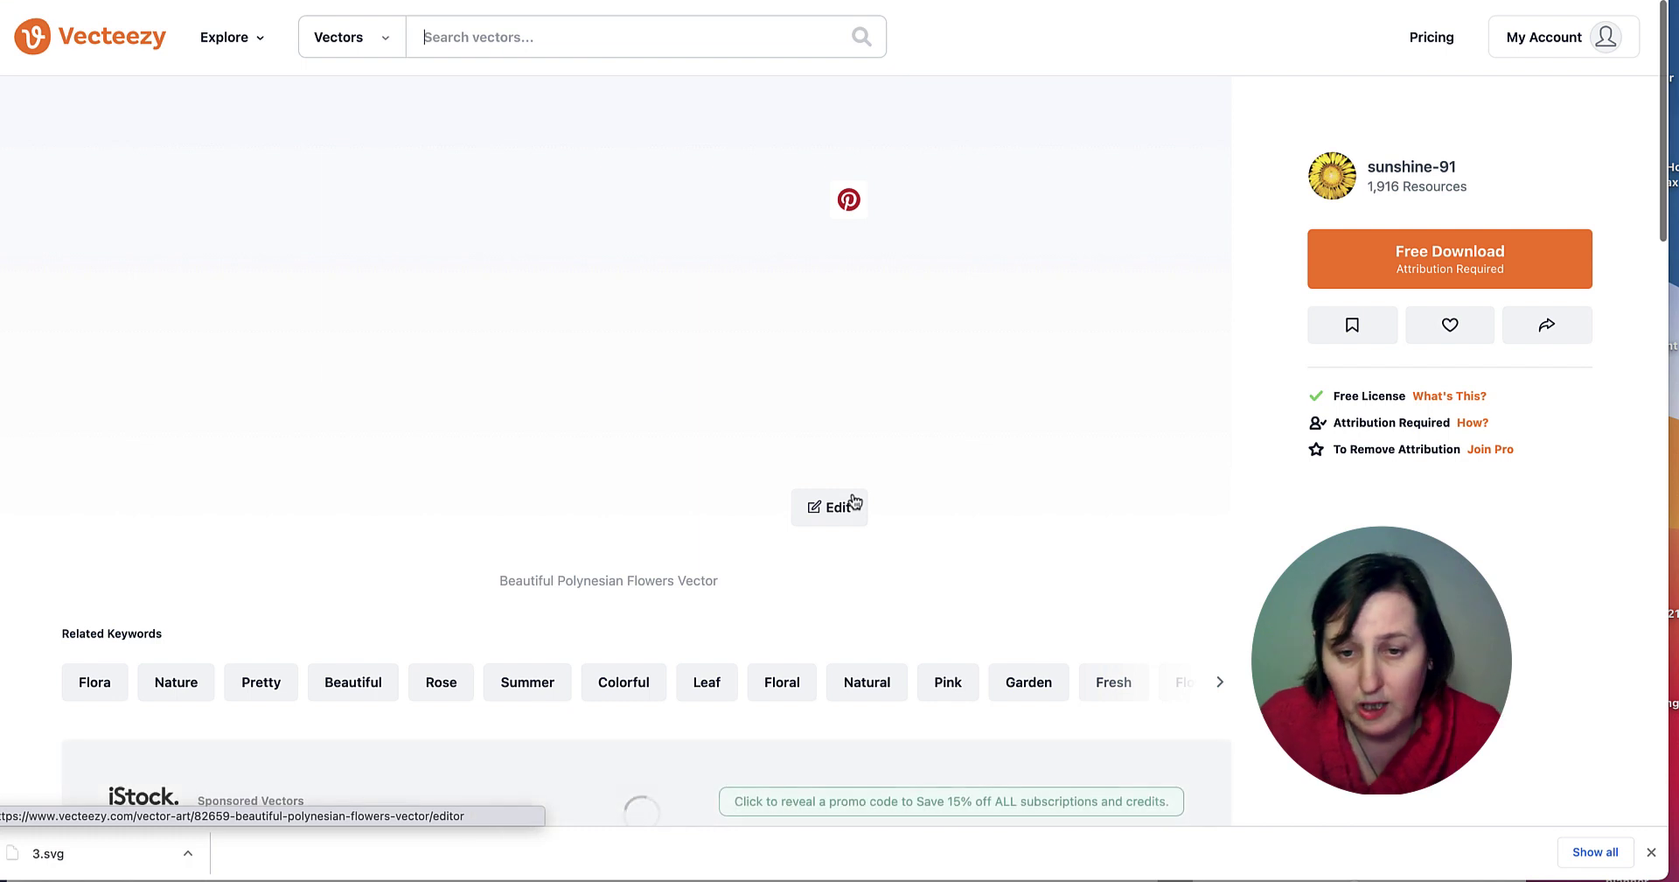
scroll(636, 175, down, 1)
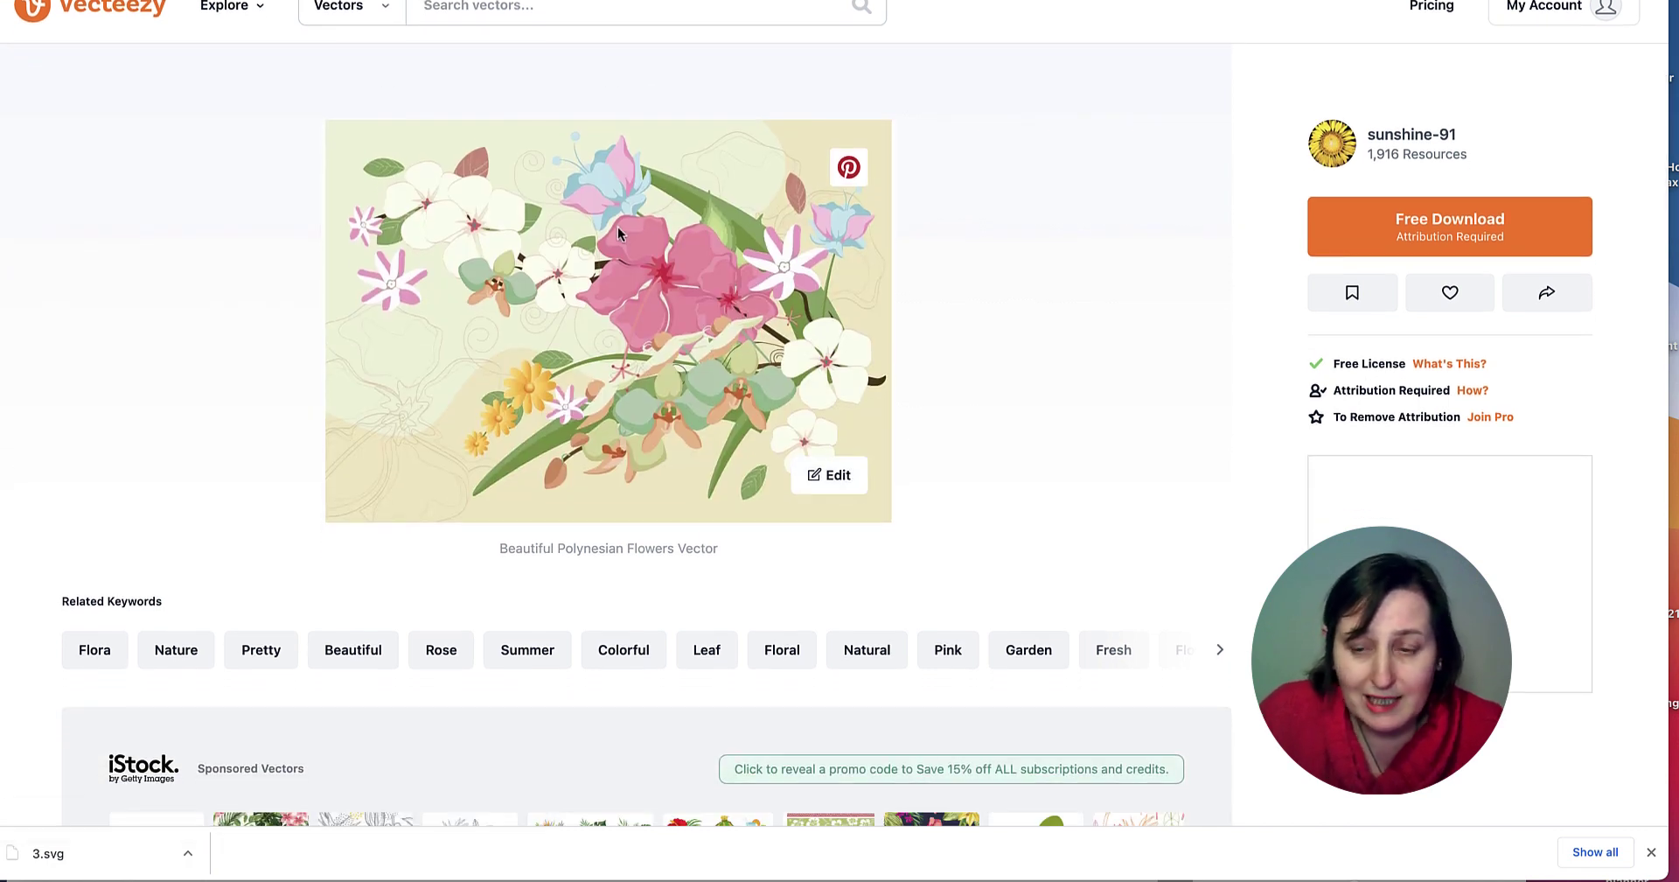
Review the license choices and the attribution instructions for the flower vector's free download, leaving without downloading.
click(1460, 230)
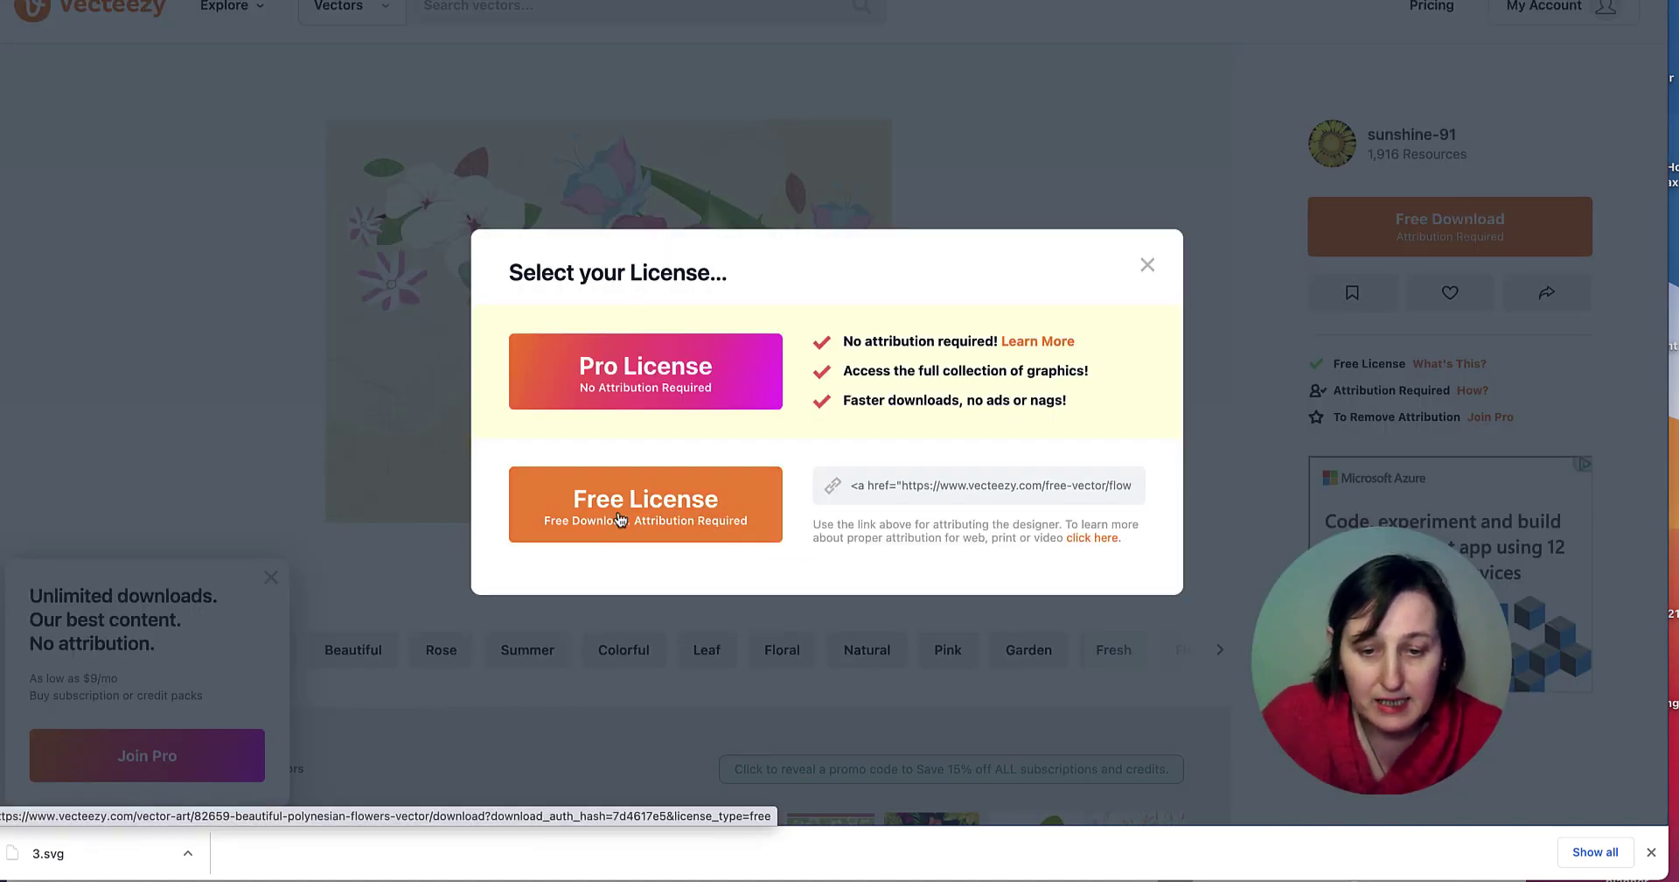
click(1104, 539)
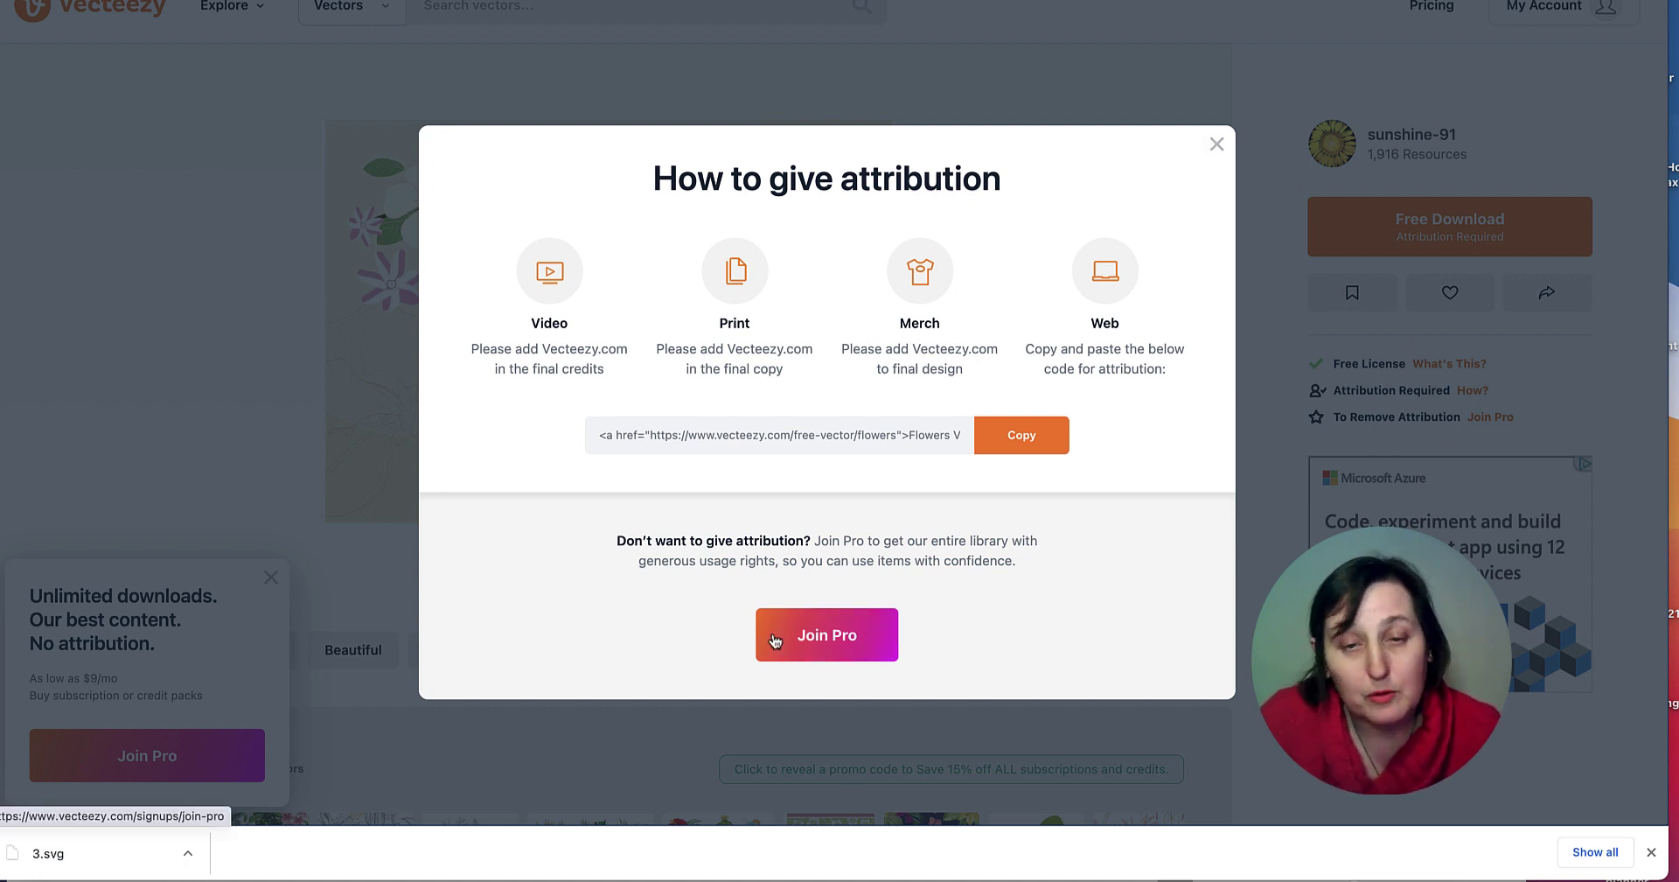
click(1217, 143)
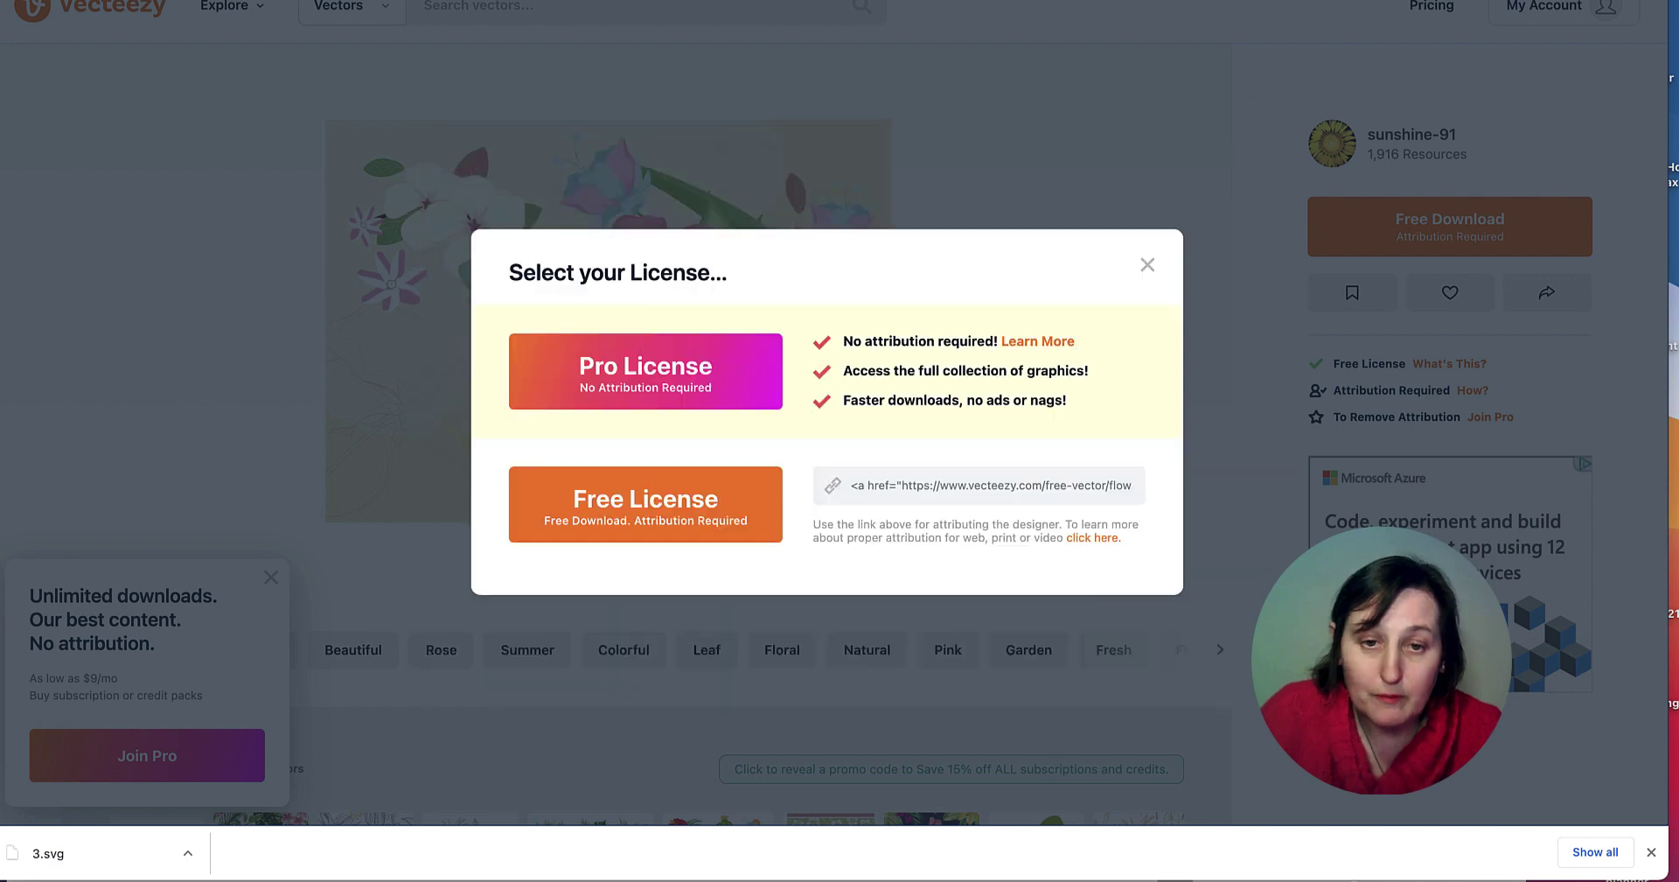
click(1148, 264)
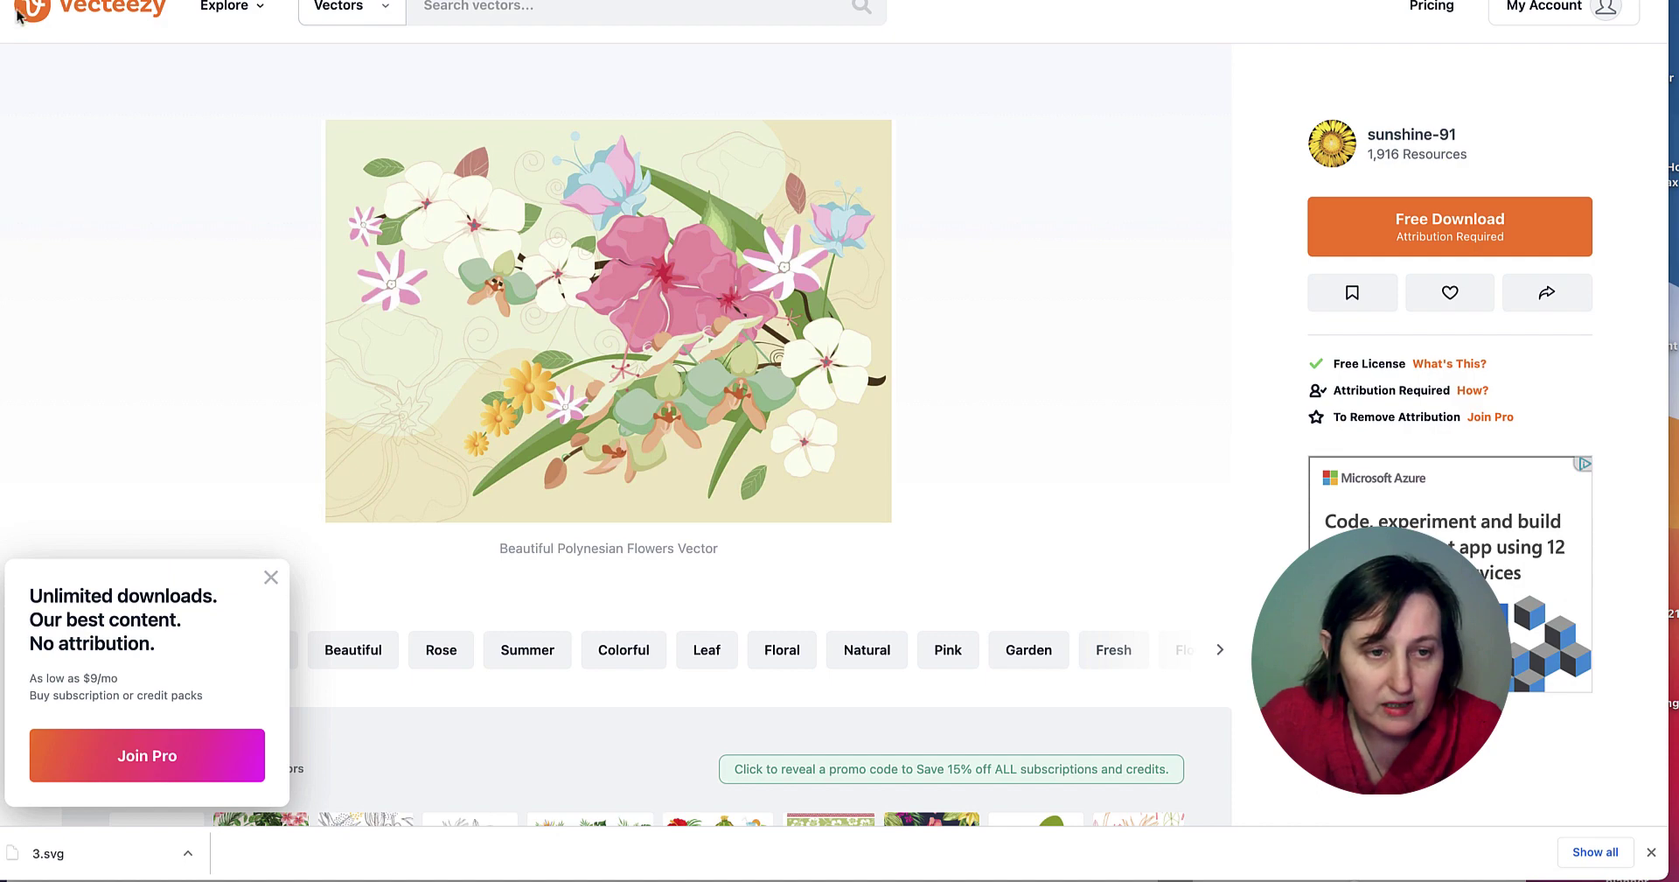
Go back to the flower results and search the vectors for "animals" instead.
key(alt+Left)
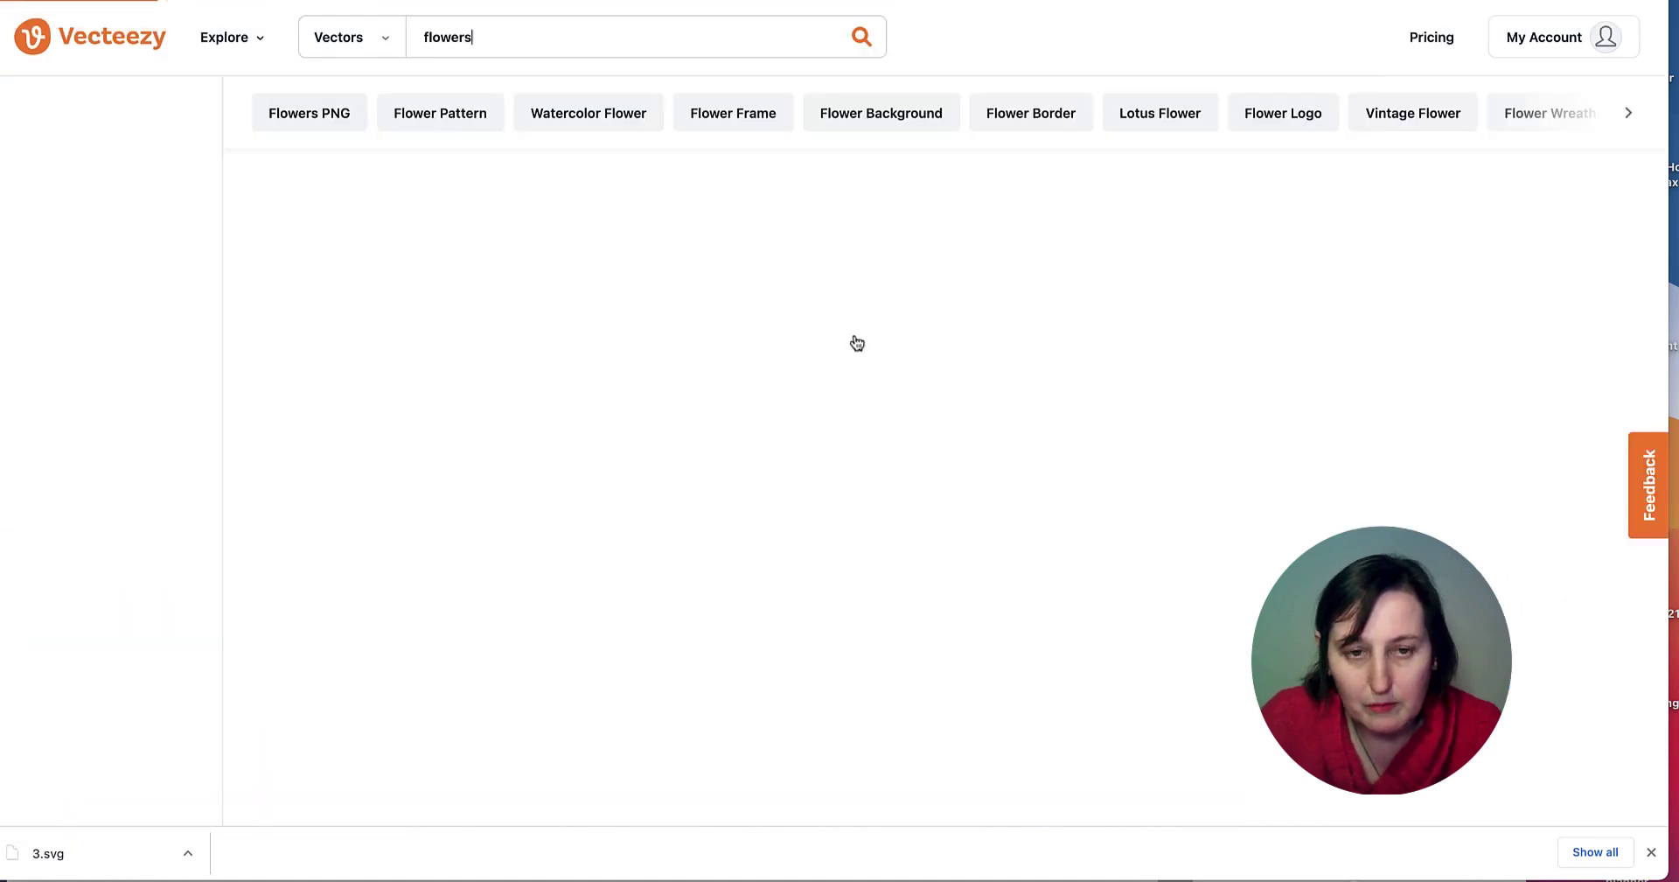
scroll(853, 341, up, 5)
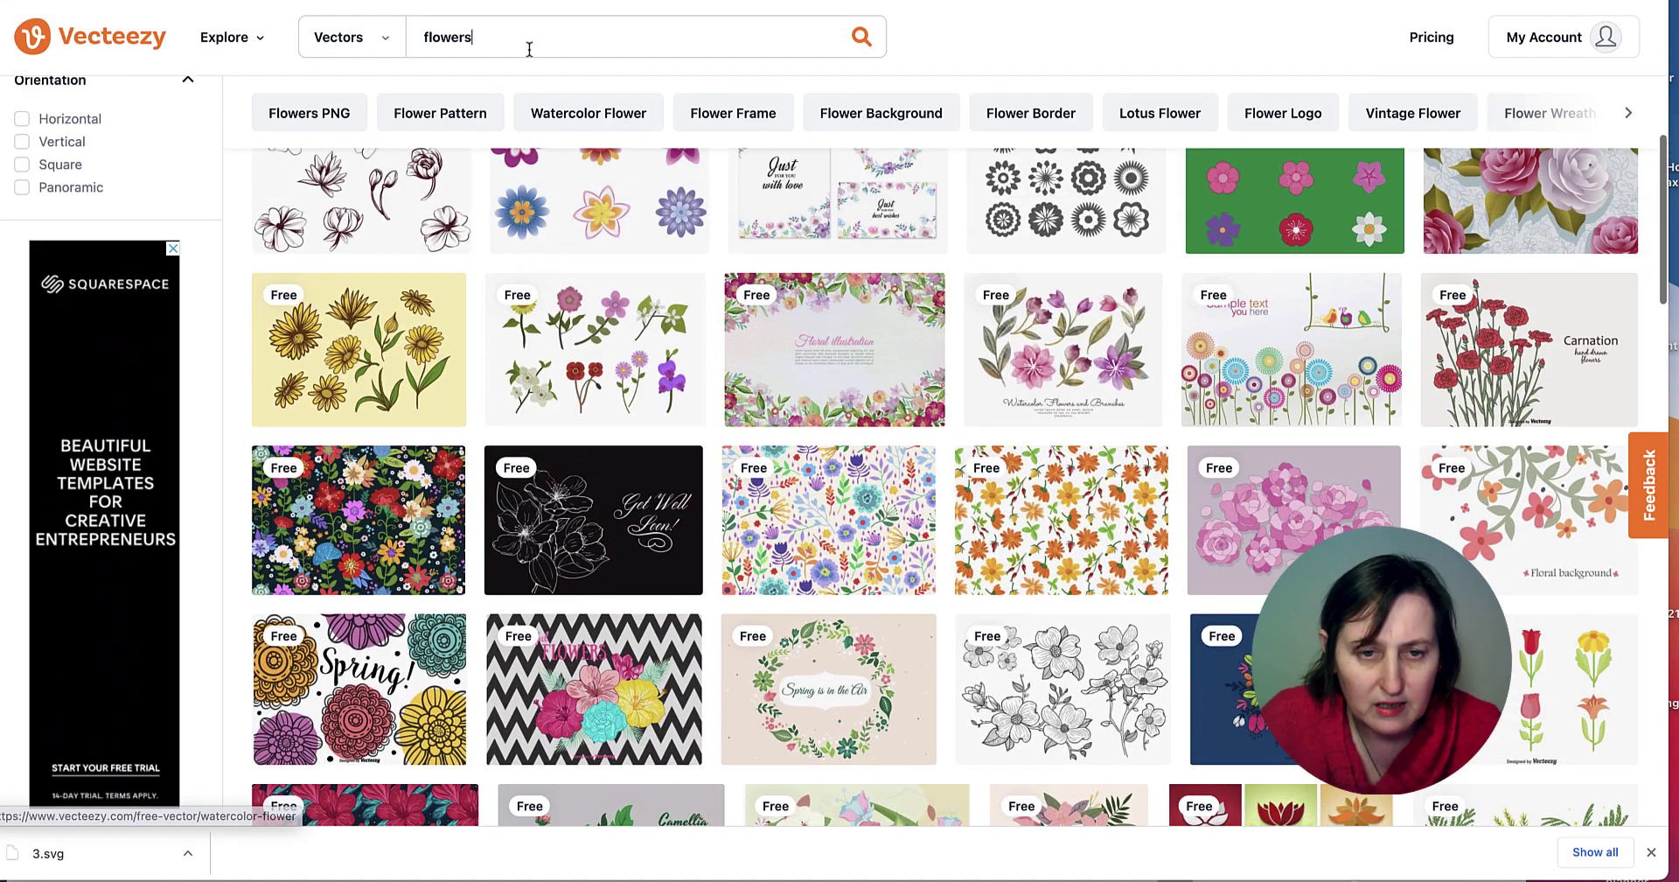
text(animals)
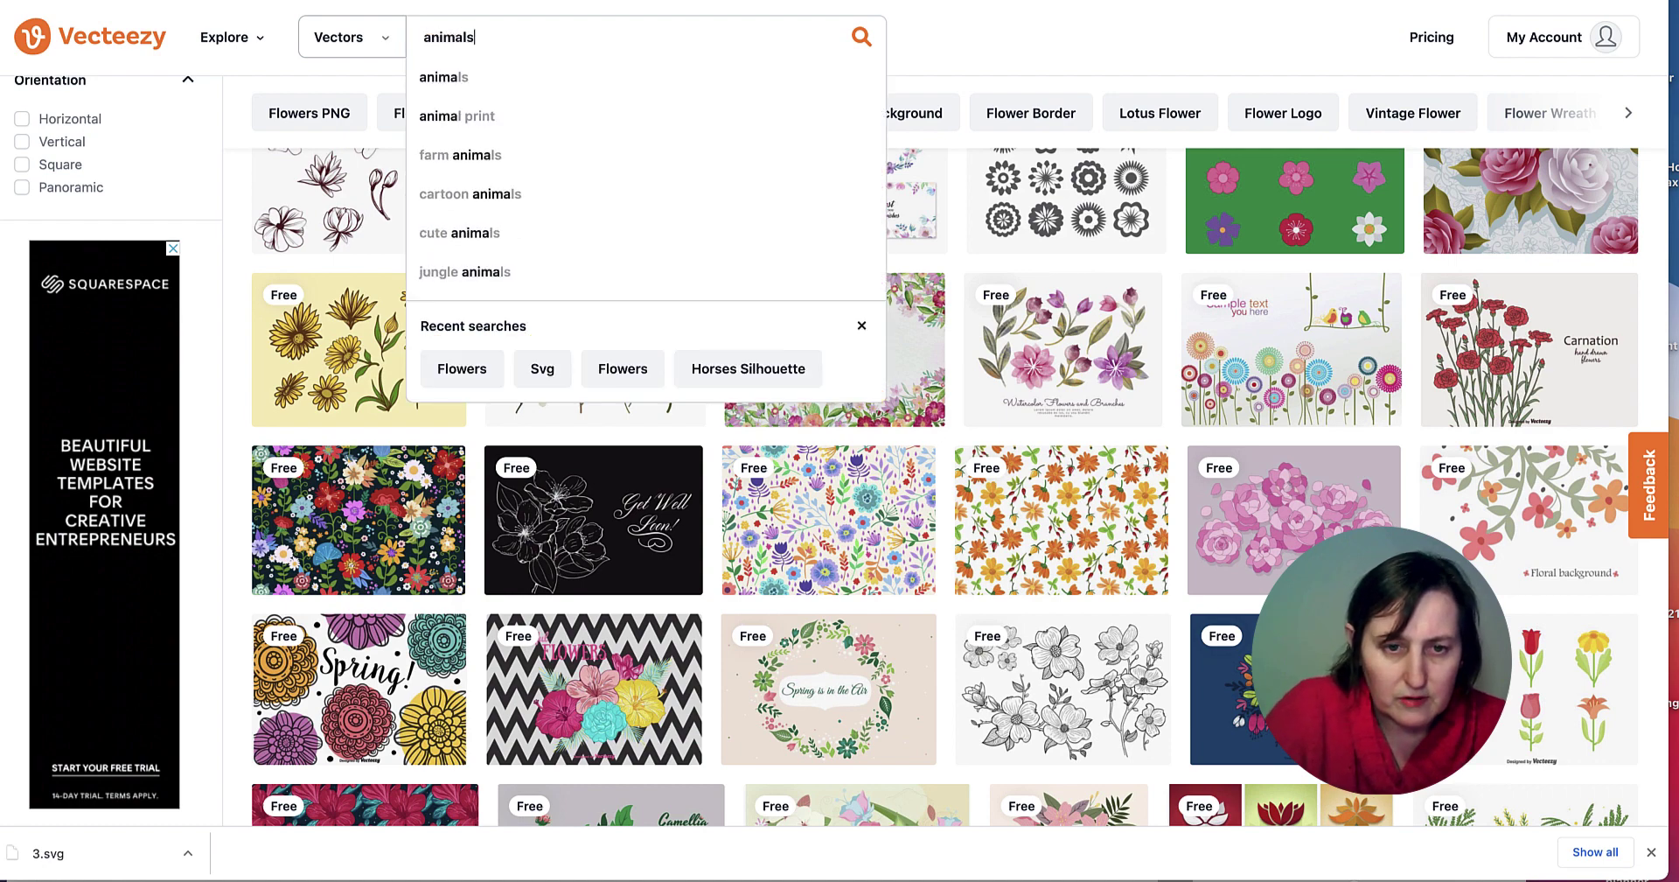
key(Return)
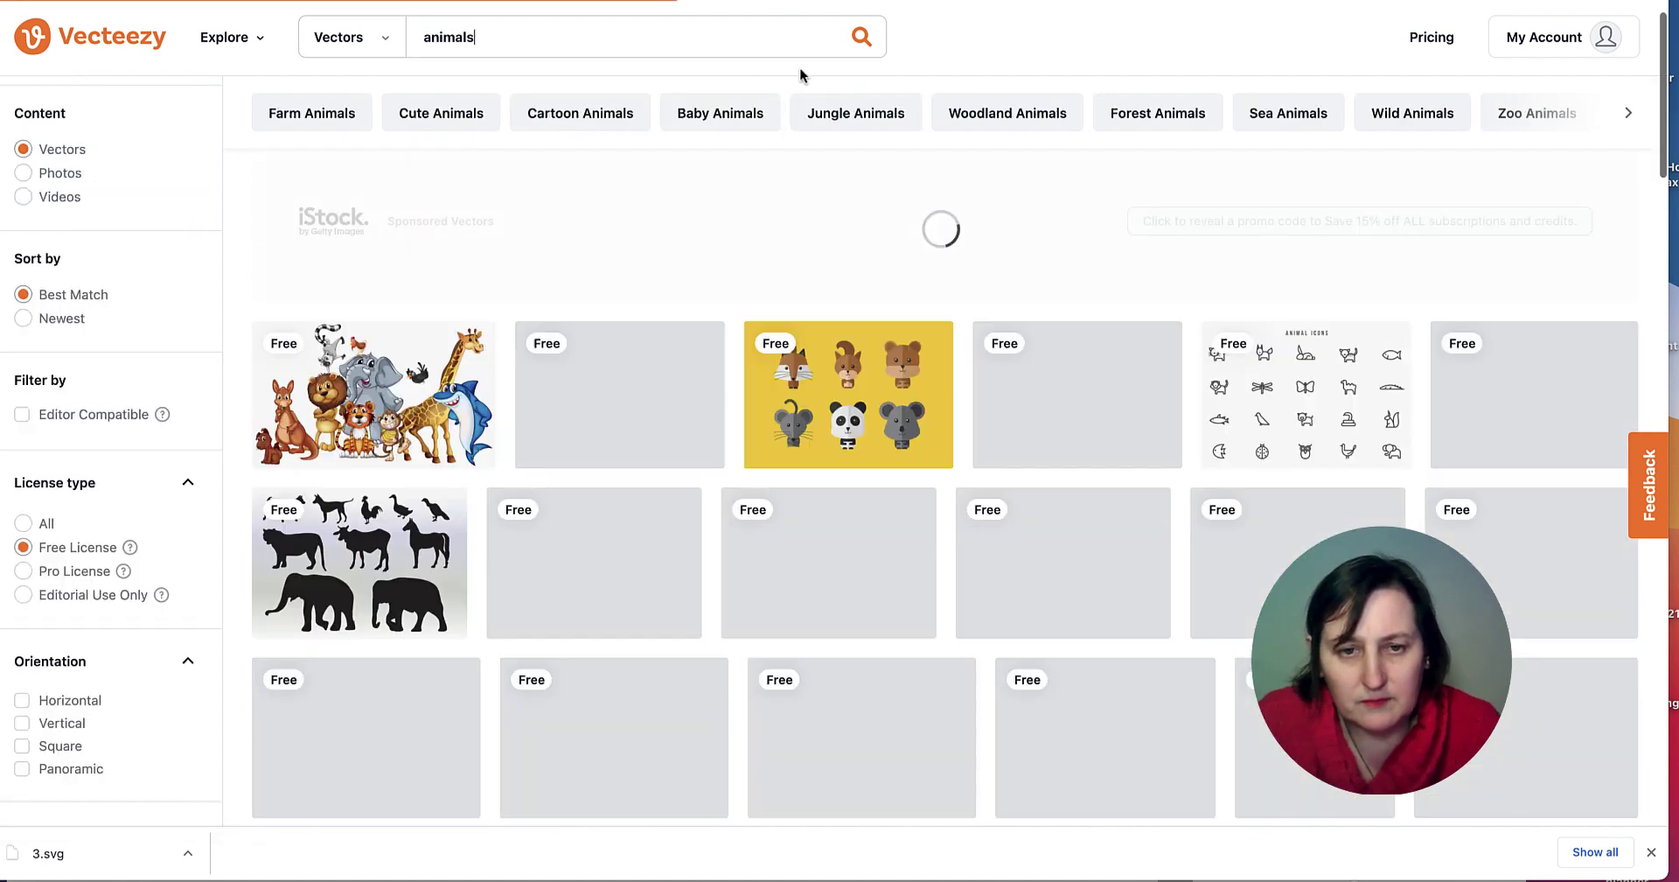
Browse the free animal vectors, examining the styles on offer such as silhouettes, outlines and coloured illustrations.
scroll(662, 409, down, 3)
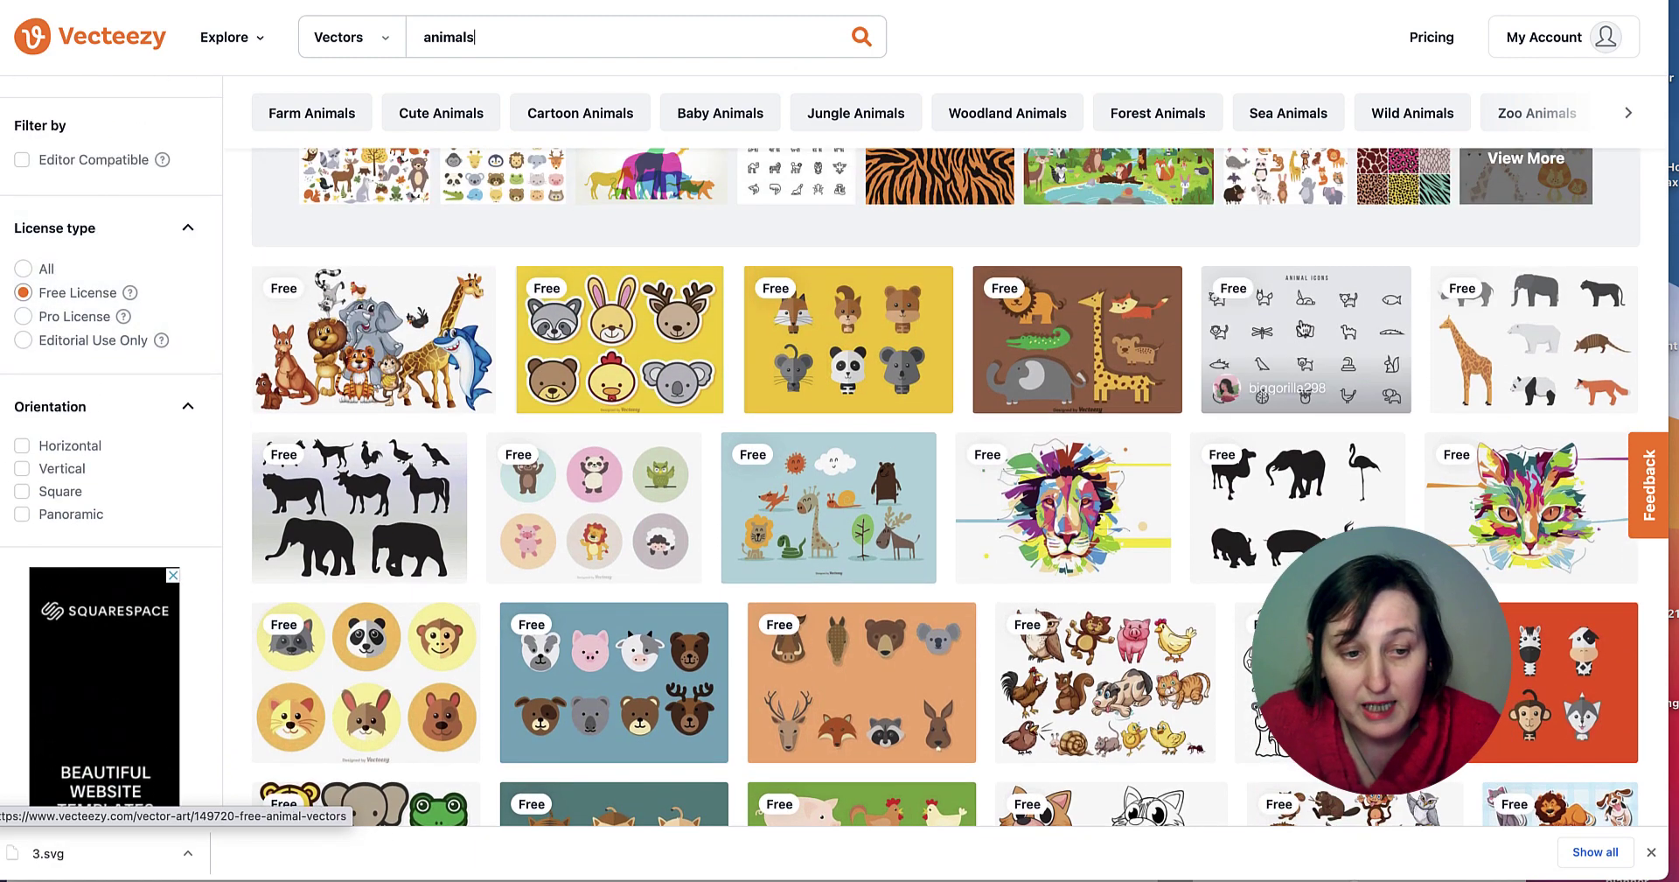
scroll(1284, 320, down, 2)
scroll(1284, 320, down, 4)
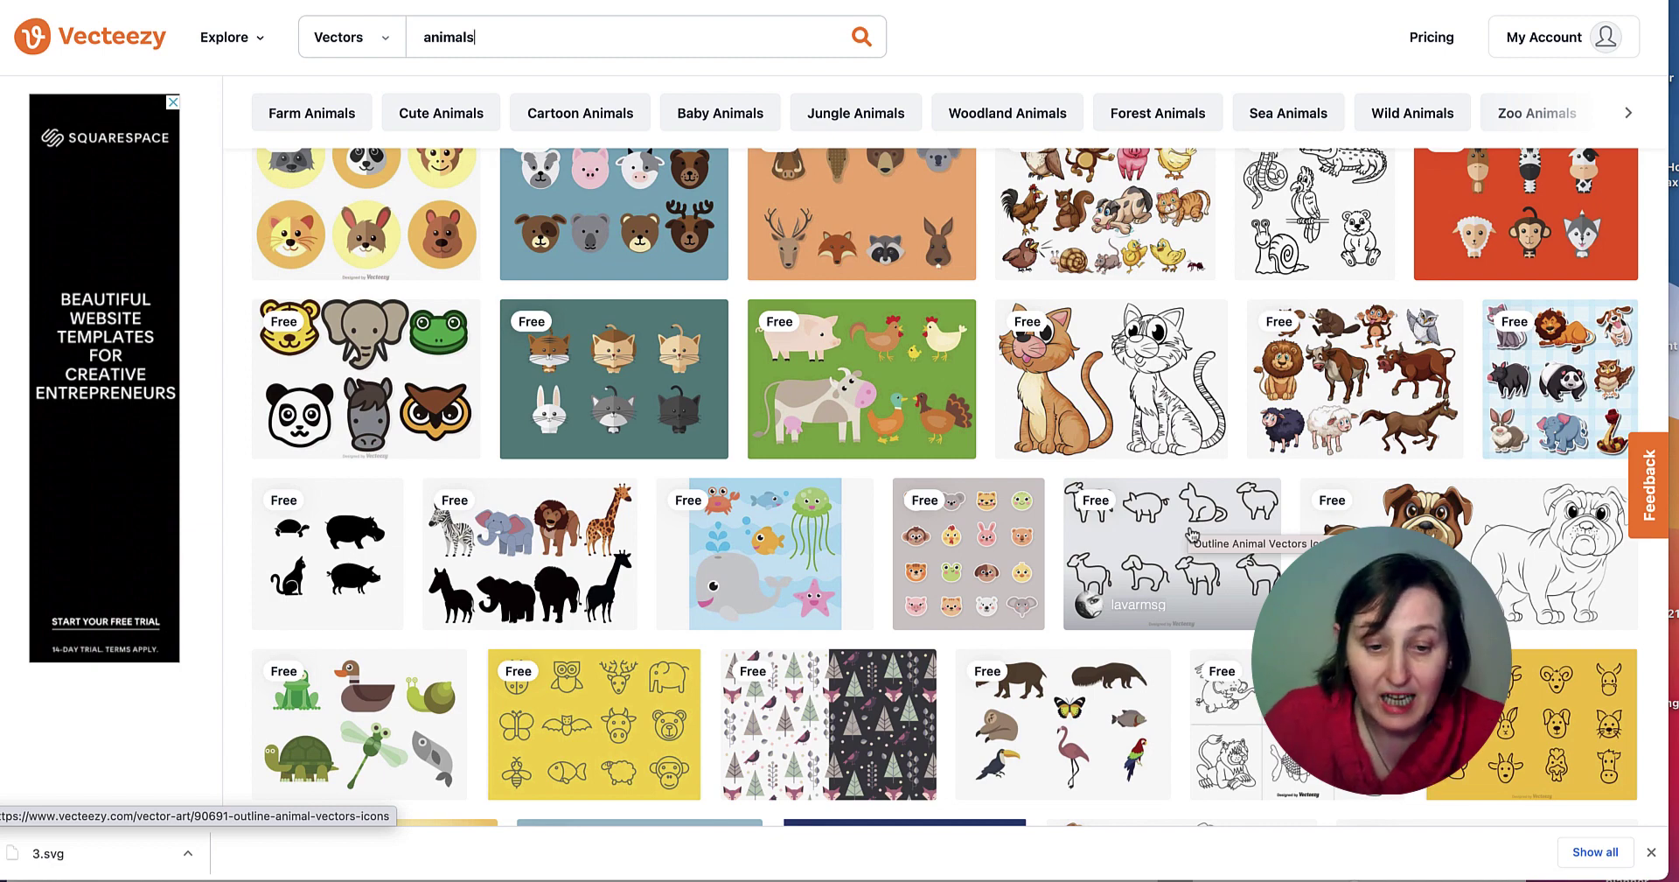
scroll(1191, 533, down, 5)
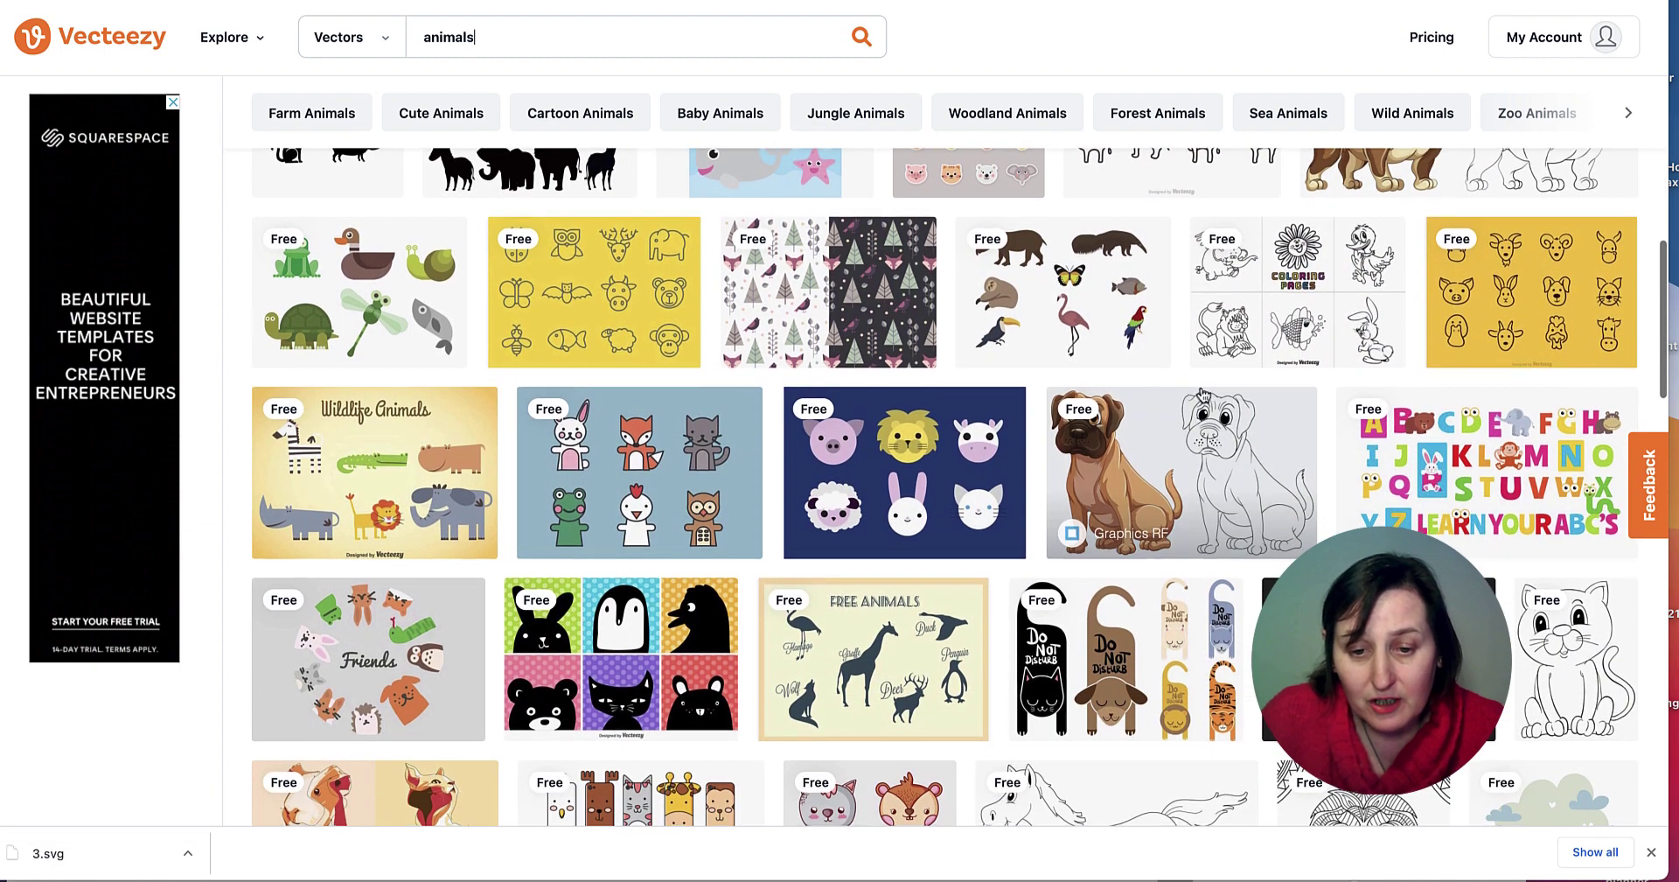
scroll(1200, 394, down, 3)
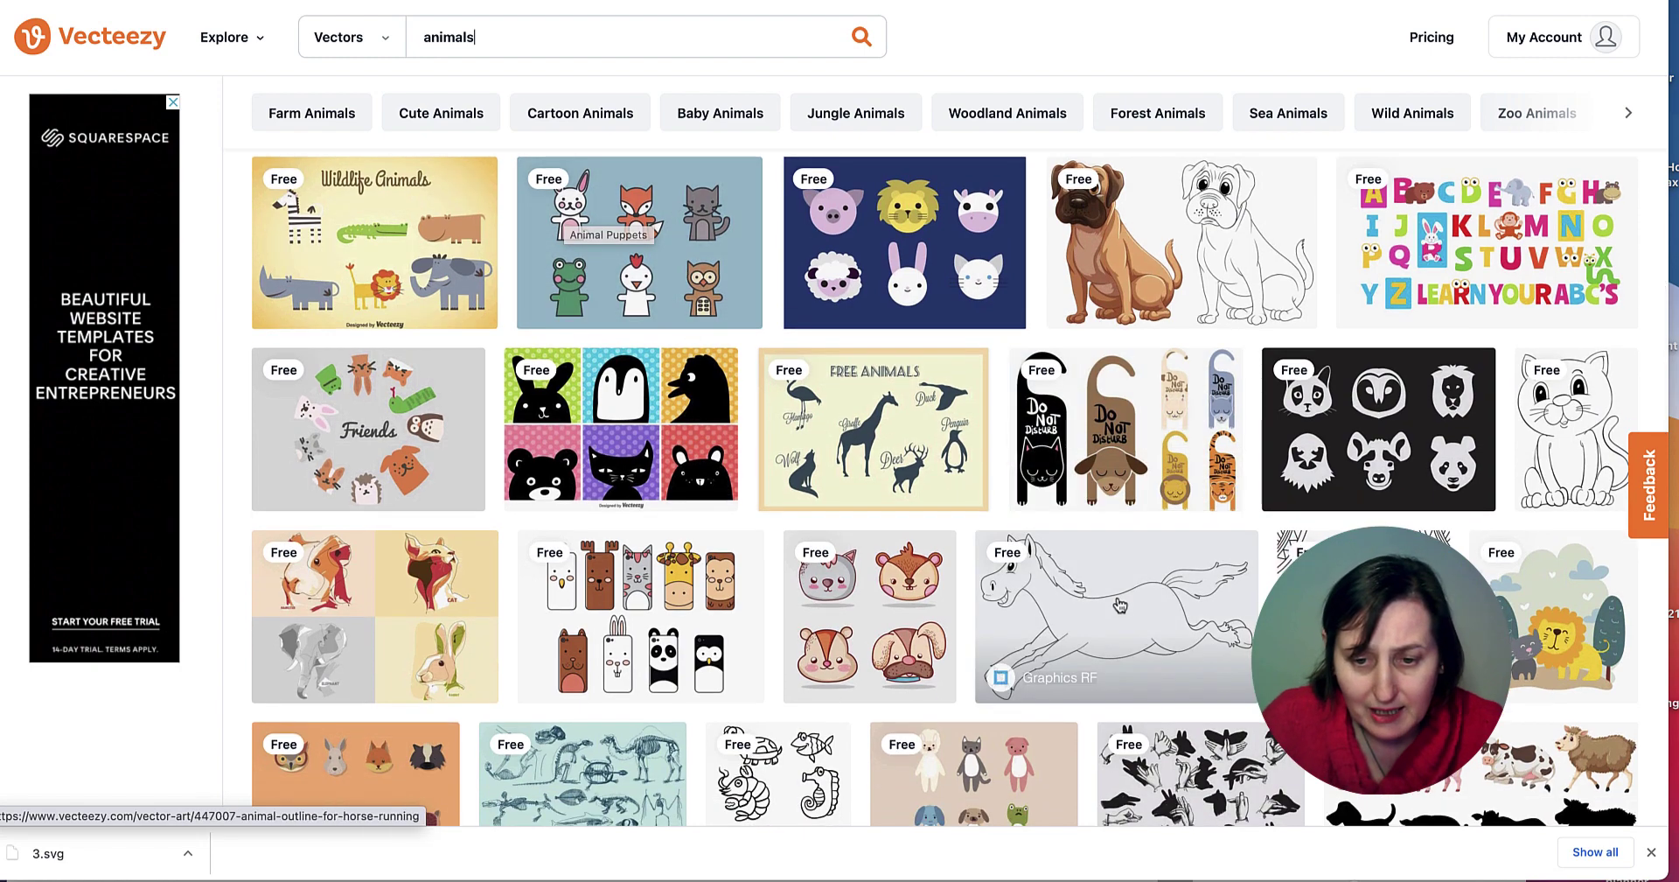
scroll(1032, 297, down, 7)
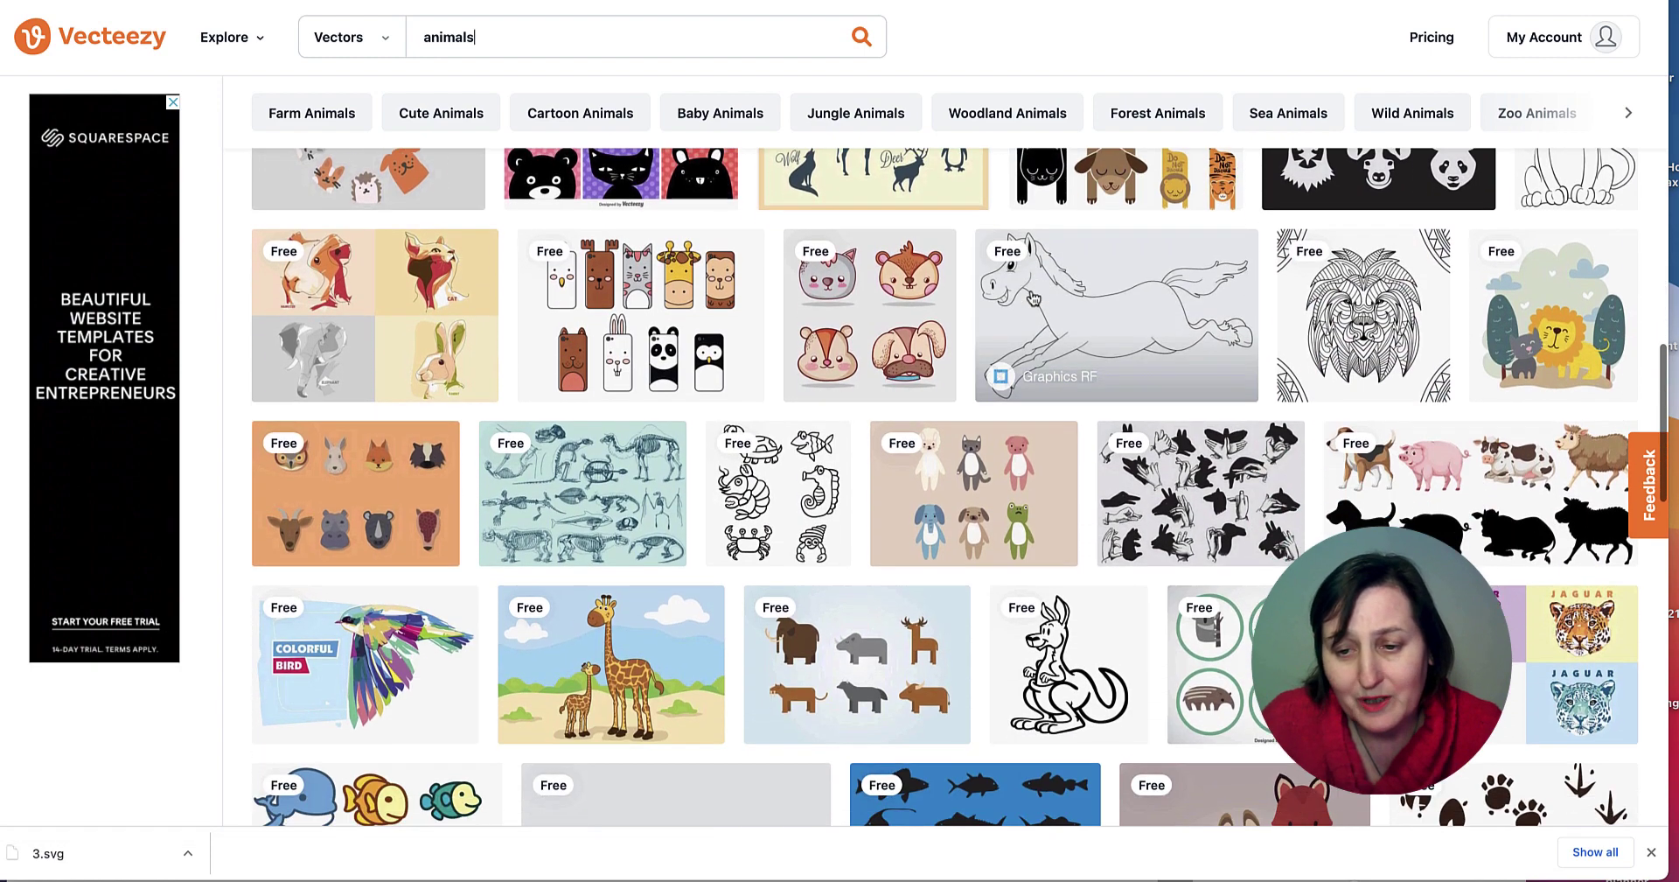
scroll(1032, 297, up, 7)
scroll(1031, 297, up, 10)
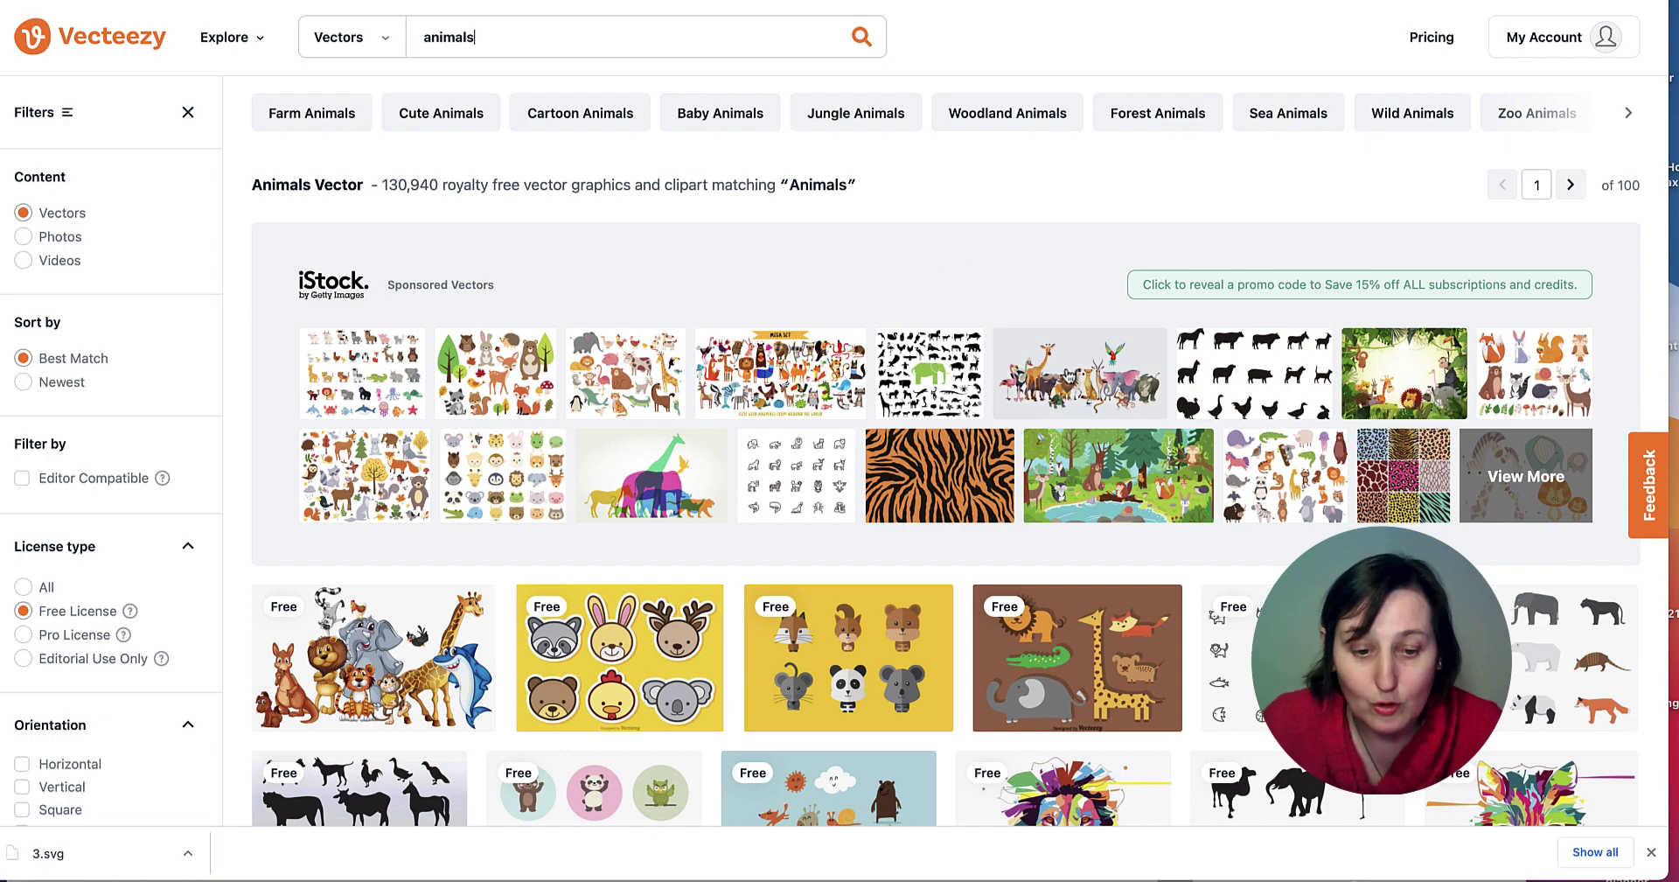
Open the page of the free "animals character design" vector.
scroll(875, 368, down, 7)
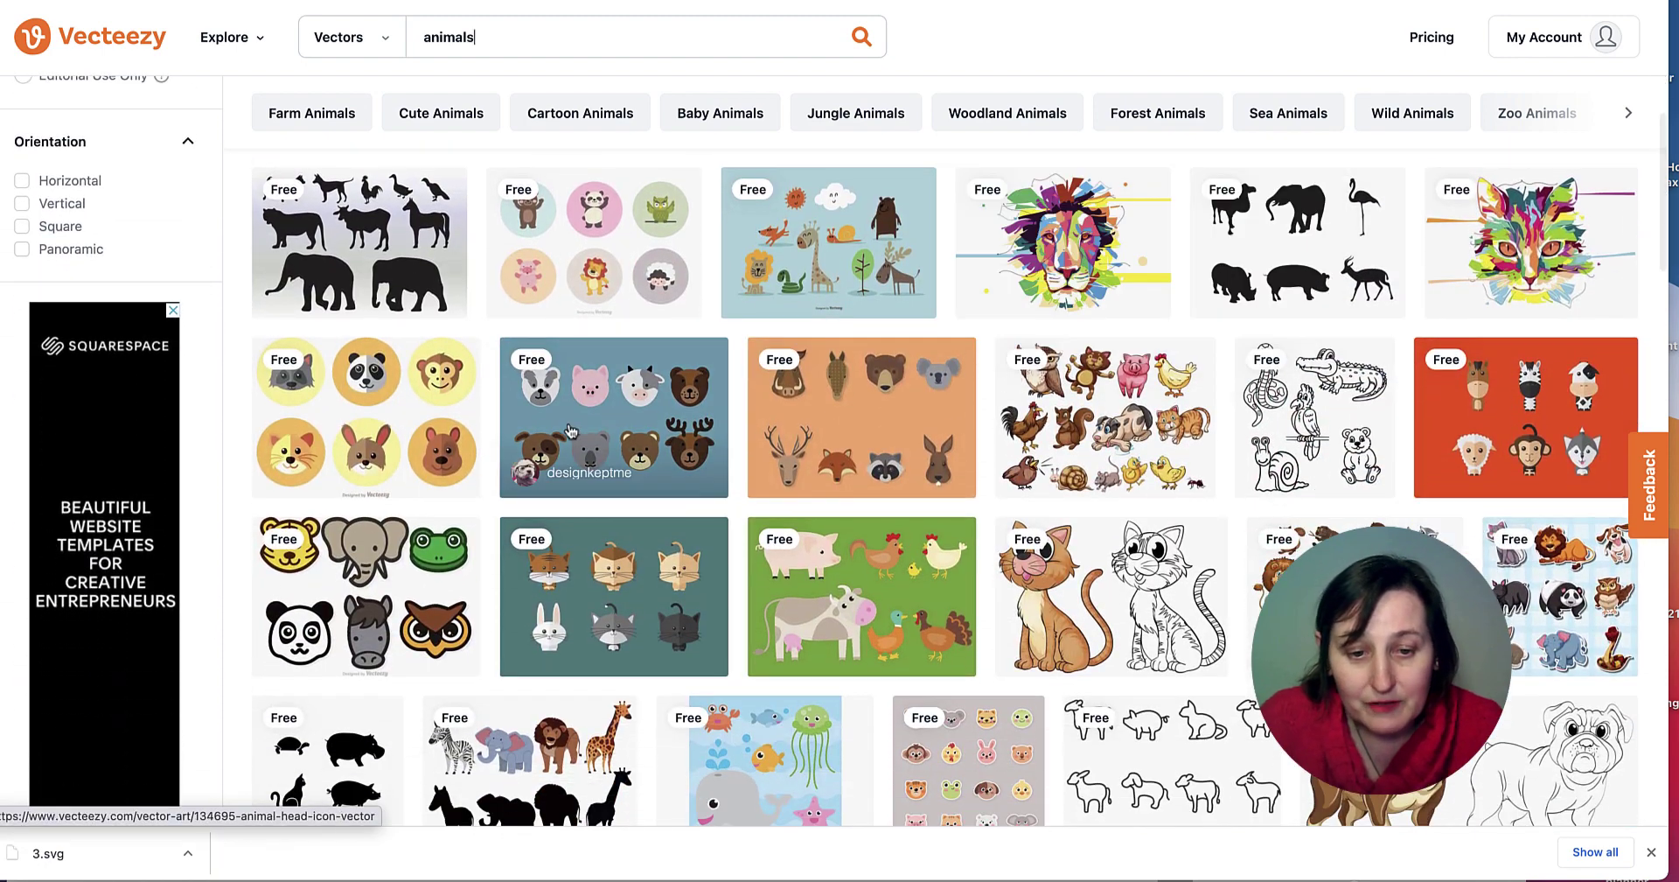
scroll(1111, 595, down, 1)
click(1382, 665)
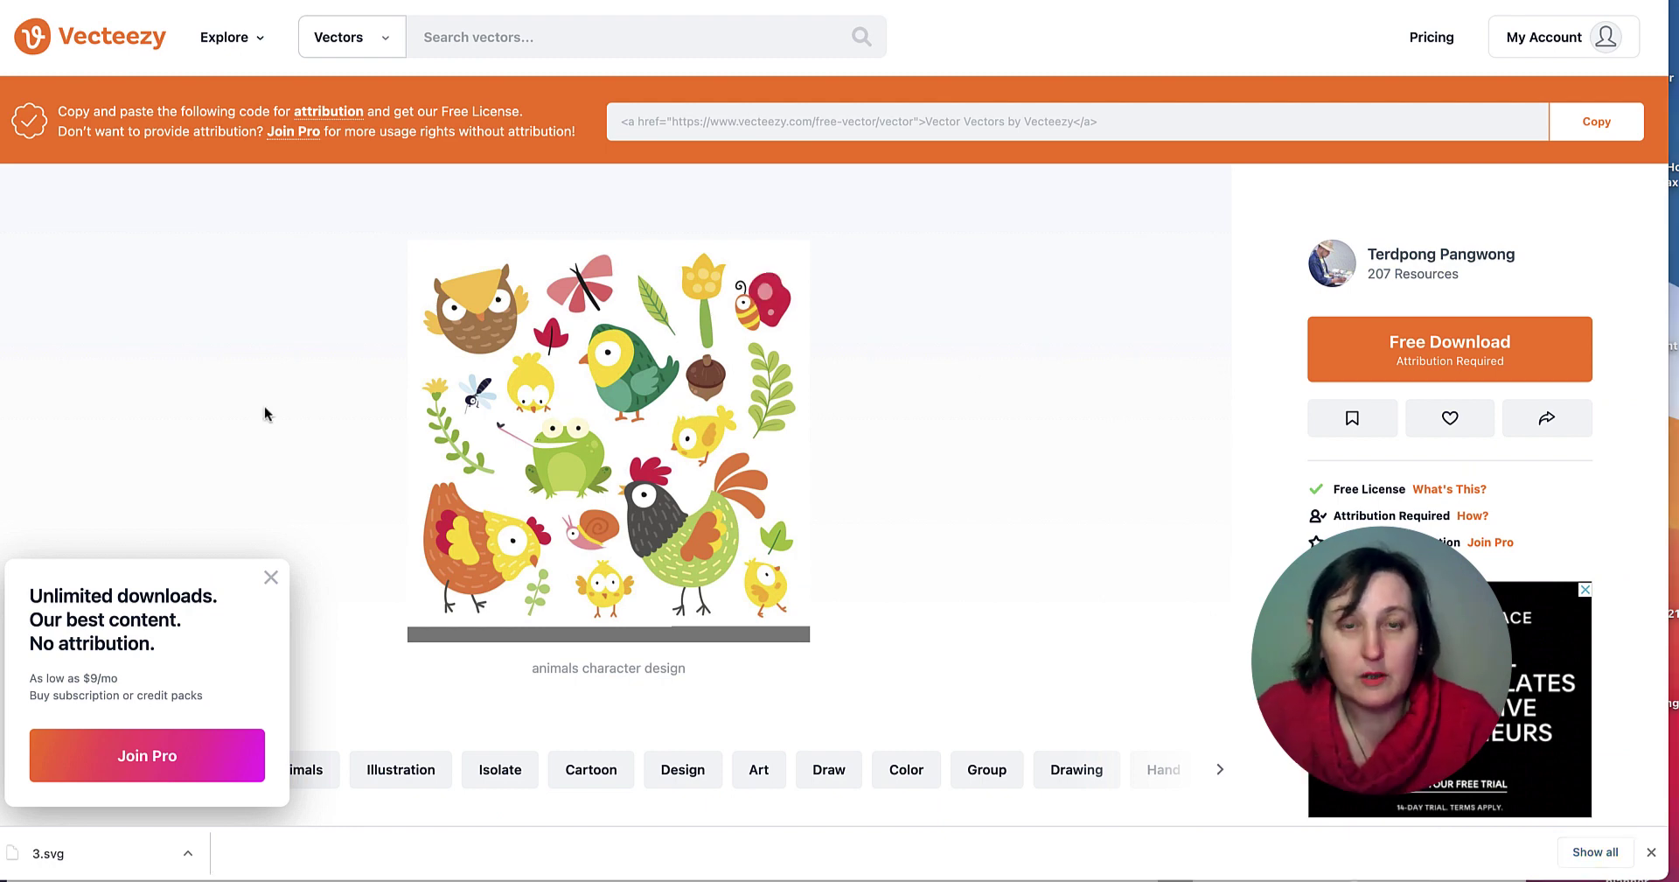
Switch to Finder and examine the file formats inside the downloaded Vecteezy animals and flower collection folders.
click(245, 870)
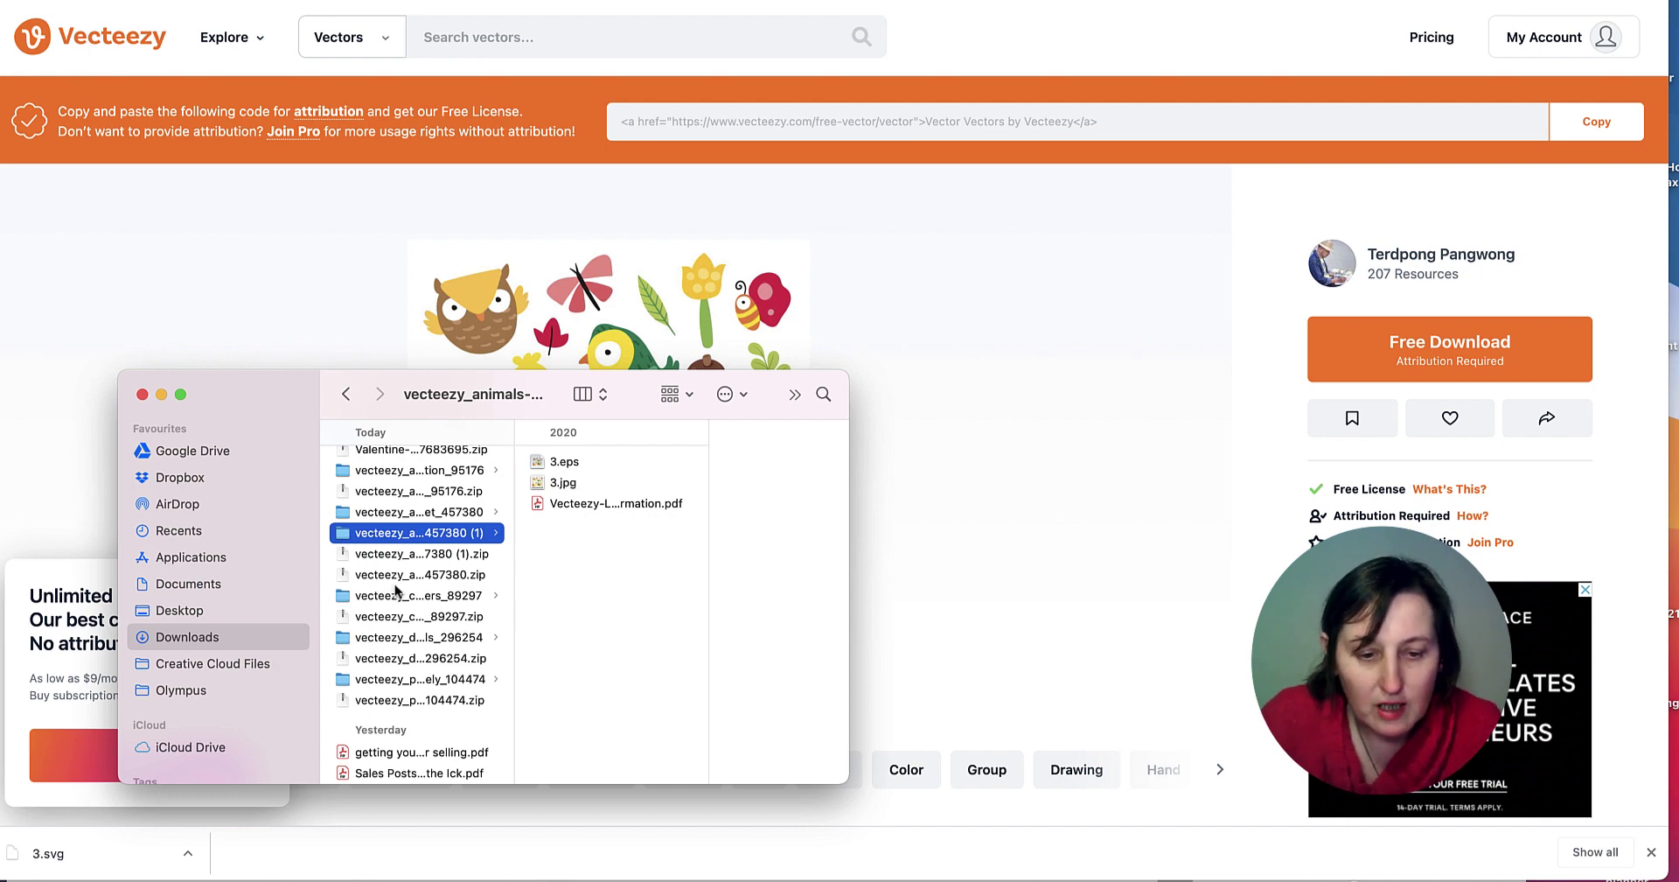
click(422, 599)
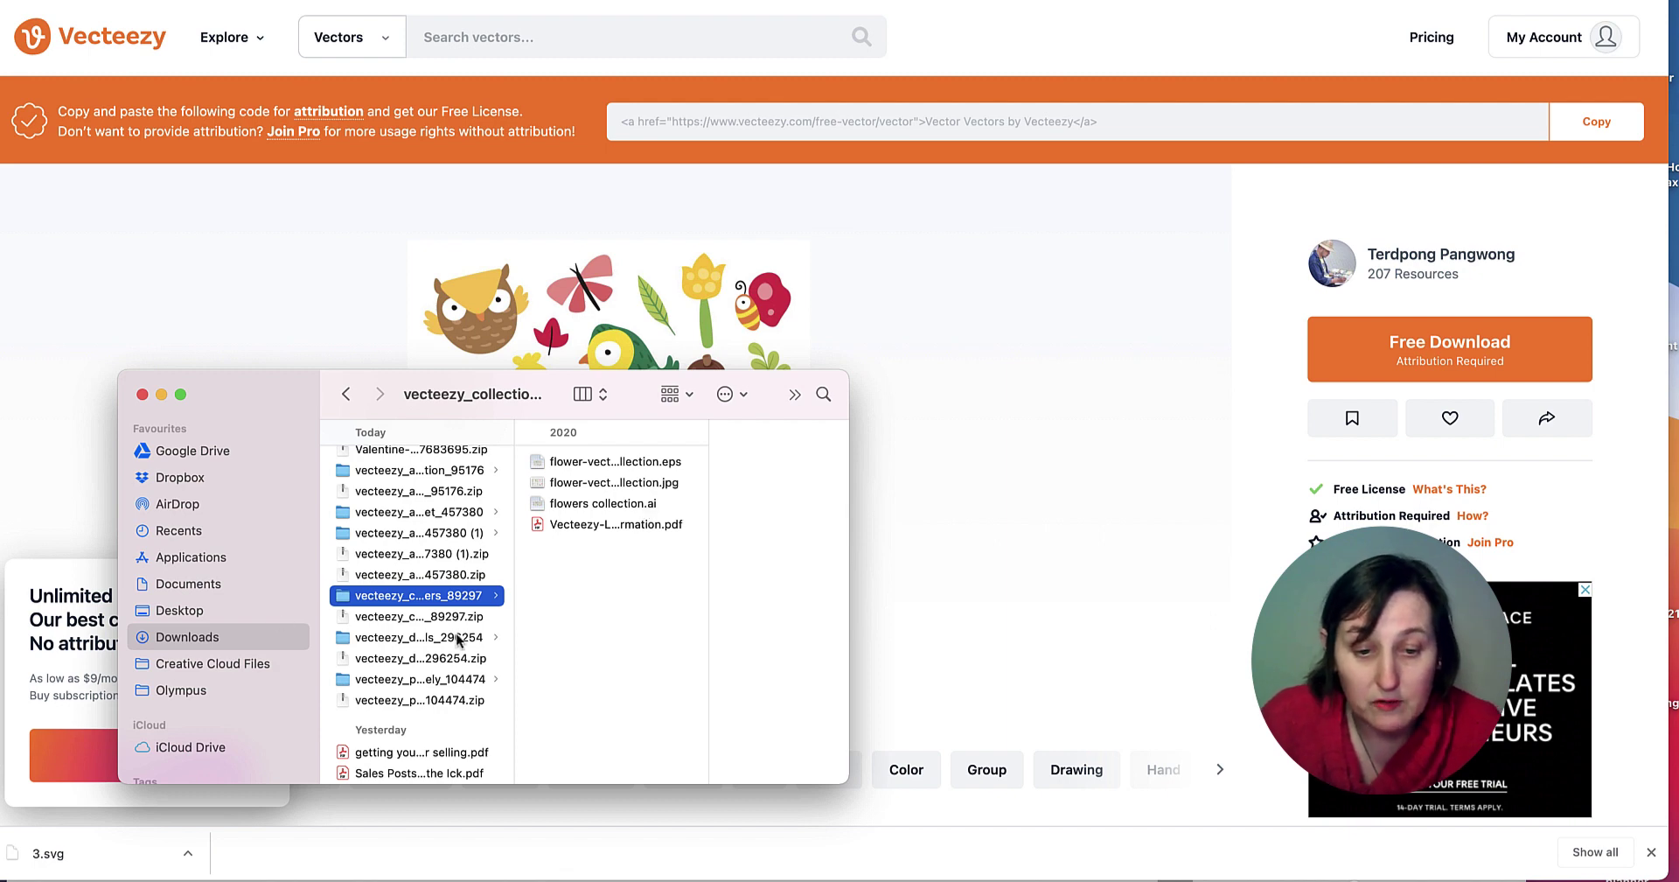
scroll(456, 641, down, 2)
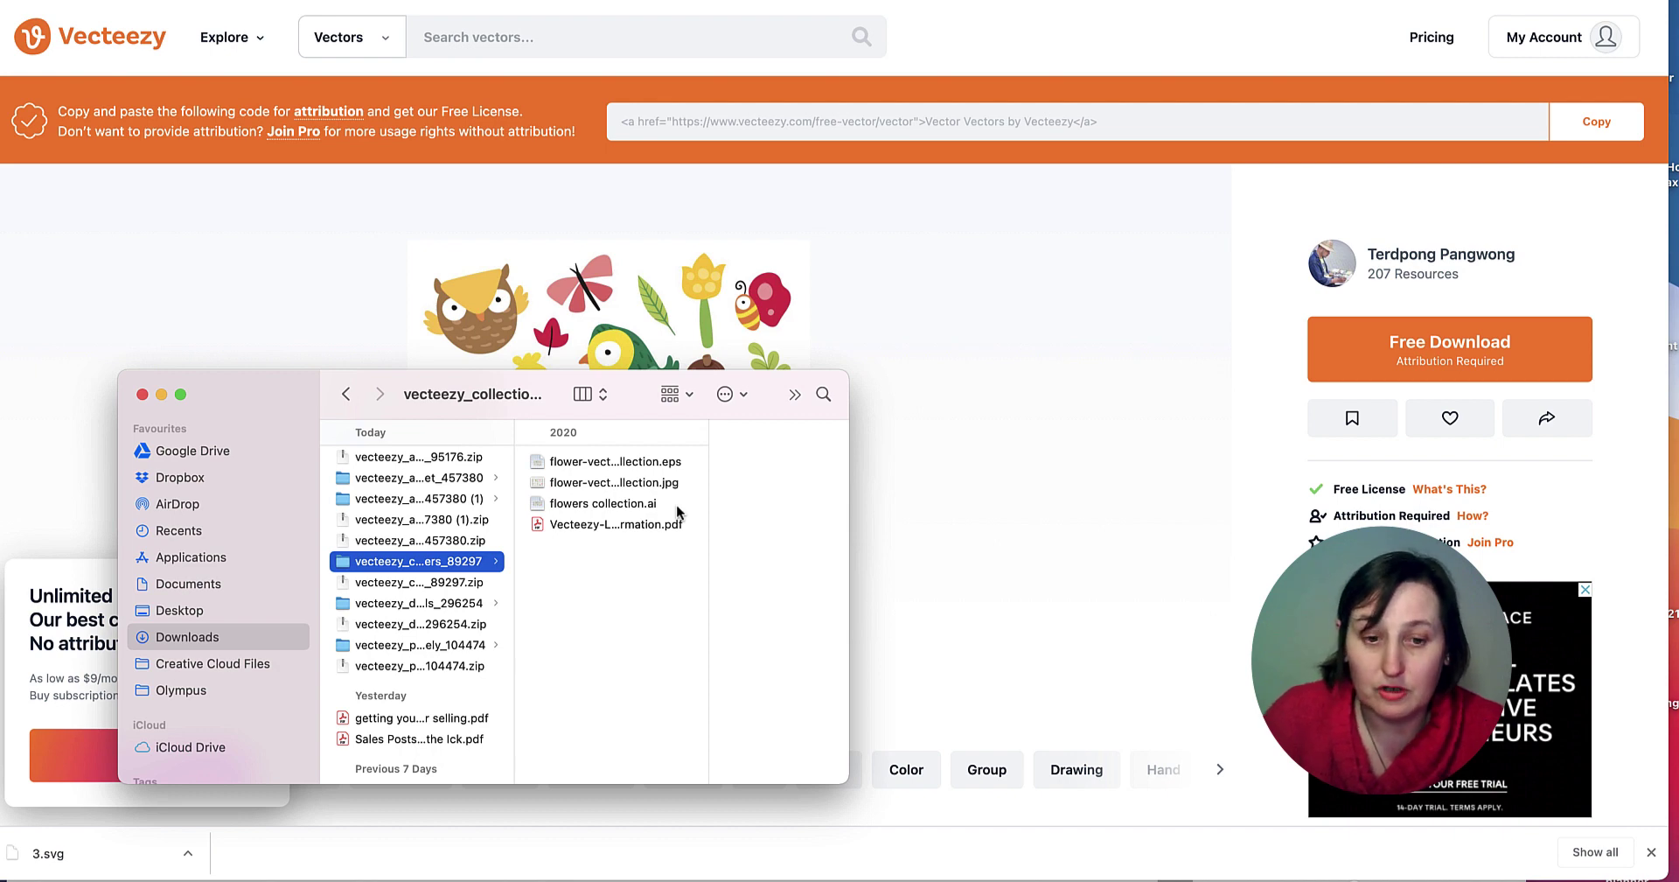
scroll(554, 606, down, 1)
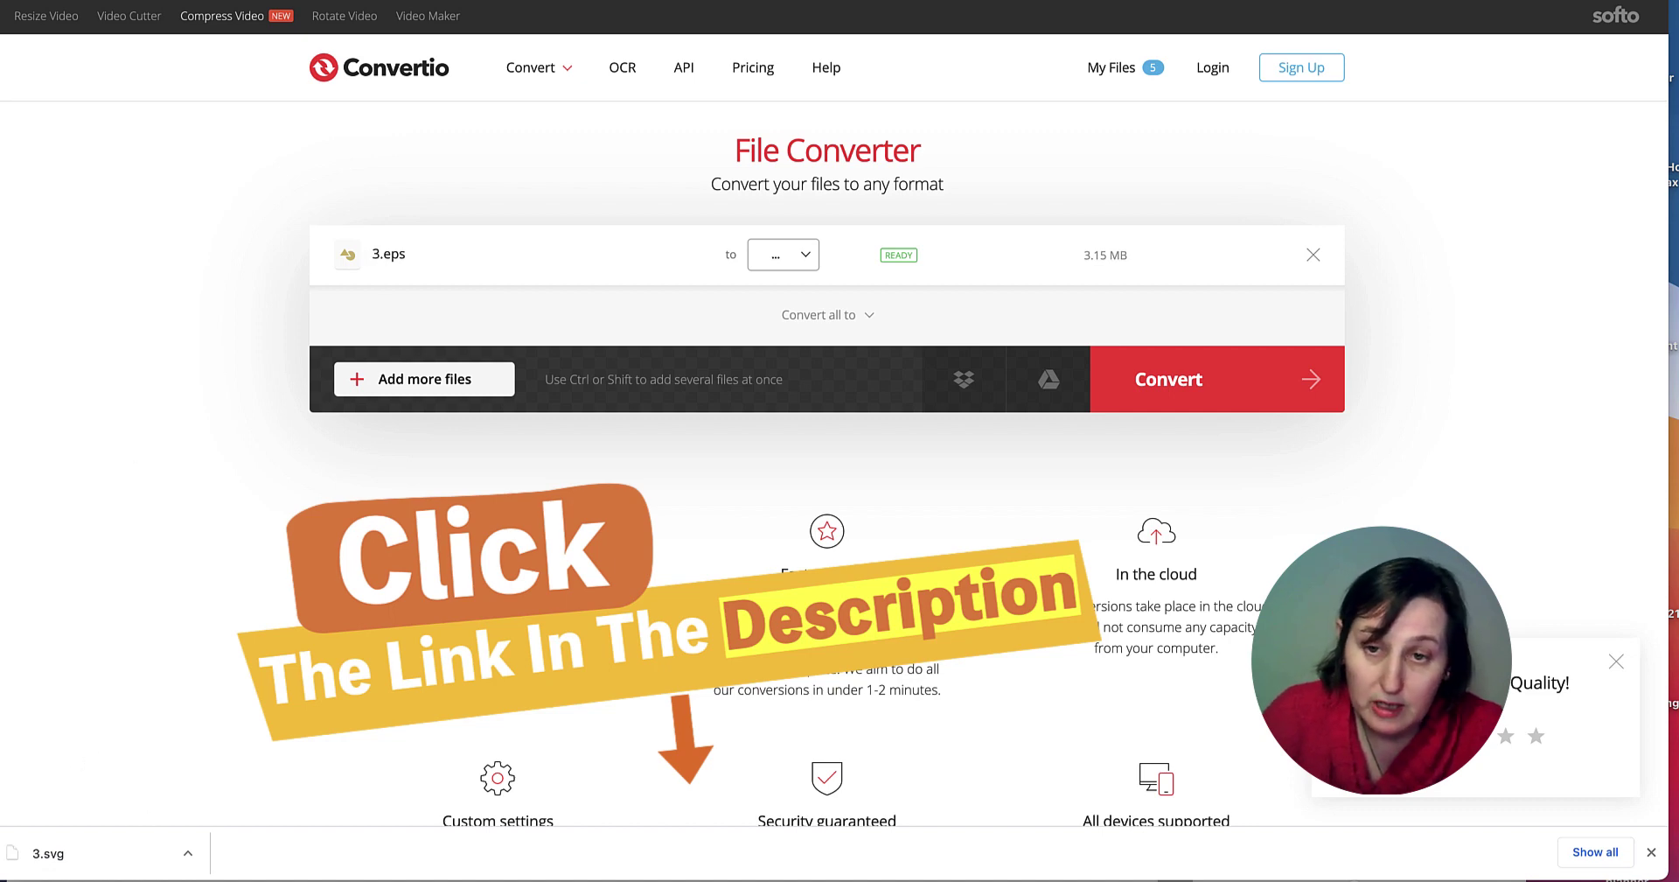
Check the Vecteezy animals vector page again, return to Convertio and open the output format choices for 3.eps.
click(838, 0)
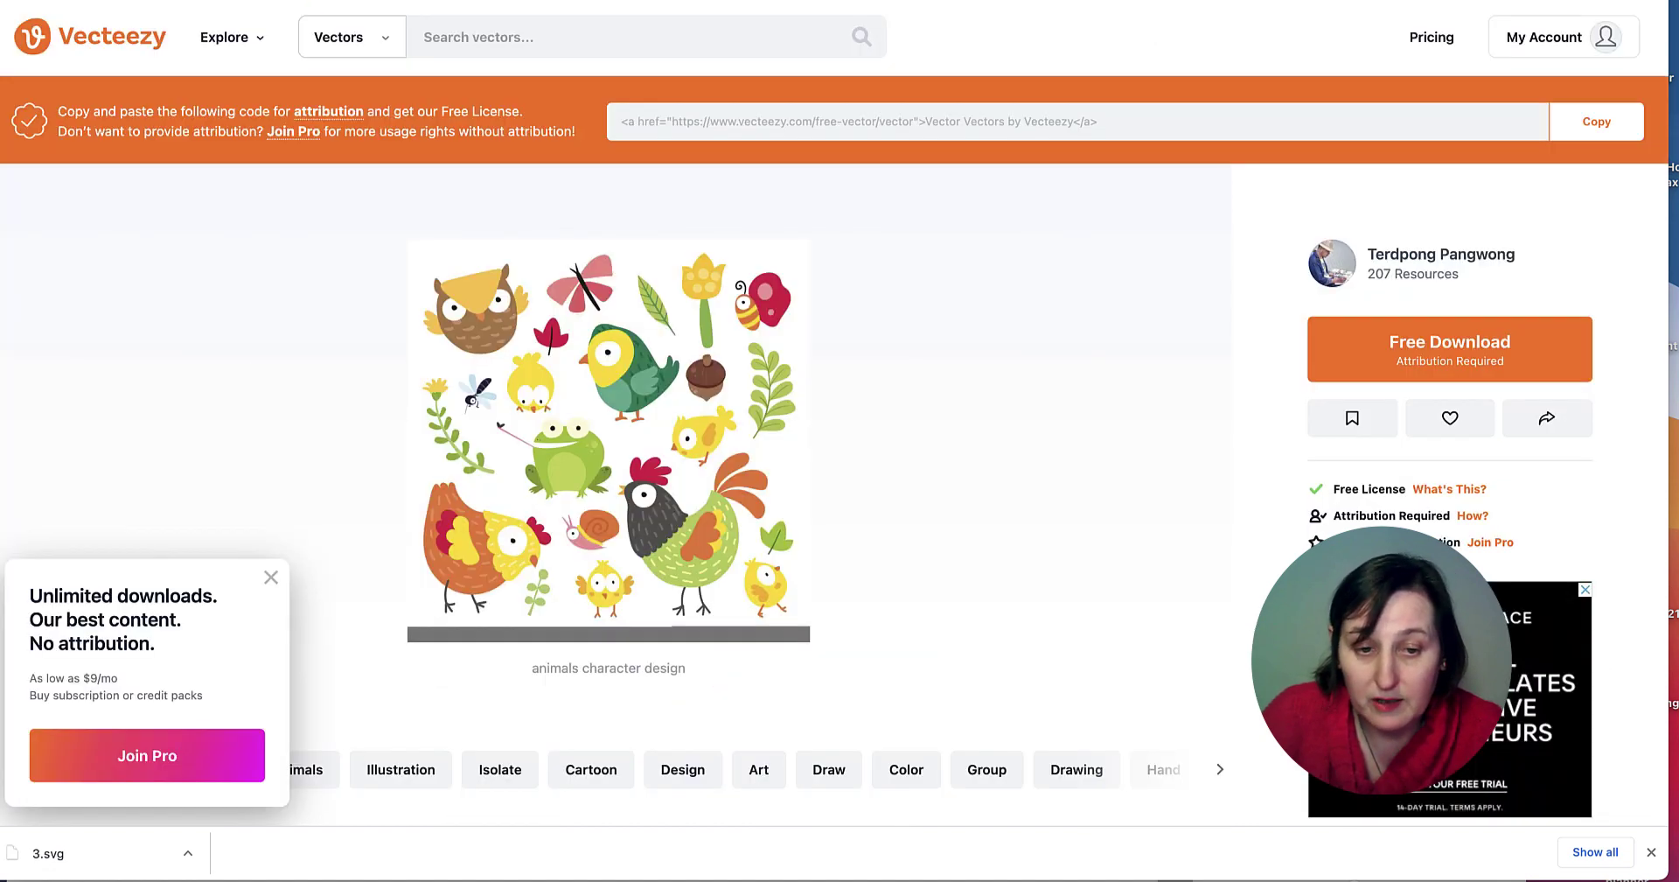
click(739, 1)
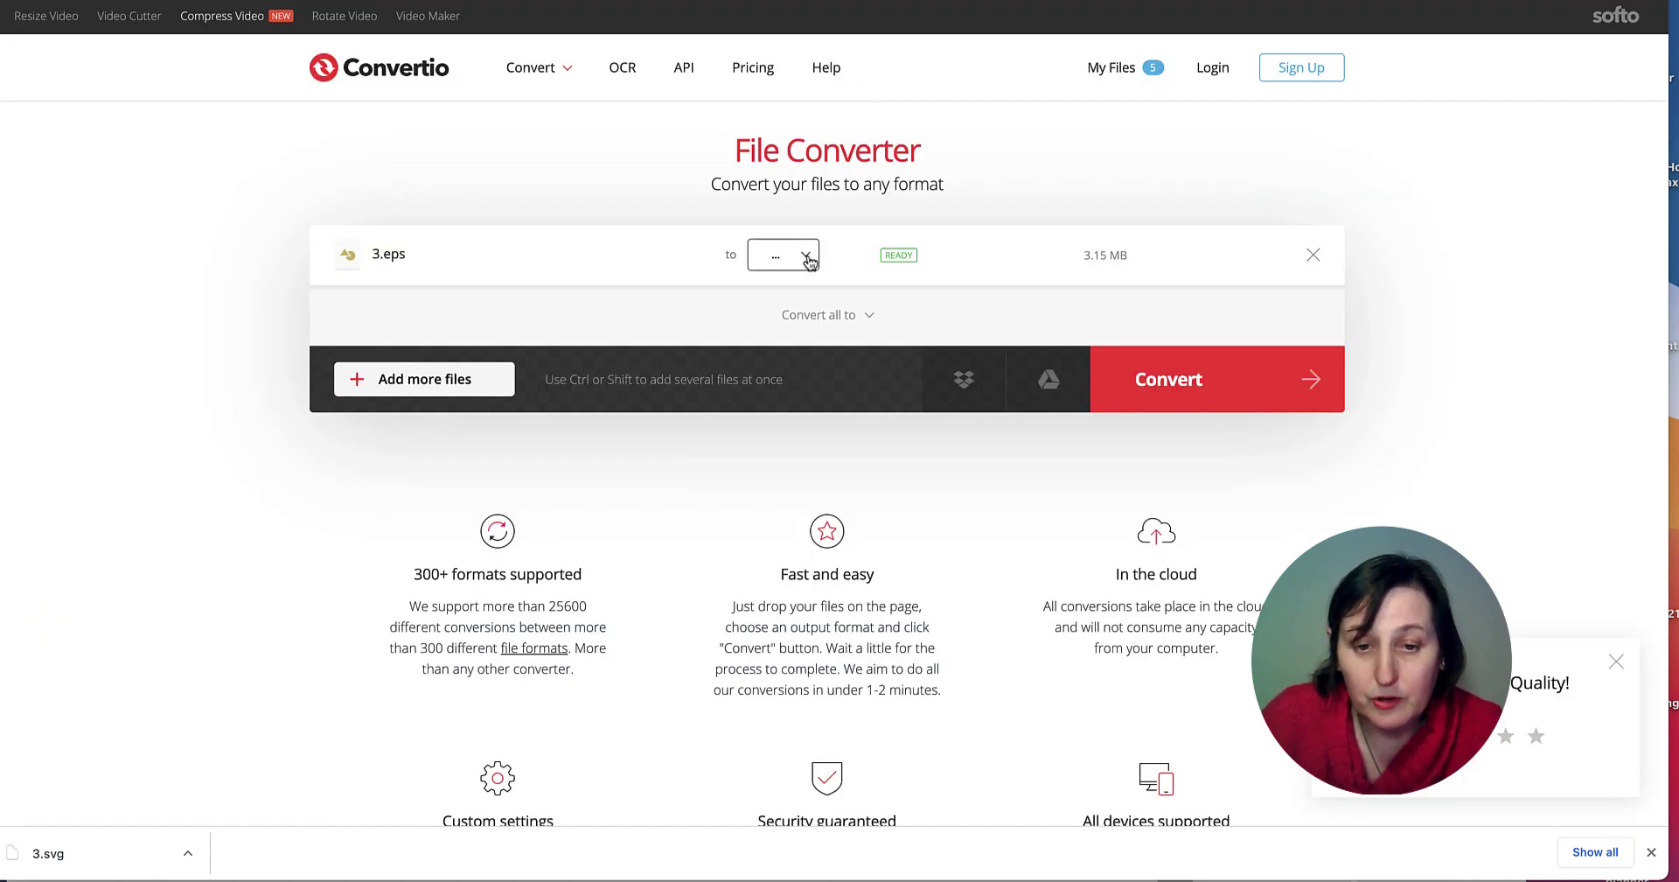
click(805, 257)
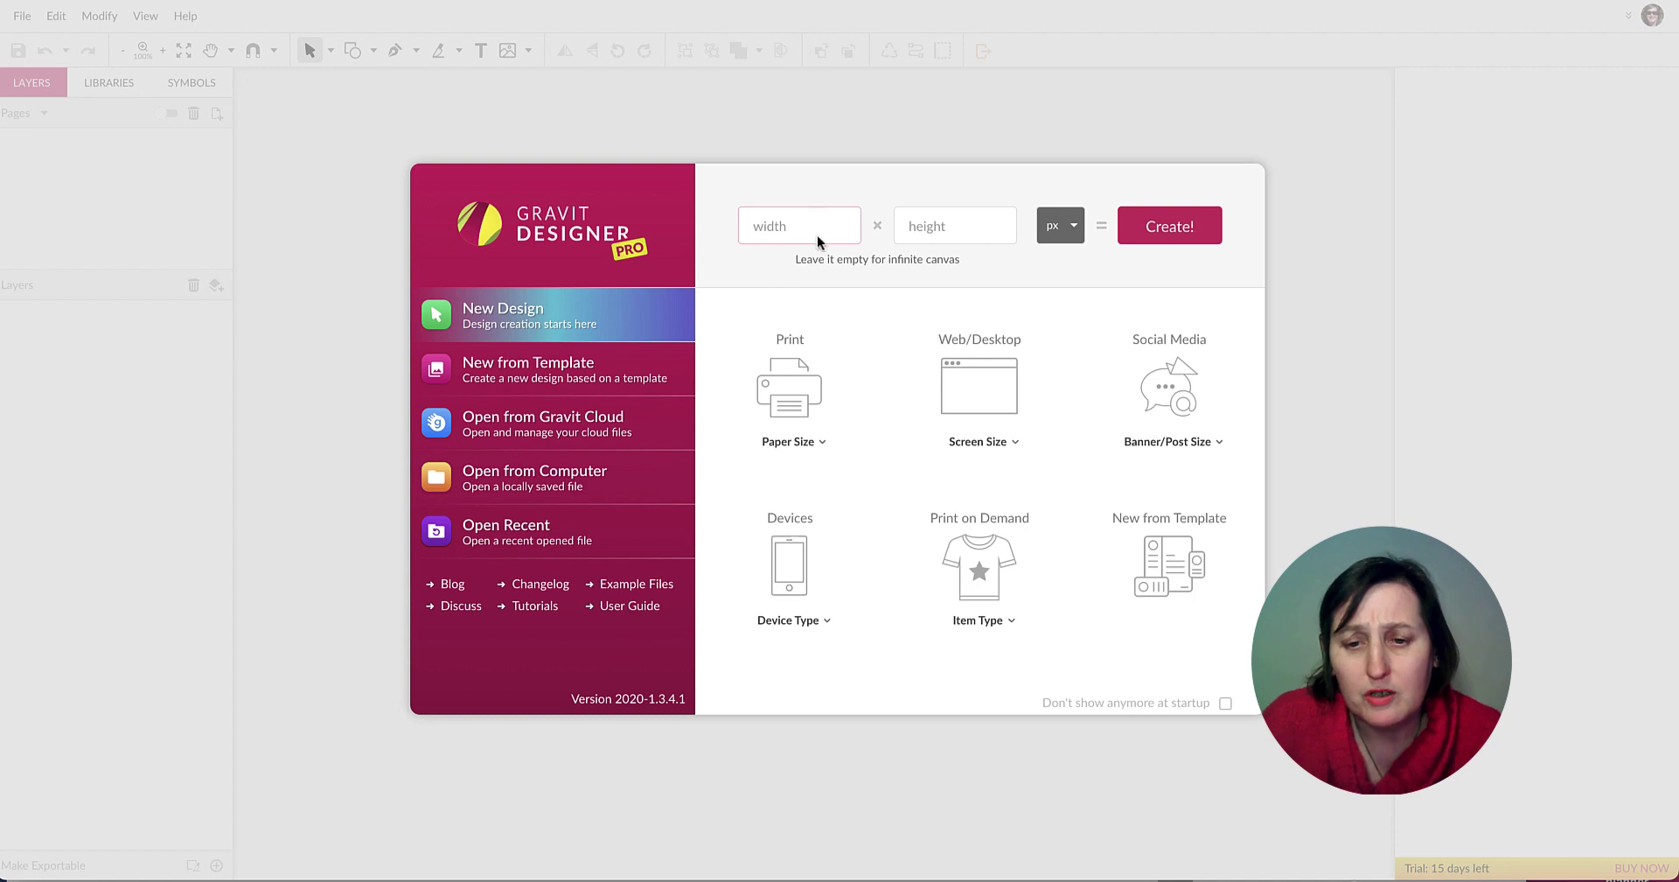
Create a new Gravit Designer document 8.5 inches wide and 11 inches high.
click(1073, 227)
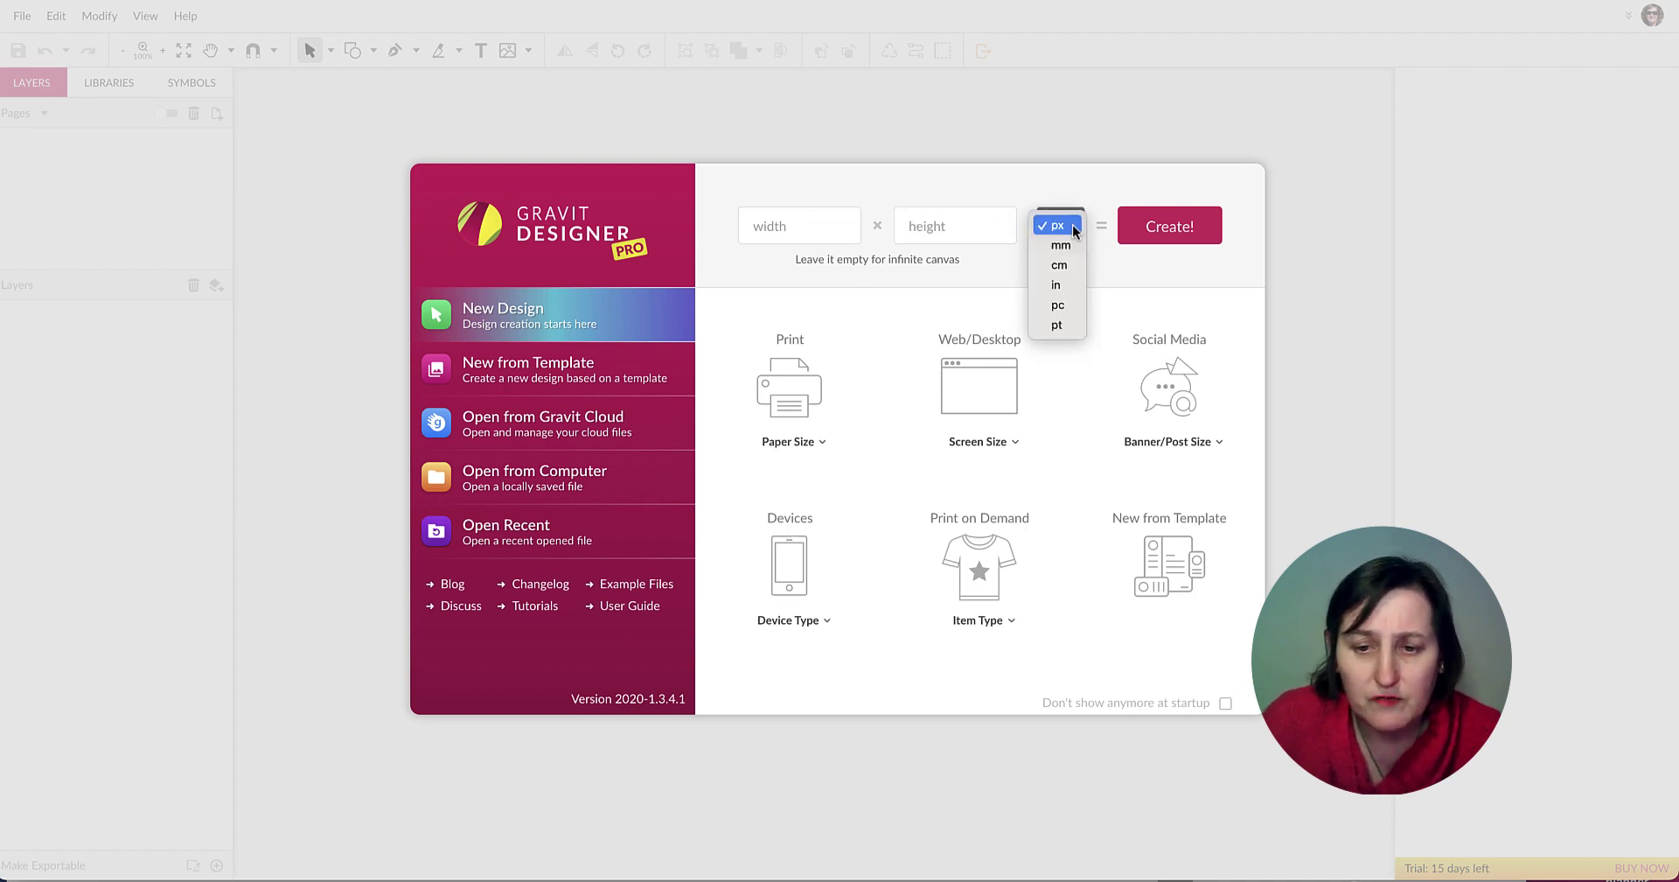
click(1072, 285)
click(838, 226)
text(0)
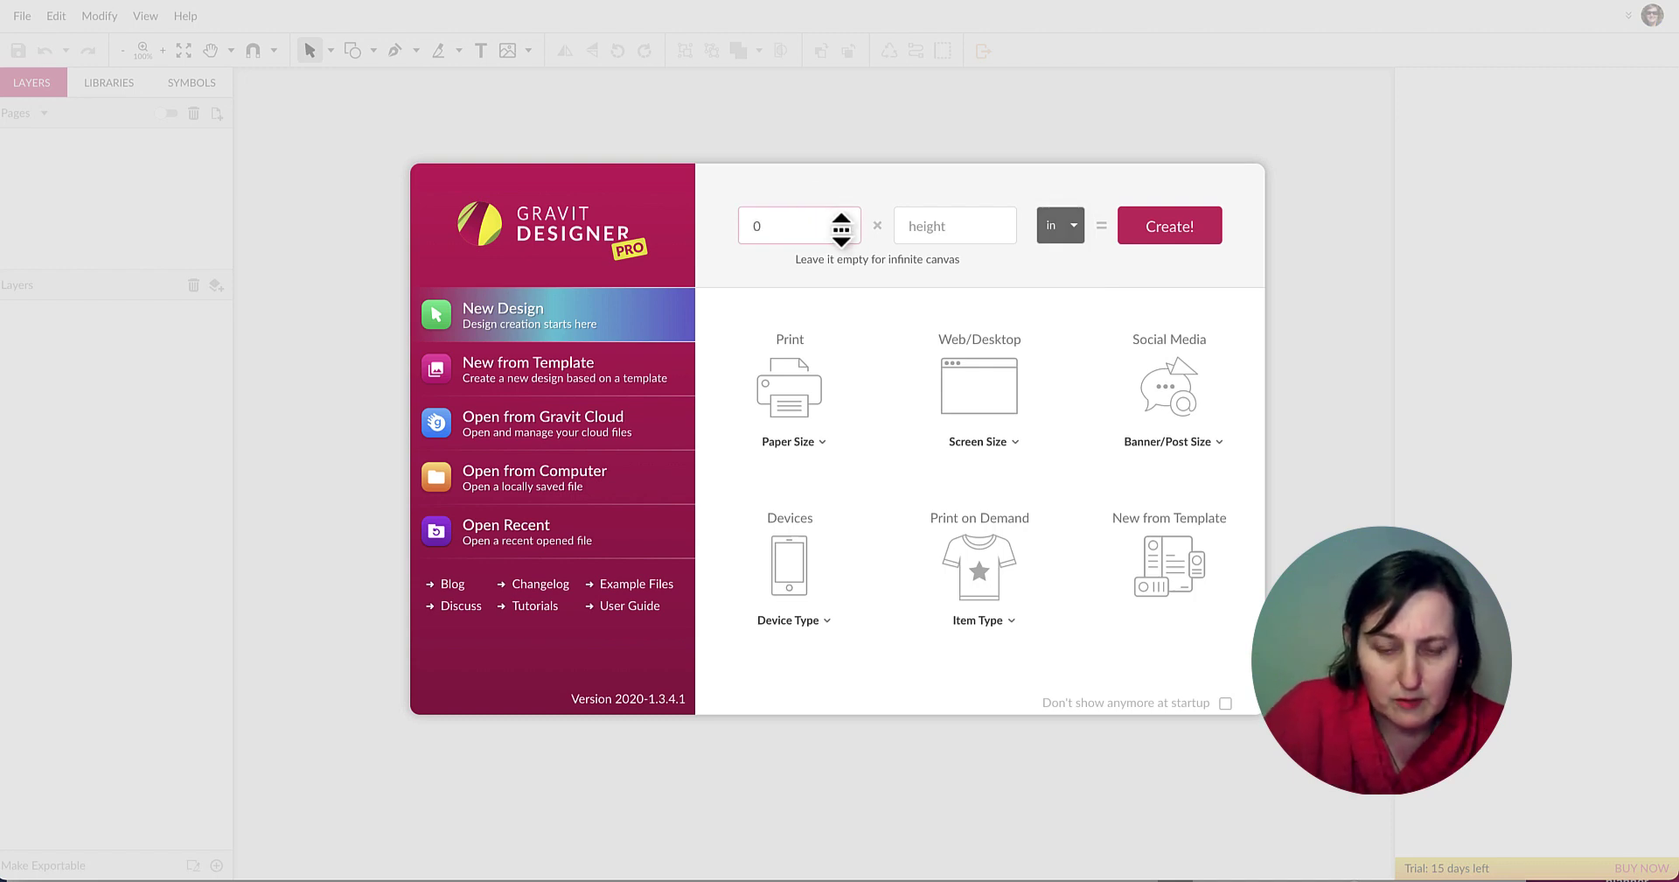
key(BackSpace)
text(8.5)
click(932, 228)
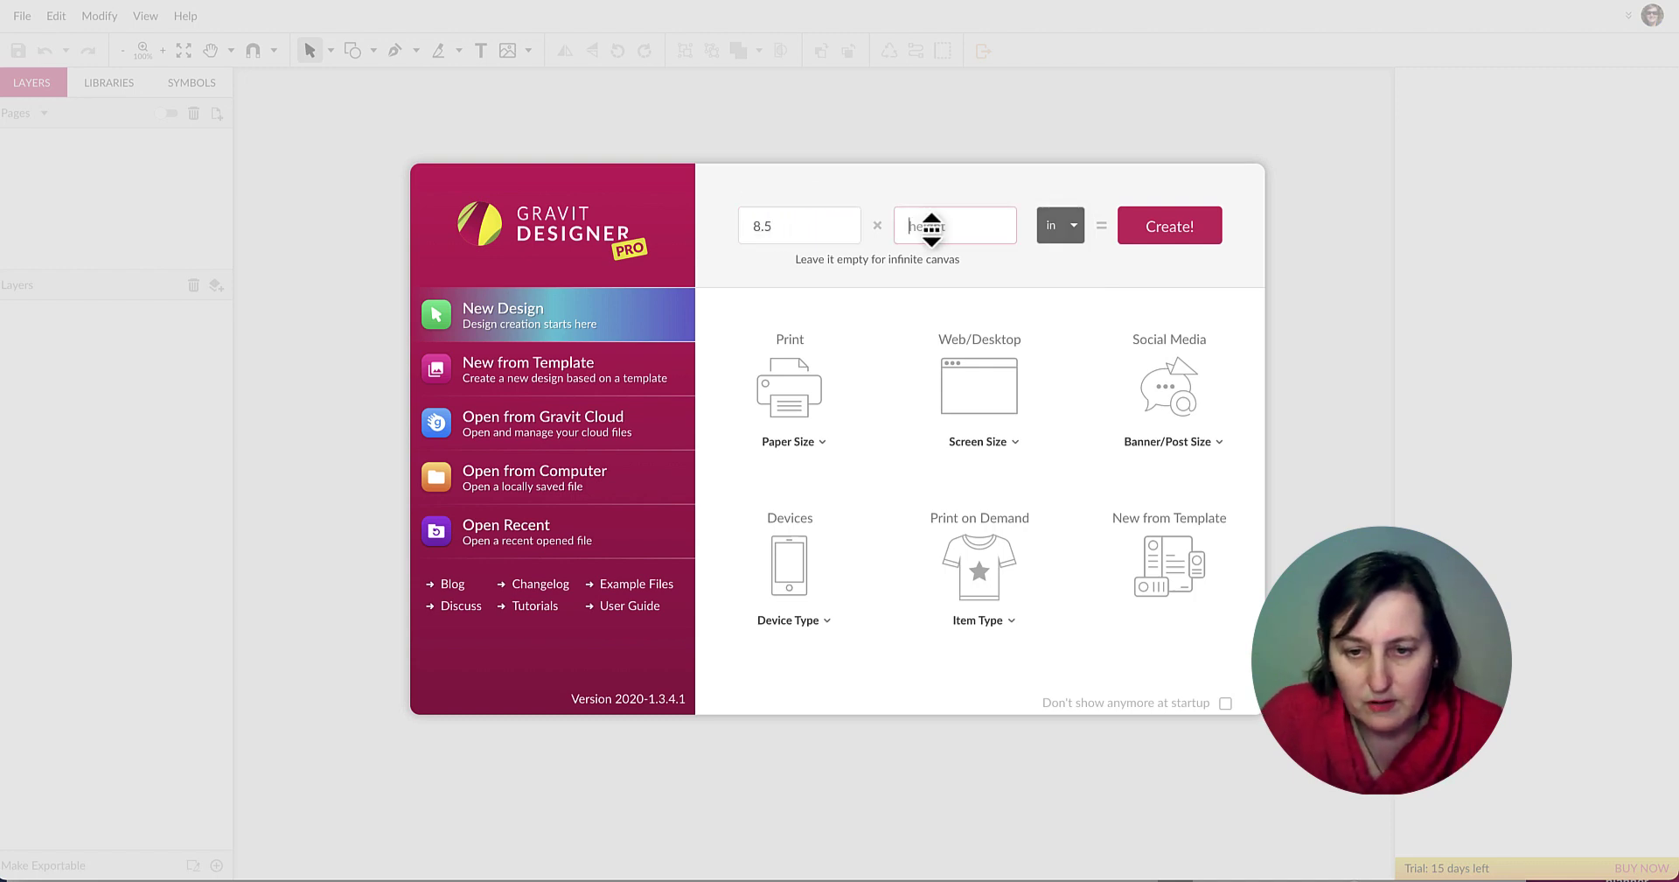
text(11)
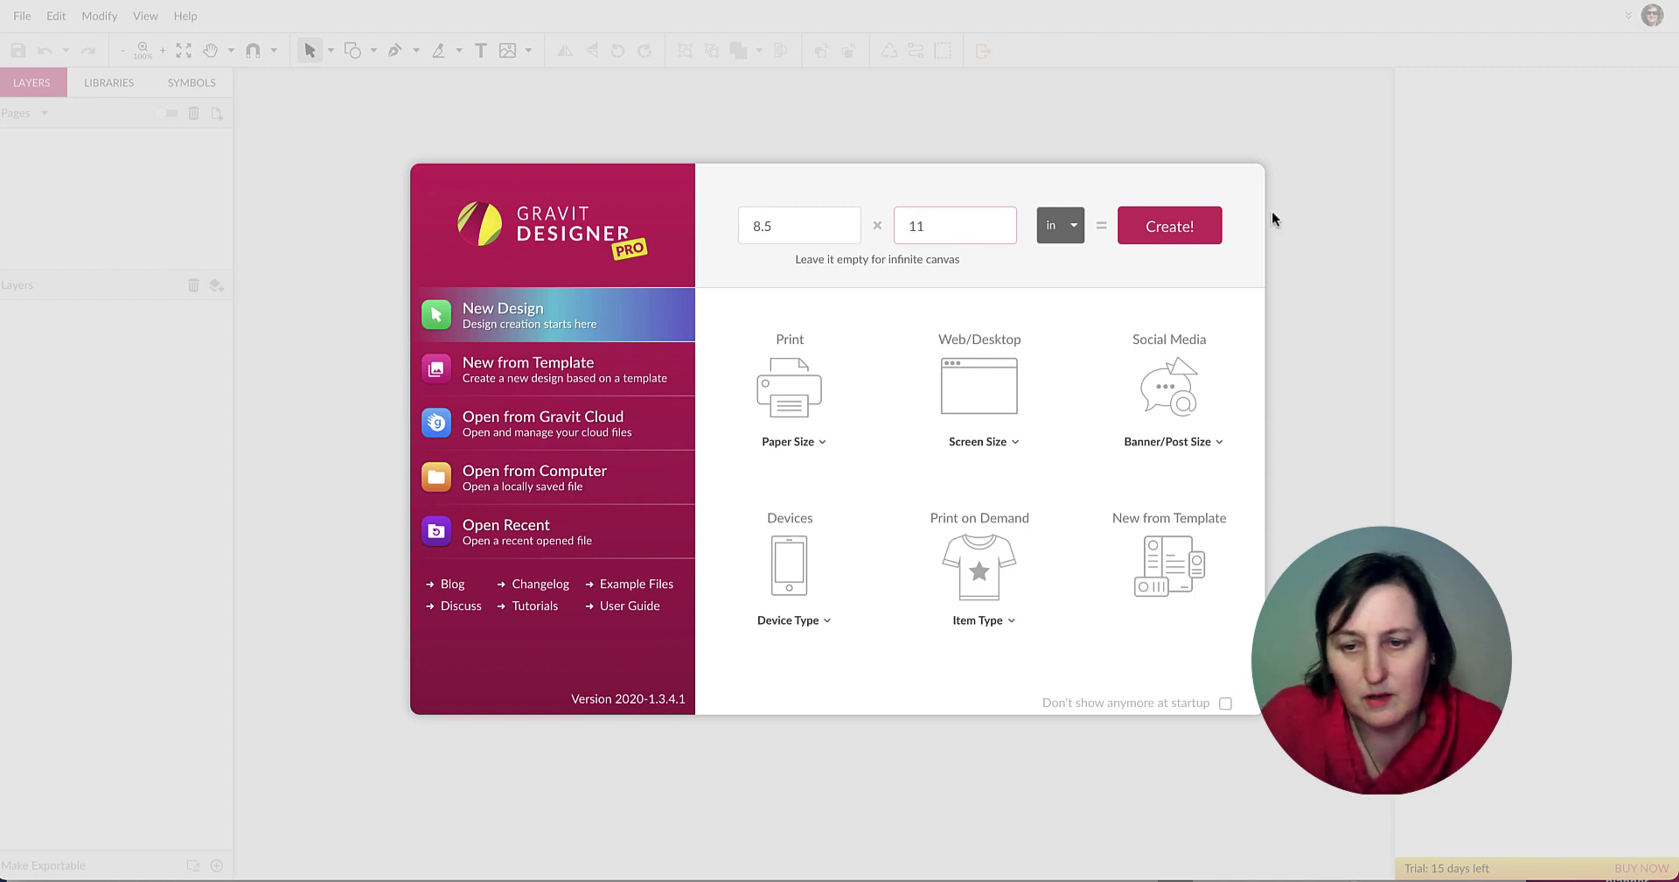
click(1193, 230)
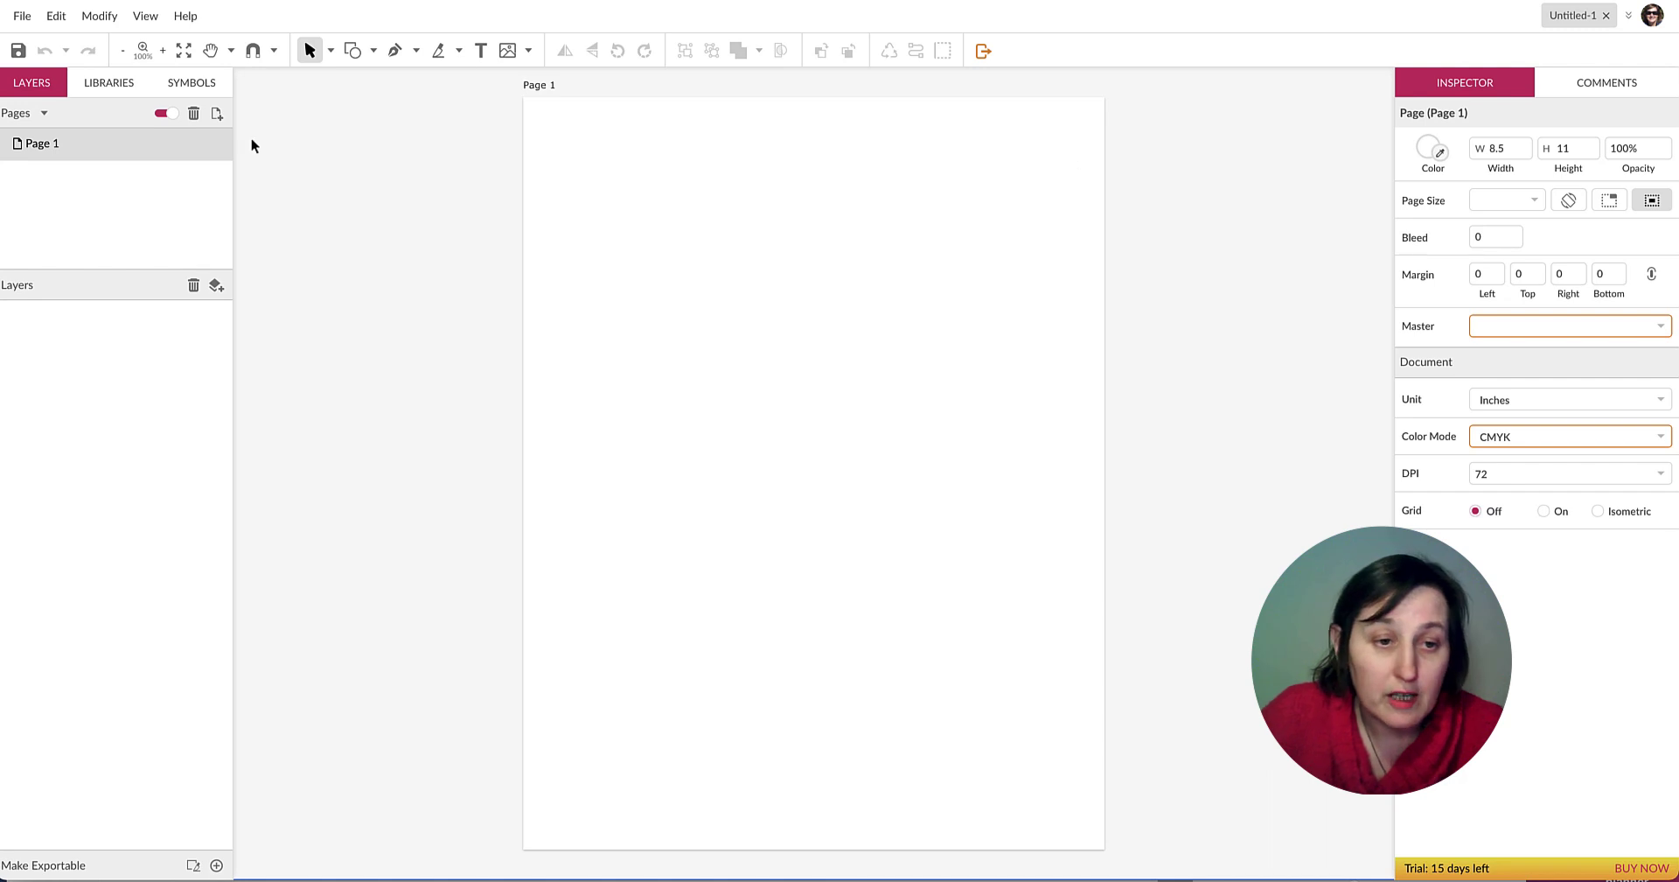
Open the converted 3.svg file from the Downloads folder.
click(22, 18)
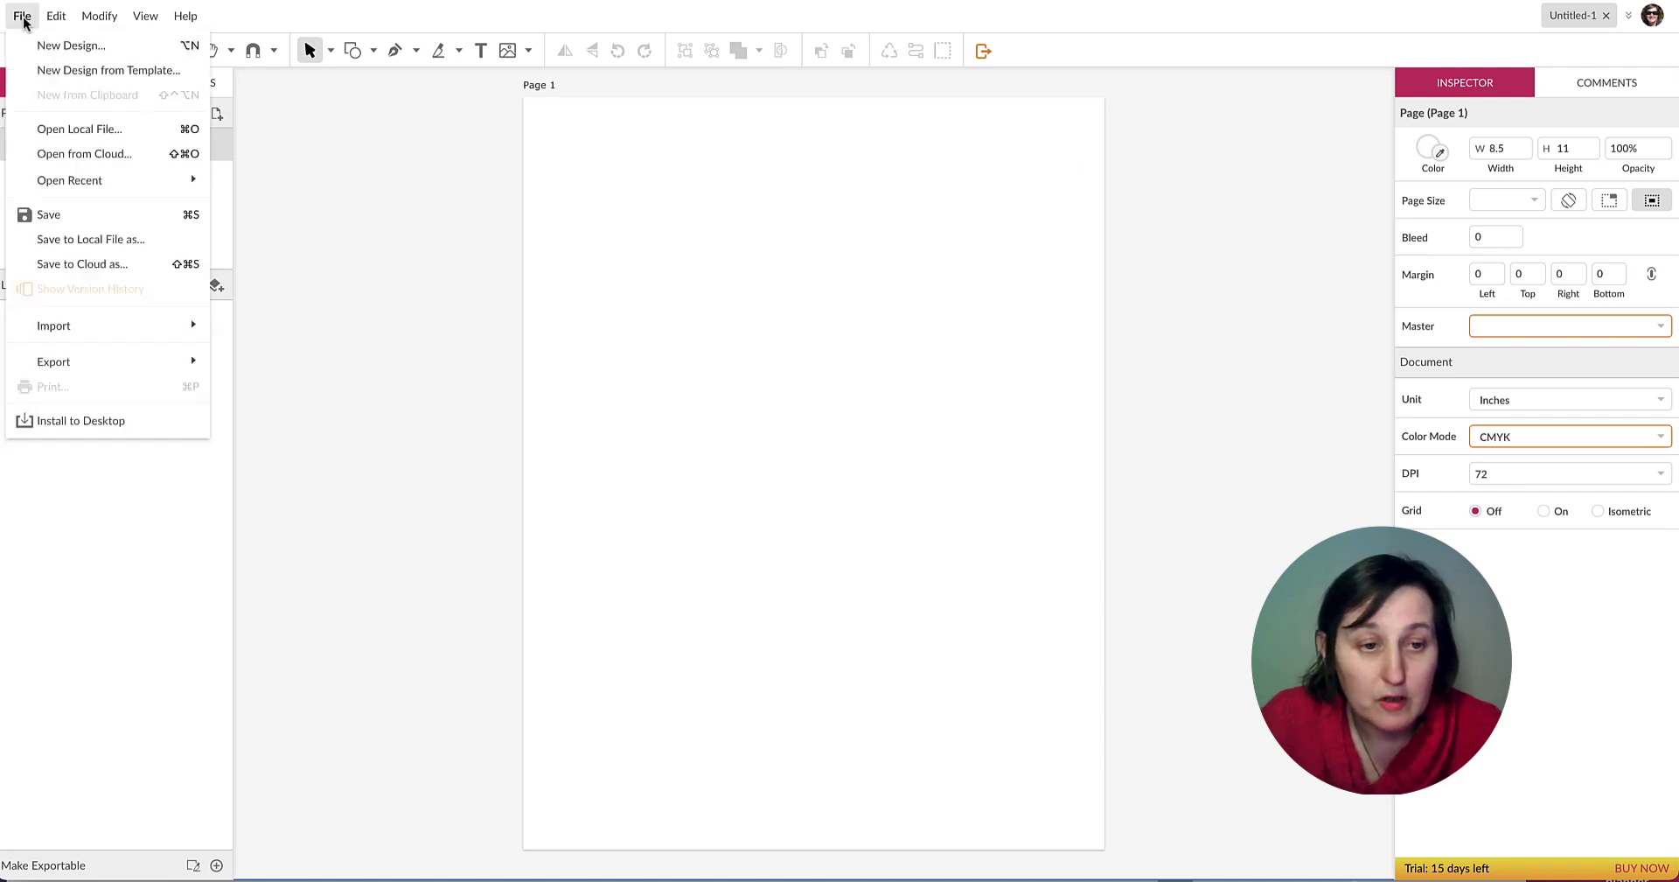
click(117, 136)
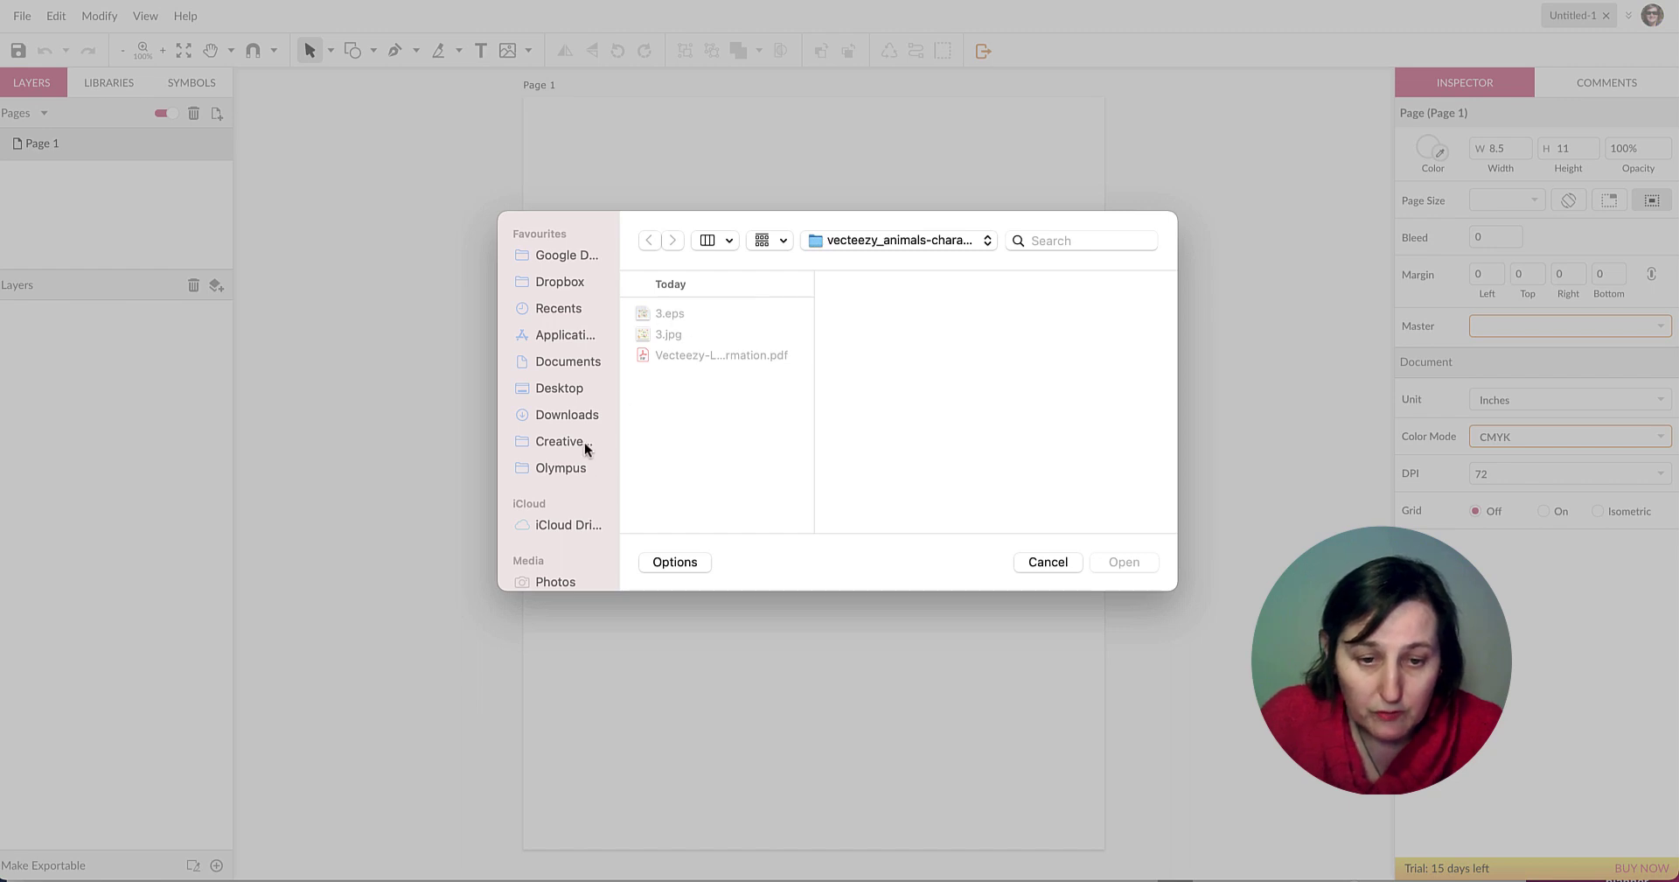
click(570, 416)
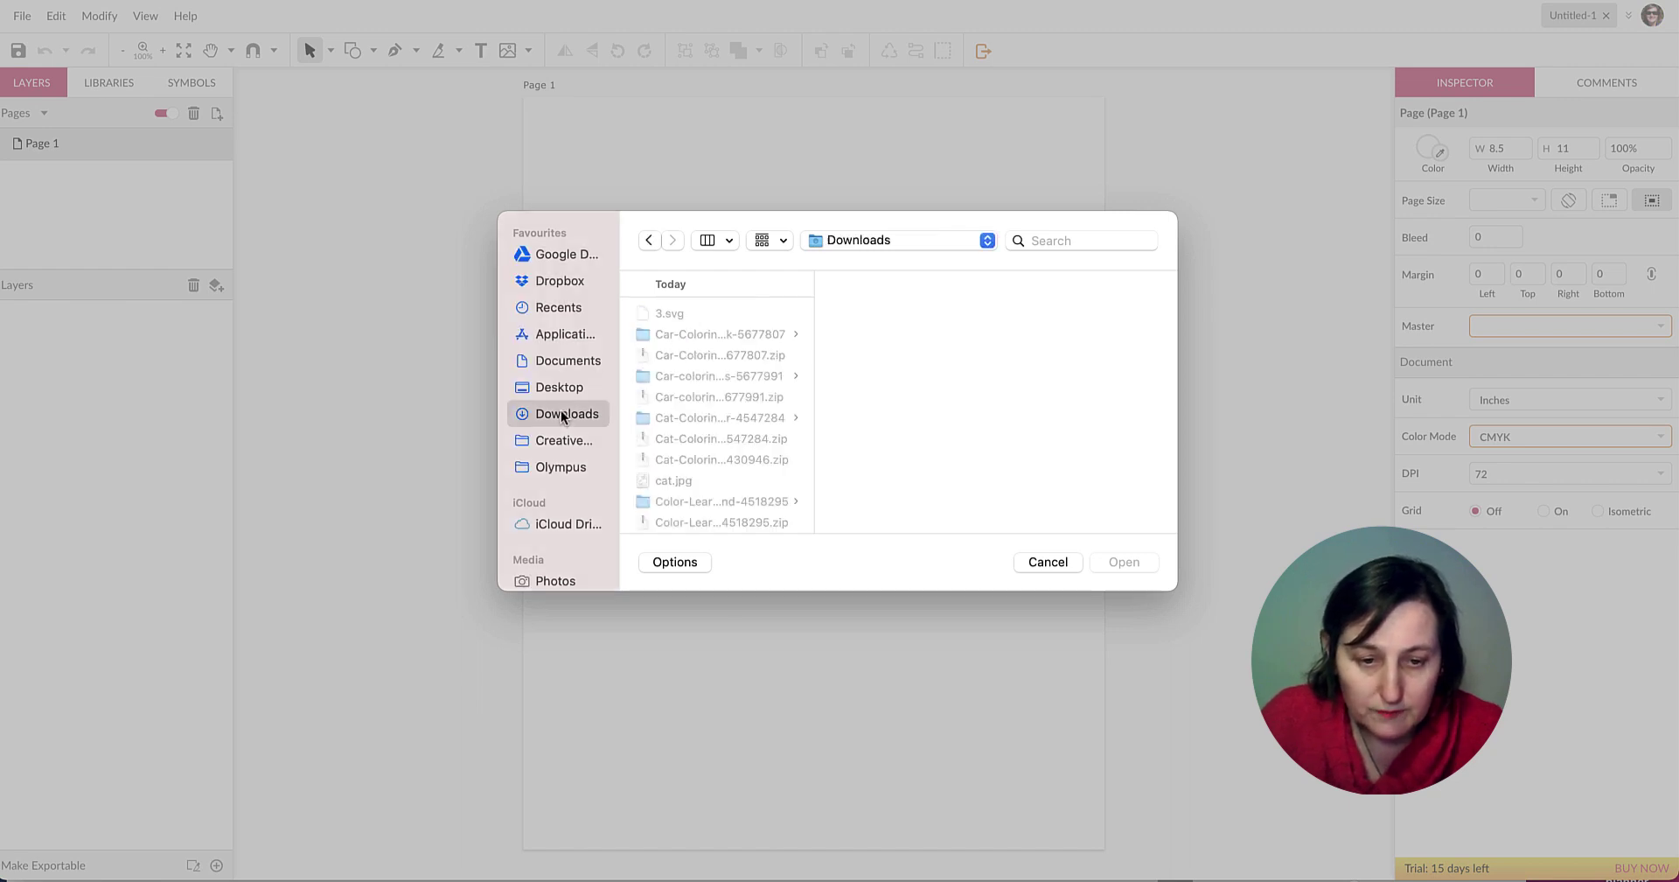
click(670, 315)
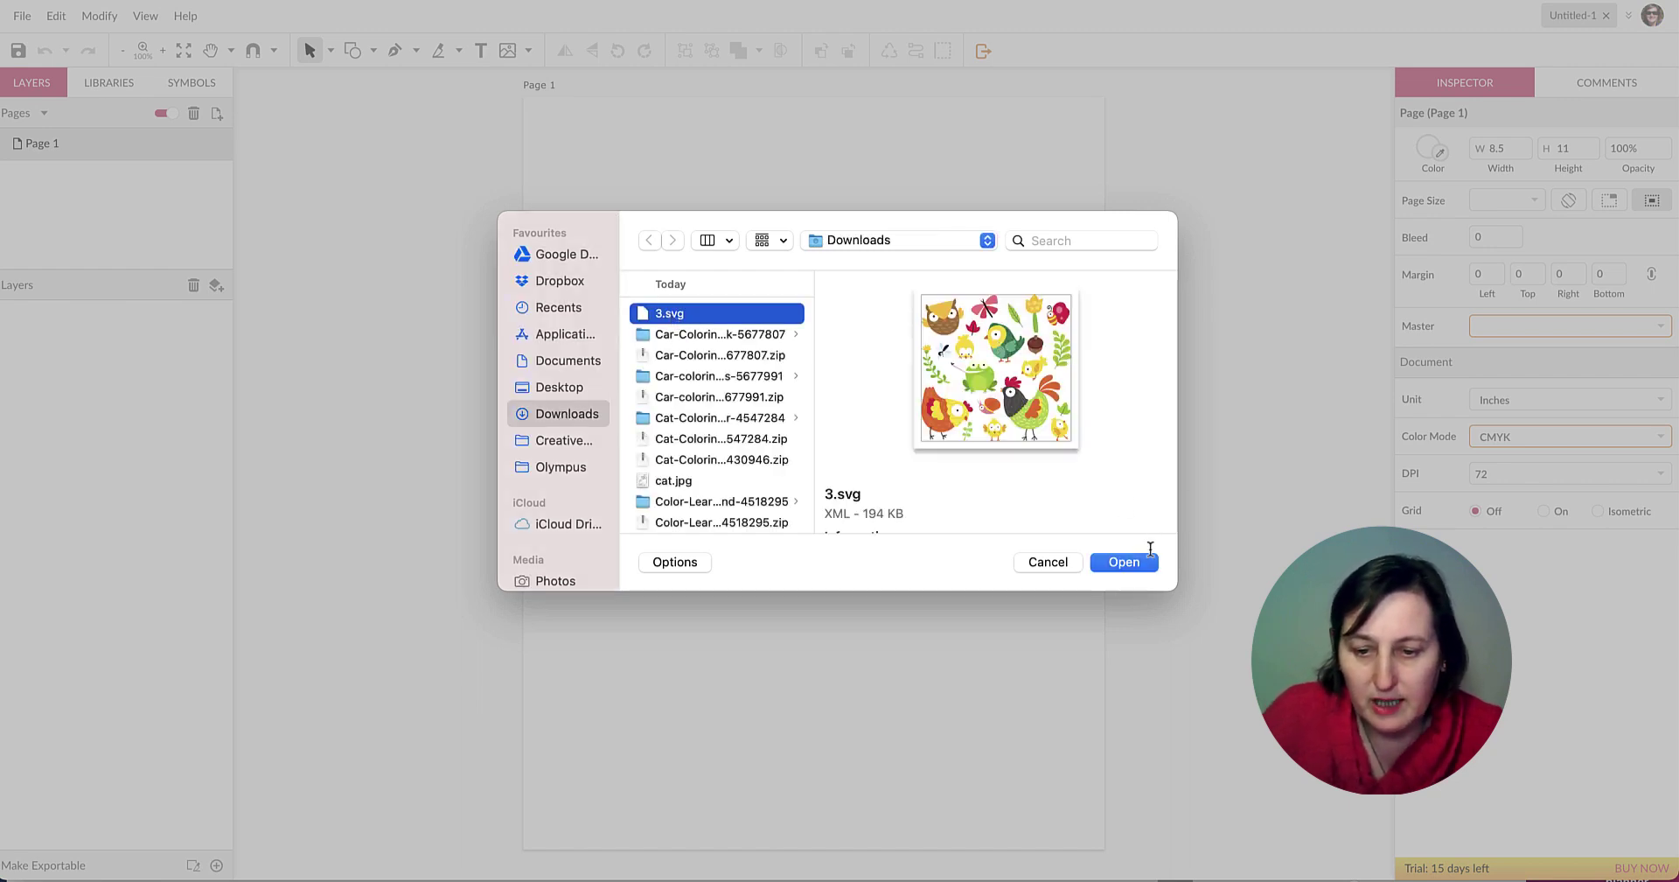
click(1132, 565)
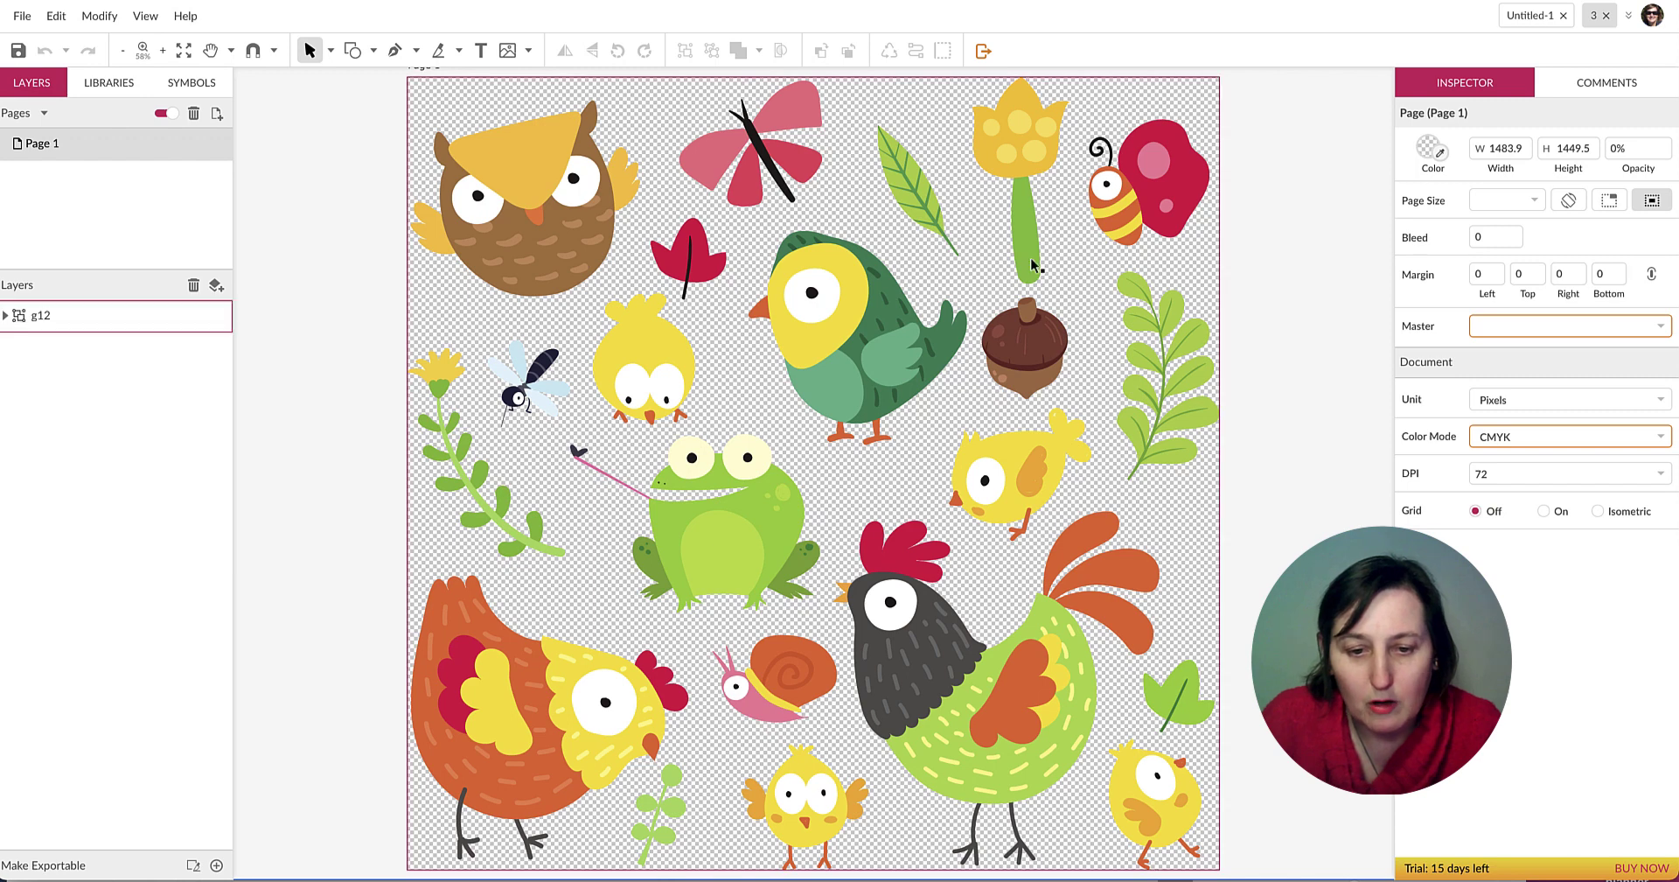
Change the document's unit to Inches and its resolution to 300 DPI.
scroll(1031, 263, right, 2)
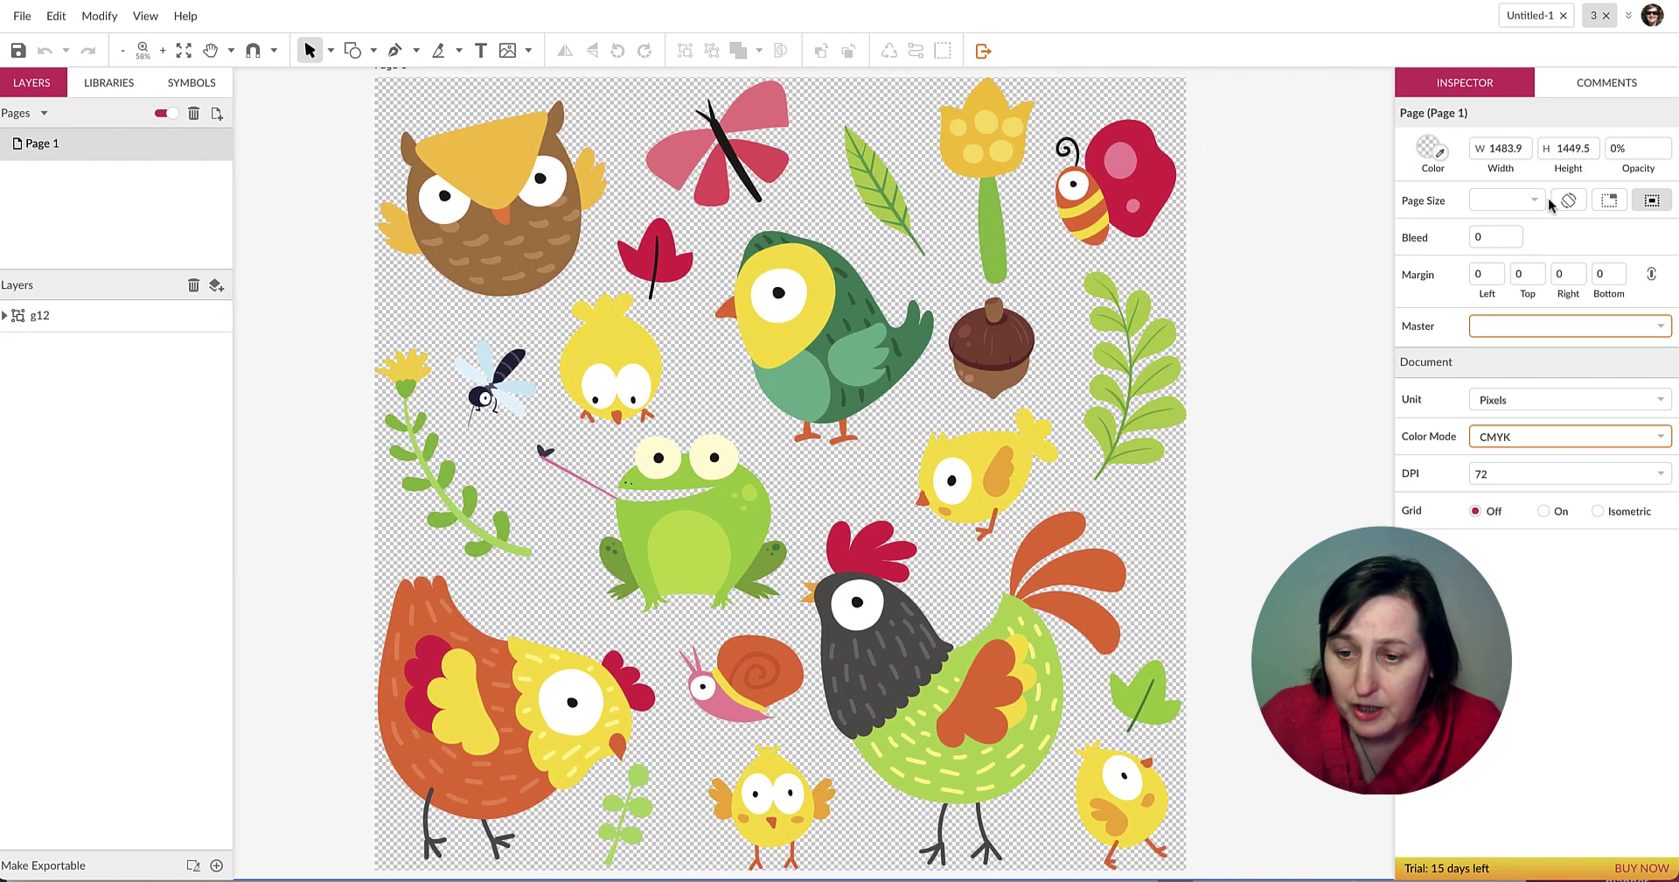
click(1612, 398)
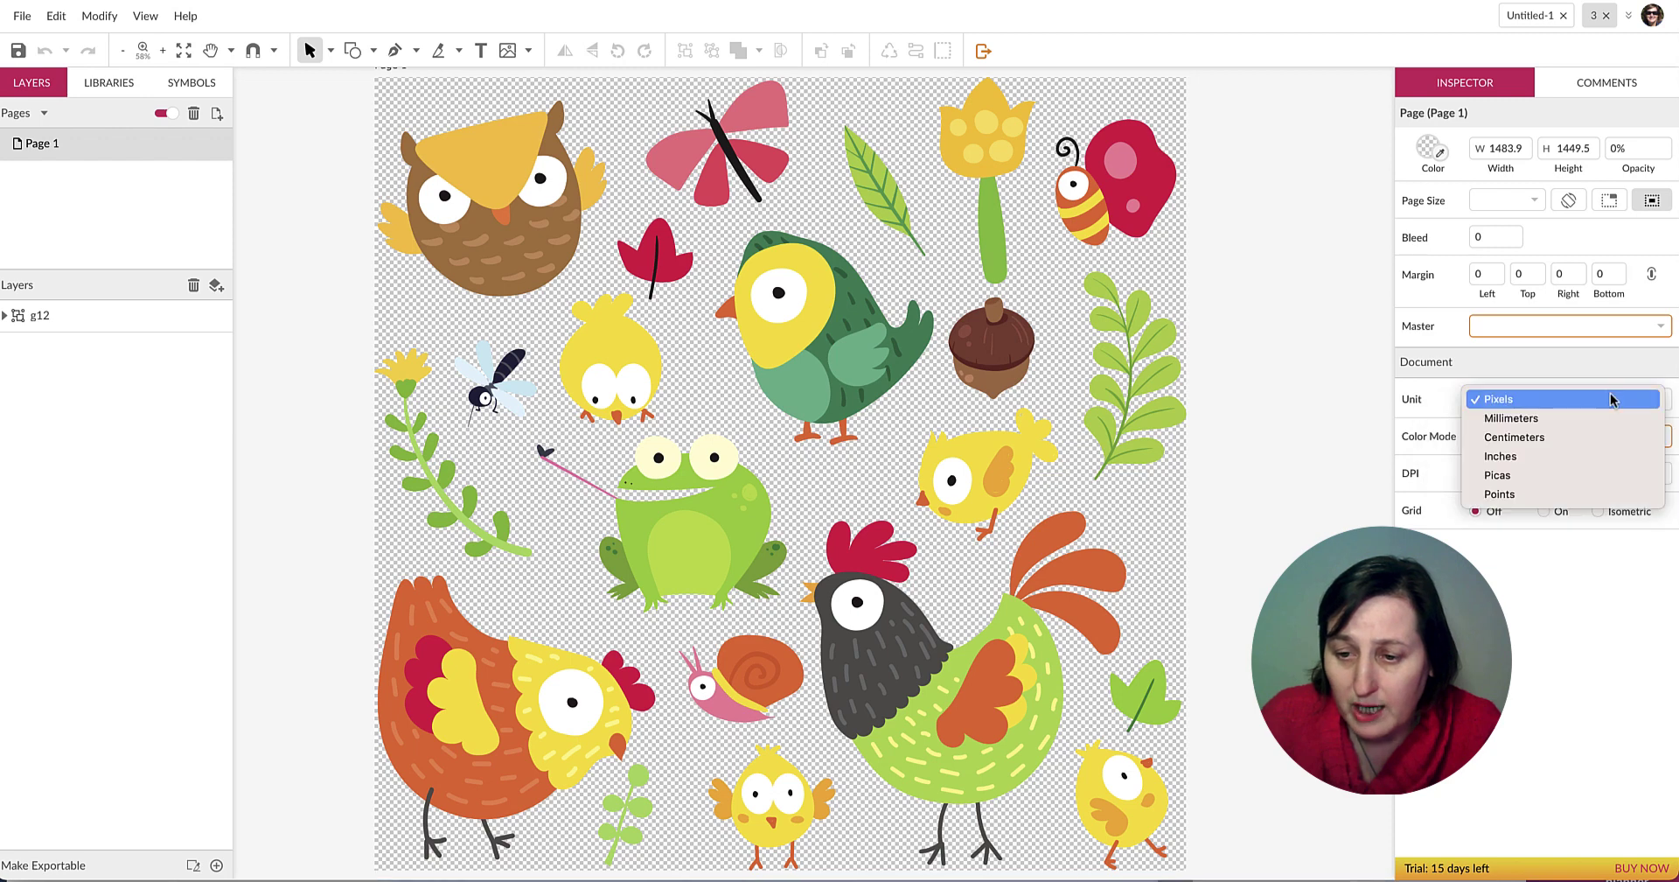
click(1577, 456)
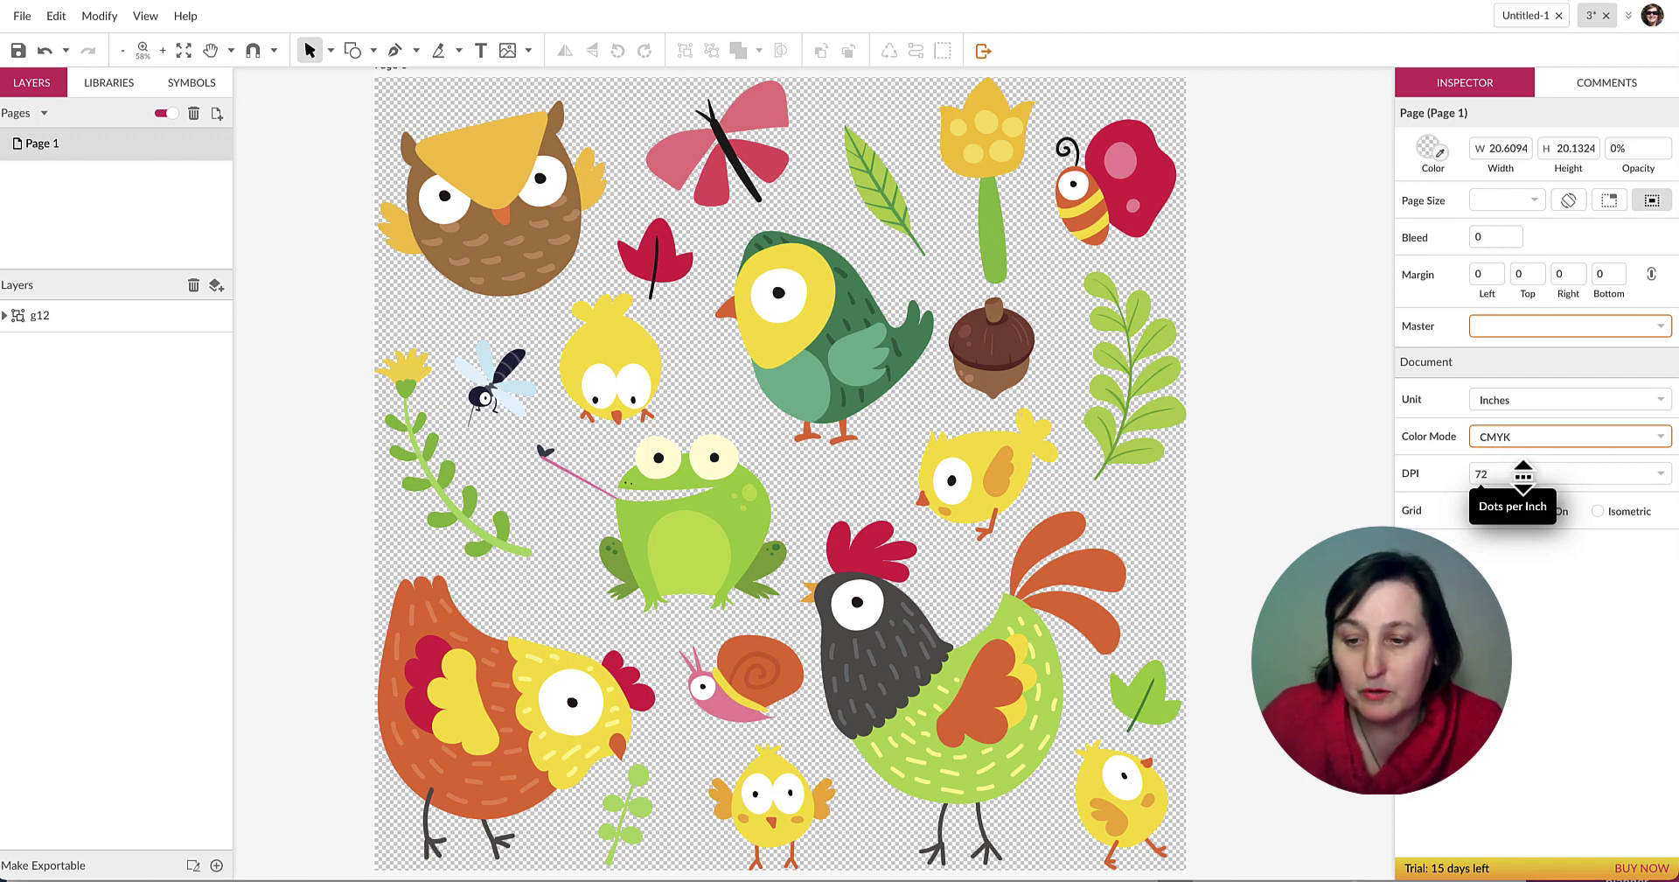
click(1522, 475)
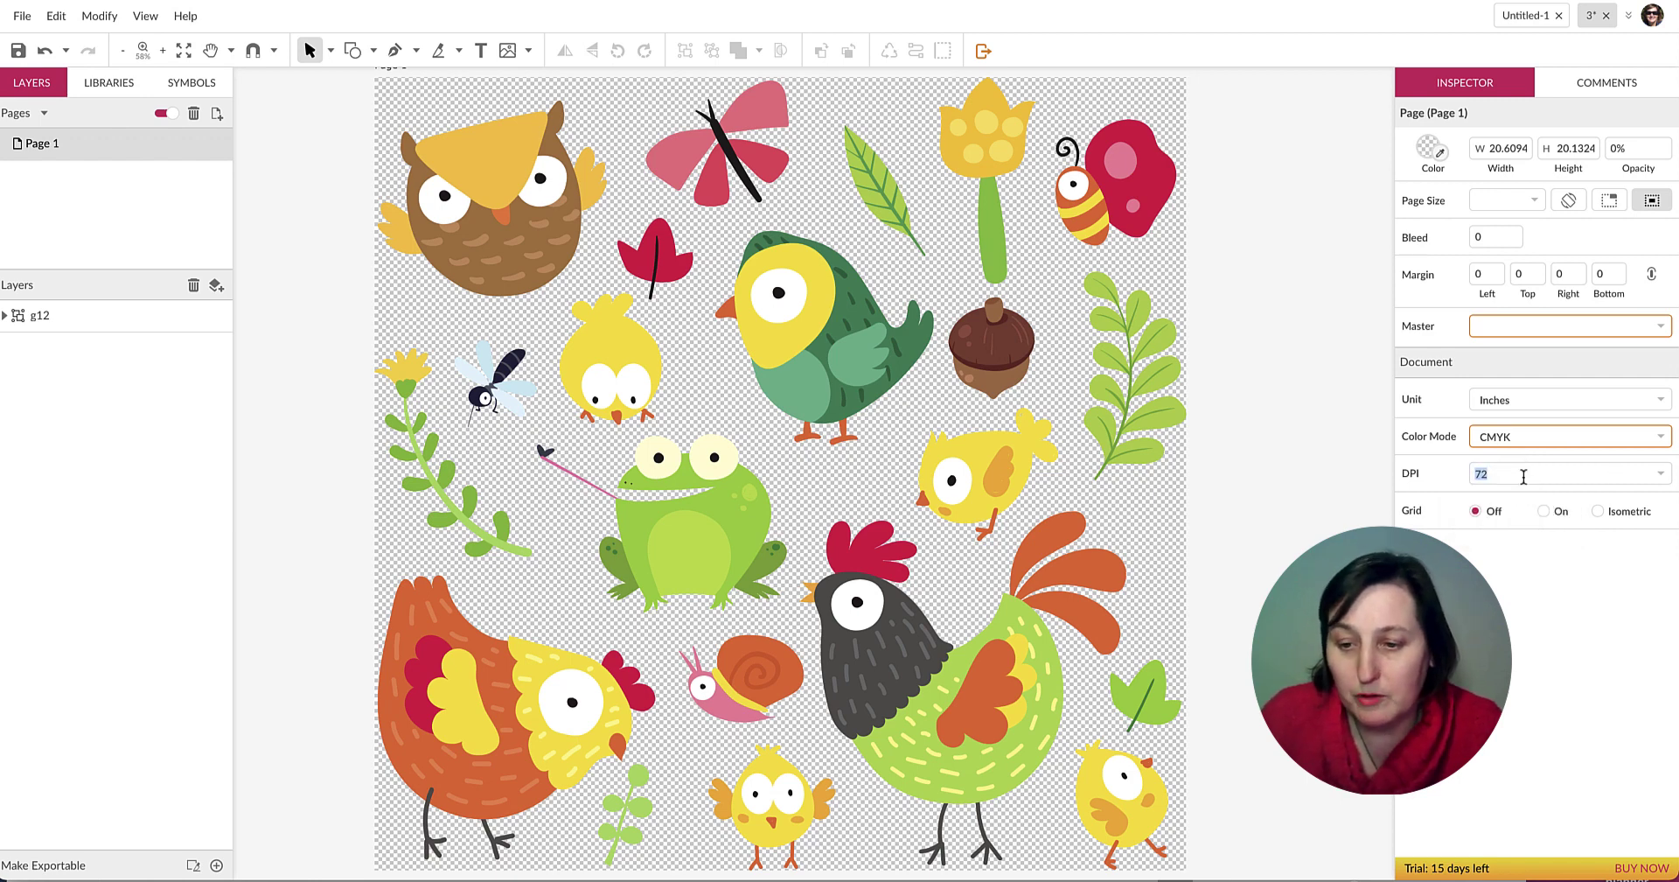
click(1660, 473)
click(1578, 577)
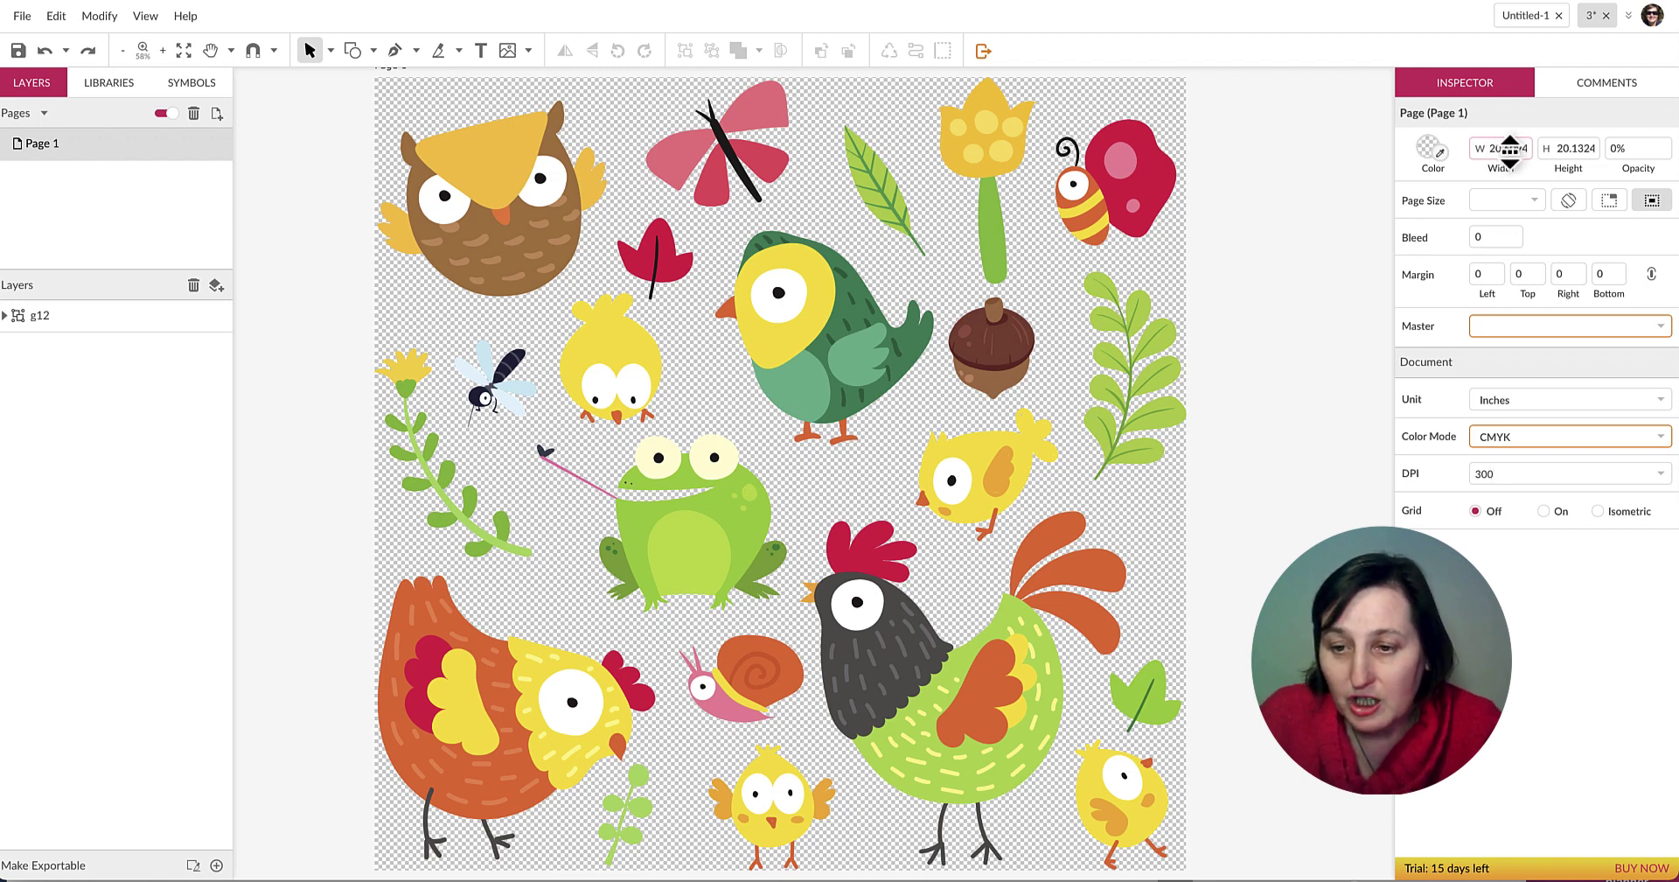
Set the animal artwork's page size to 8.5 inches wide and 11 inches high.
drag(1511, 149, 1498, 149)
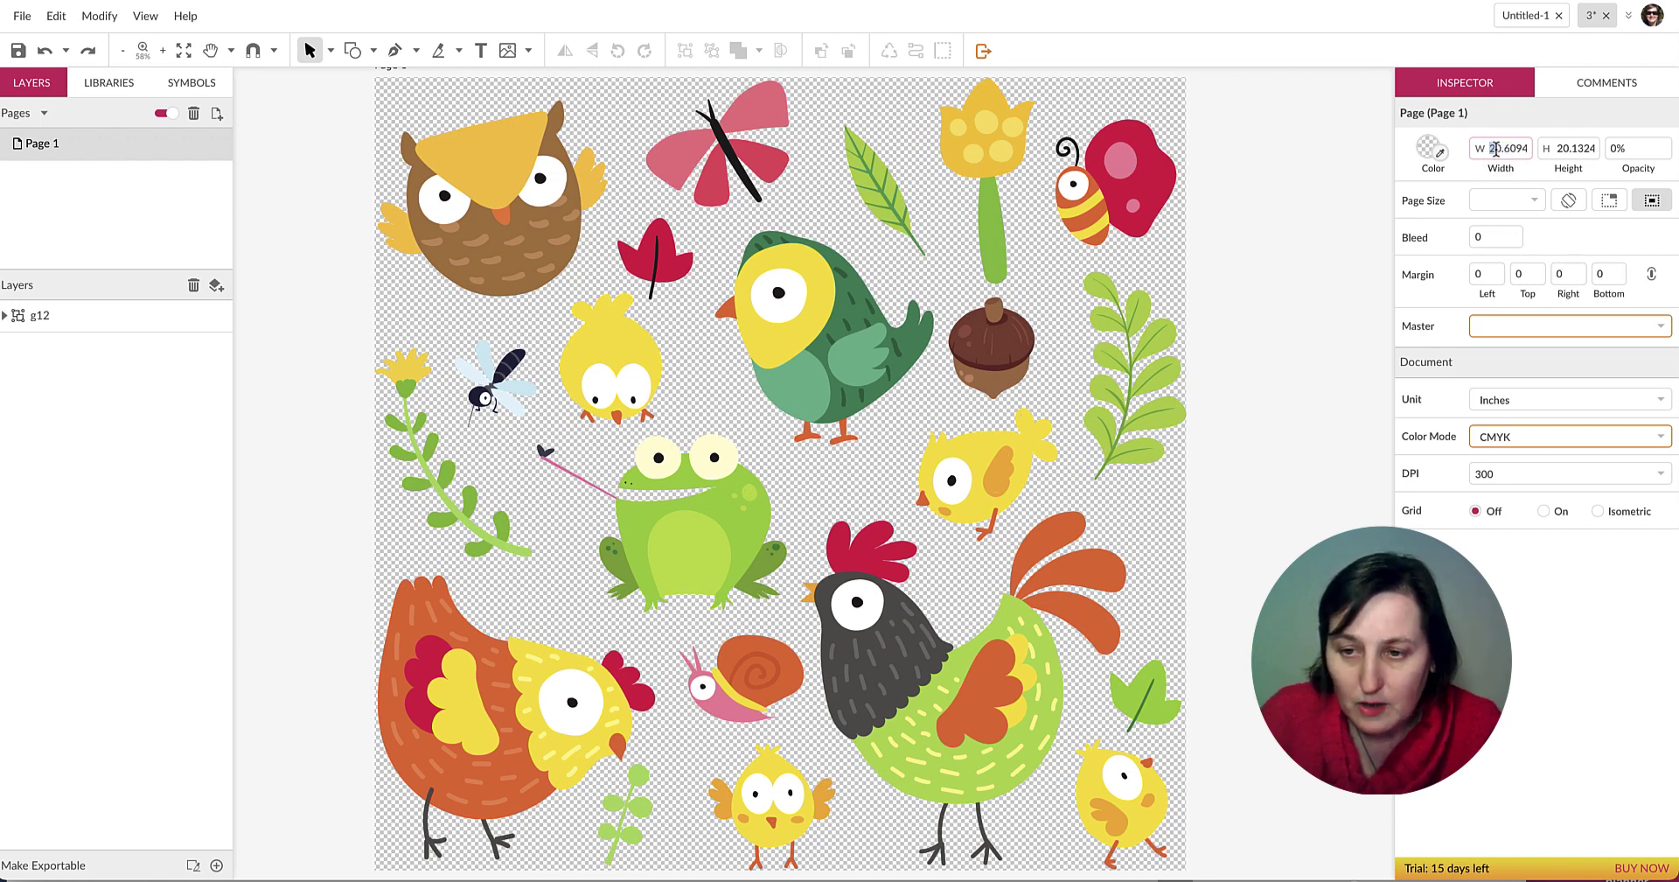
click(1511, 149)
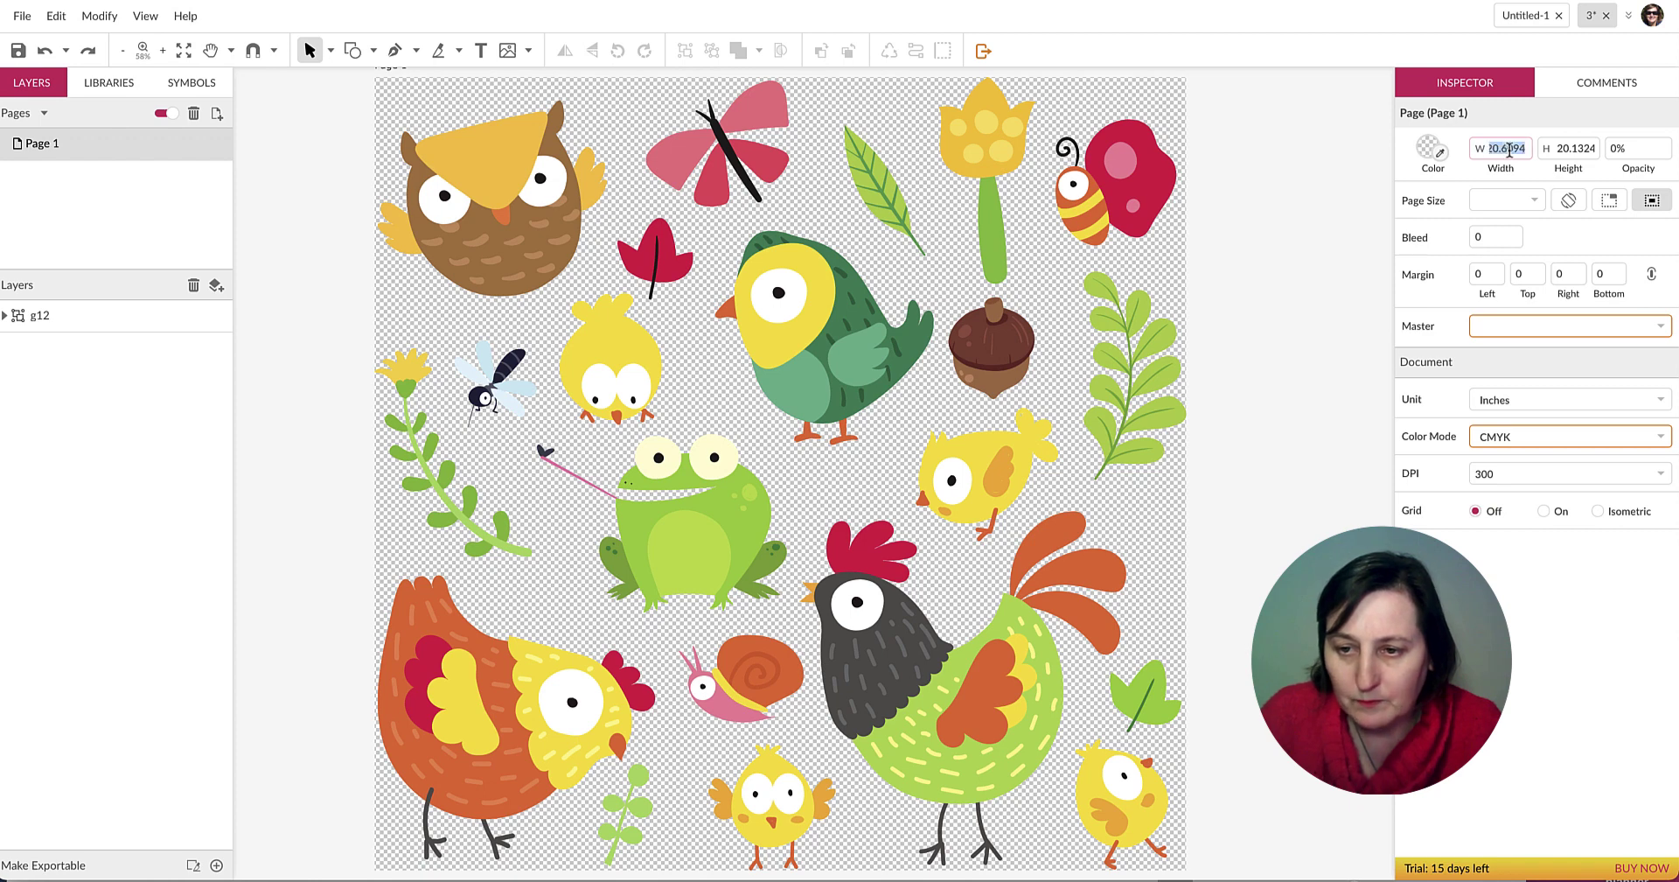
text(8)
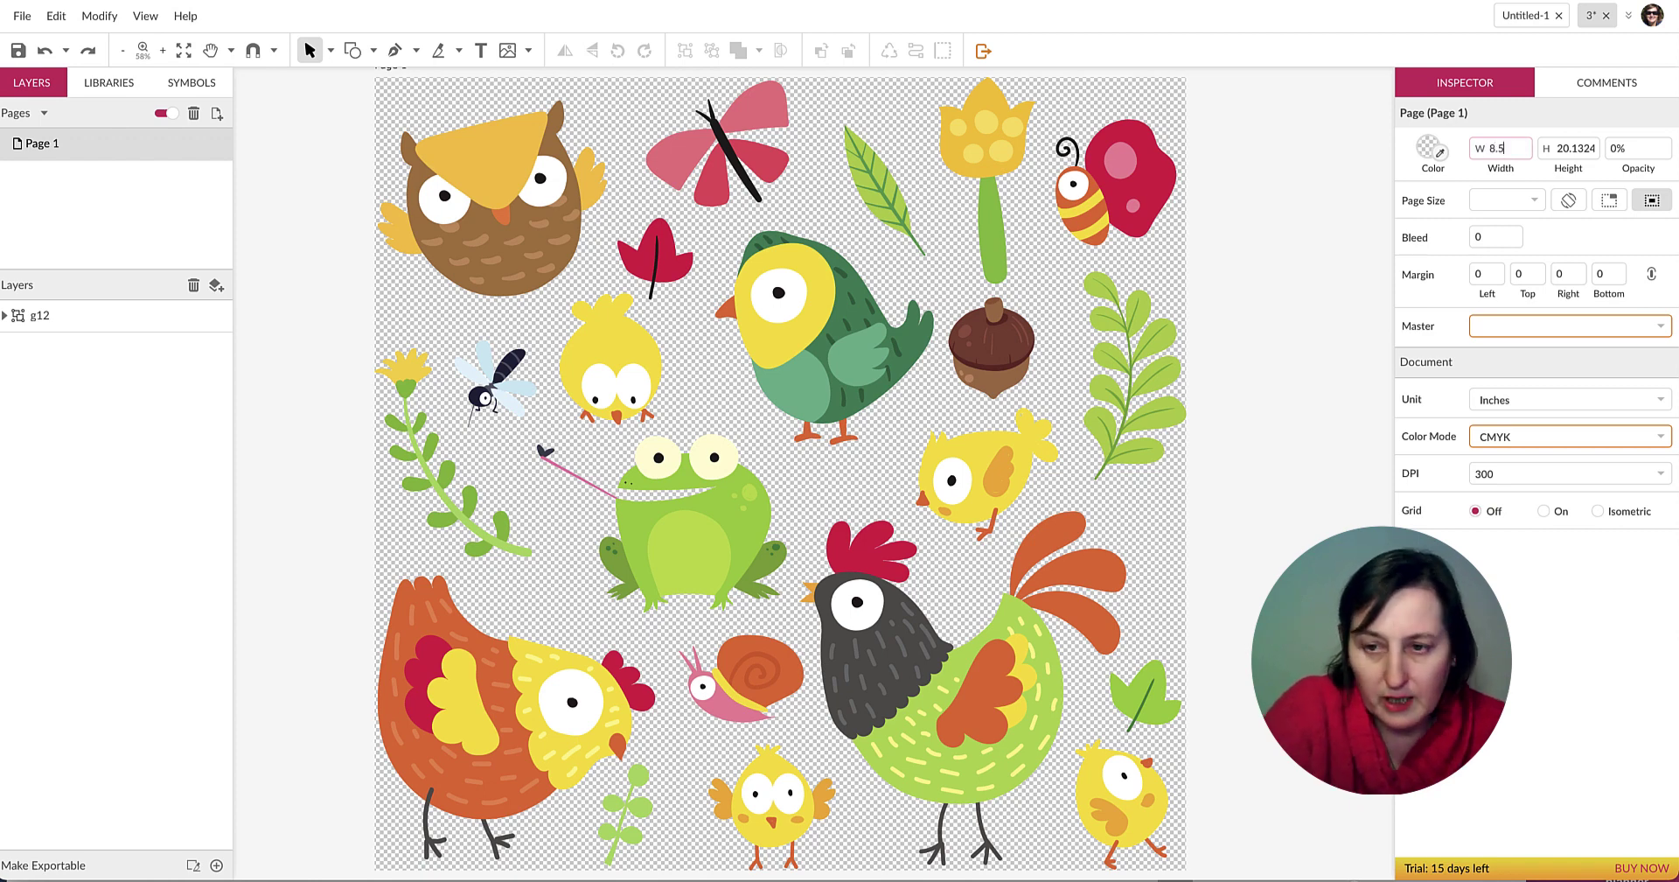
text(.5)
key(Return)
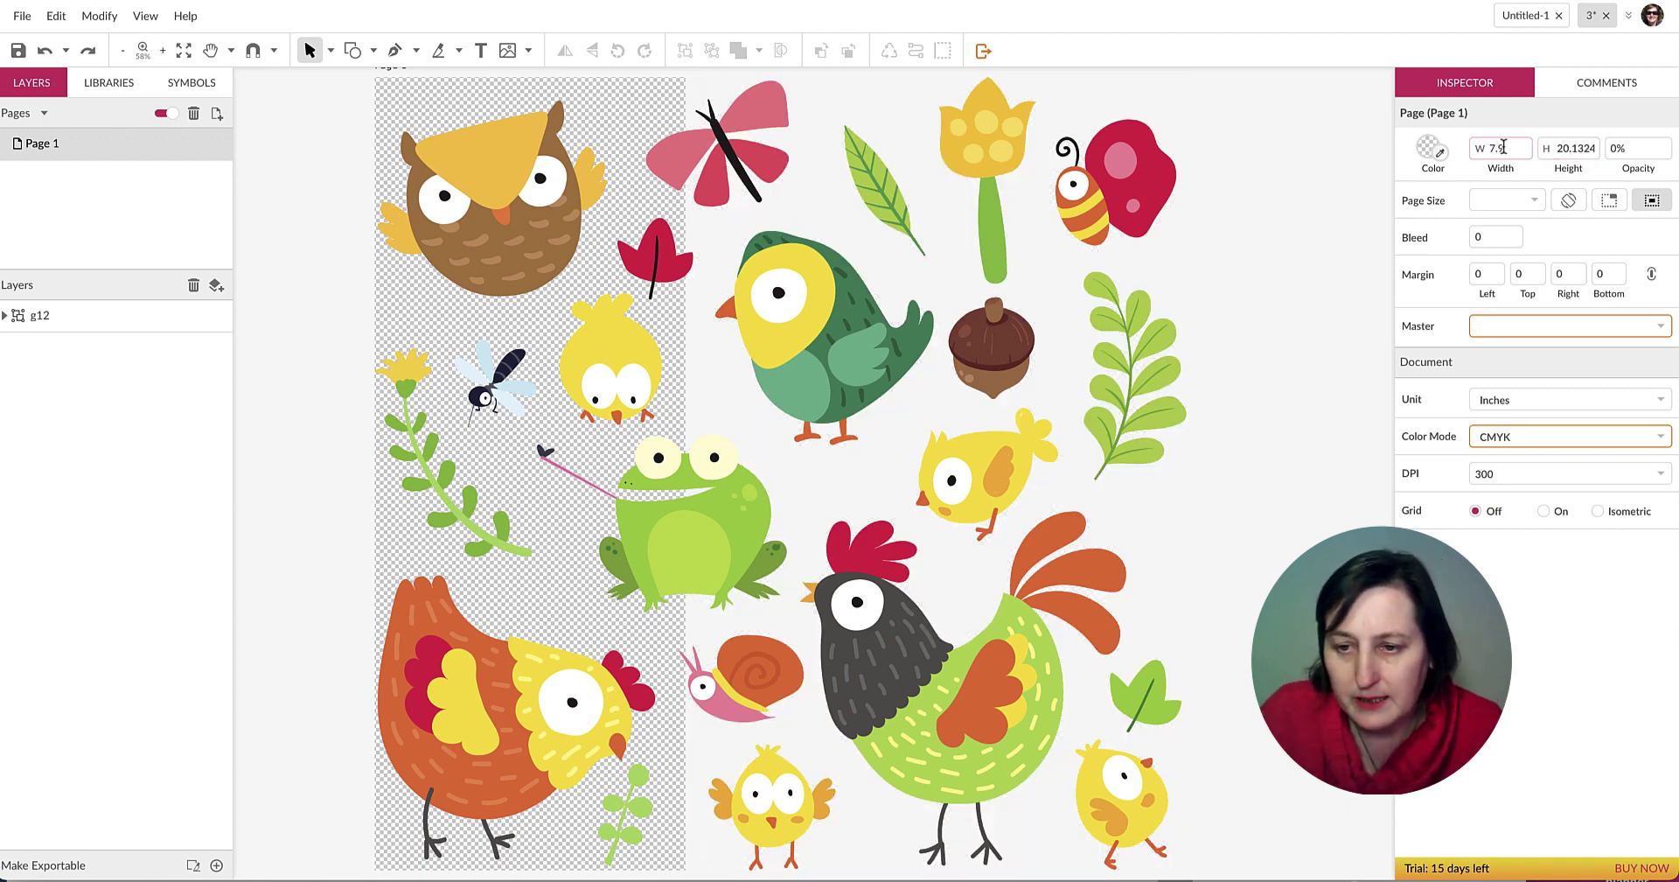
text(8.5)
key(Return)
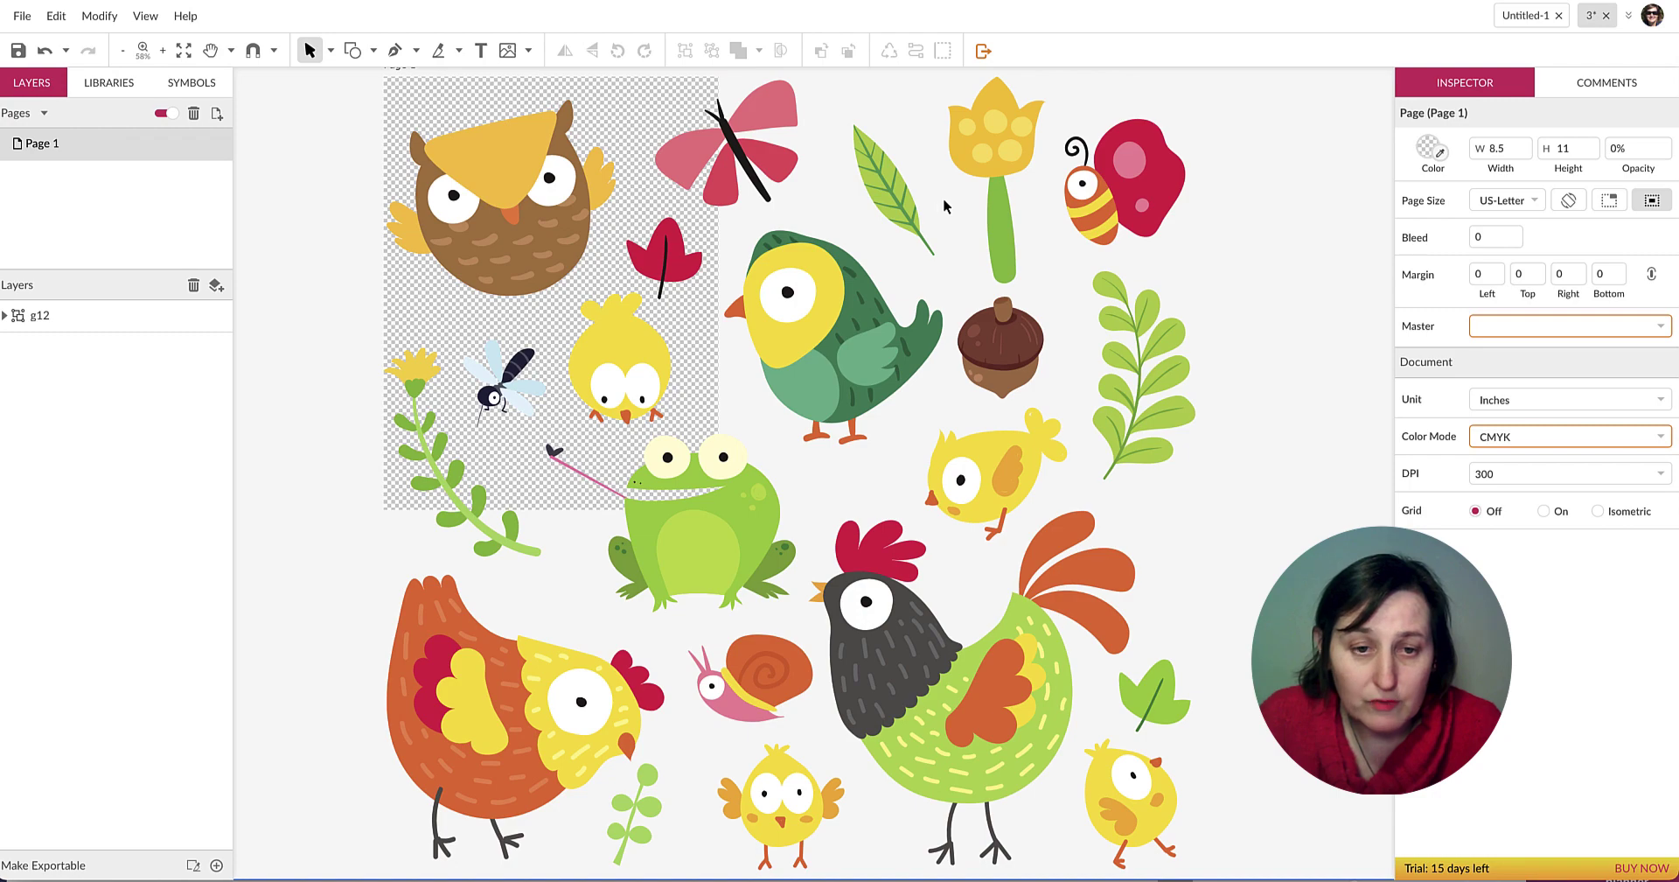
Scale the animal artwork group down to about 8.07 by 8.98 inches and move it onto the page.
click(892, 196)
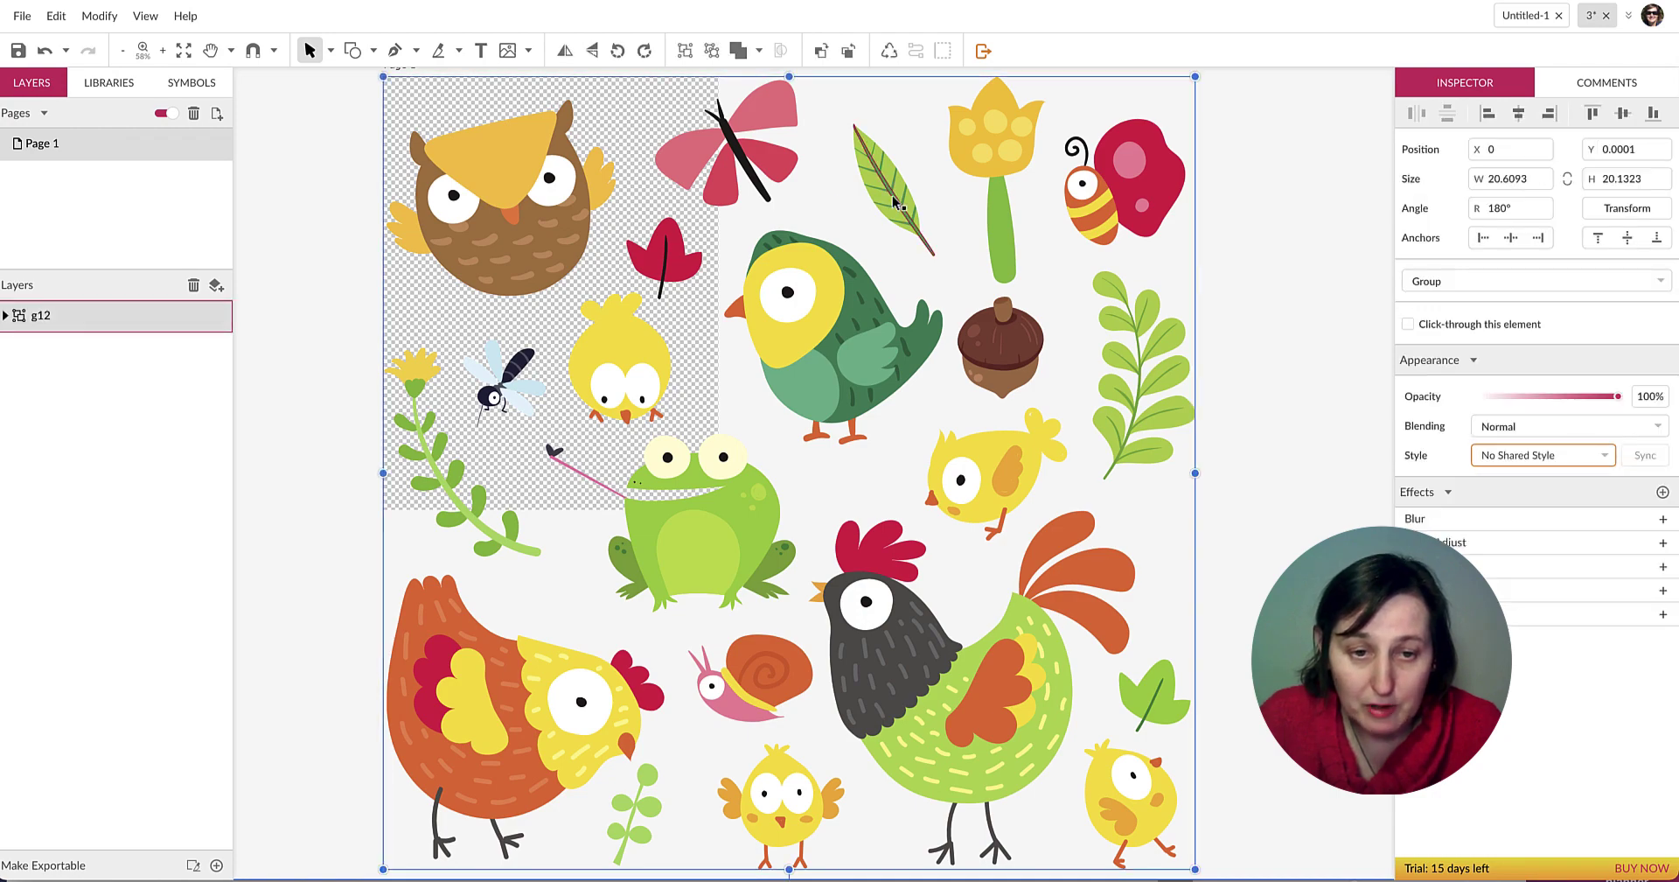
drag(385, 77, 877, 516)
drag(1047, 567, 601, 188)
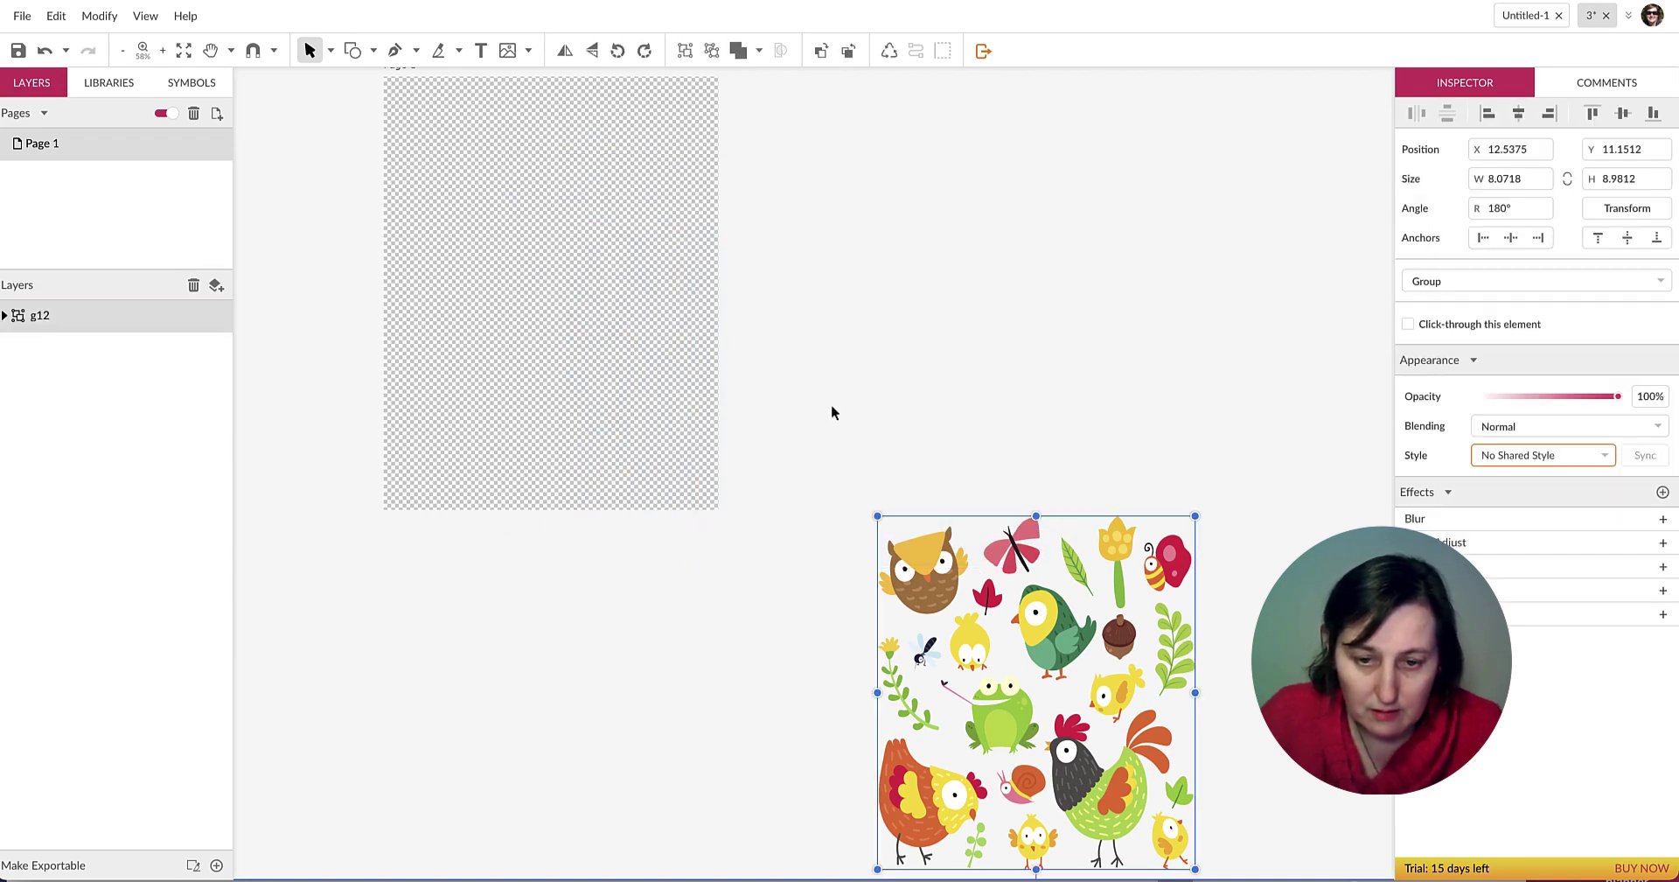
click(833, 413)
drag(965, 565, 484, 140)
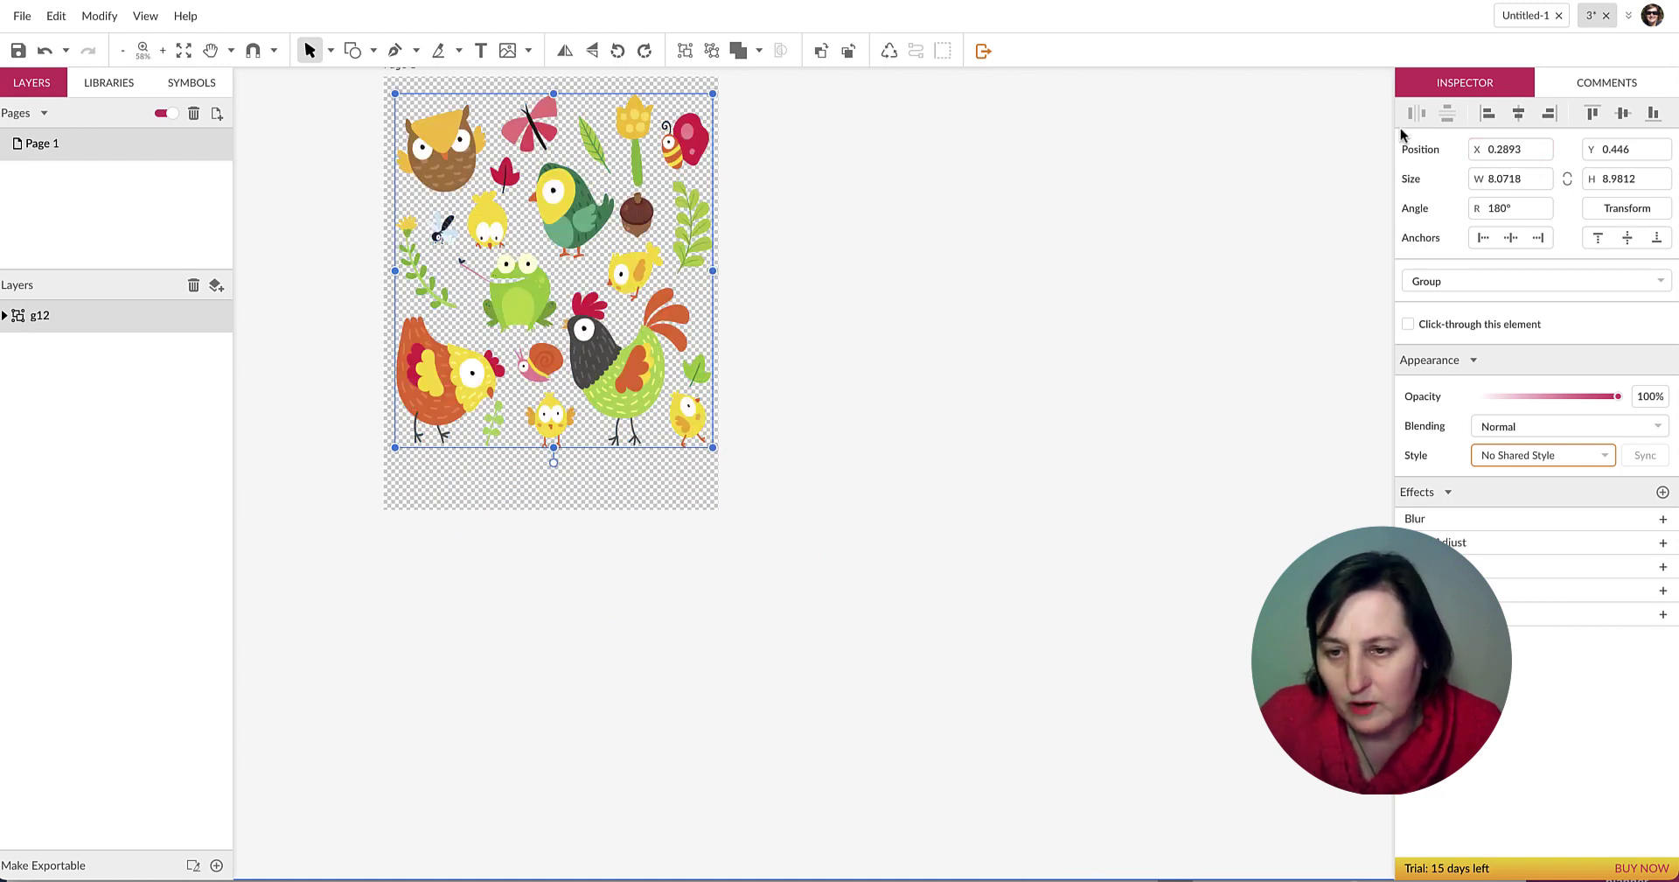
Give the transparent page a solid white (#FFFFFF) background colour.
click(570, 495)
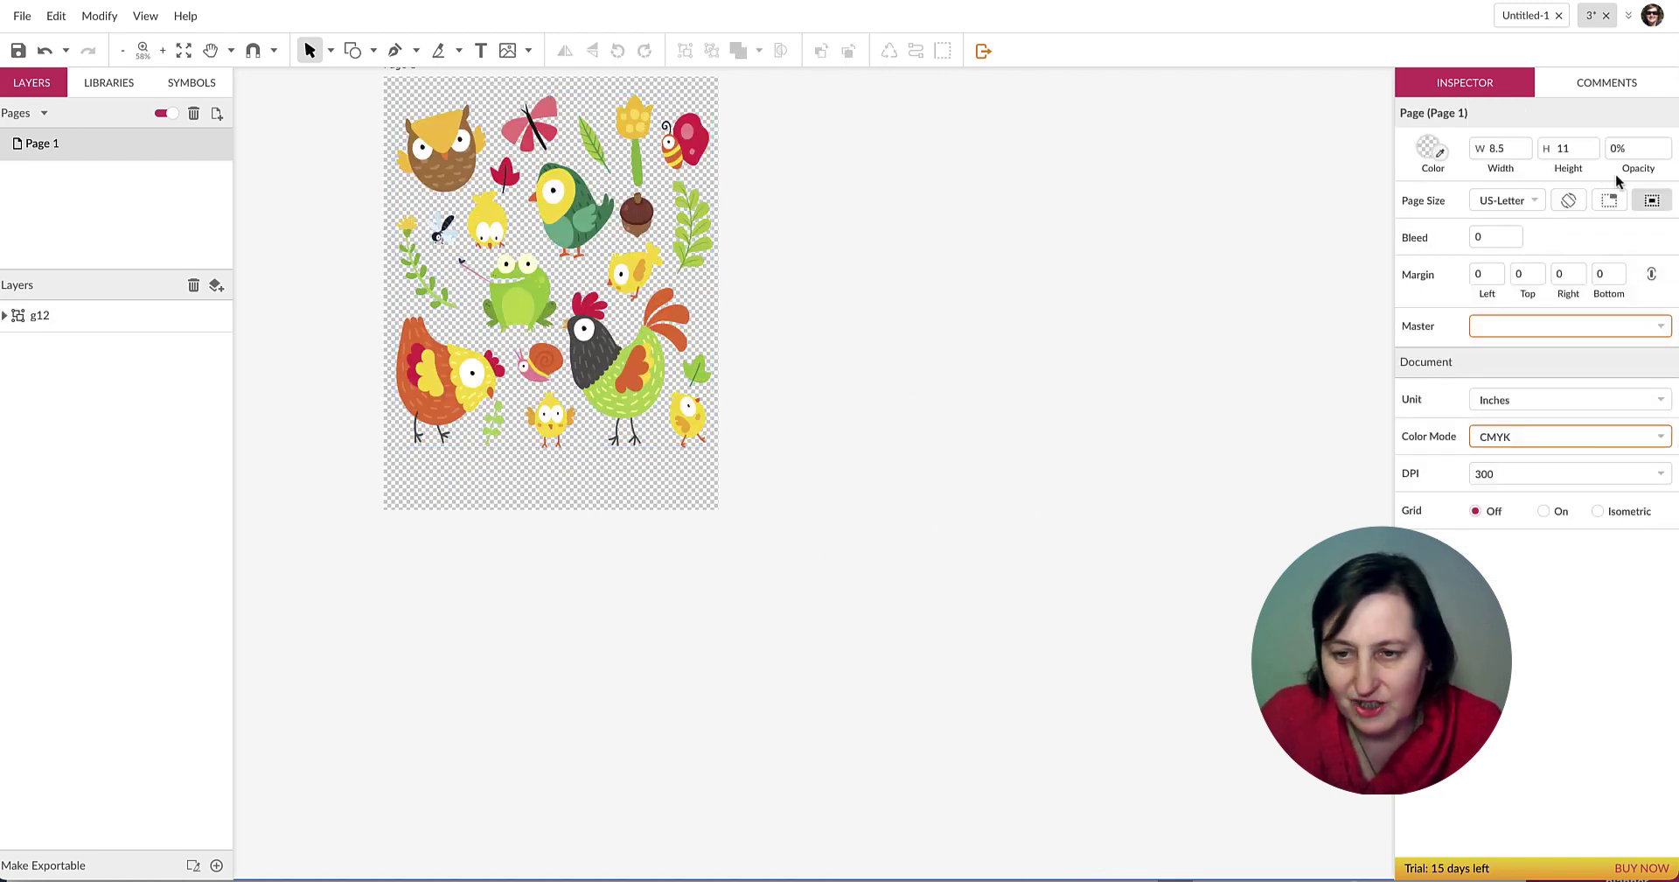
click(1426, 147)
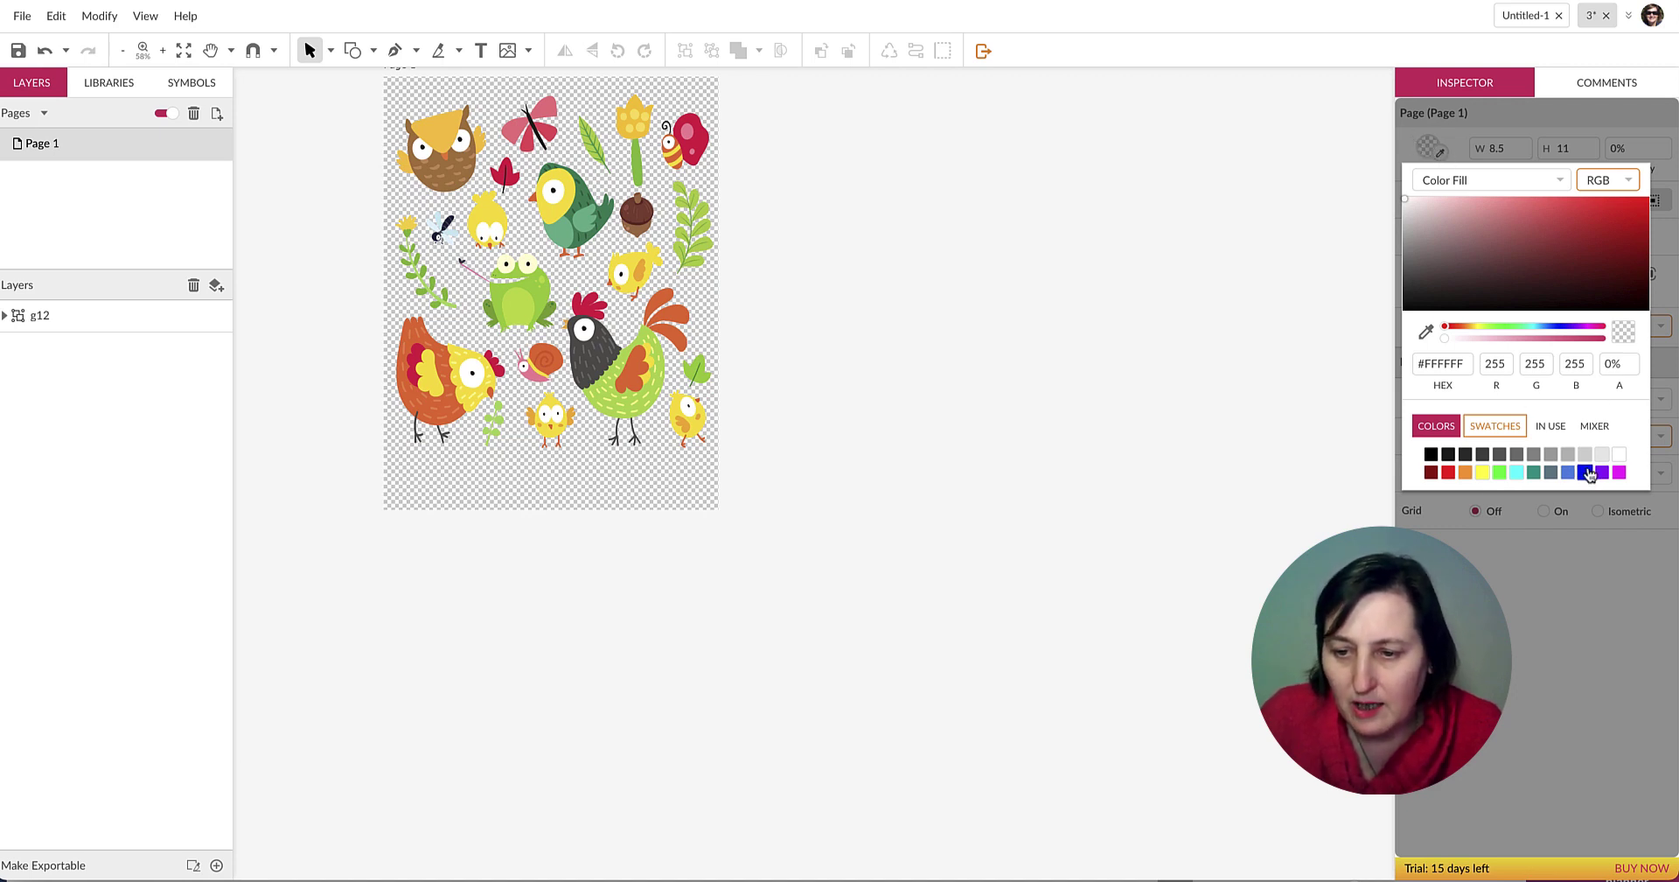
click(1619, 457)
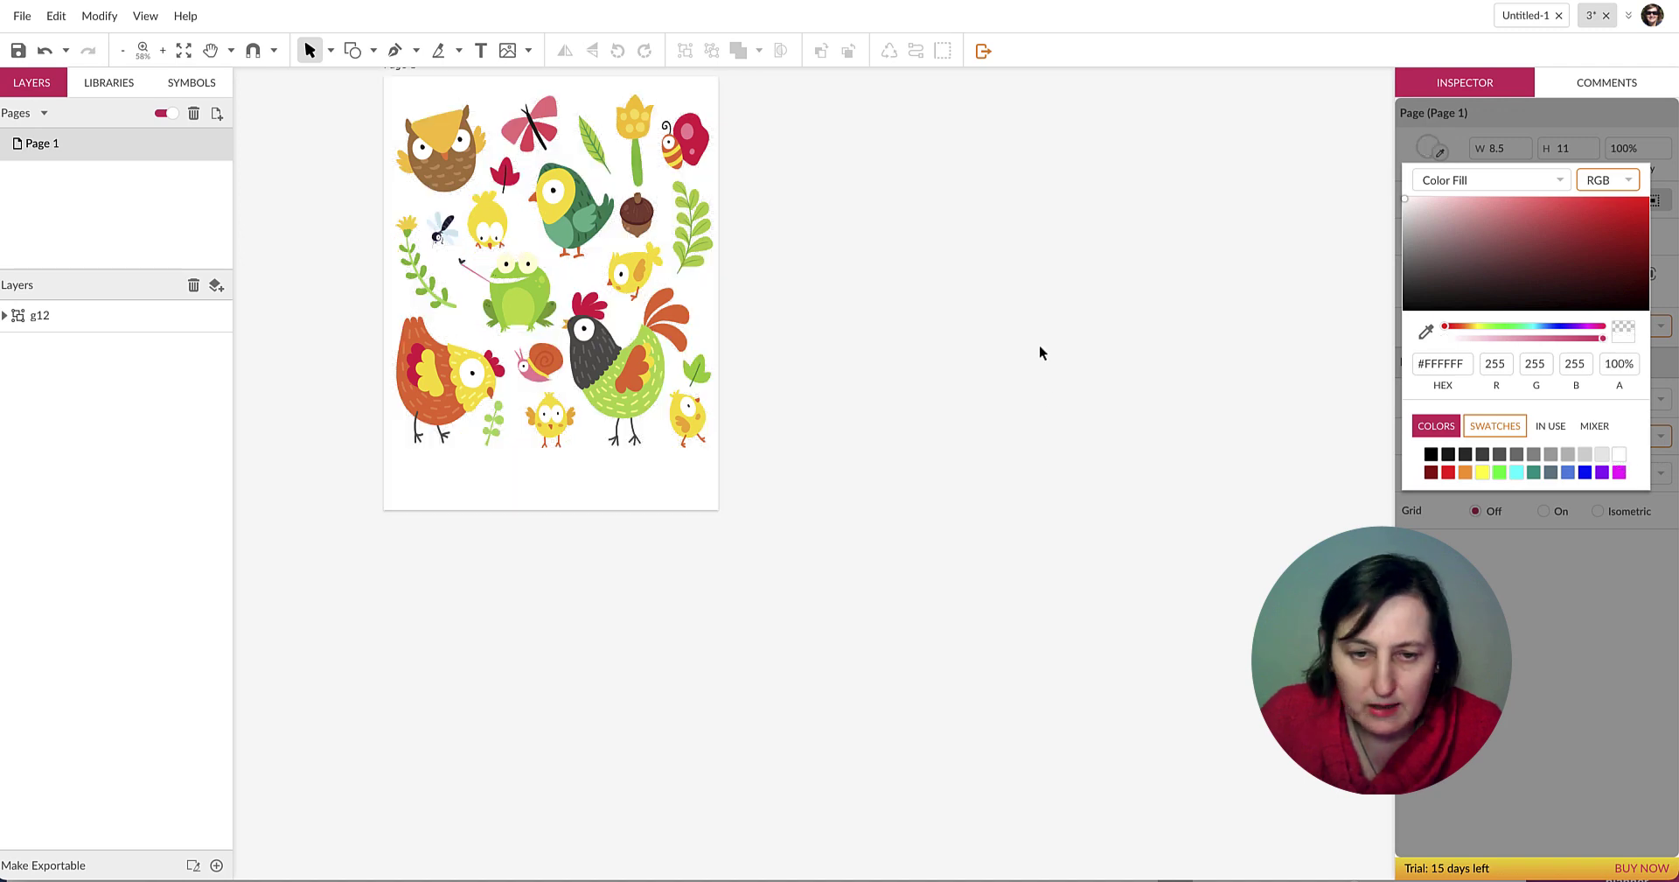
click(1044, 349)
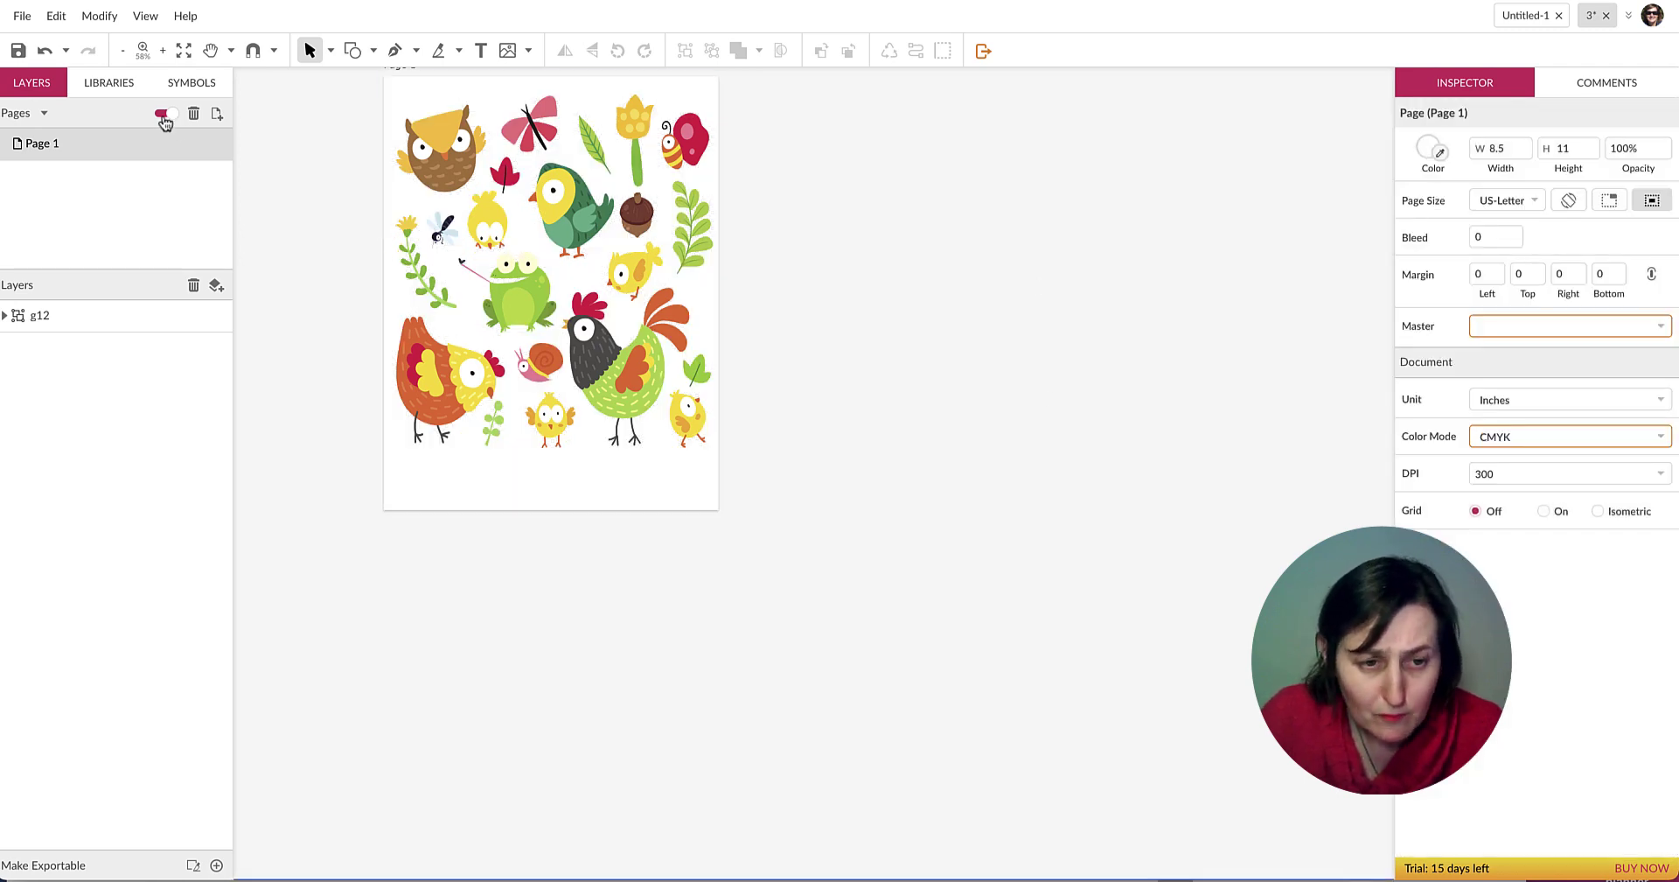
Turn off the multi-page view and add a second blank page, returning to Page 1.
click(164, 114)
click(167, 115)
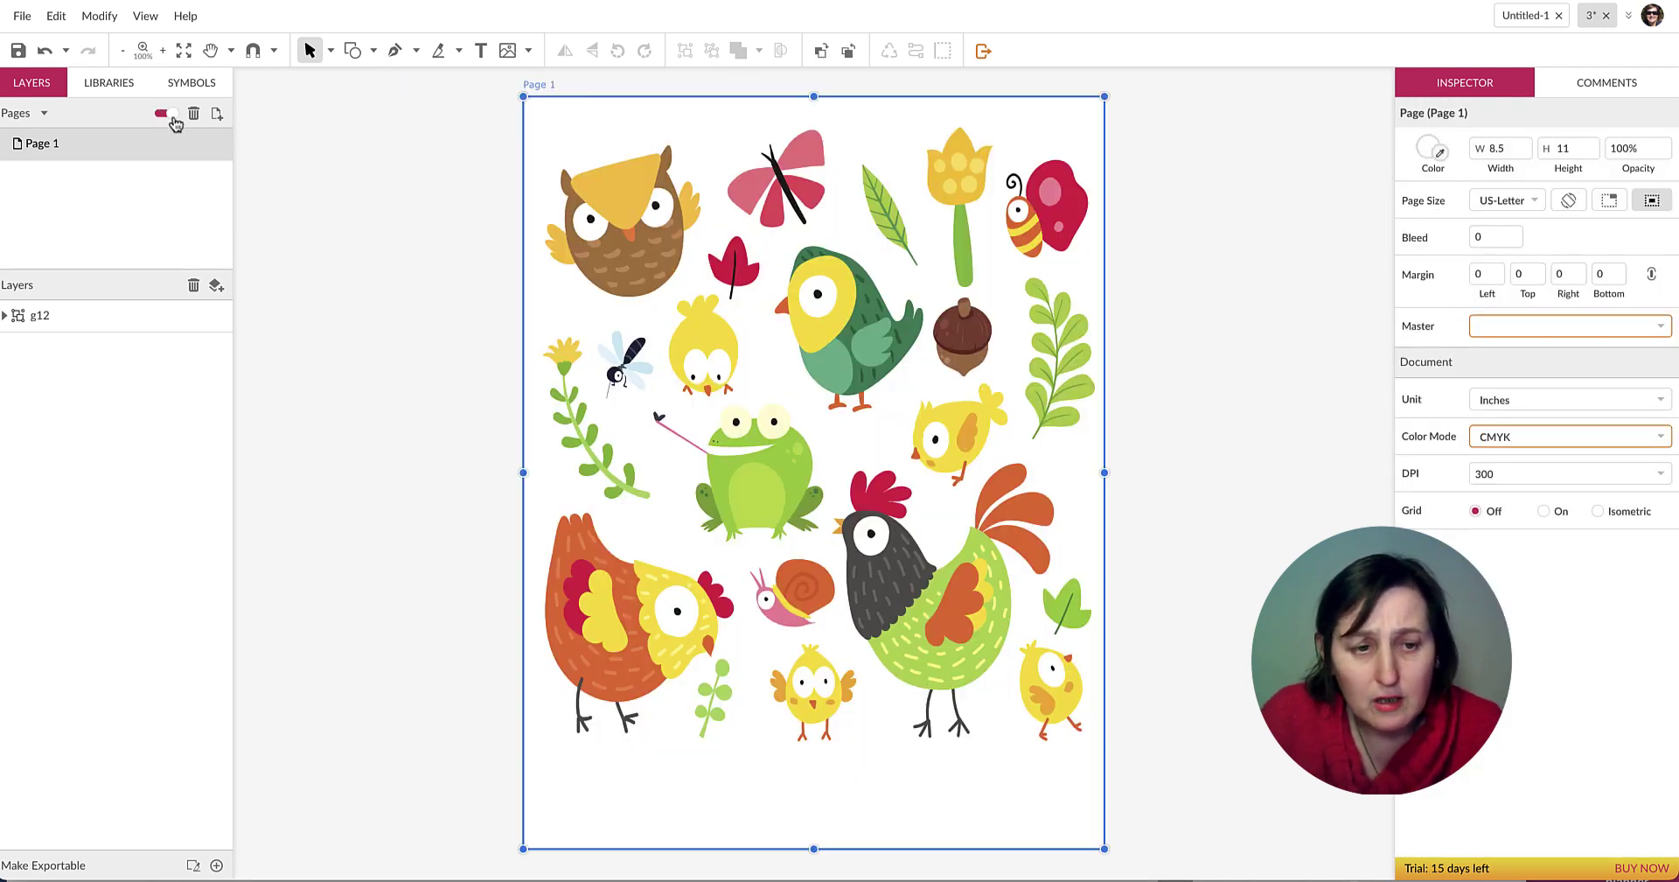
click(169, 116)
click(168, 117)
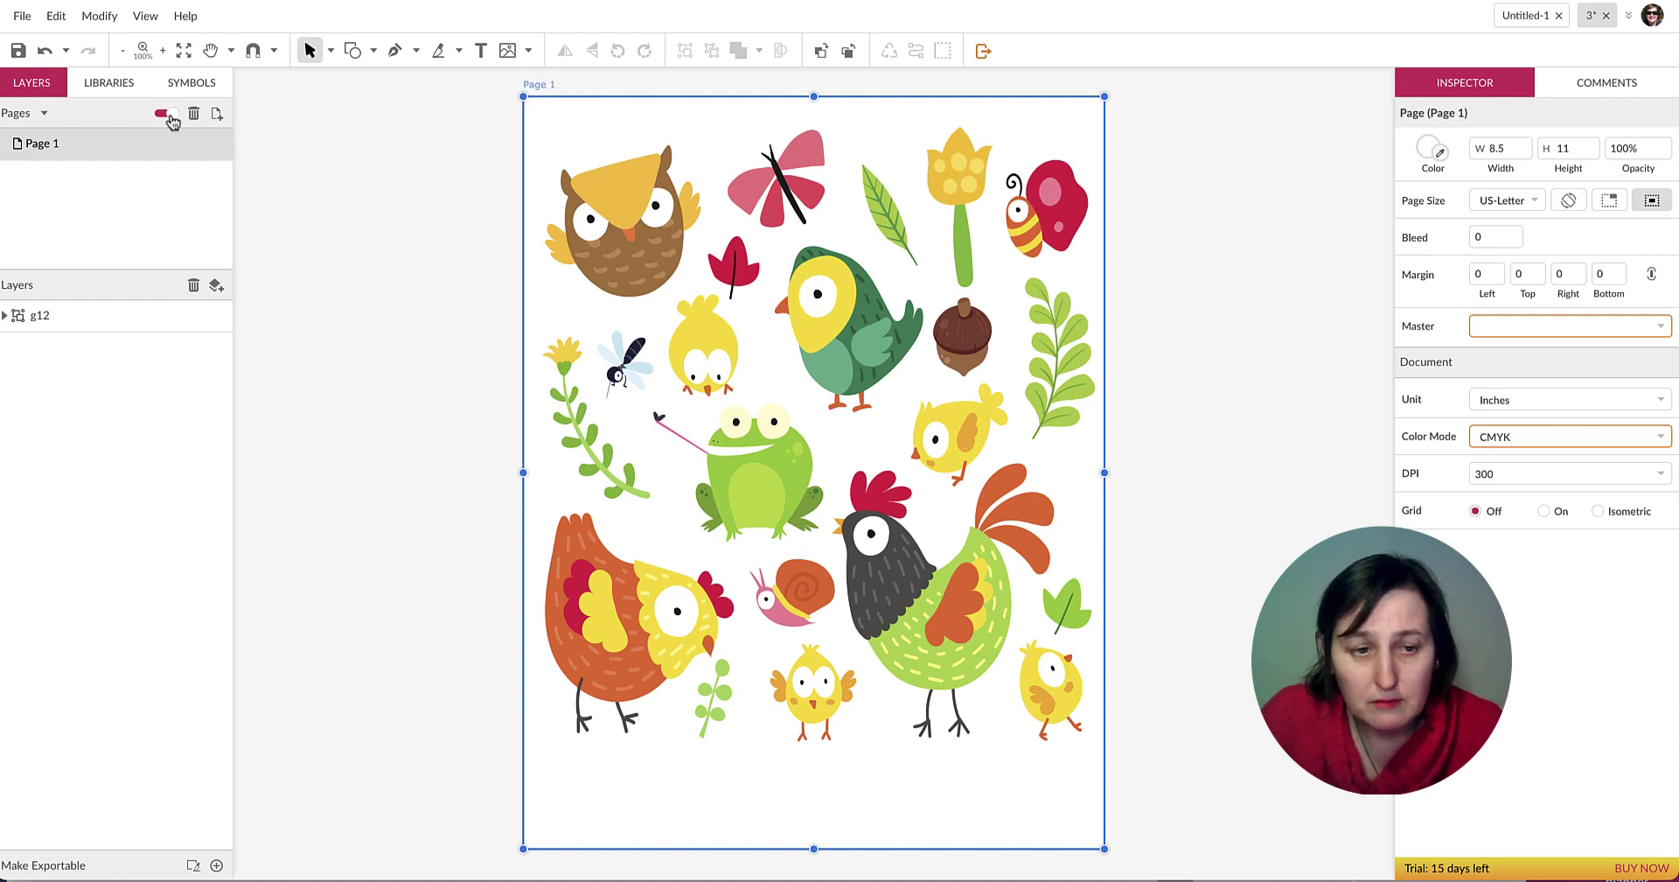
click(170, 116)
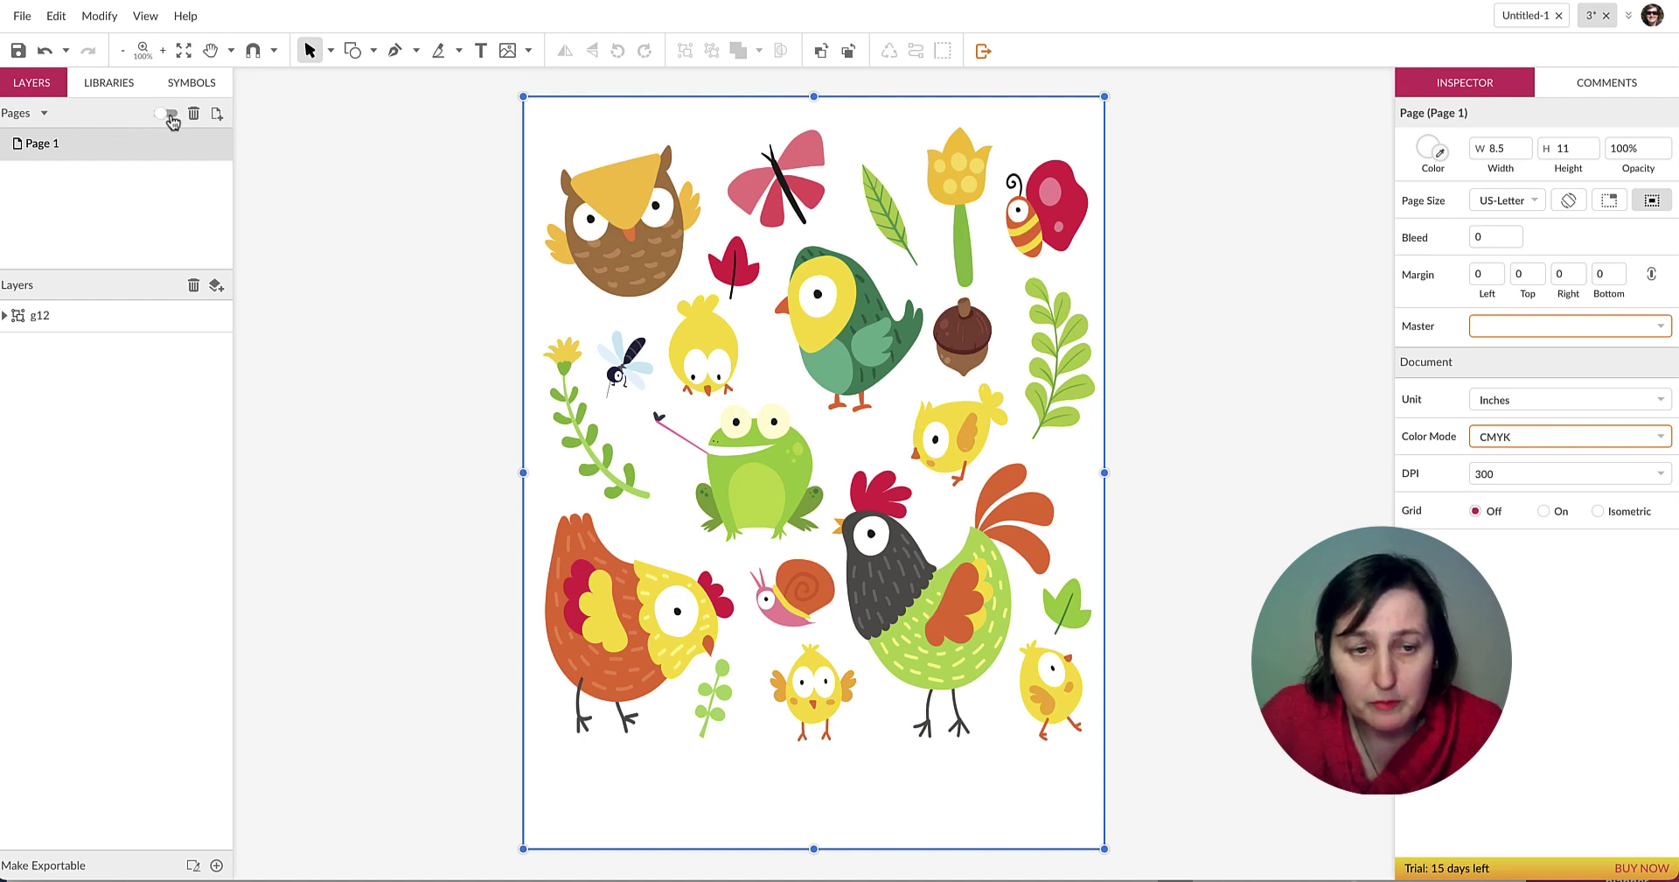
click(217, 117)
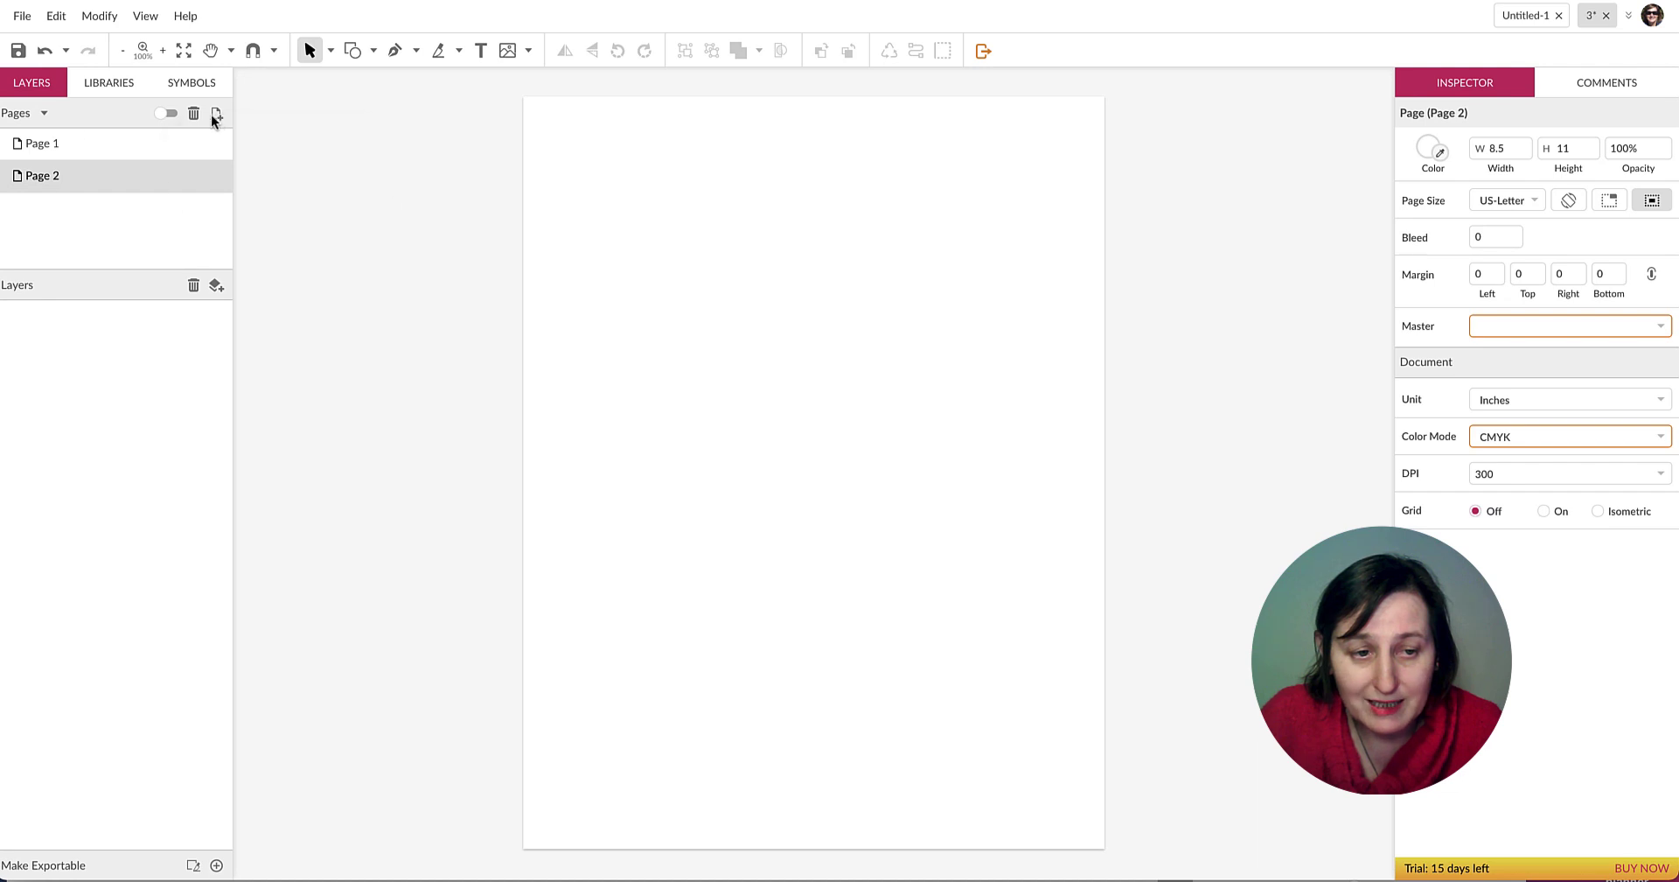
click(46, 145)
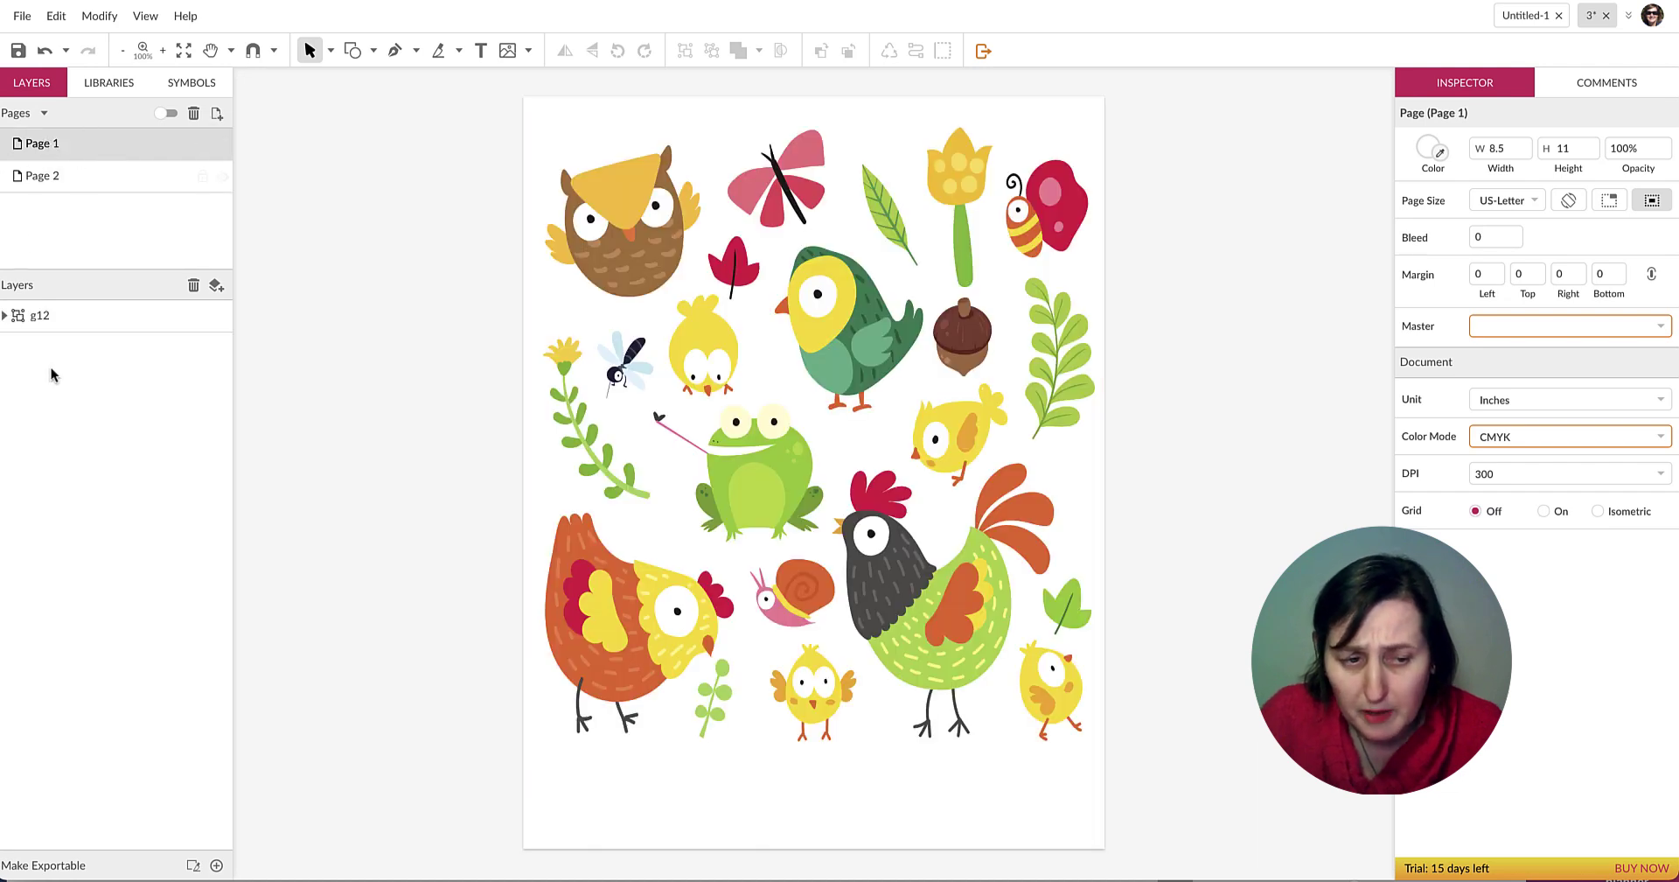
Ungroup the whole animal artwork group on Page 1 into its separate paths.
click(49, 317)
right_click(836, 295)
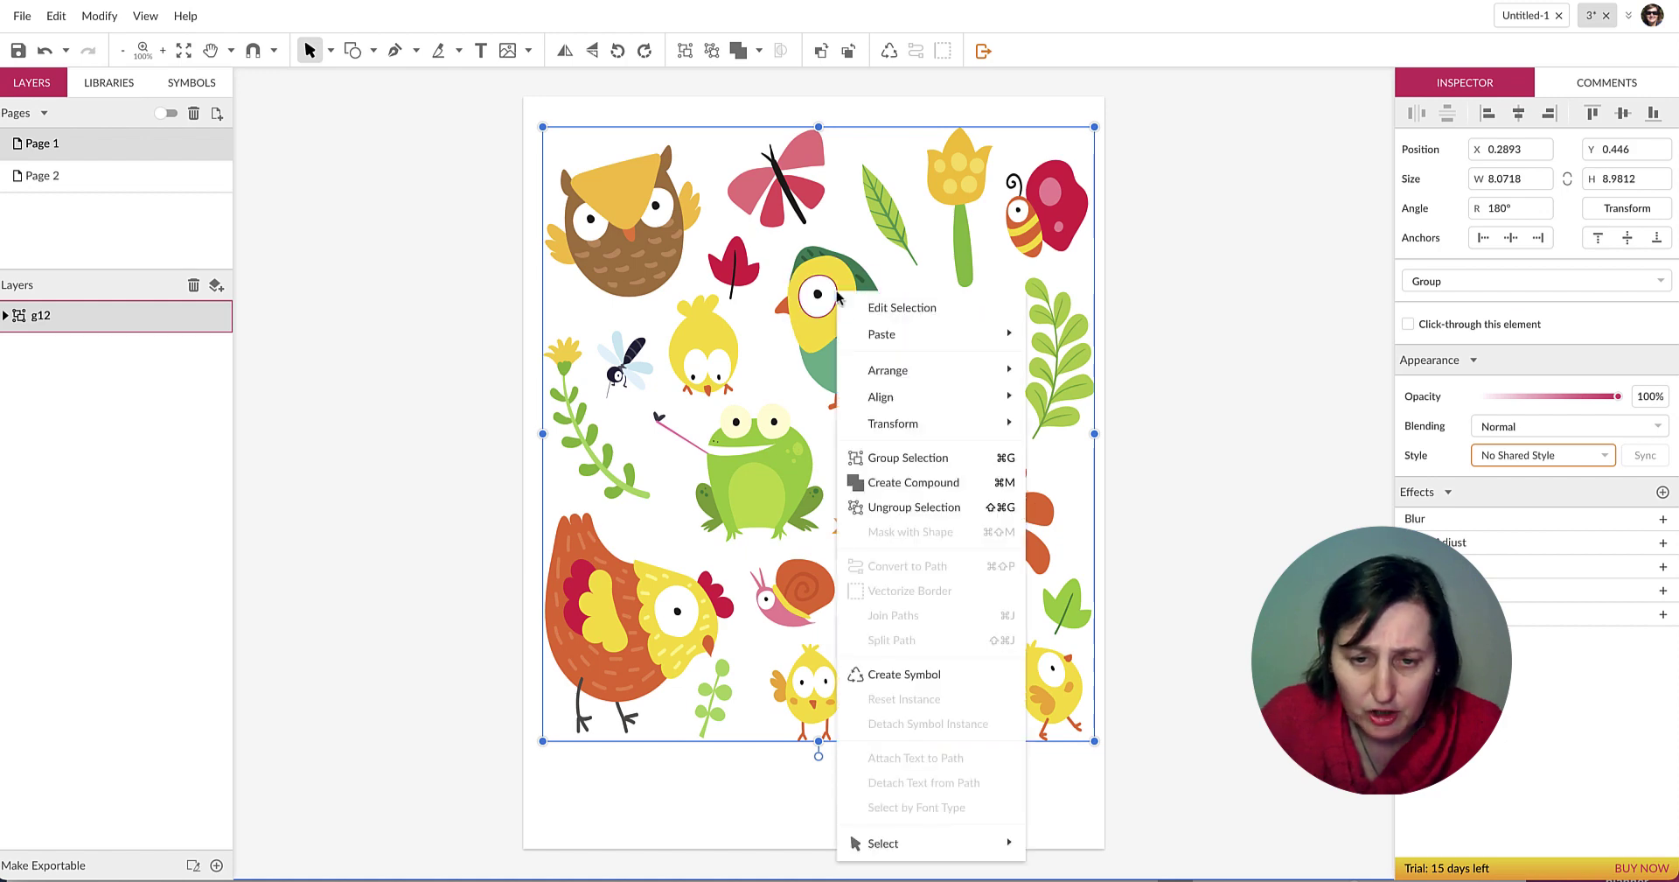
click(945, 516)
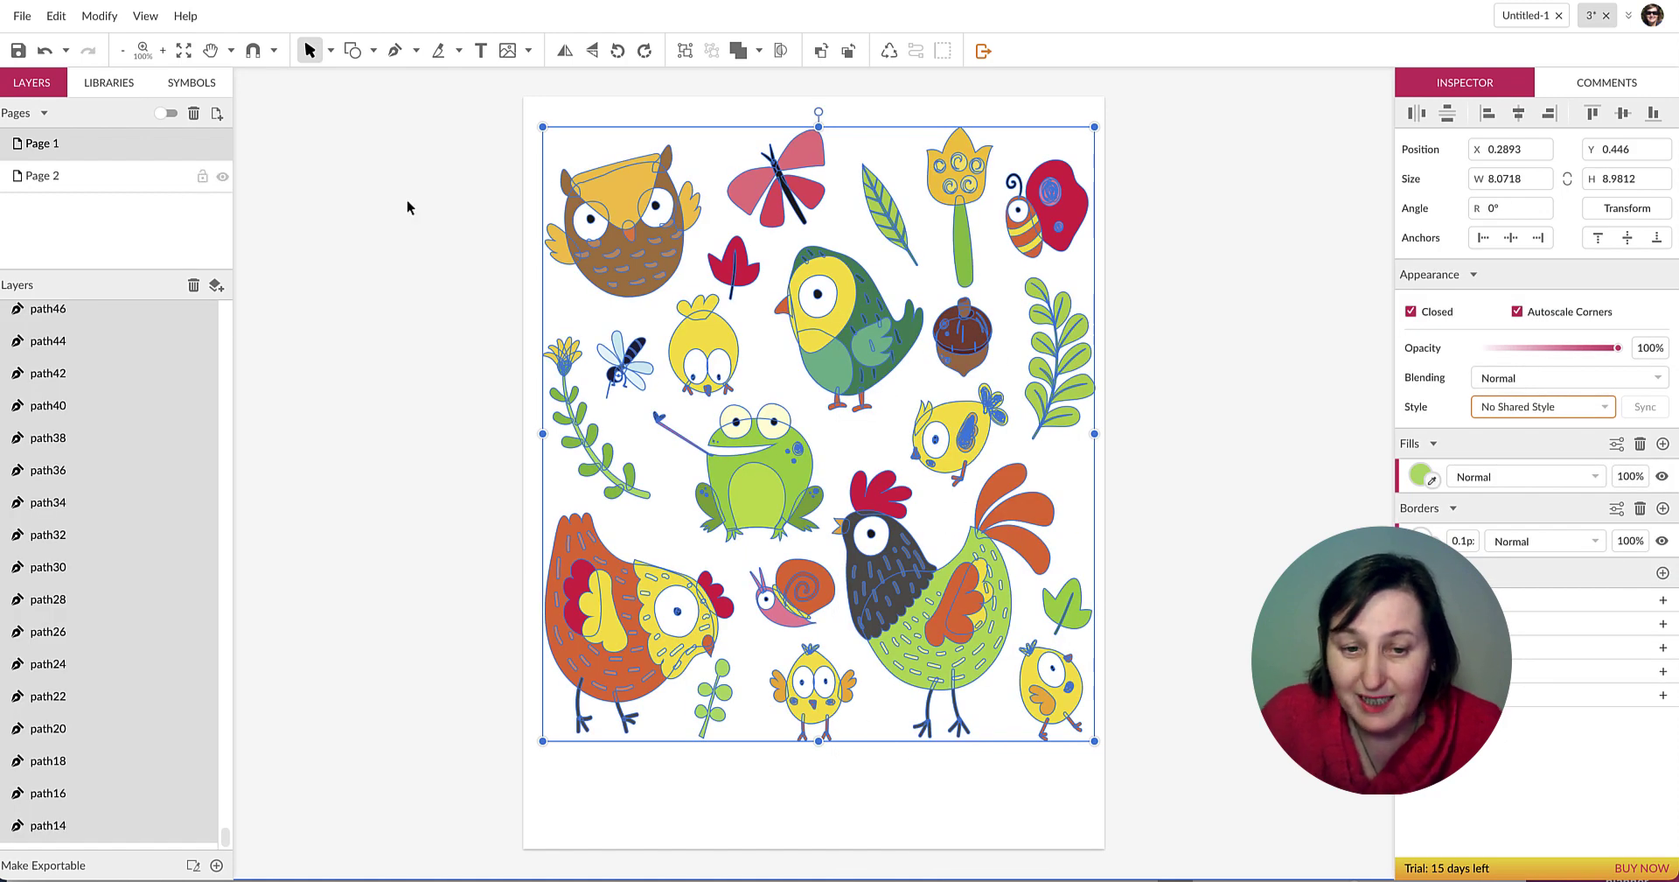
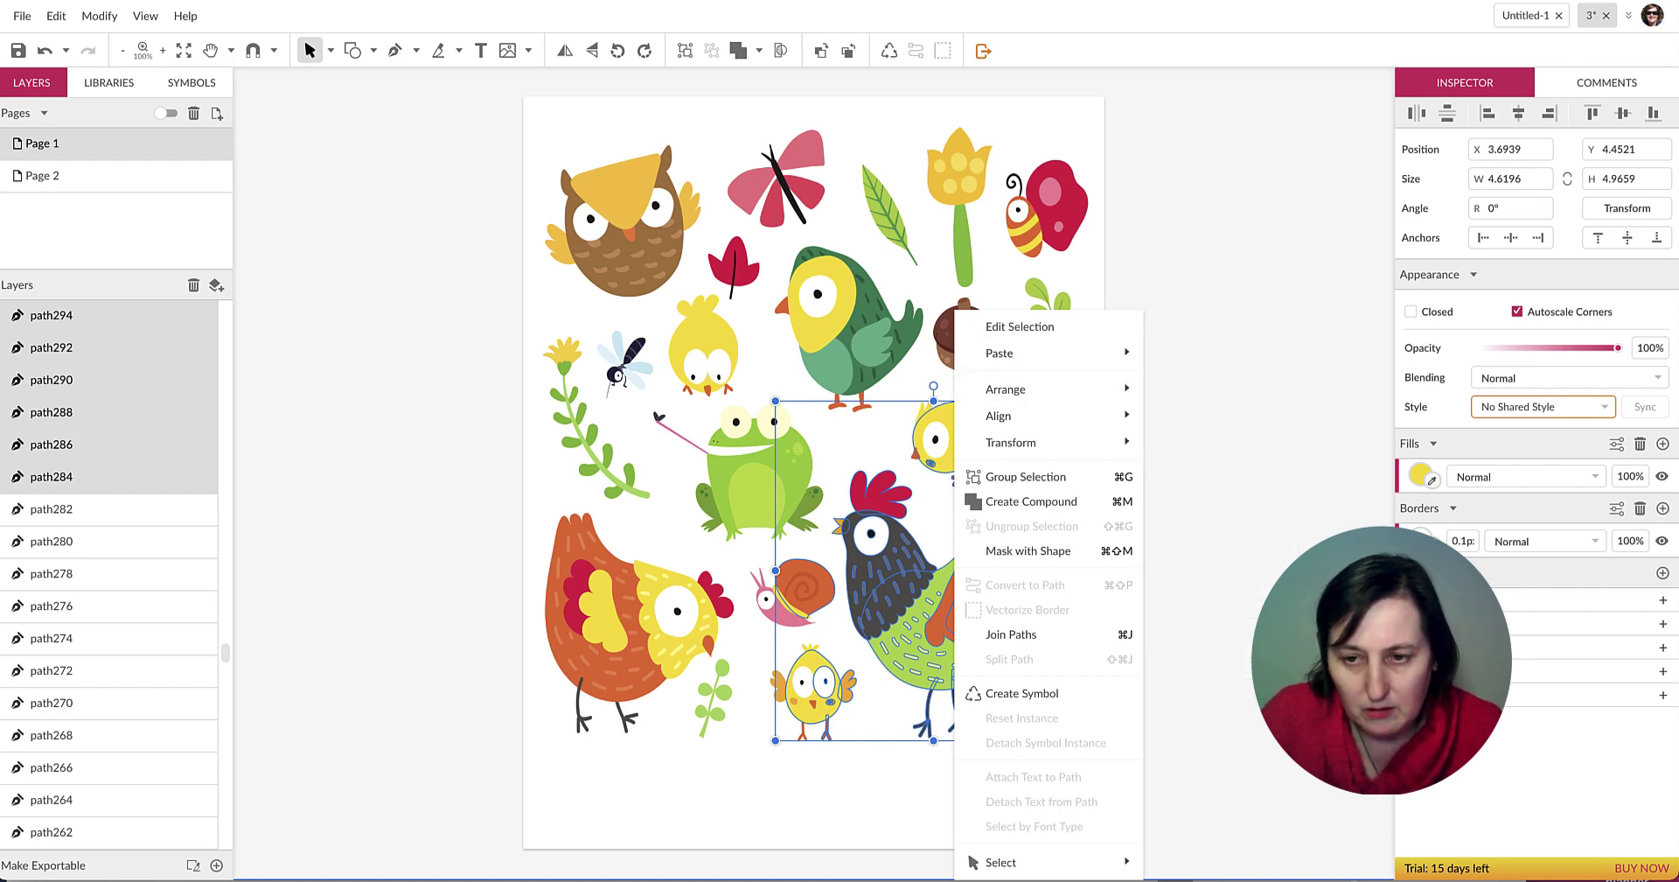
Copy the rooster with its neighbouring shapes from Page 1 to Page 2 and enlarge the copy to about 7.47 by 8.55 inches.
key(Escape)
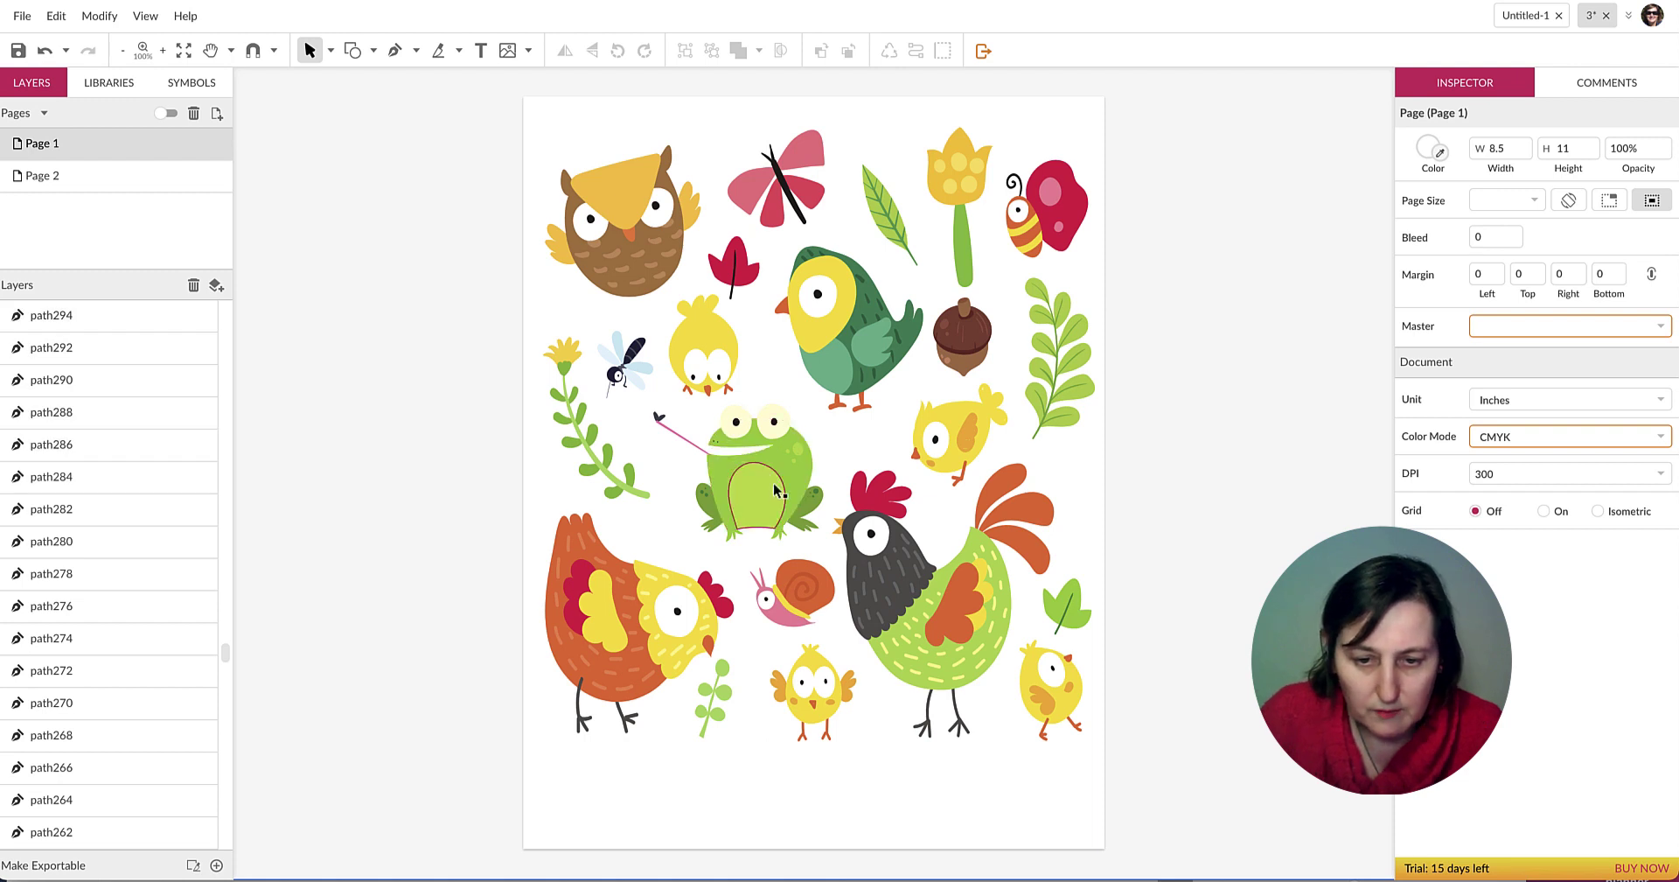
drag(817, 471, 1109, 788)
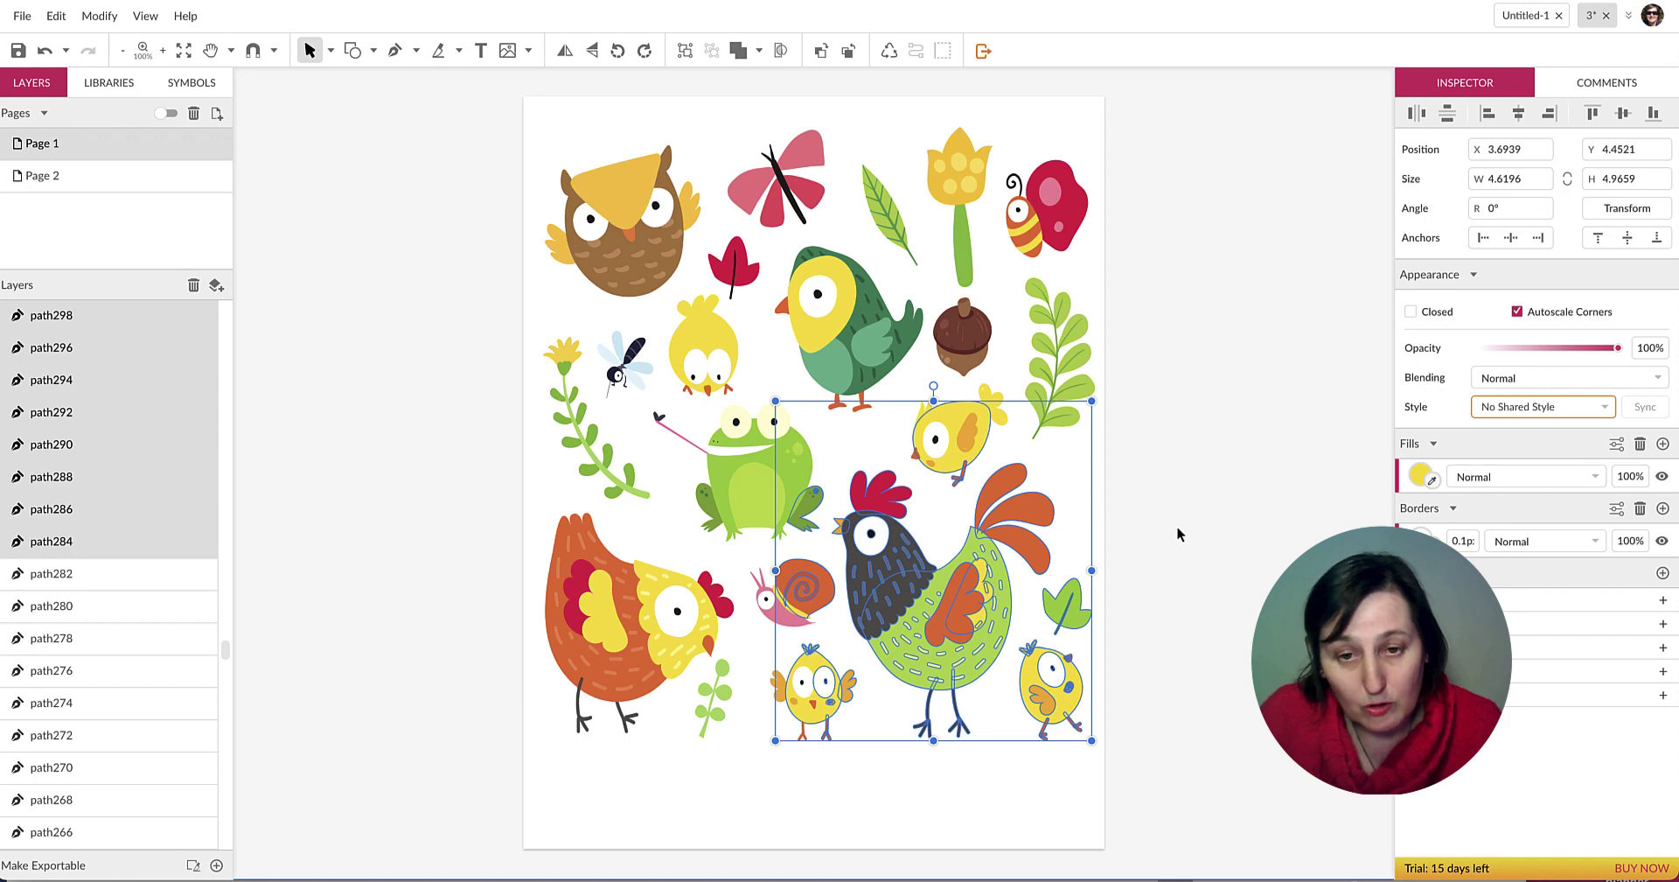
click(67, 175)
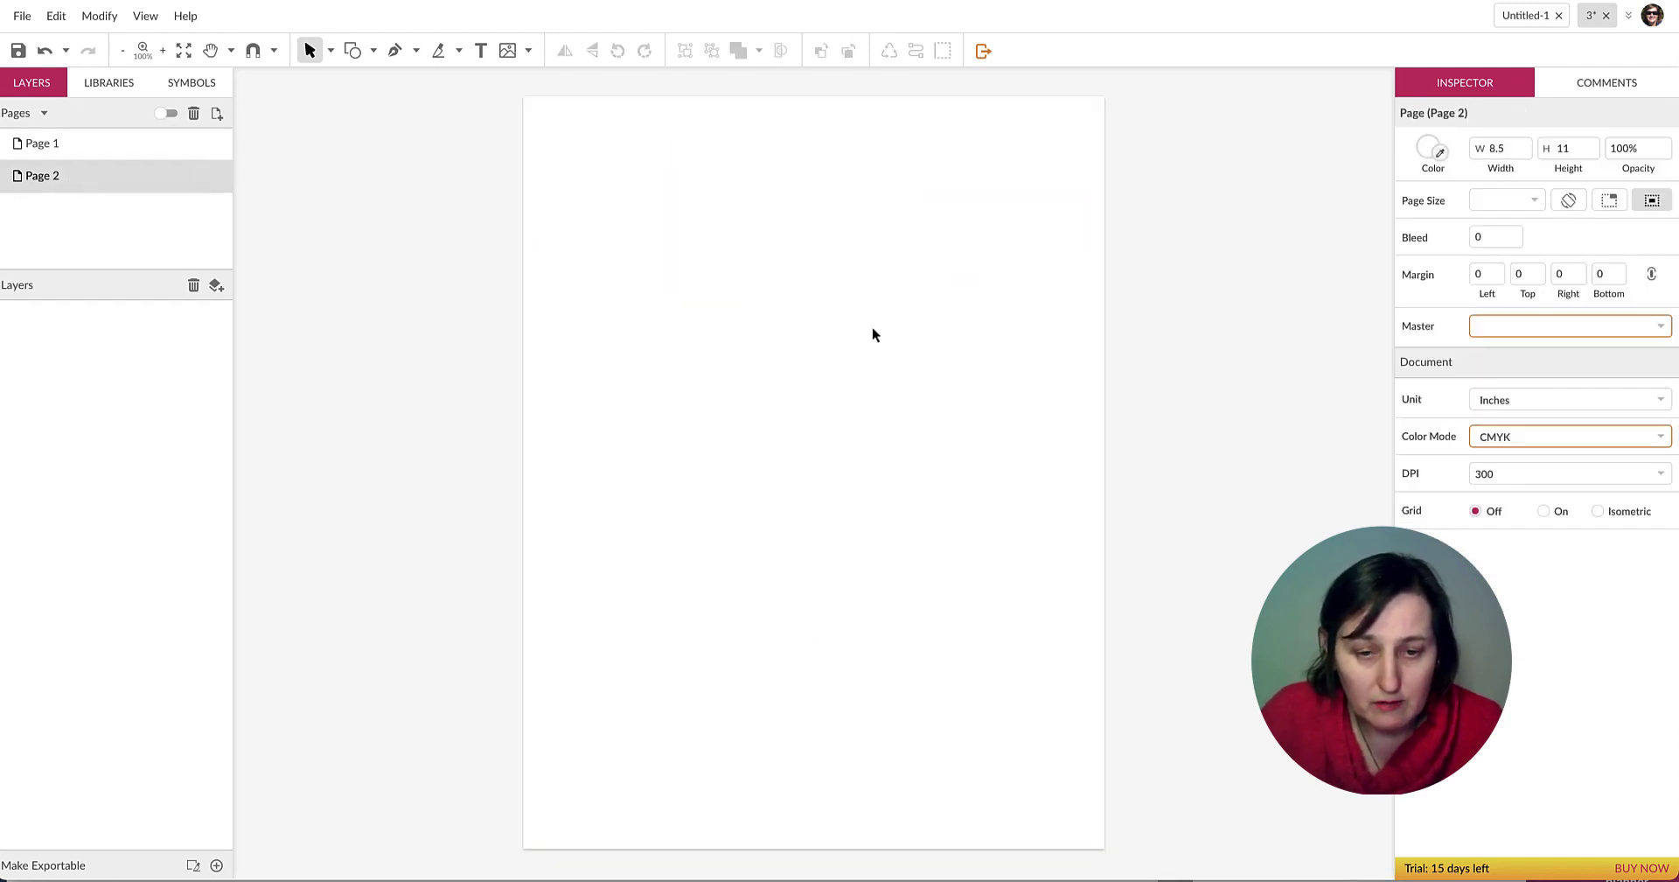
key(ctrl+v)
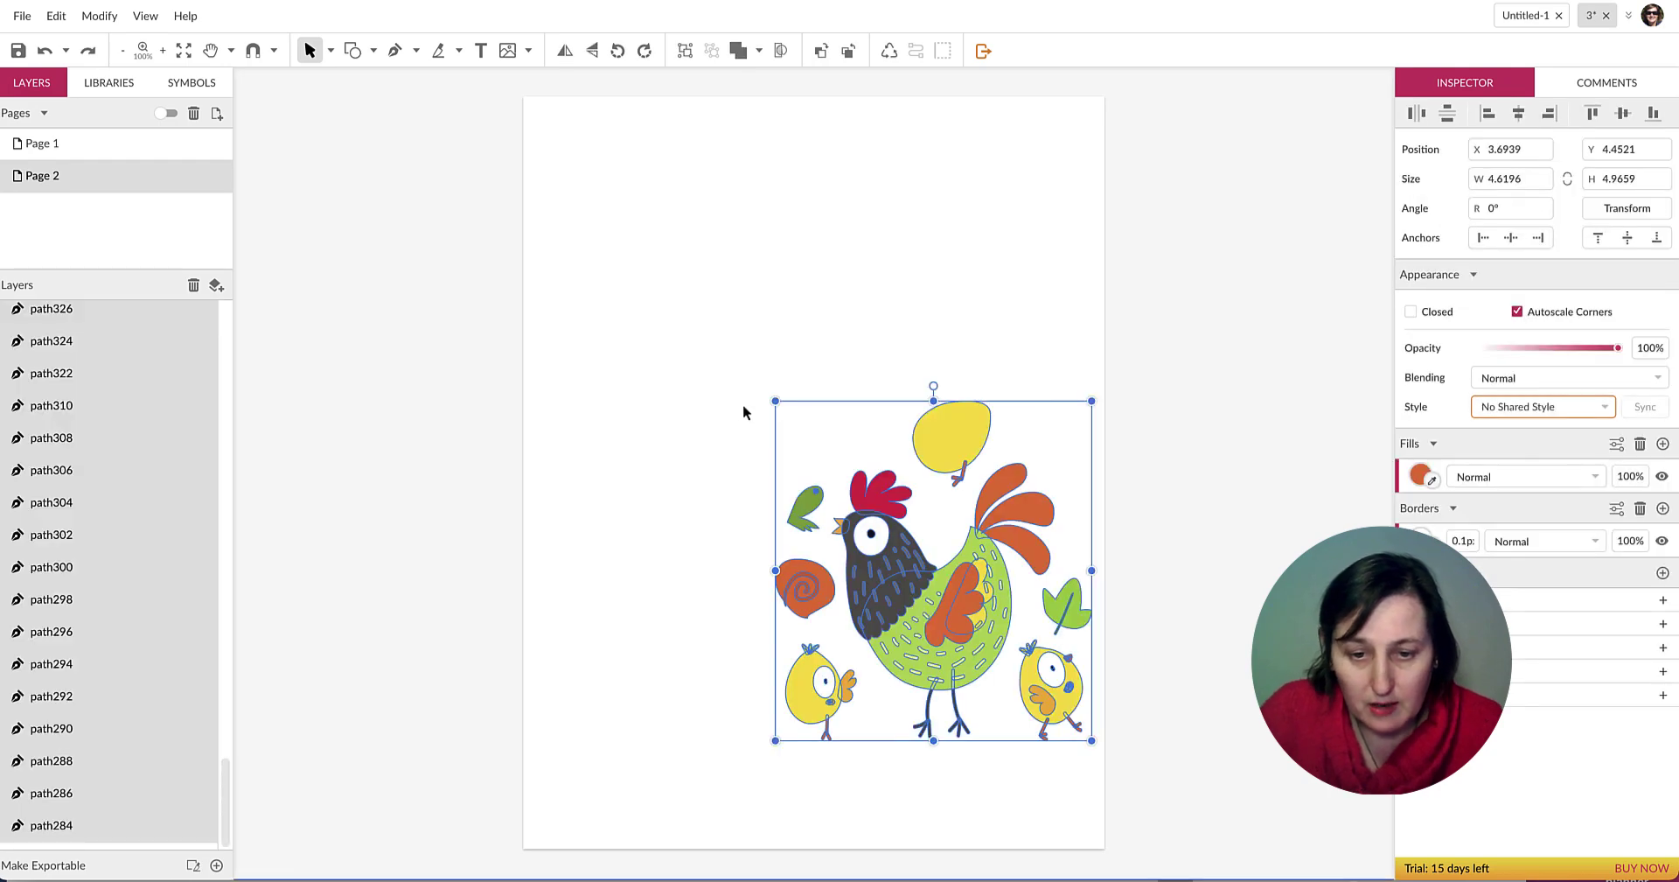
drag(770, 398, 580, 156)
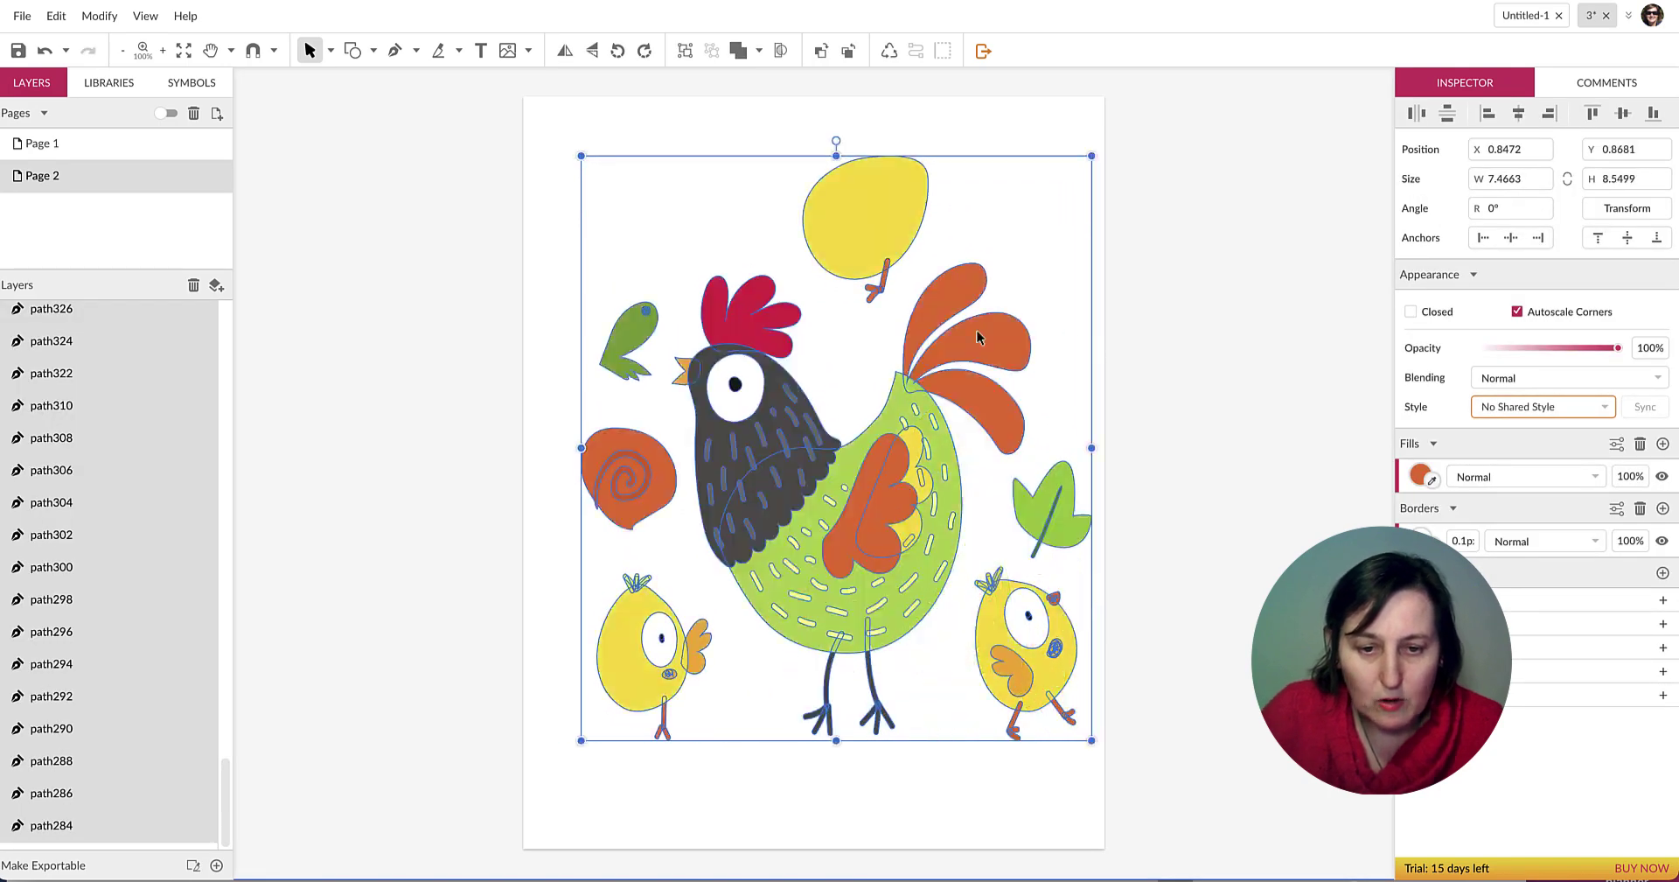
Compare Page 1 and Page 2 side by side in the multi-page view, then return to Page 2 alone.
click(164, 114)
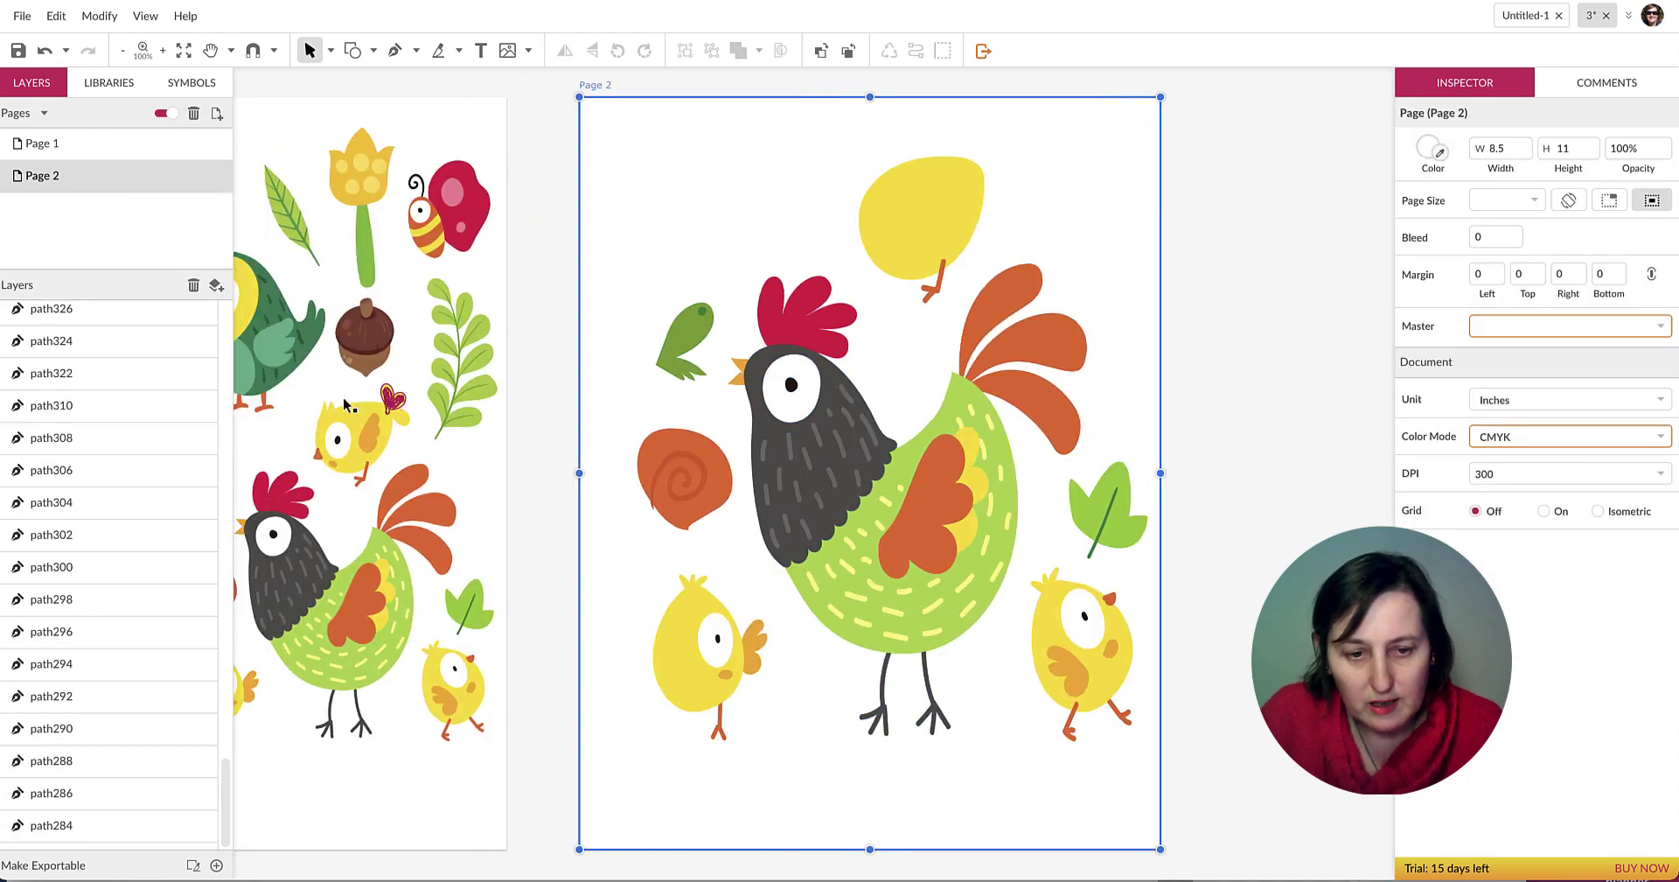
scroll(345, 404, left, 5)
scroll(345, 404, right, 5)
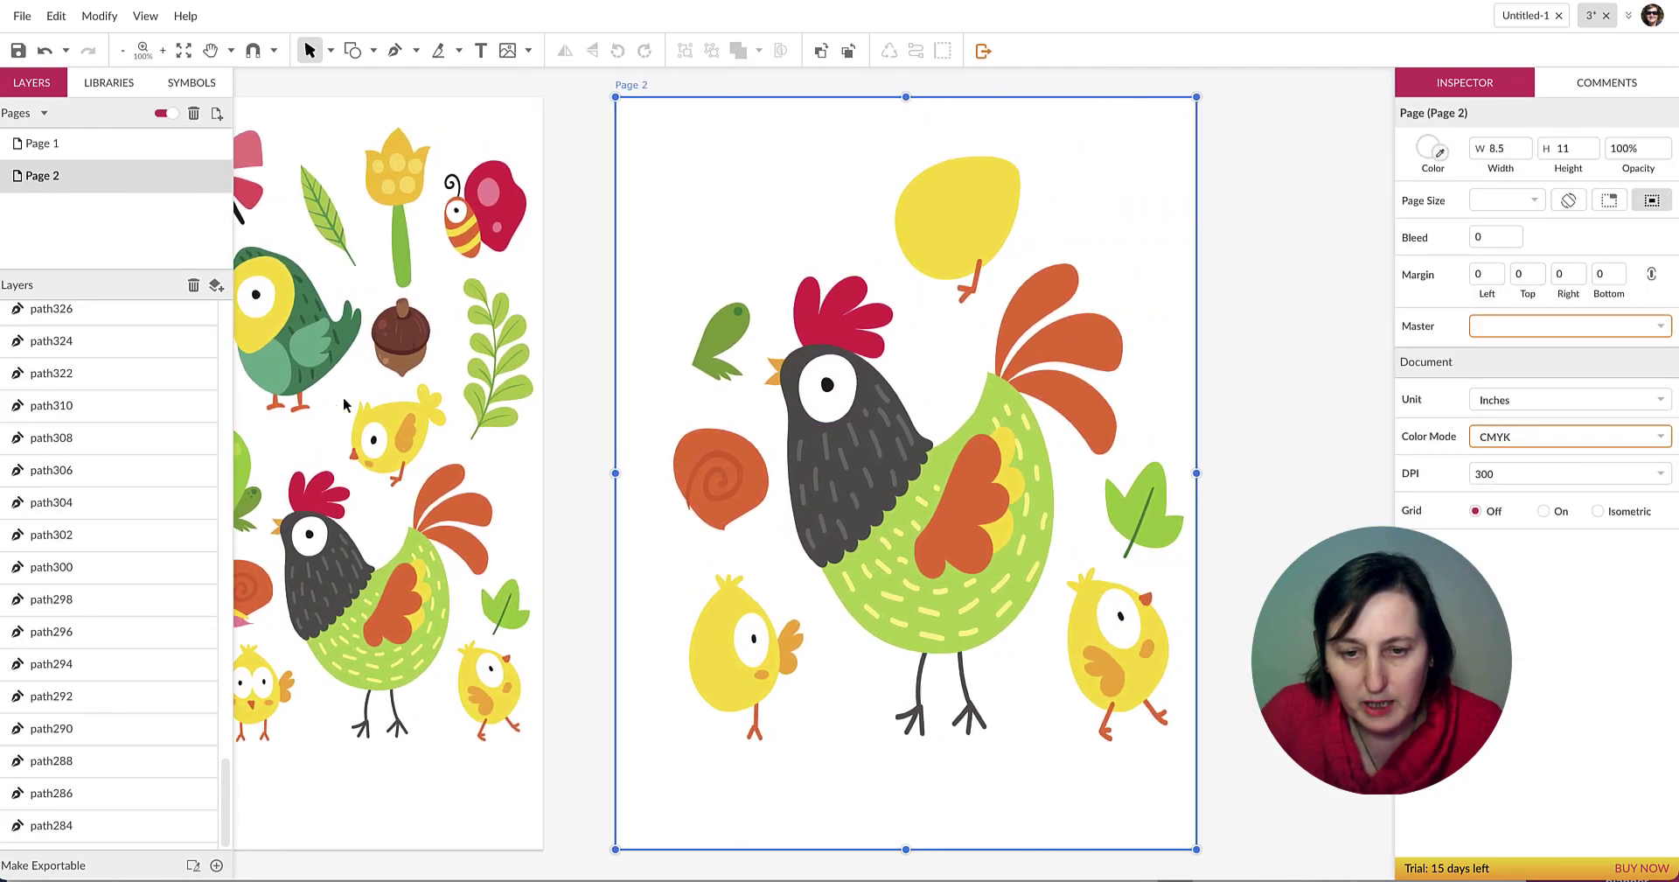
scroll(346, 404, left, 2)
scroll(344, 404, right, 2)
scroll(344, 404, left, 5)
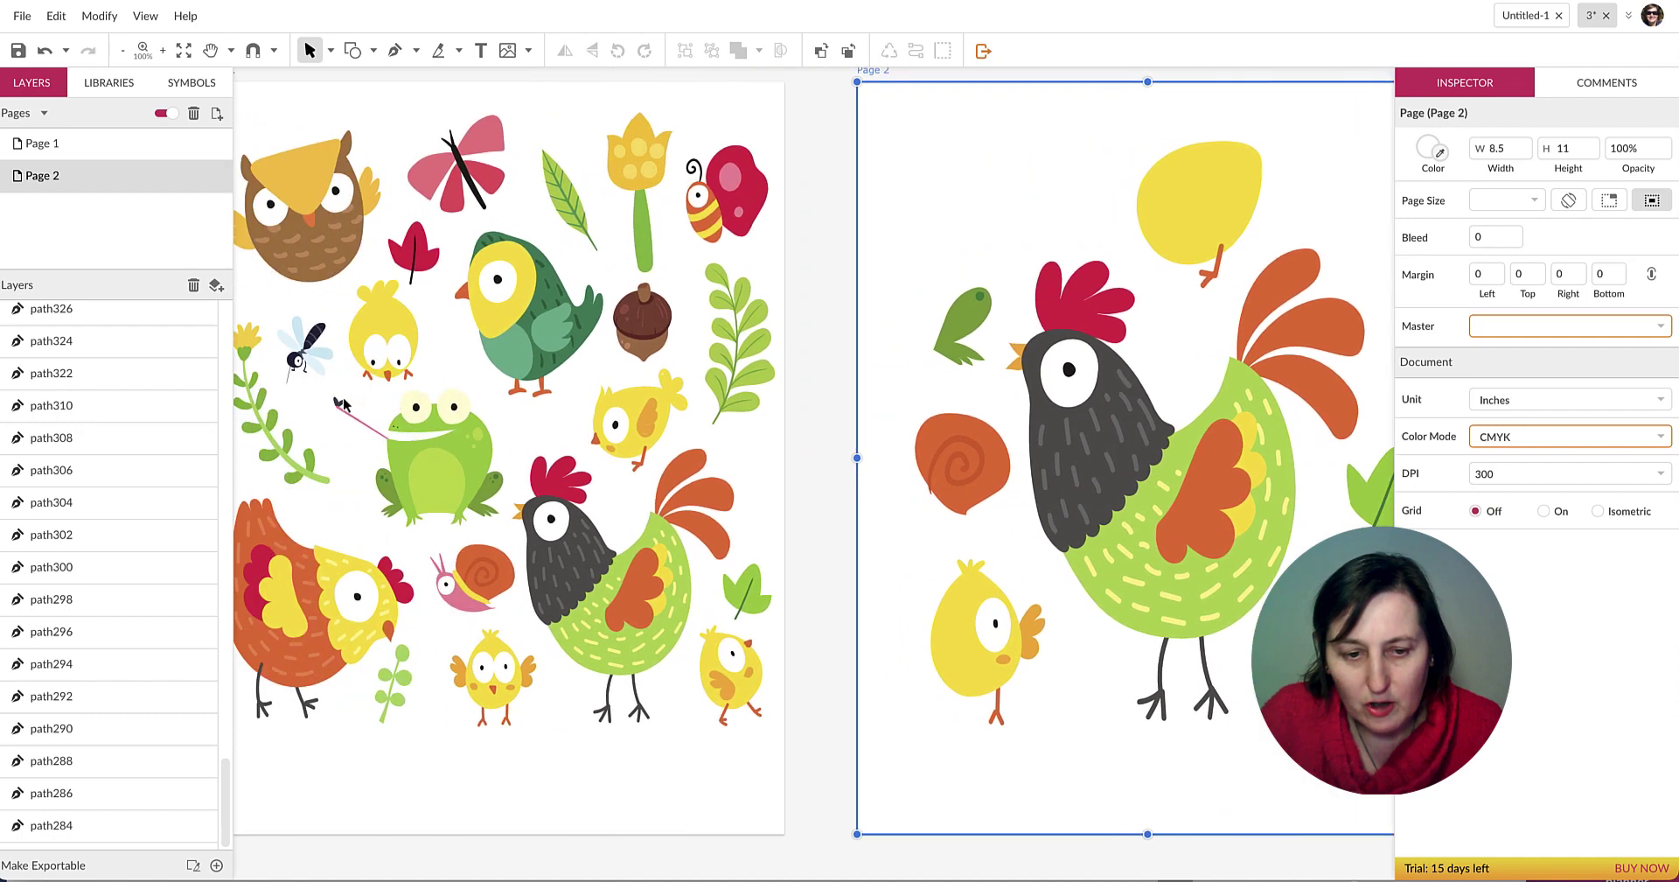
scroll(962, 464, right, 5)
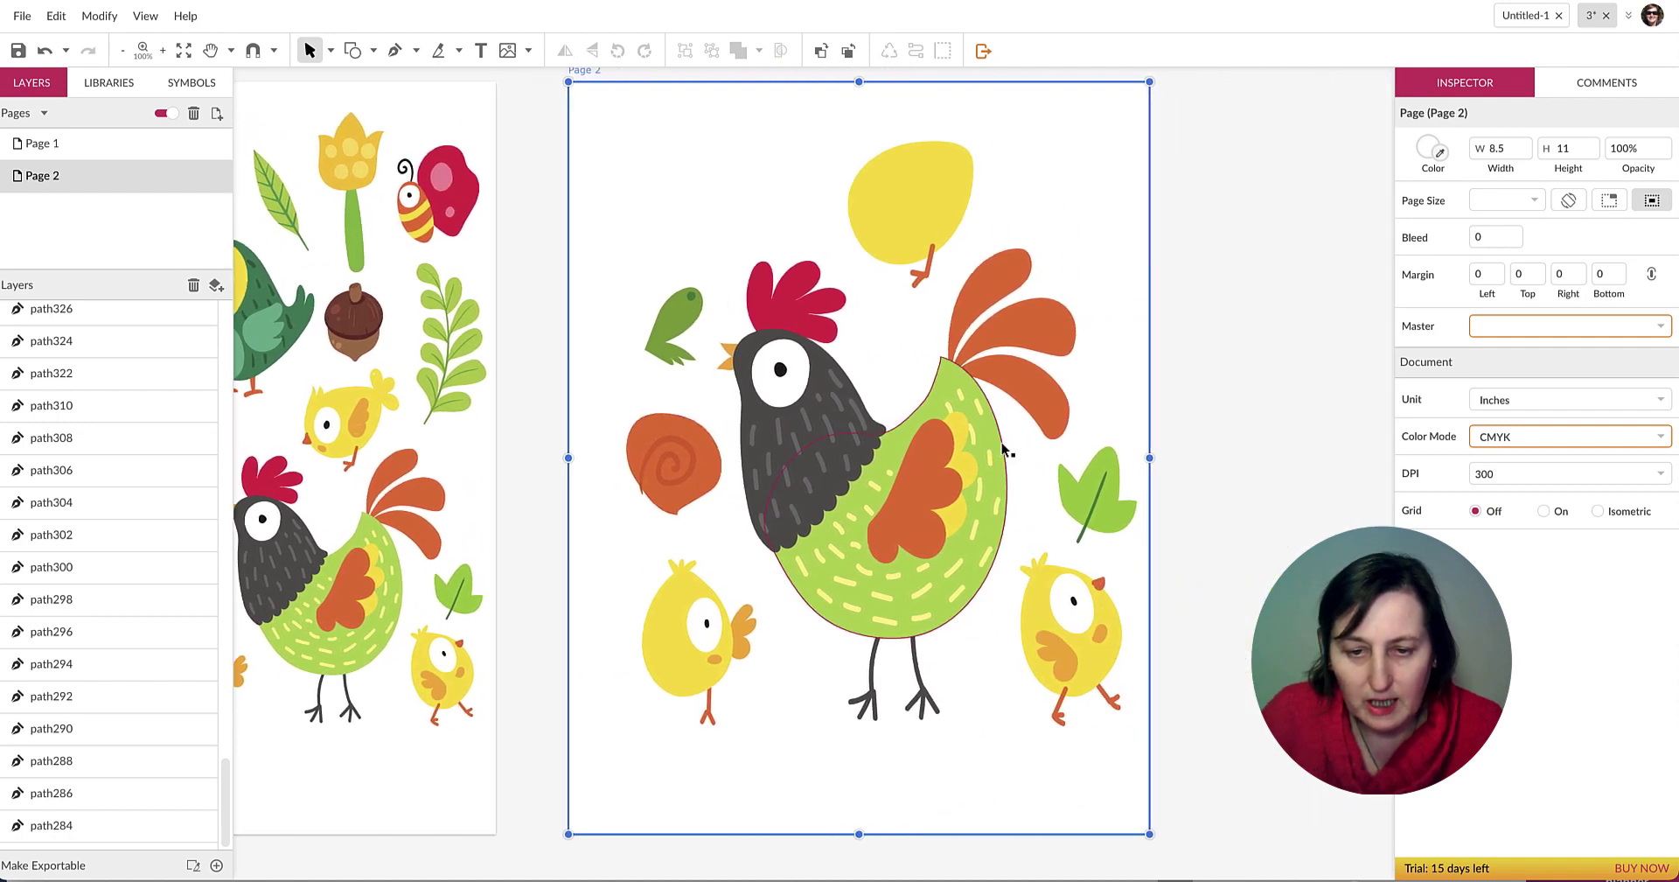
click(170, 116)
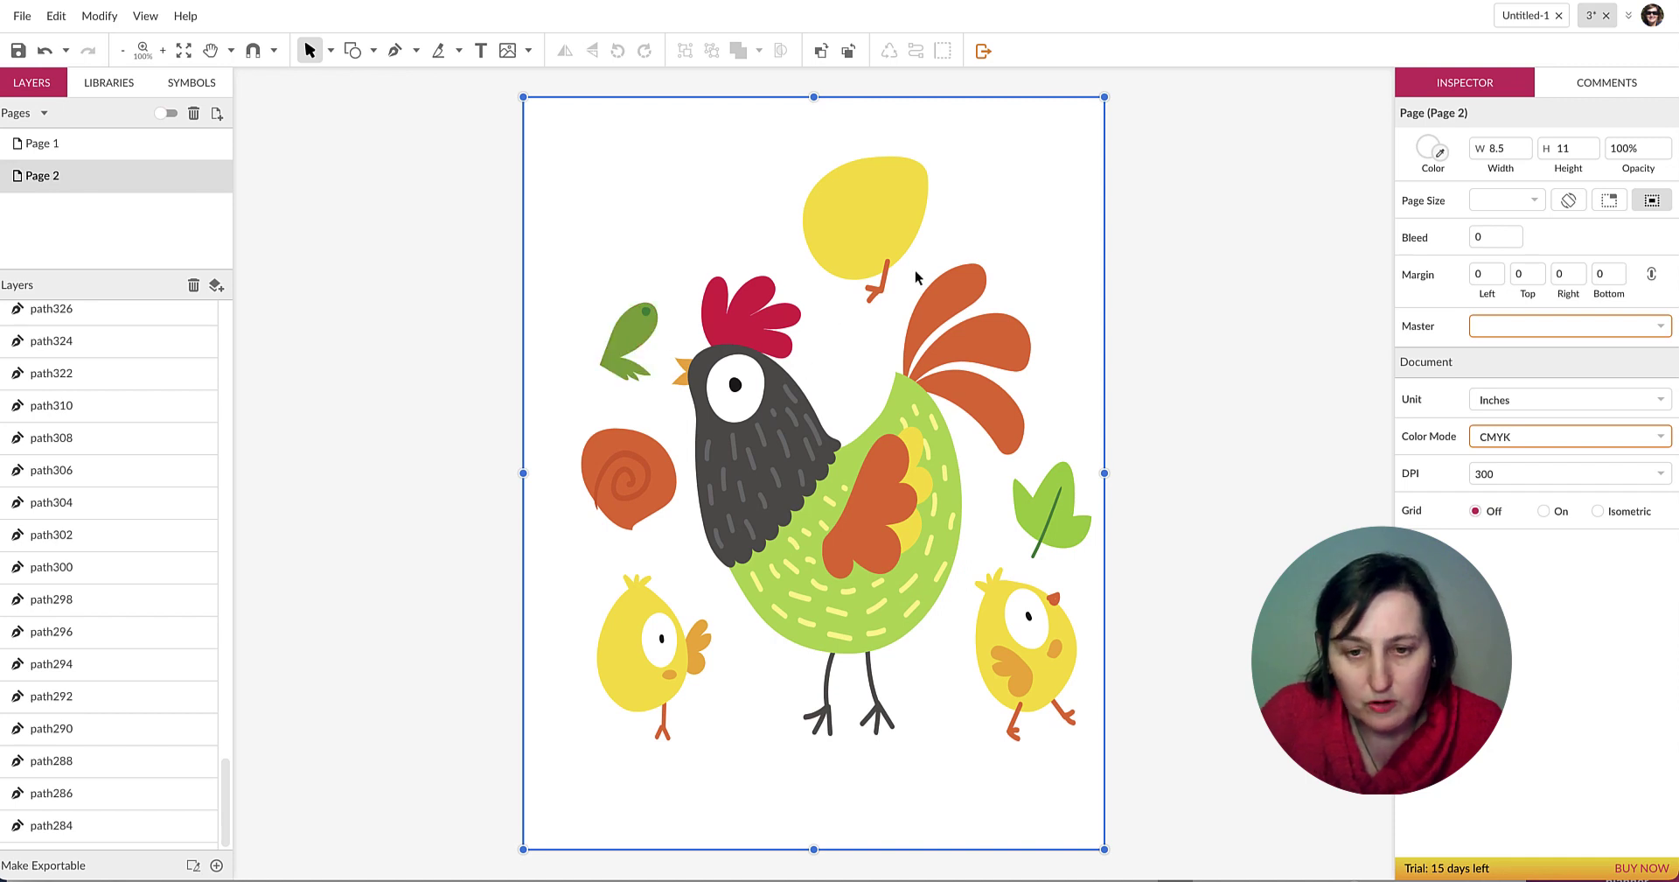
click(1053, 286)
click(868, 214)
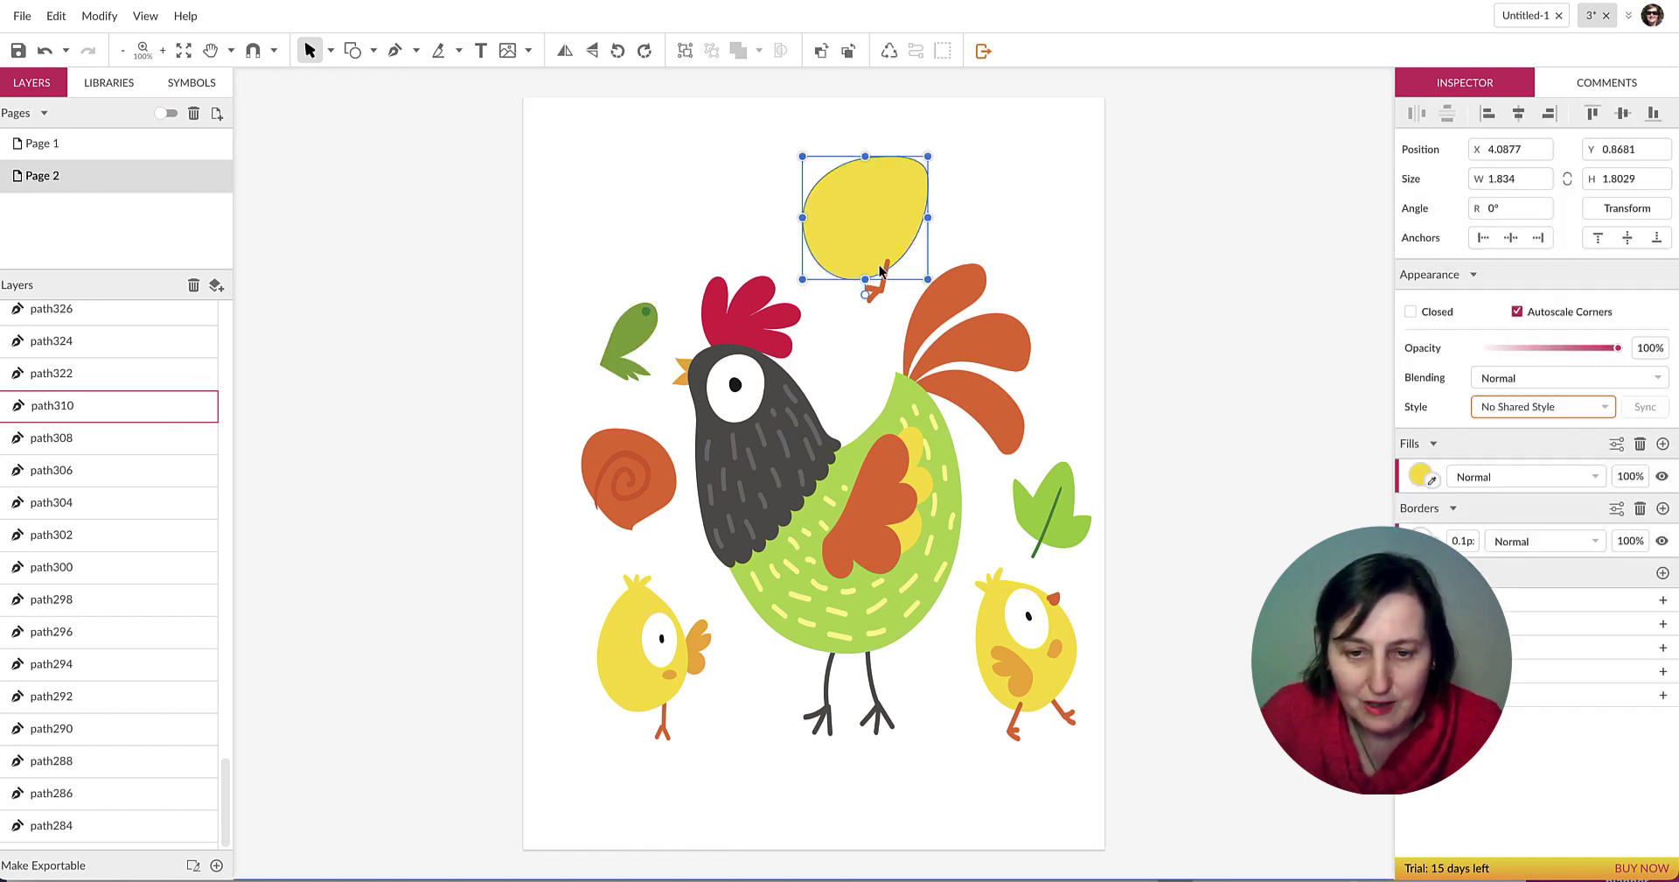
shift+click(882, 267)
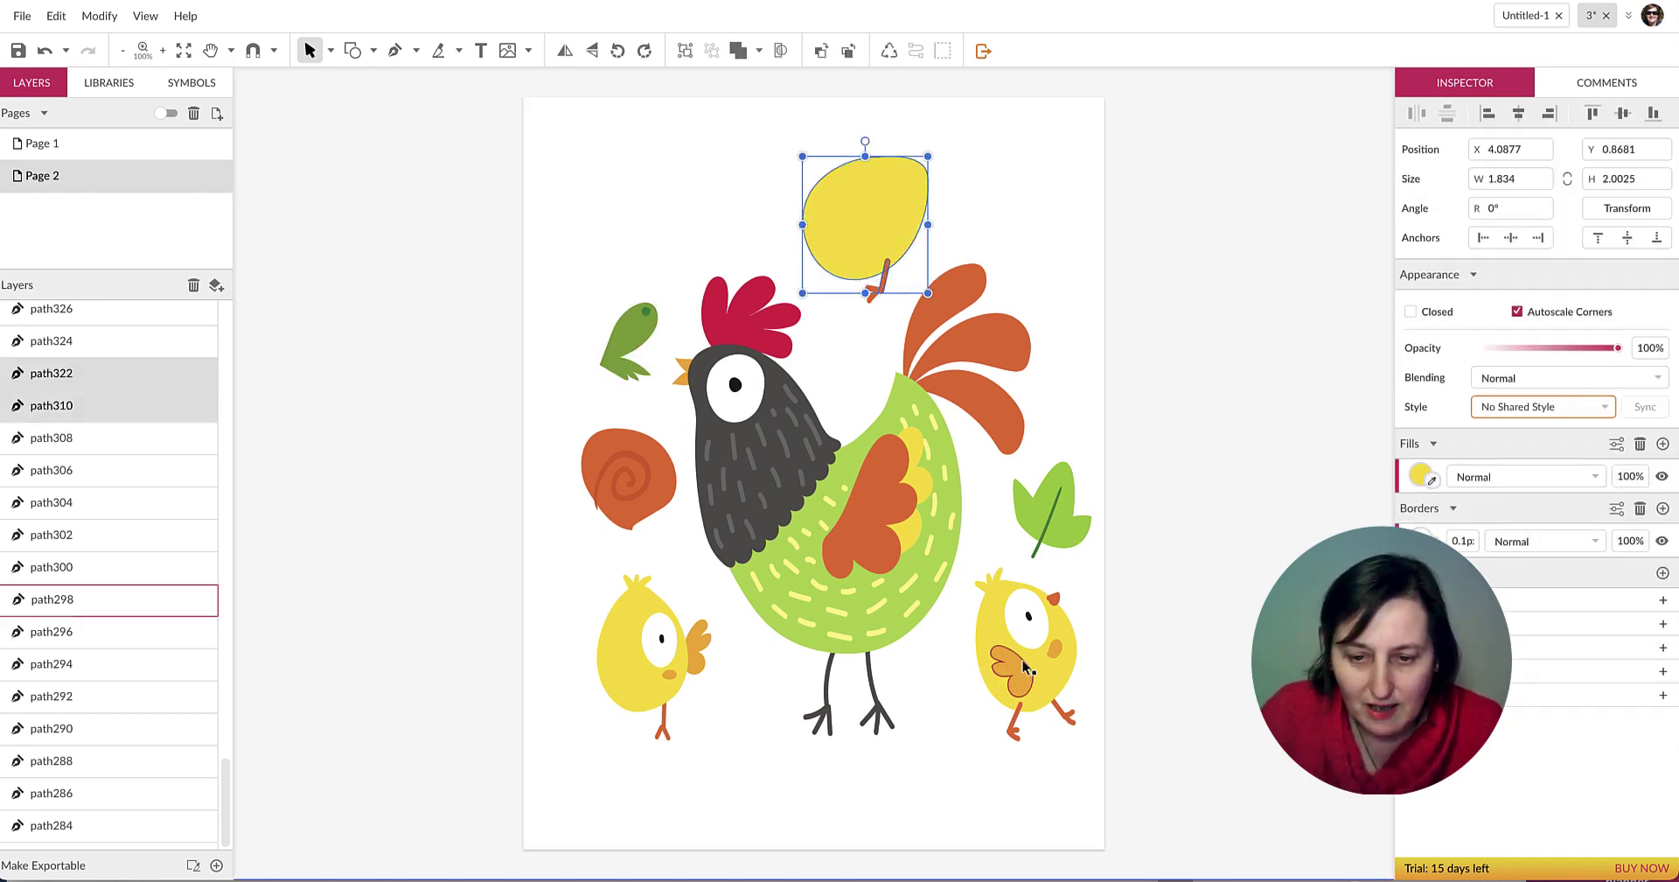
click(1116, 700)
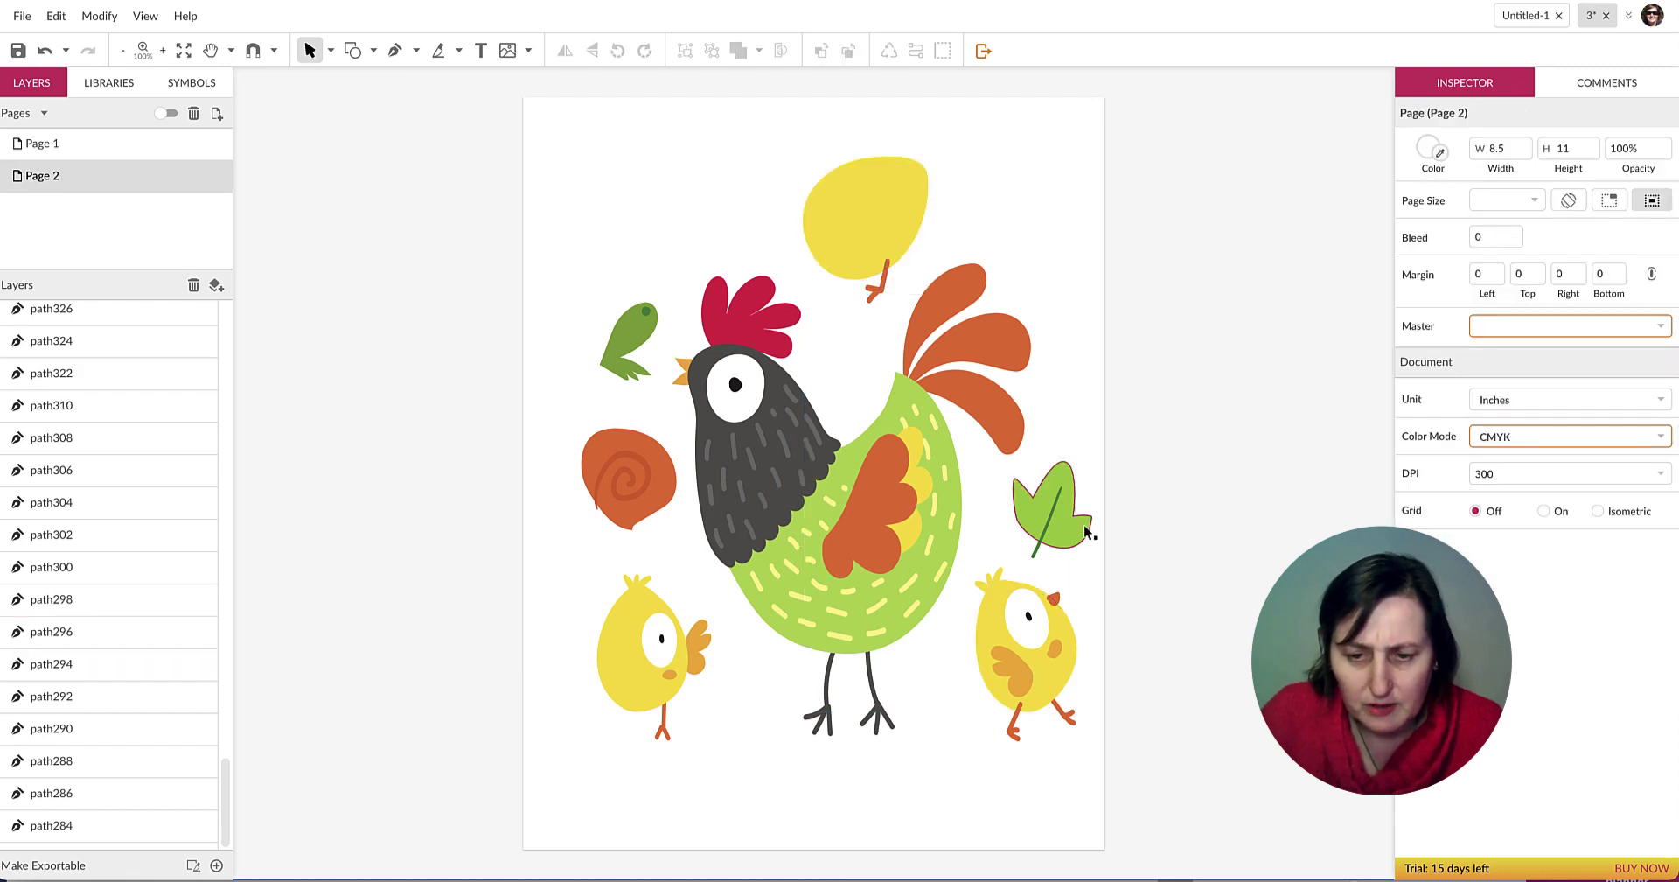
Delete the headless yellow body and leg, green leaf, frog leg, snail shell and the main parts of the incomplete chick in front of the rooster.
click(890, 266)
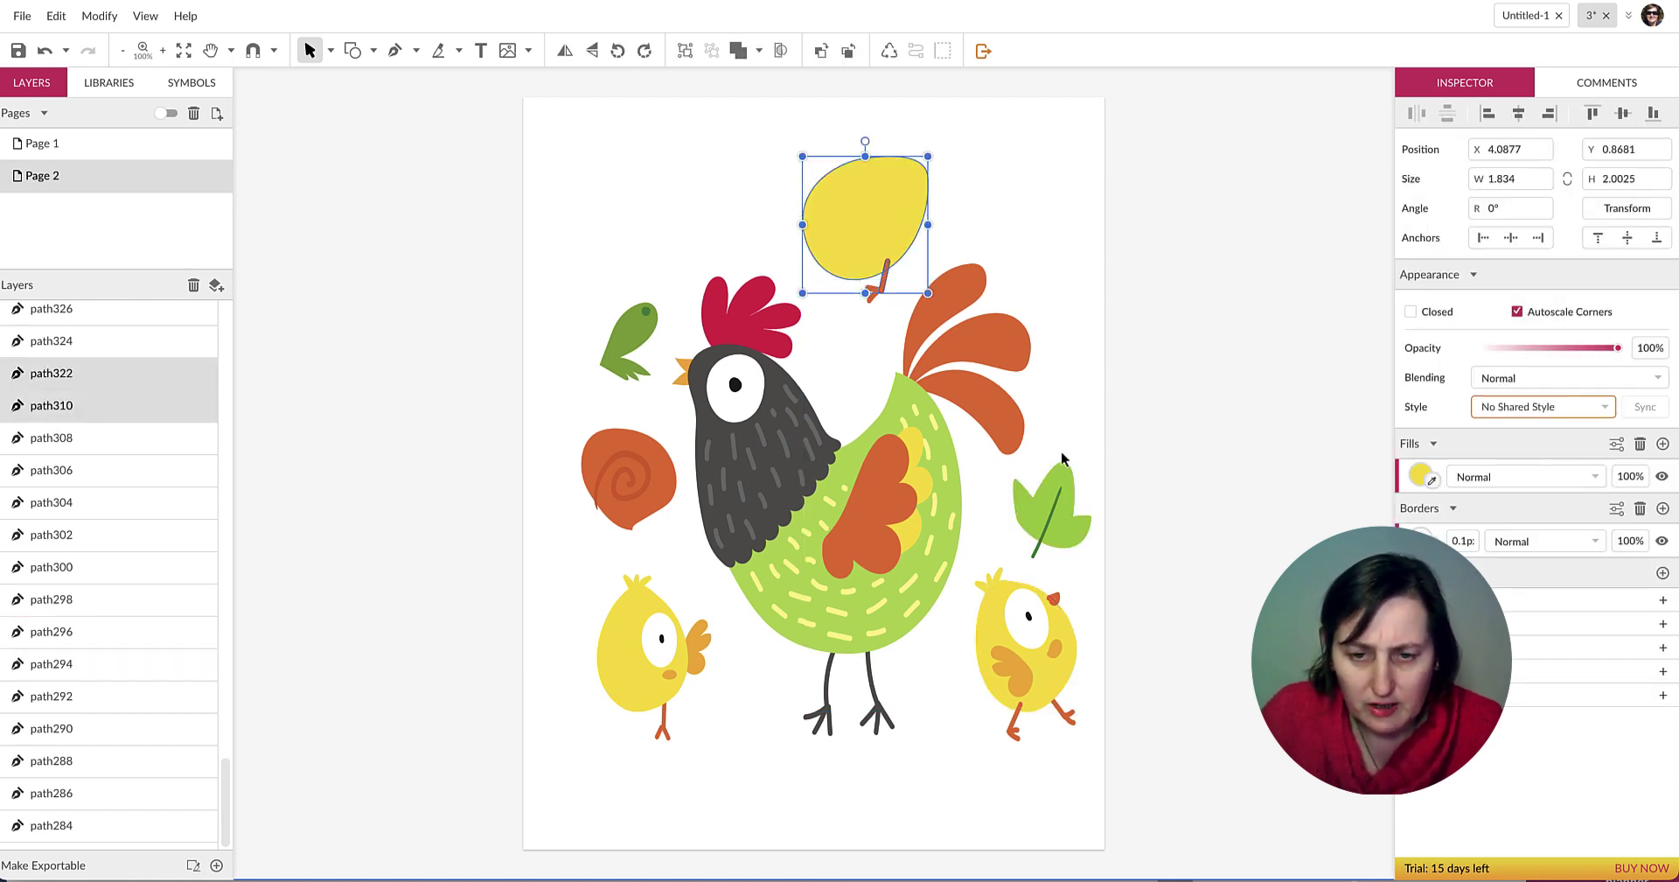
shift+click(1056, 520)
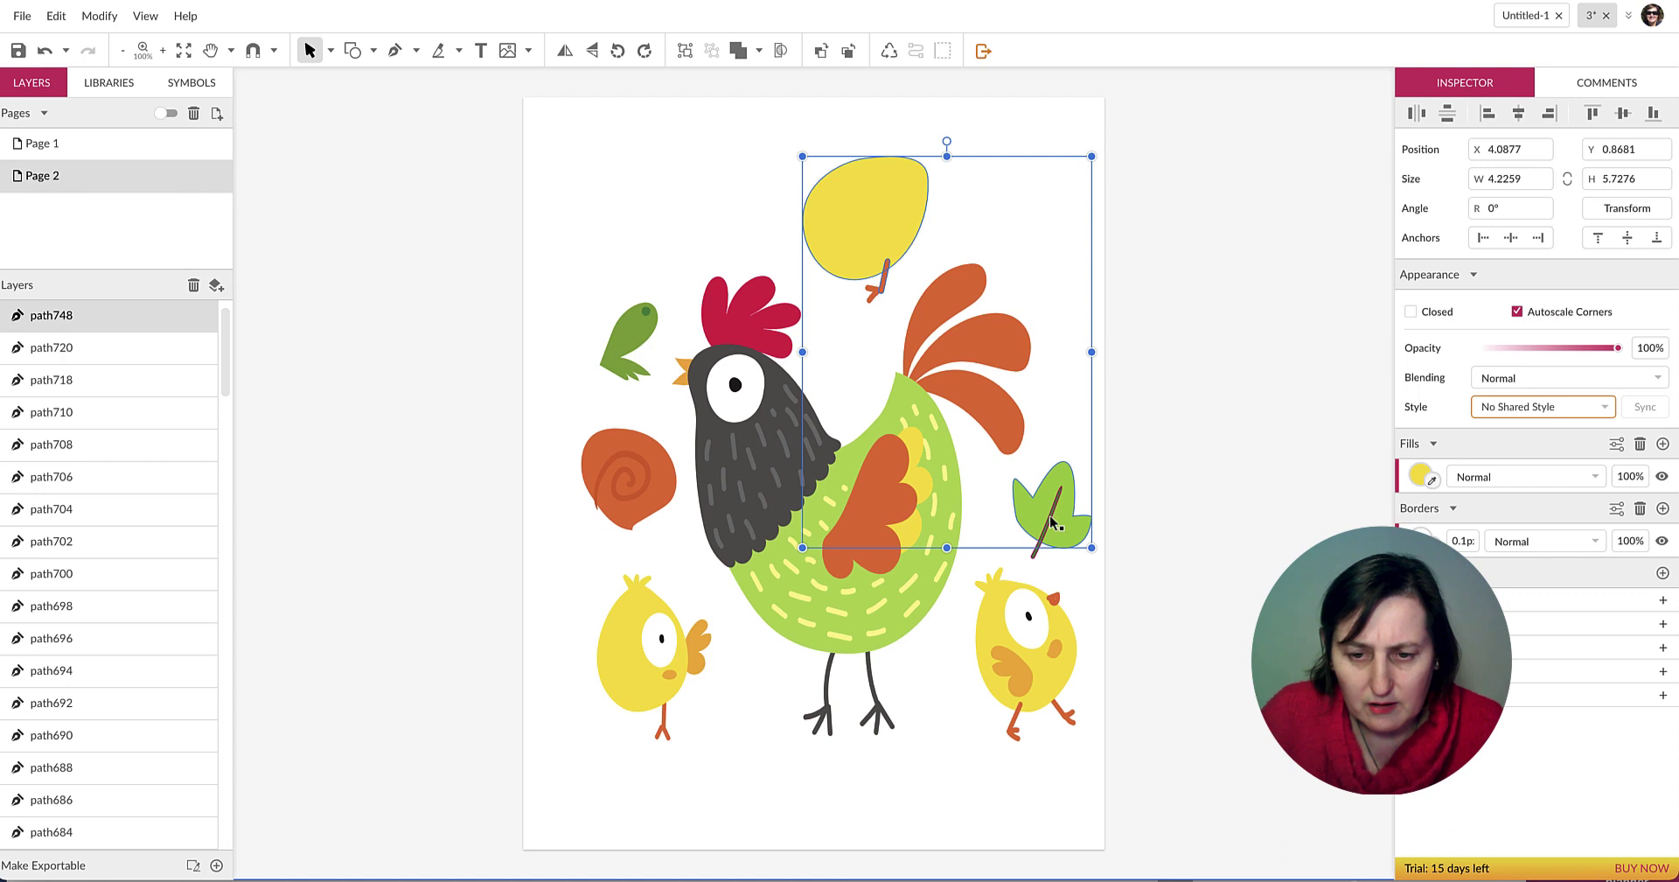
shift+click(1058, 516)
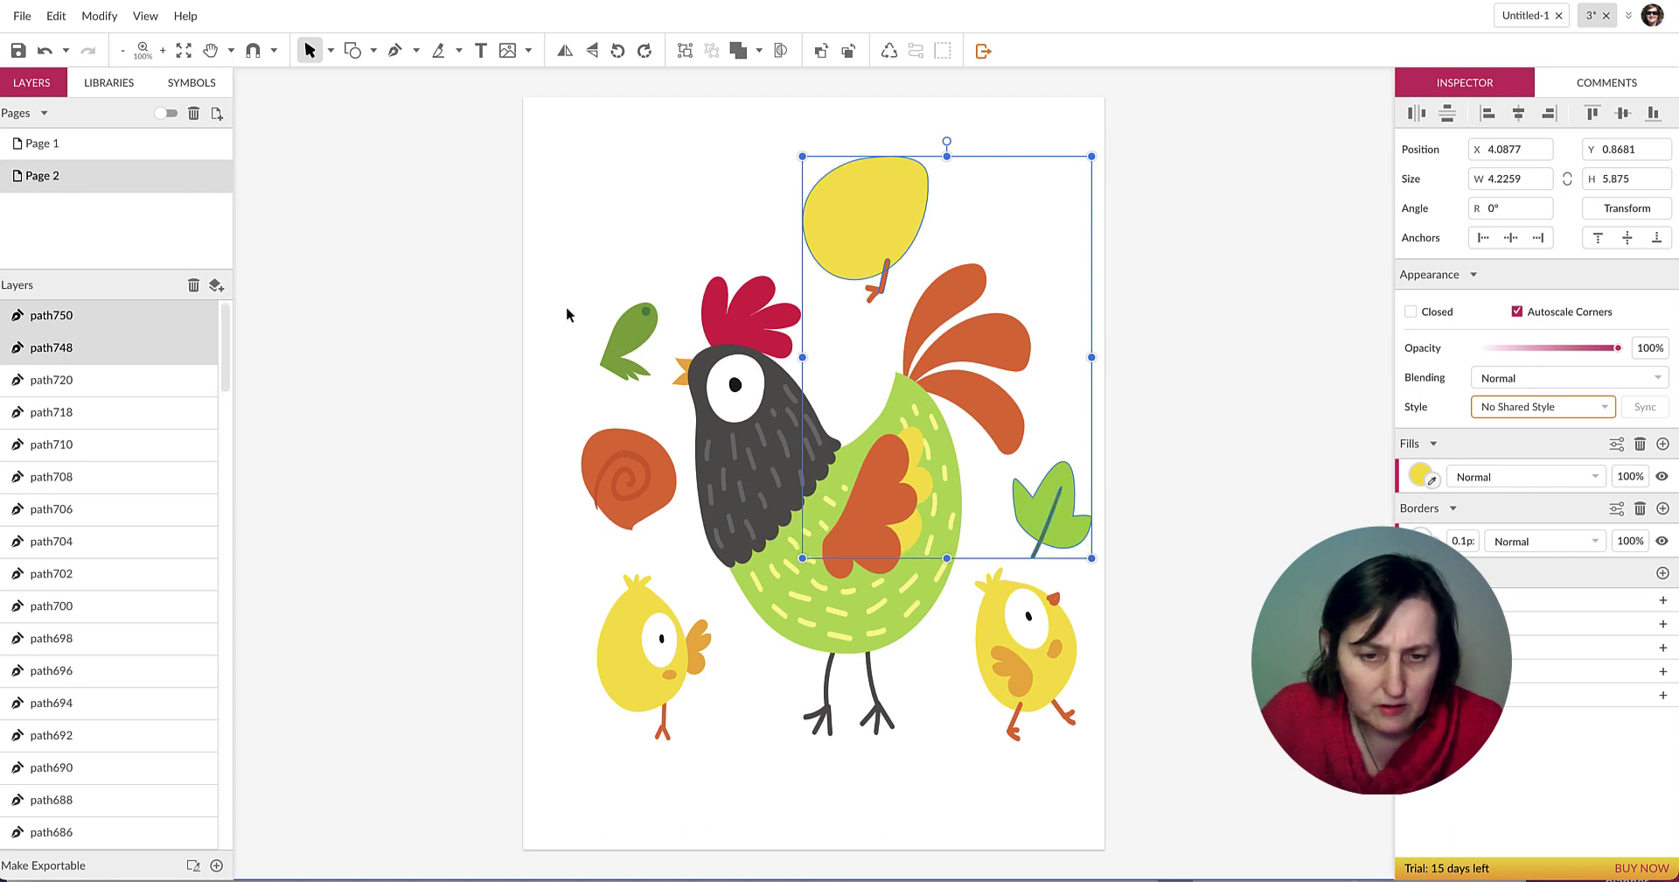
shift+click(648, 324)
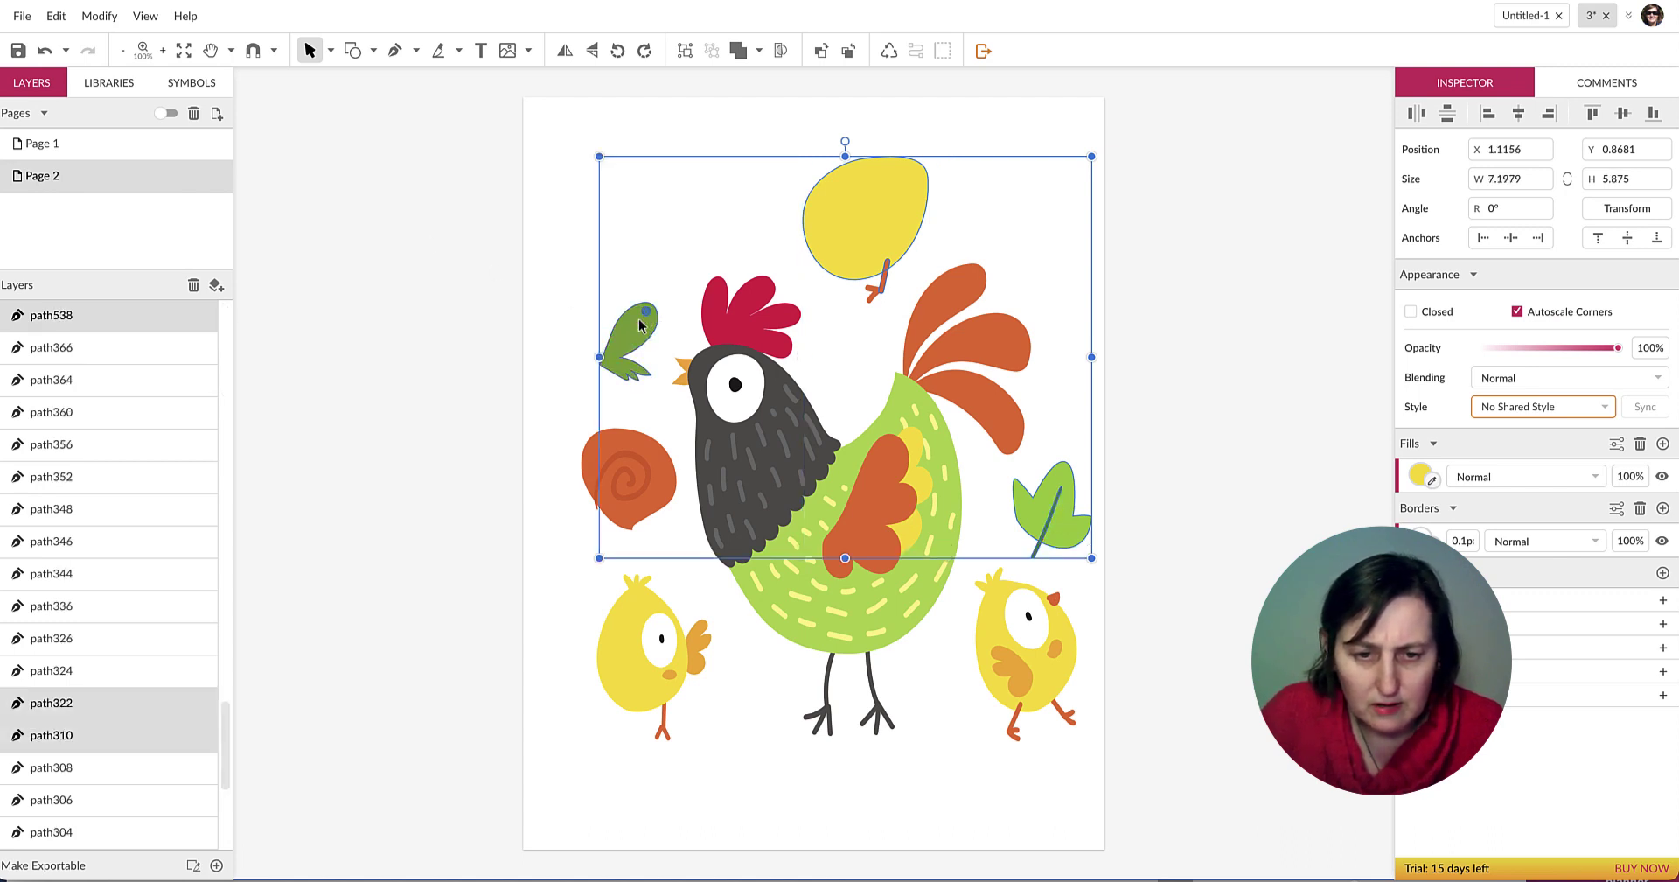
shift+click(635, 506)
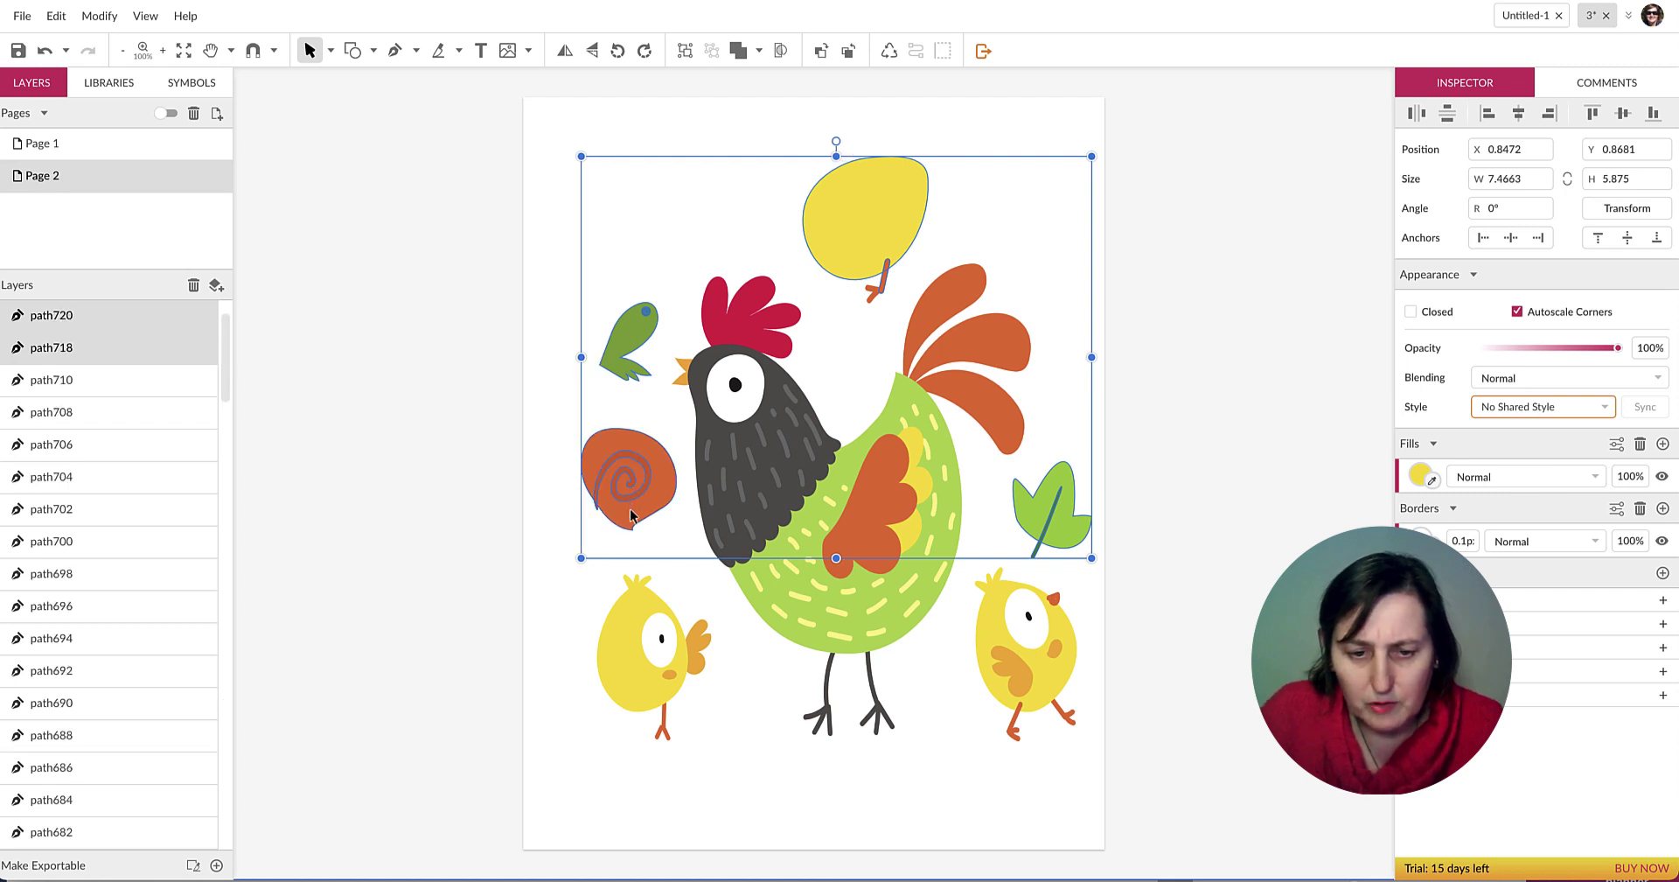
shift+click(642, 588)
shift+click(651, 598)
shift+click(700, 643)
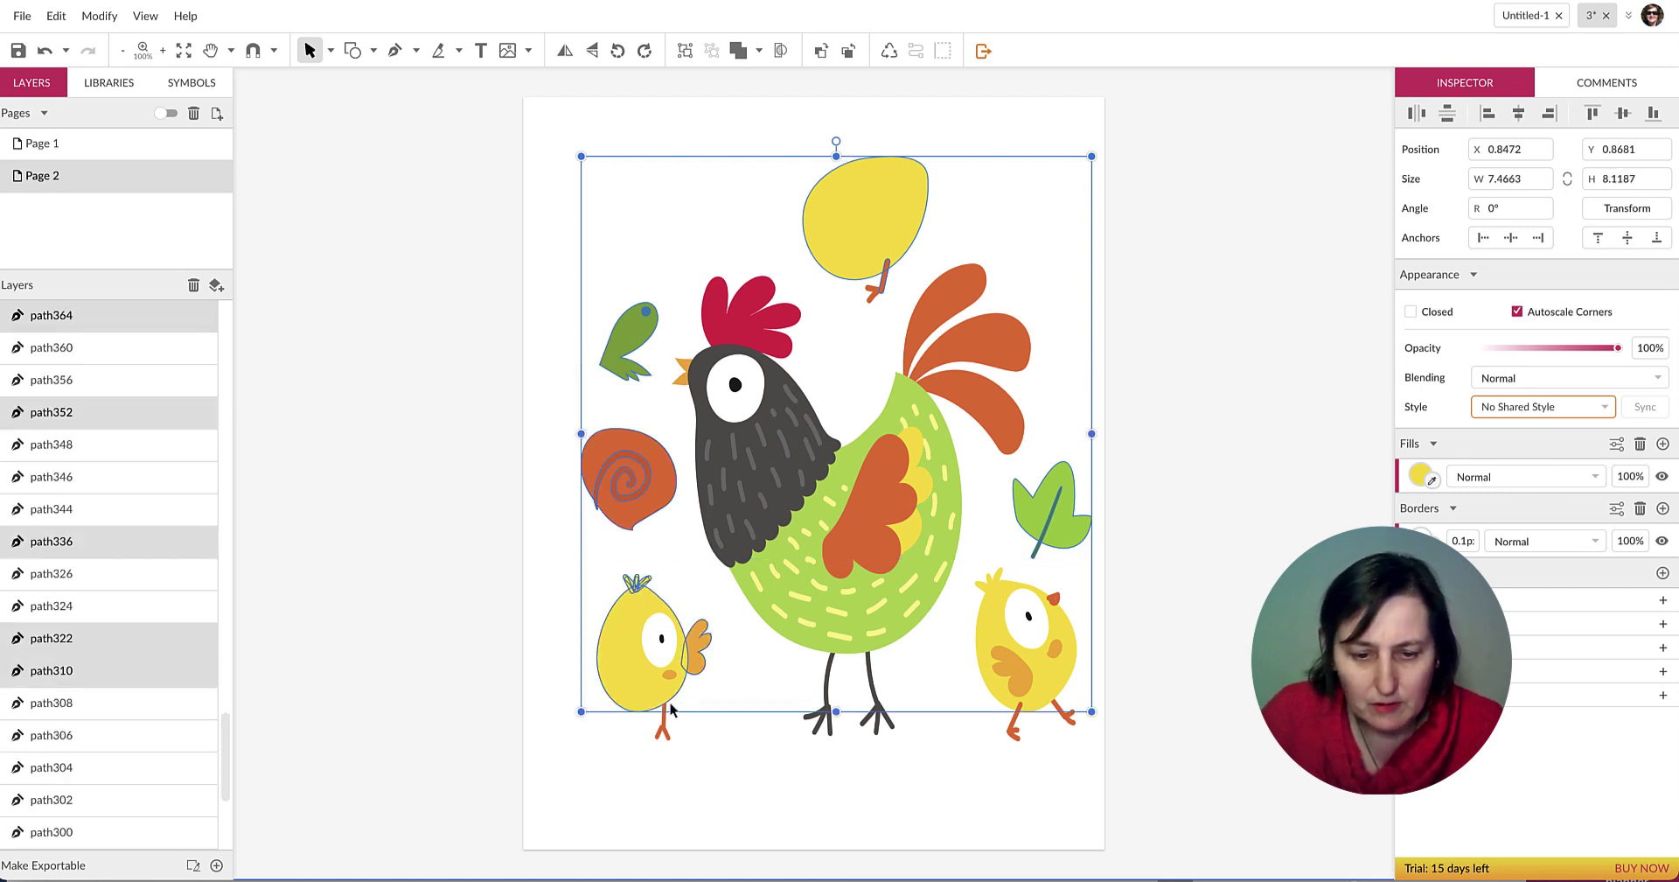
shift+click(670, 675)
shift+click(664, 723)
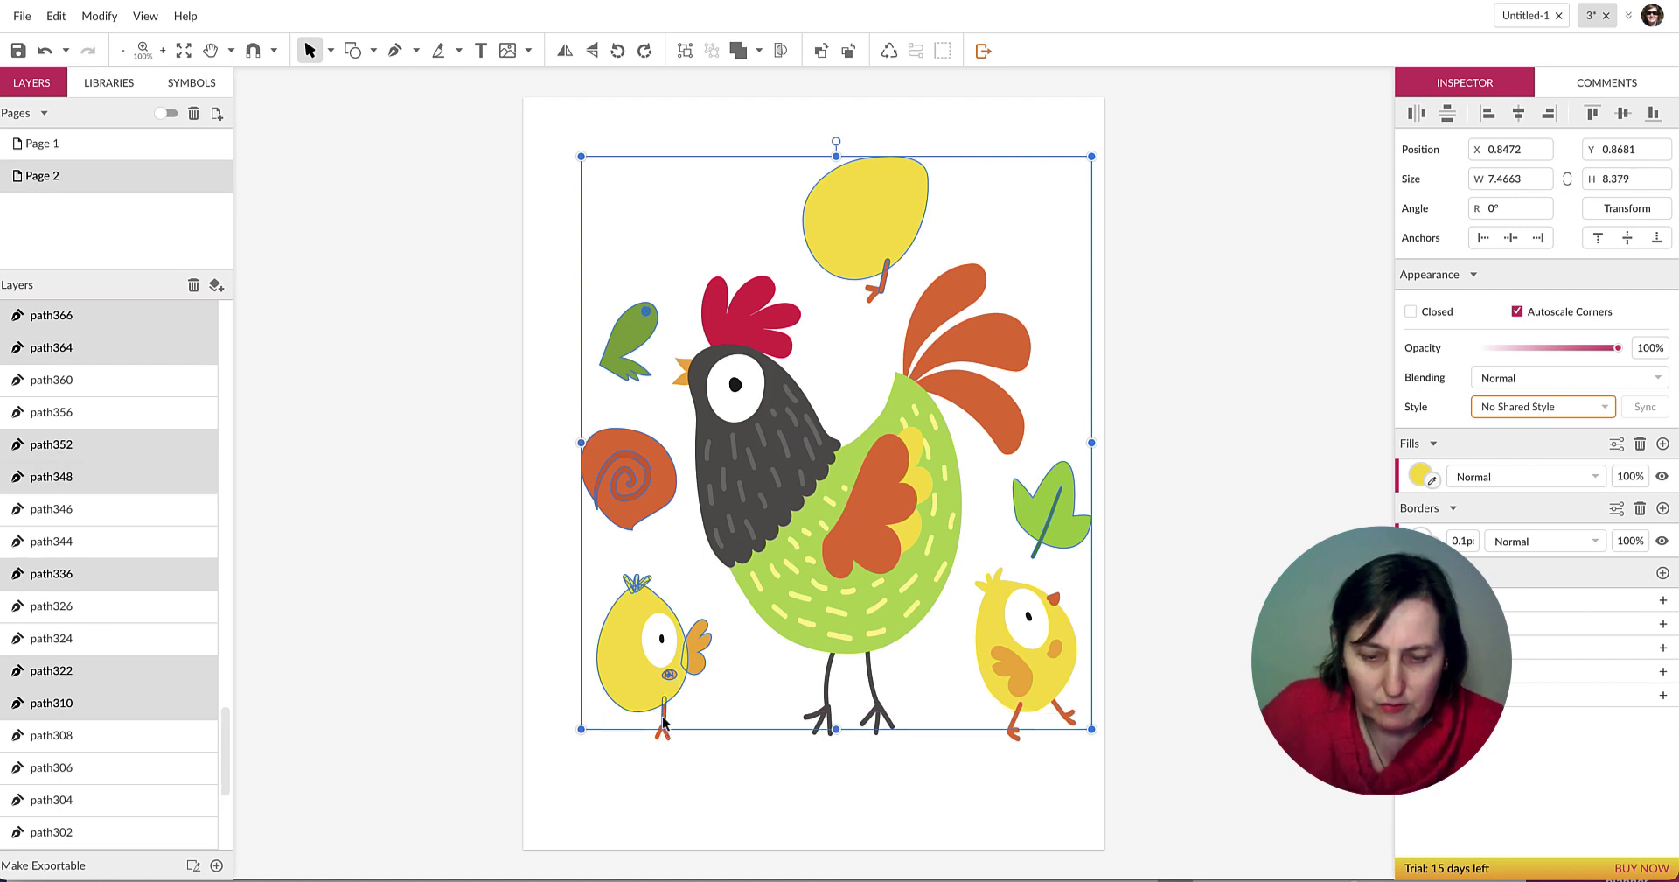
key(Delete)
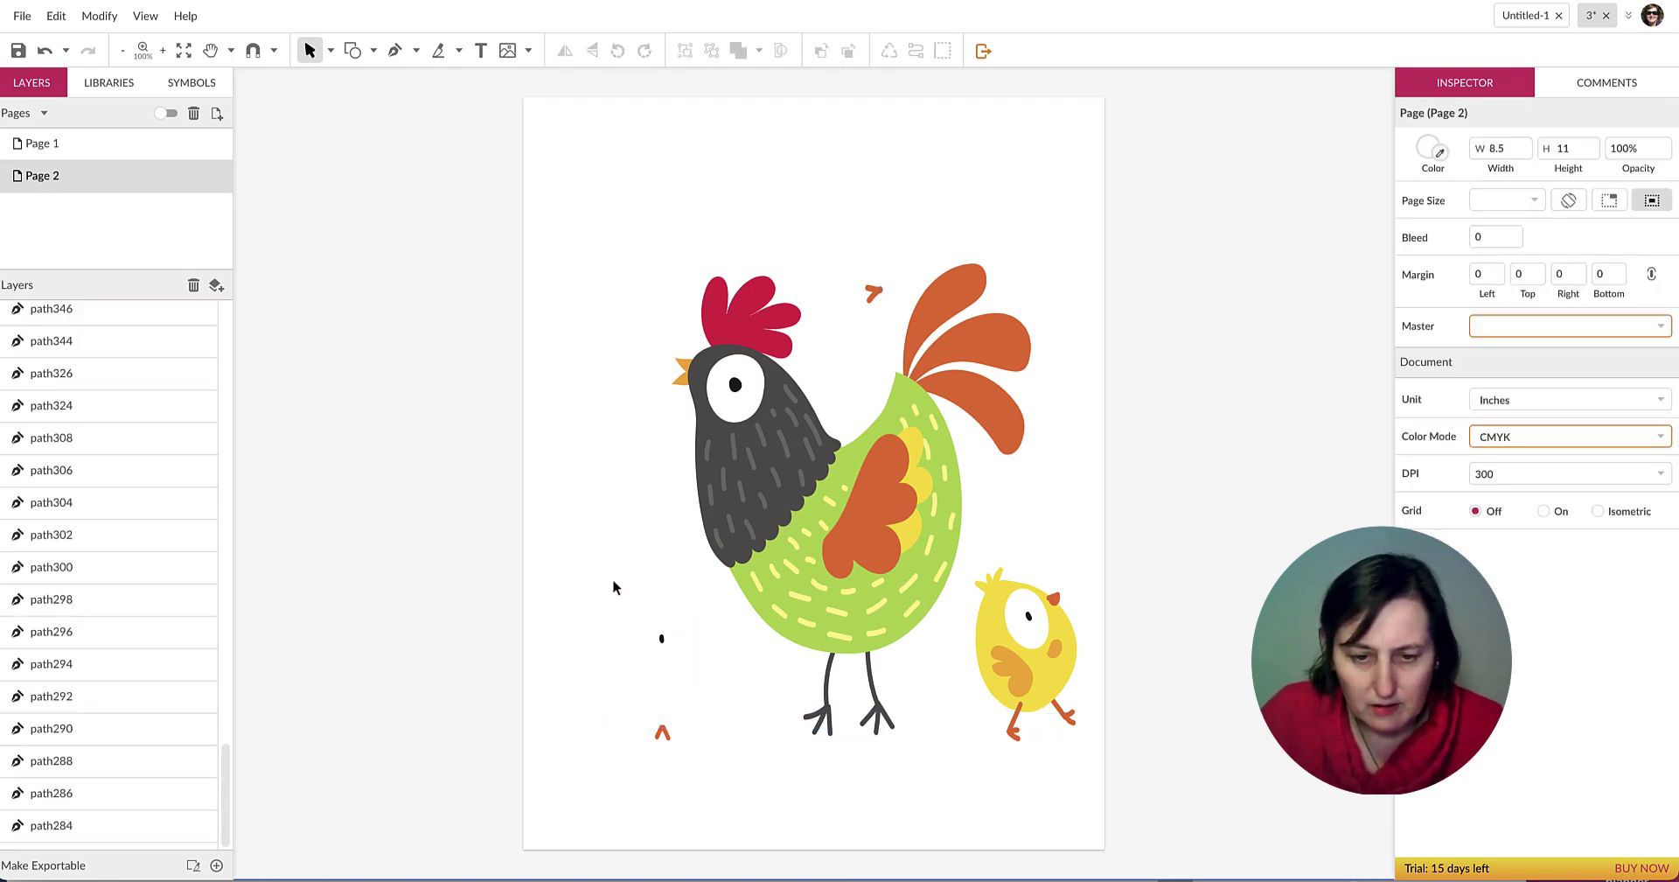
Delete the incomplete chick's leftover eye and foot and the stray orange foot beside the rooster's tail.
drag(613, 579, 710, 762)
key(Delete)
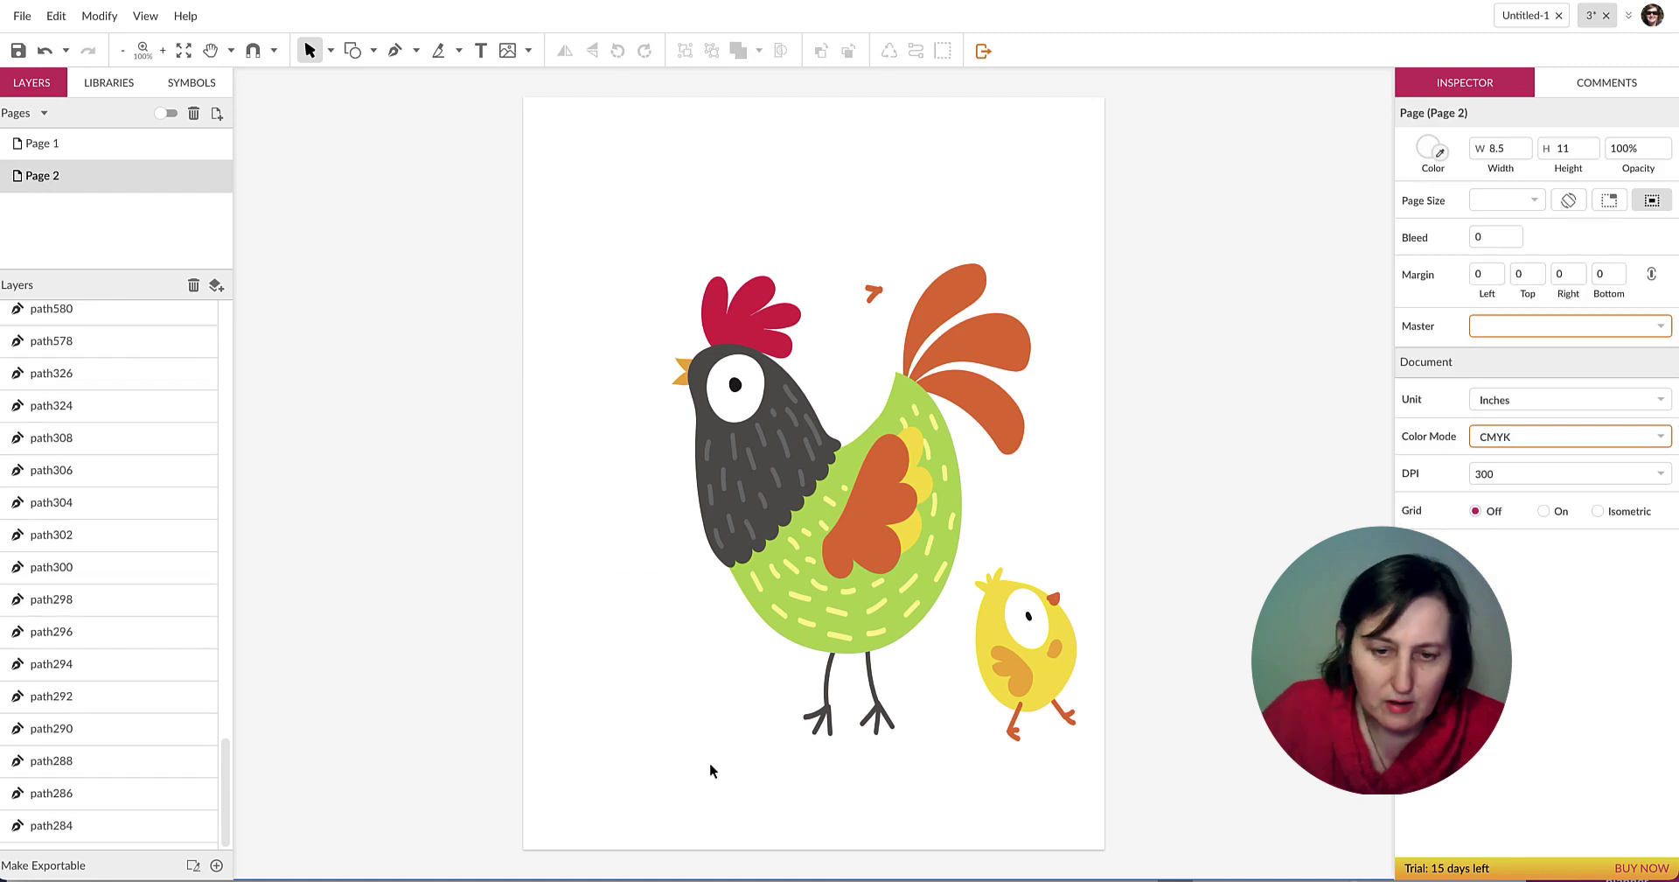
drag(853, 273, 897, 330)
click(1151, 241)
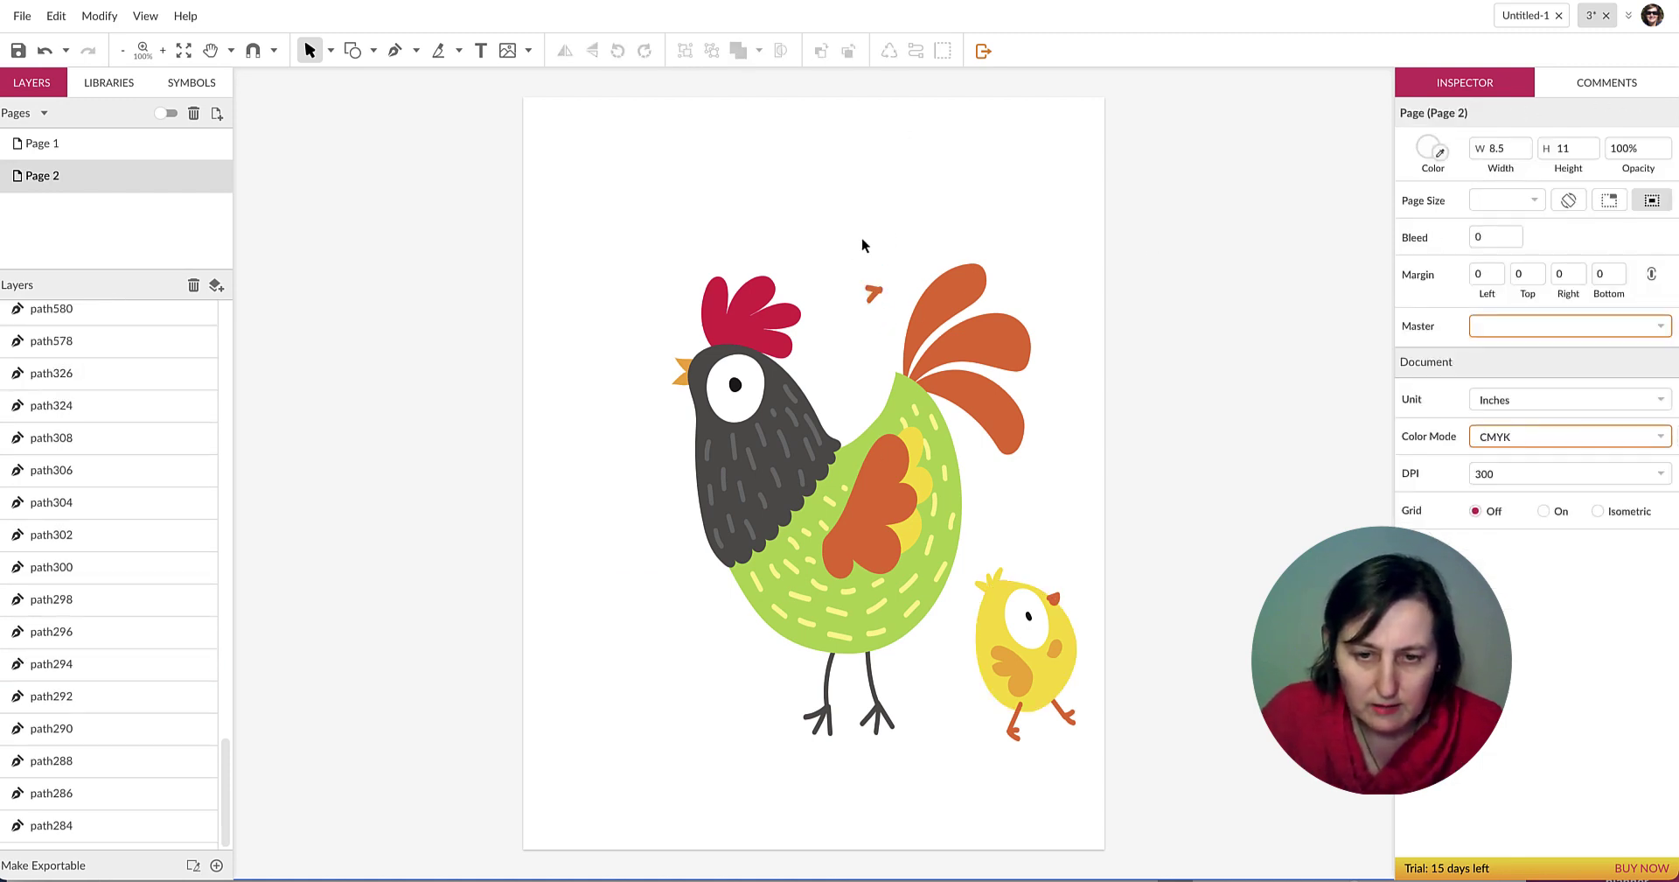
drag(831, 256, 884, 302)
key(Delete)
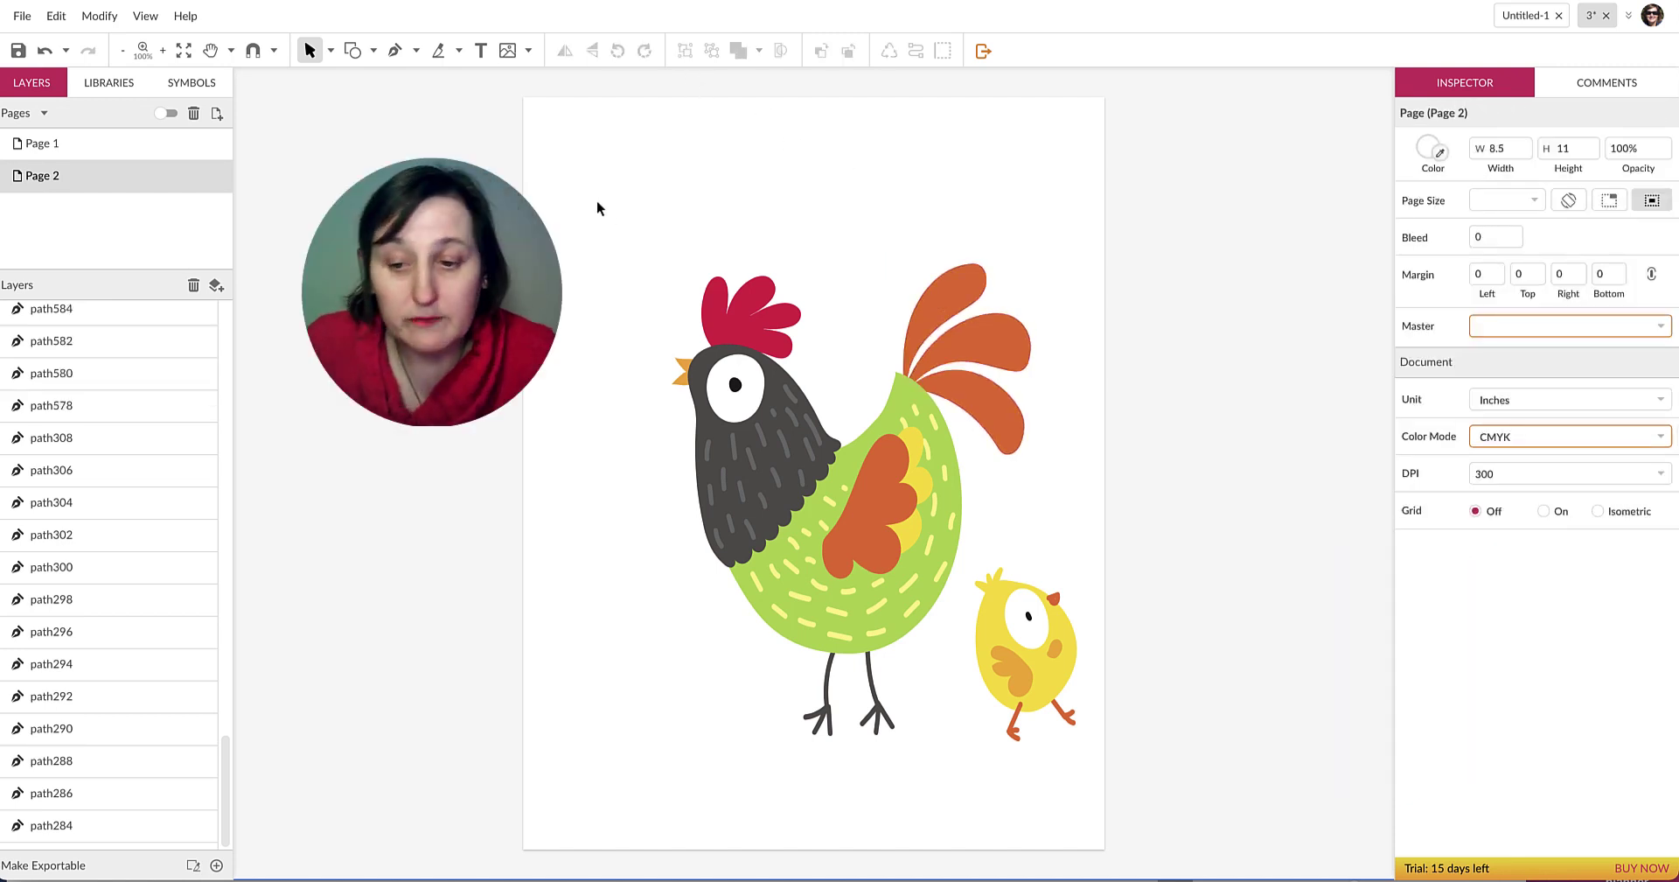
Fill all the rooster and chick shapes on Page 2 with white.
drag(621, 238, 1100, 800)
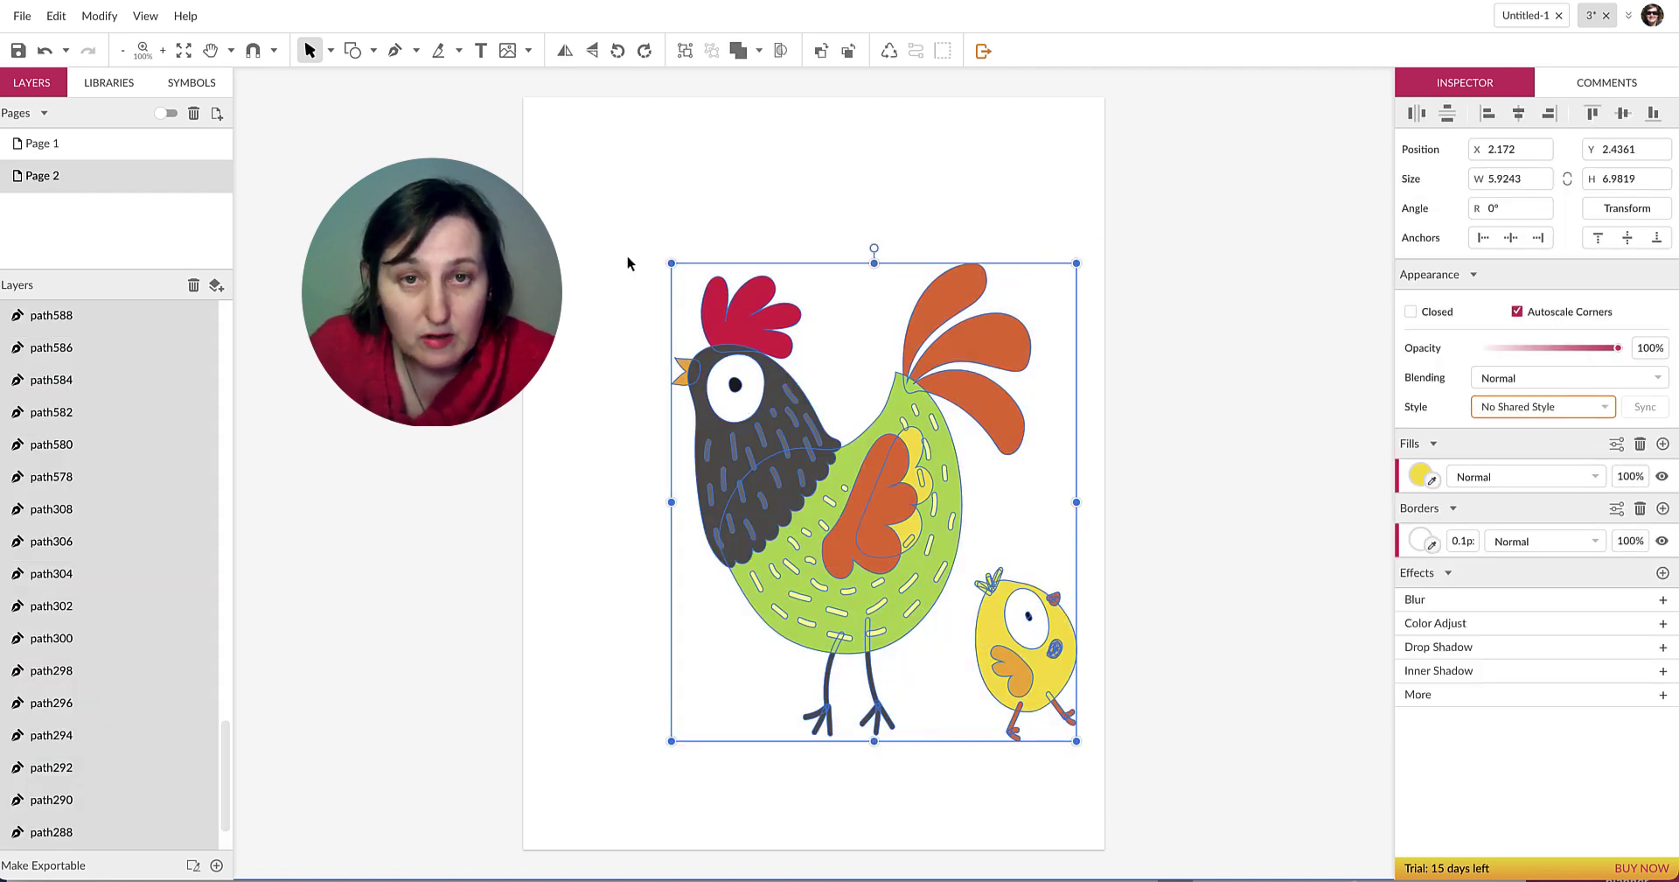
click(1420, 477)
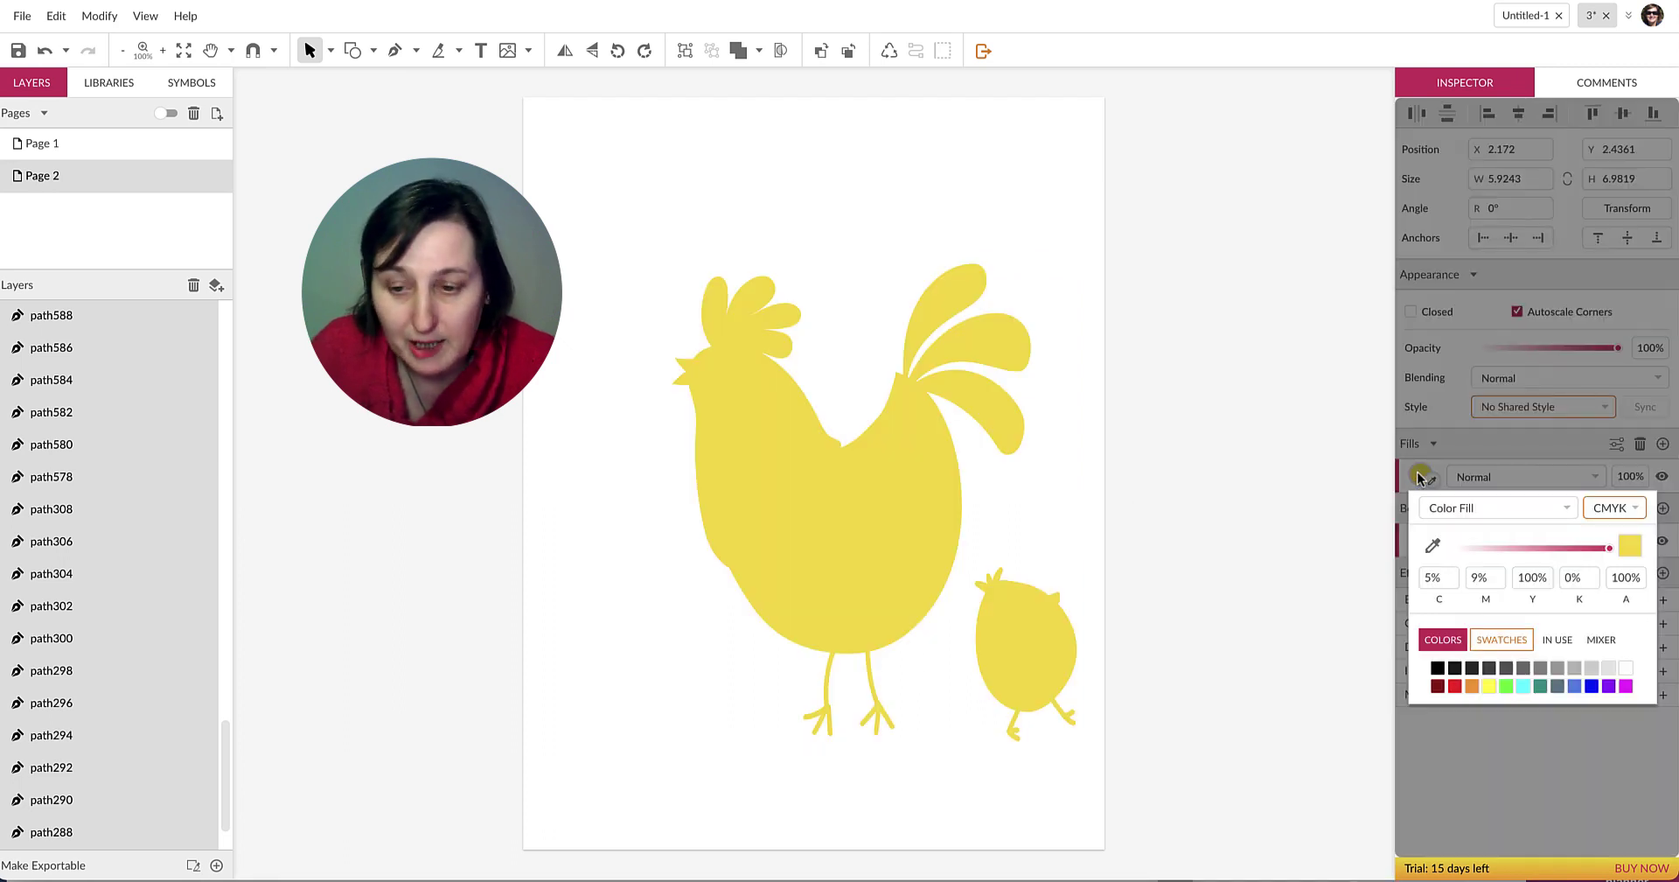
click(1628, 671)
click(1225, 359)
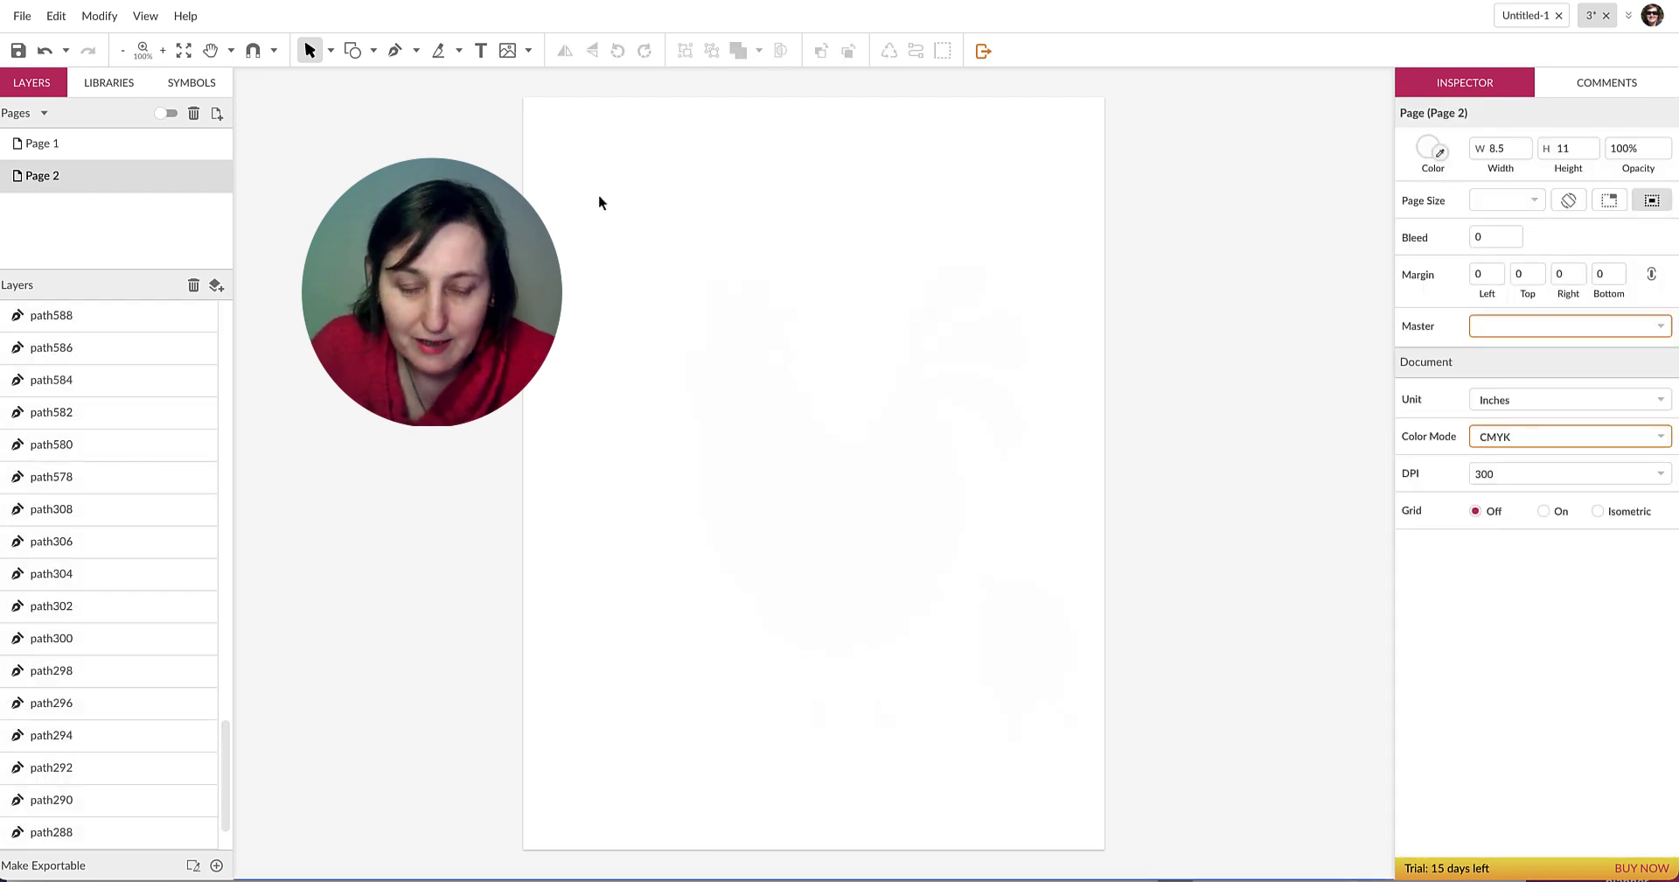
Set the border of all rooster and chick shapes on Page 2 to a solid black colour fill.
drag(599, 202, 1162, 811)
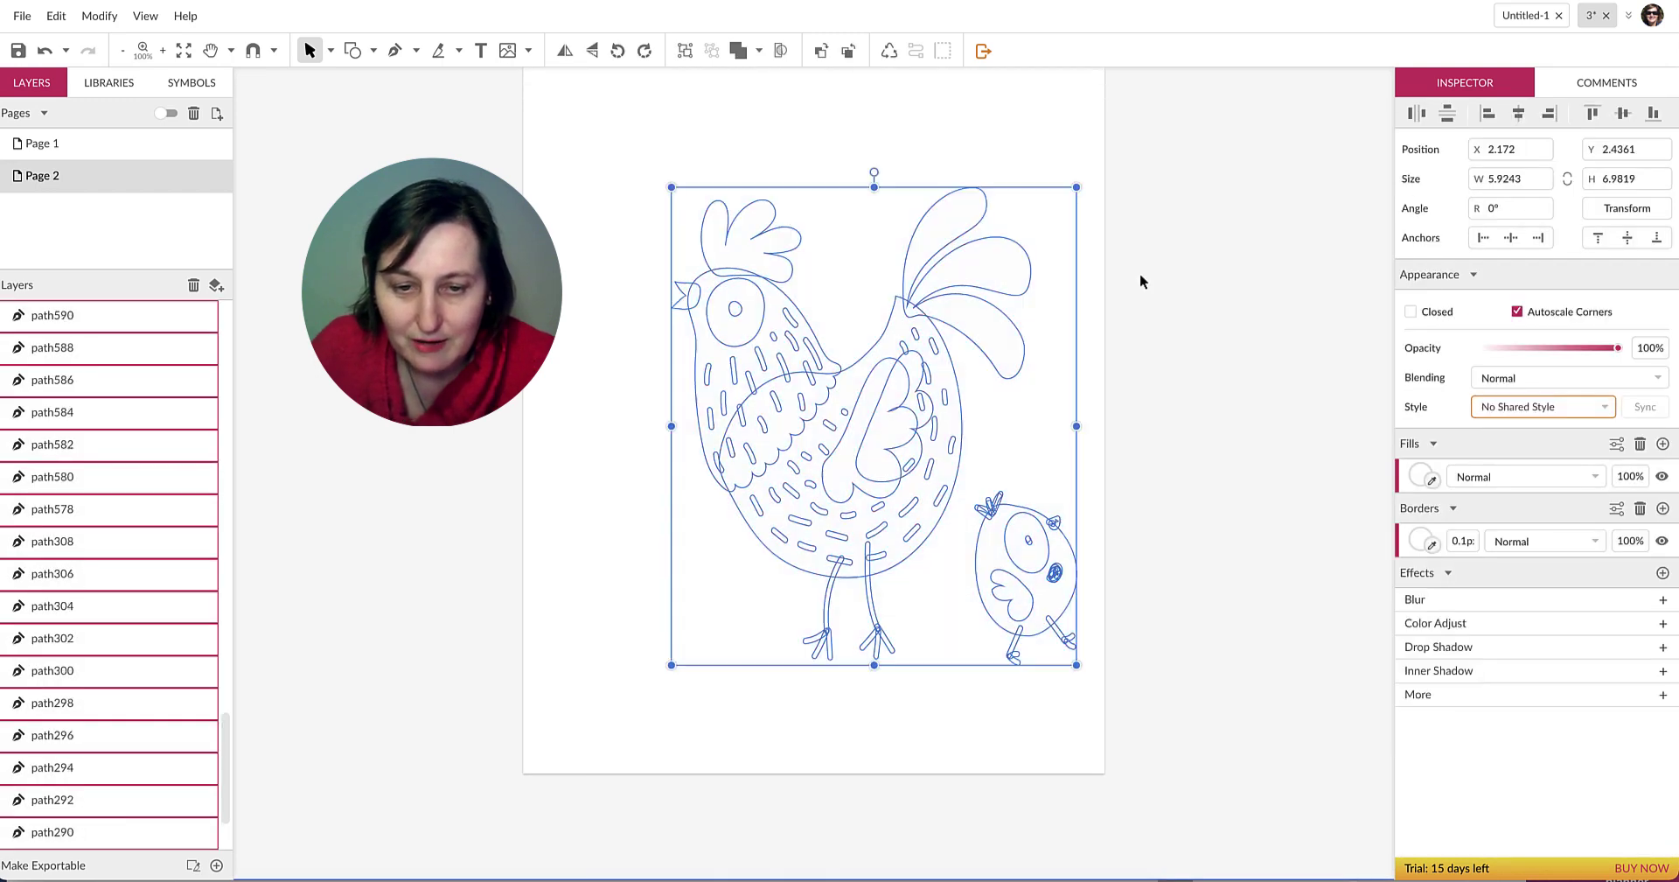
click(1421, 540)
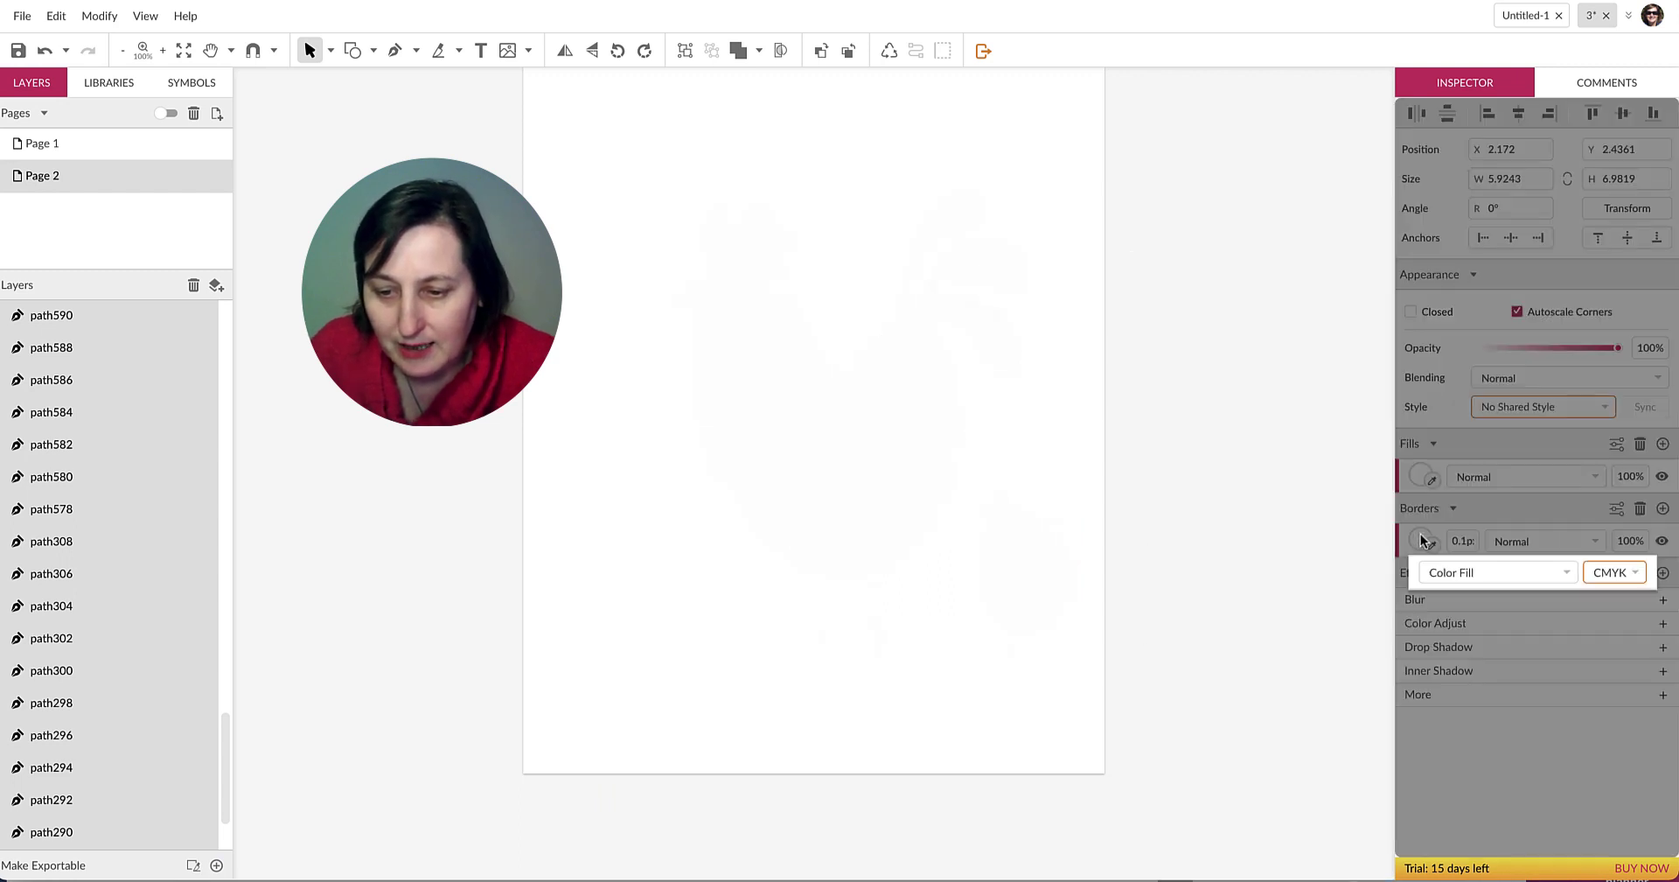
click(1454, 573)
click(1454, 573)
click(1454, 571)
click(1455, 570)
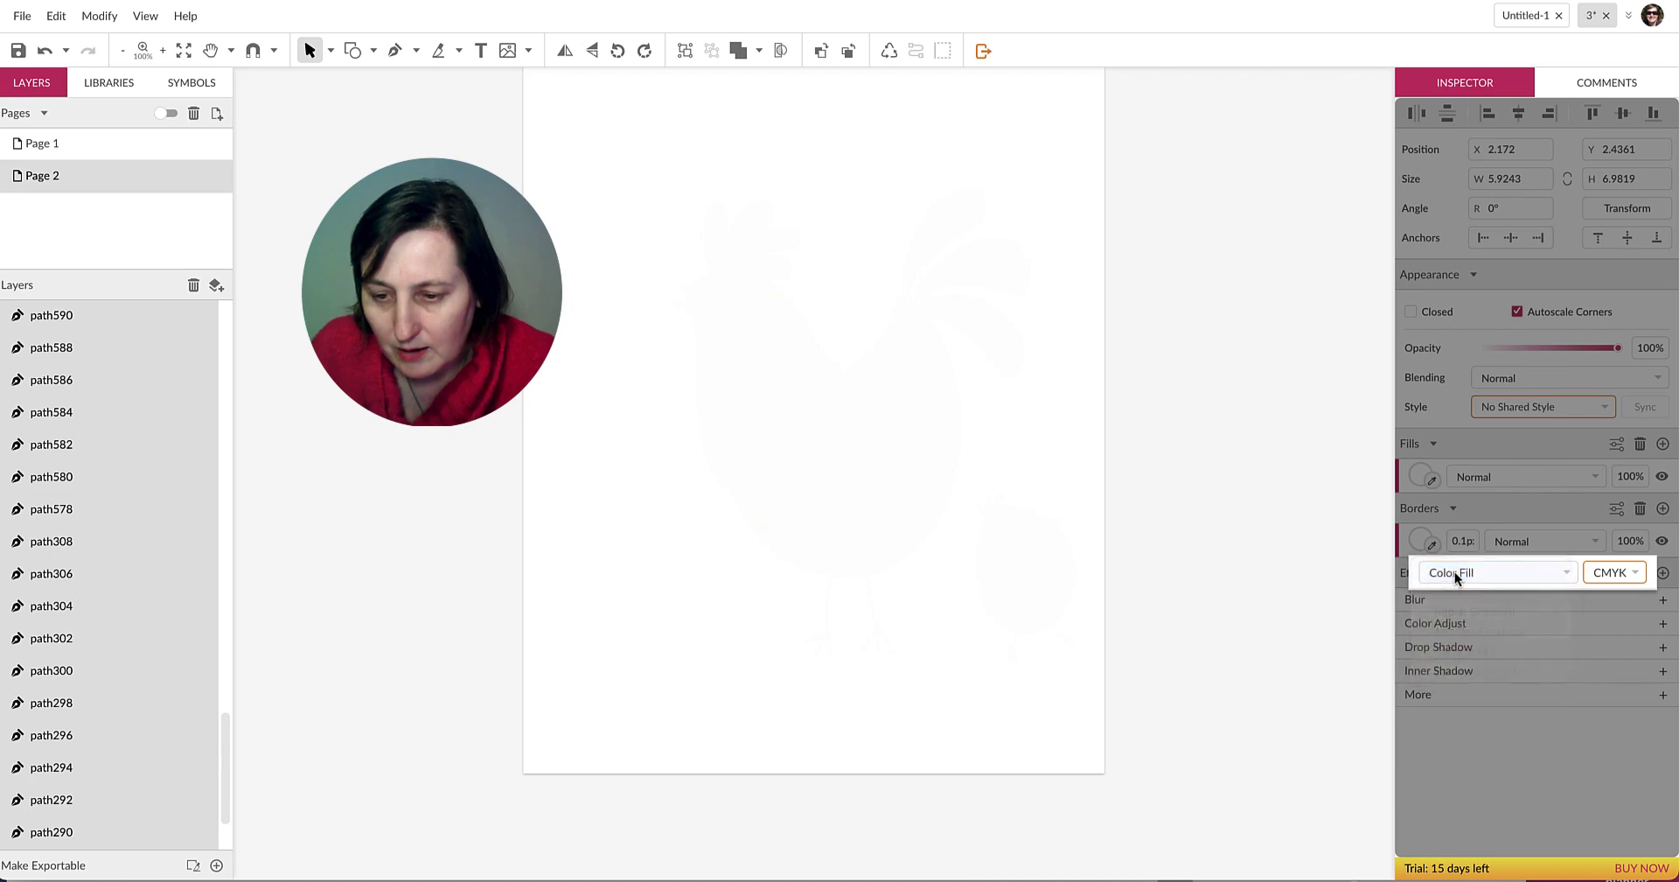
click(1422, 540)
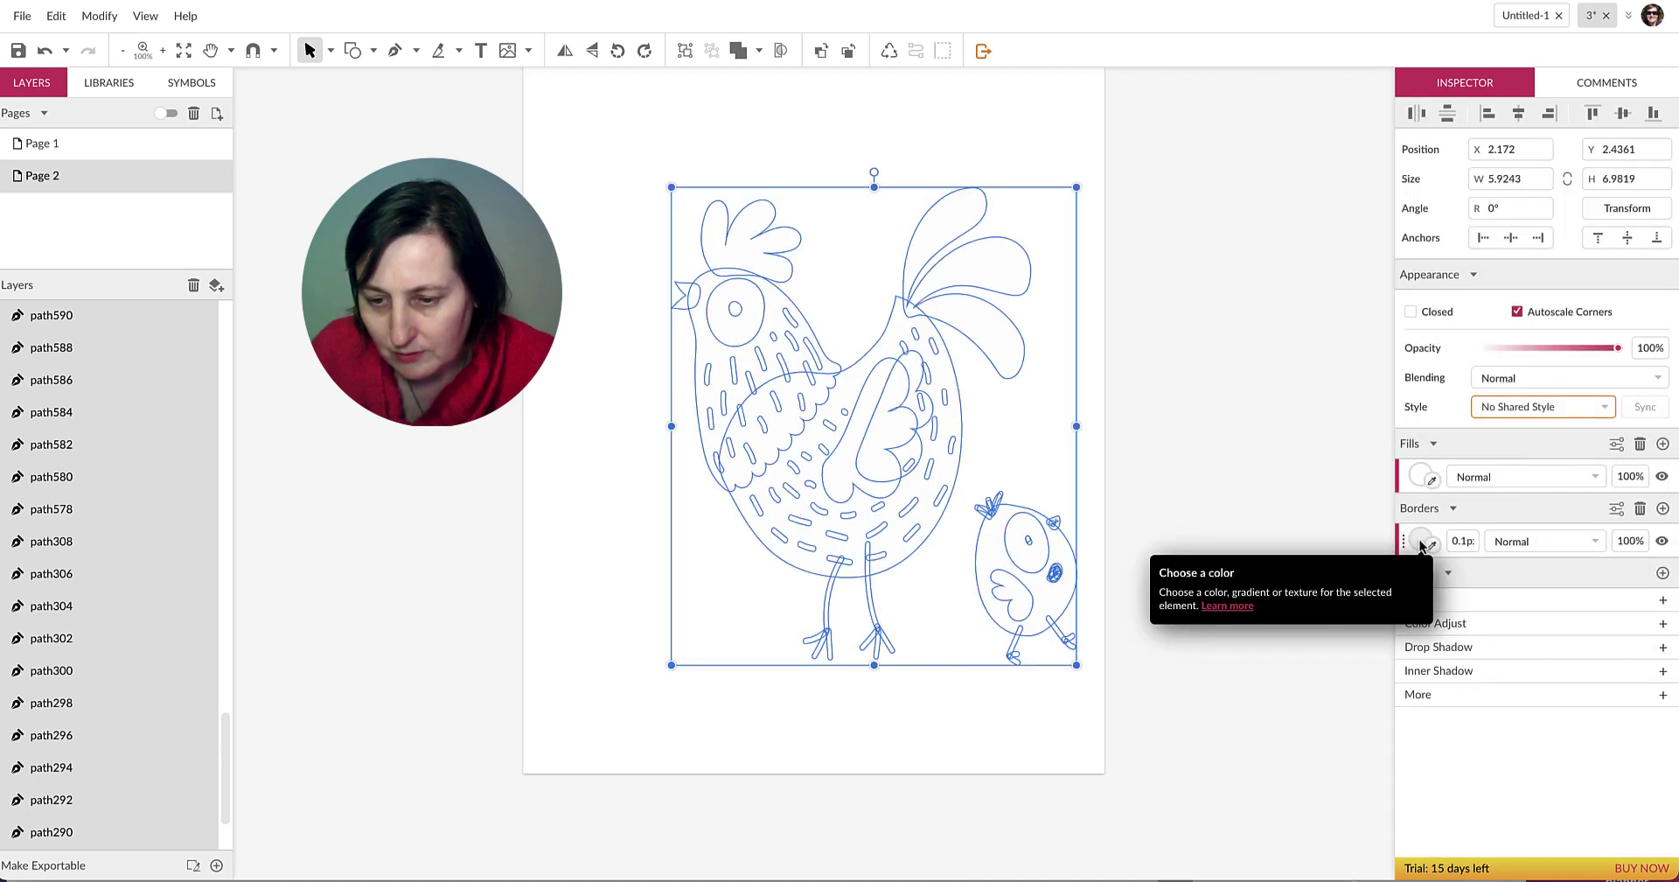
click(1421, 542)
click(1421, 542)
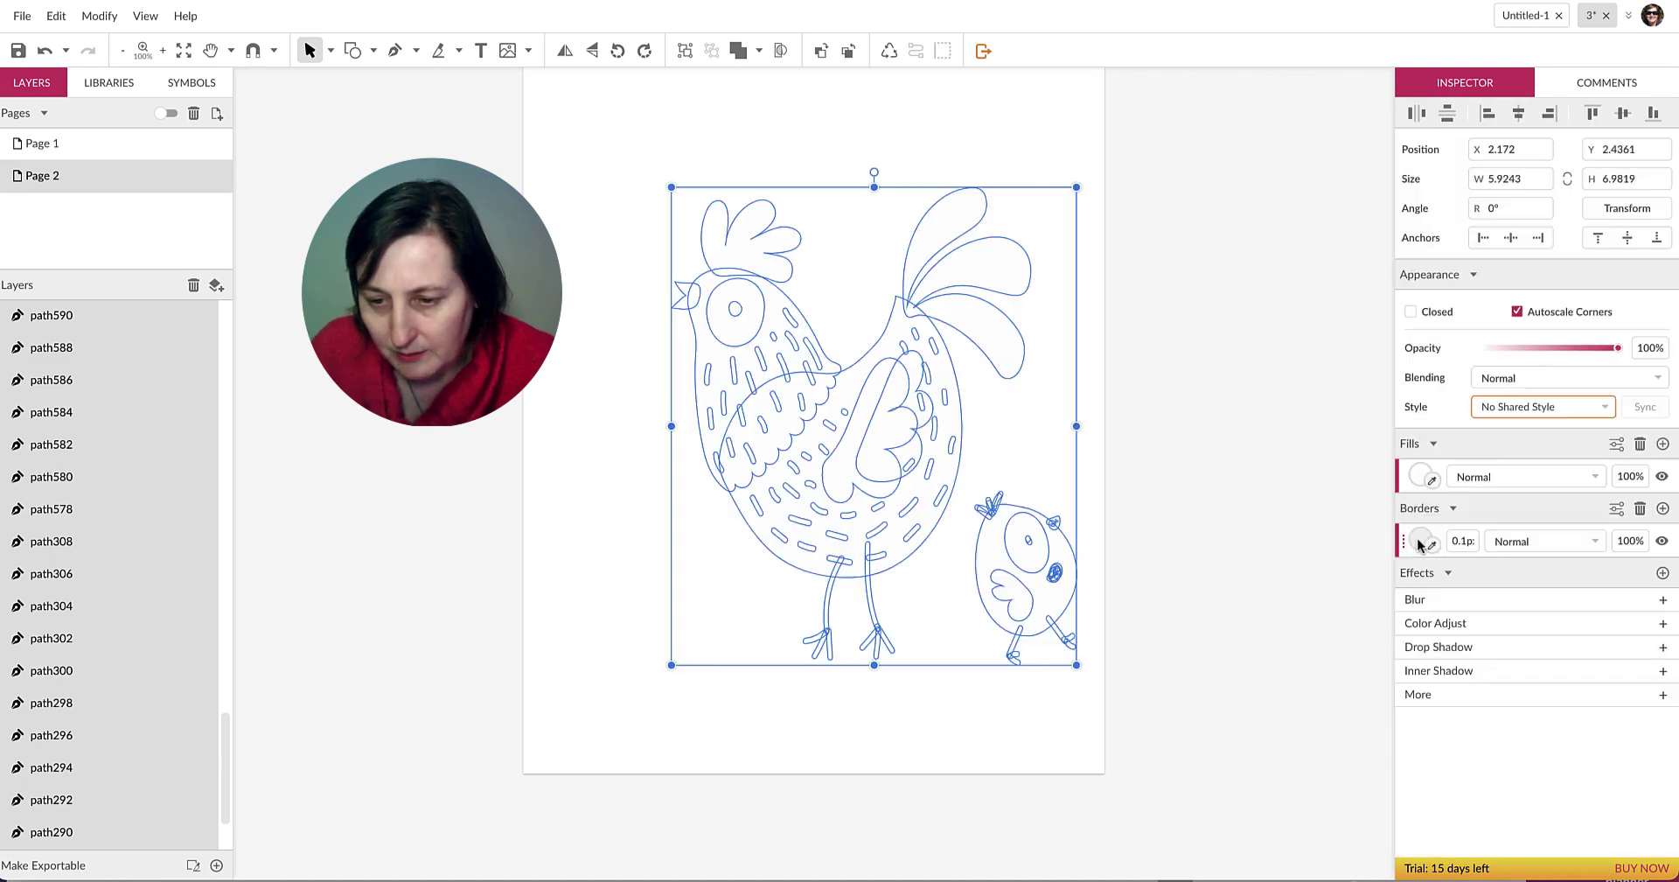
click(1420, 542)
click(1573, 572)
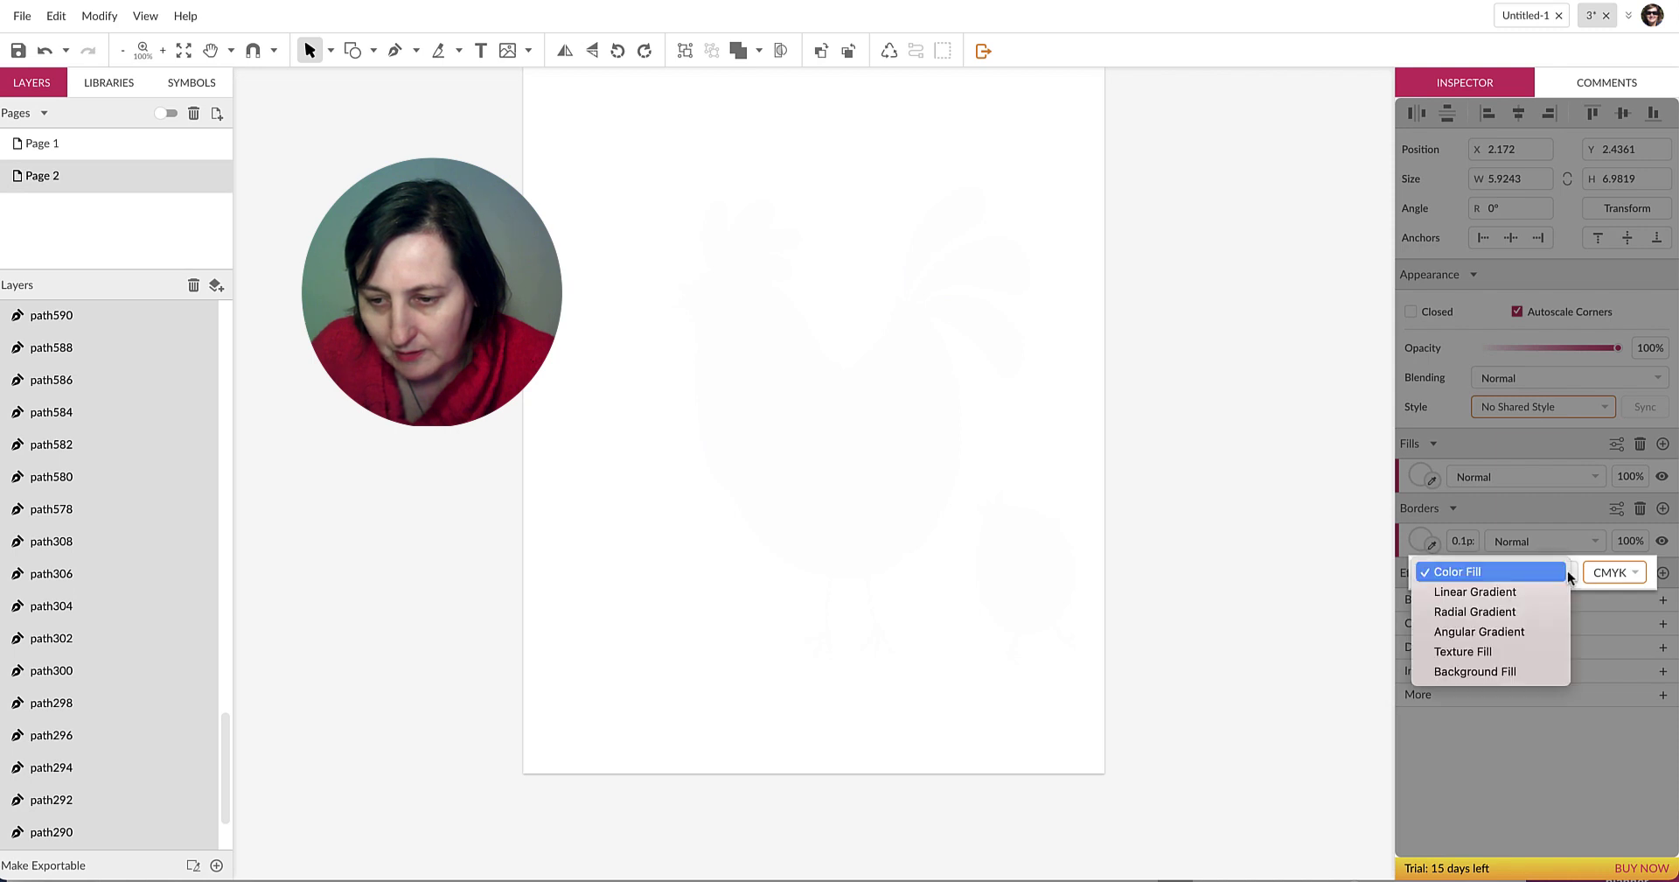
click(1512, 672)
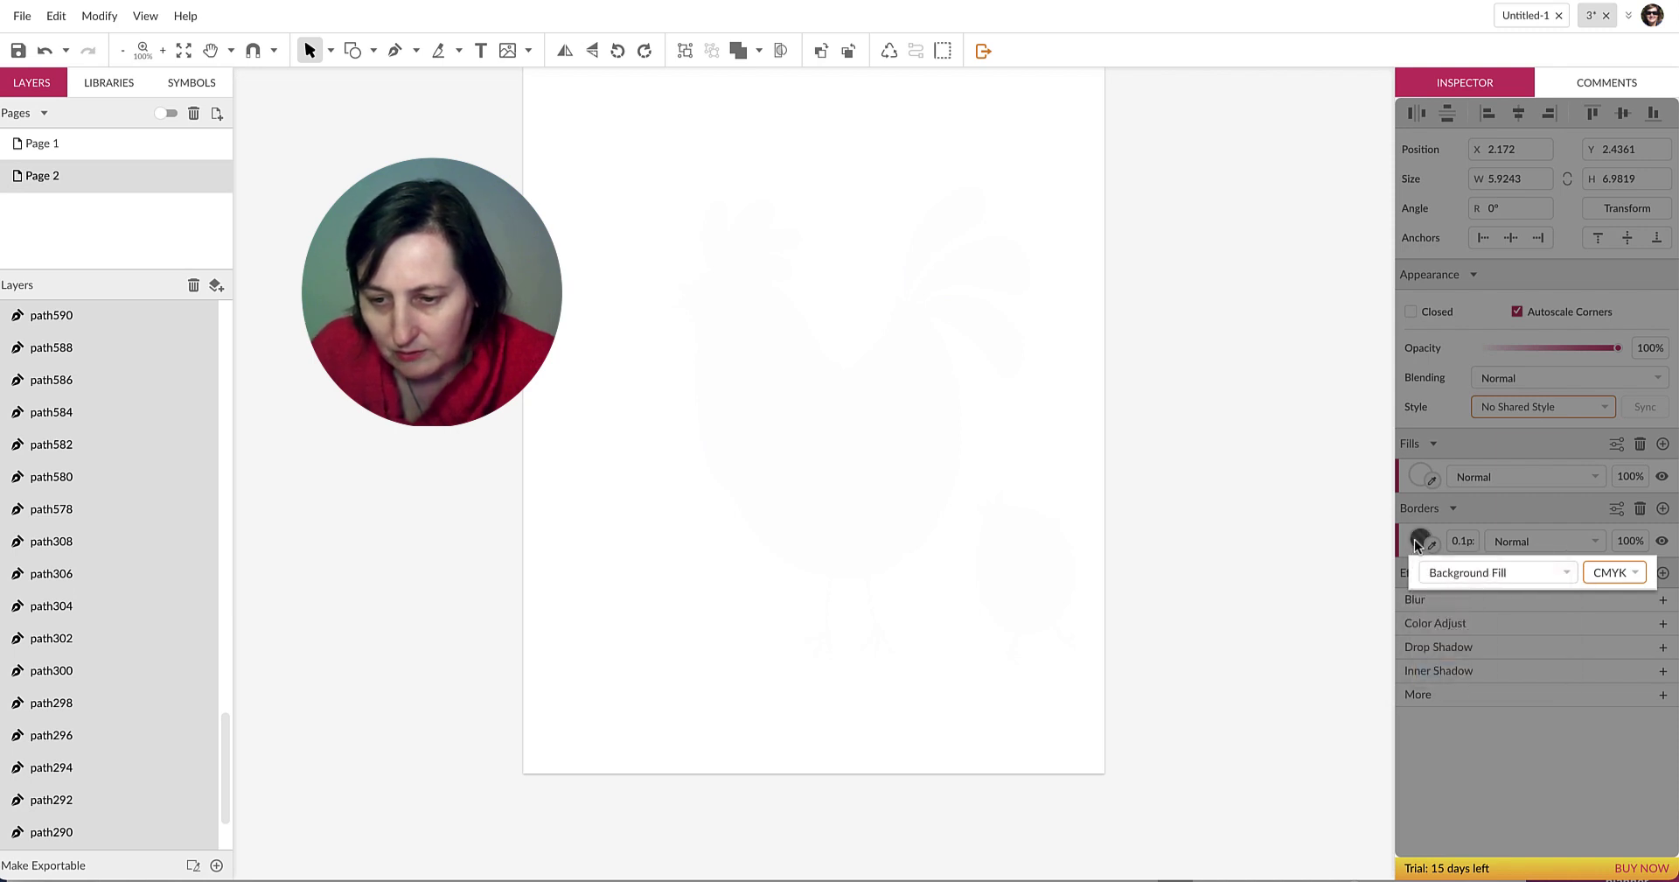
click(1436, 572)
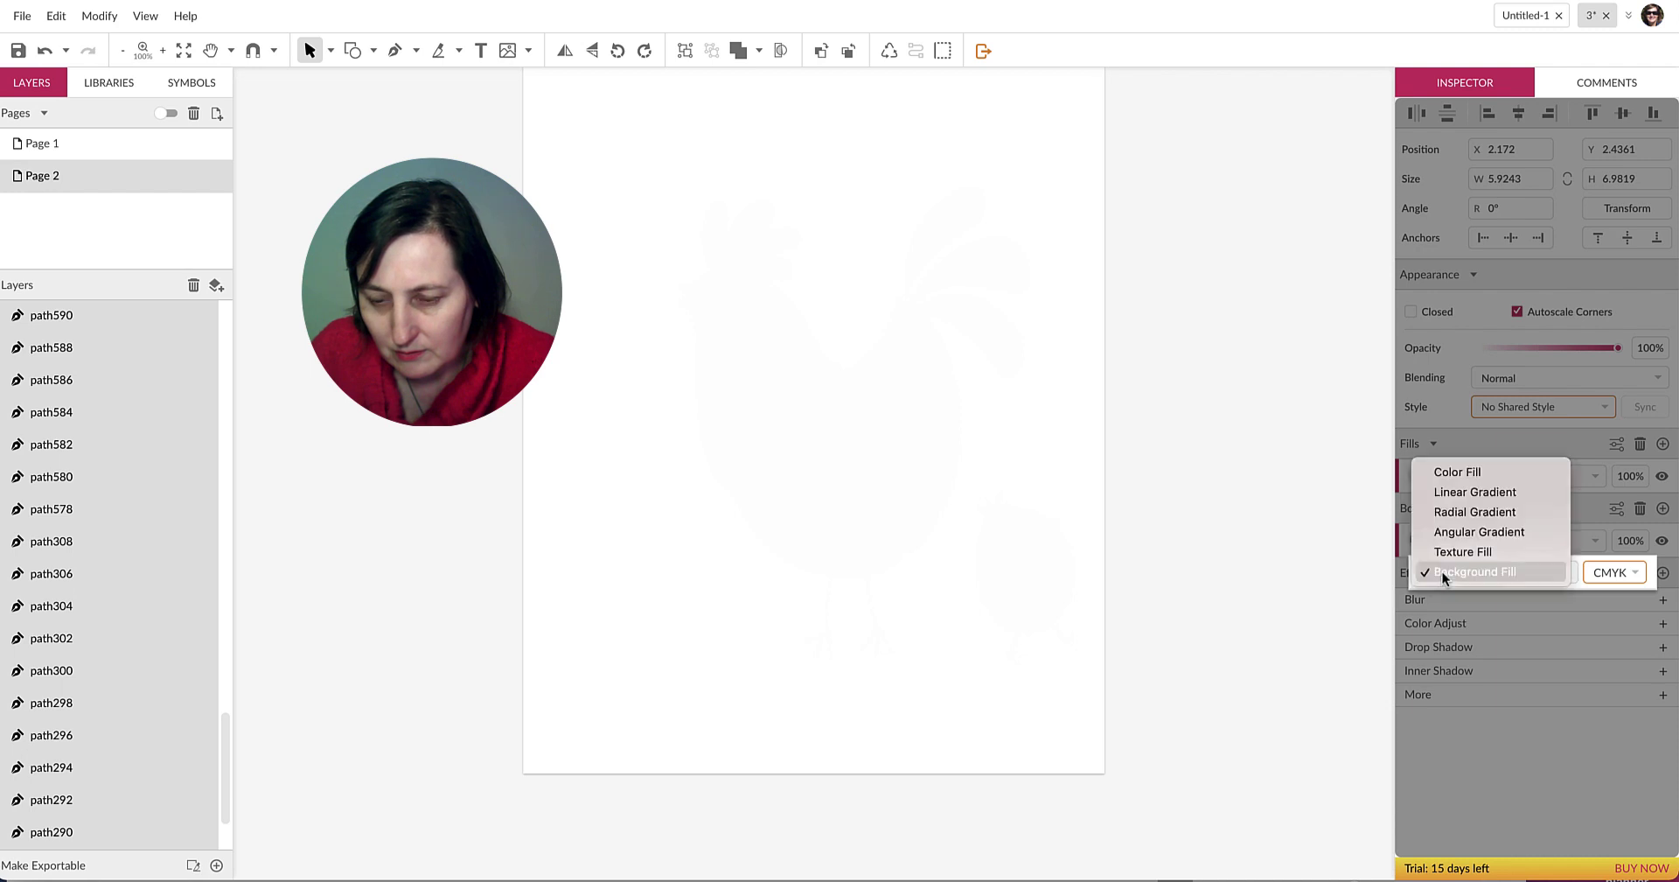
click(1457, 478)
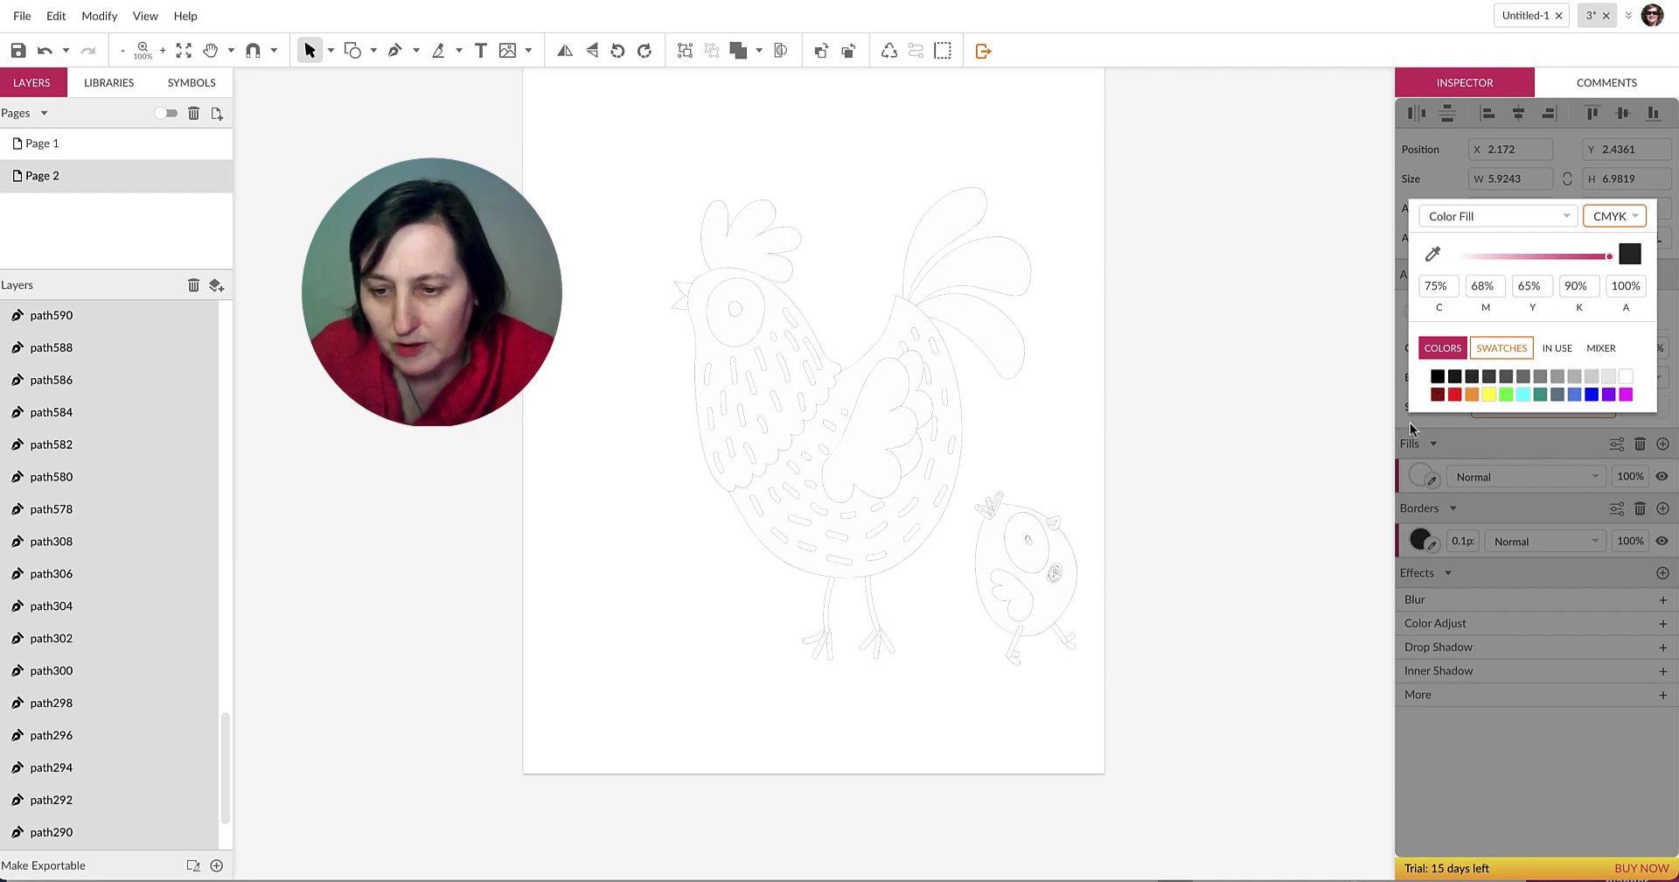
Try a border width of 4 on all the rooster and chick shapes.
click(1463, 546)
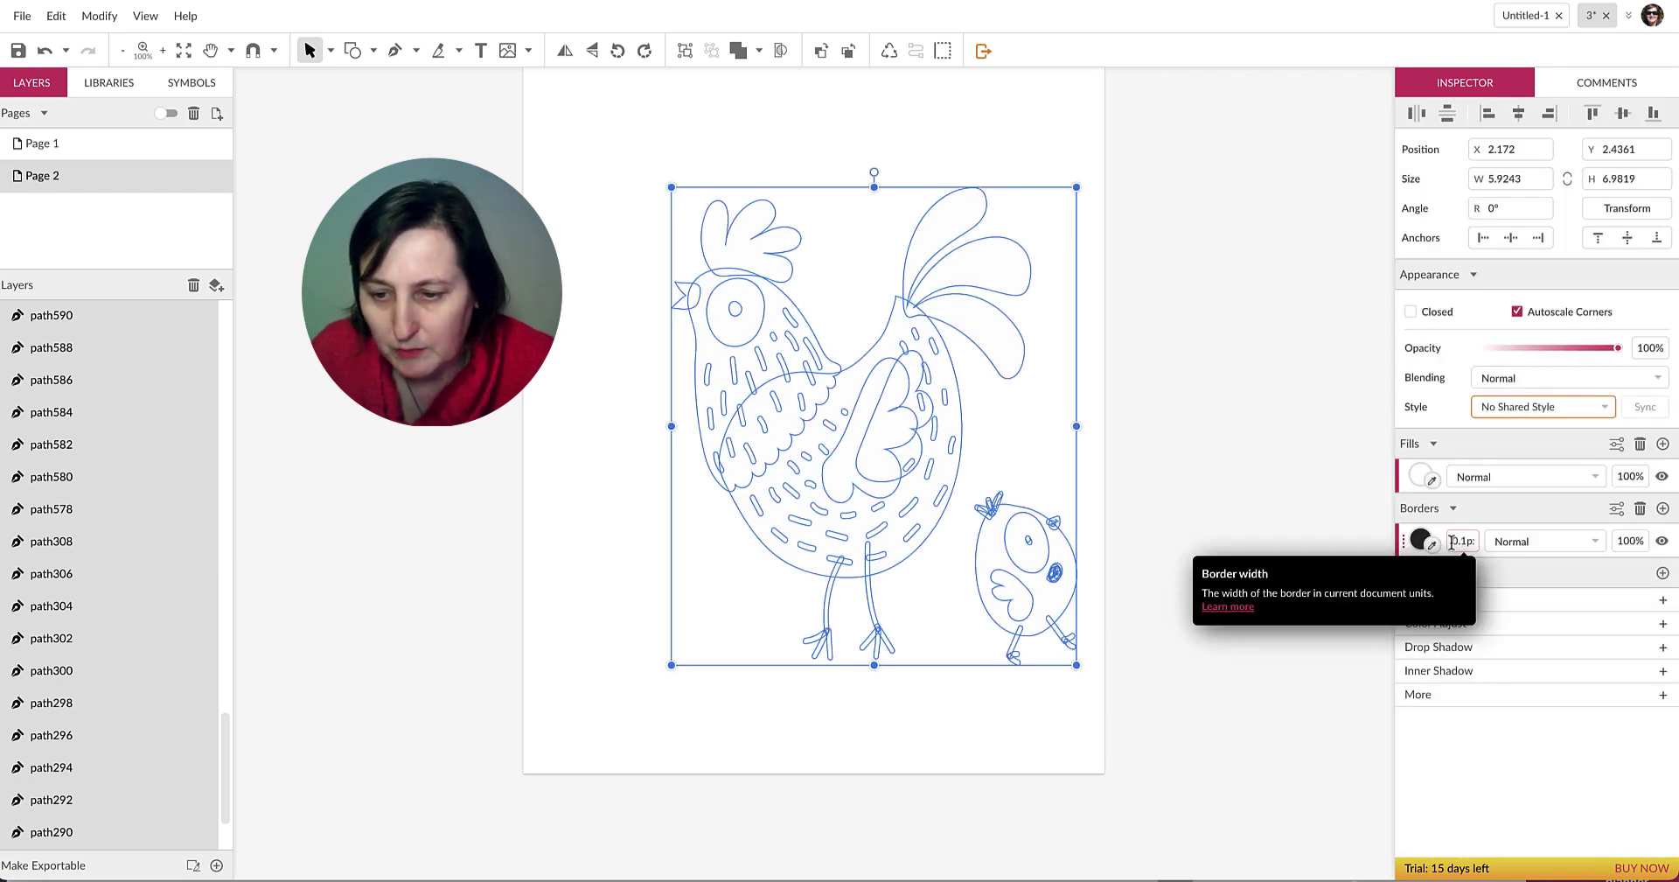
click(1469, 543)
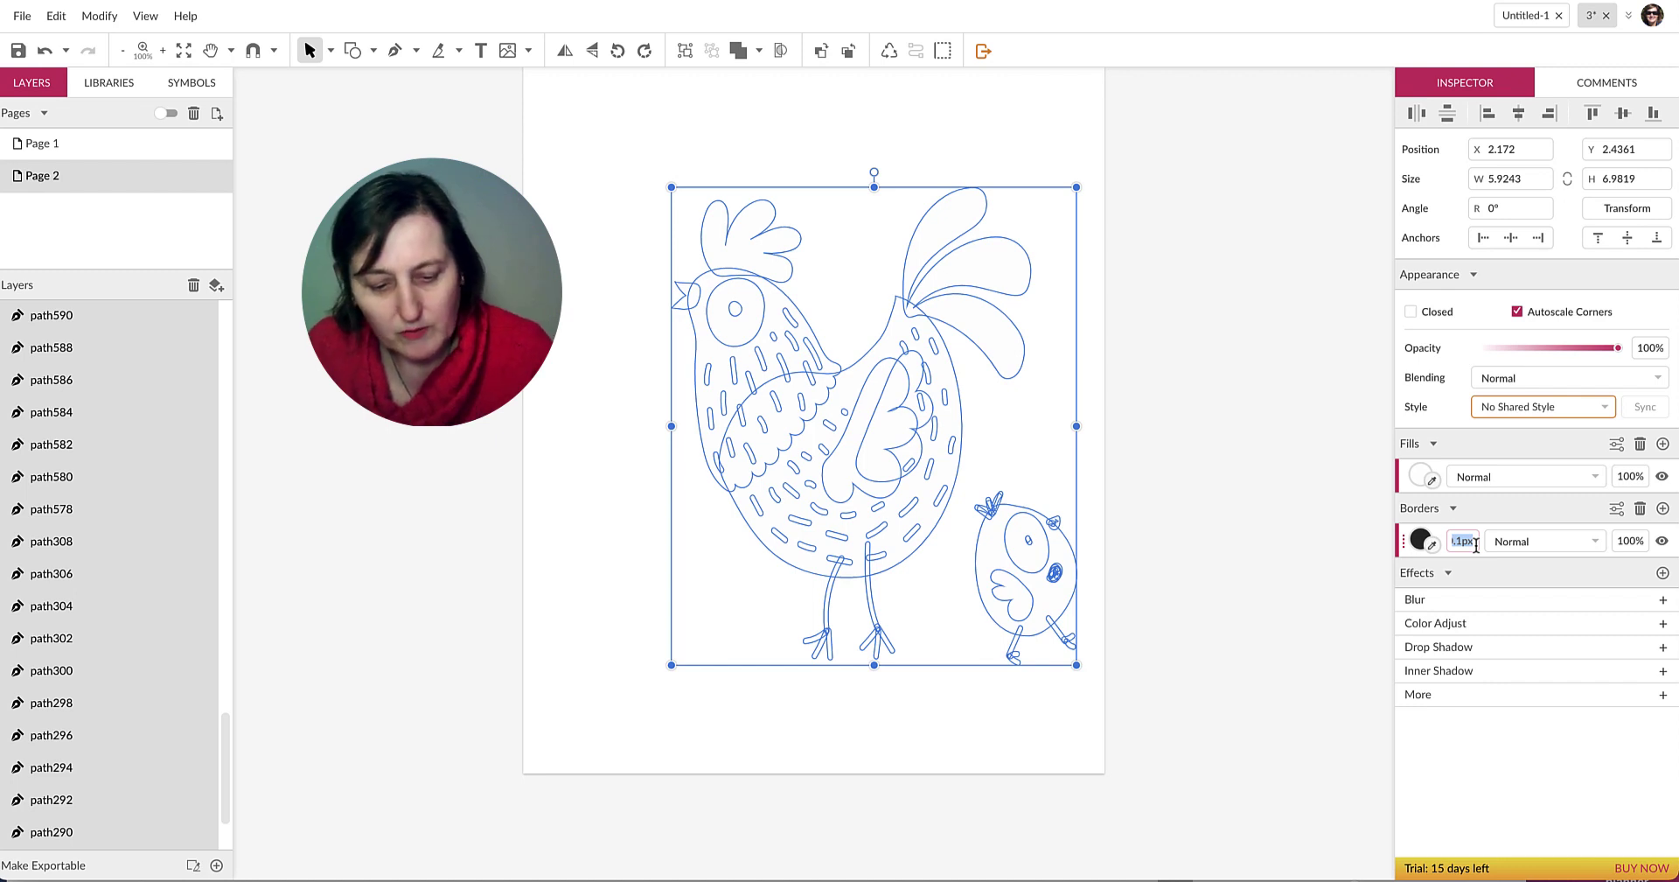
text(4)
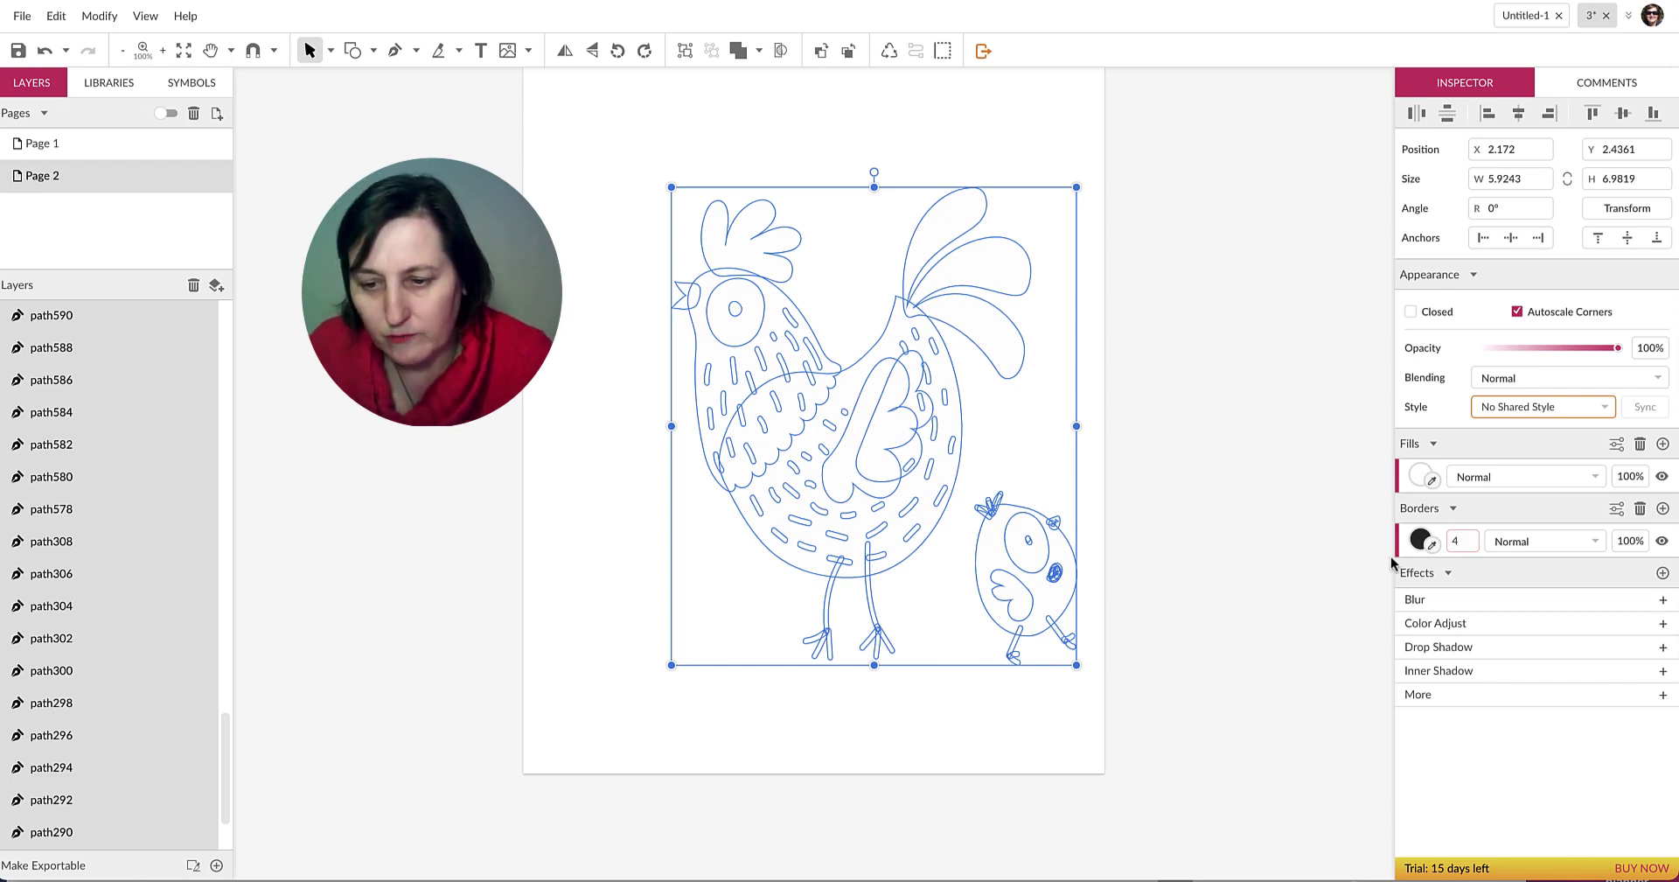
key(Return)
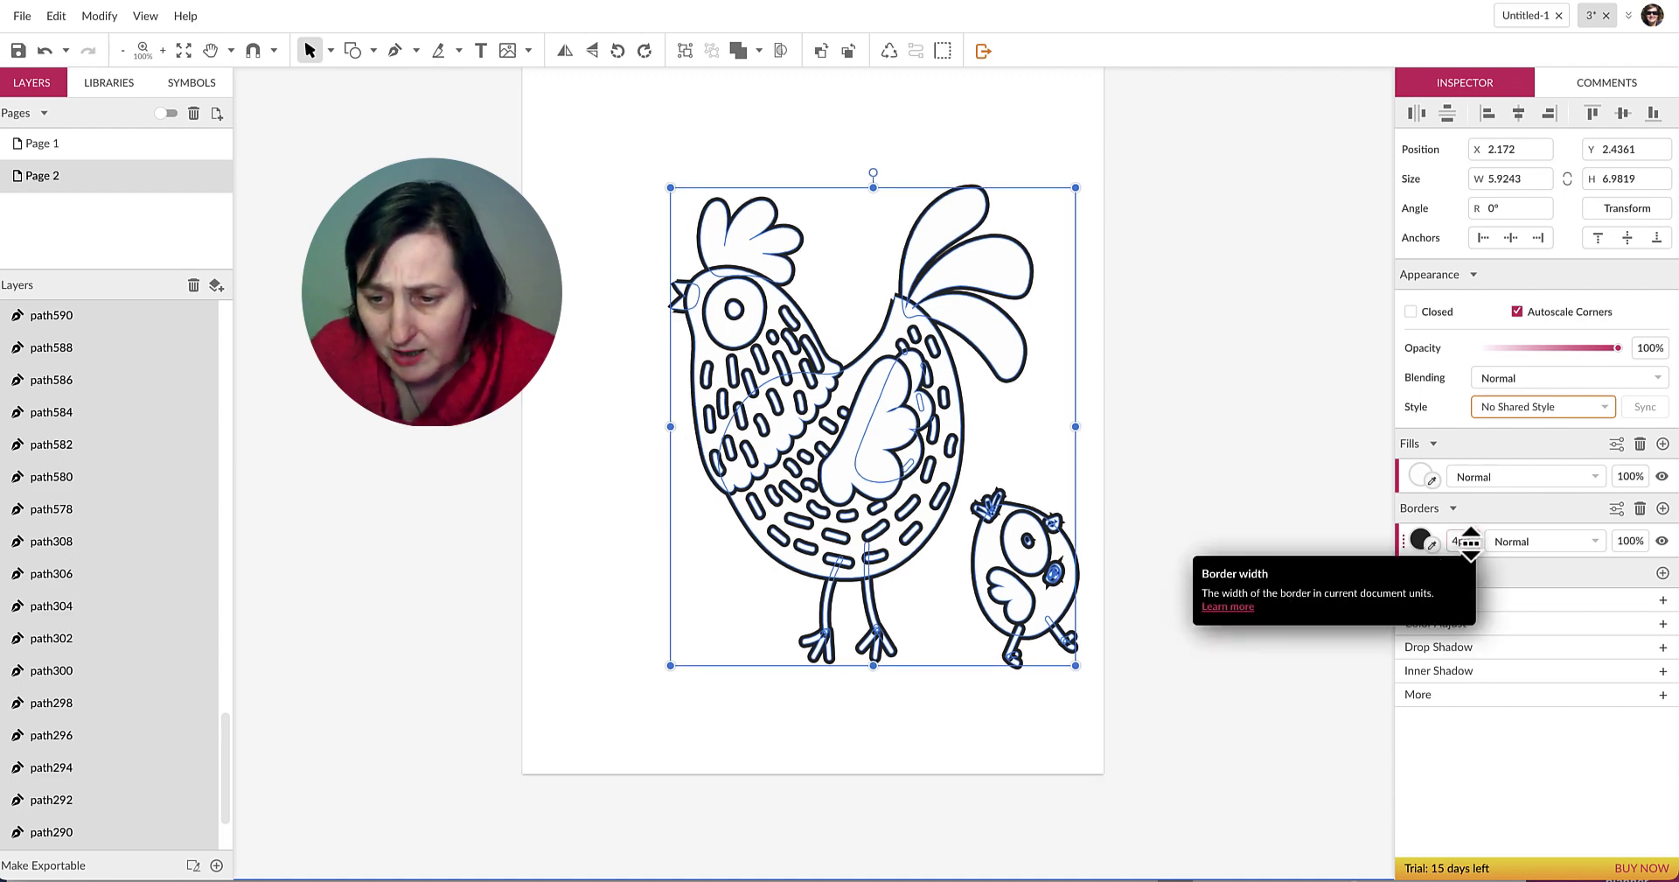
key(ctrl+z)
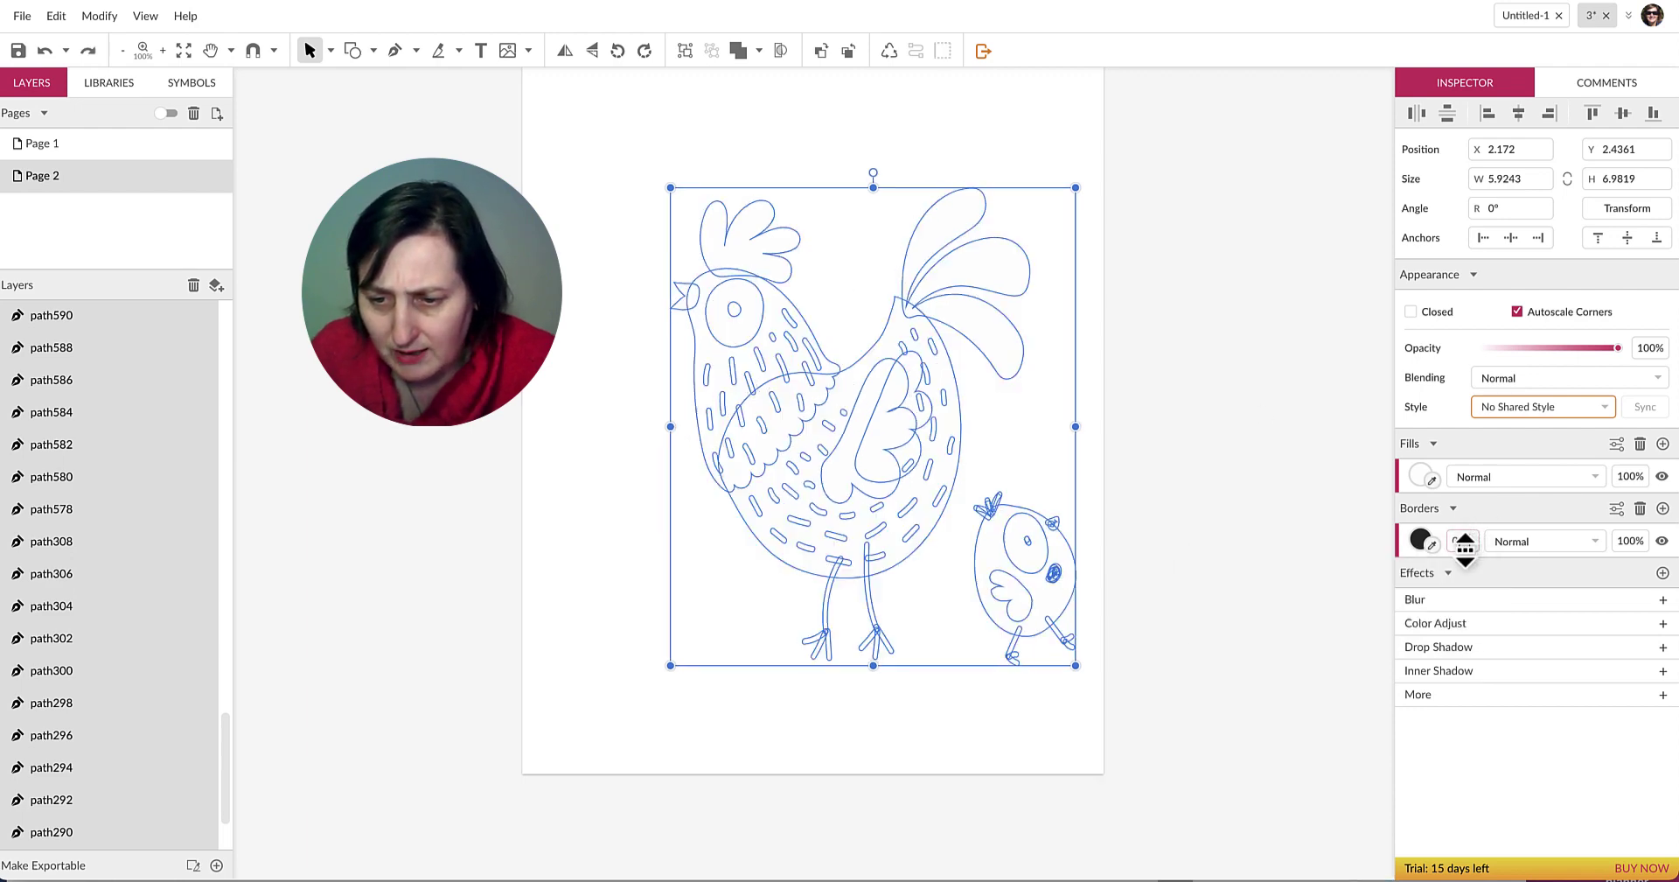
Set the border width of all the rooster and chick shapes to 1 px.
scroll(1466, 542, up, 2)
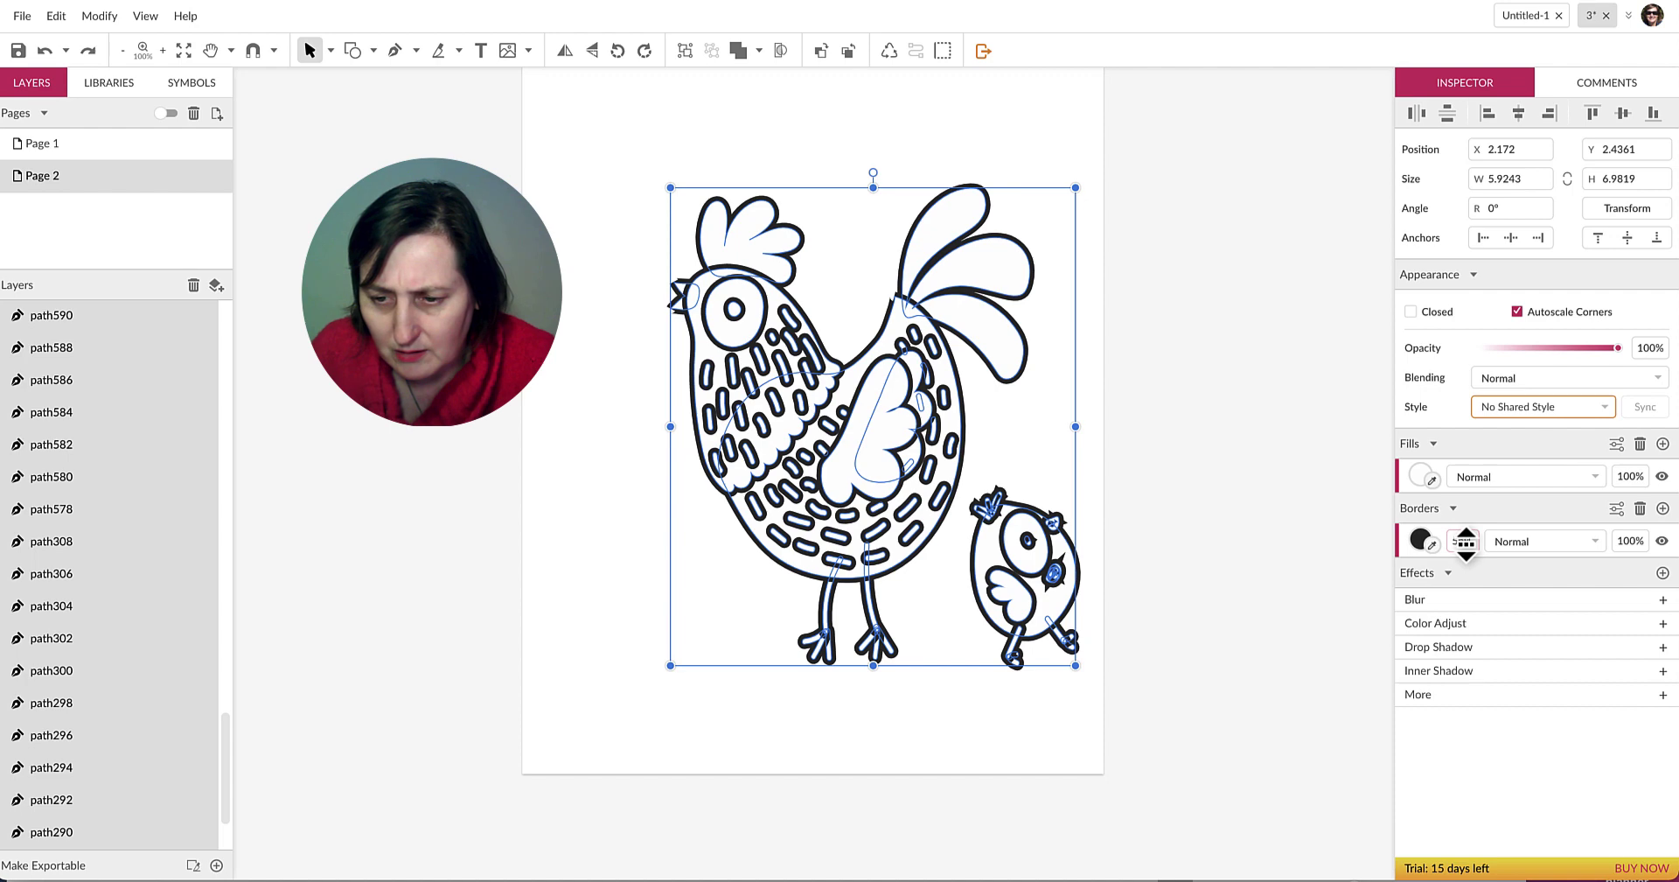
scroll(1466, 542, down, 3)
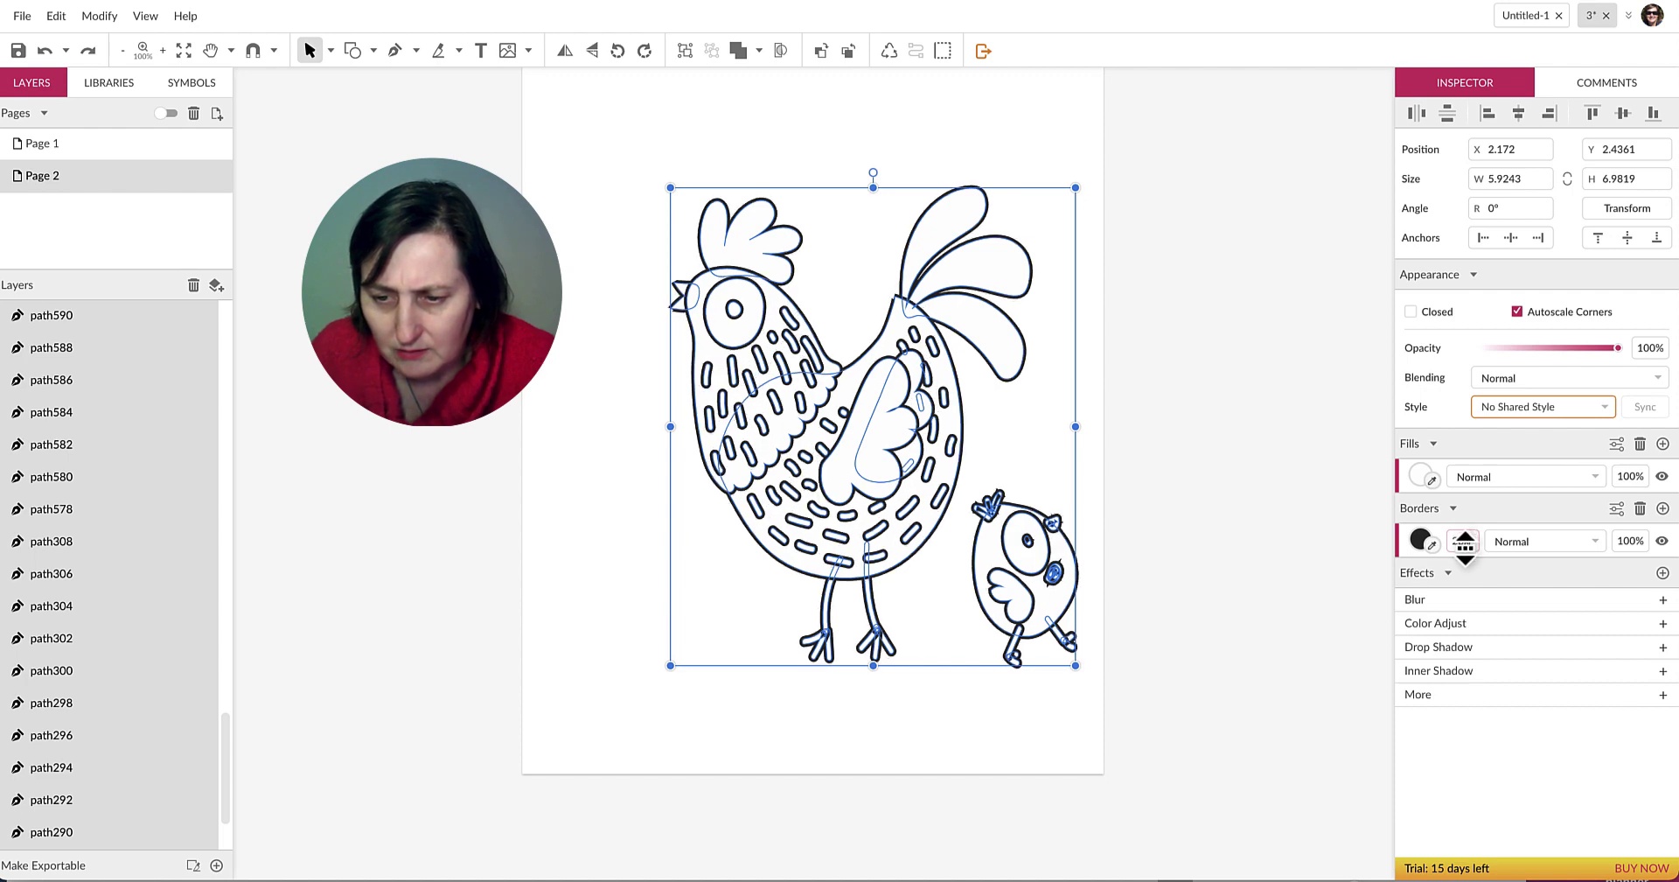
scroll(1466, 543, up, 1)
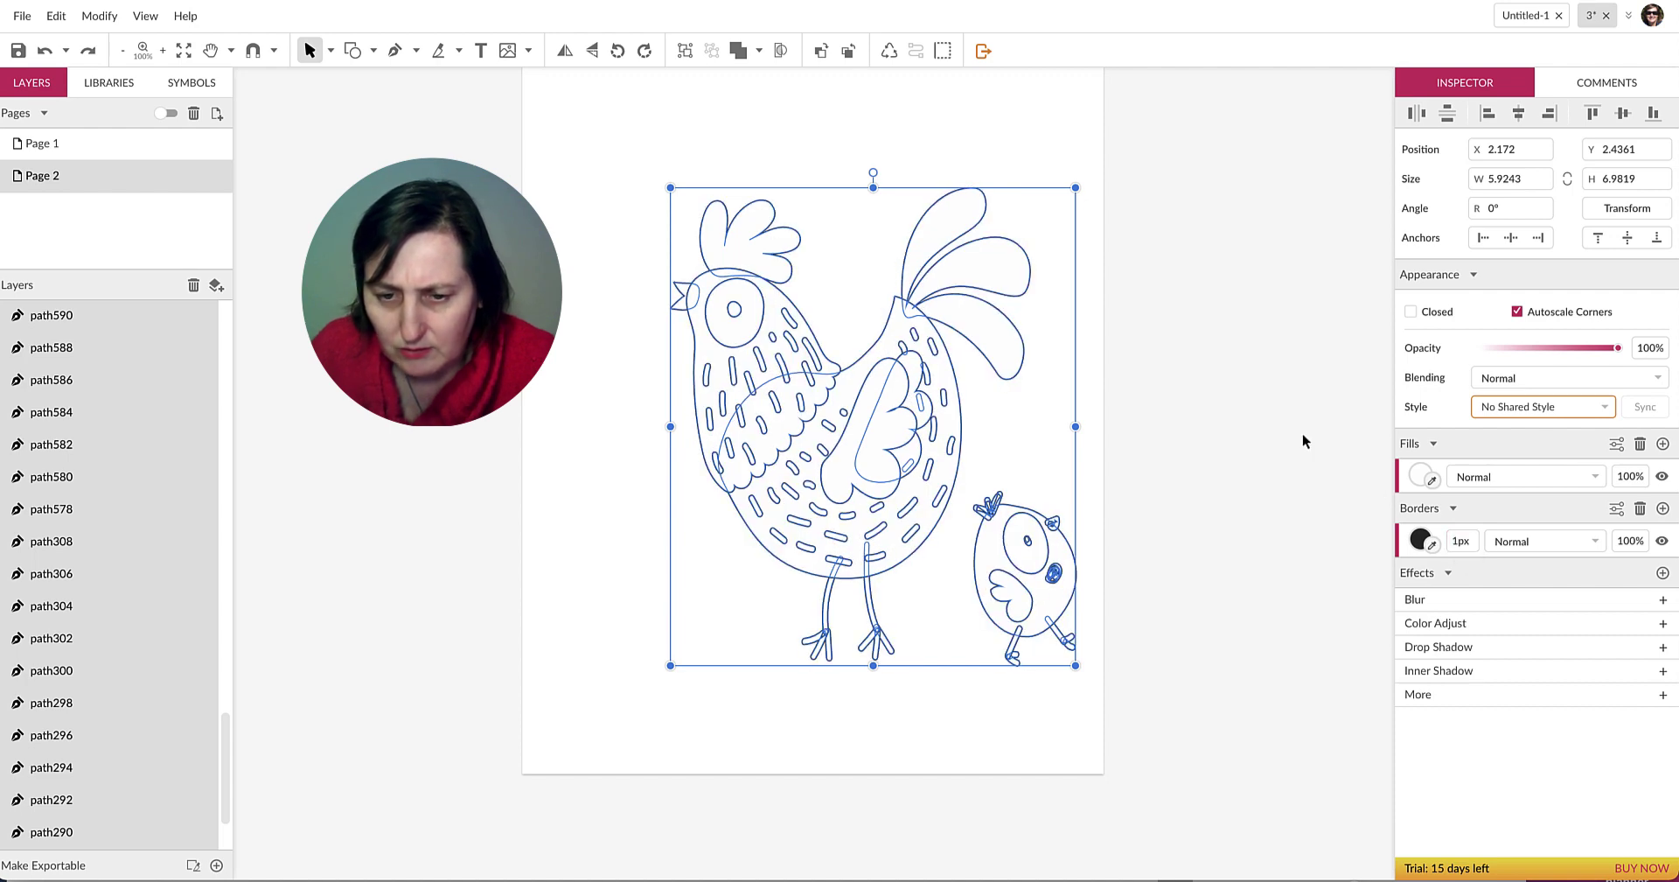
click(1231, 391)
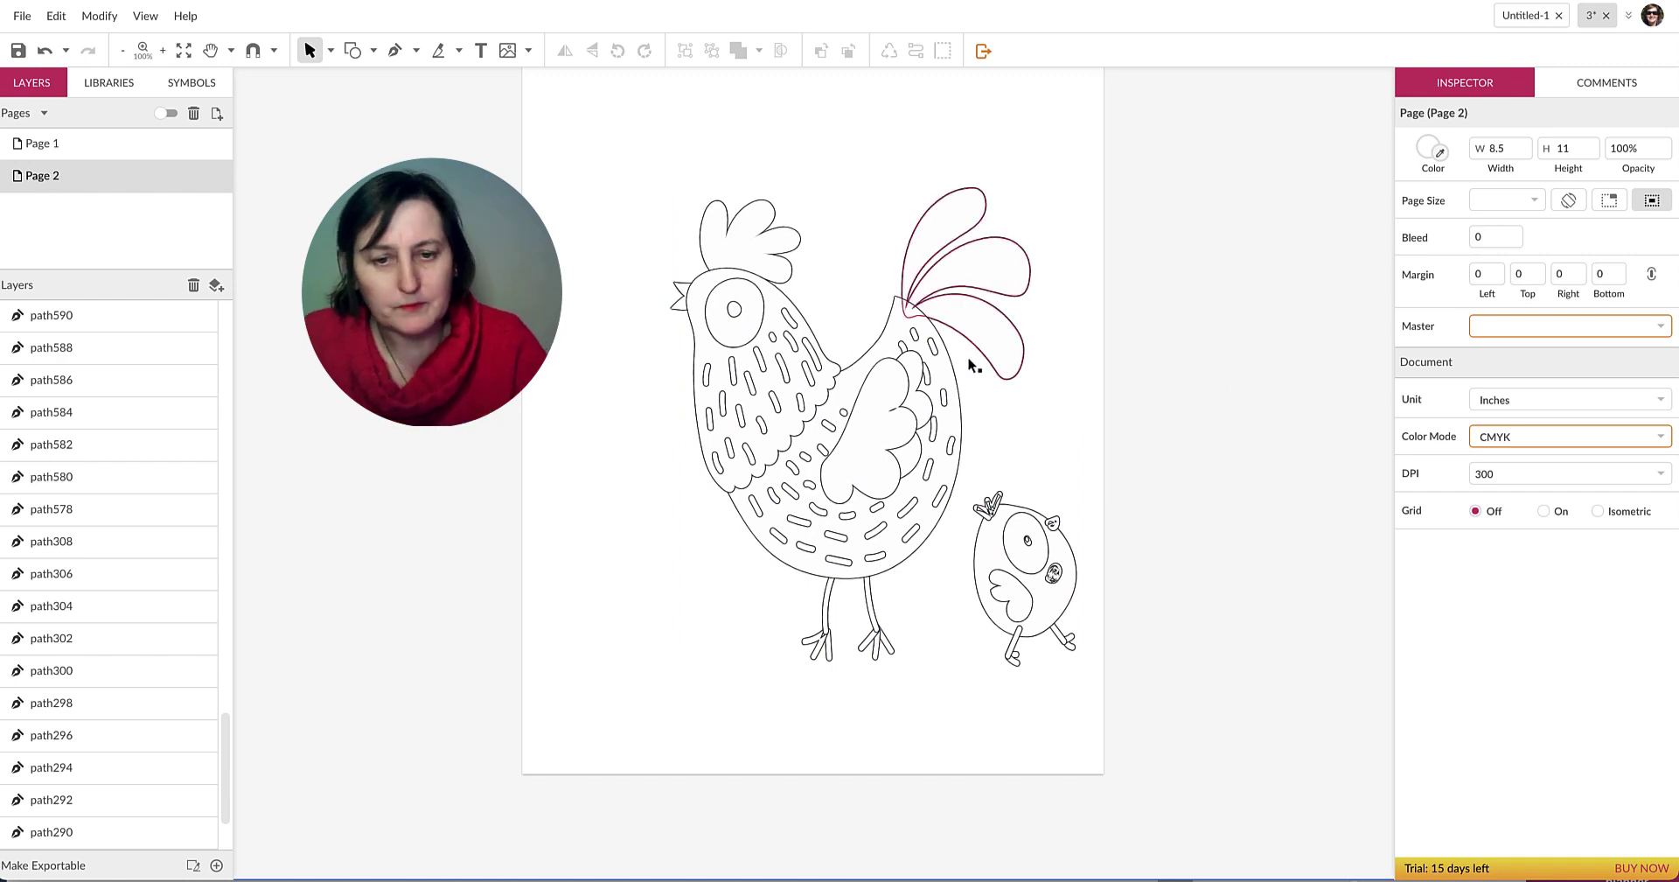
Fill the pupil of the rooster's eye with black.
drag(629, 182, 1084, 681)
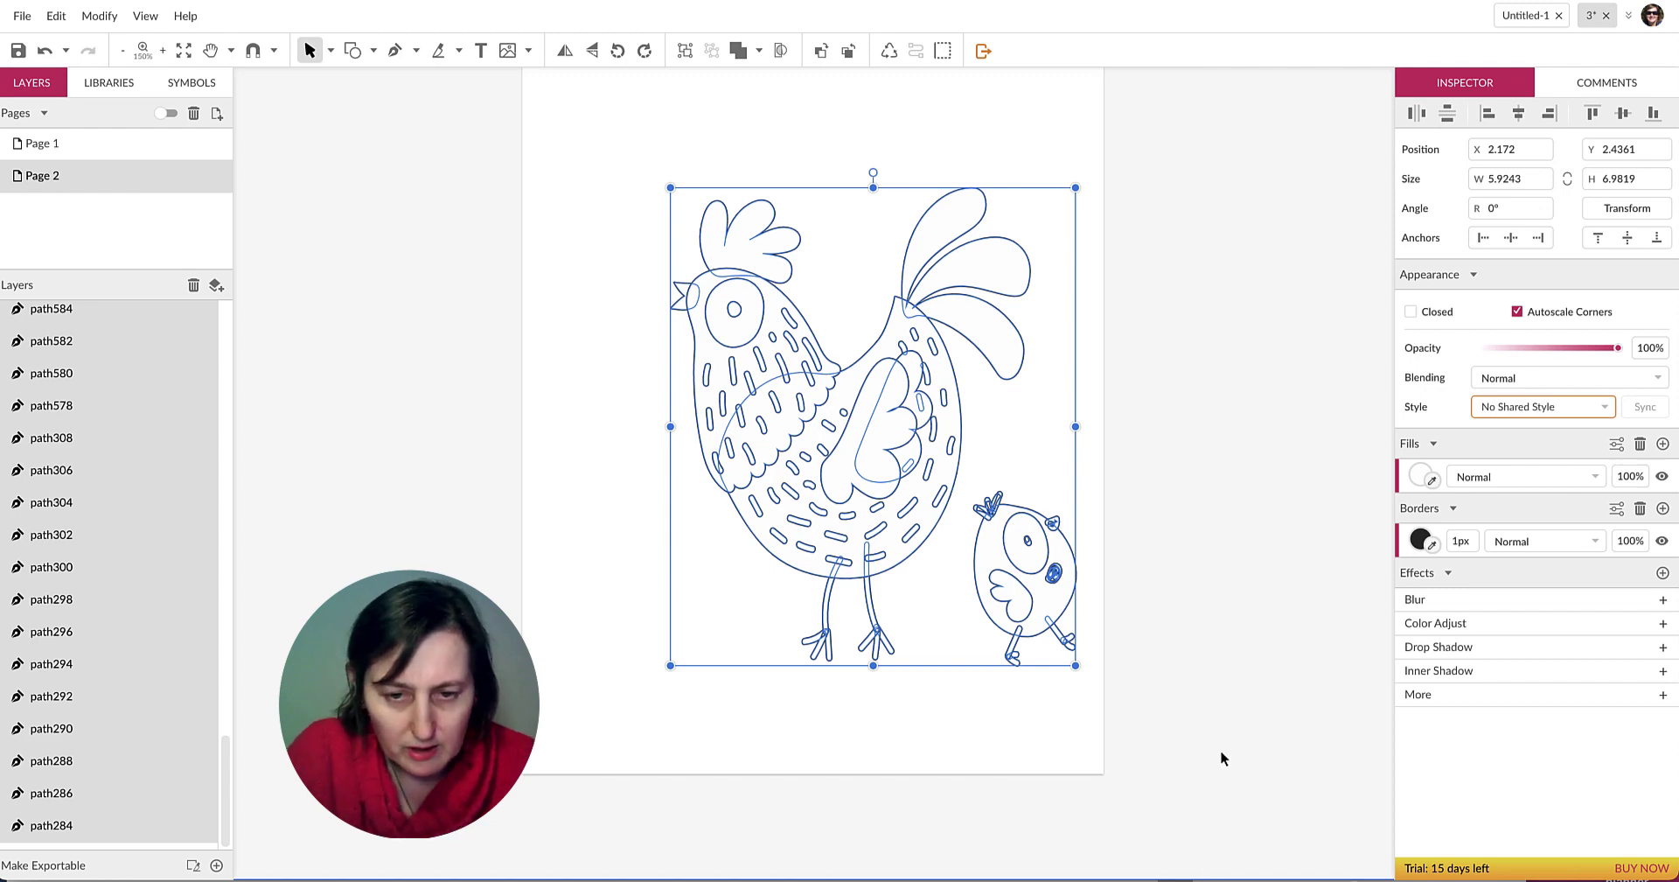
key(ctrl+plus)
click(1263, 423)
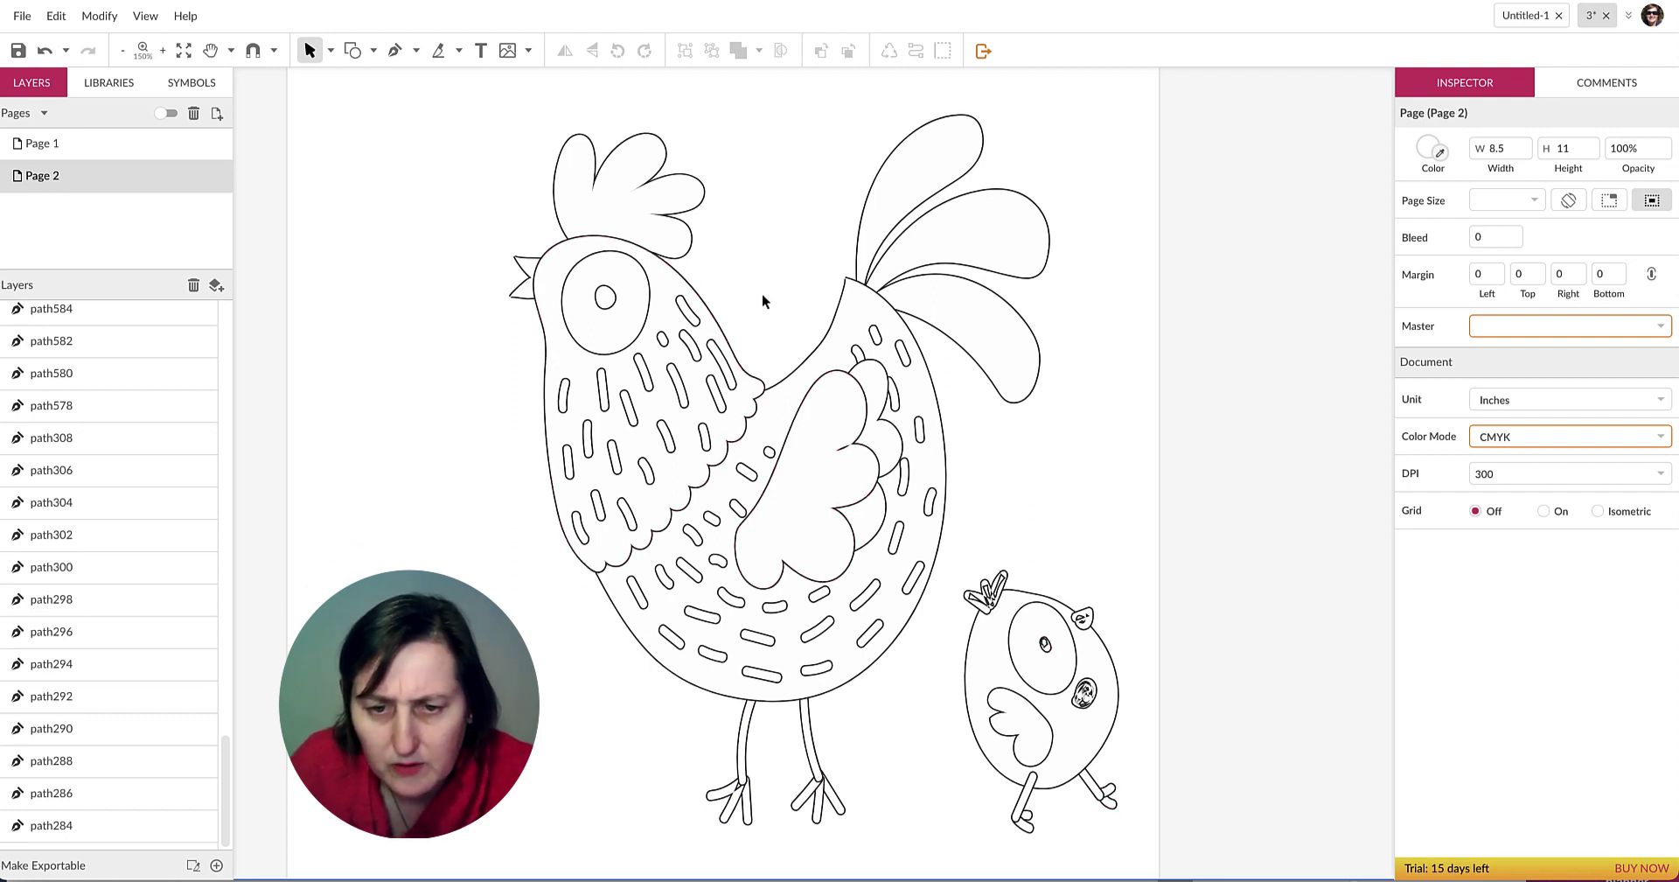
click(606, 298)
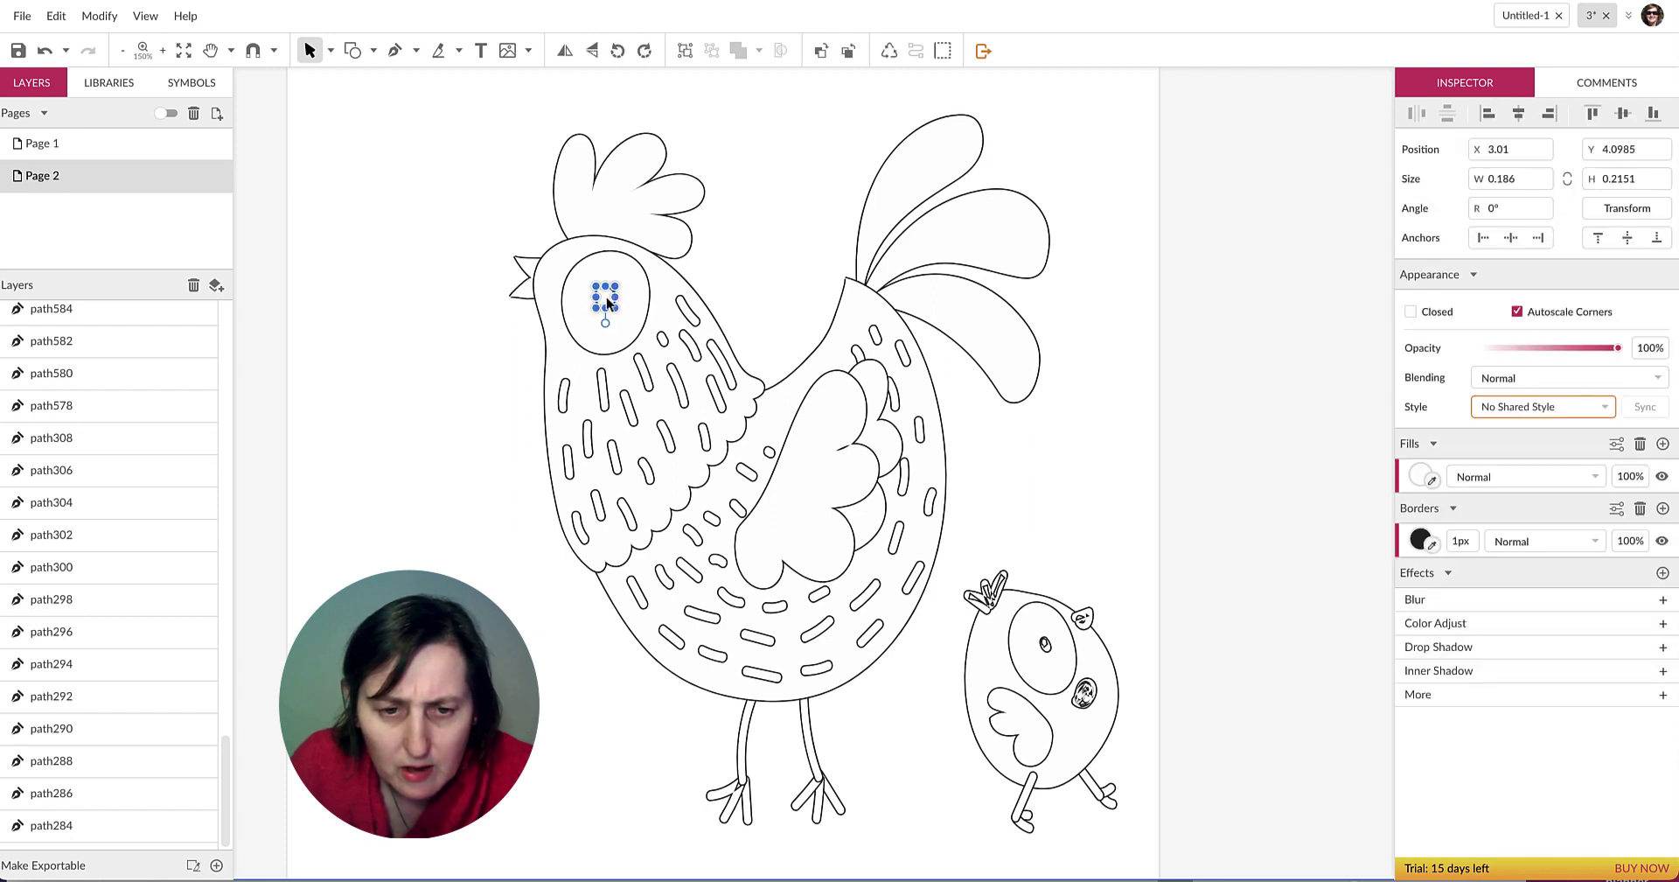
click(1424, 476)
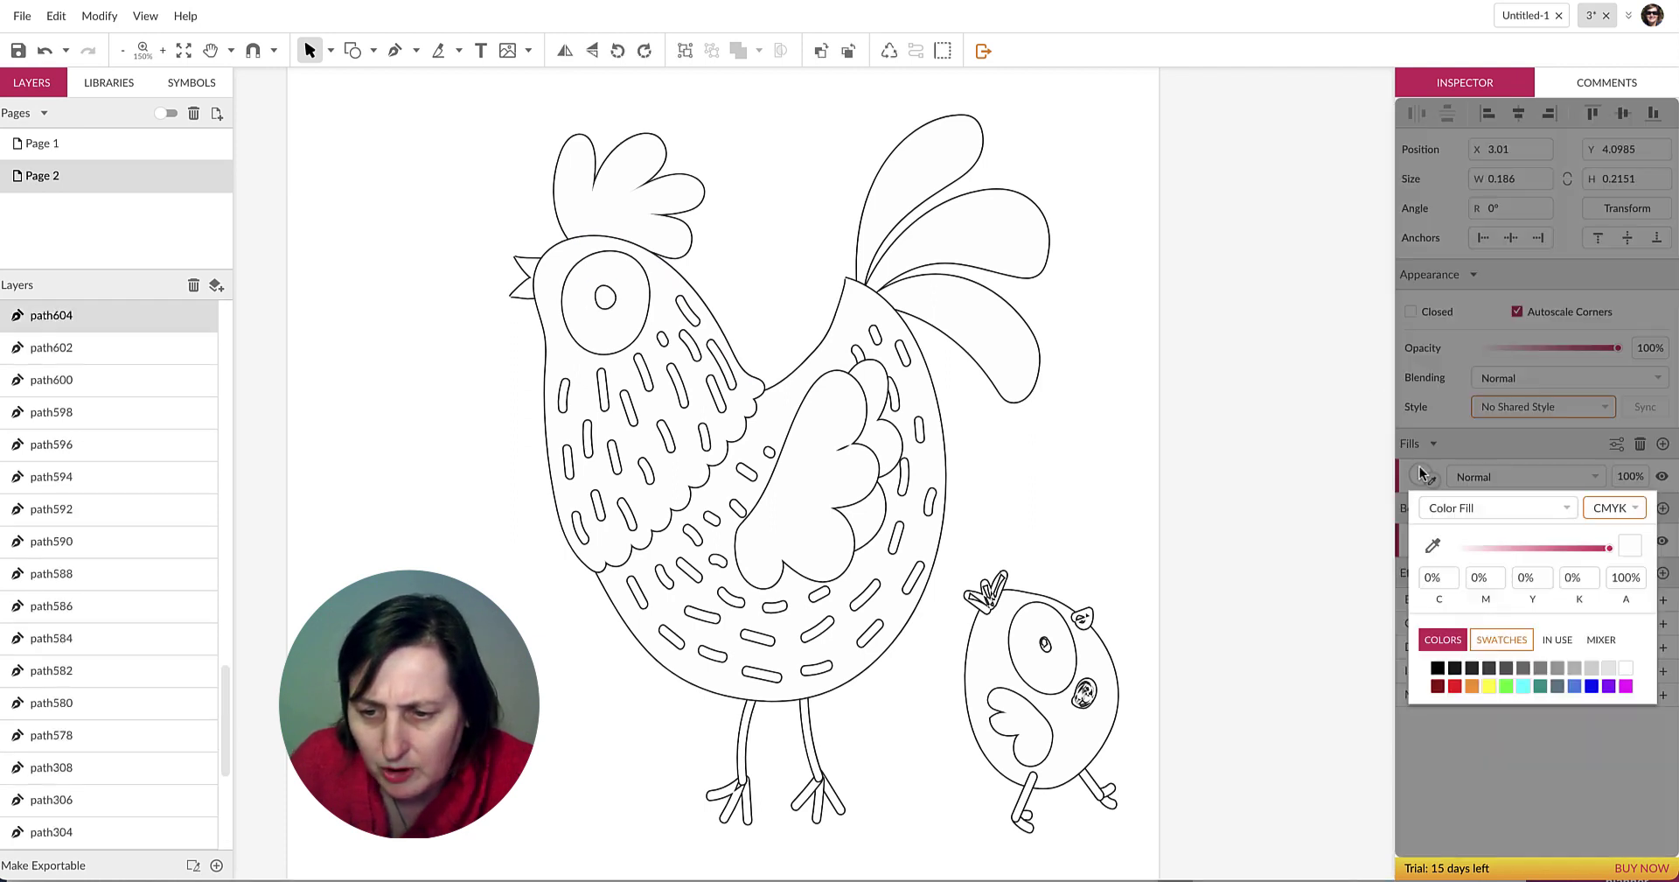
click(1438, 667)
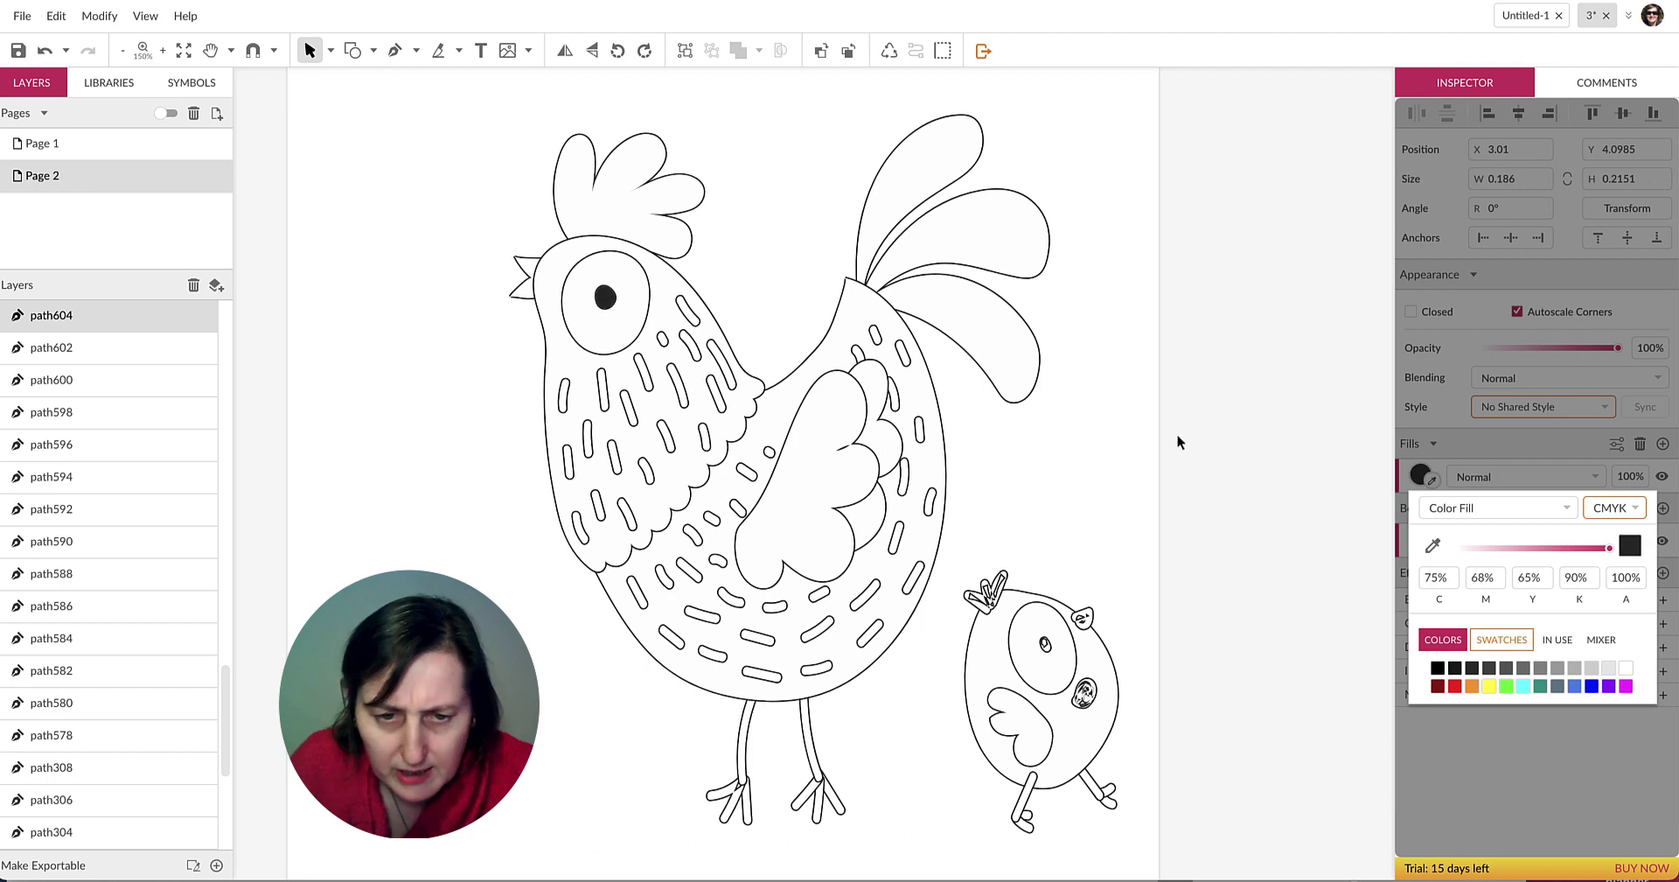
click(1179, 432)
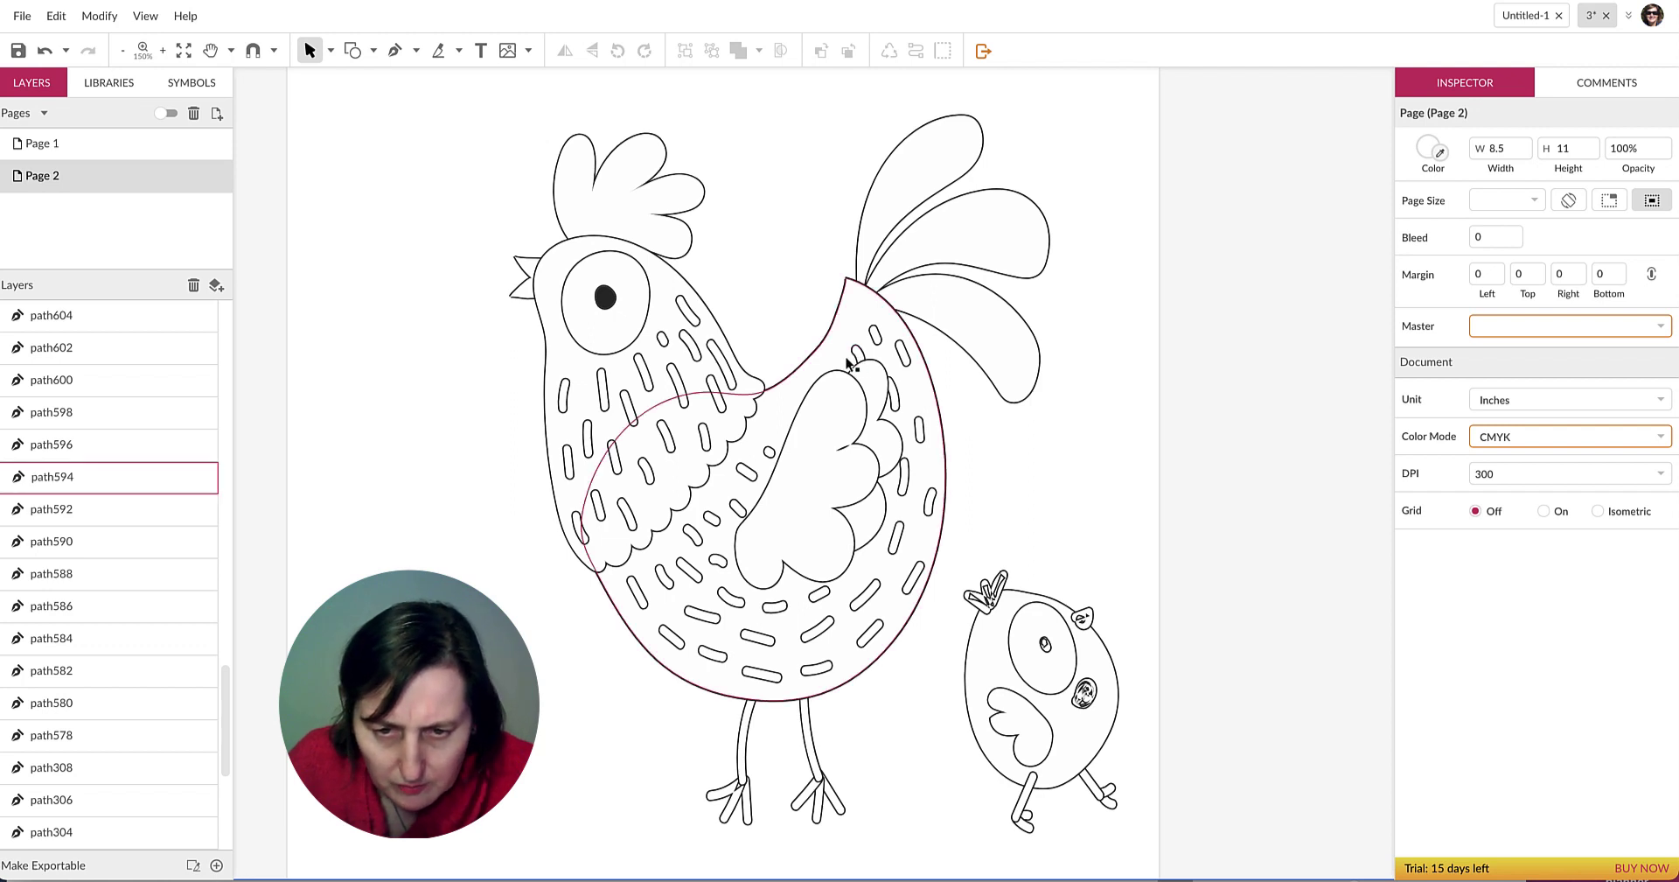
Dismiss the cloud save prompt and unite the rooster's leg farther from the chick with its toe pieces into one compound shape.
scroll(822, 642, down, 3)
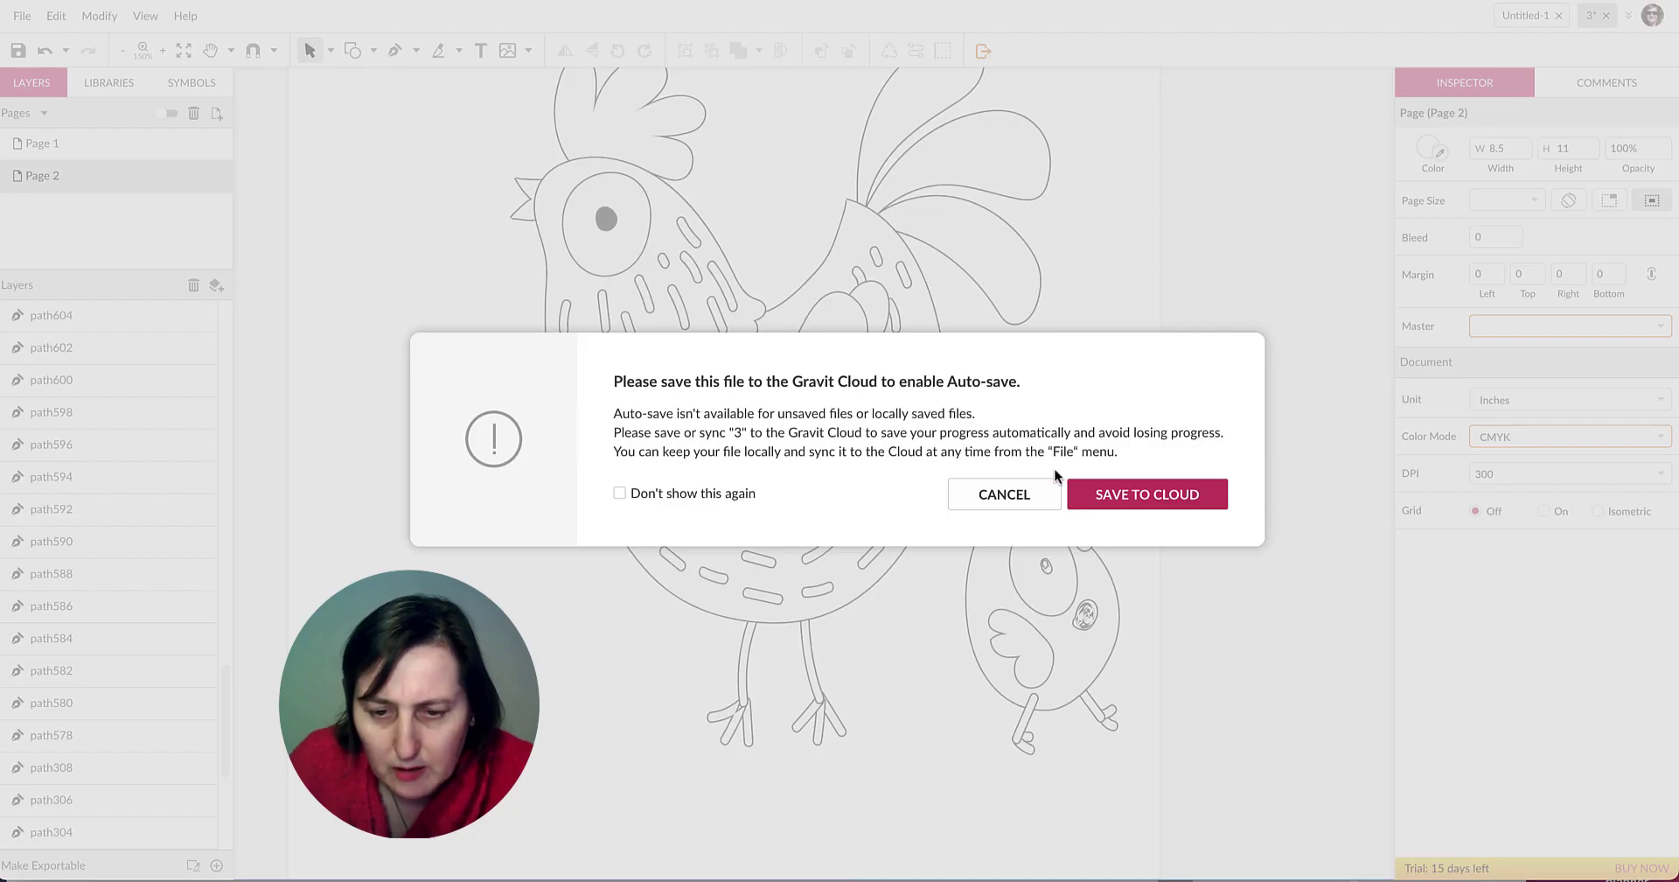
click(1028, 490)
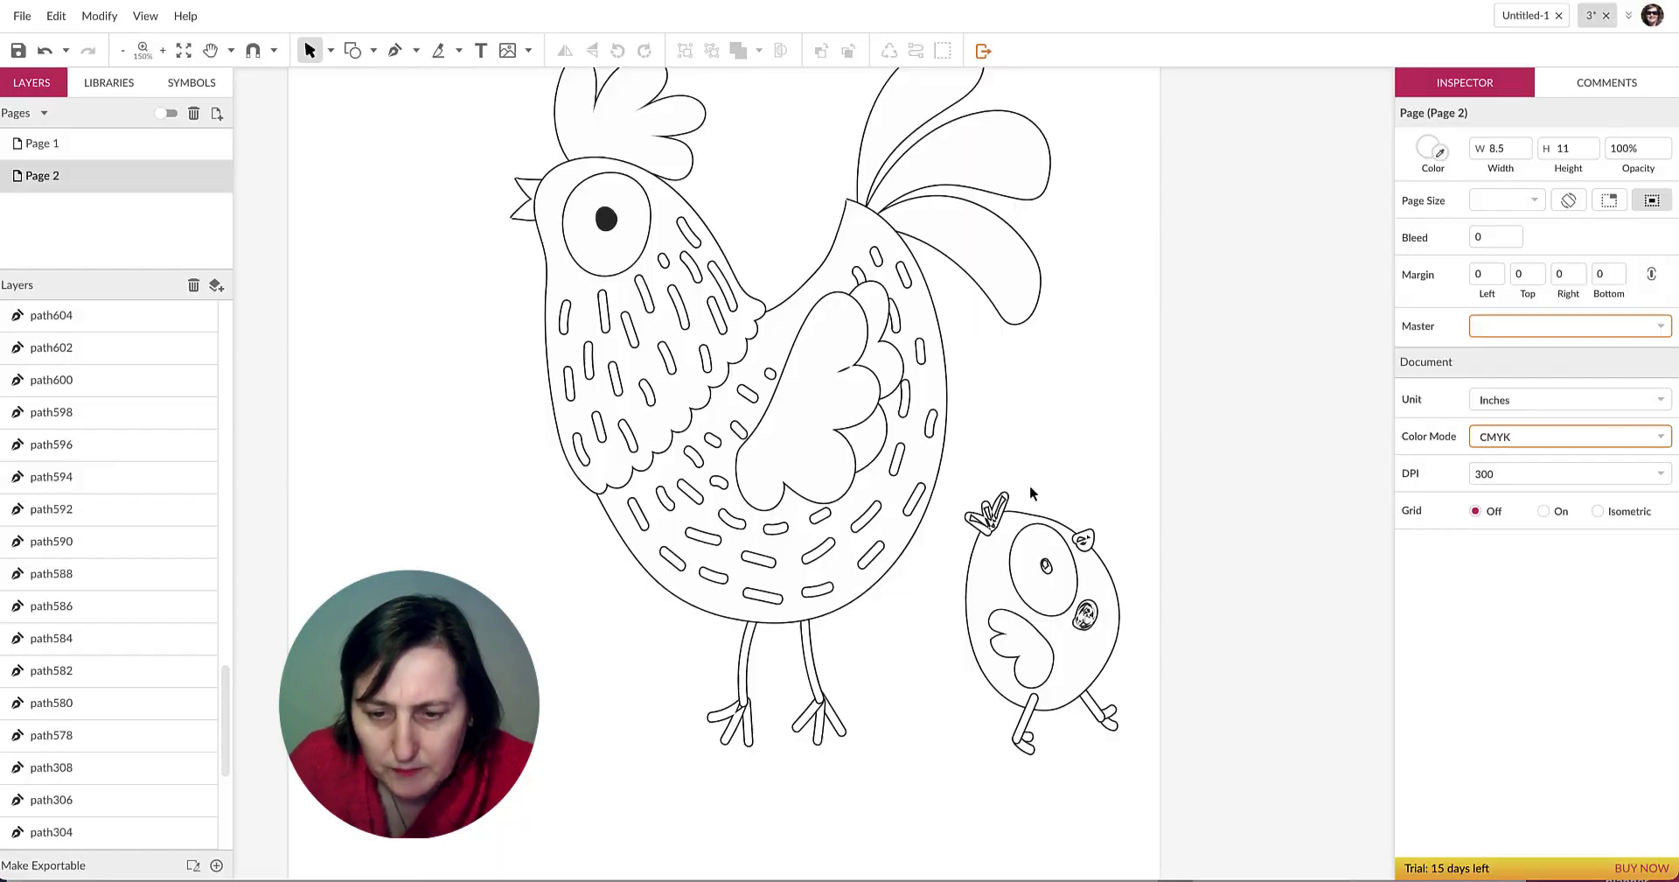
click(750, 648)
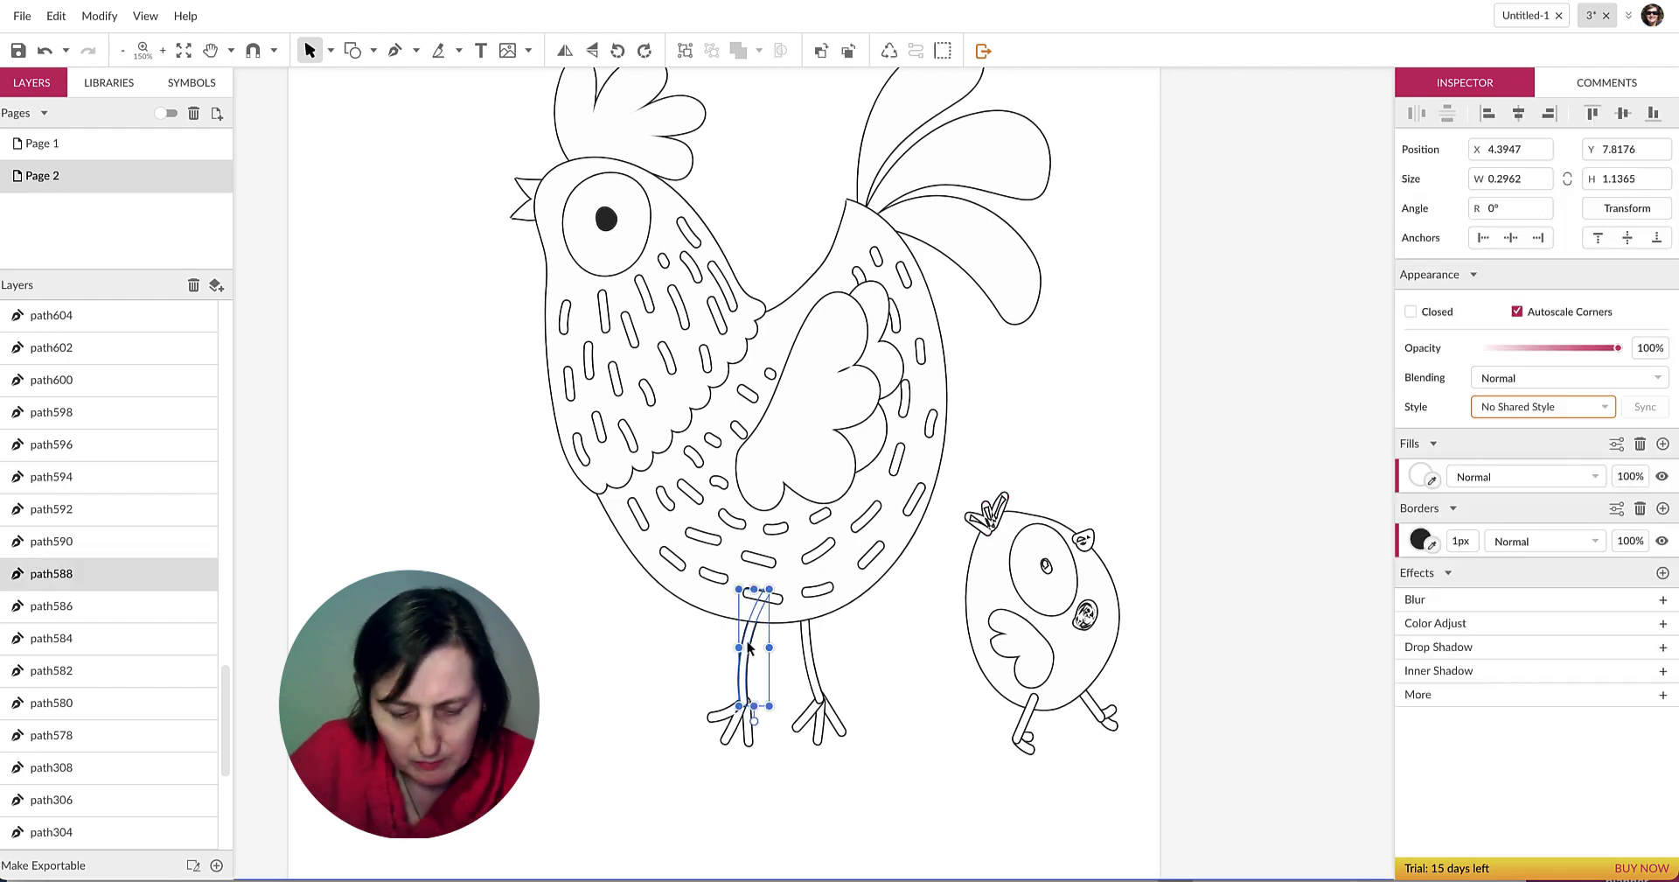
key(ctrl+plus)
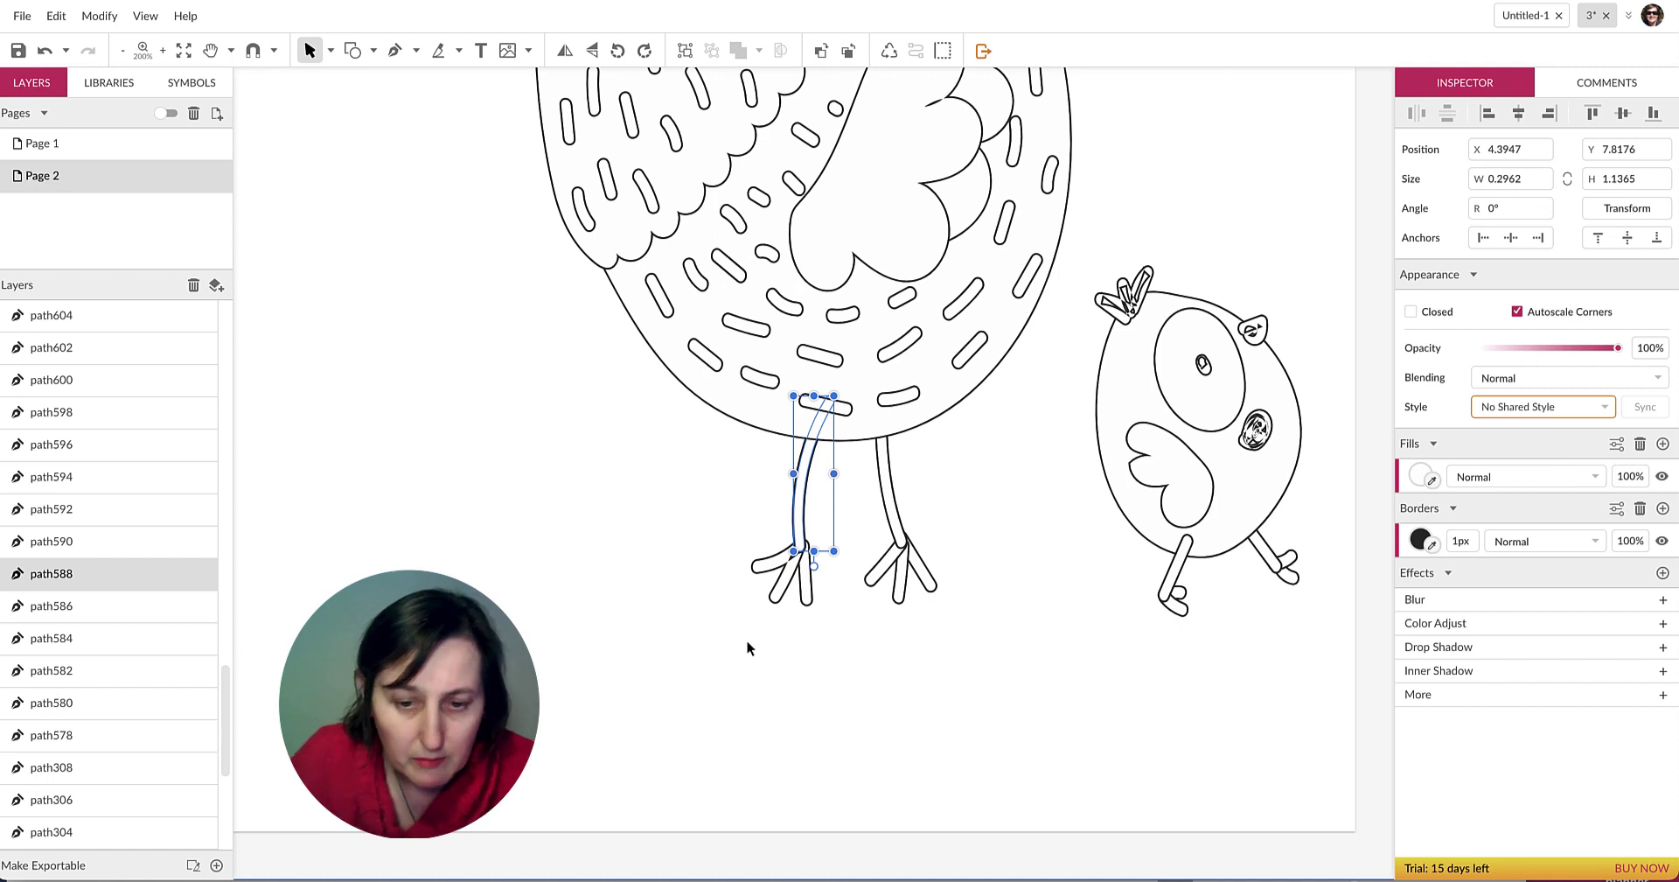
shift+click(781, 566)
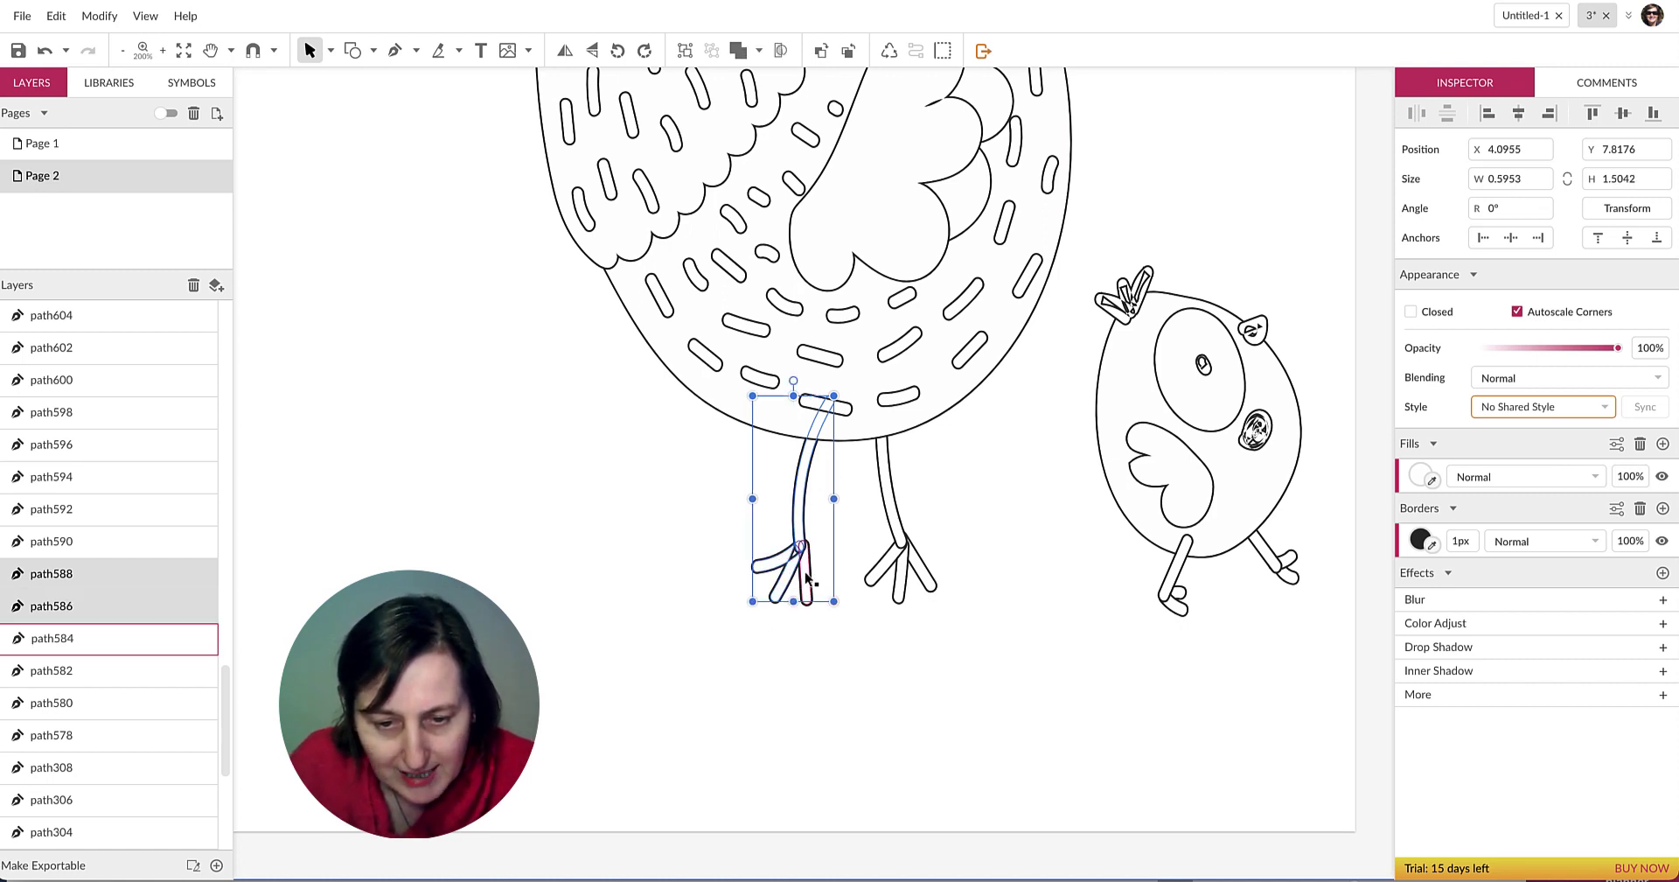
shift+click(808, 578)
shift+click(796, 563)
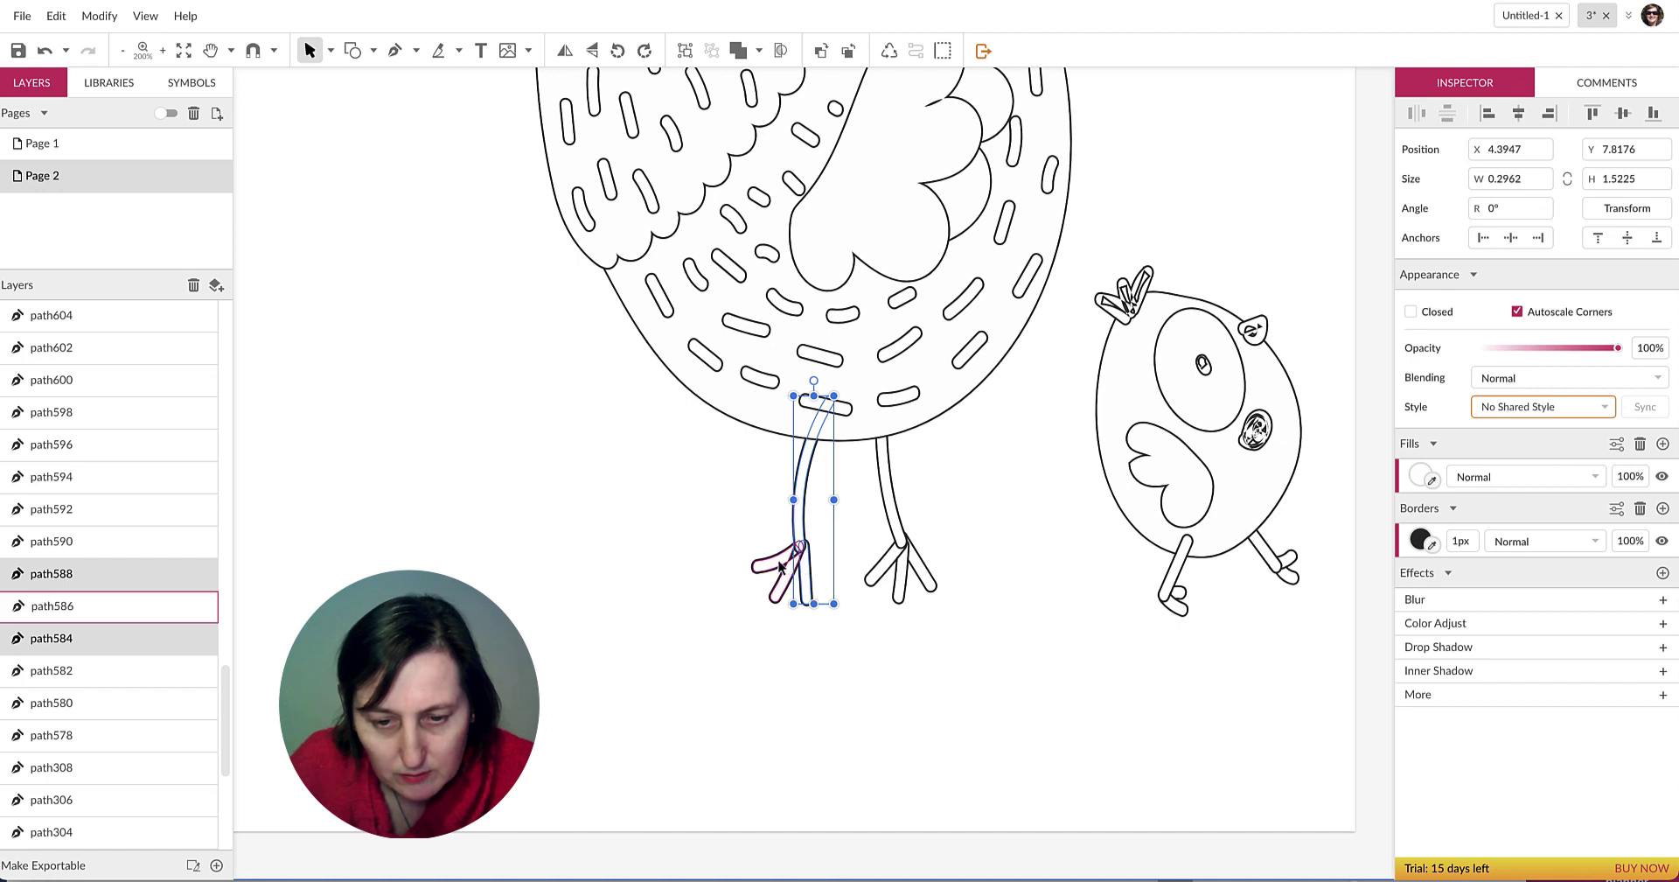
shift+click(779, 569)
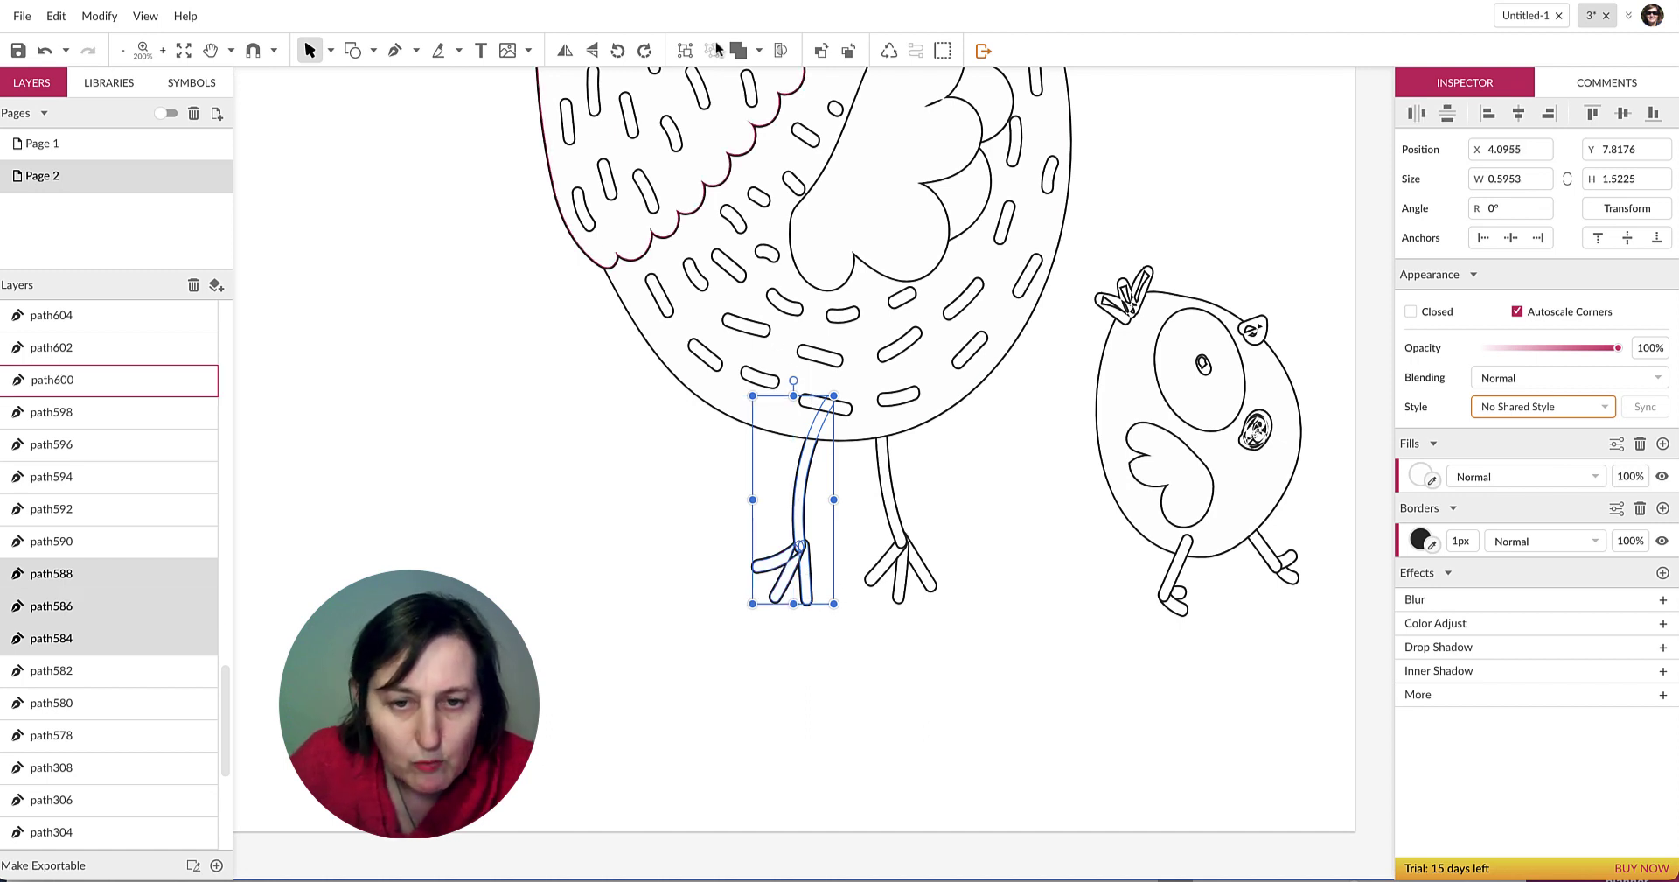
click(759, 52)
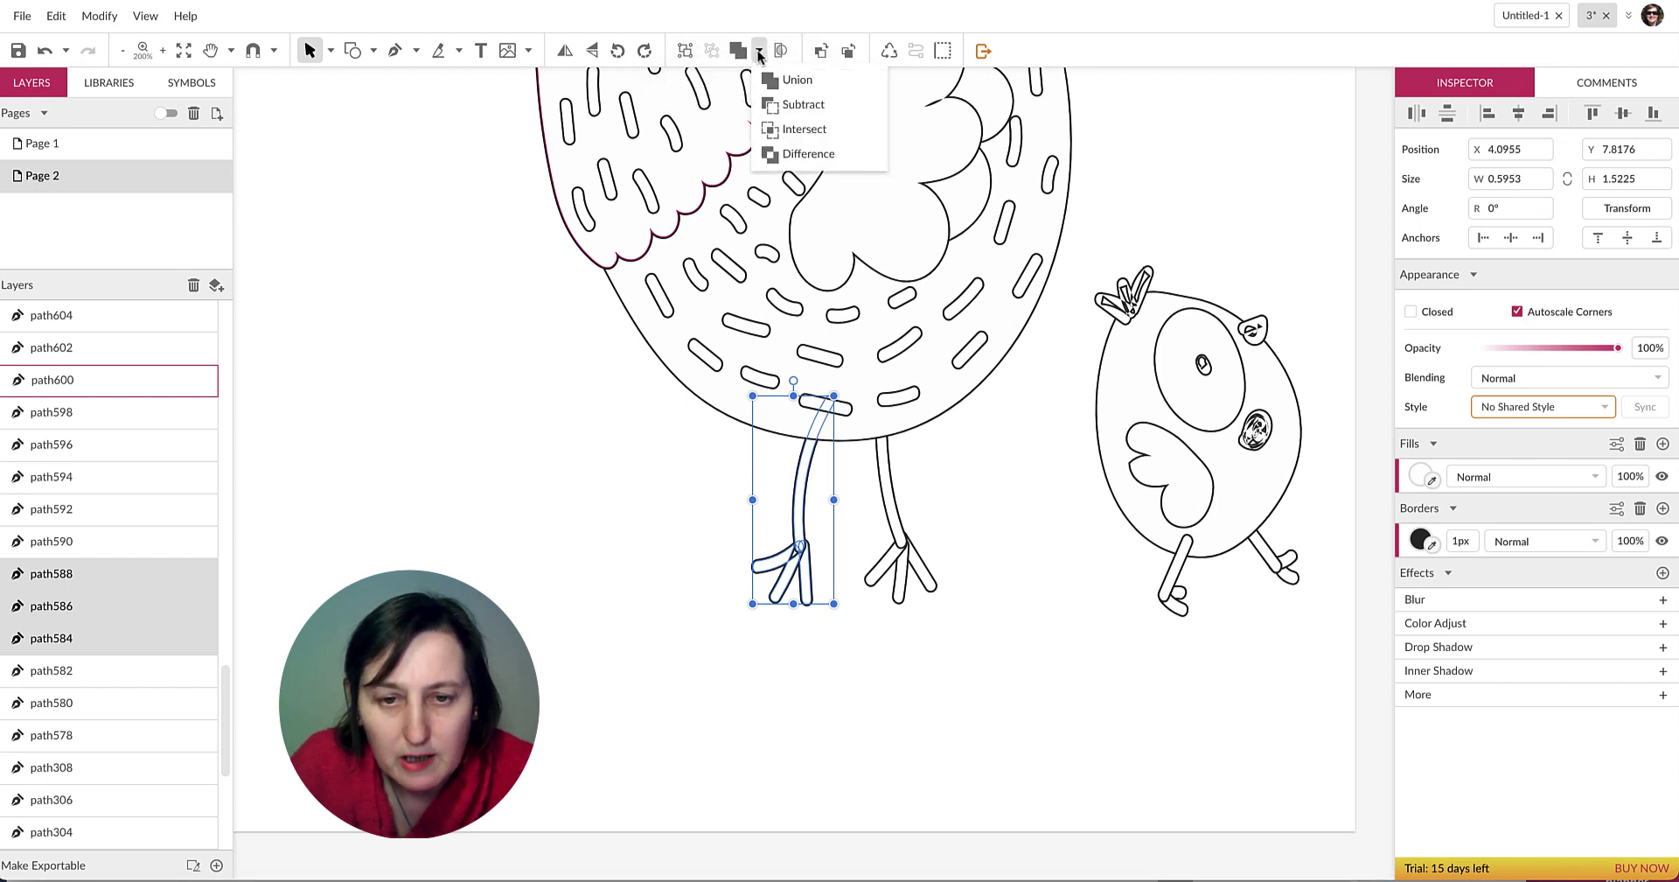
click(796, 80)
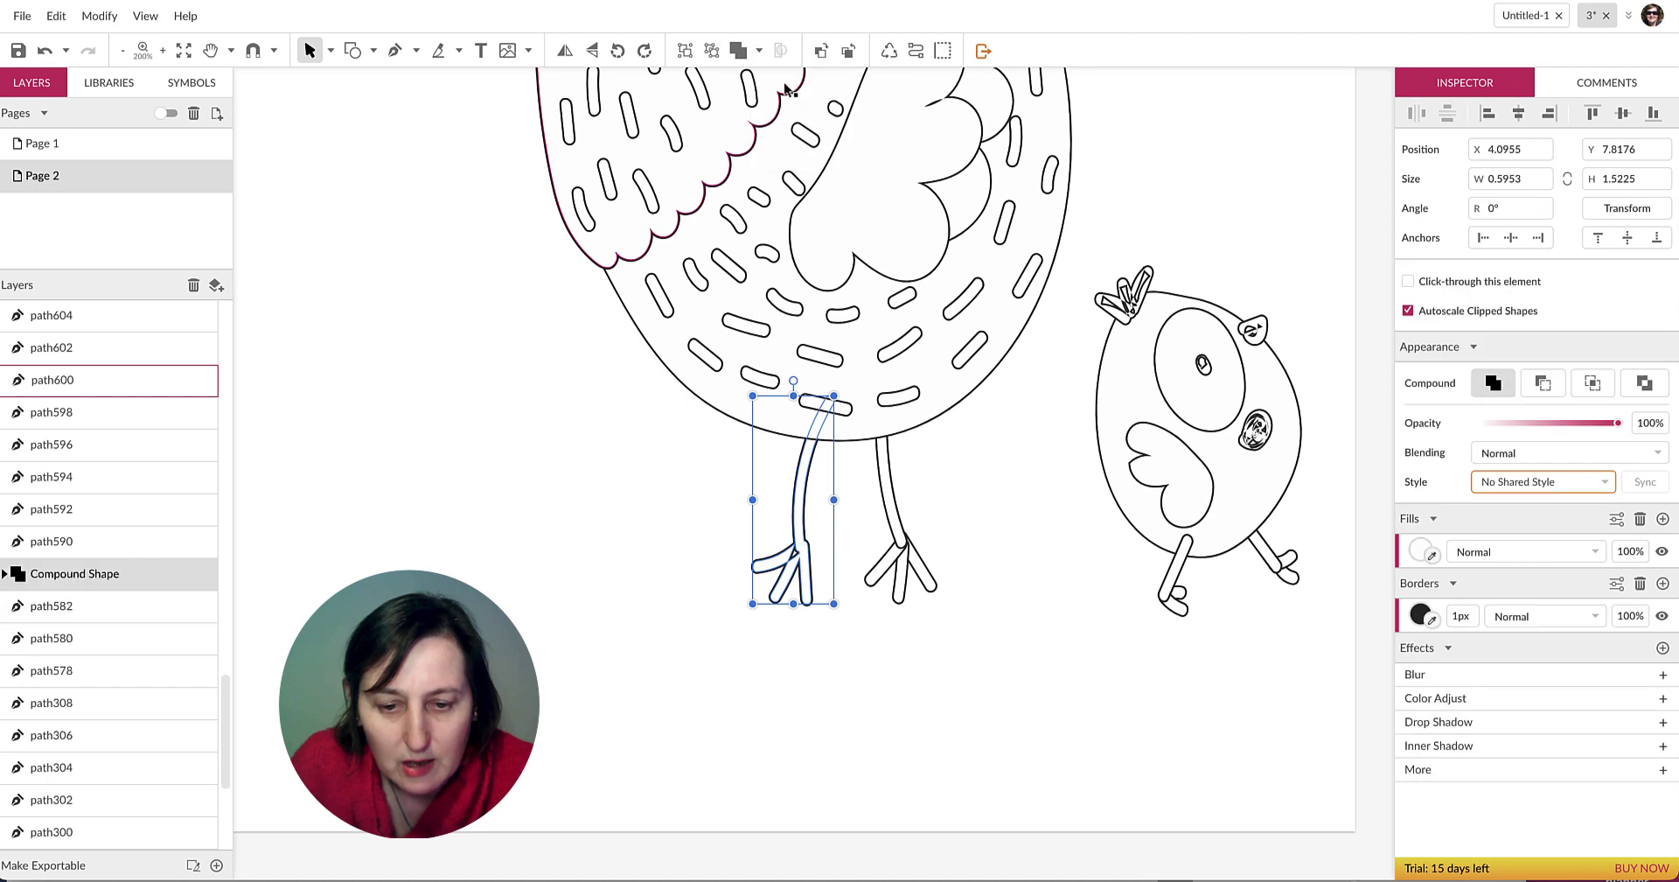
click(631, 558)
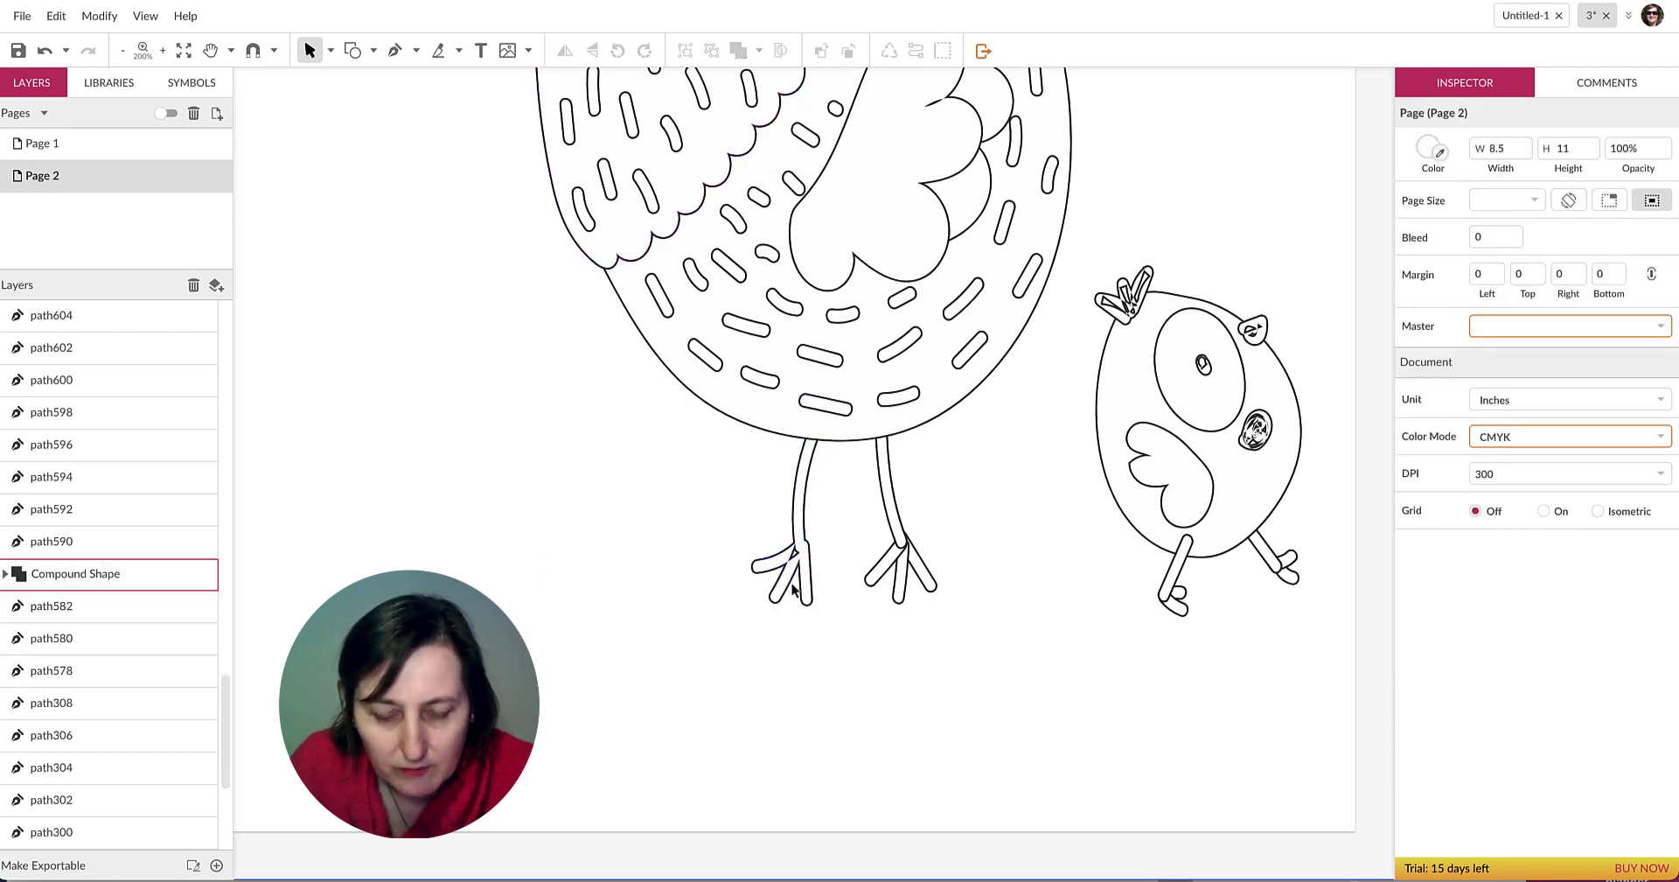
Unite the rooster's leg nearer the chick with its toe pieces into one compound shape.
click(900, 534)
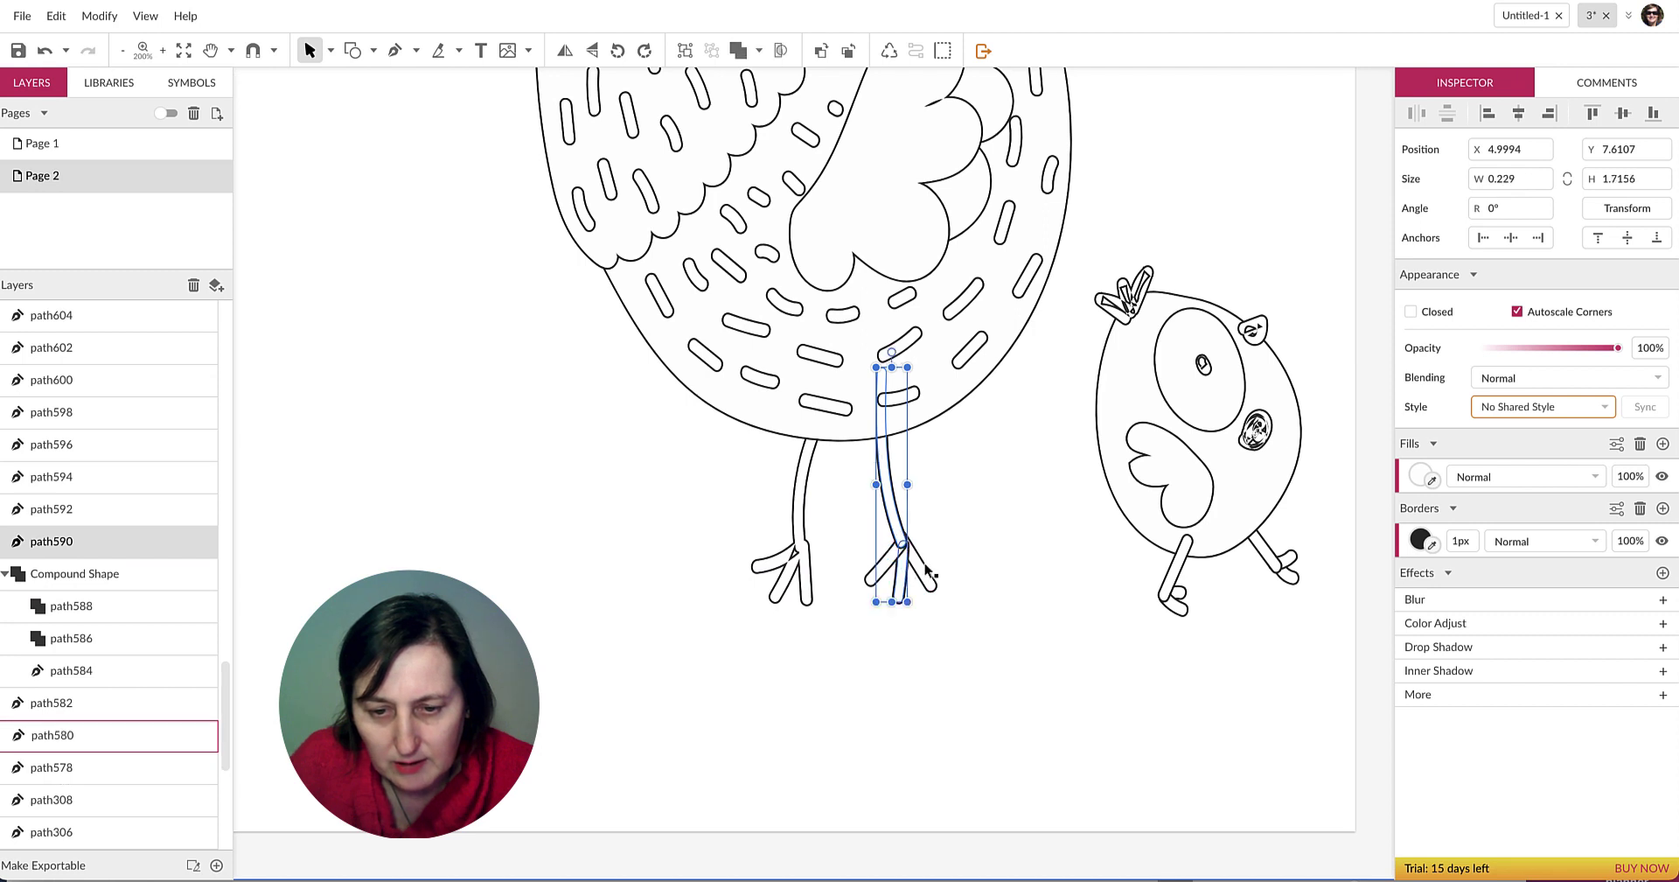
shift+click(921, 570)
shift+click(922, 571)
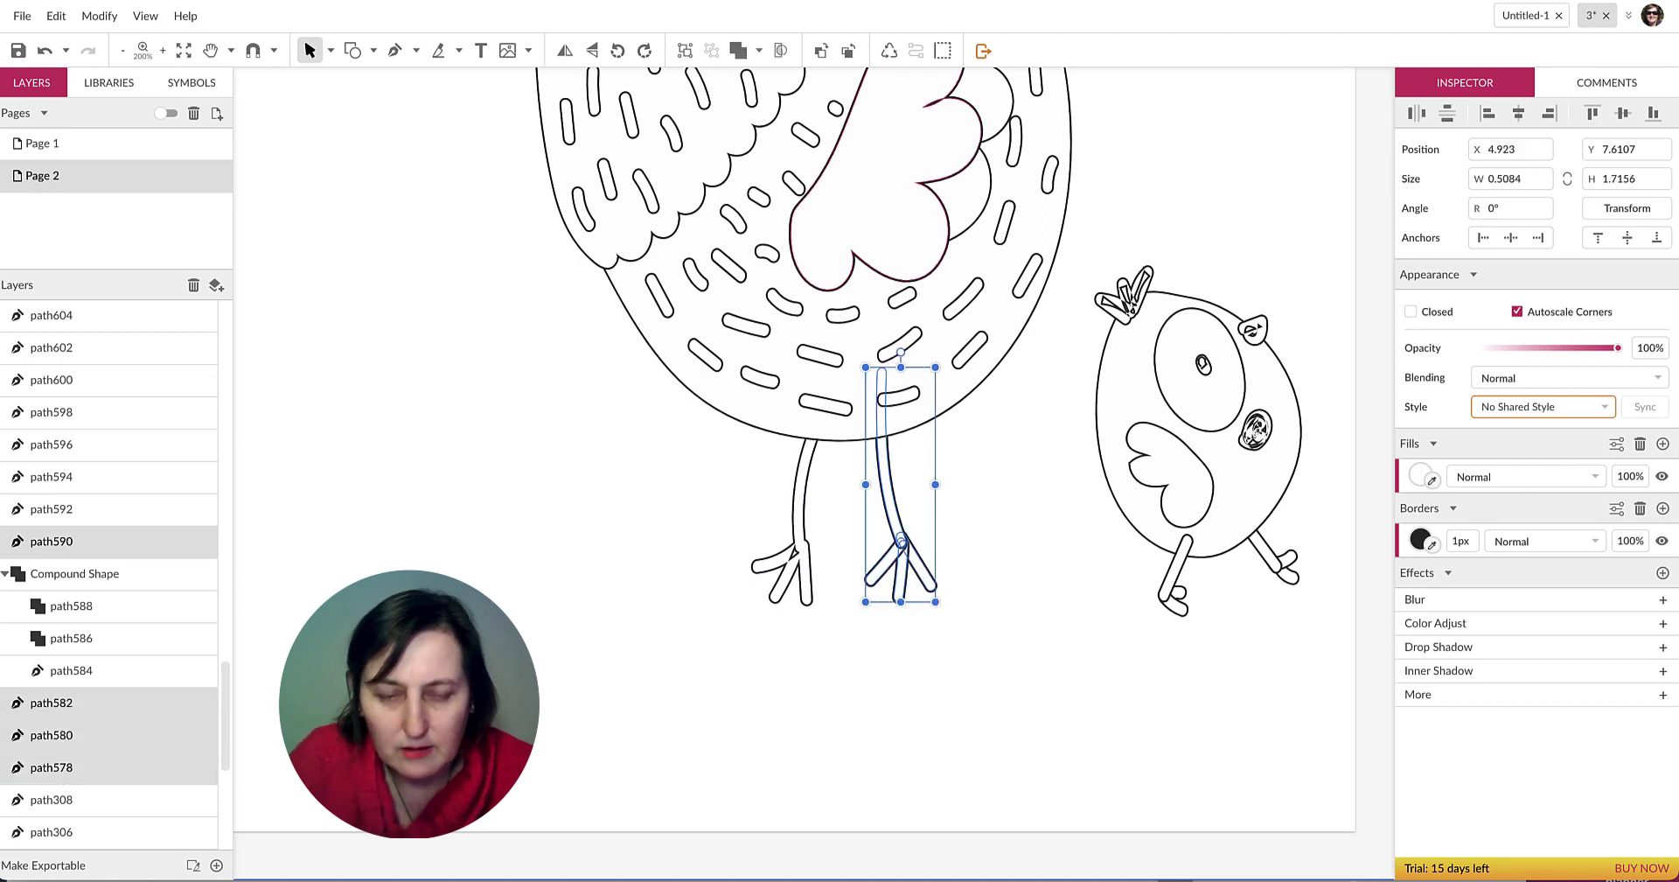
click(738, 50)
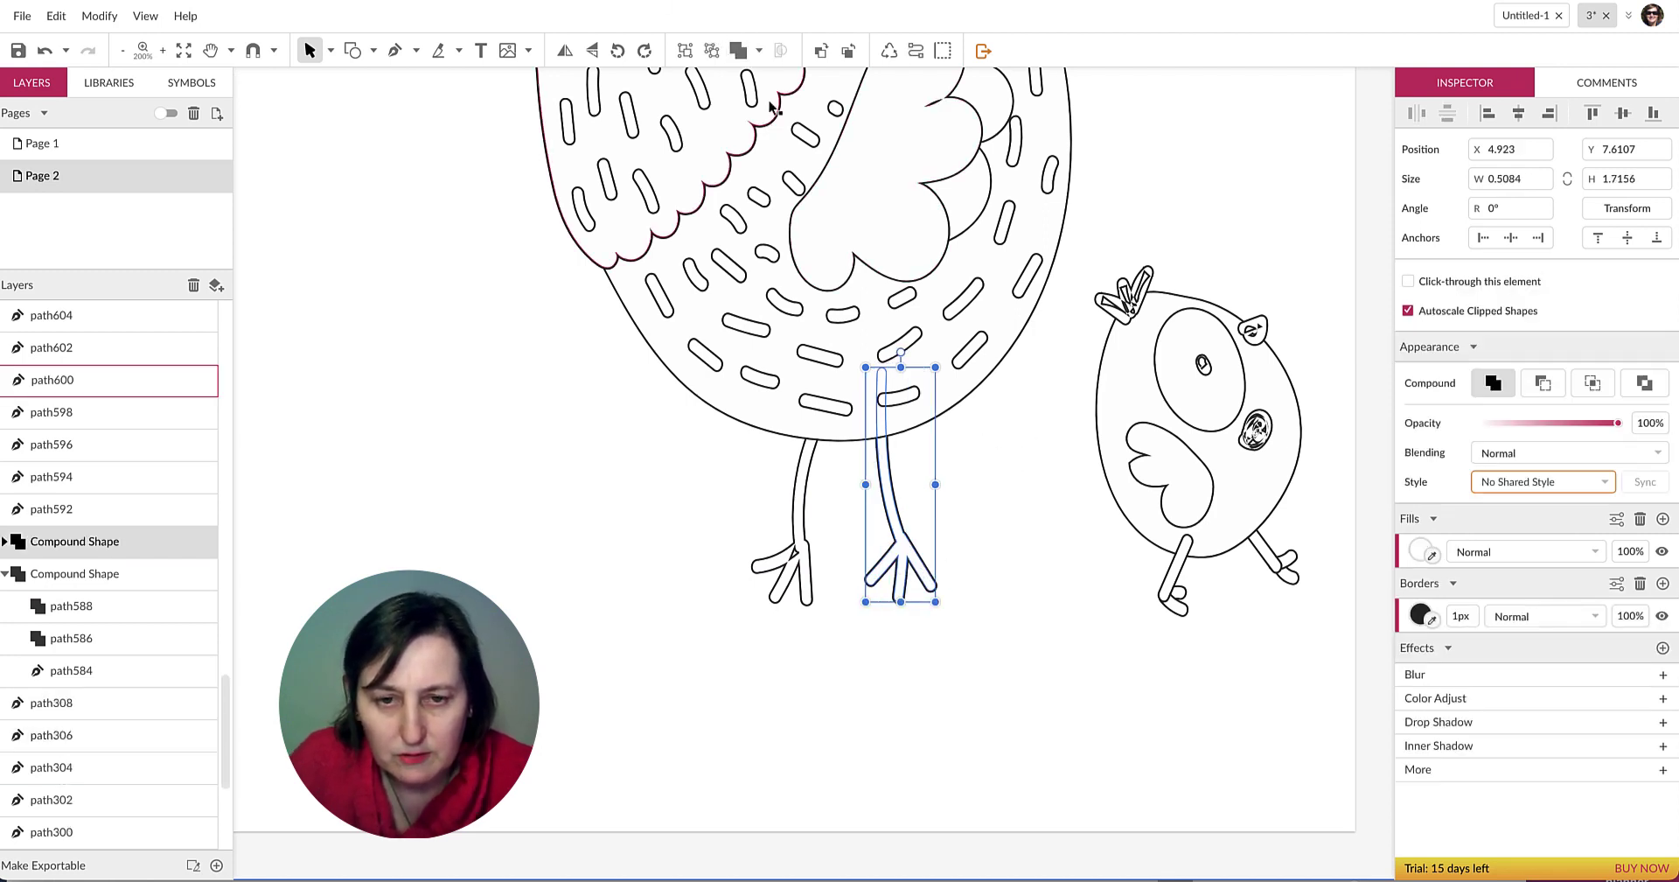
click(759, 51)
click(778, 88)
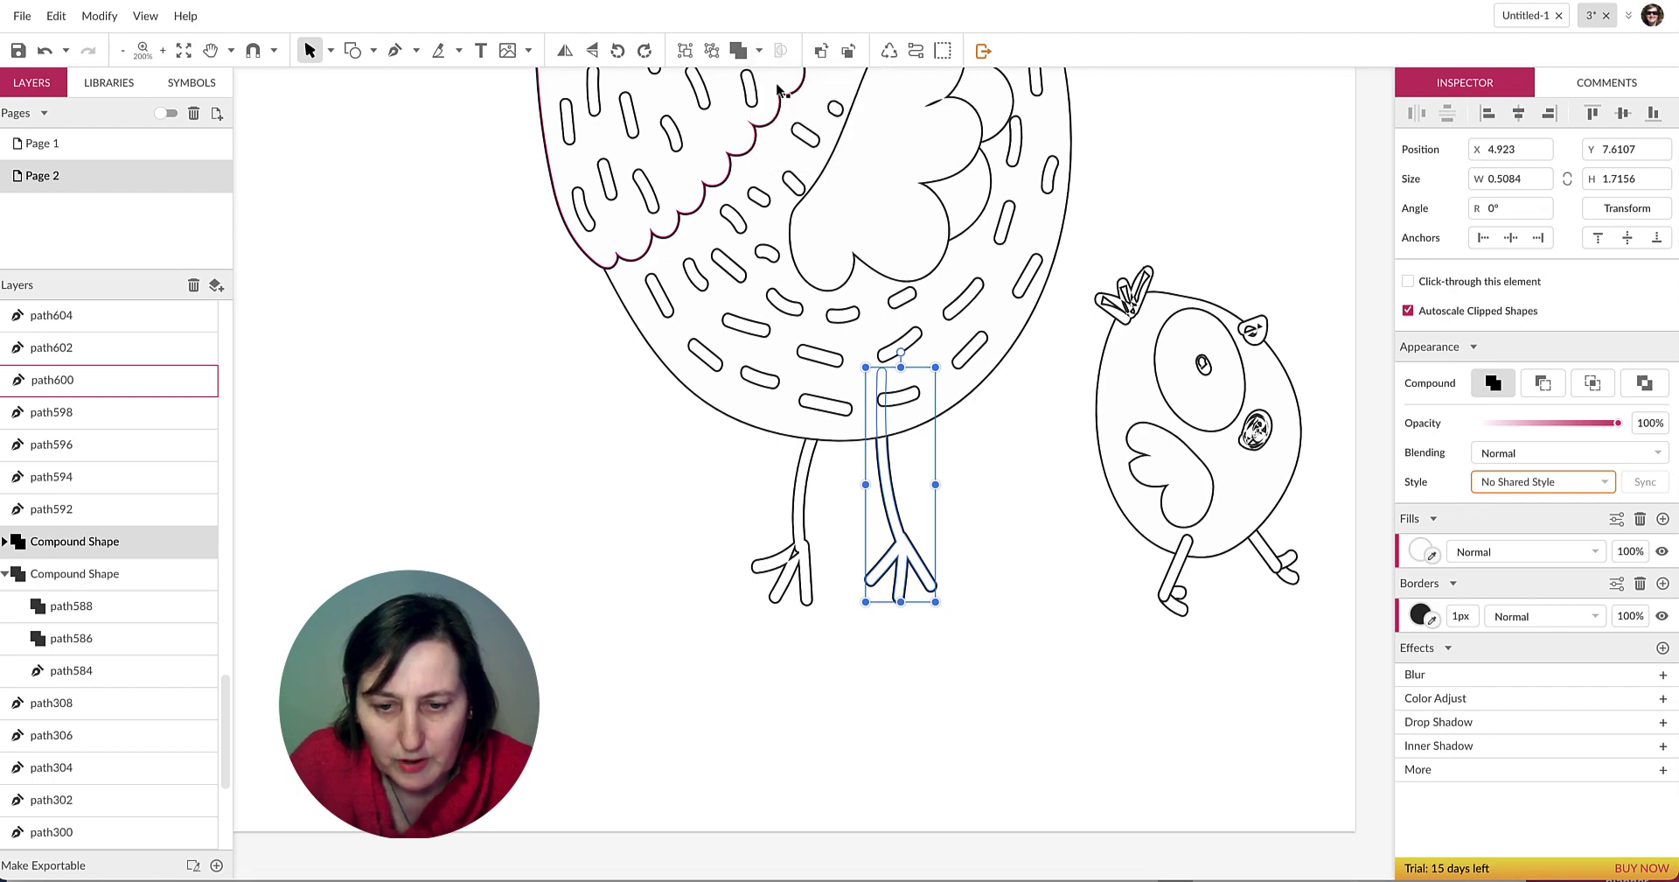
click(1026, 518)
Give the border of the rooster's beak round ends and round joins.
scroll(1028, 472, up, 3)
scroll(997, 489, up, 3)
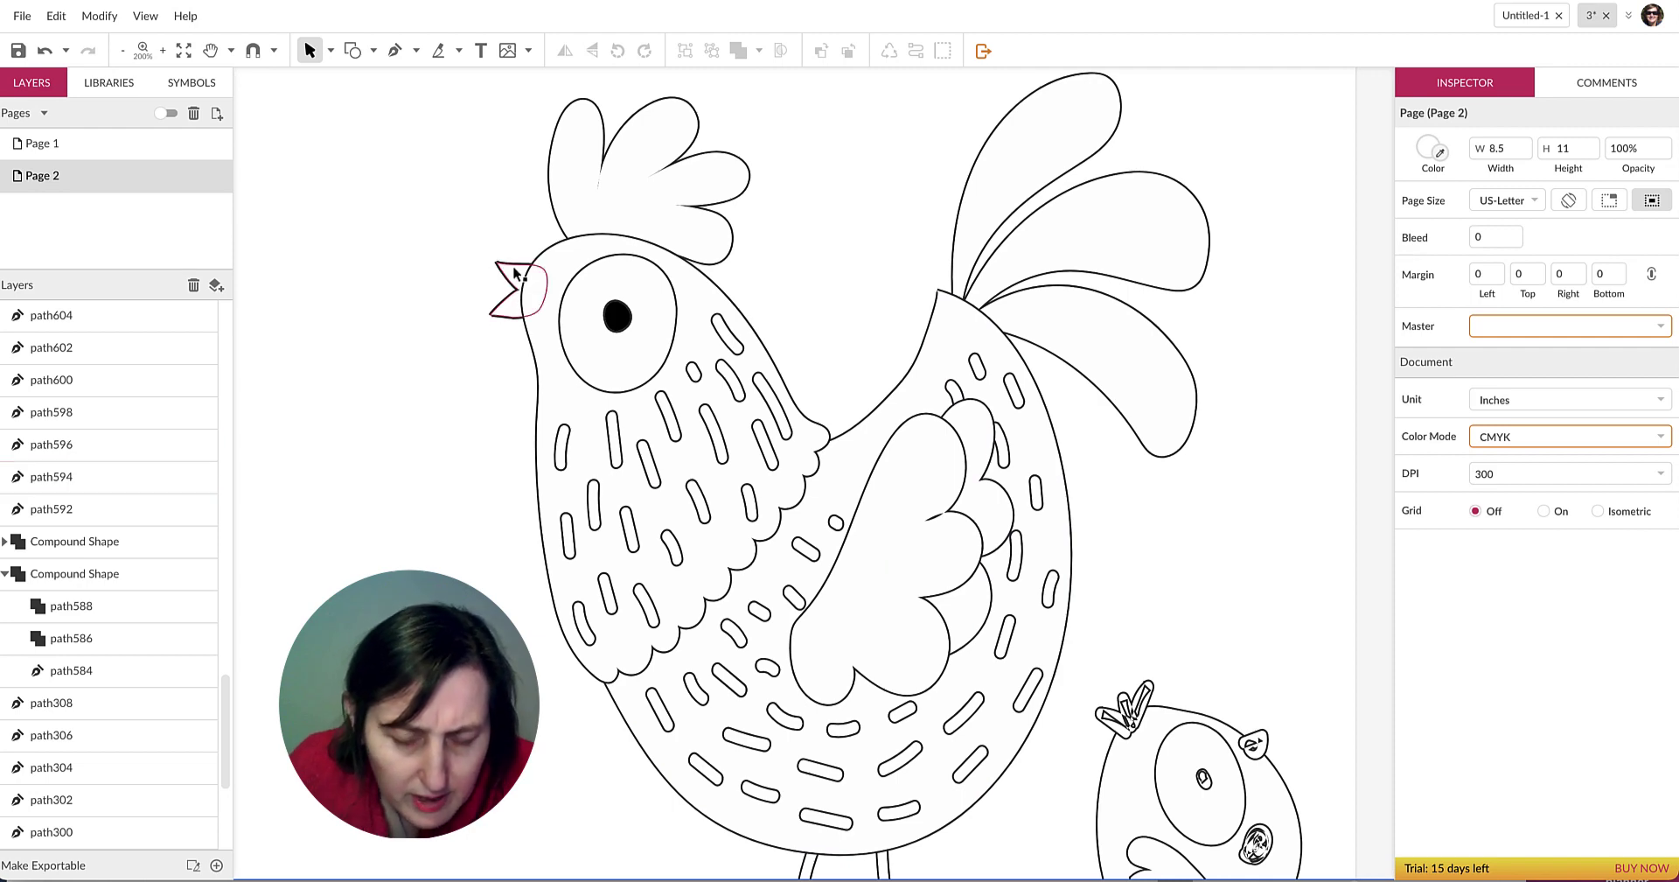
key(ctrl+plus)
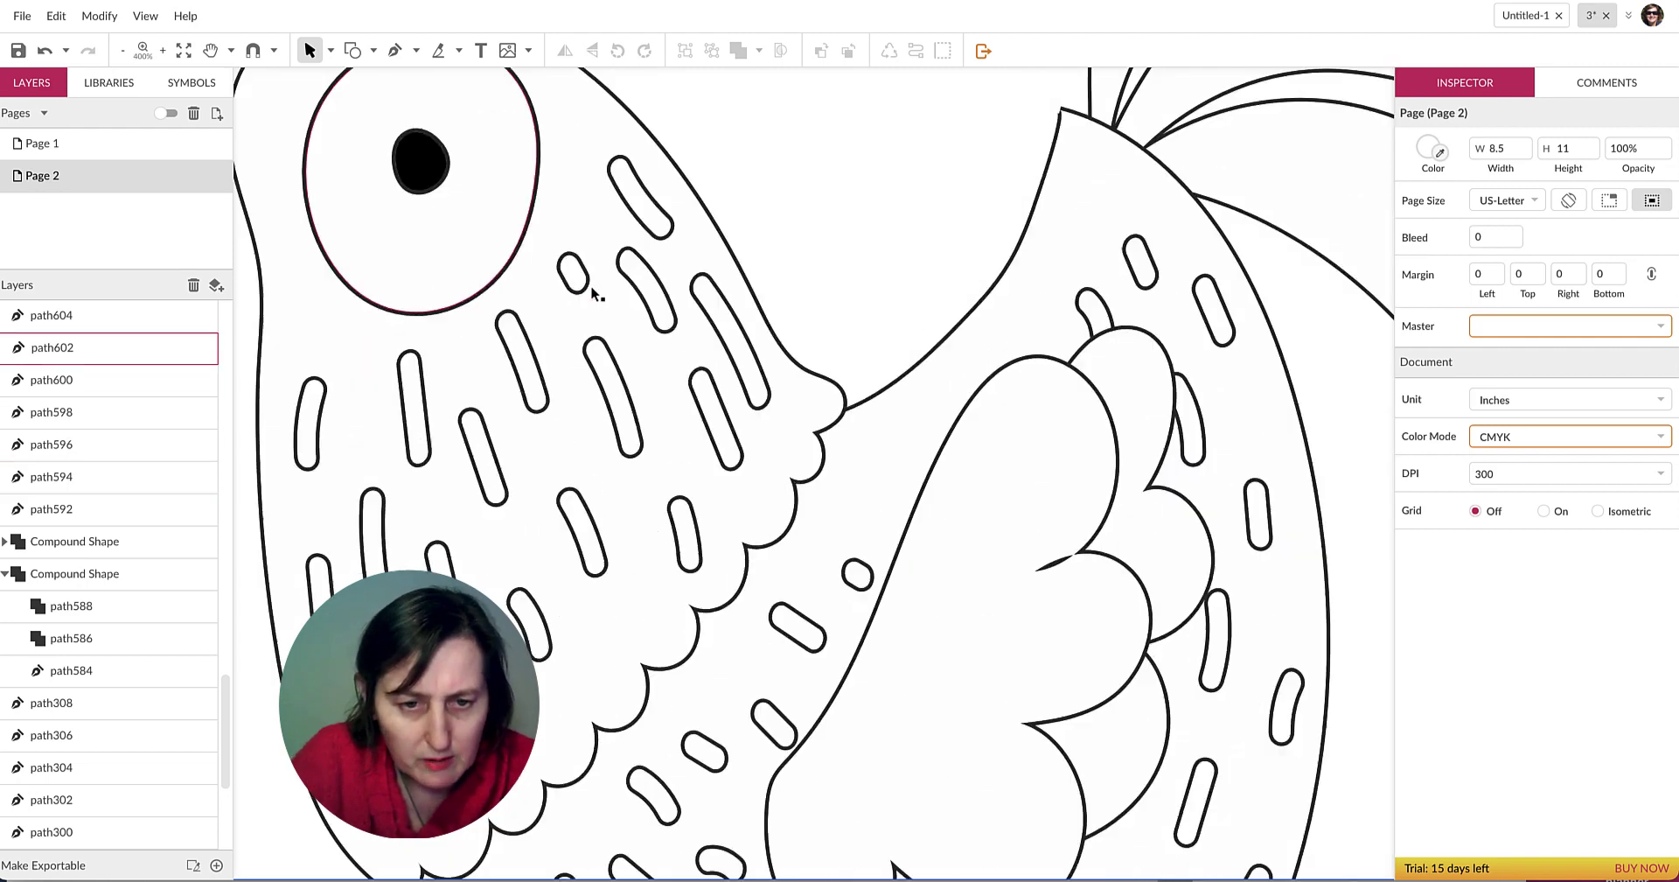
drag(370, 208, 622, 360)
drag(474, 224, 489, 293)
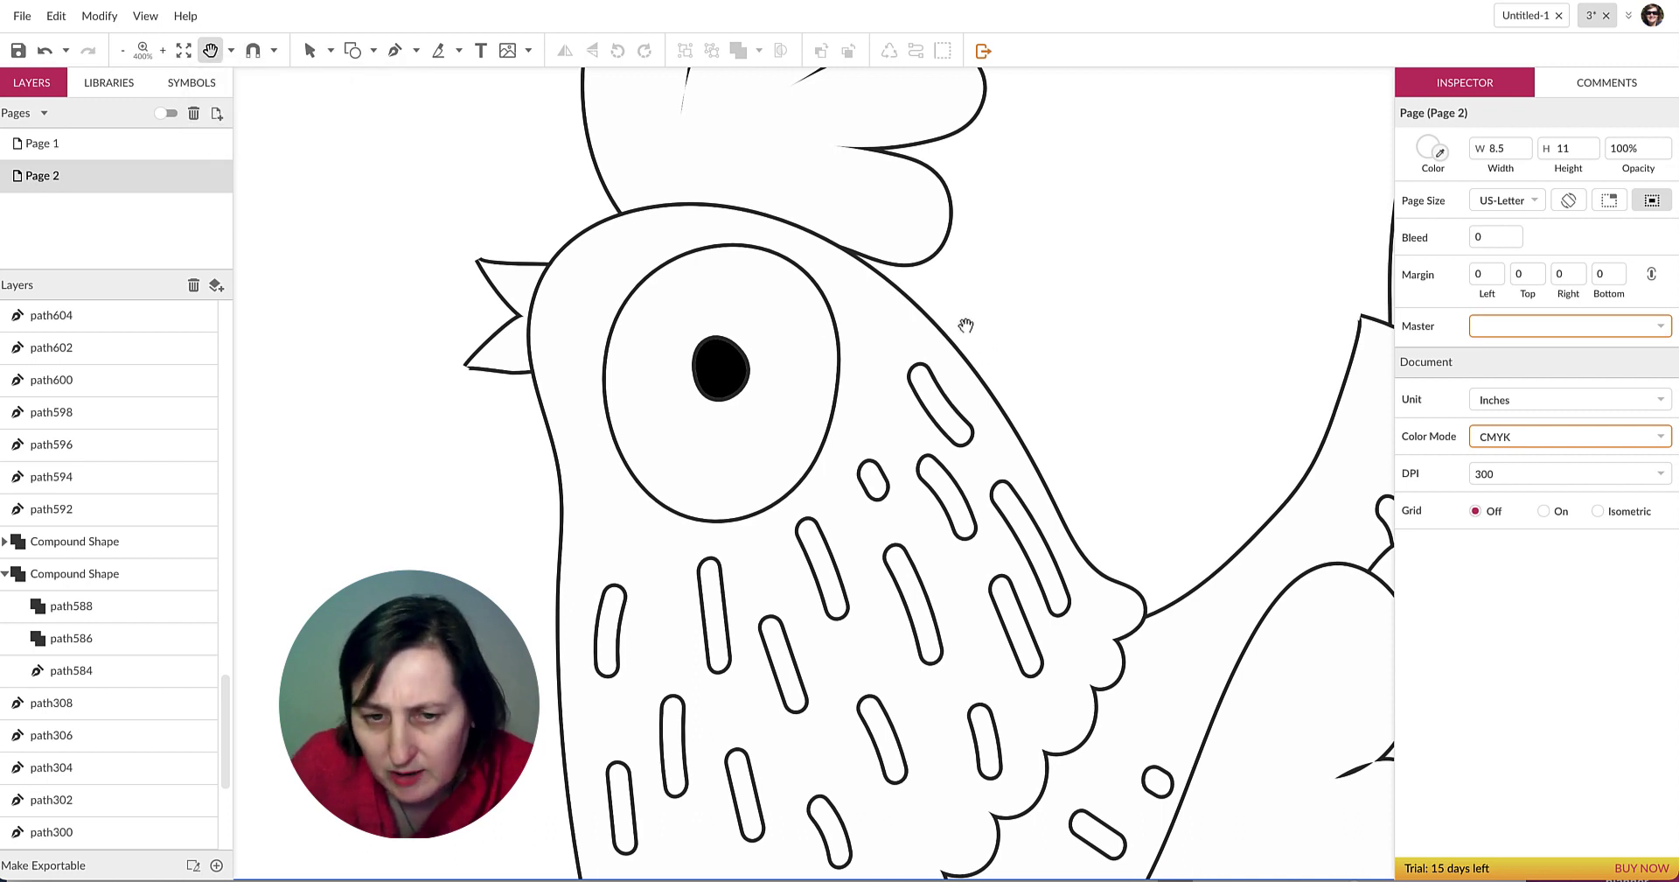
key(v)
click(528, 341)
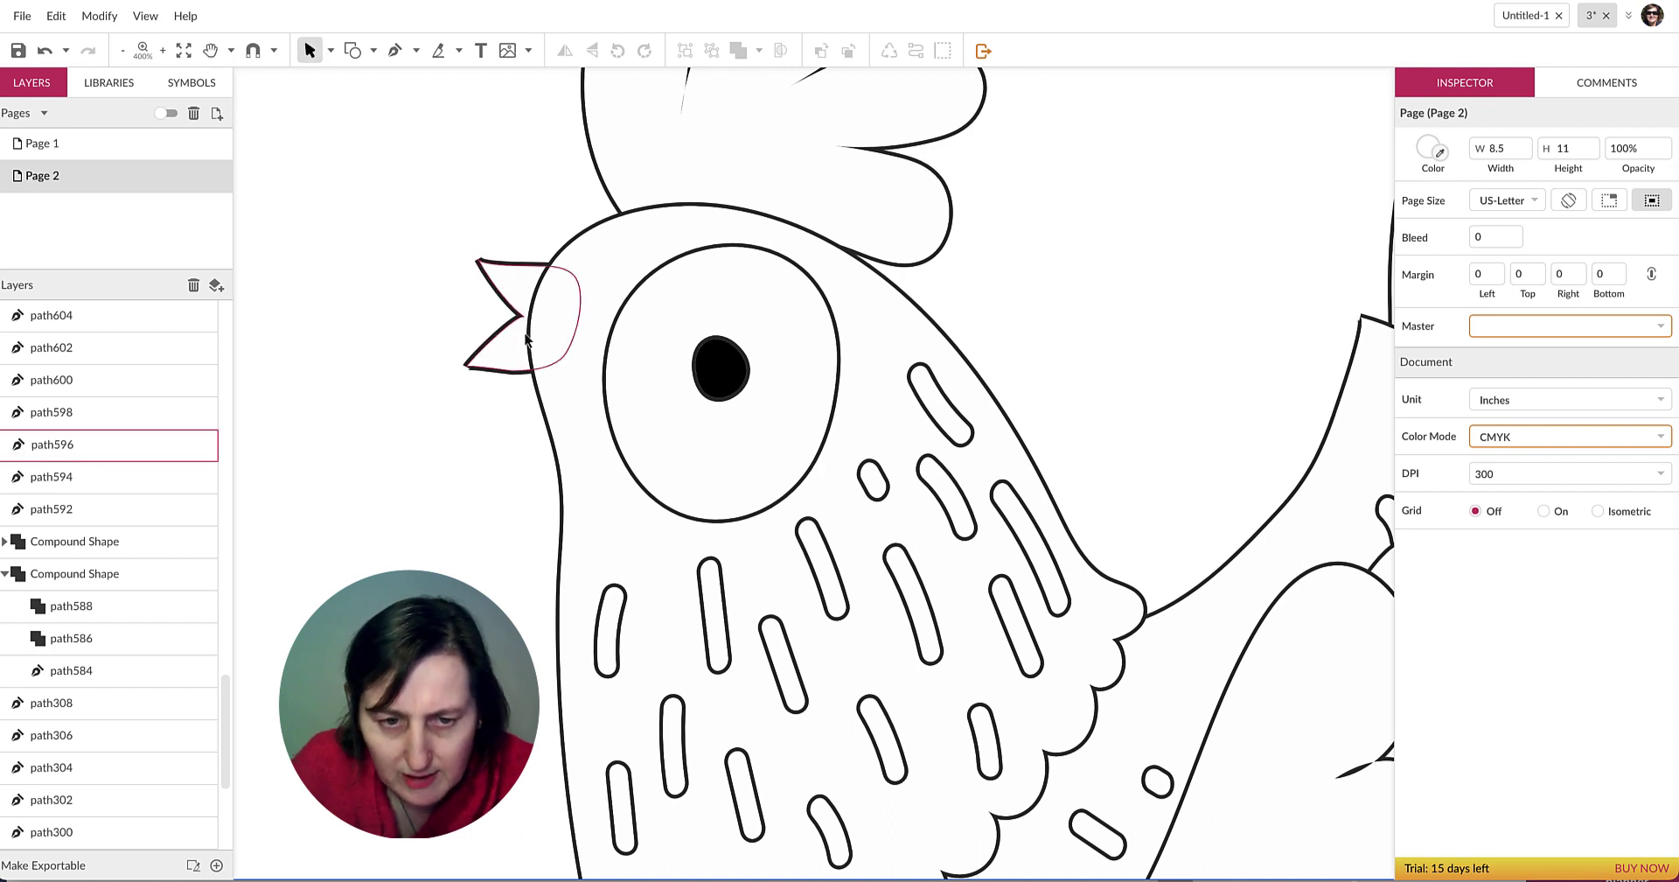
click(525, 339)
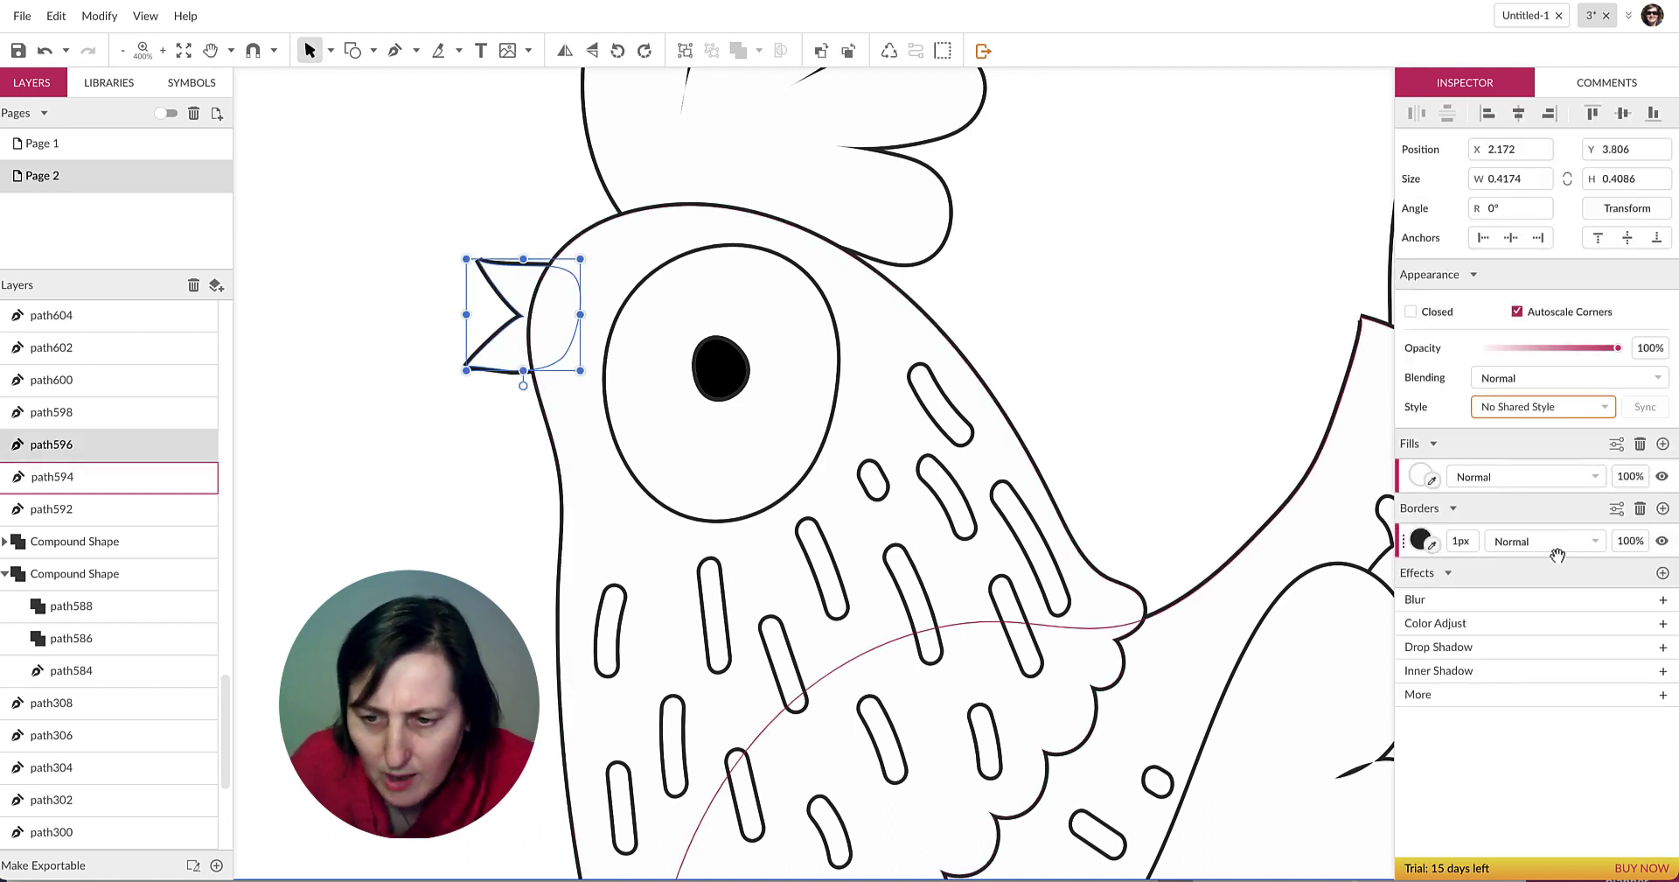
click(1616, 509)
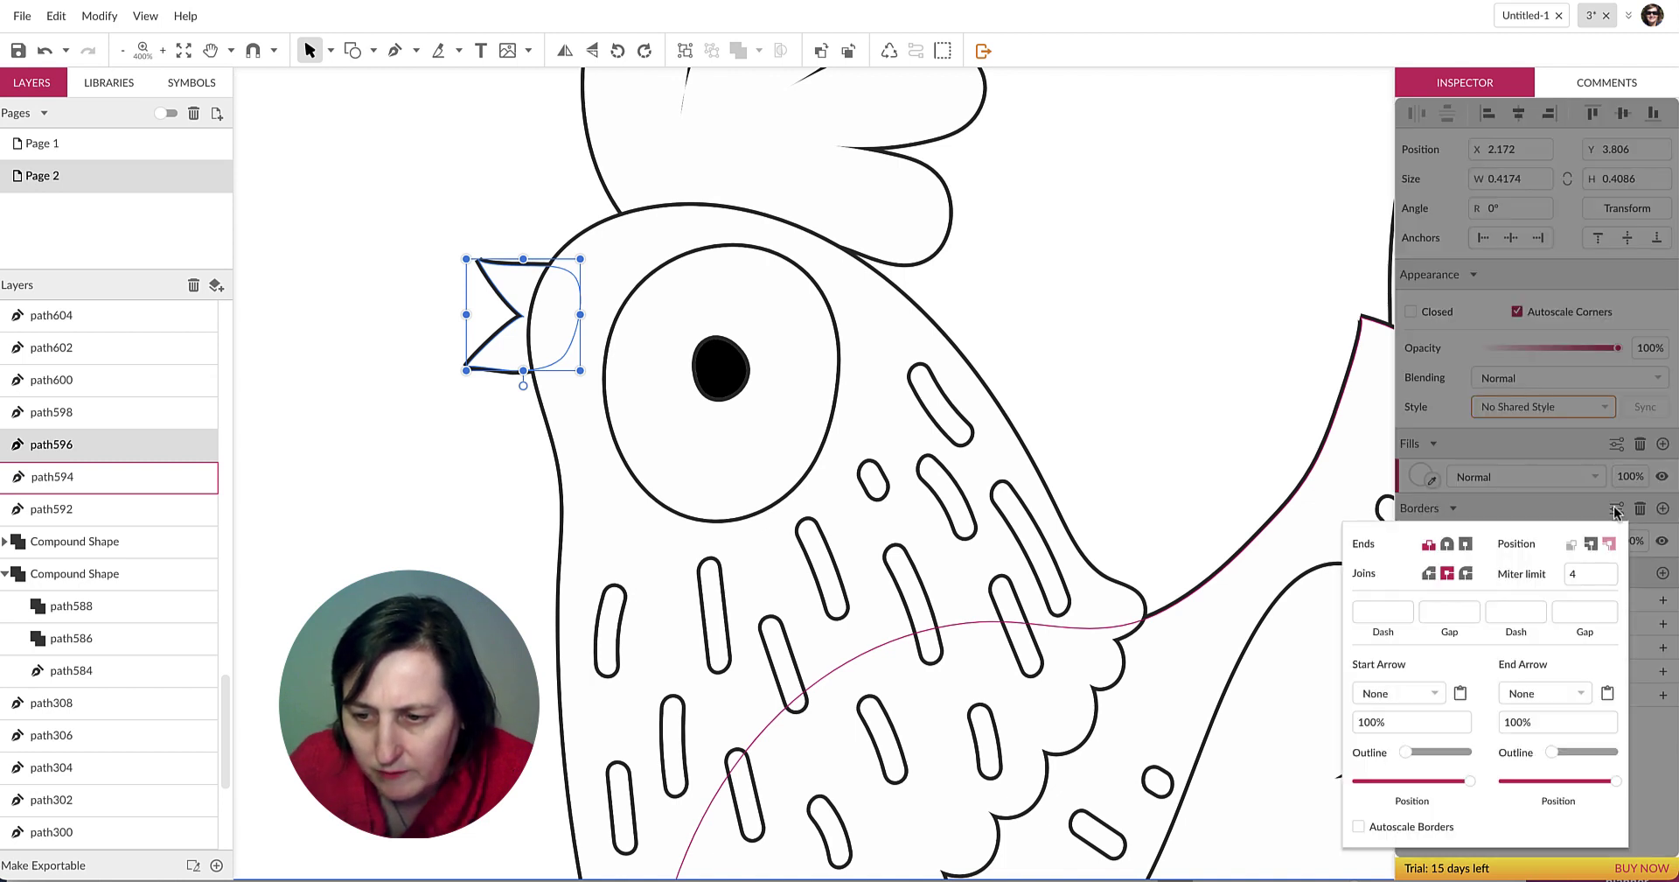
click(1448, 544)
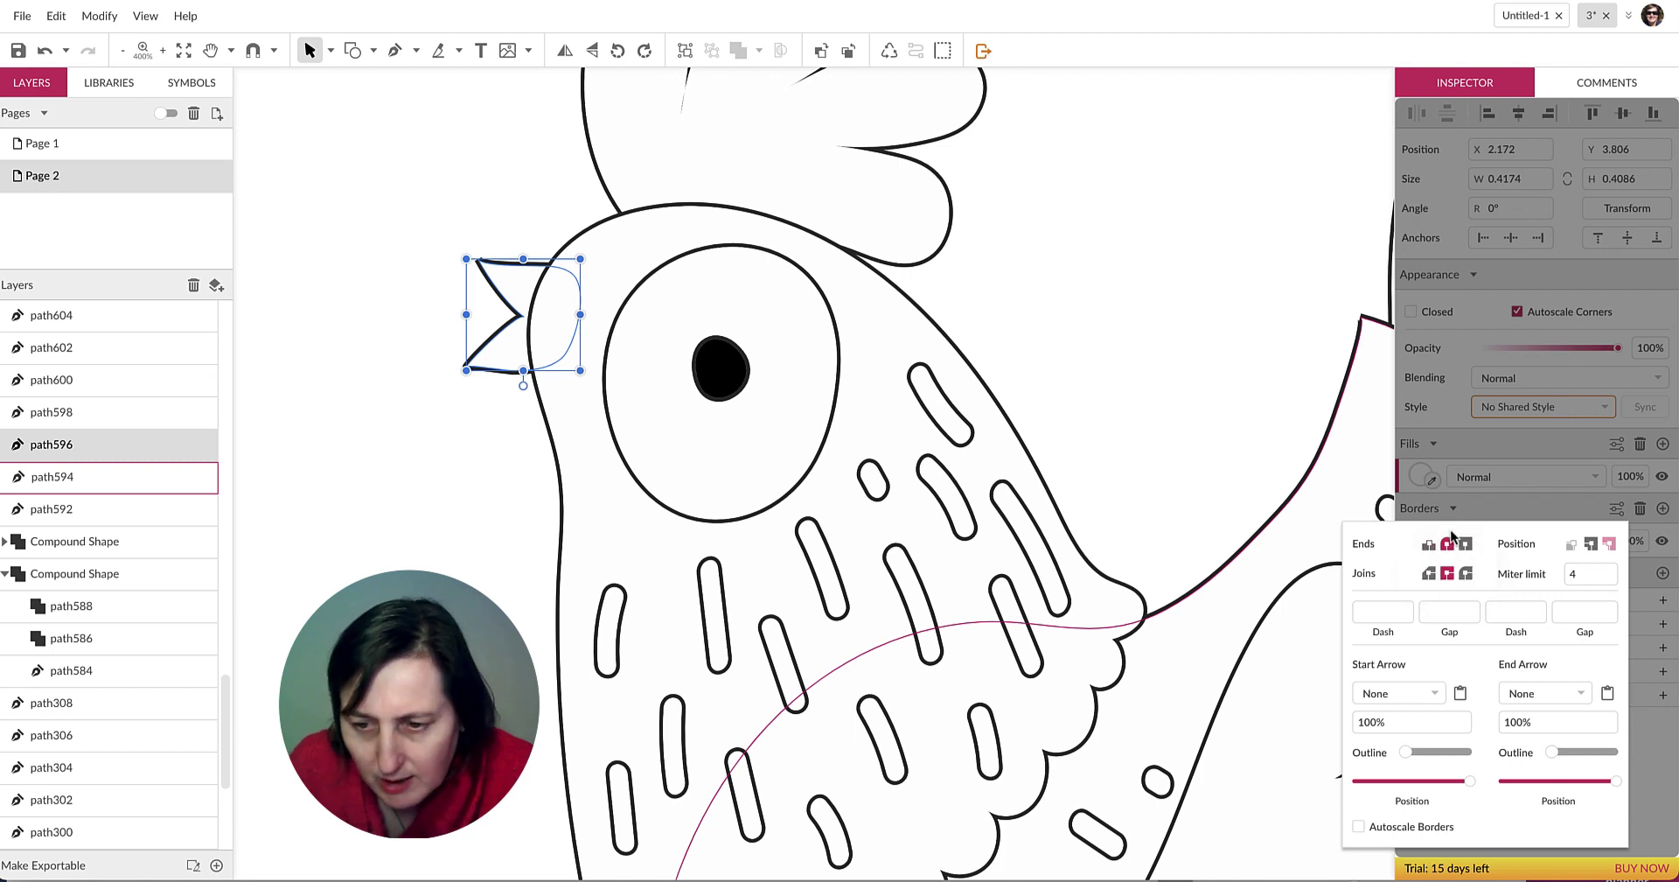
click(1467, 575)
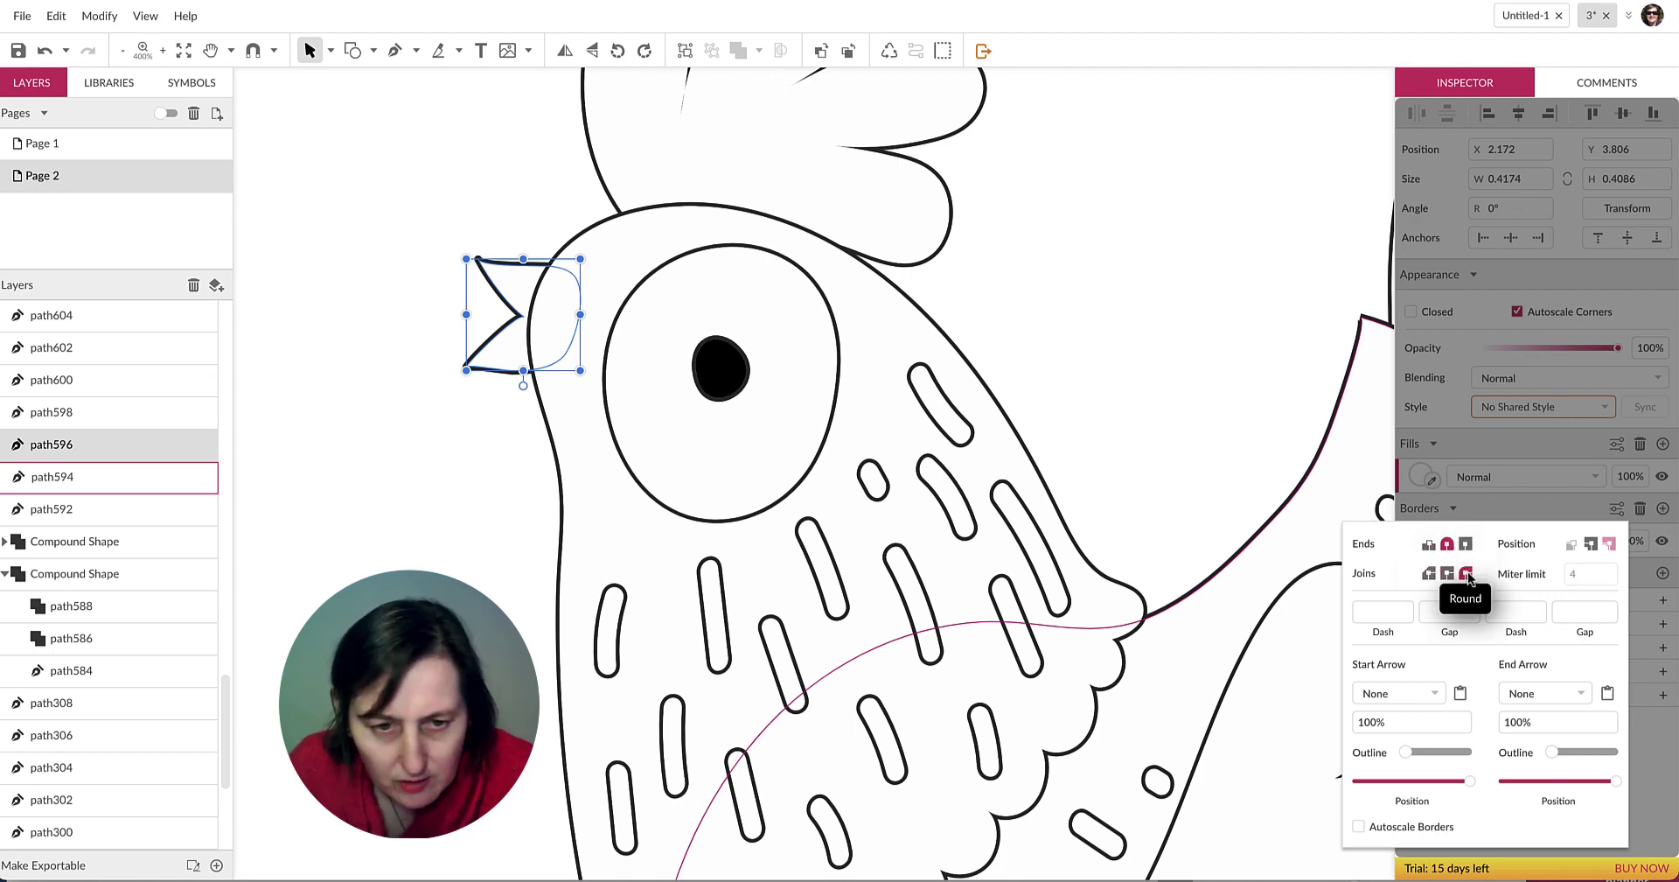
click(1218, 272)
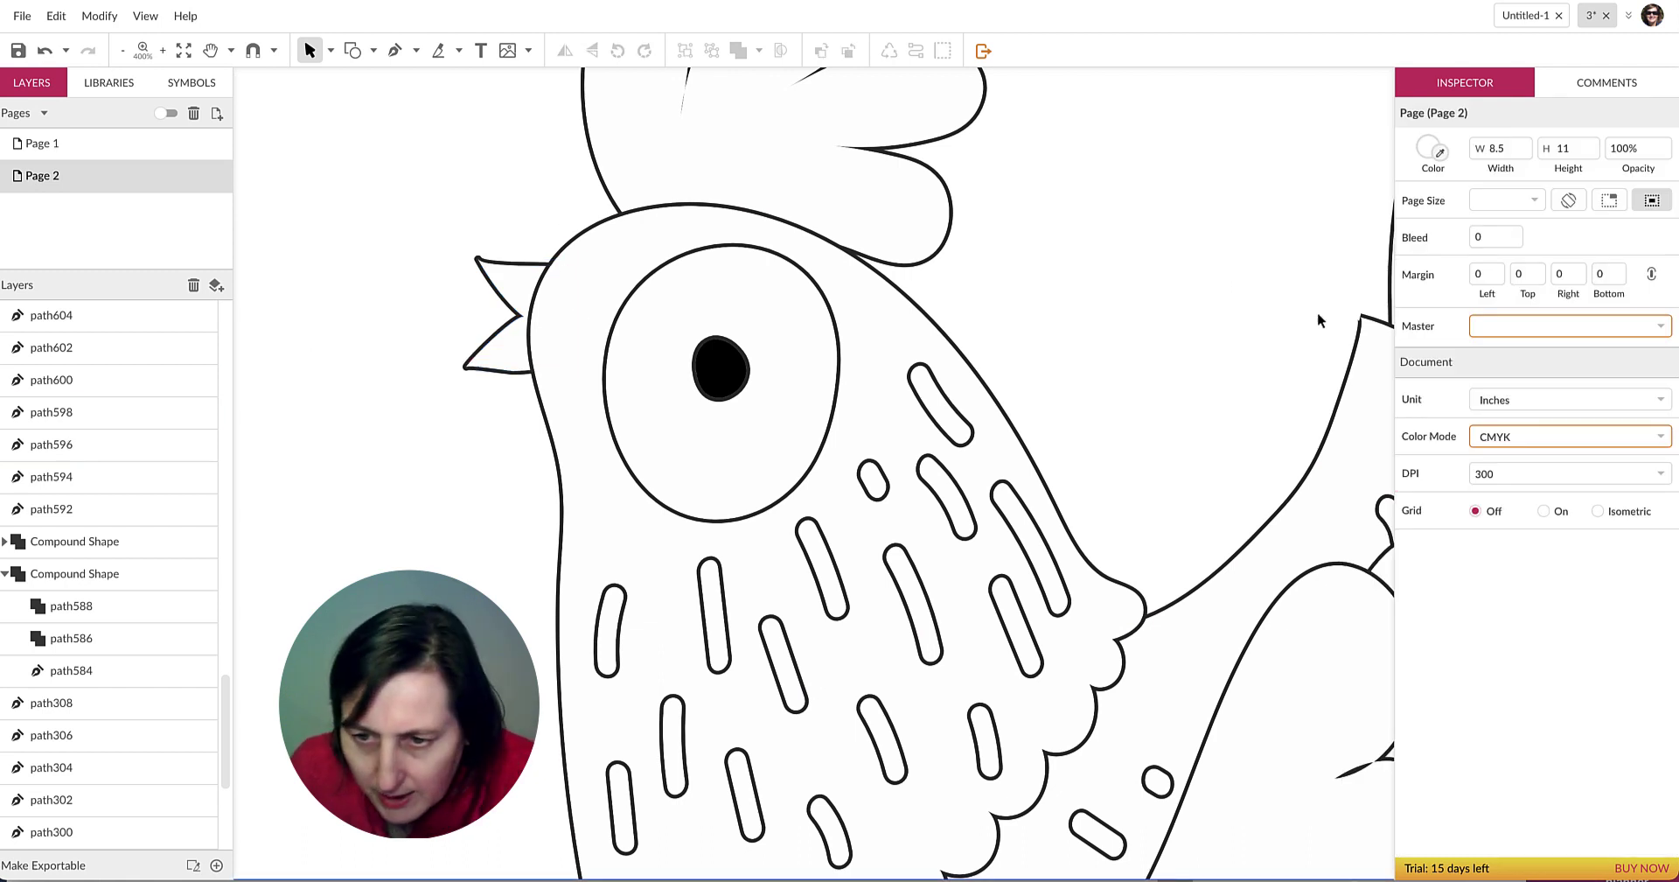
Give the border of the rooster's main body shape, below the tail feathers, round ends and round joins.
click(1364, 328)
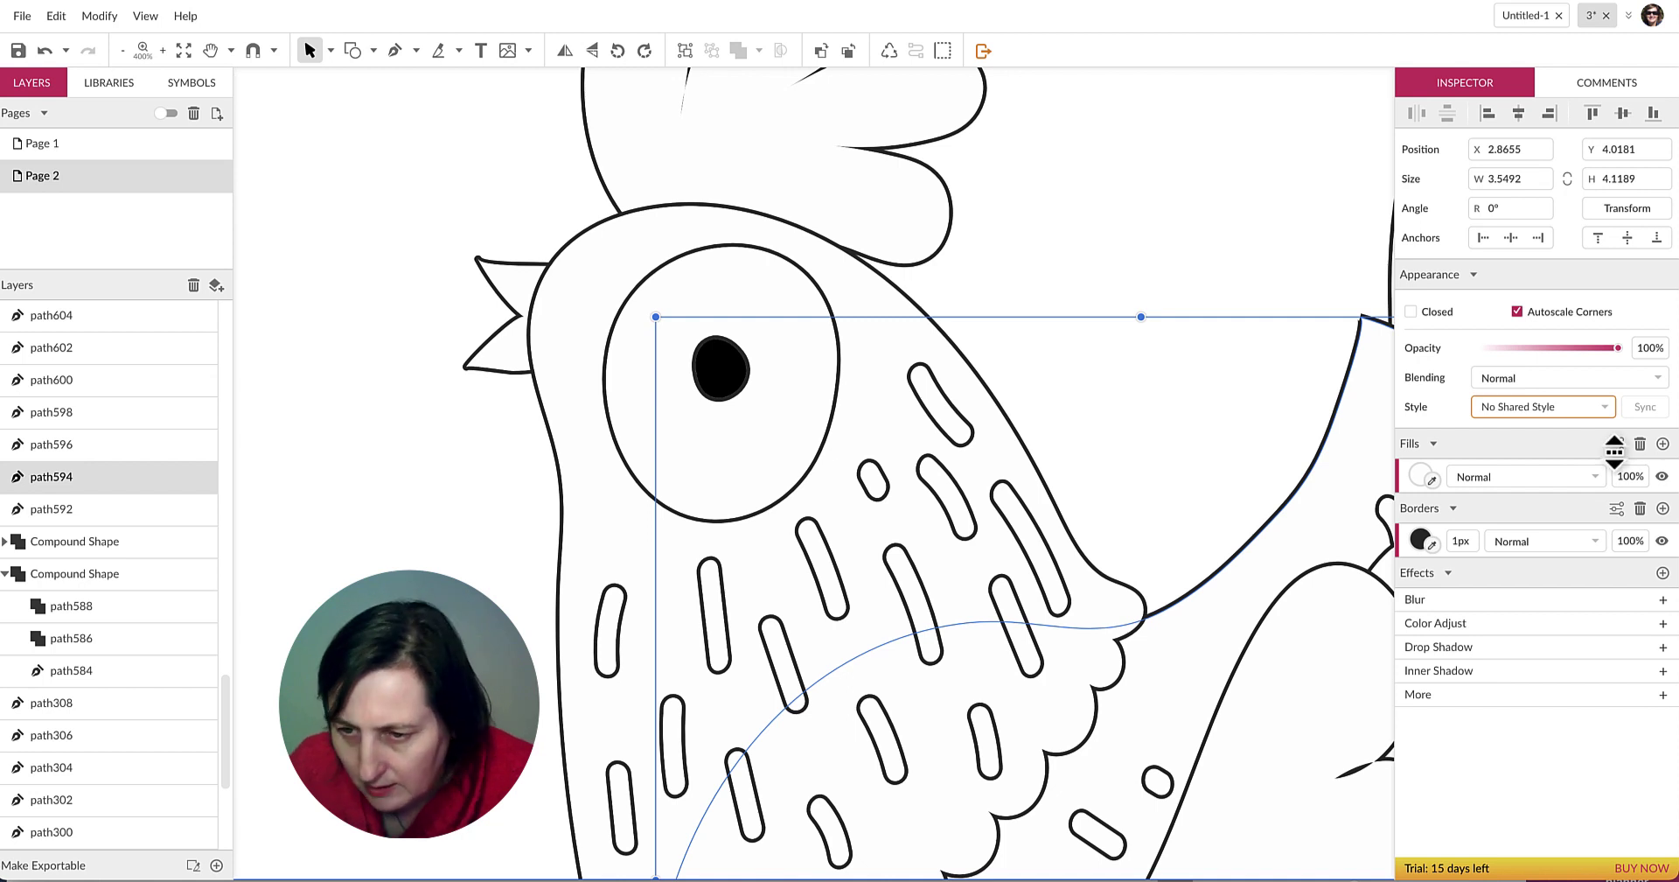
click(1617, 509)
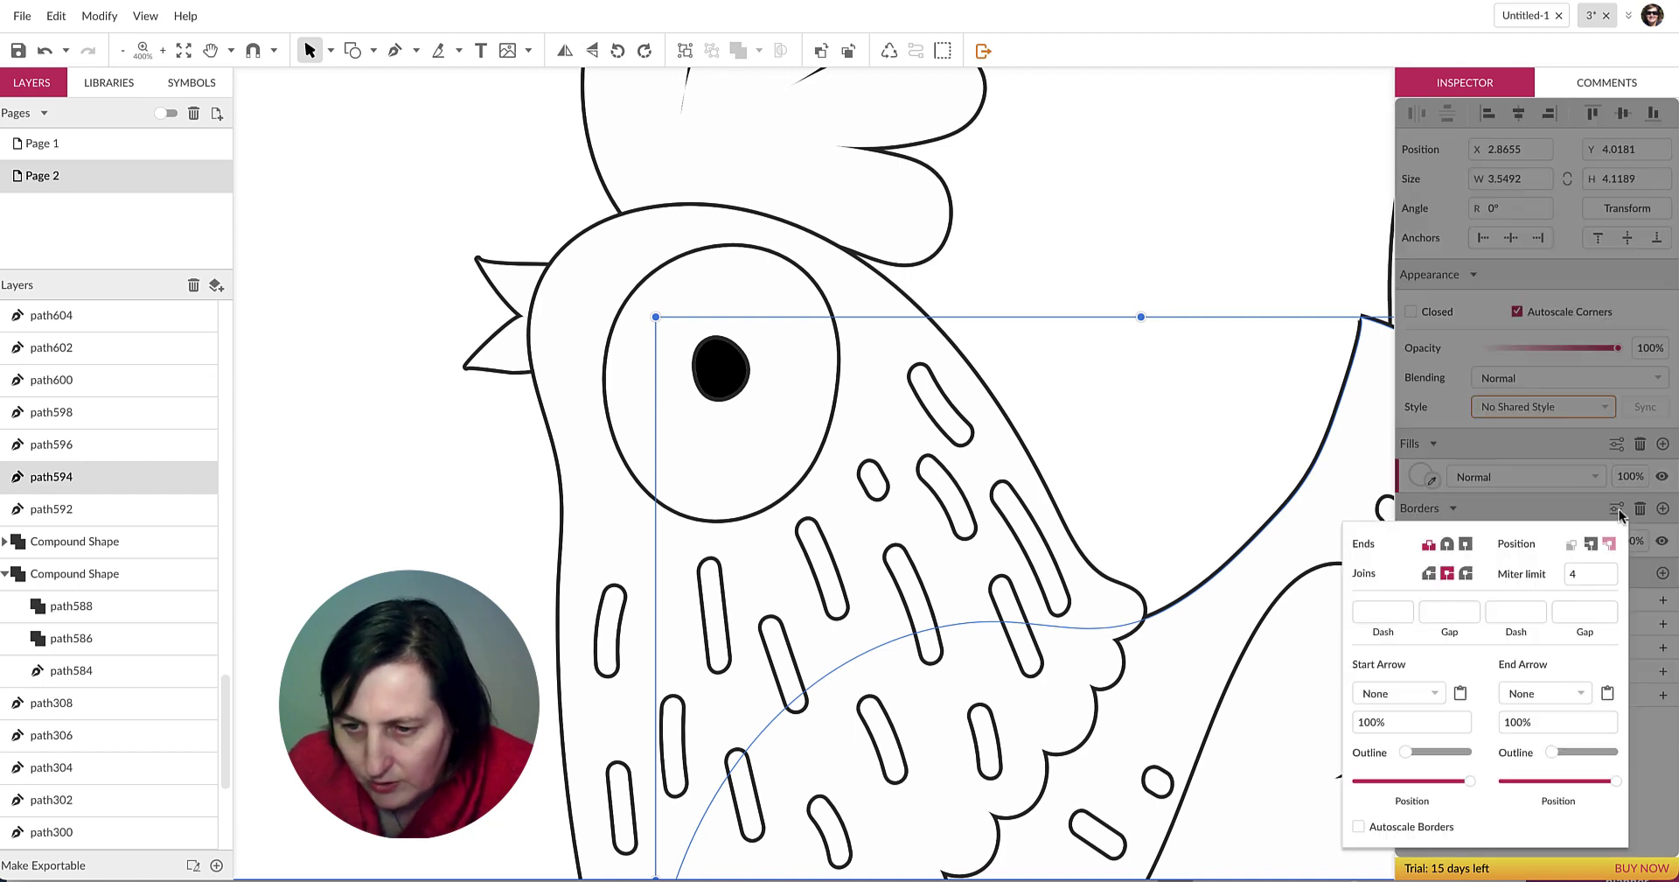
click(1447, 544)
click(1466, 574)
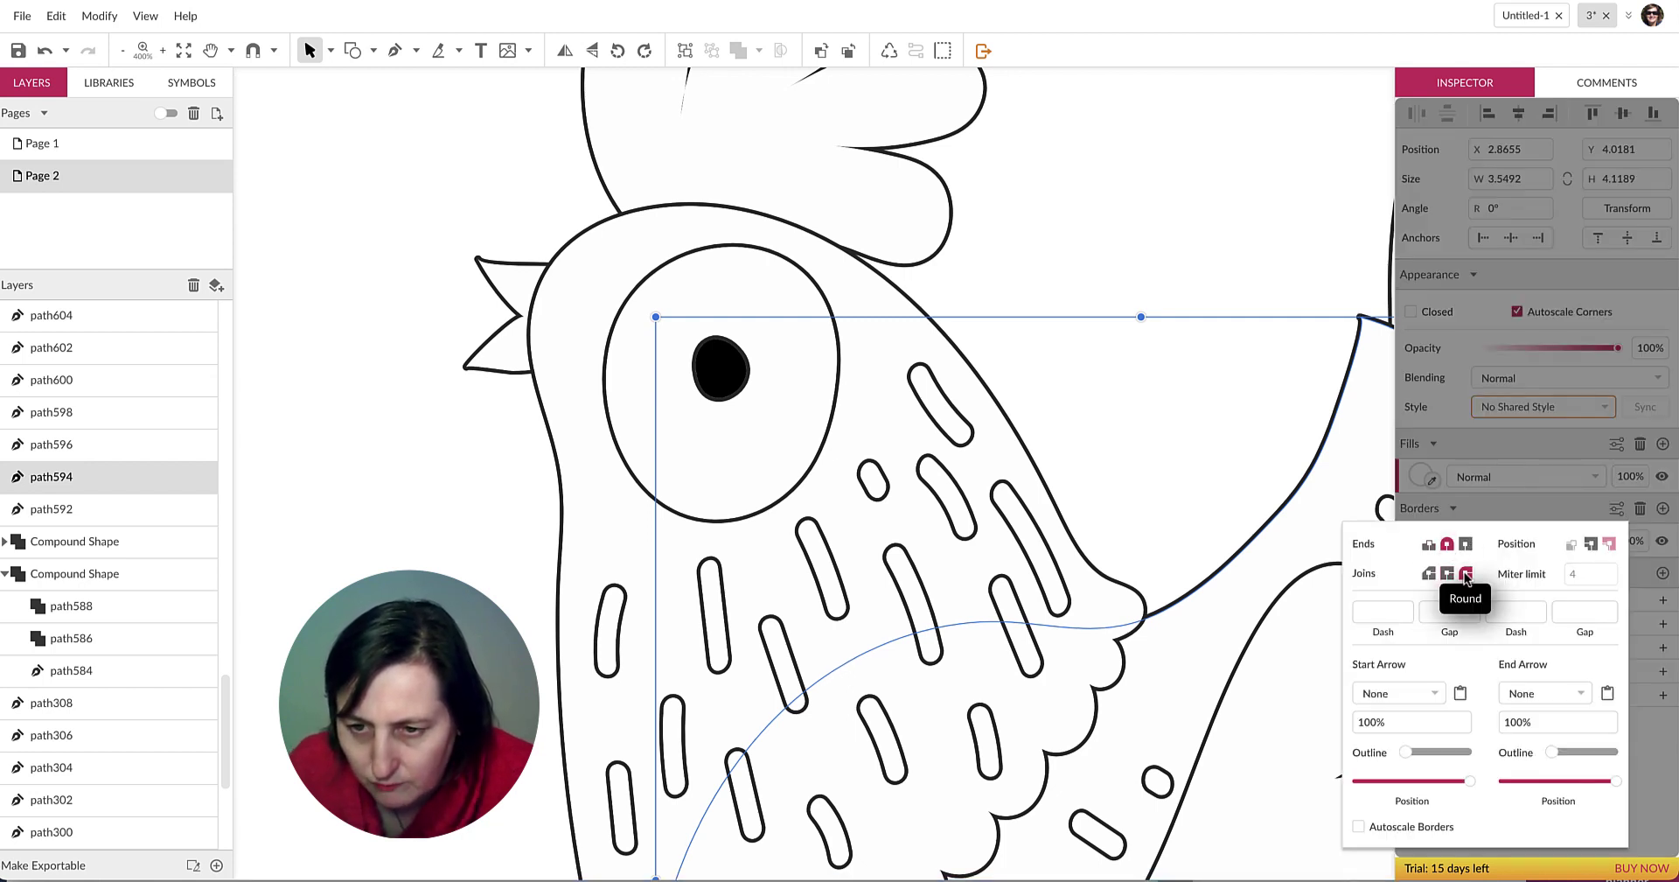
click(1285, 417)
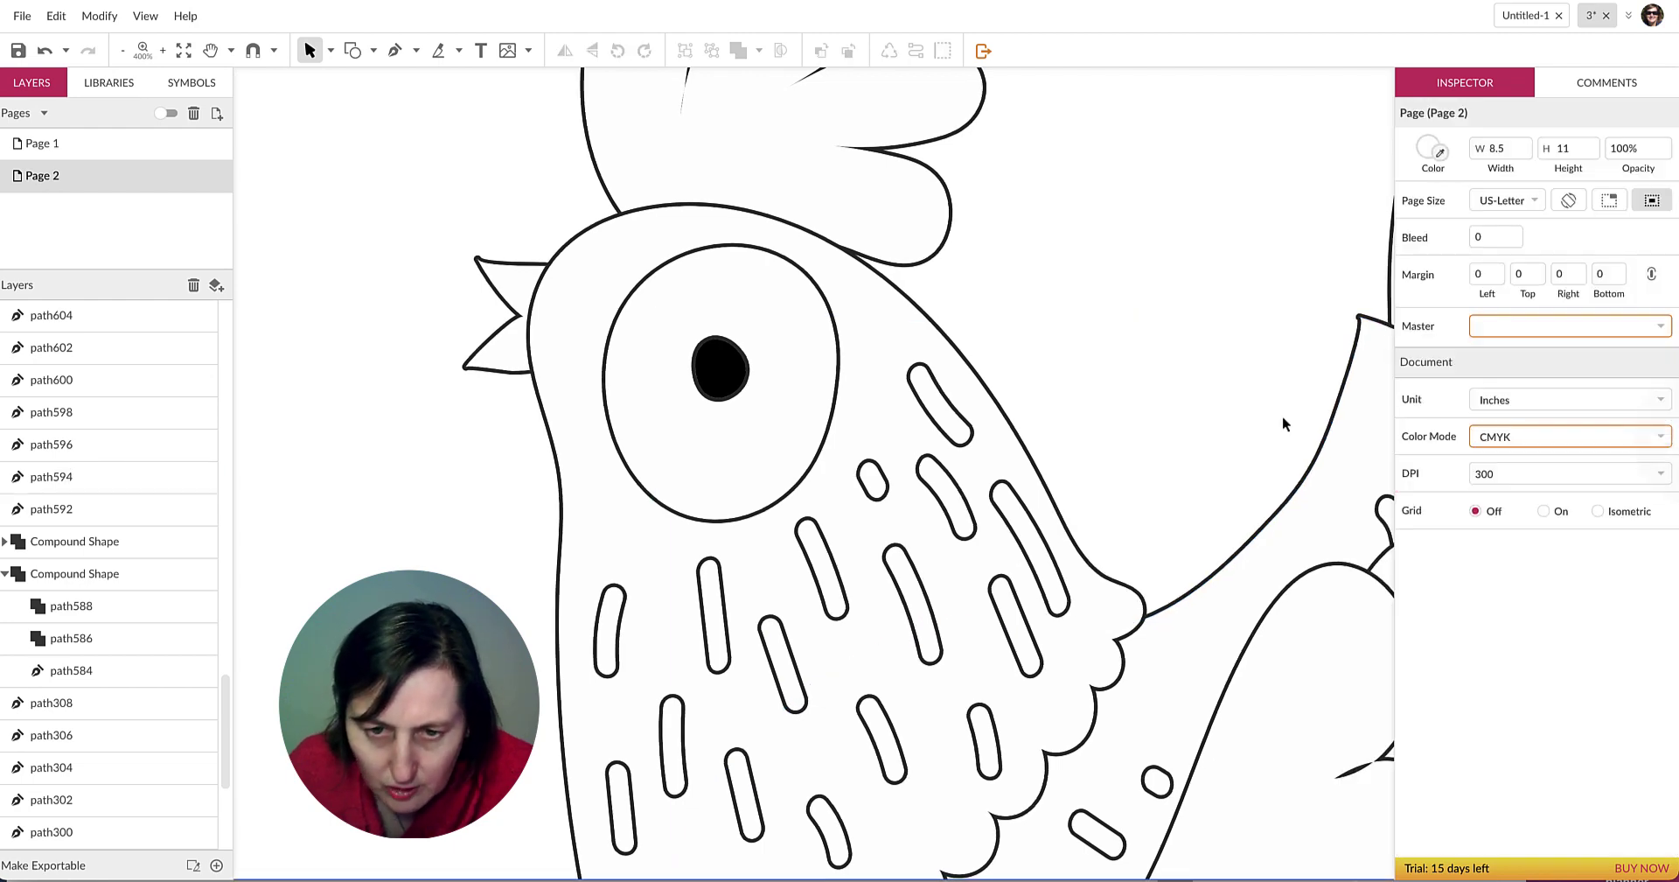
Examine the outlines of the rooster's head, back, wing and tail up close, followed by the legs and the chick.
scroll(1282, 415, down, 2)
scroll(1124, 364, down, 1)
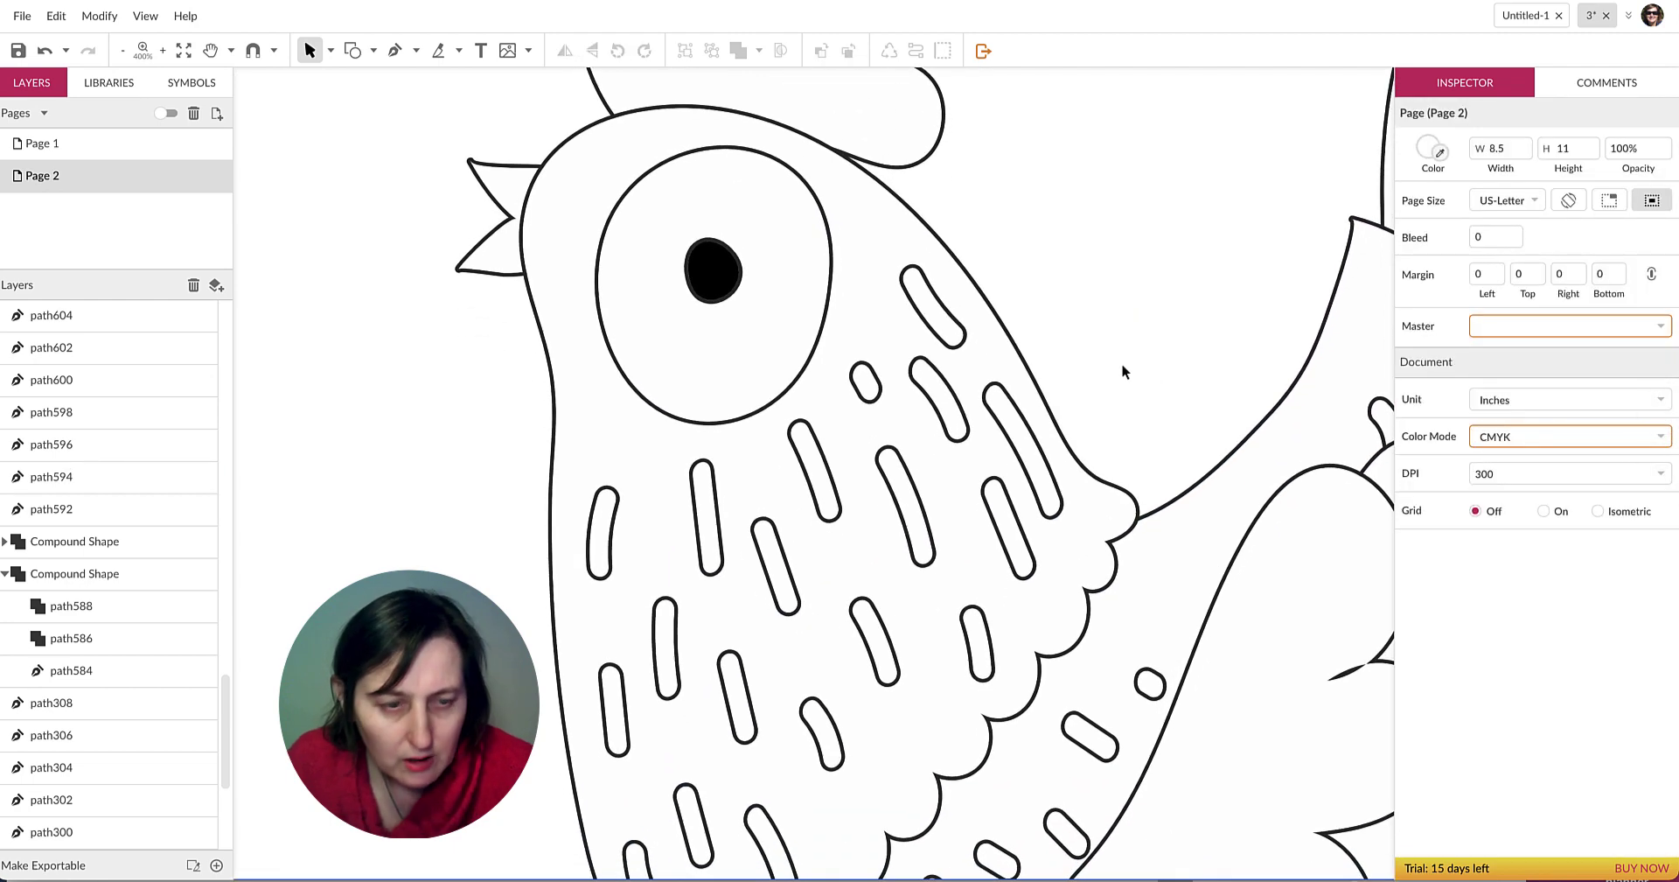
click(211, 50)
mouse_move(1050, 483)
mouse_down()
mouse_move(826, 212)
mouse_move(848, 158)
mouse_up()
mouse_move(1249, 430)
mouse_down()
mouse_move(1129, 206)
mouse_move(983, 389)
mouse_move(903, 285)
mouse_move(1327, 342)
mouse_move(1184, 707)
mouse_up()
mouse_move(1137, 148)
mouse_down()
mouse_move(1121, 256)
mouse_move(1346, 470)
mouse_move(1265, 495)
mouse_up()
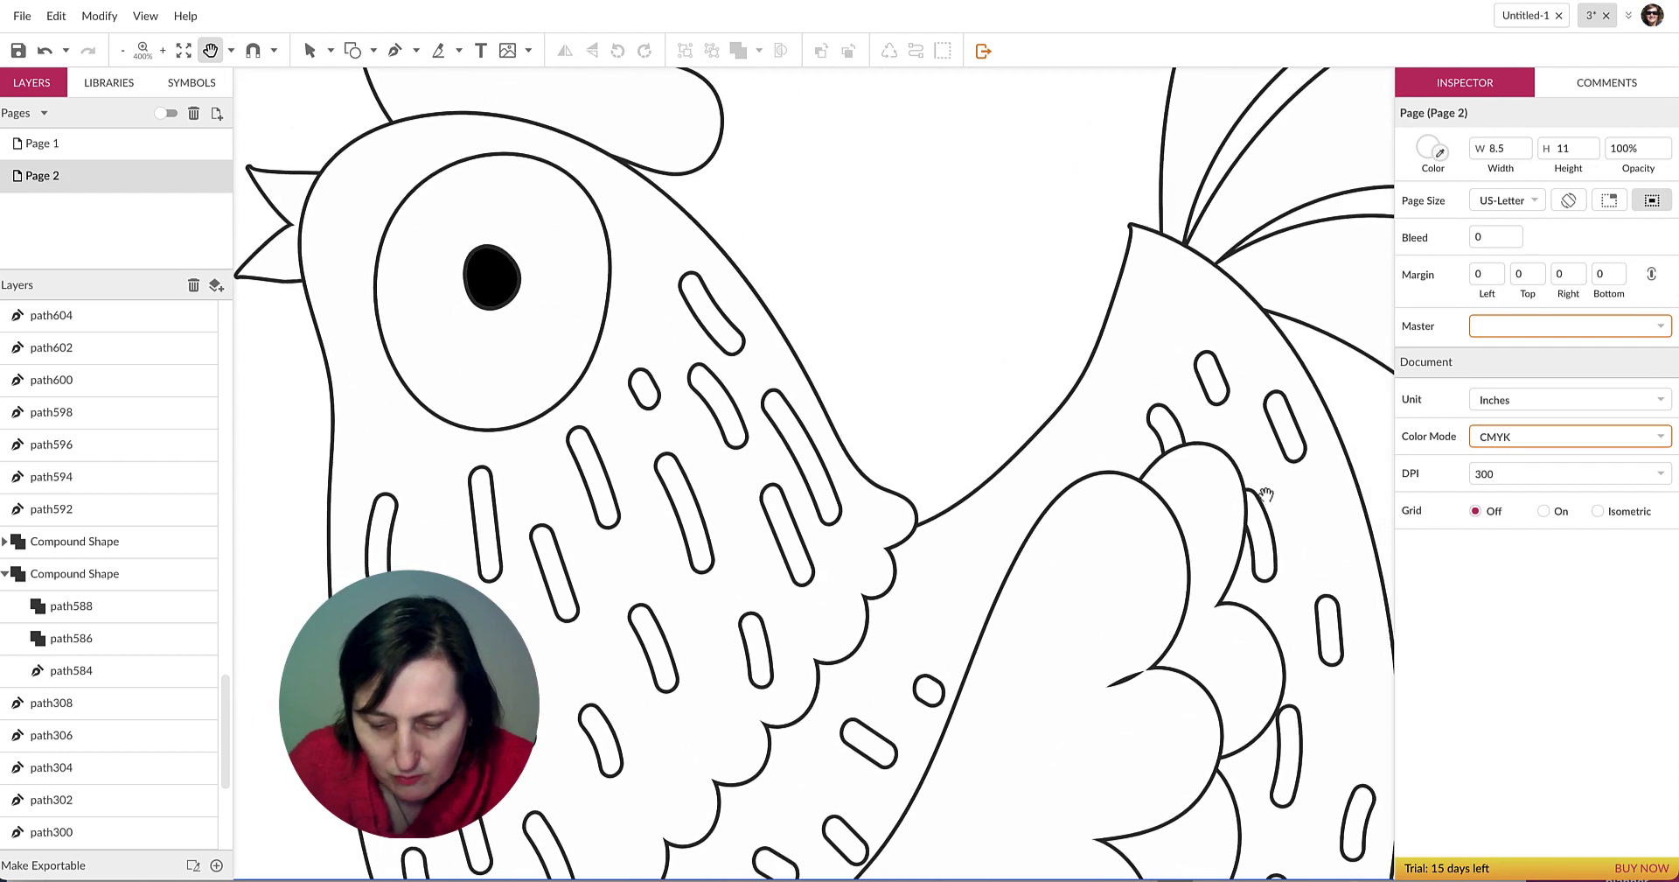
key(ctrl+minus)
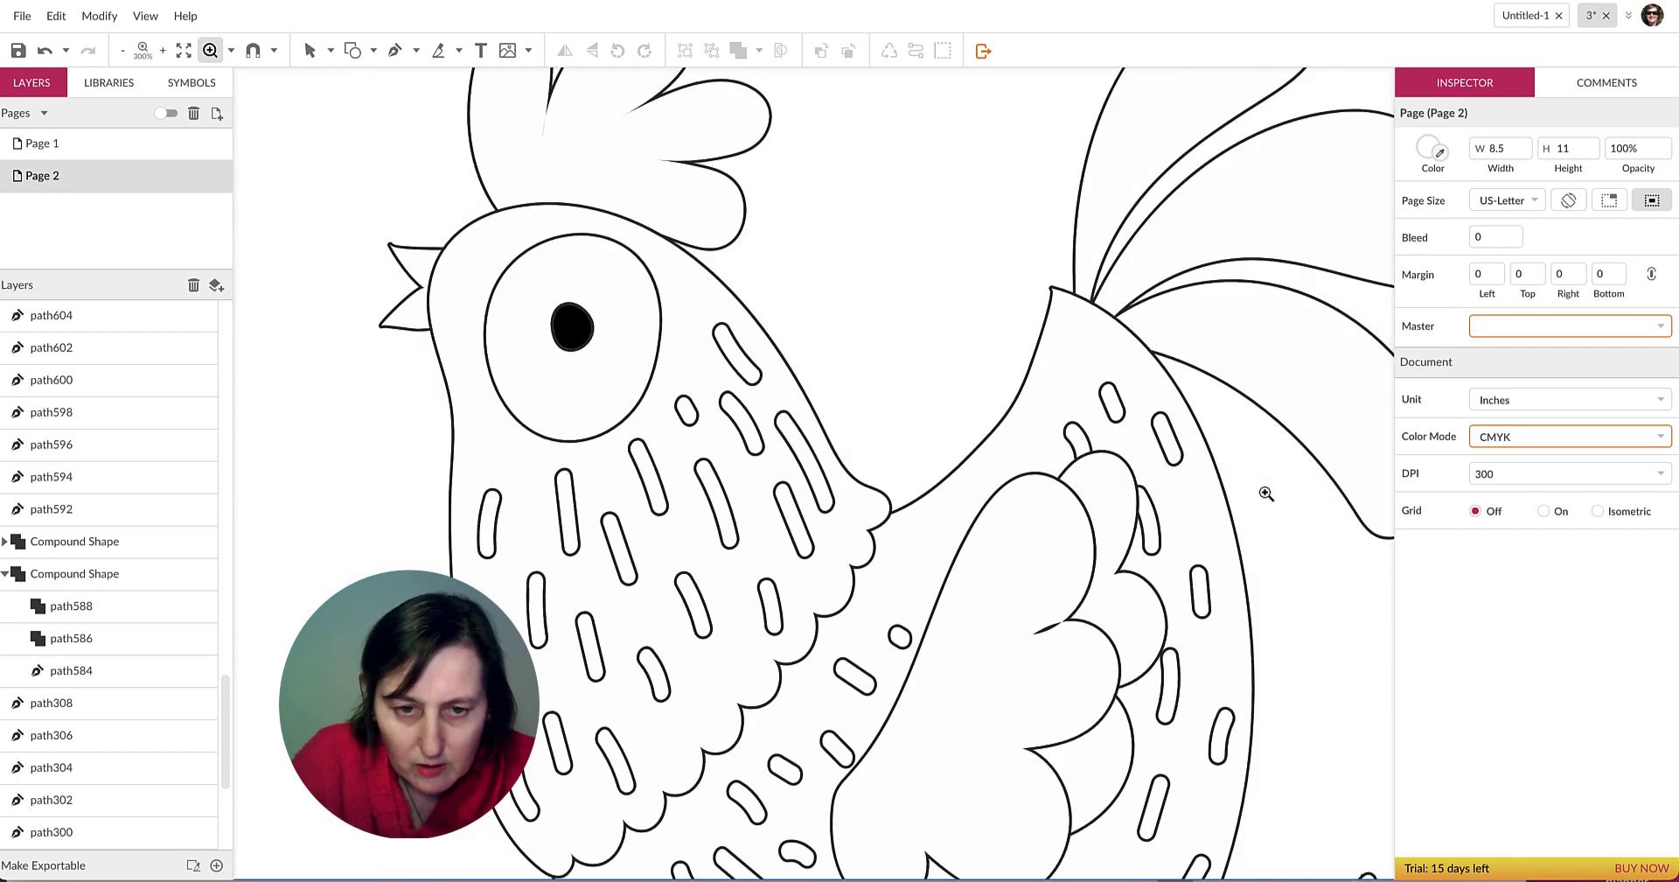
scroll(1215, 362, down, 5)
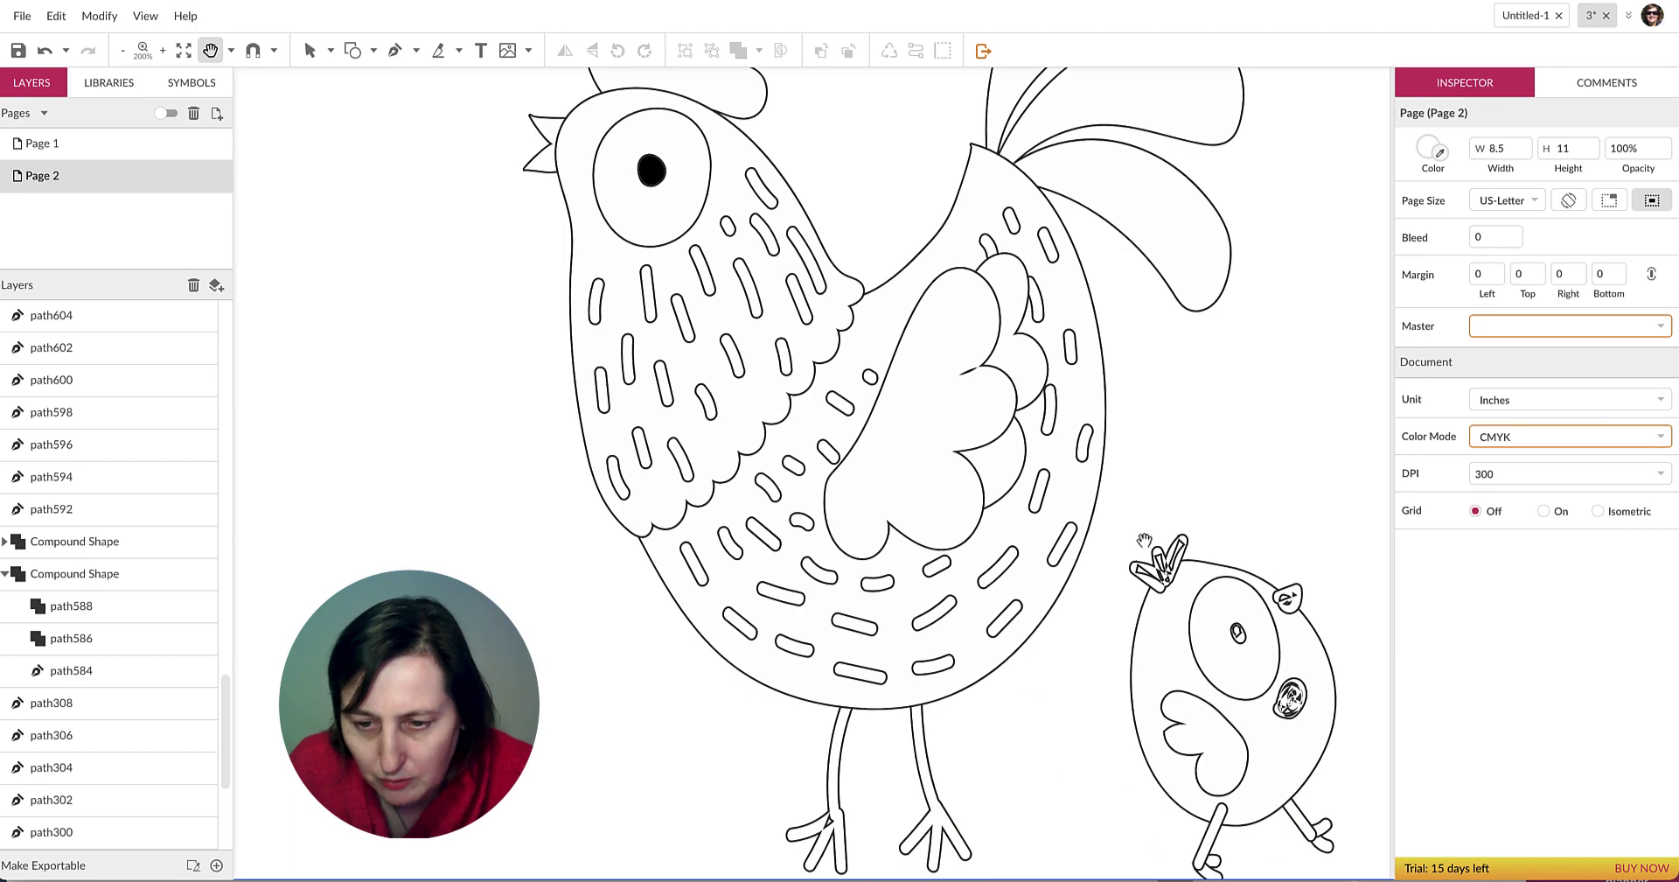
scroll(1356, 590, down, 2)
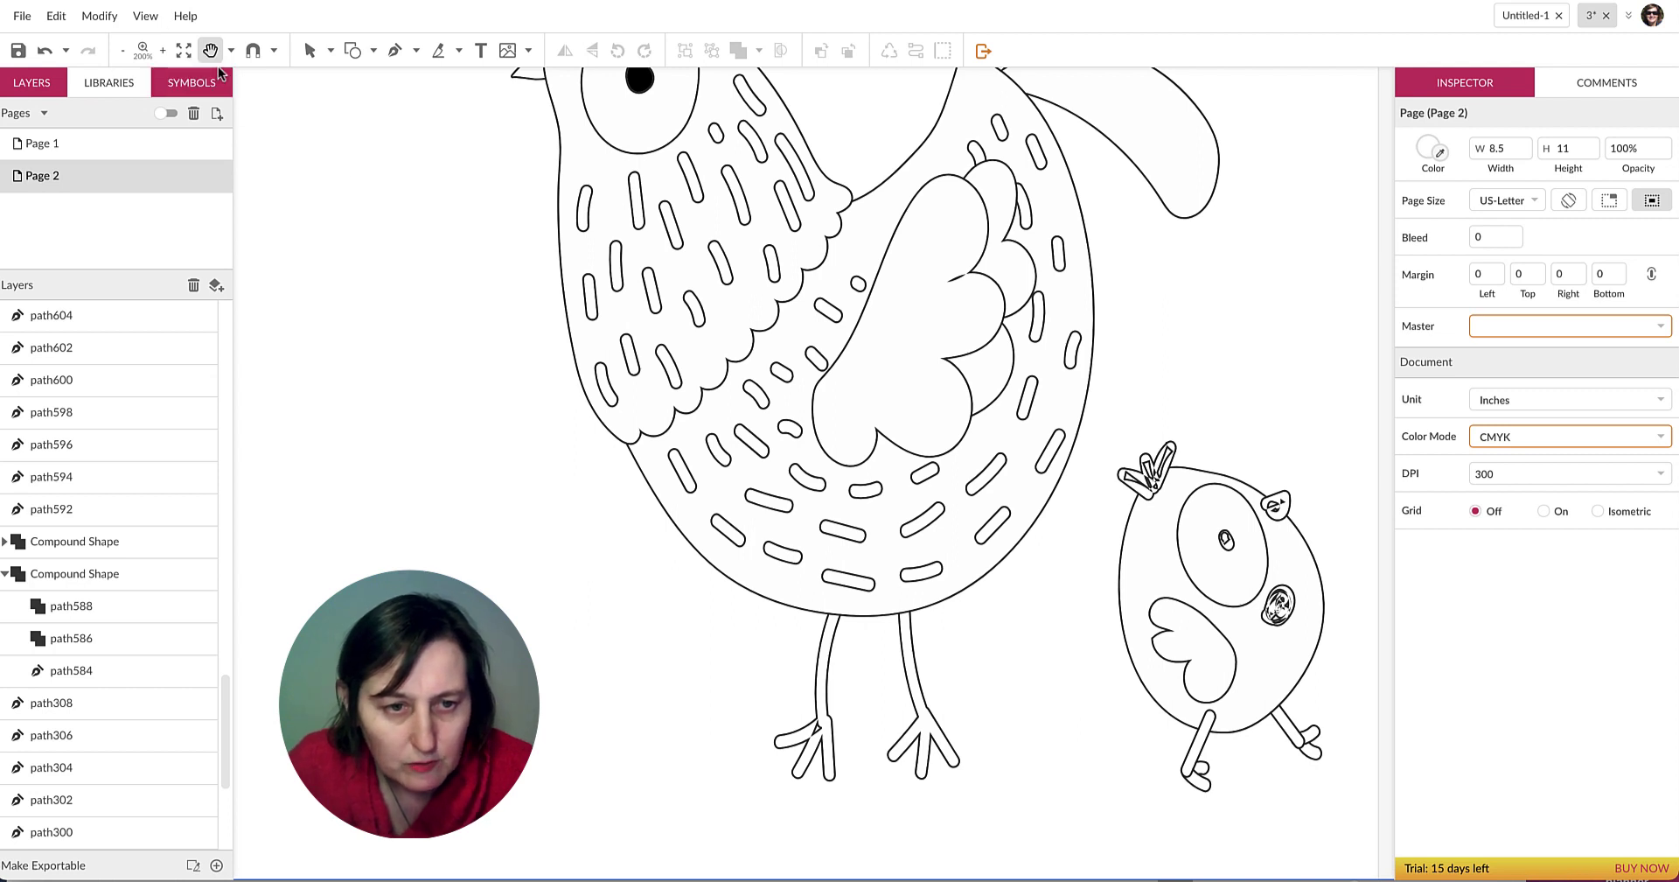
Fill the pupil of the chick's eye with black.
click(310, 50)
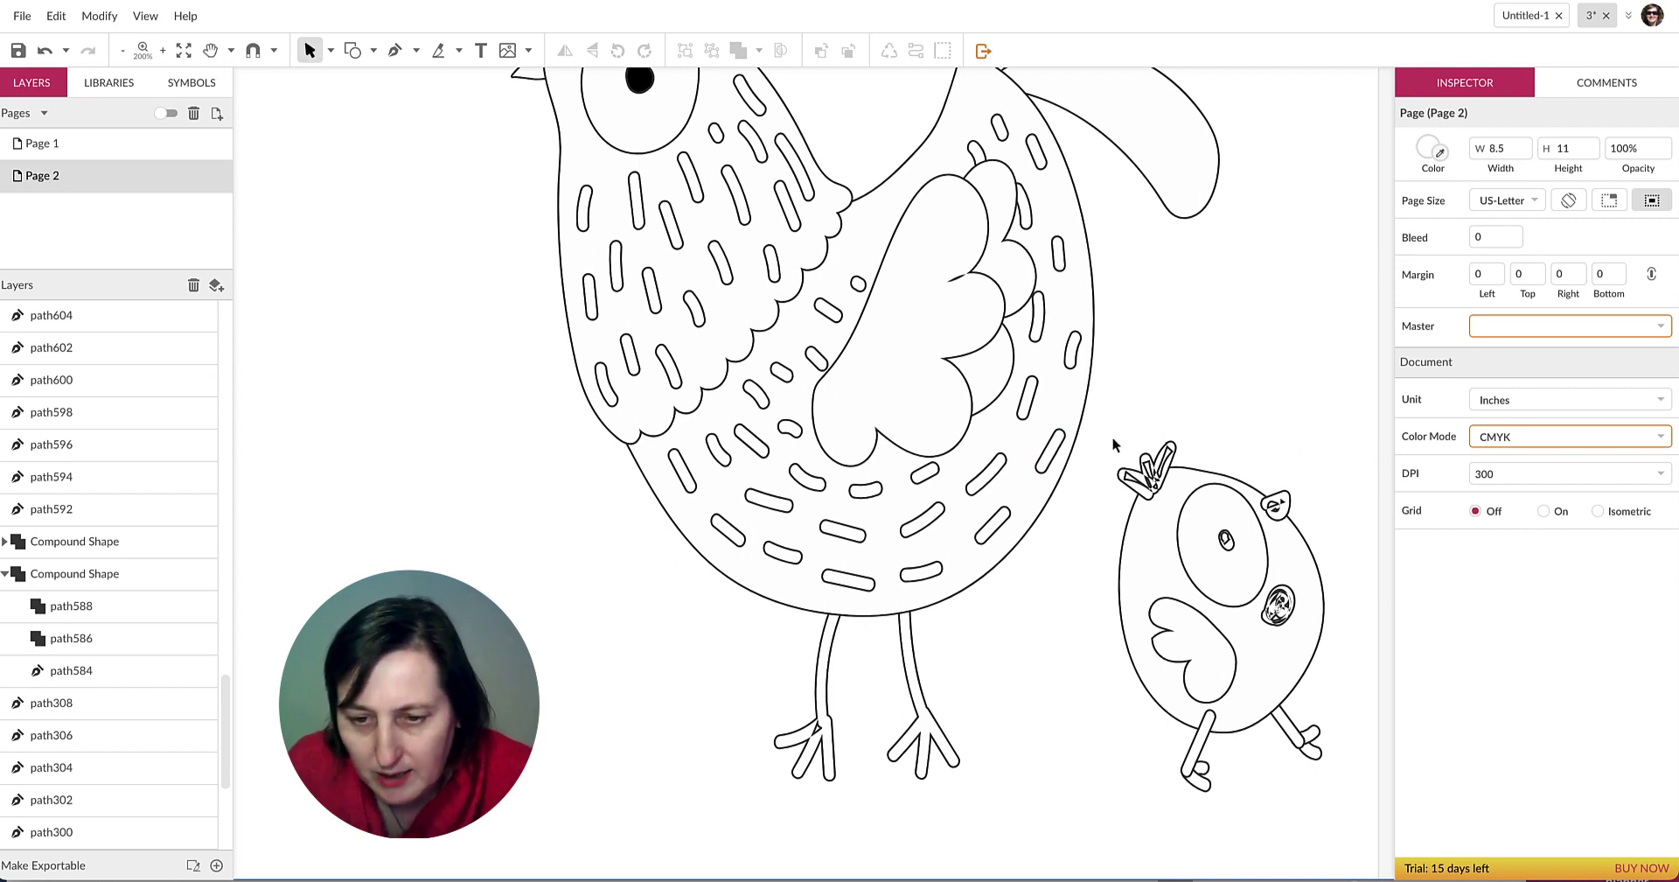
drag(1114, 438, 1298, 815)
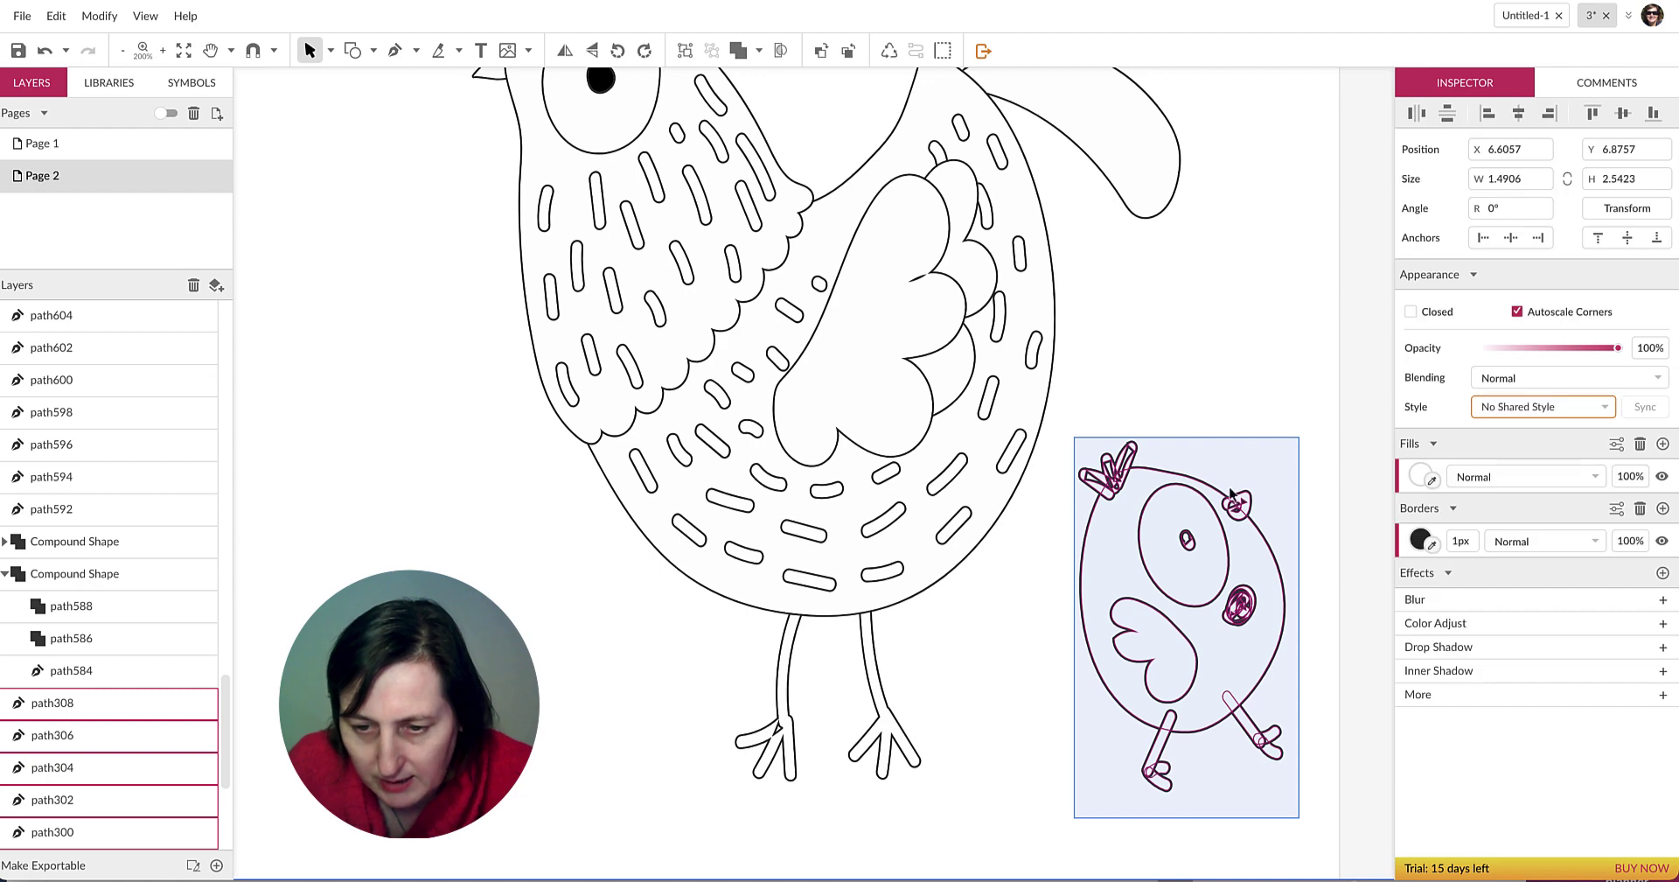
click(1214, 410)
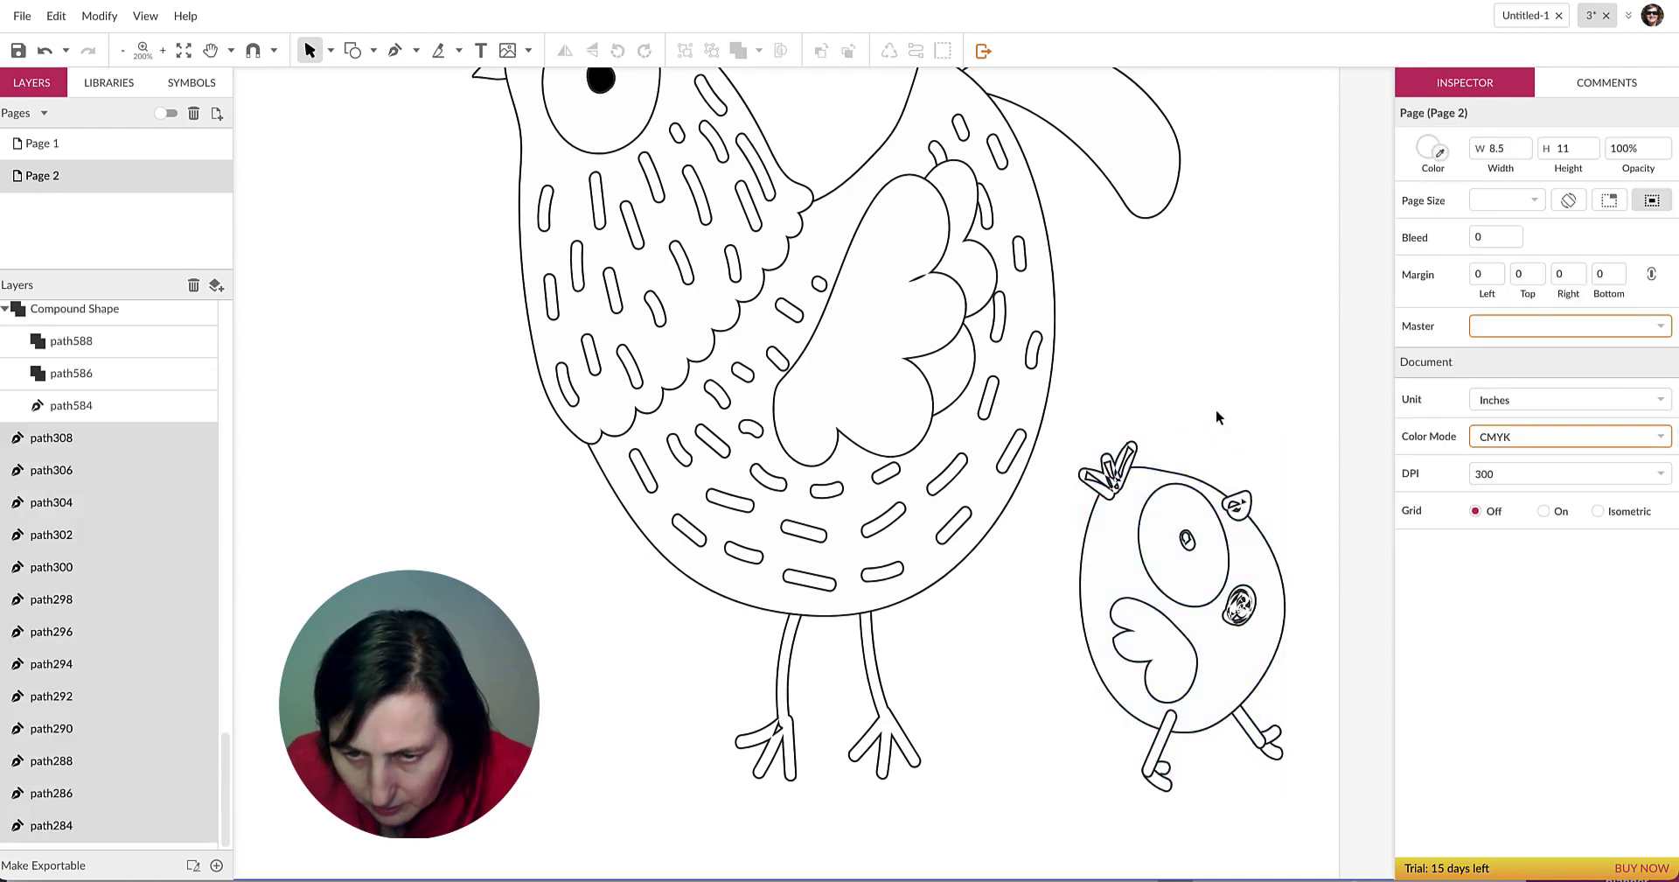
click(1188, 540)
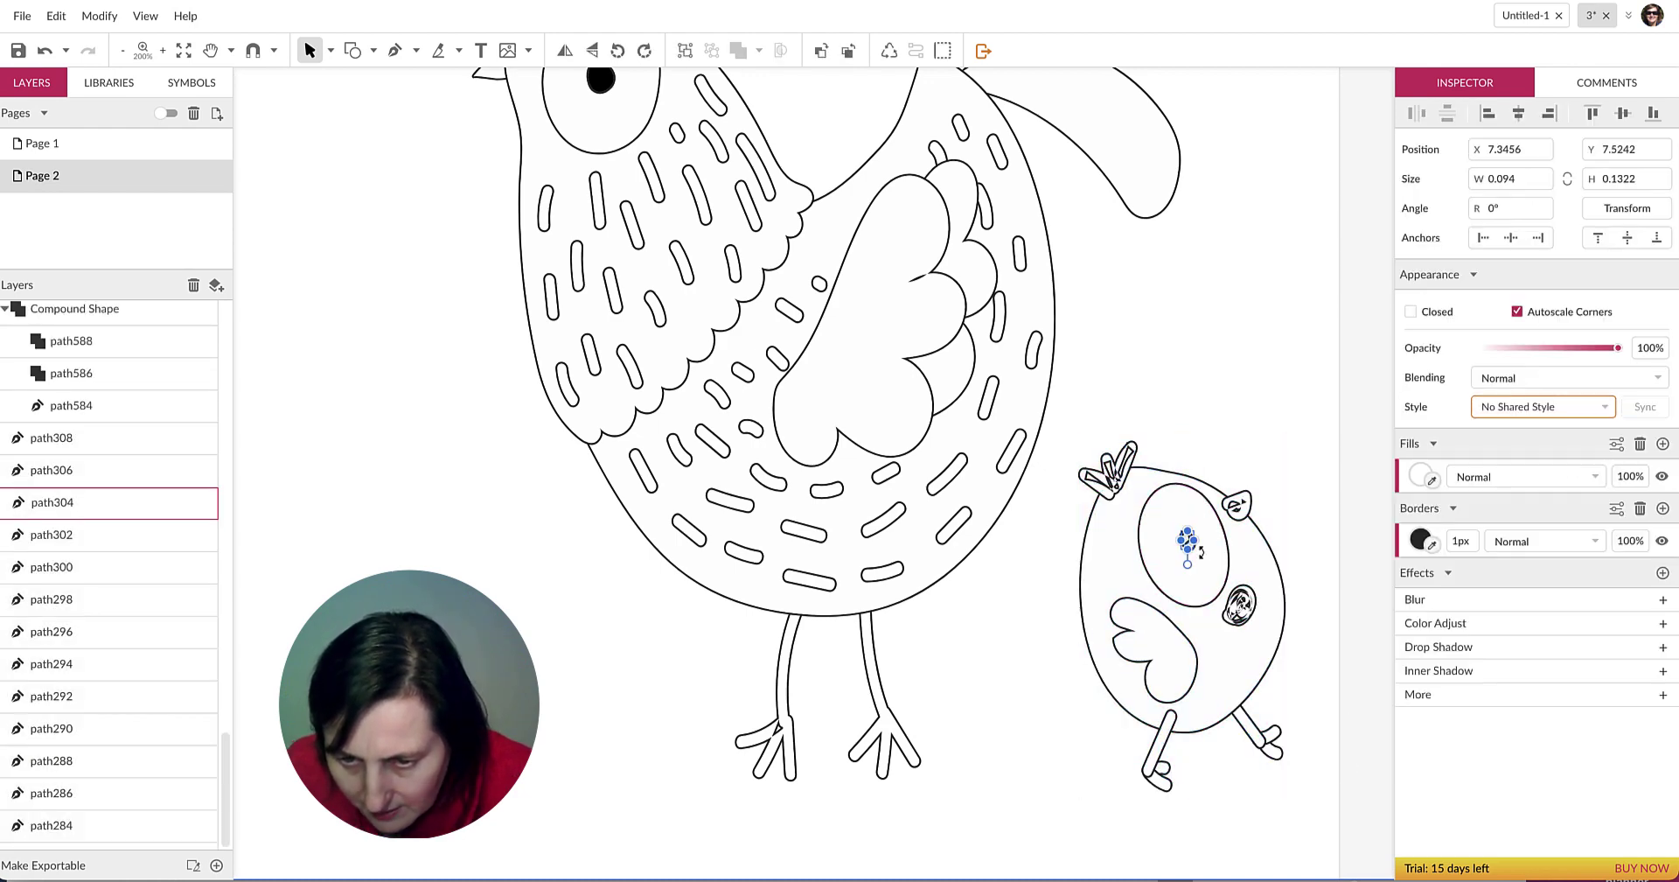
click(1421, 539)
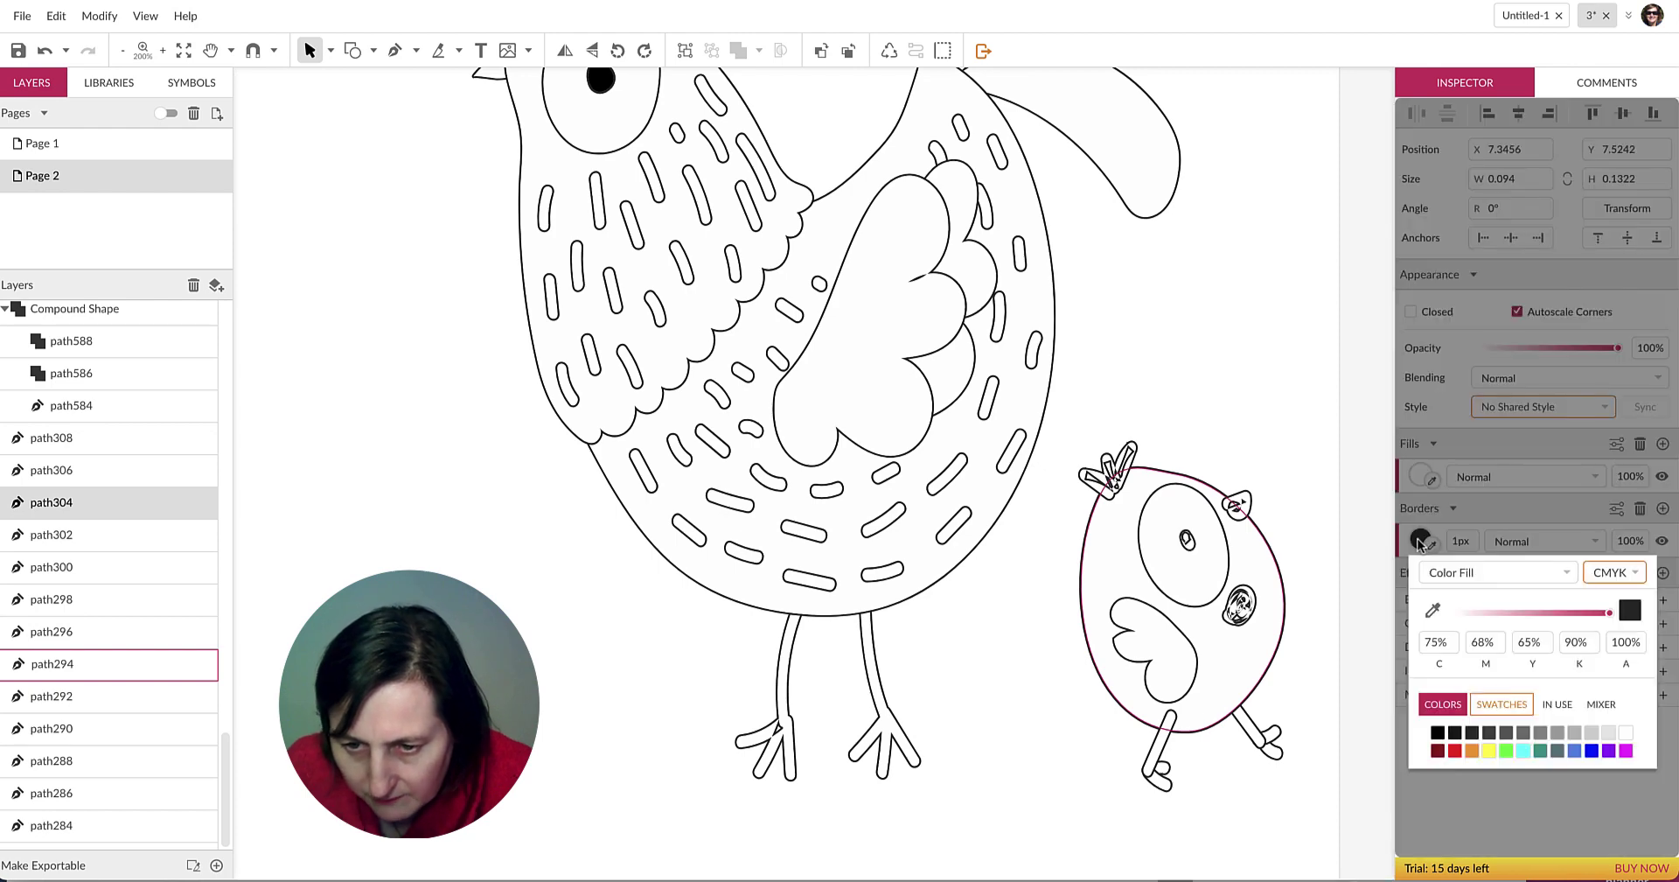
click(1422, 481)
click(1419, 477)
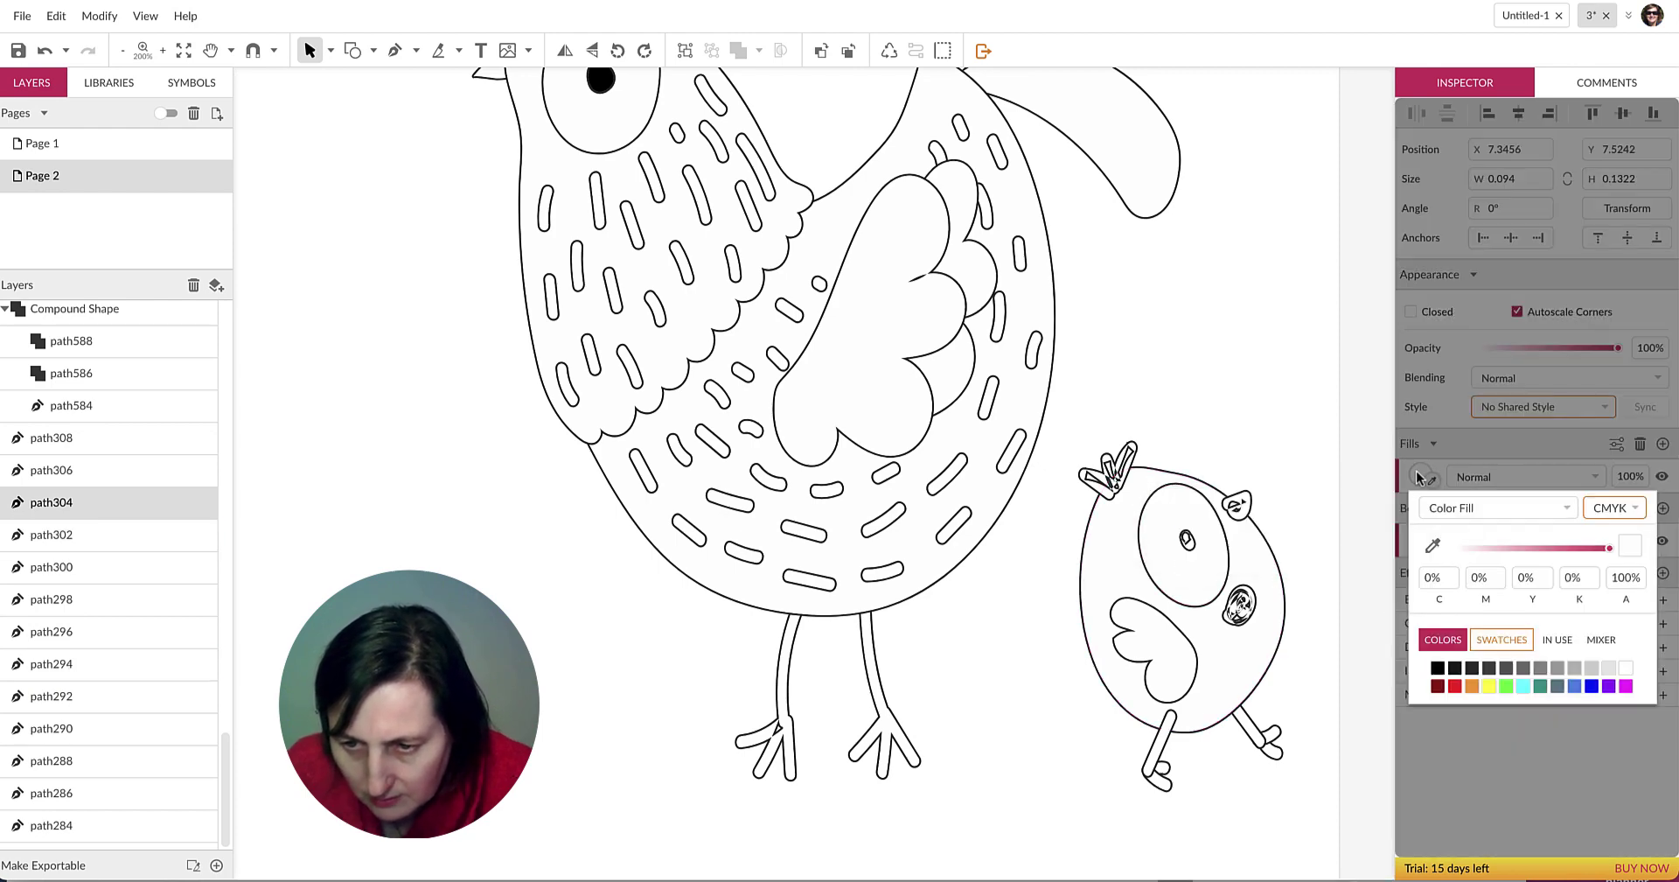
click(1436, 669)
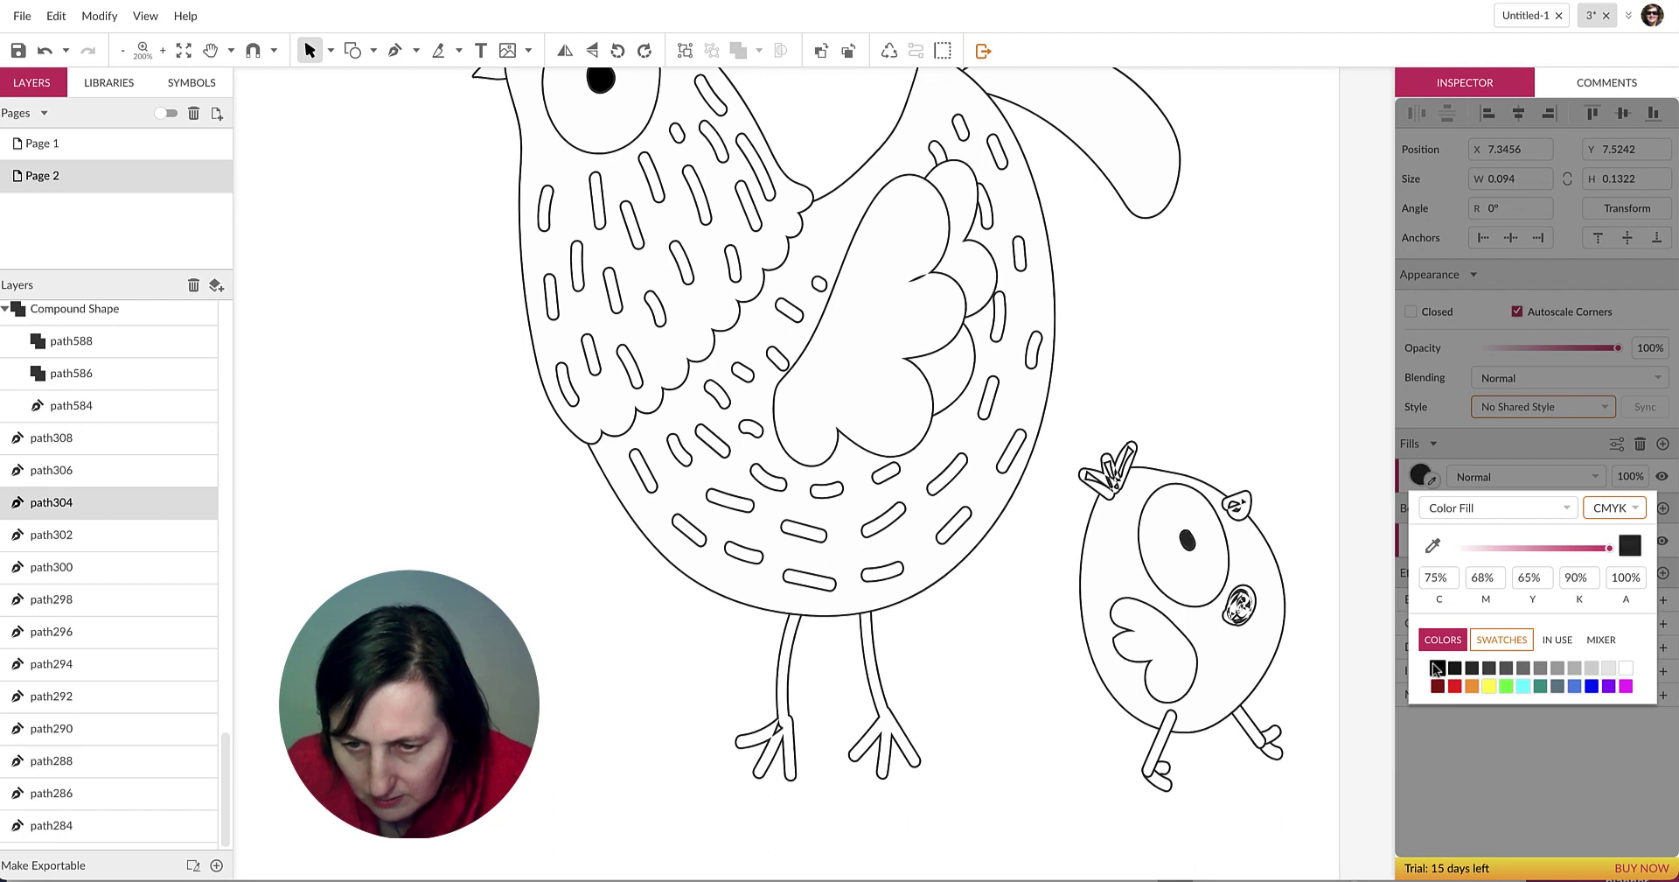
click(1272, 347)
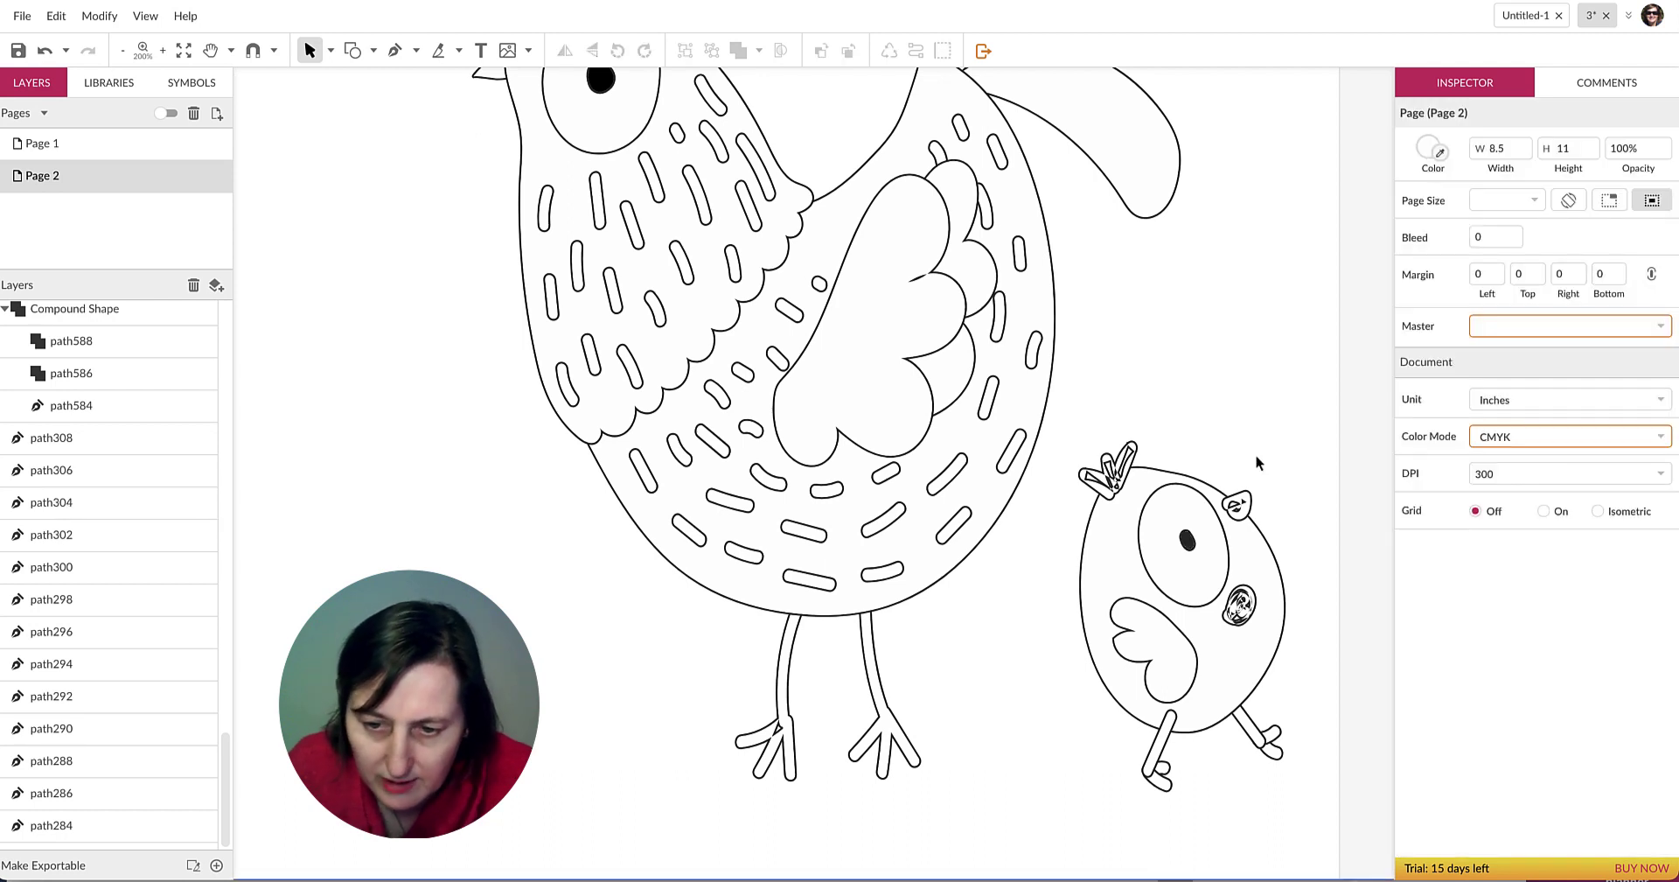
Delete the scribbled cheek spot on the chick and fill the chick's beak with black.
click(1248, 616)
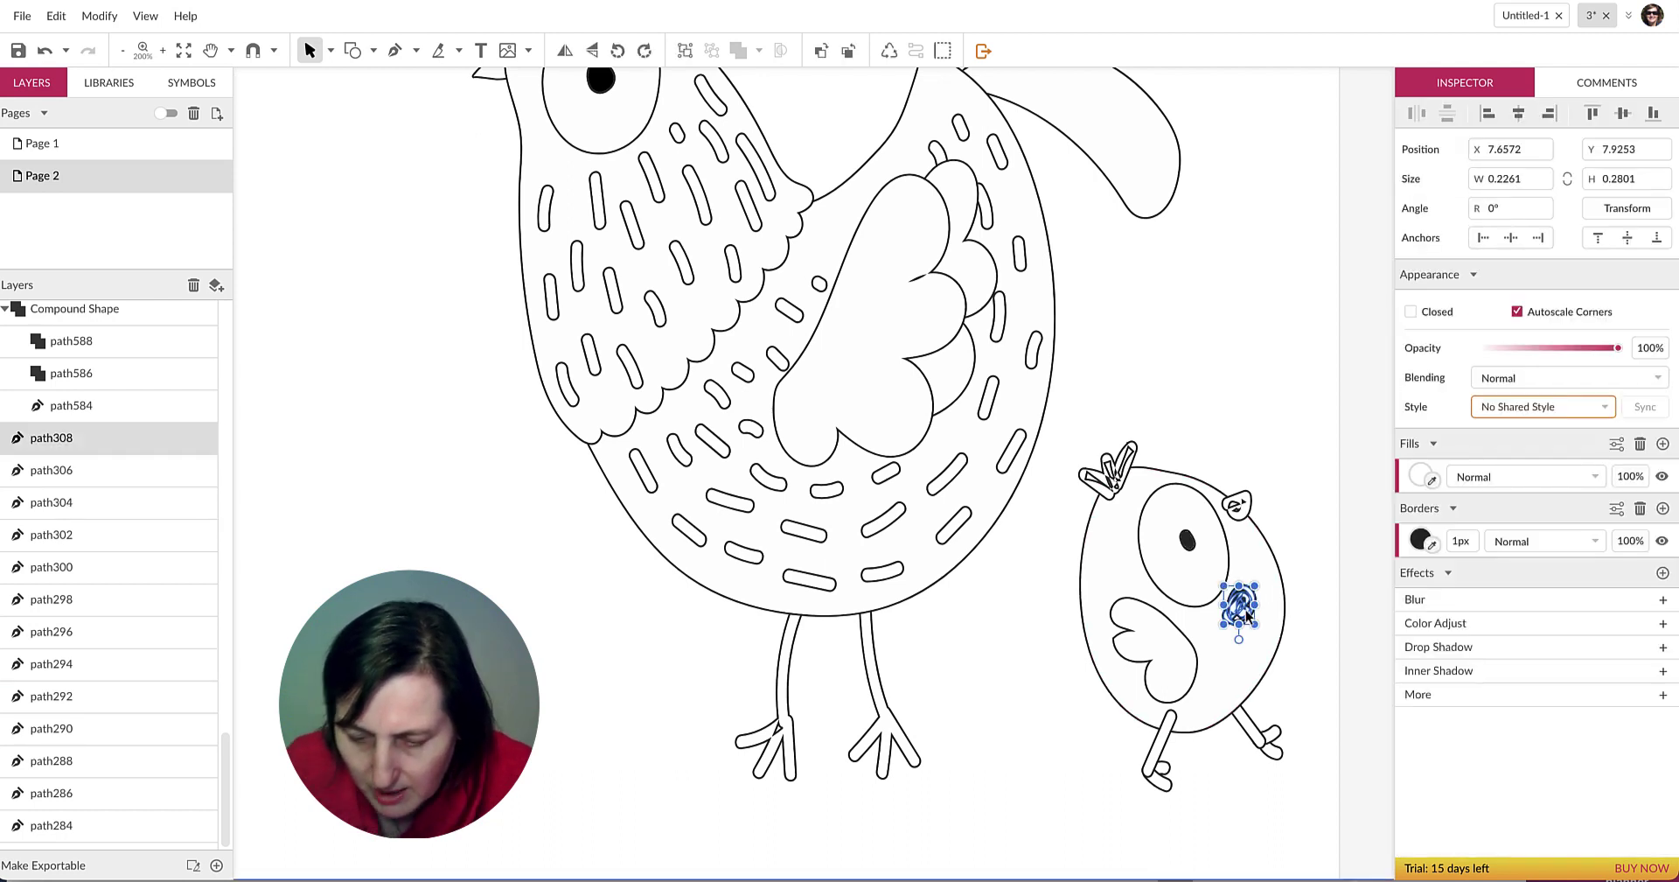
key(Delete)
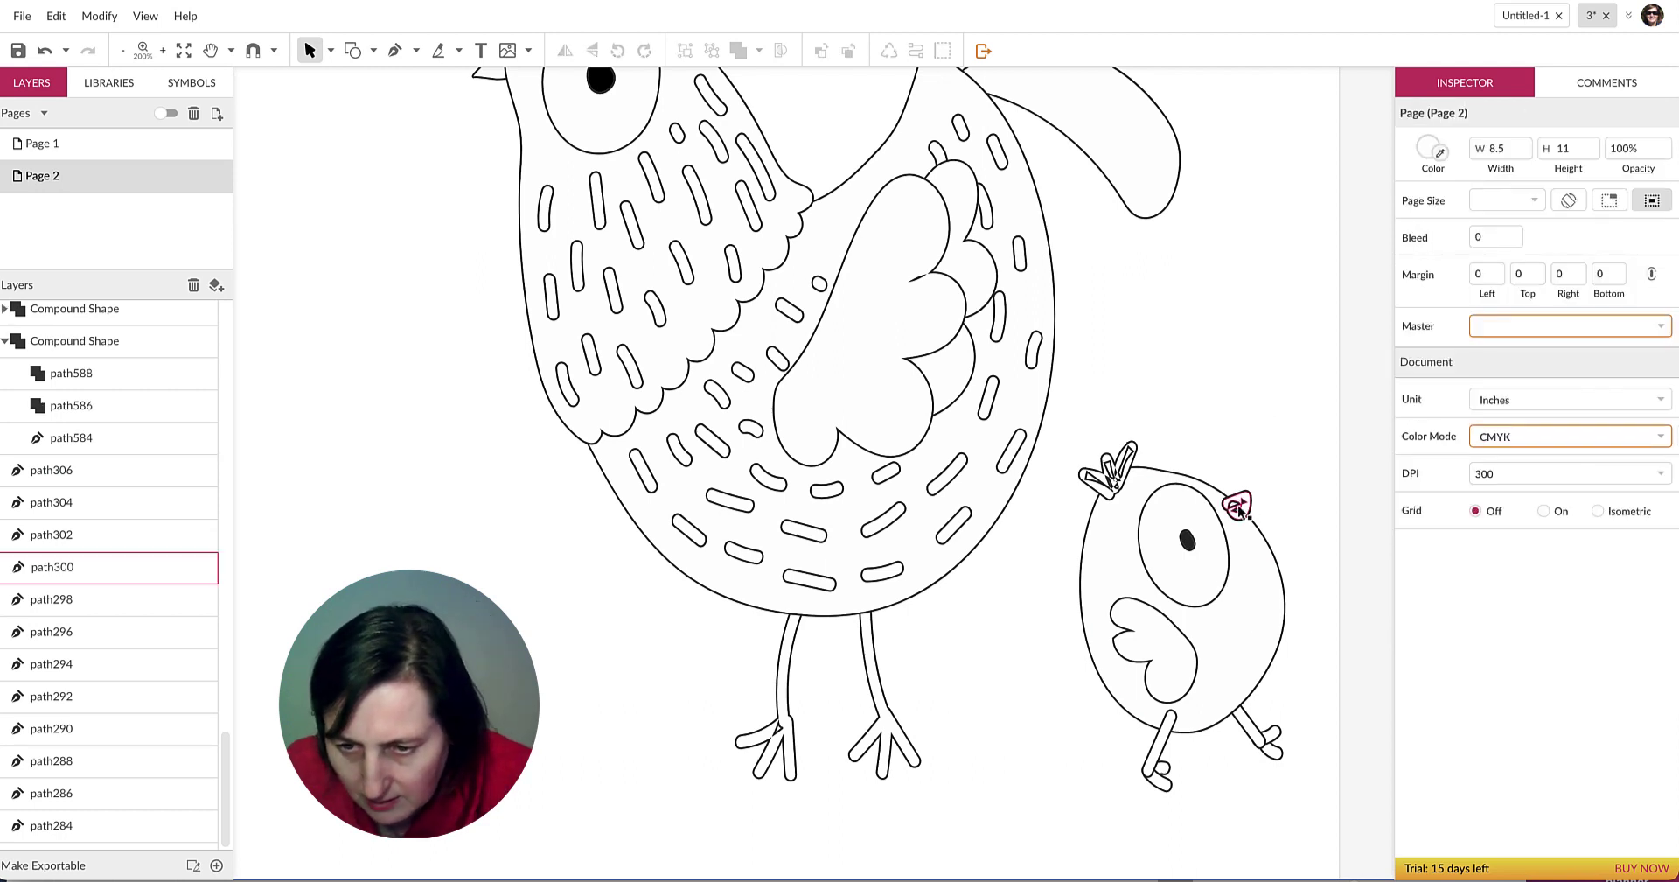
click(1269, 502)
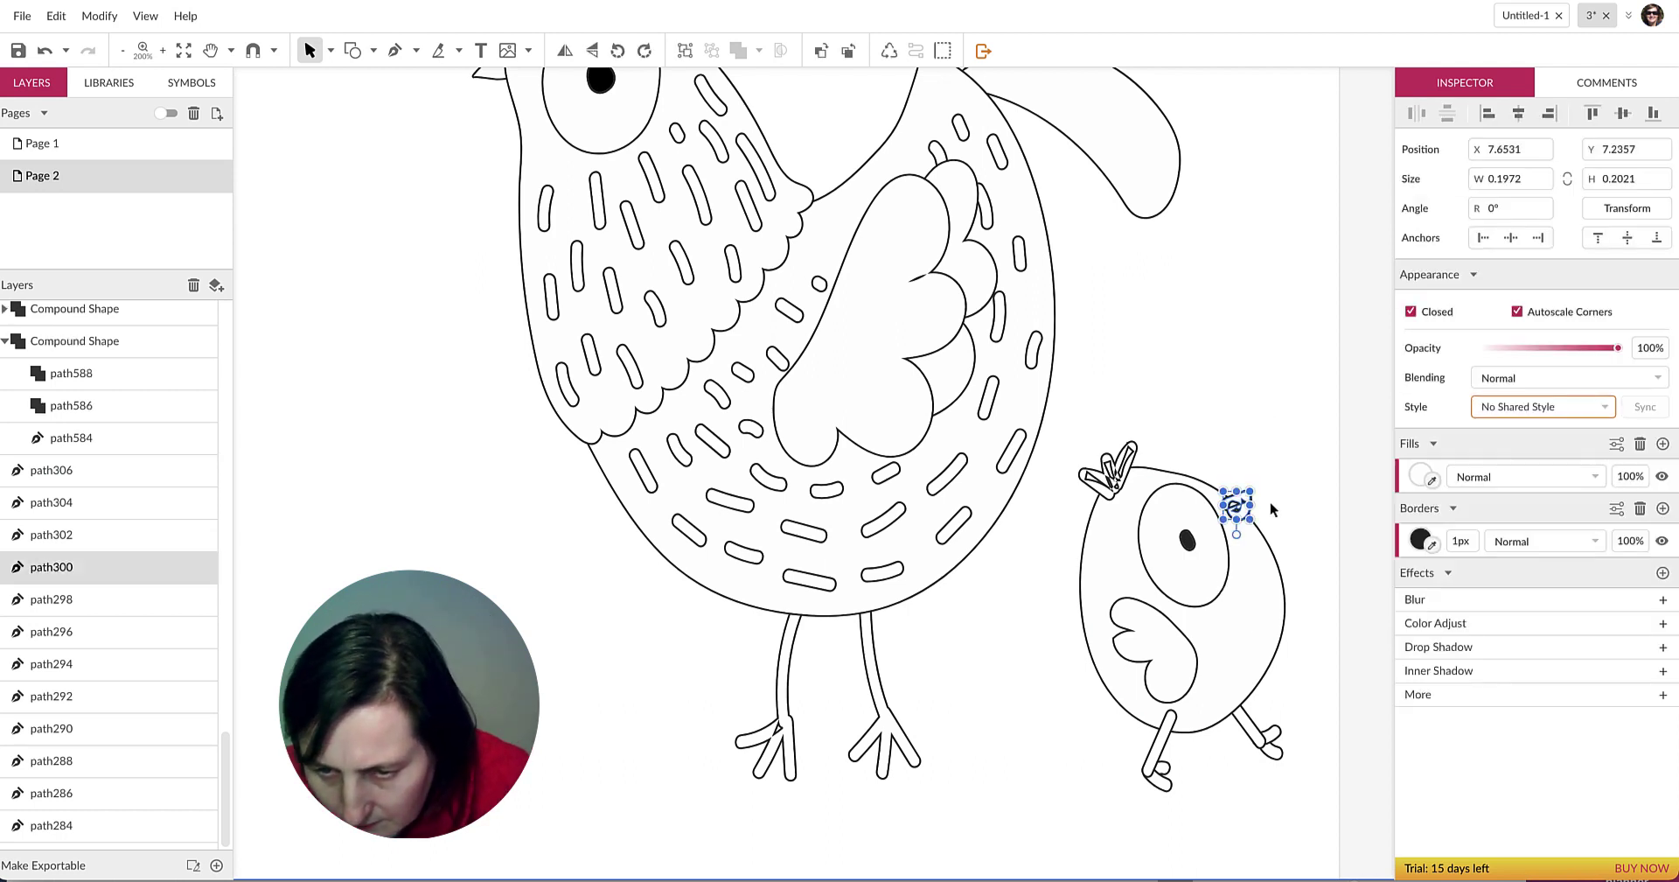
click(1420, 476)
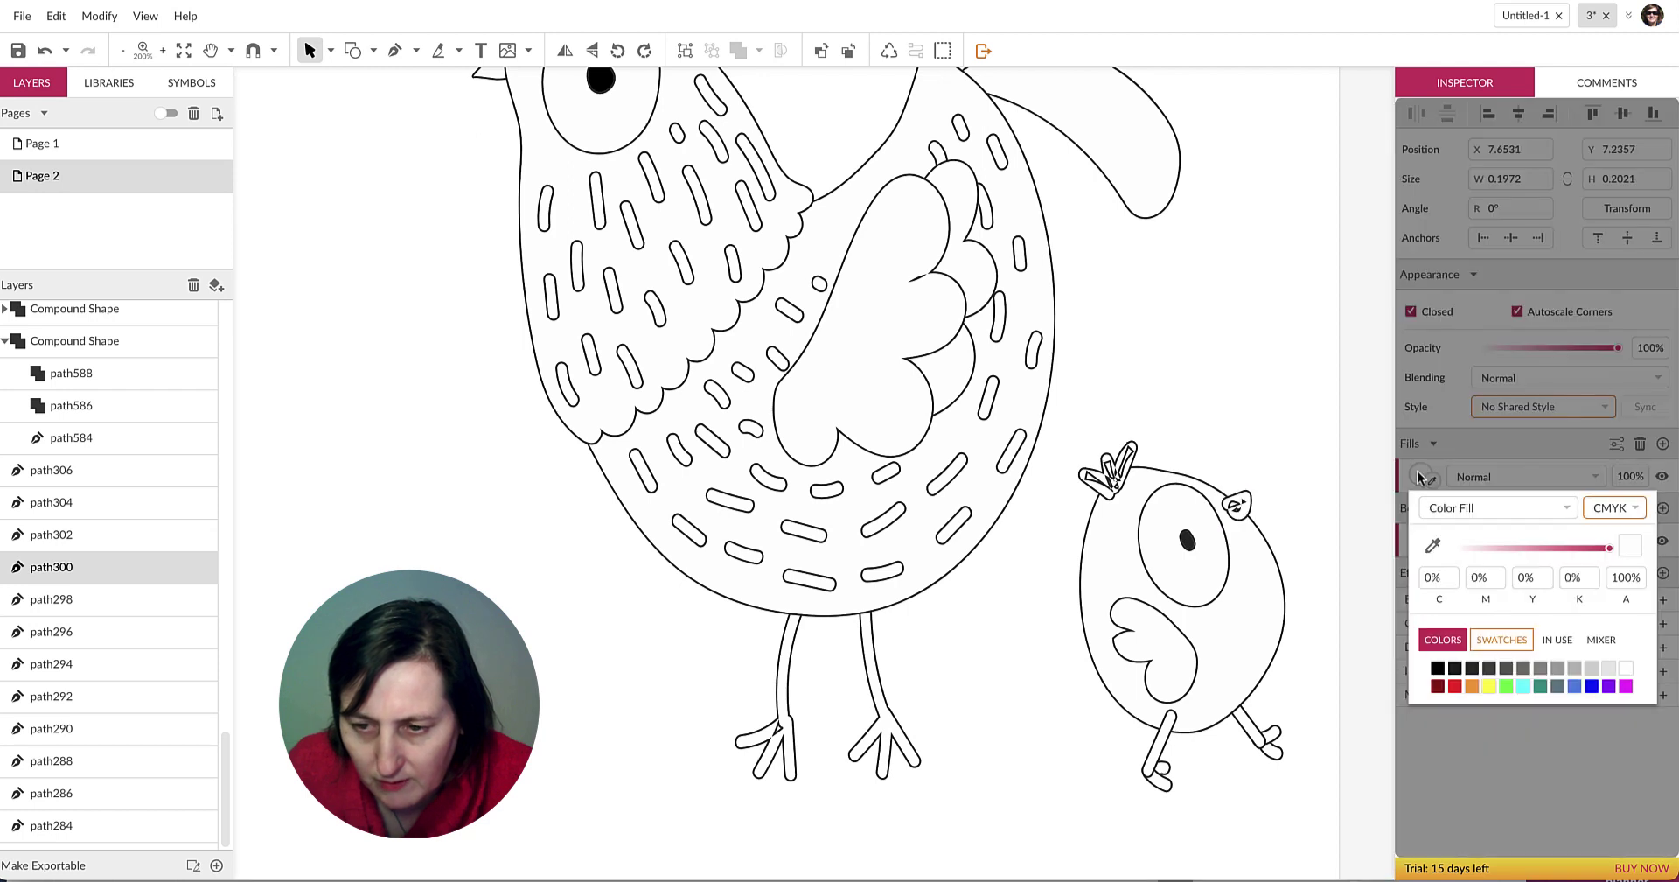
click(1437, 667)
click(1299, 404)
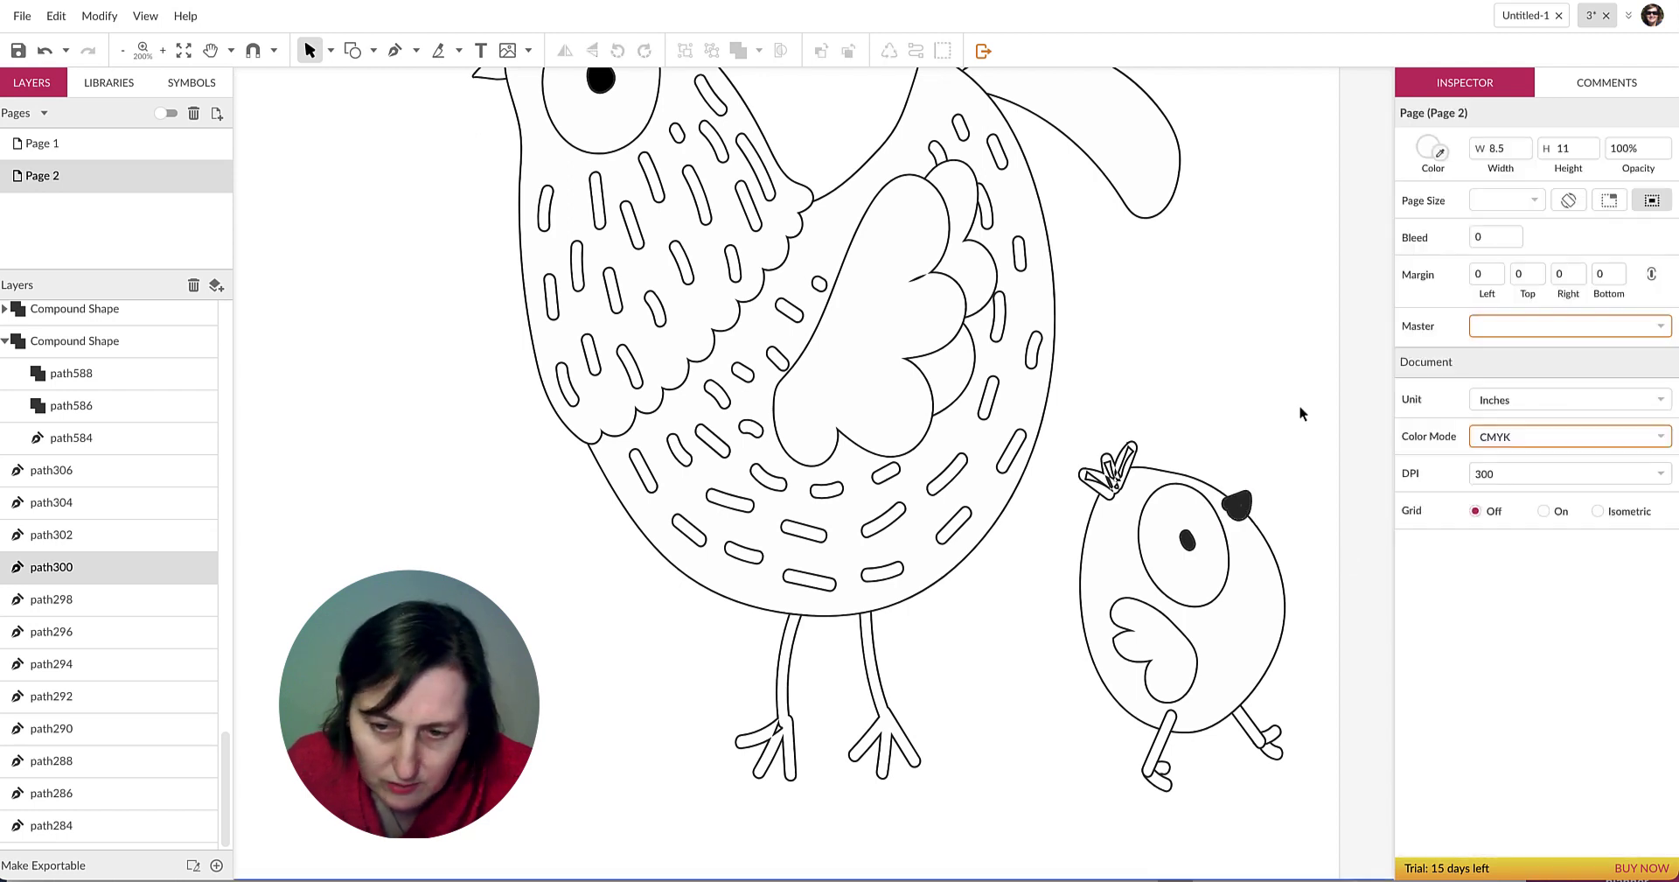
click(1121, 475)
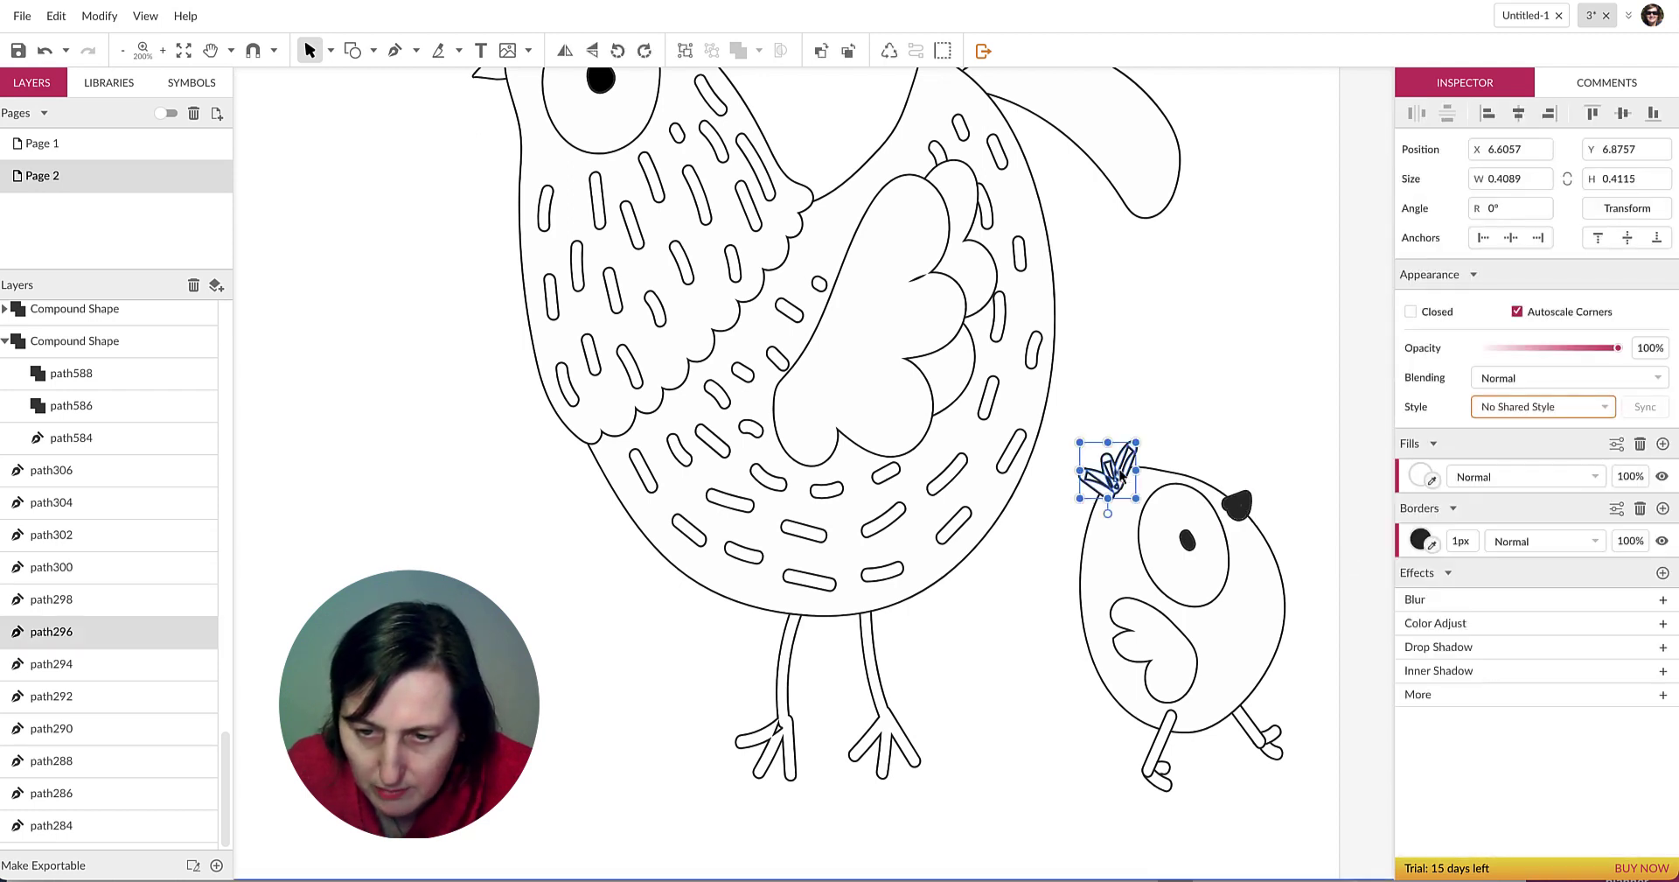
key(Delete)
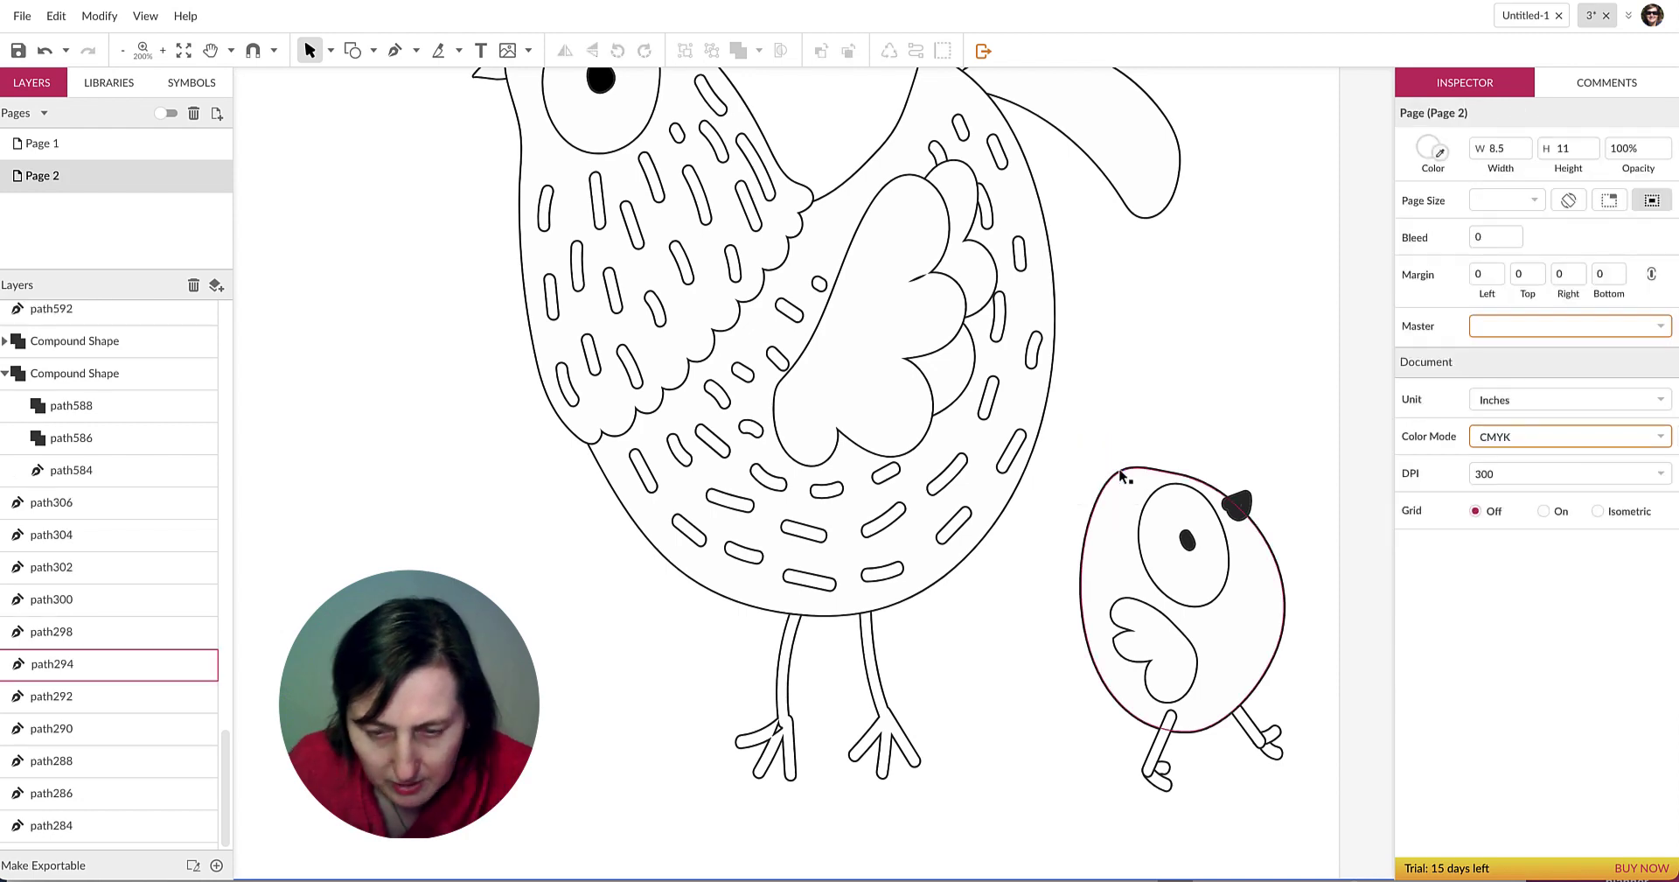
key(ctrl+z)
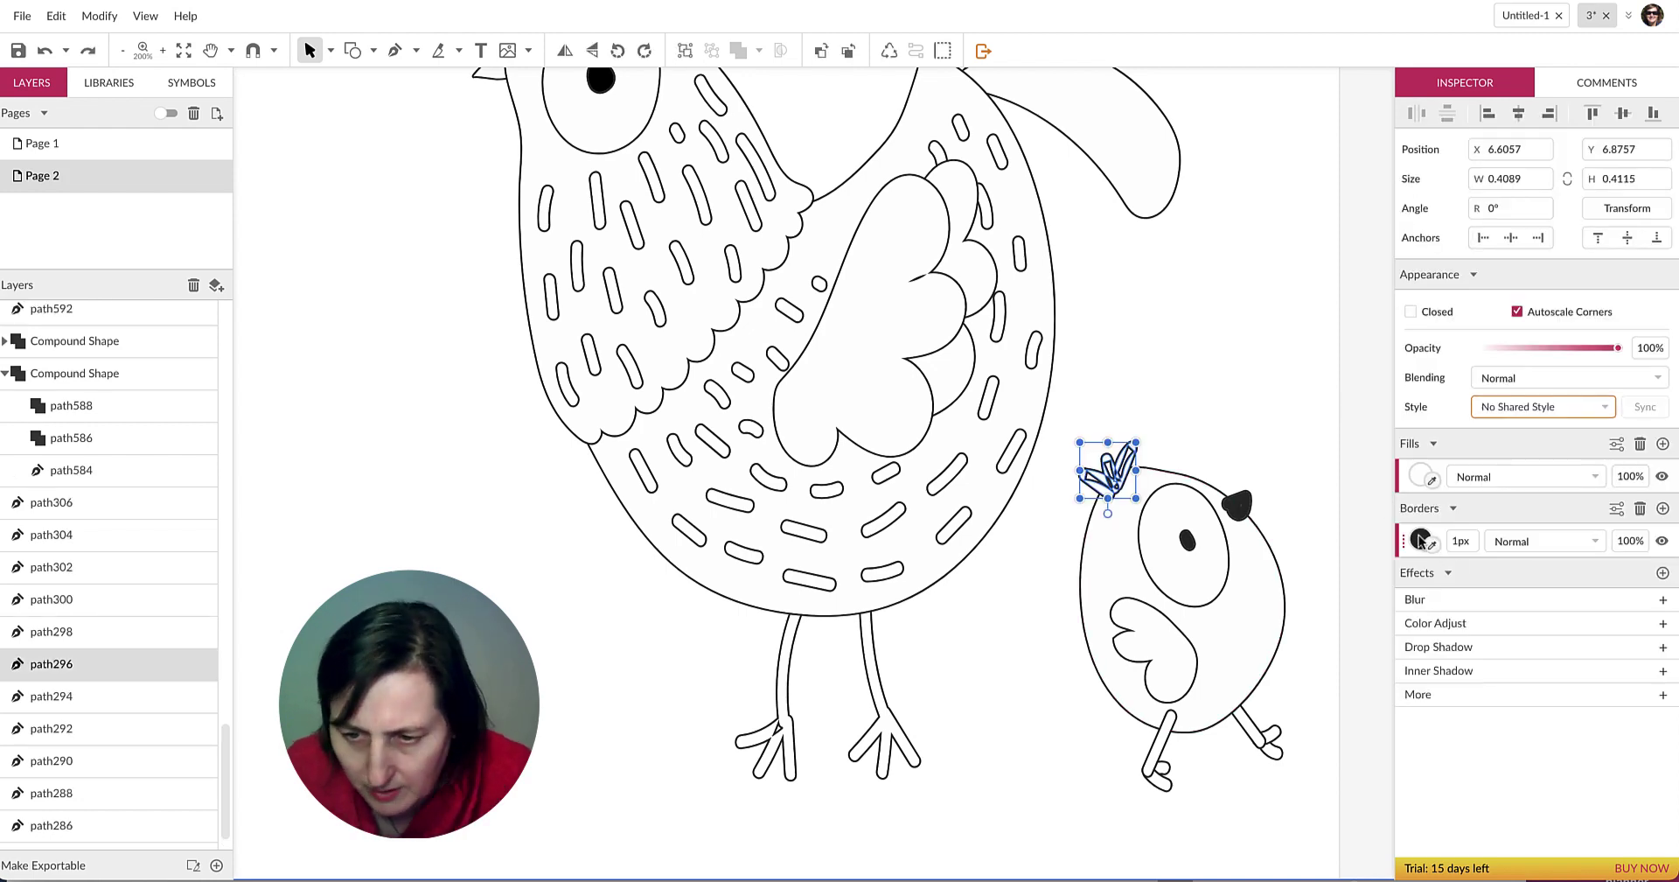
Fill the feather tuft on top of the chick's head with black.
click(1421, 477)
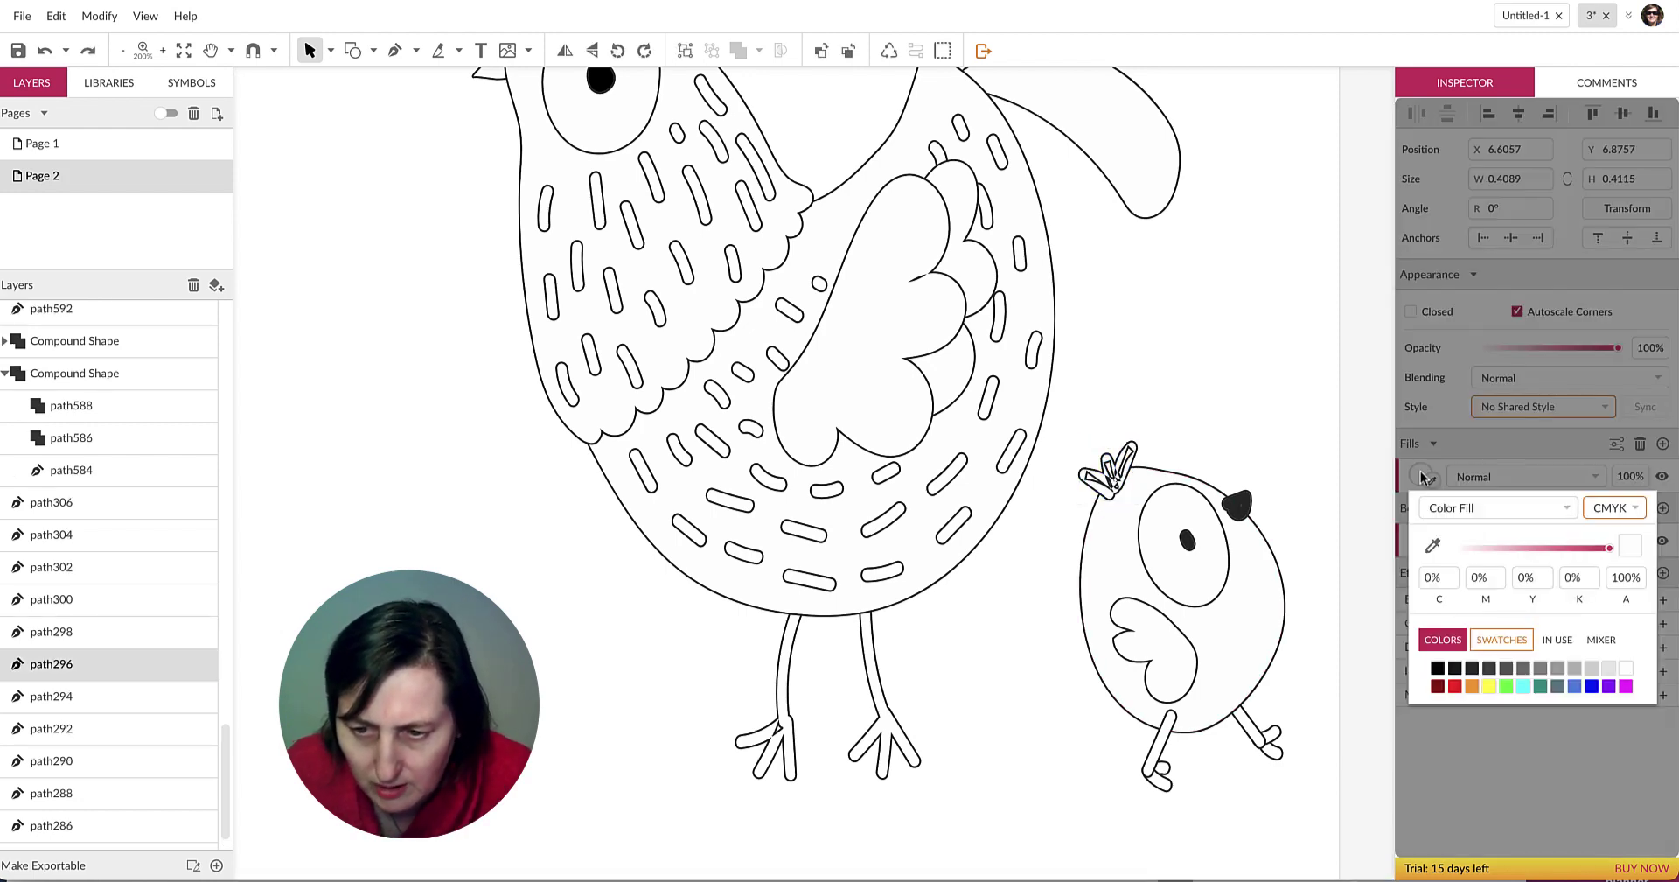
click(1442, 670)
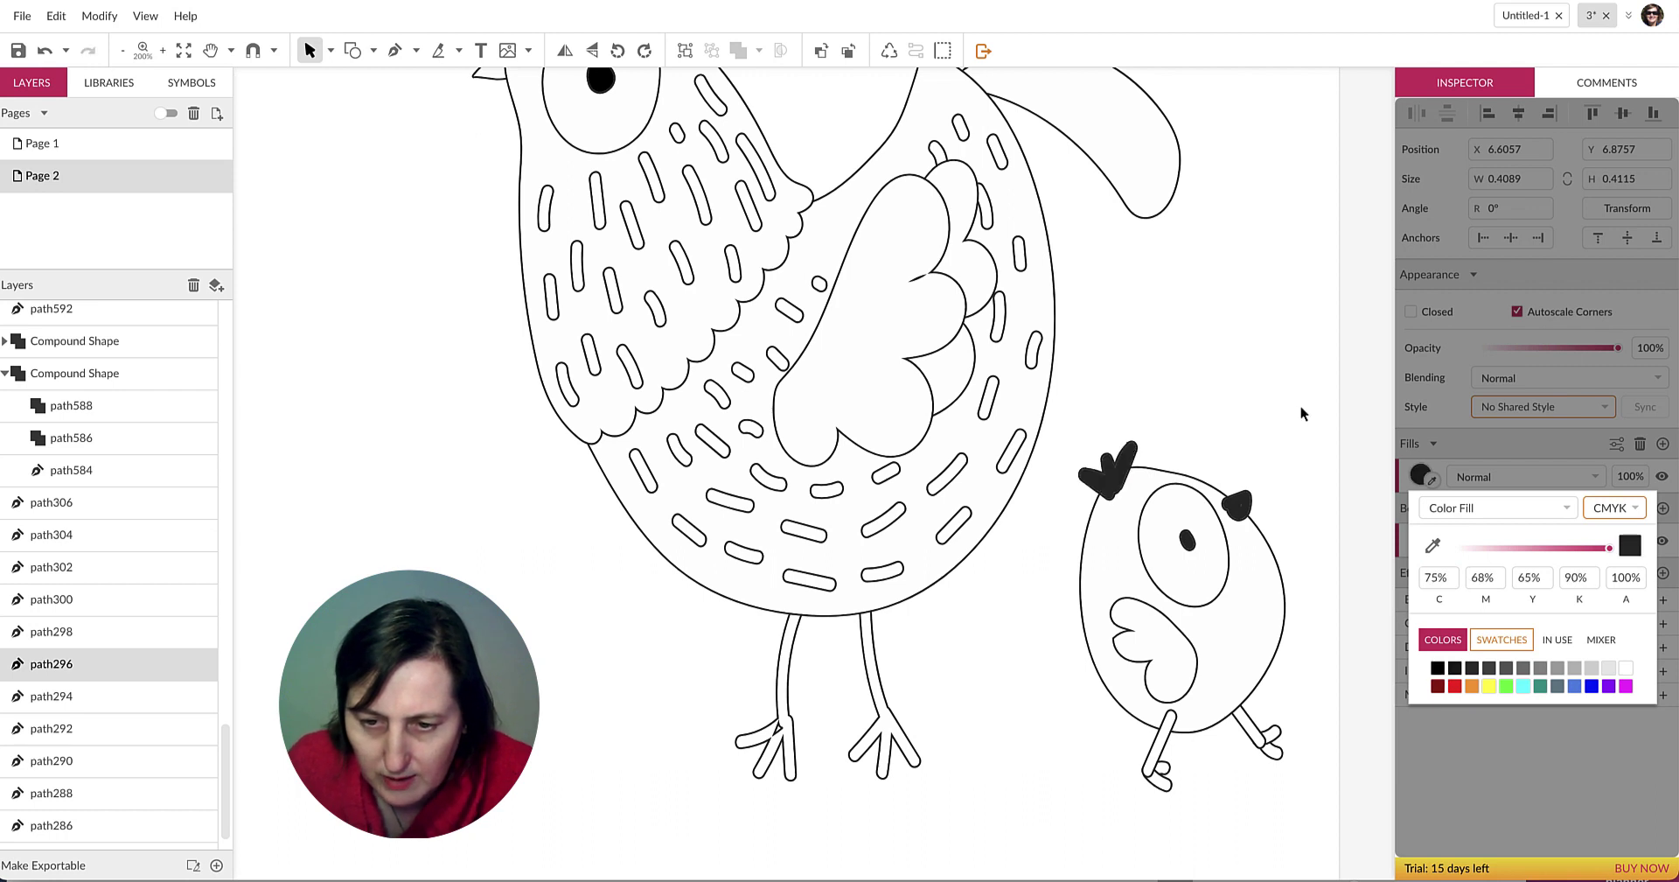
click(1300, 406)
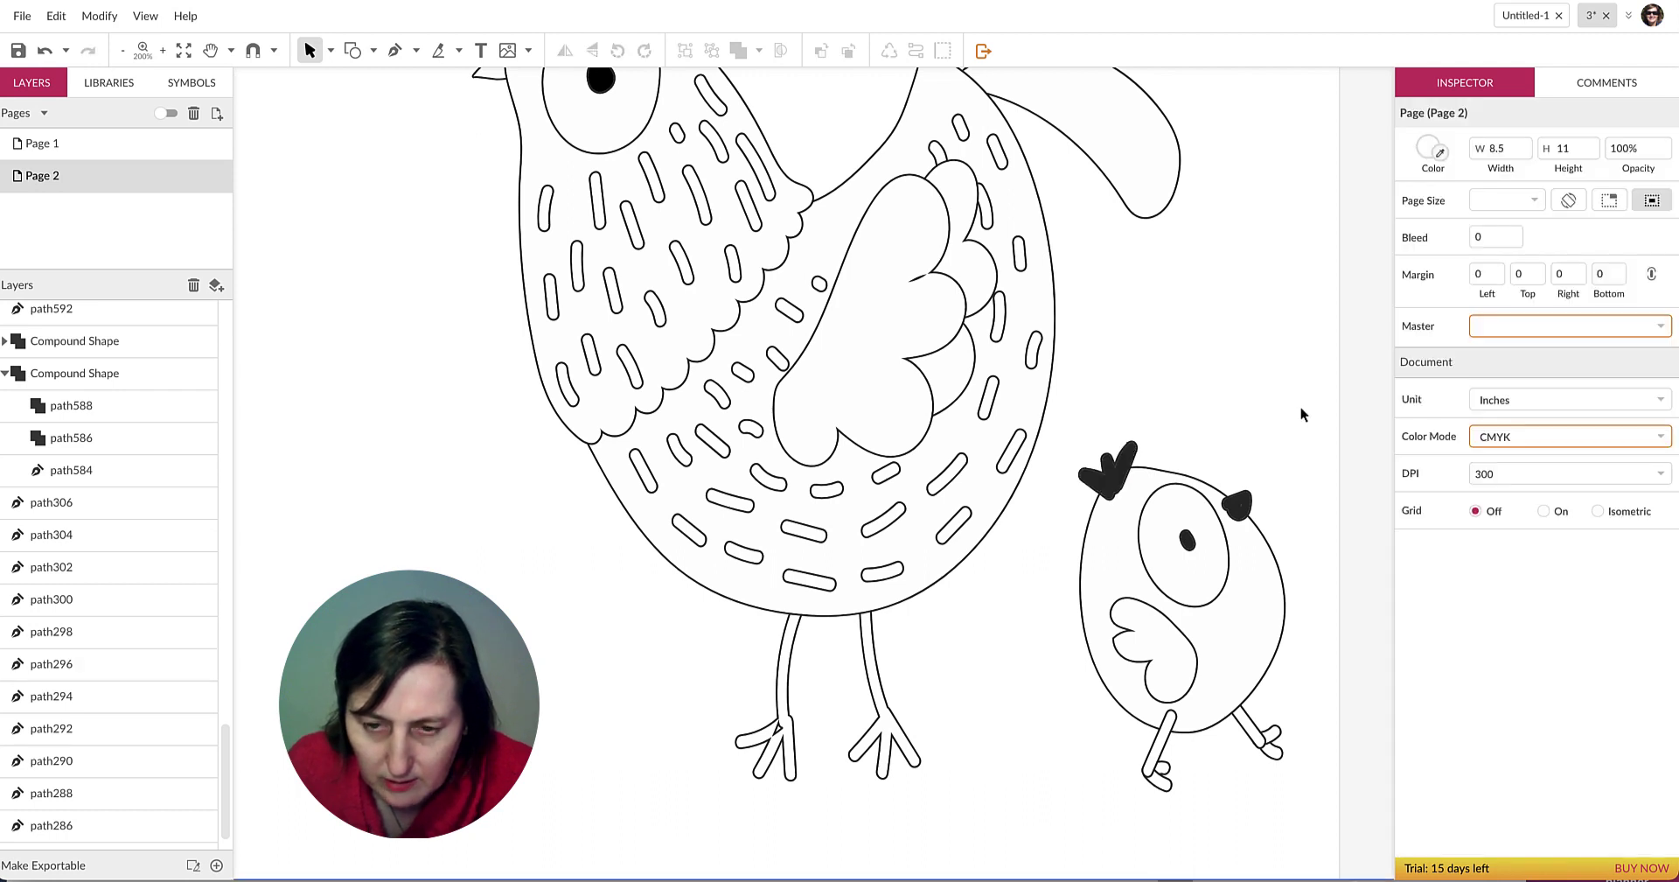
Reduce the border width of the chick's black head tuft and of its black beak.
click(1110, 476)
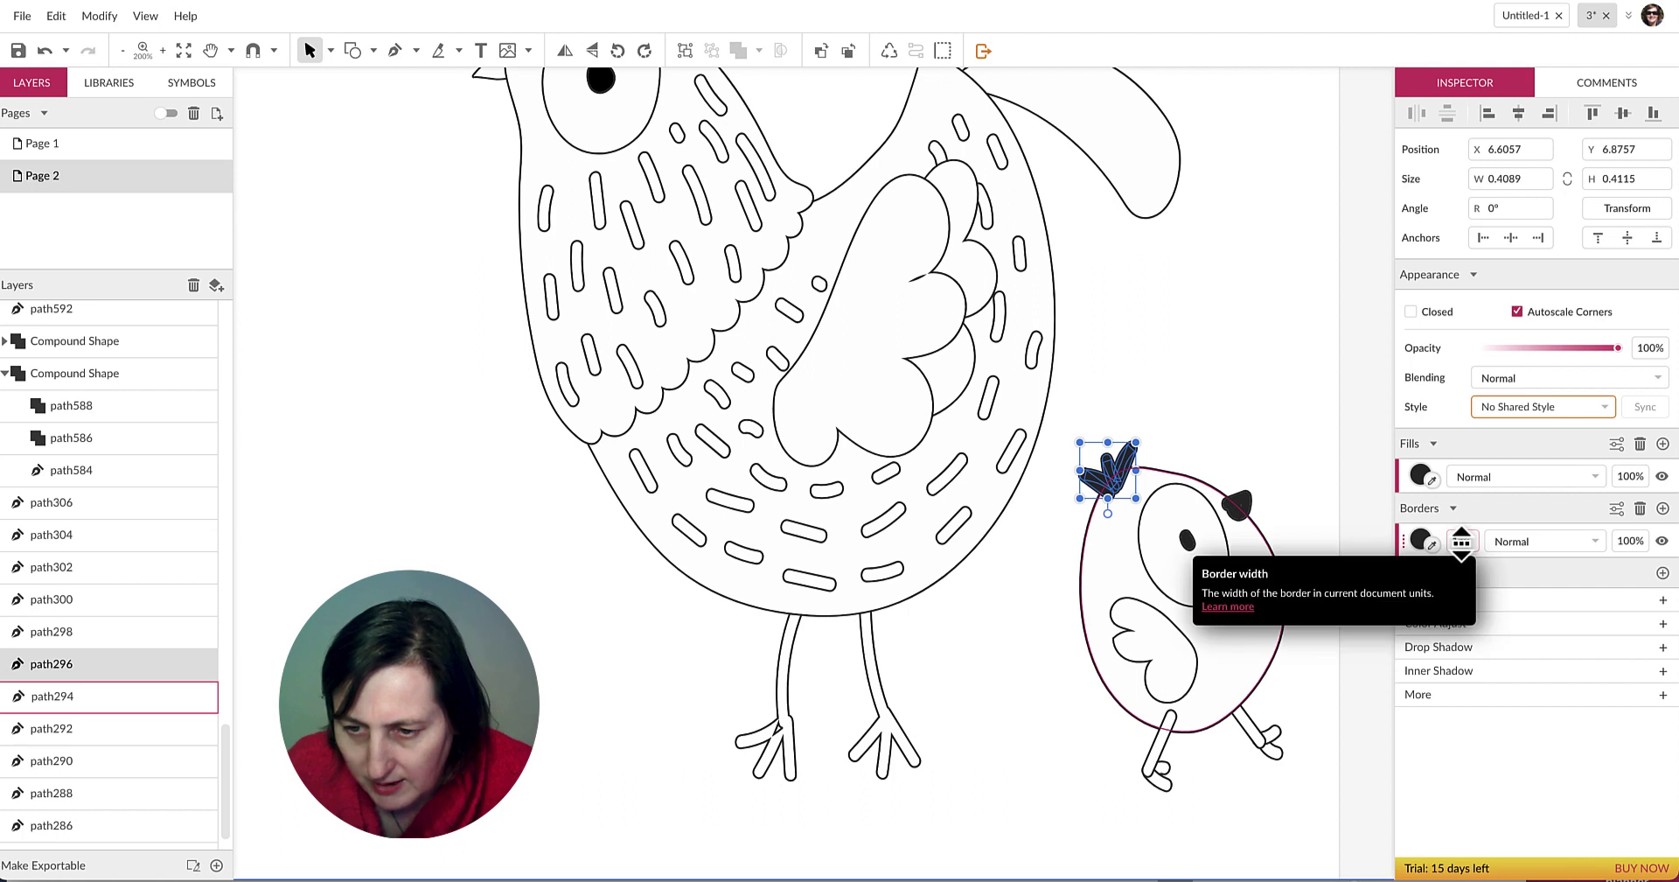
drag(1457, 542, 1463, 556)
click(1299, 433)
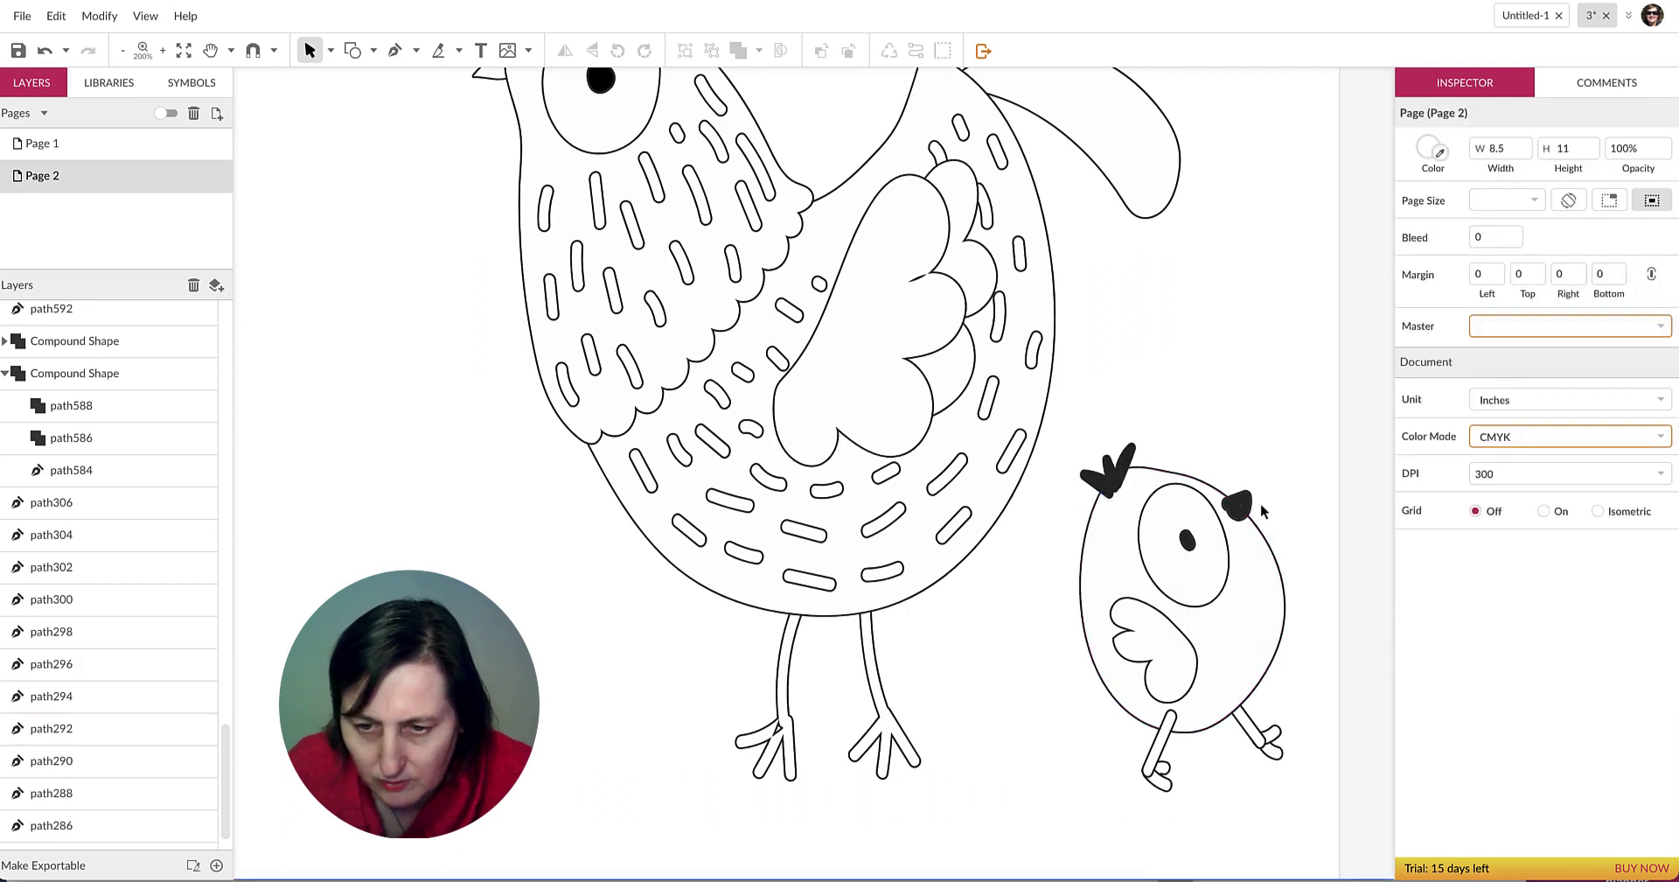
click(1244, 509)
drag(1461, 541, 1471, 560)
click(1296, 423)
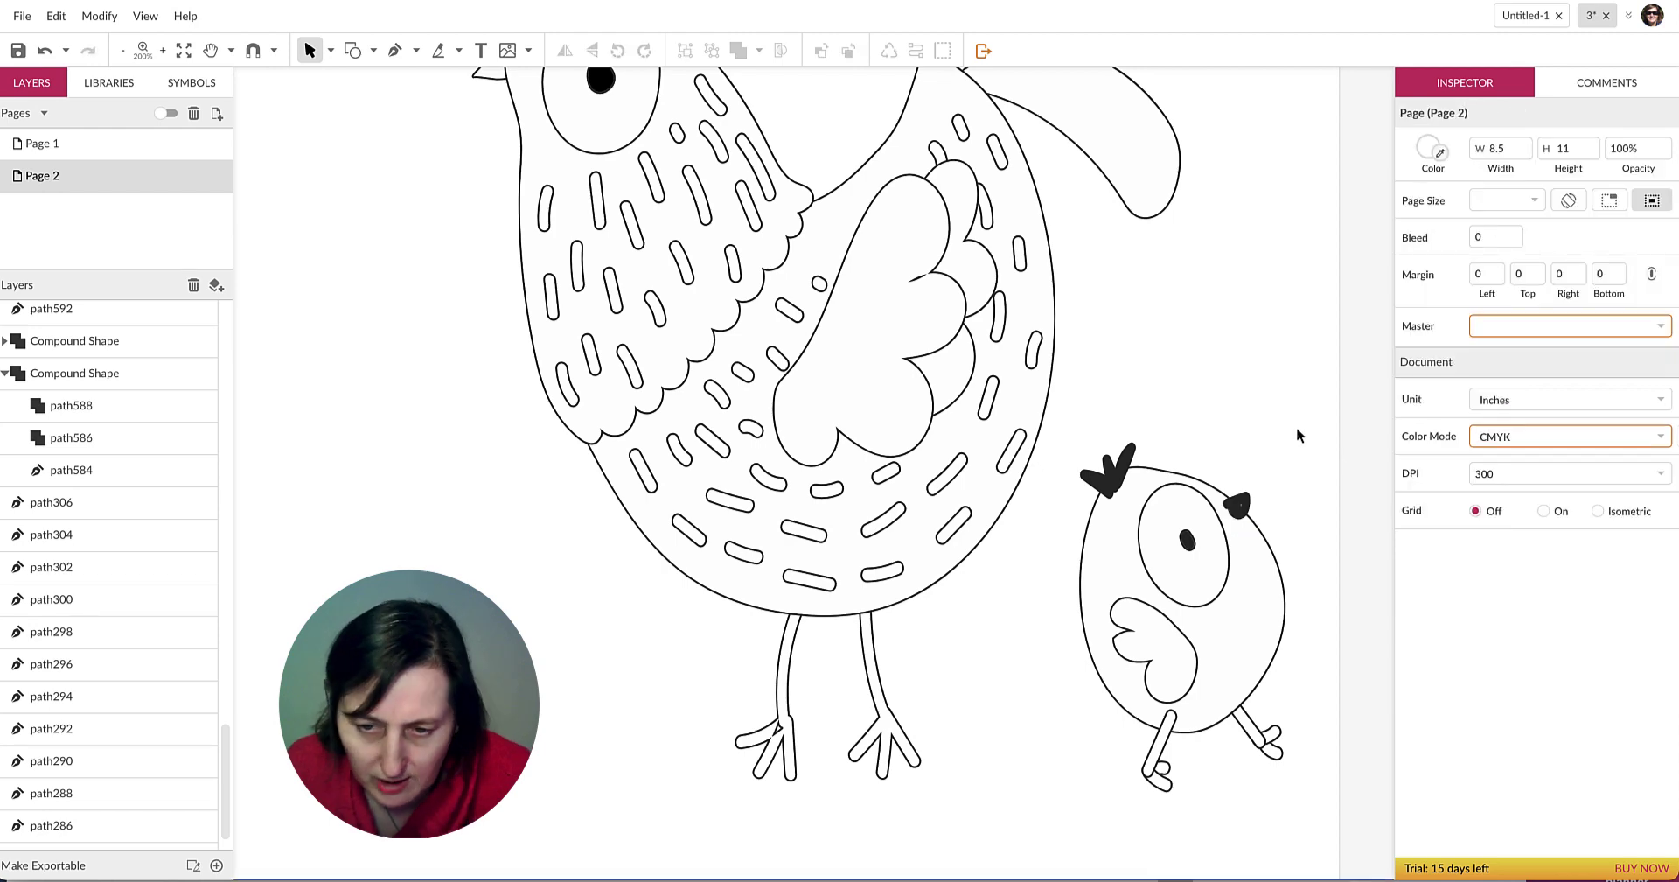
Merge all the leg and toe pieces of both chick feet into one united compound shape.
scroll(1296, 427, down, 4)
scroll(1297, 427, right, 2)
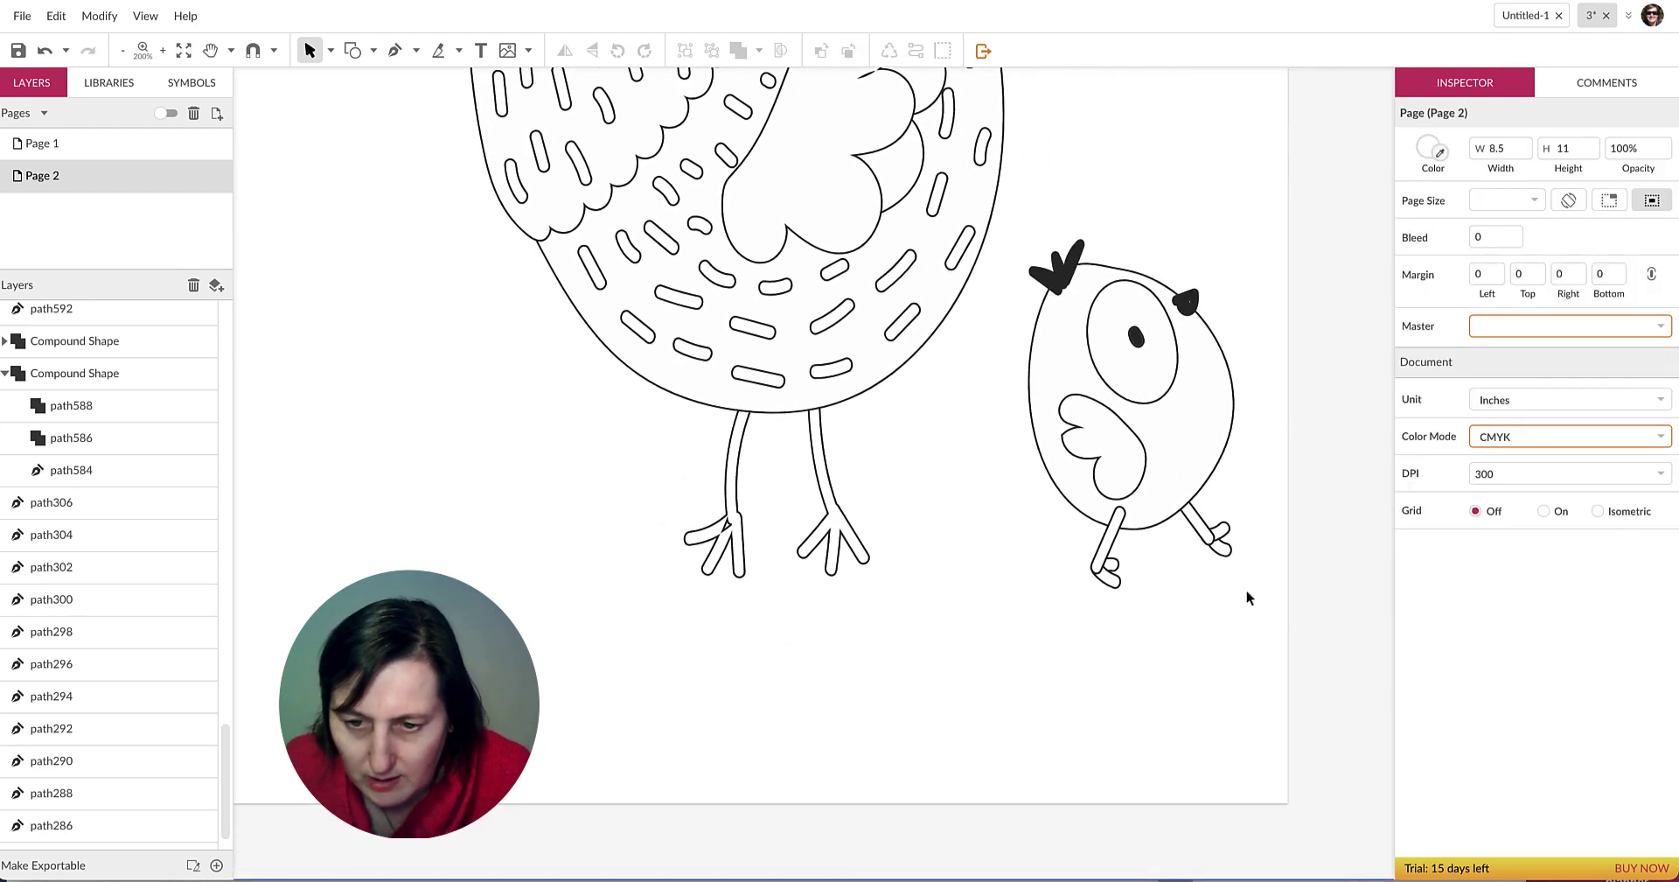
click(1211, 535)
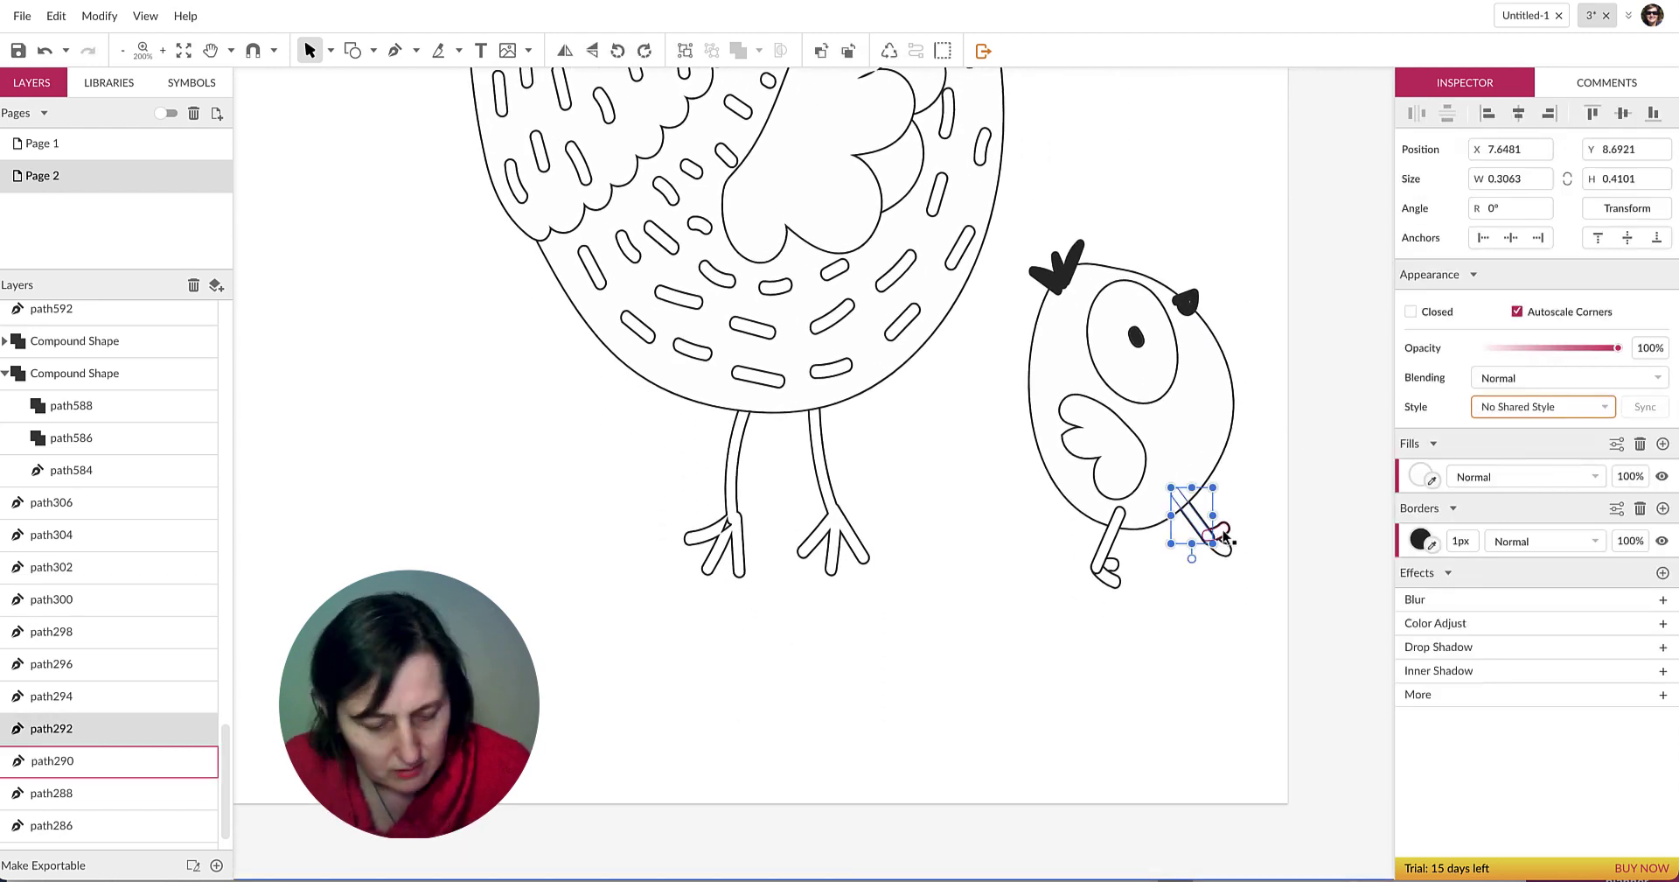
shift+click(1225, 545)
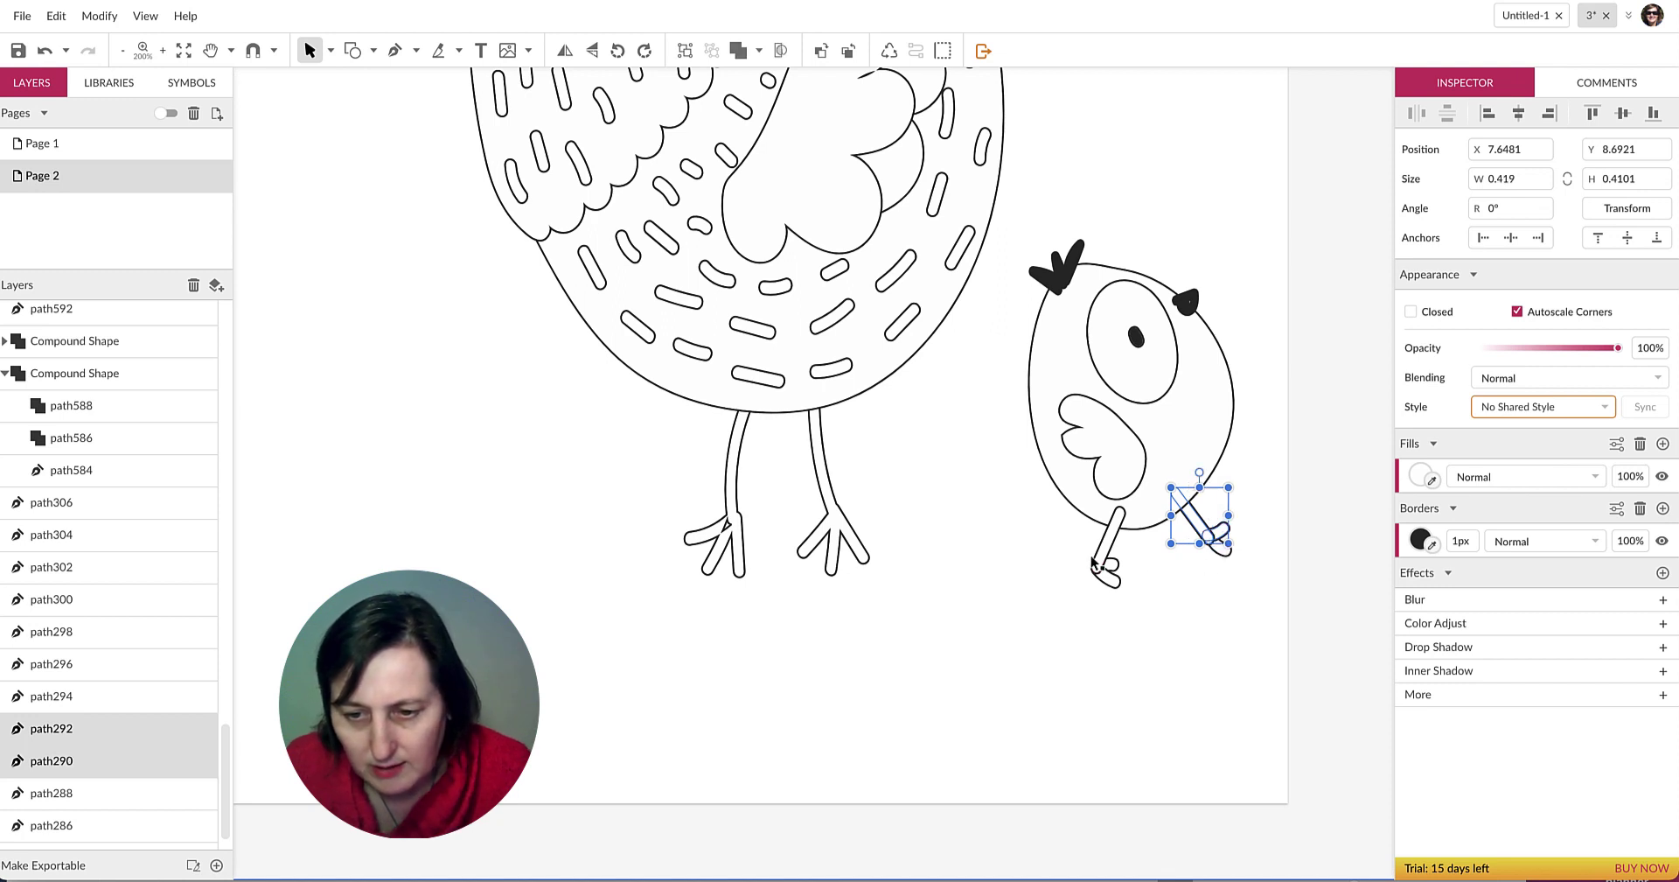
shift+click(1227, 560)
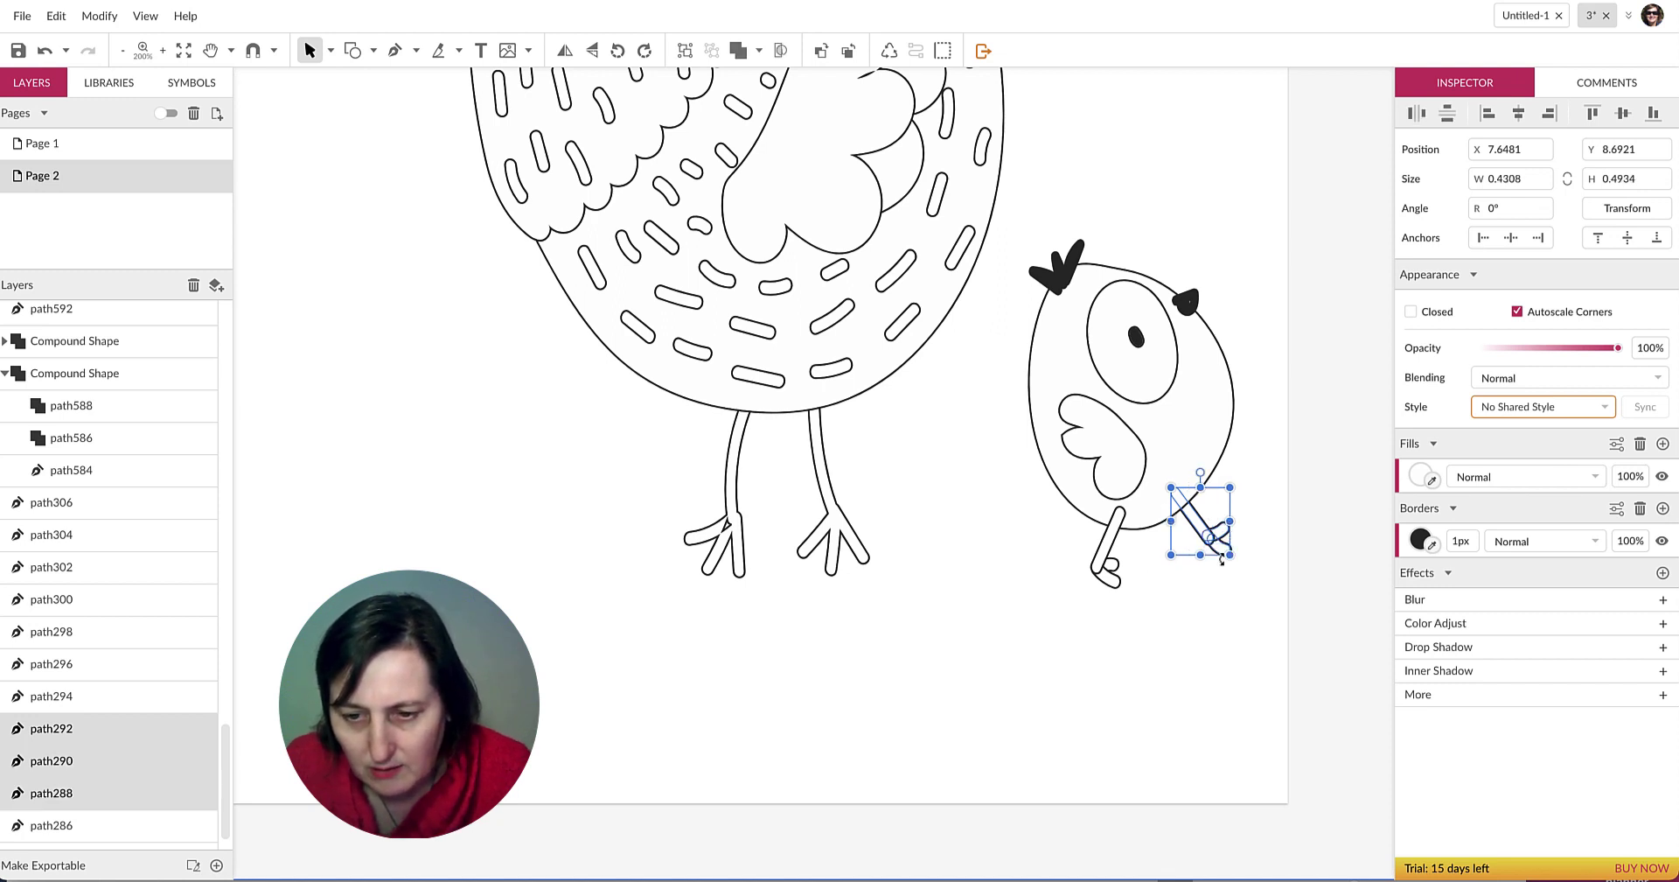
shift+click(1116, 581)
shift+click(1113, 584)
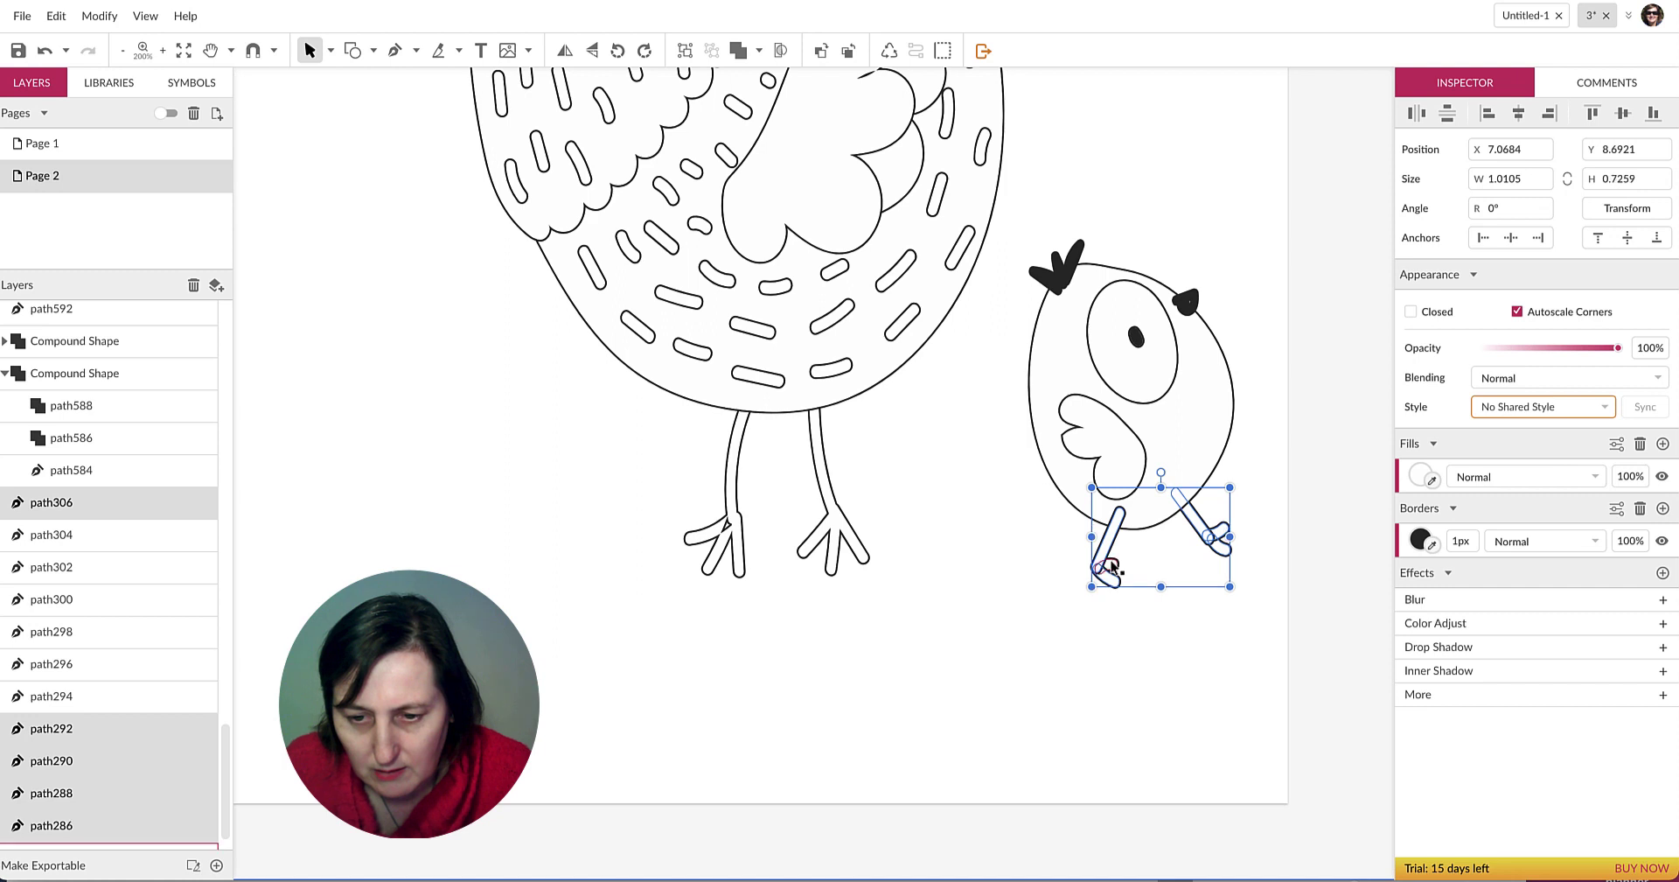
click(739, 53)
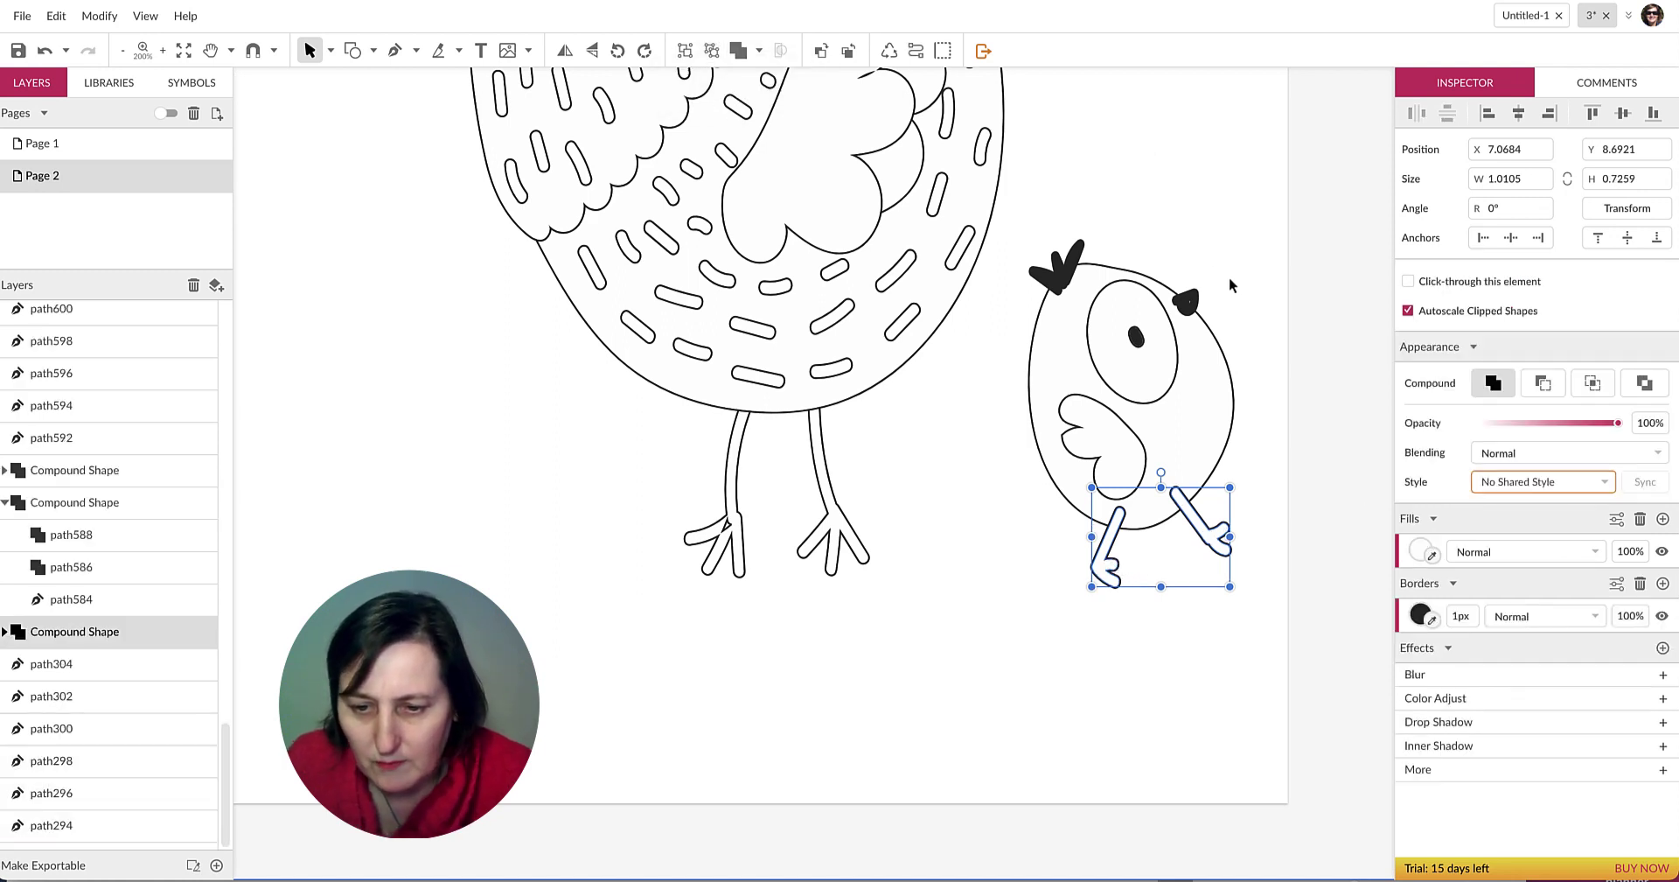
click(1286, 321)
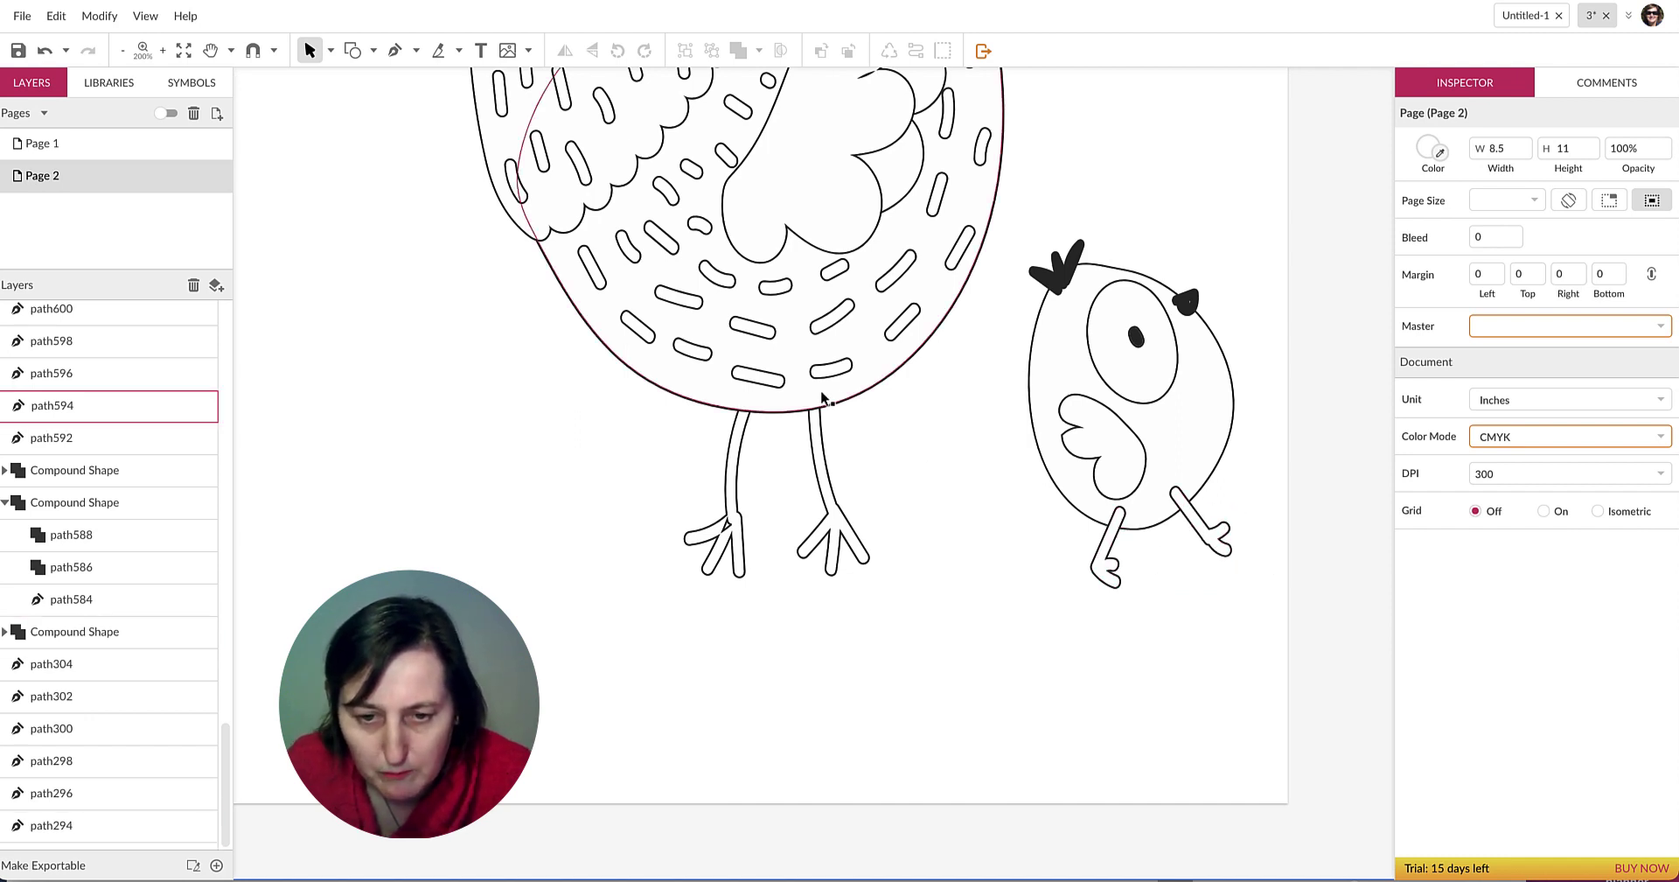
click(1182, 431)
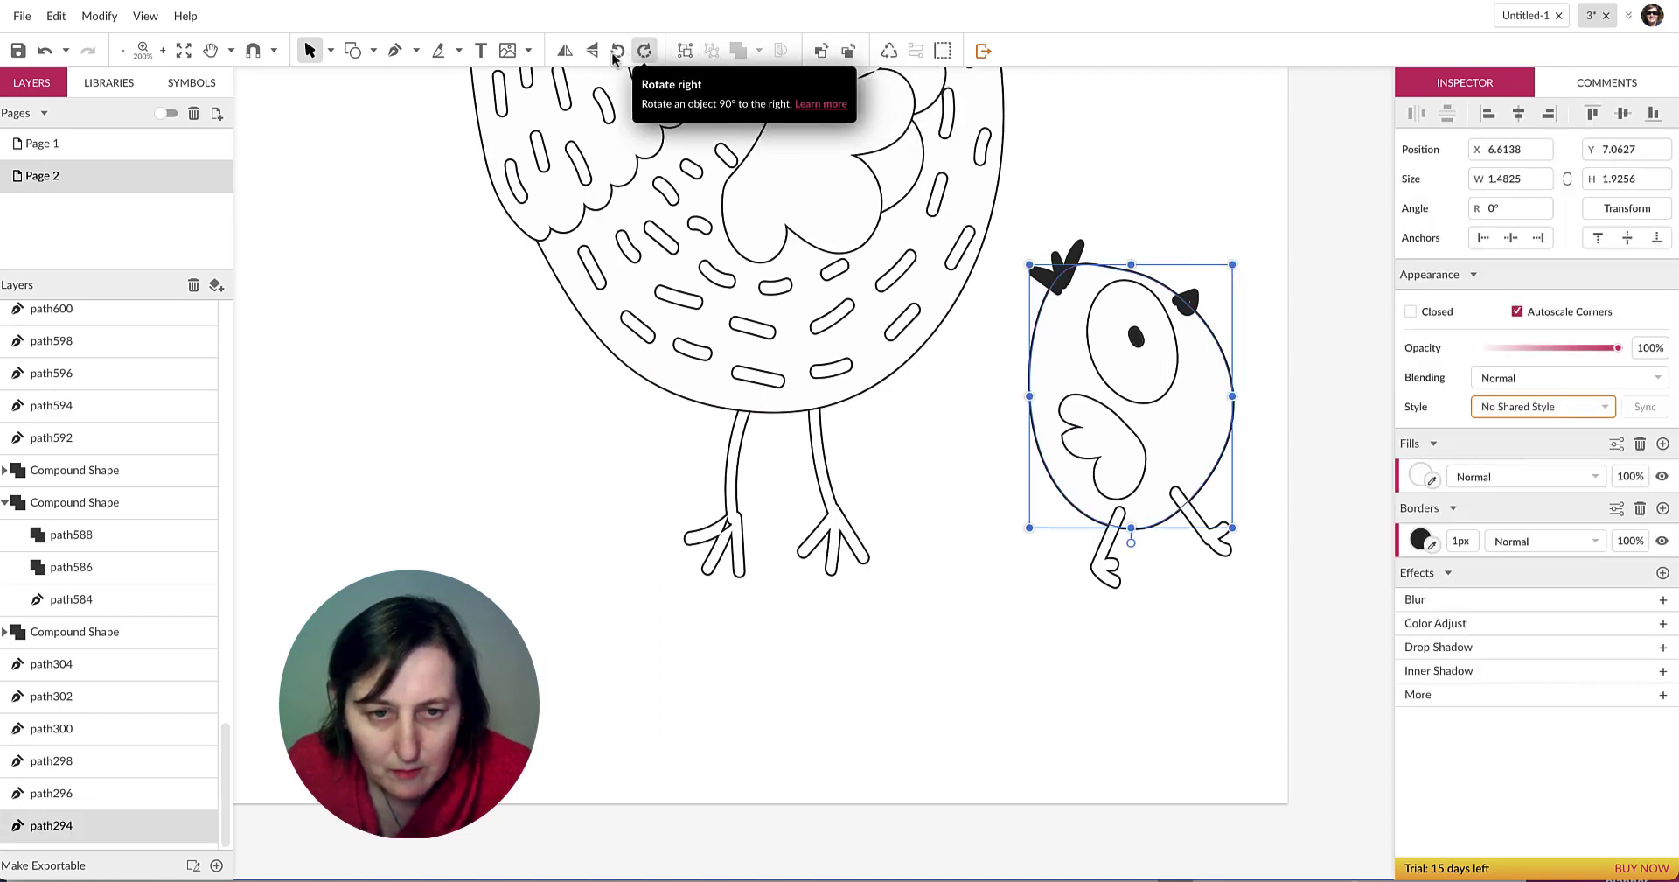
click(821, 53)
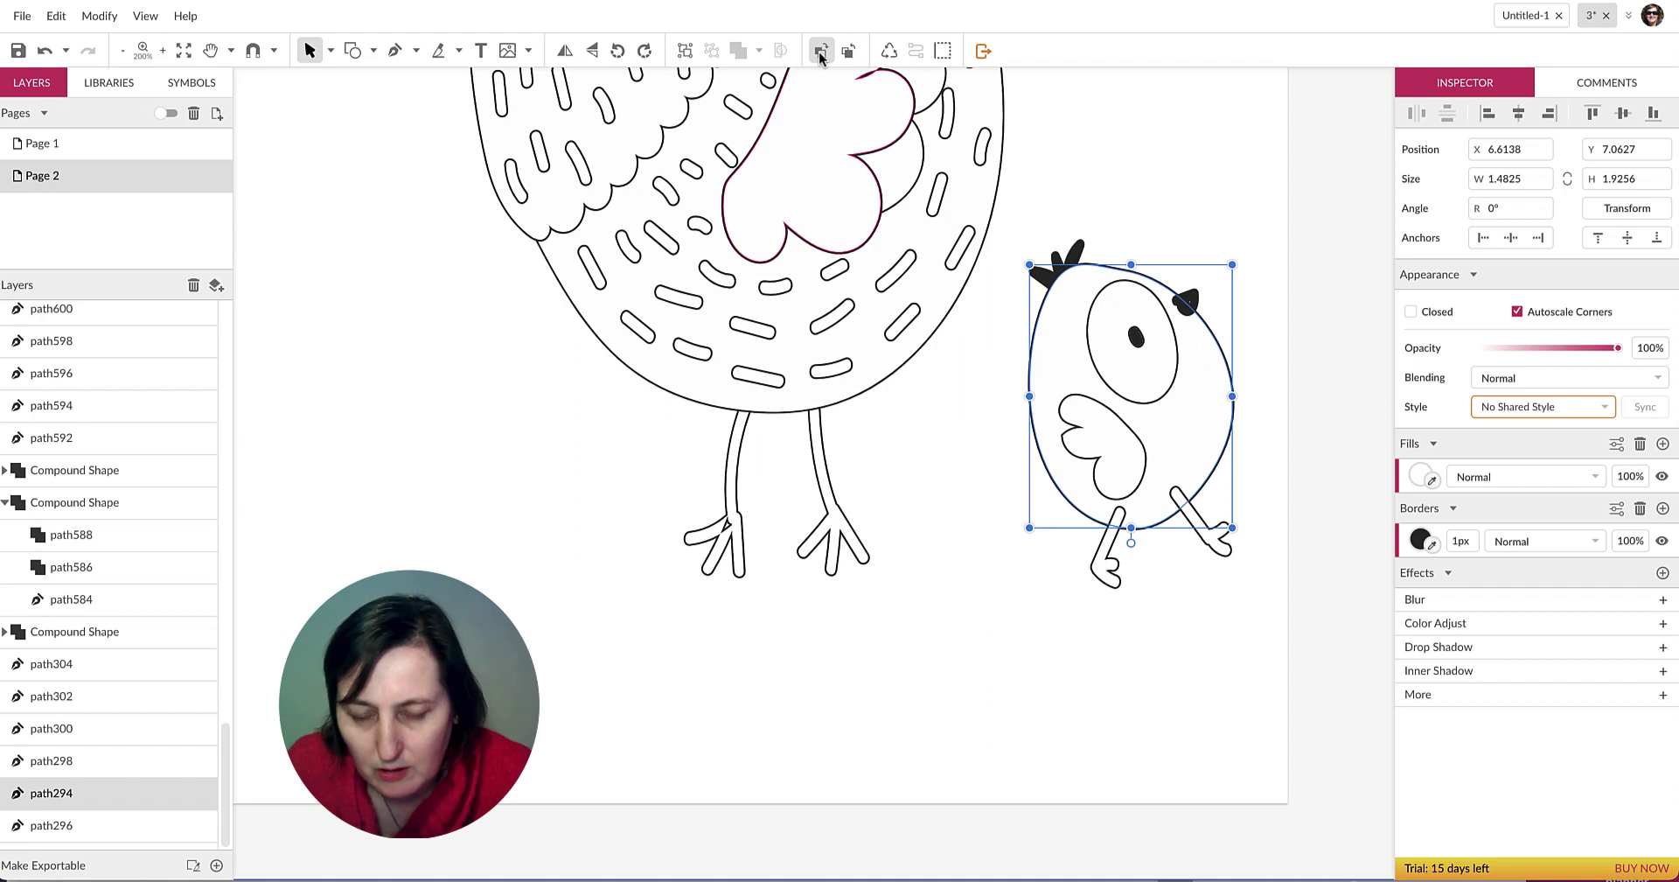
click(821, 53)
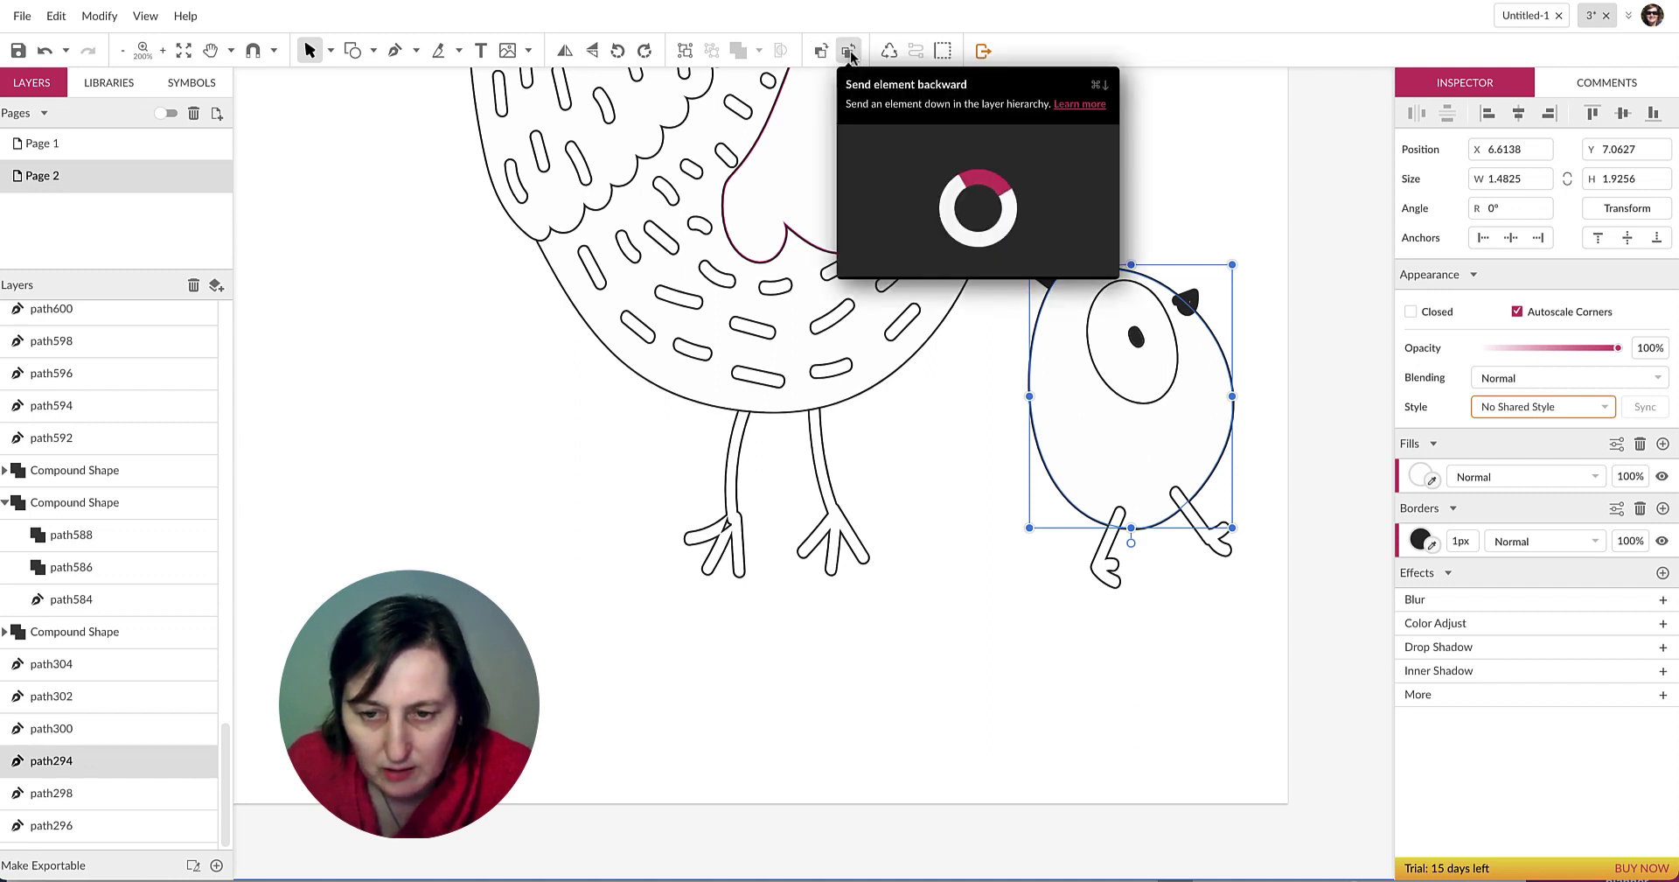
click(849, 52)
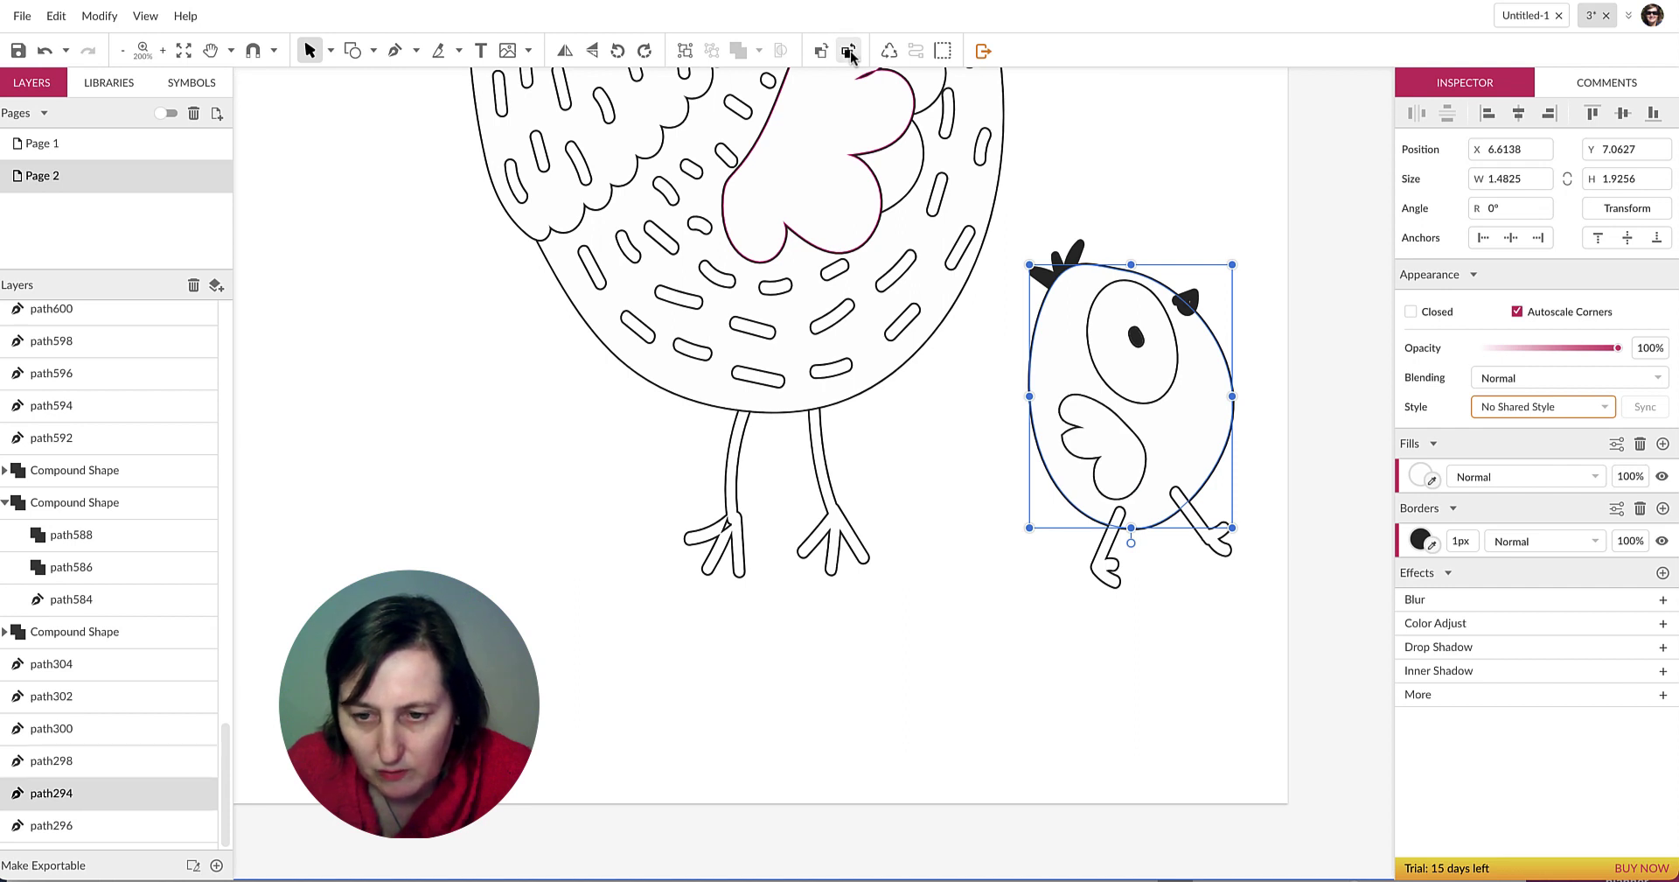
click(849, 52)
Send the chick's merged legs backward until they sit behind its body.
click(1111, 582)
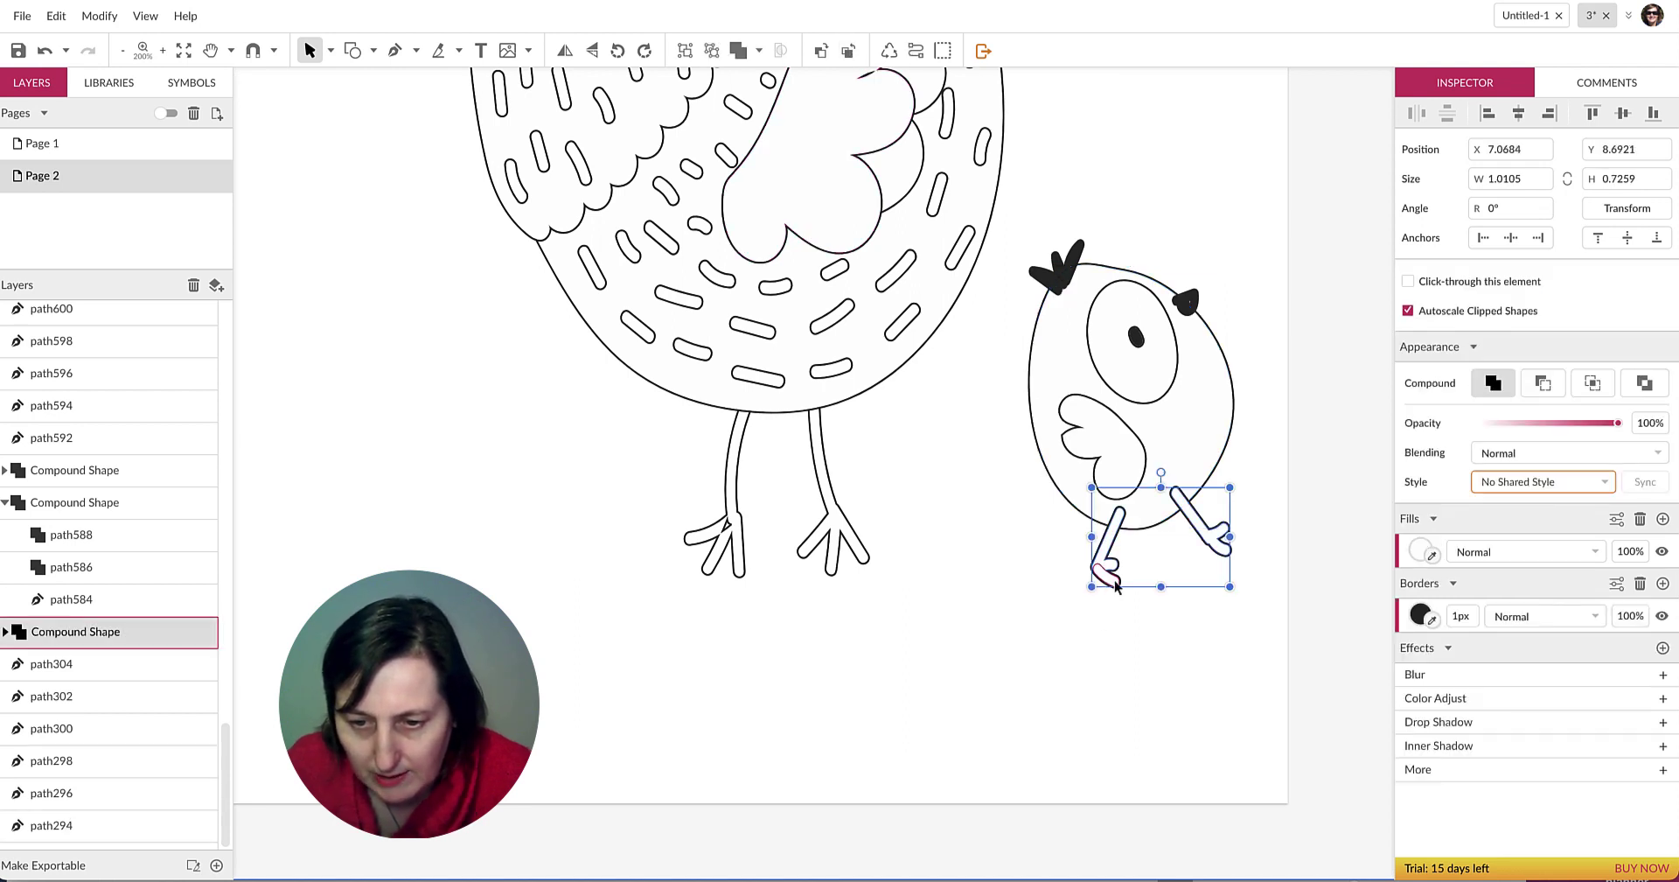
click(849, 52)
click(849, 52)
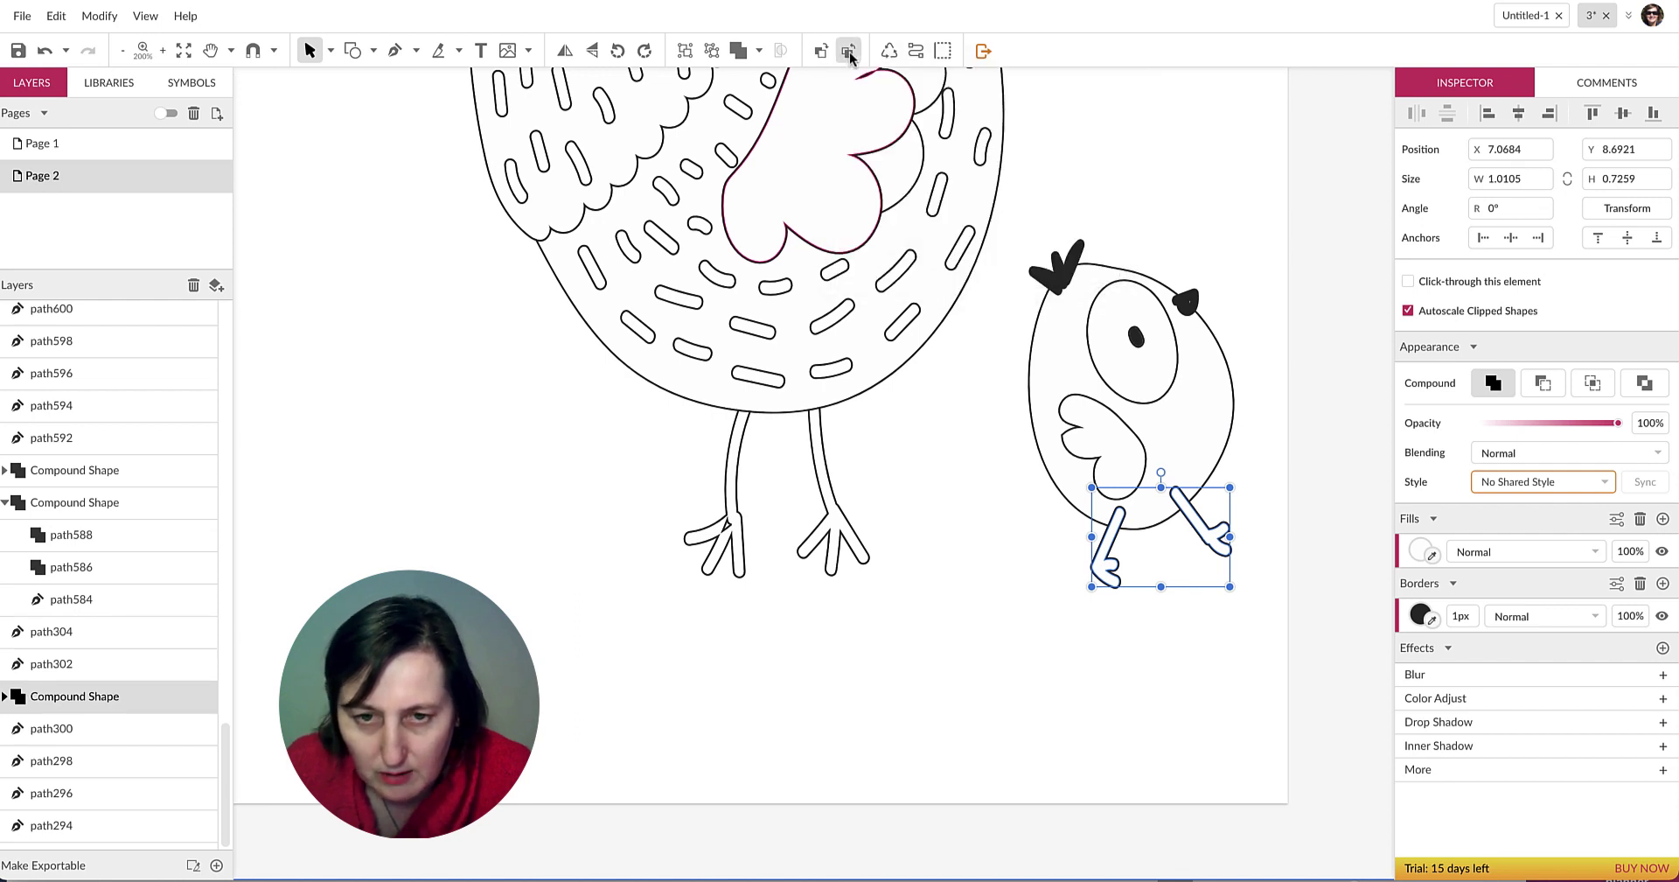
click(849, 52)
click(849, 52)
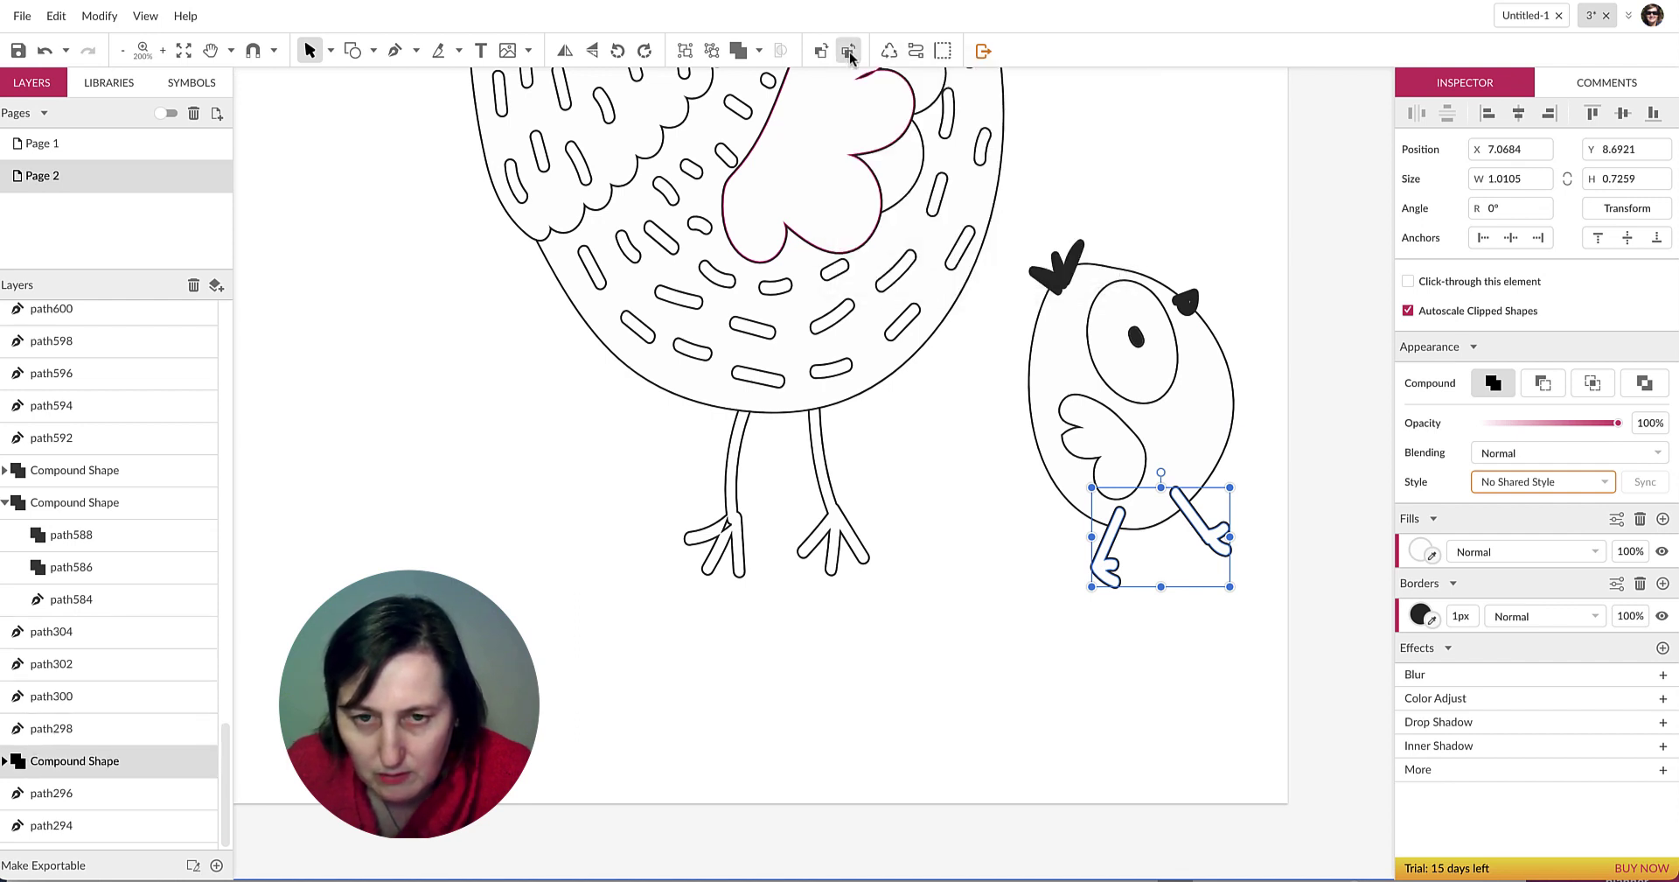
click(849, 52)
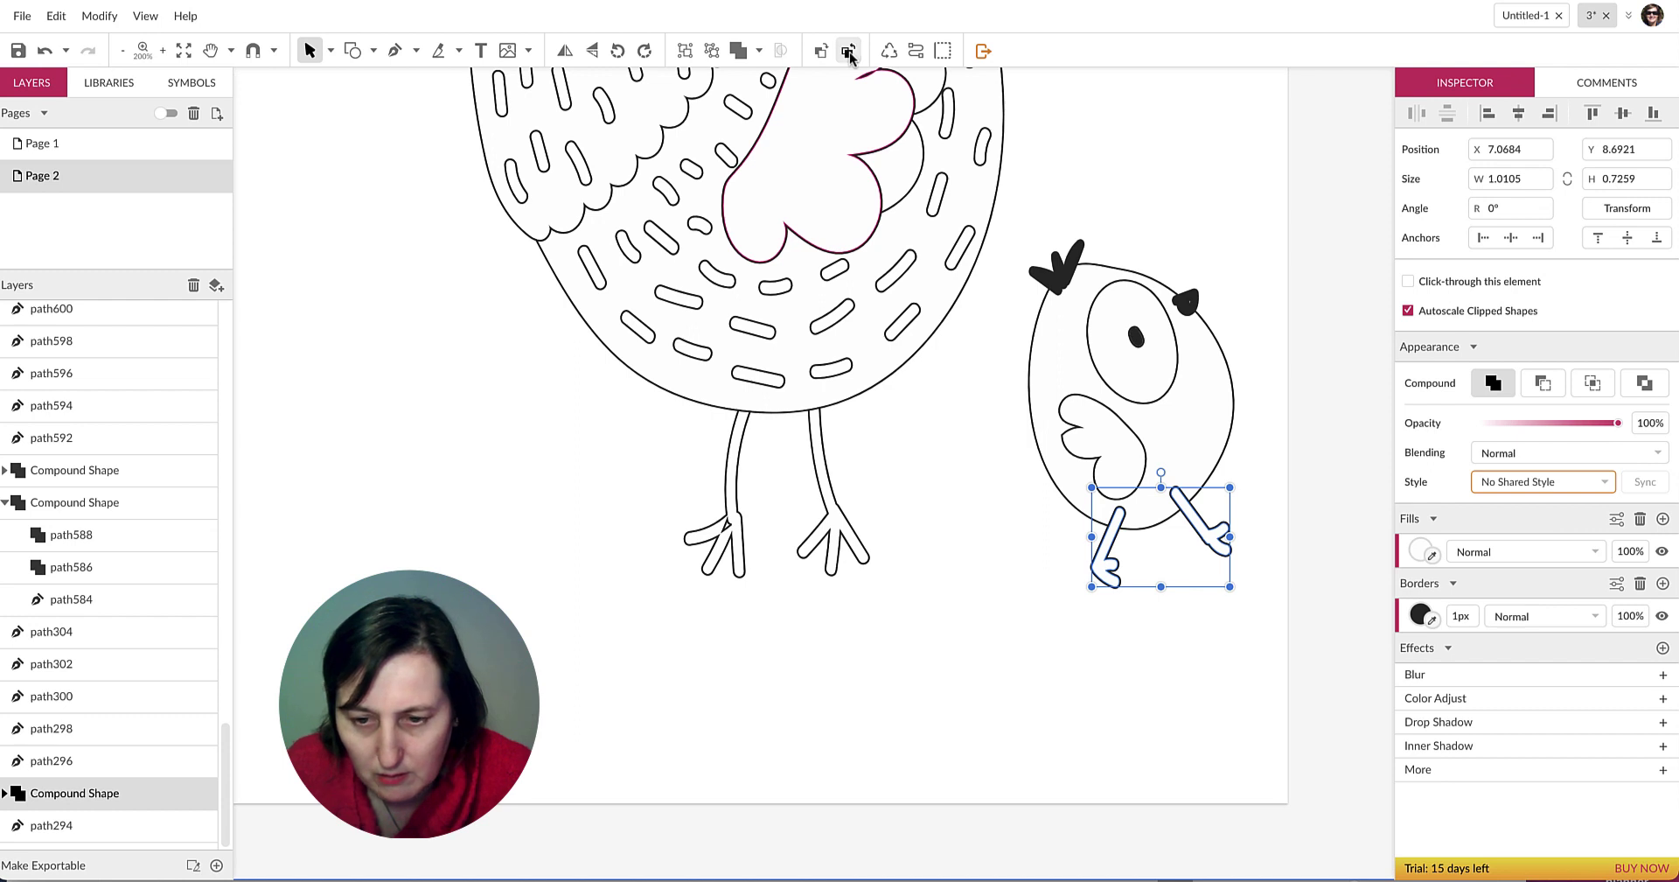
click(850, 53)
click(1257, 258)
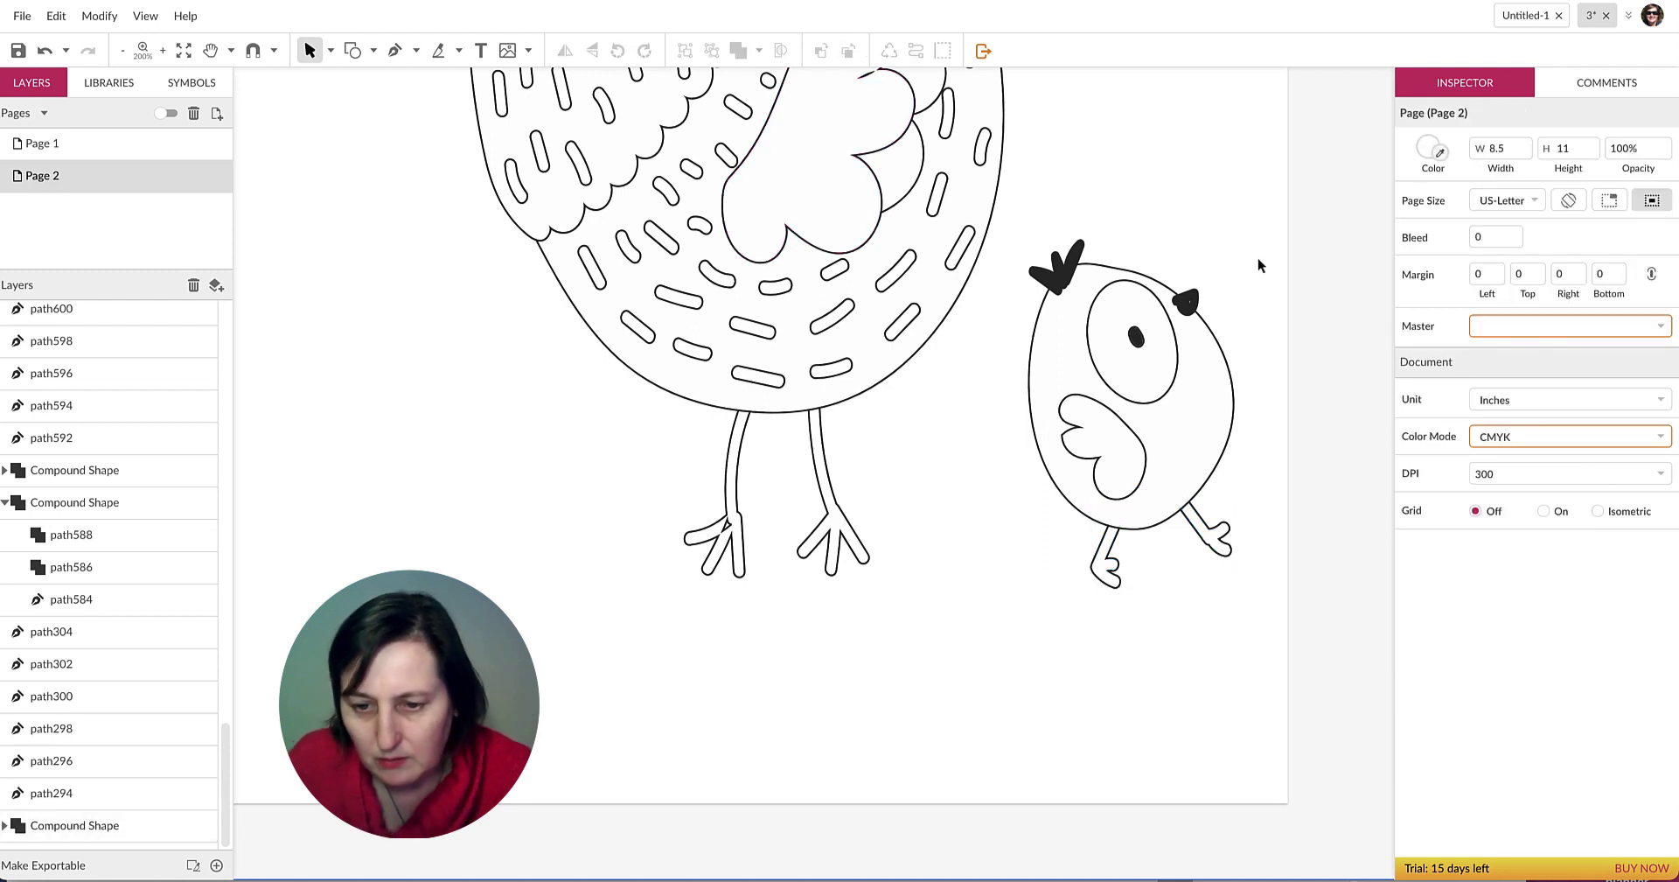
Select every part of the chick and move it to the other side of the rooster, below the rooster's beak.
scroll(1233, 682, down, 2)
scroll(1231, 679, right, 3)
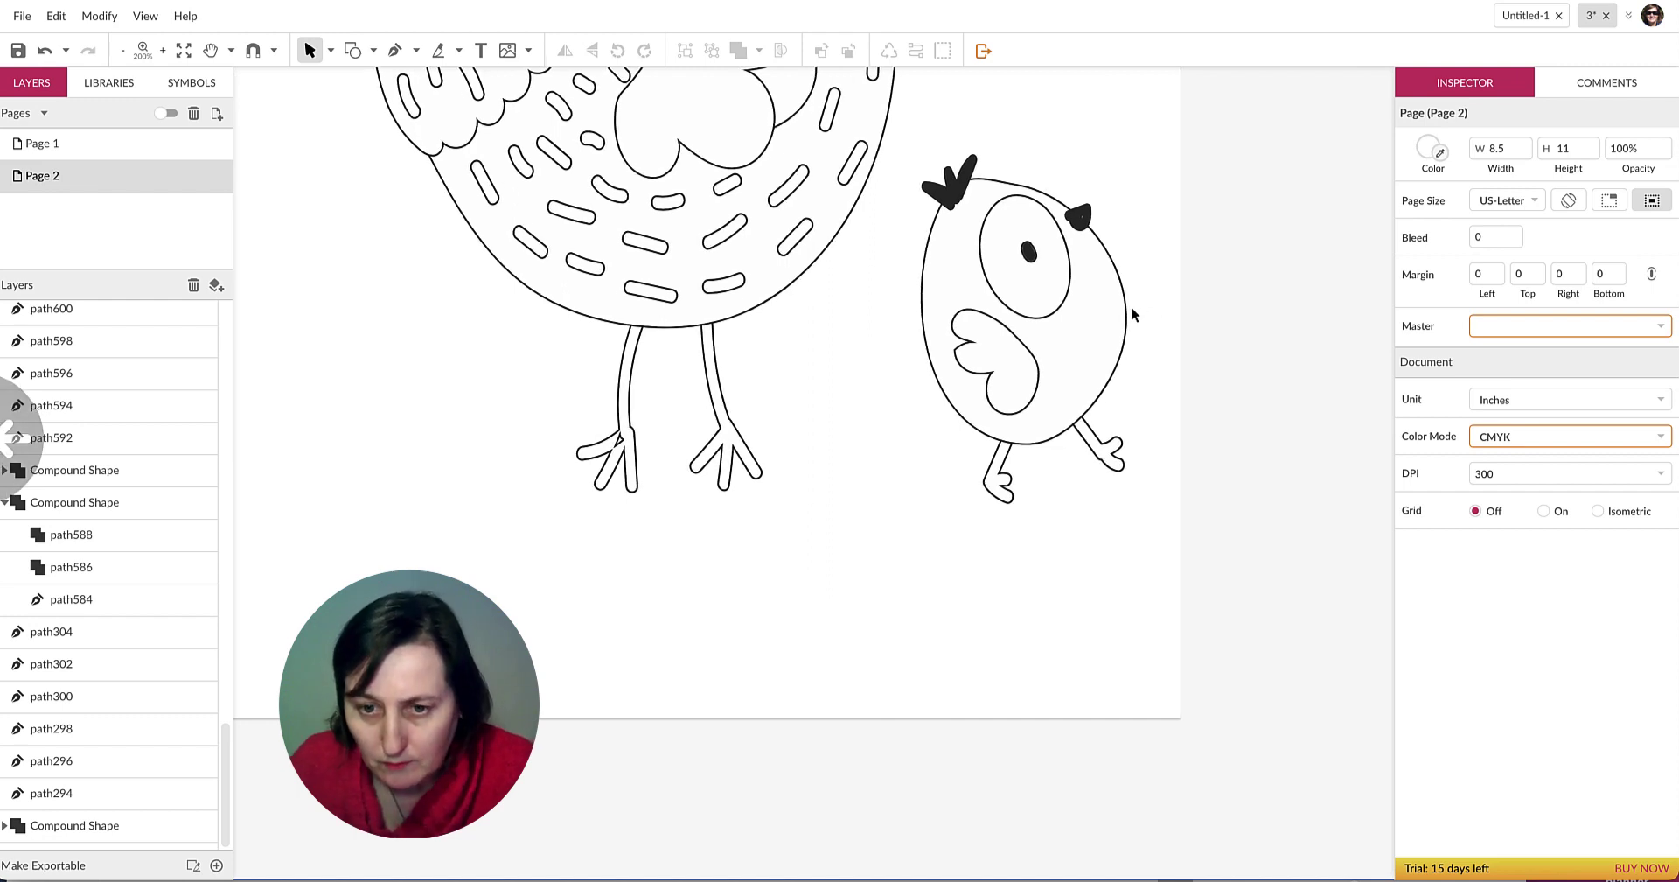
click(1072, 308)
scroll(1204, 254, up, 1)
scroll(1198, 253, up, 3)
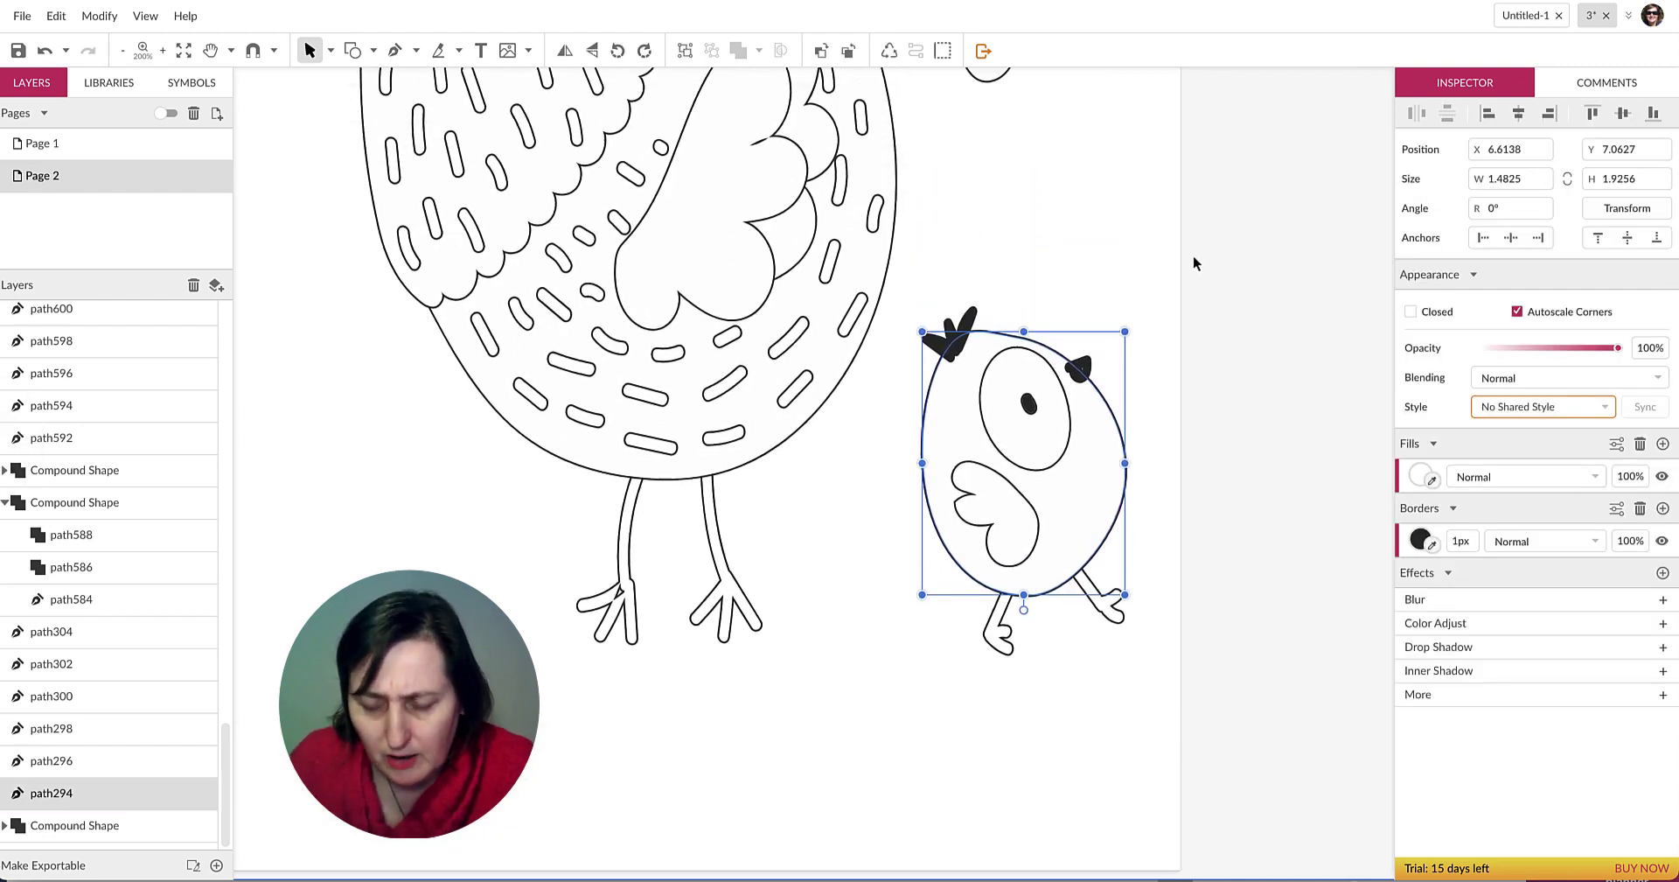
key(ctrl+minus)
key(ctrl+minus)
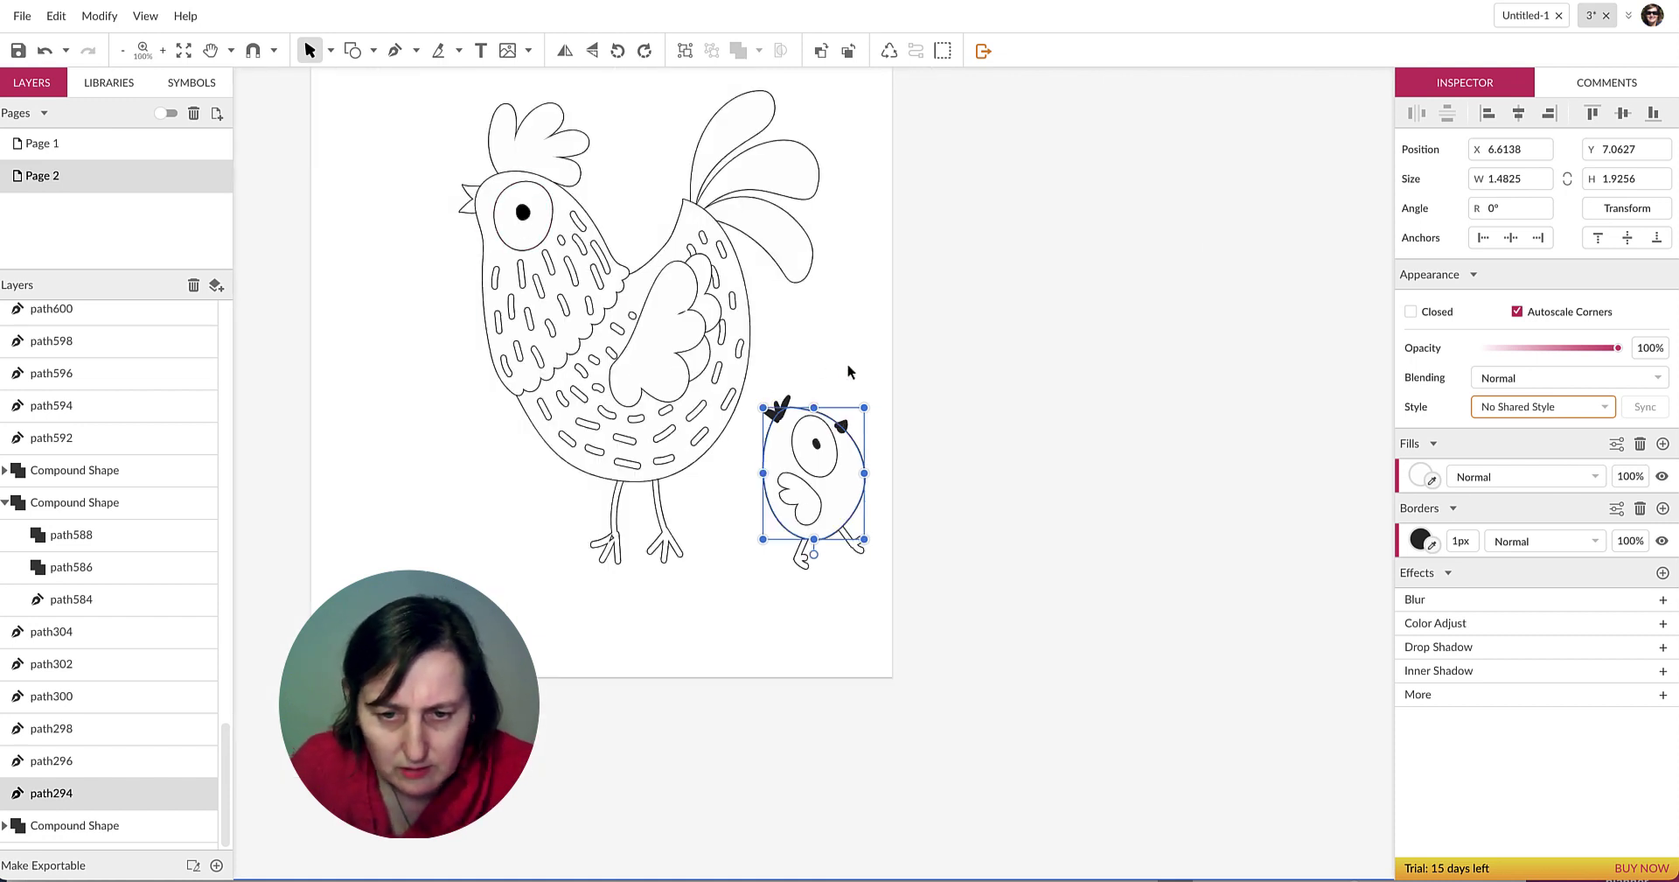
click(773, 373)
drag(773, 377, 895, 621)
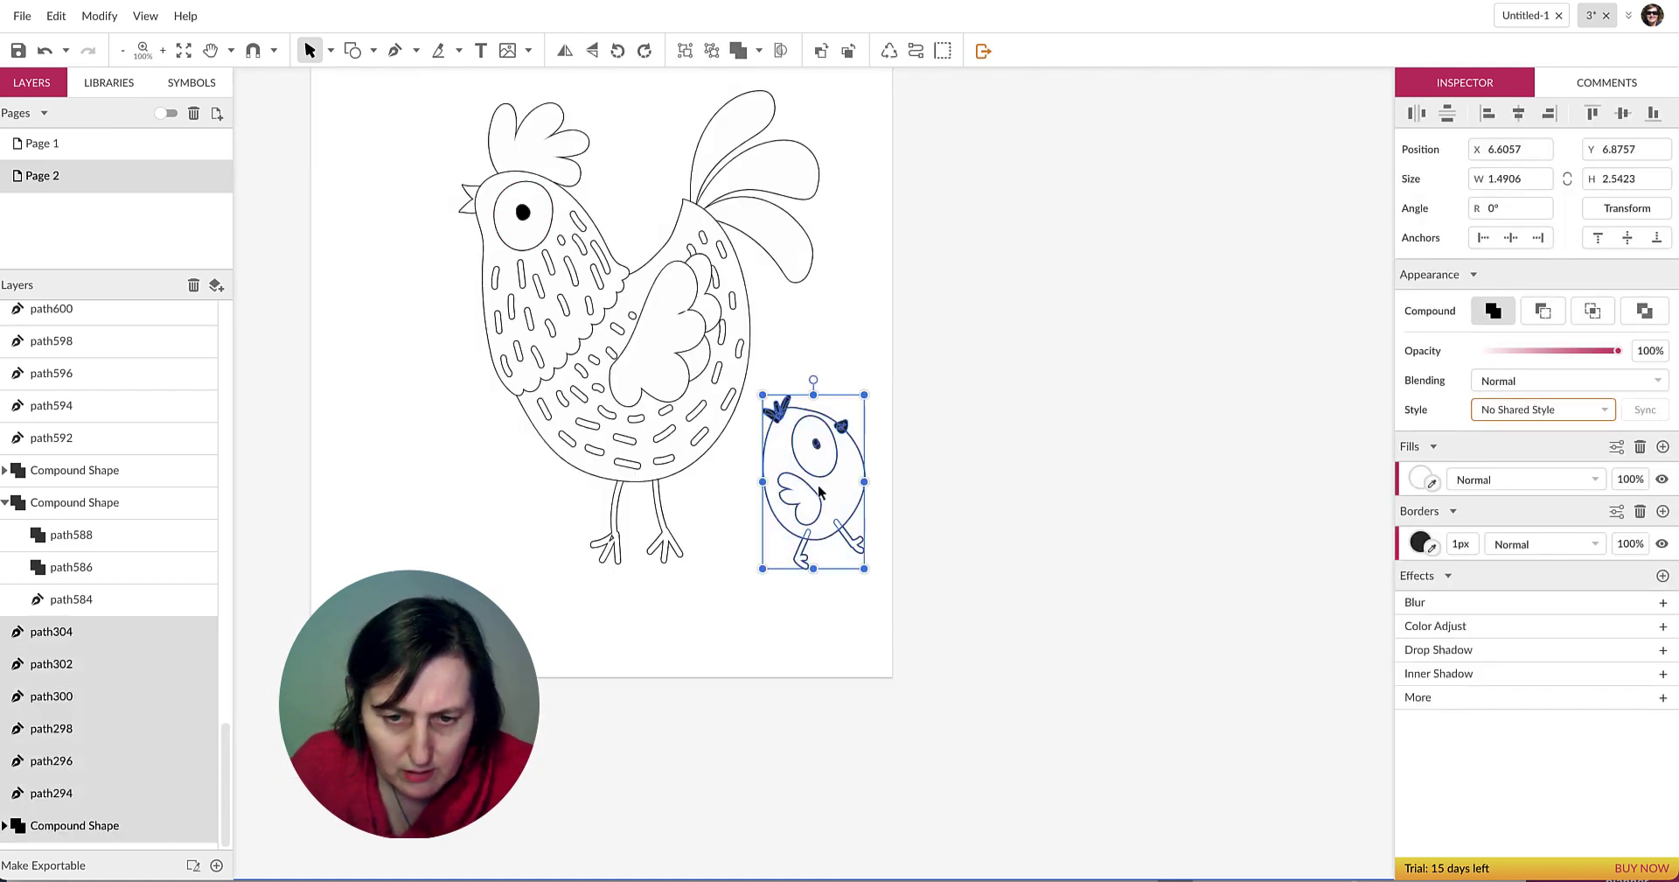
drag(838, 489, 454, 500)
click(832, 499)
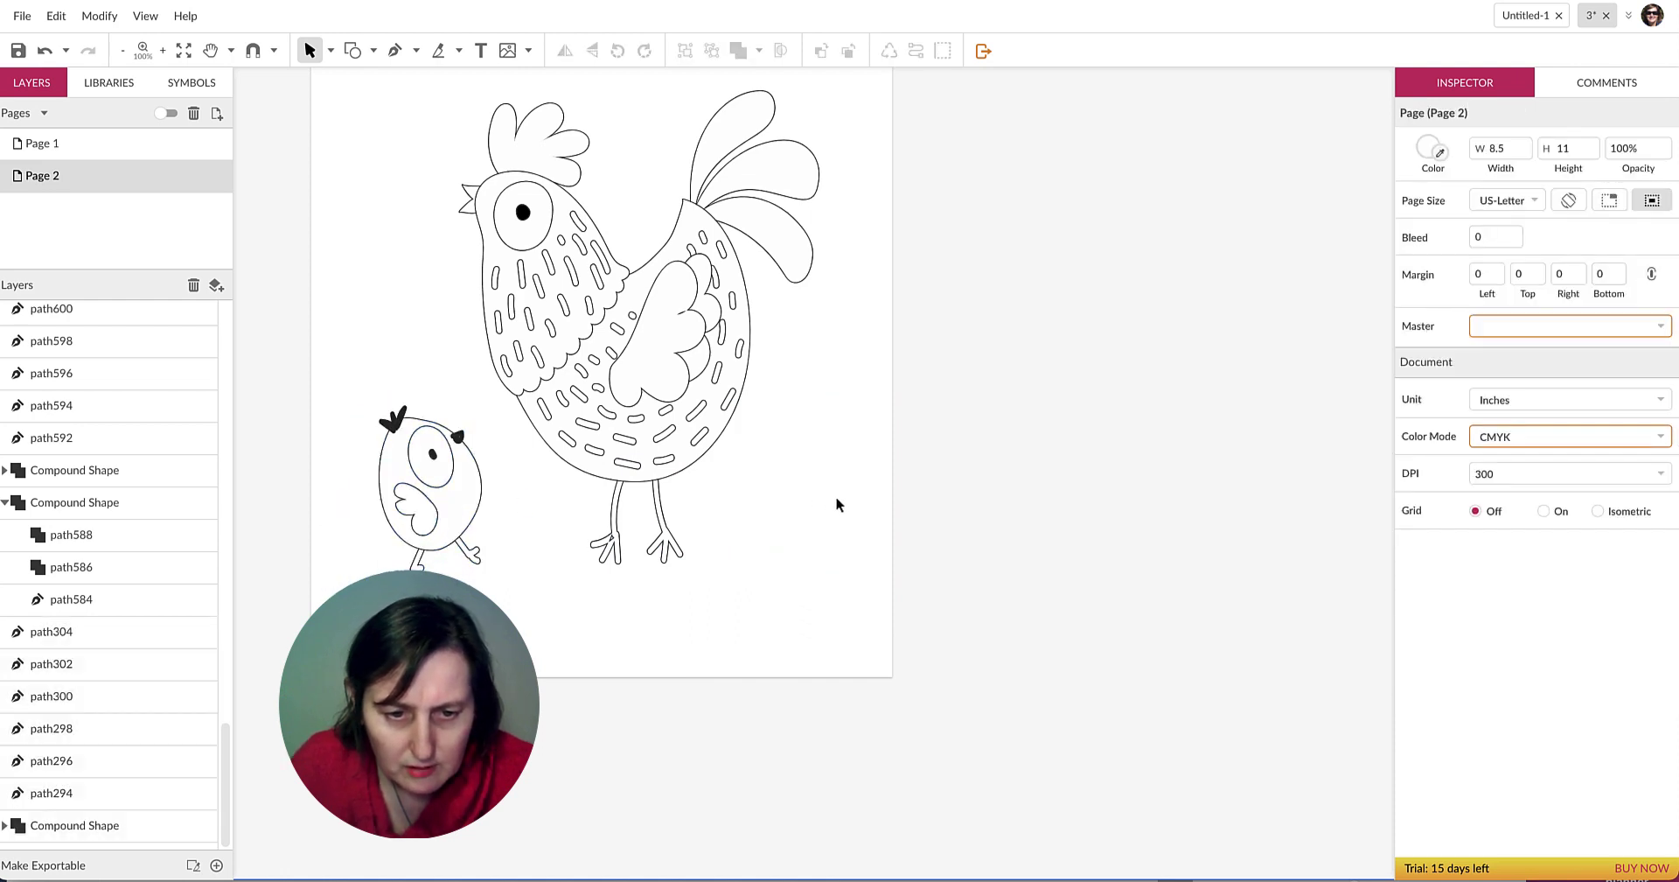
Add a new blank page after Page 2 and return to Page 1.
scroll(831, 503, up, 3)
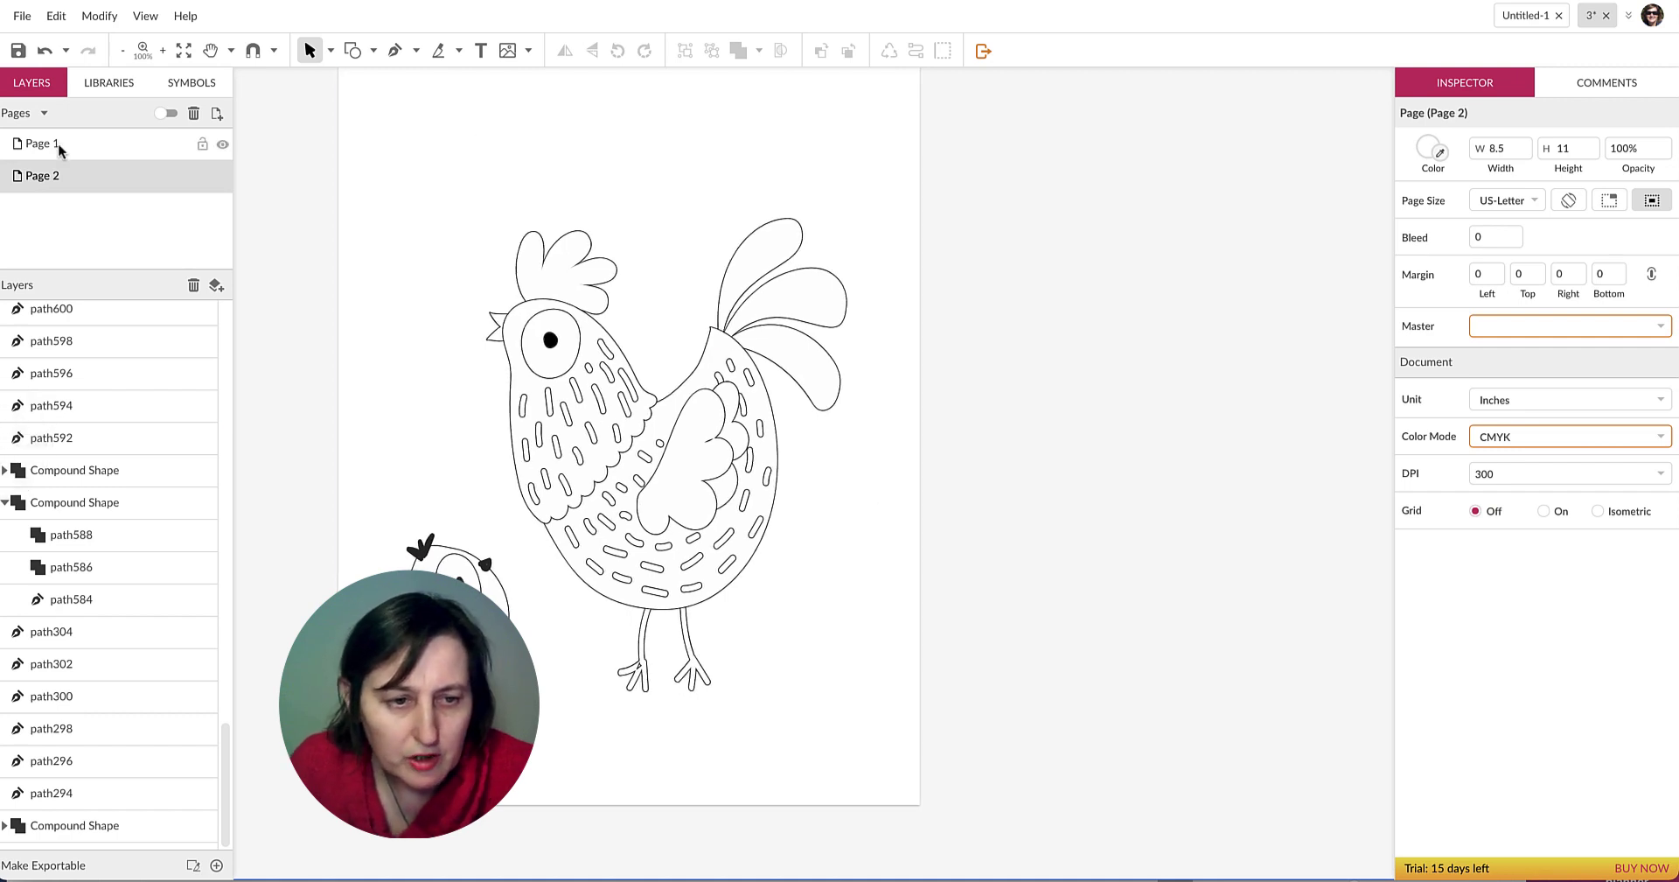
click(218, 113)
click(59, 155)
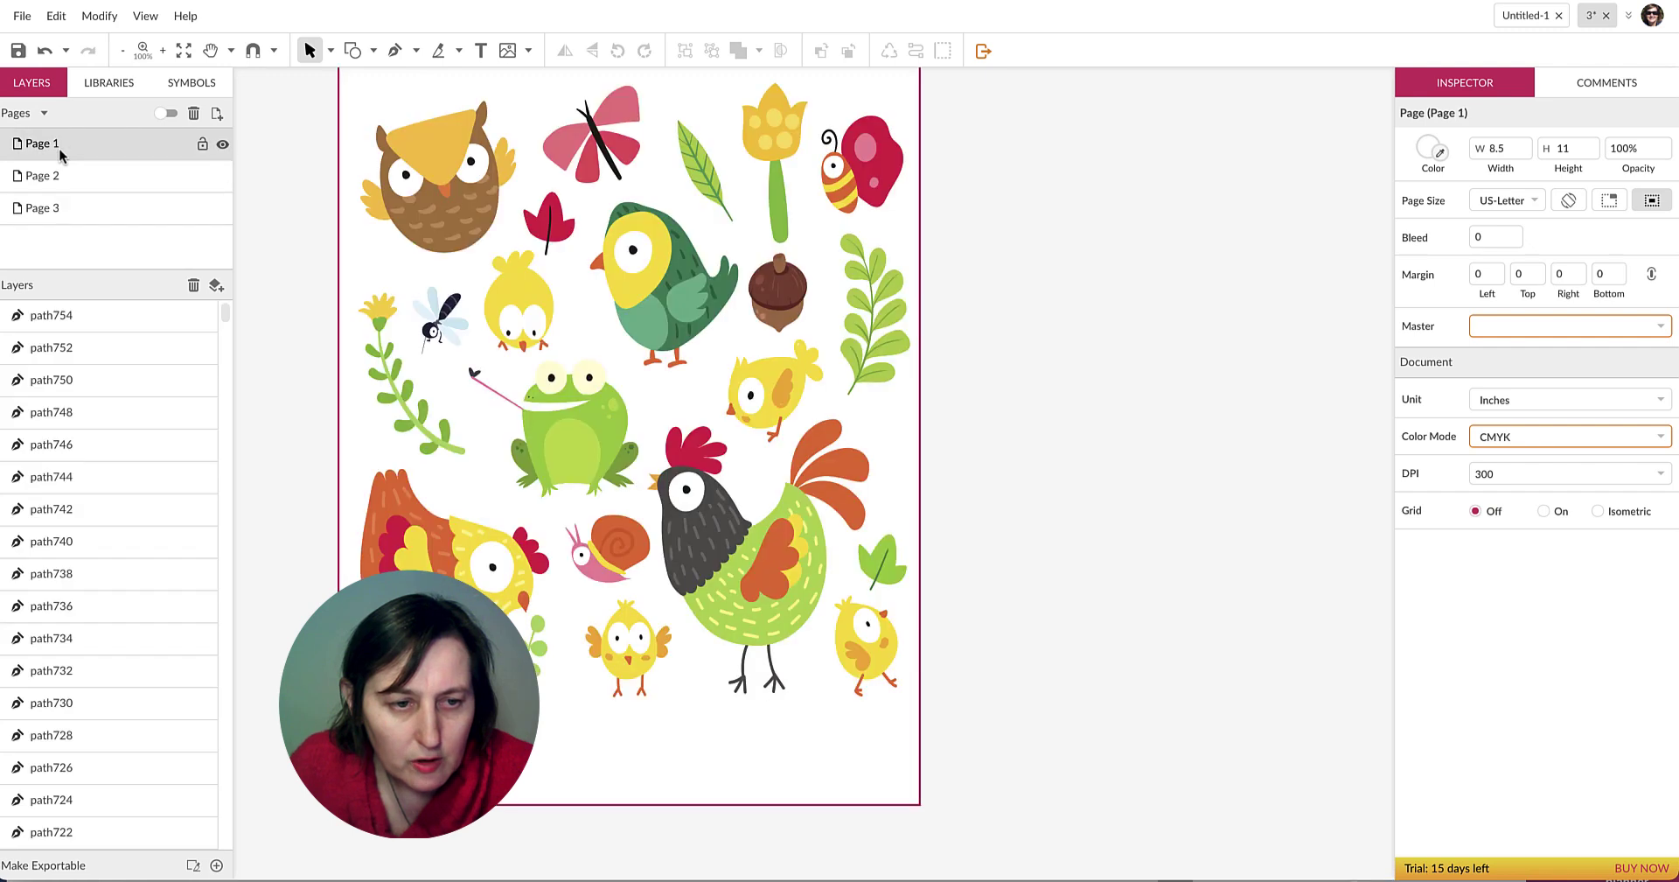
Copy the frog with its tongue and fly from Page 1 and paste it onto Page 3.
scroll(951, 212, down, 2)
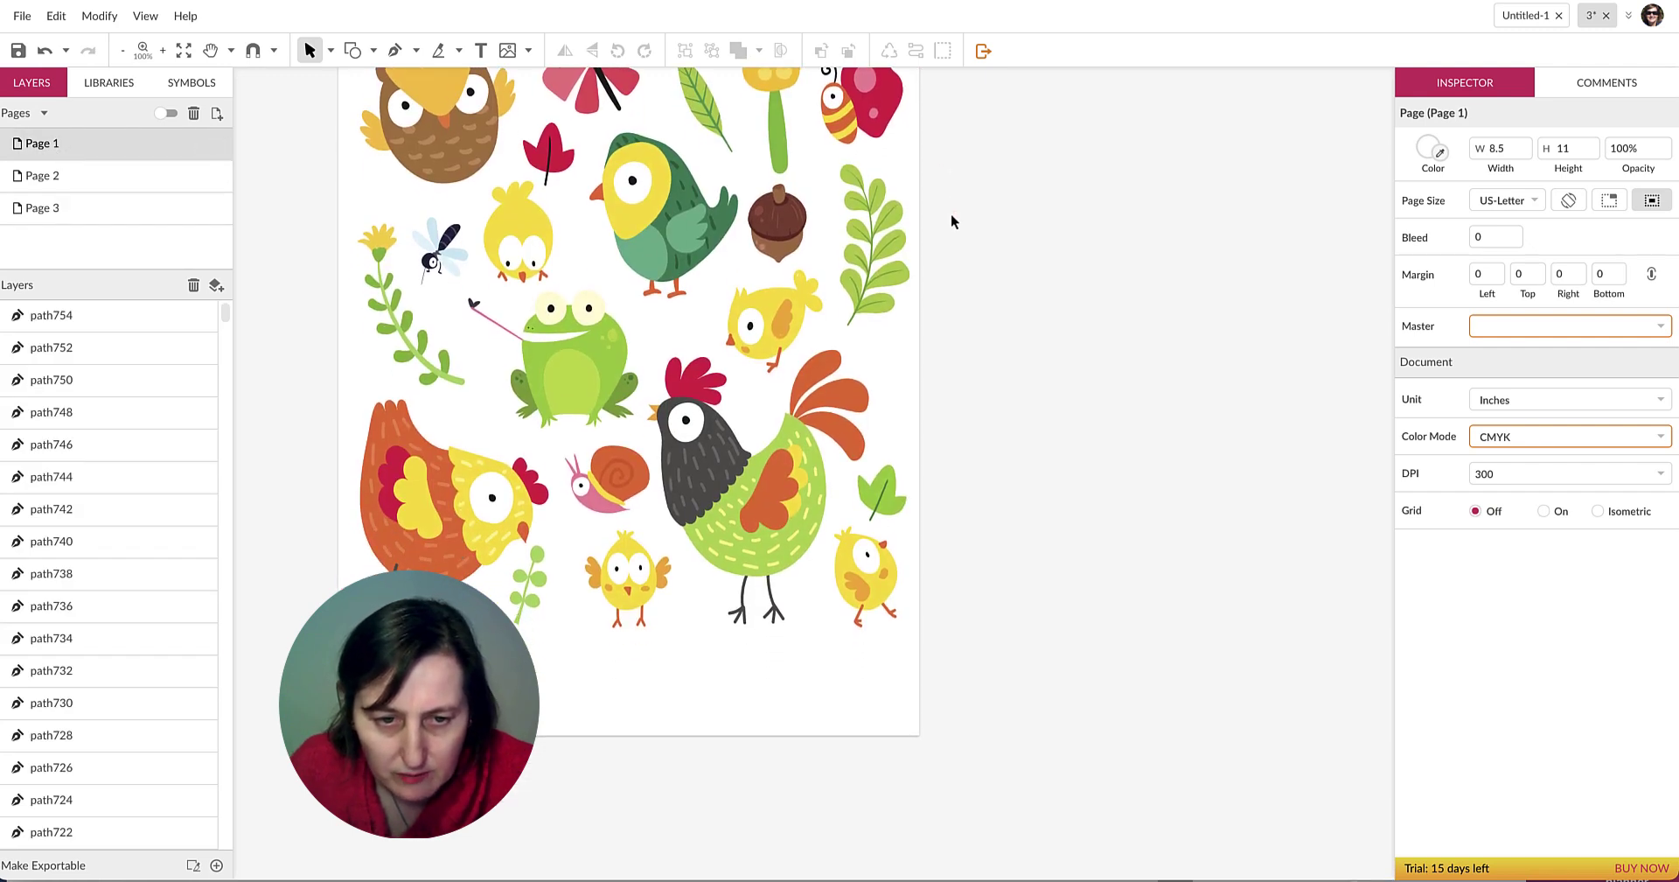
drag(448, 282, 640, 430)
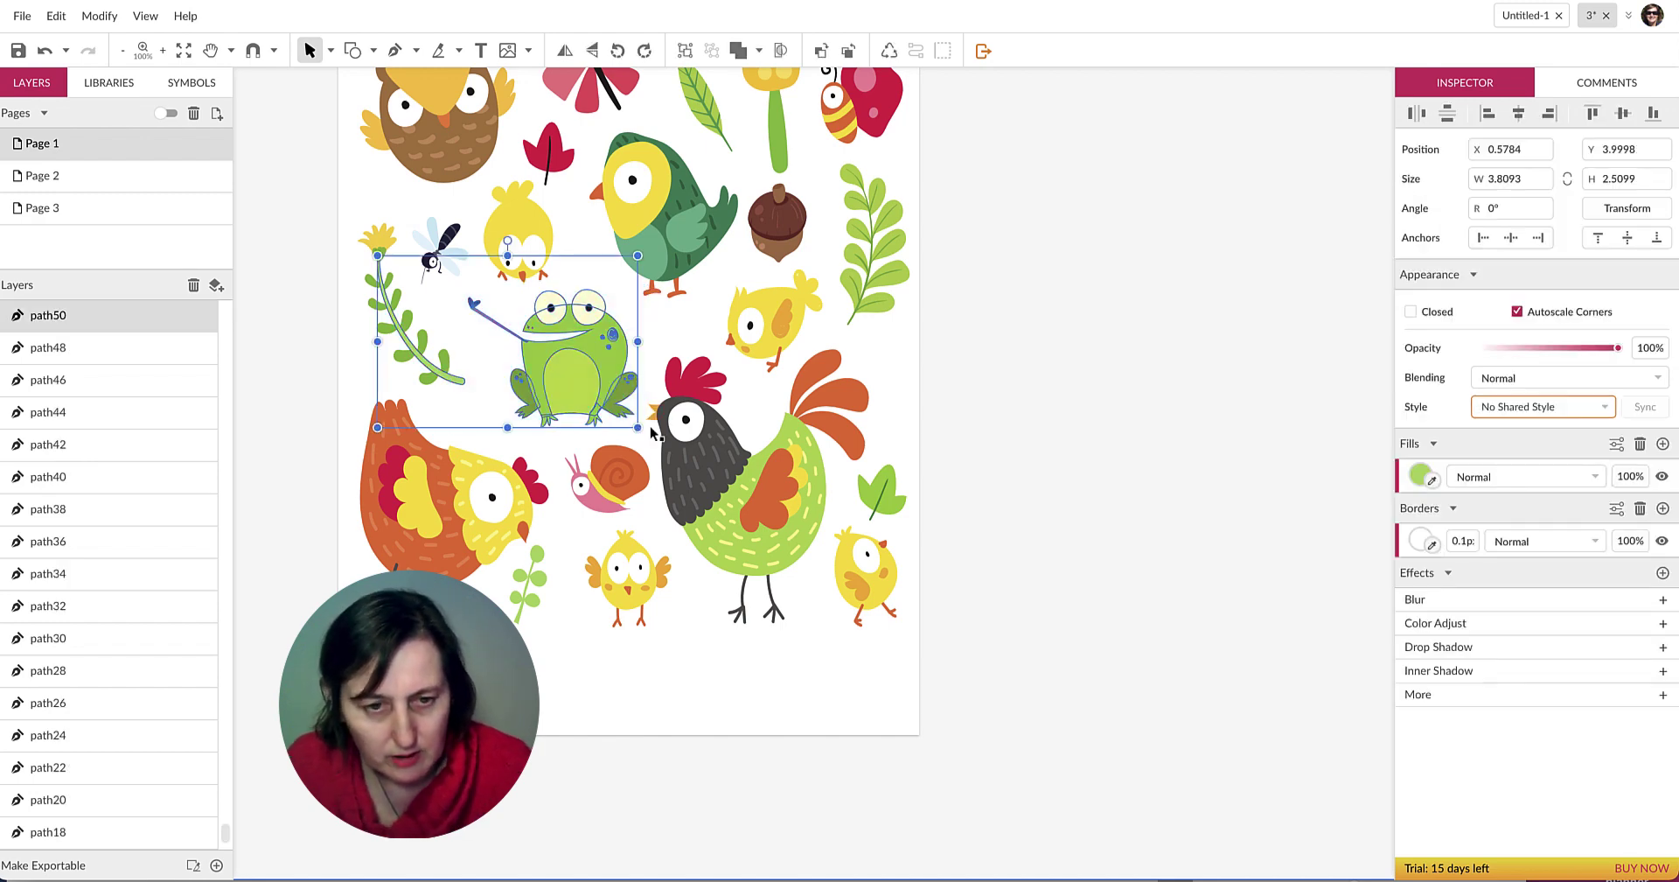
click(88, 208)
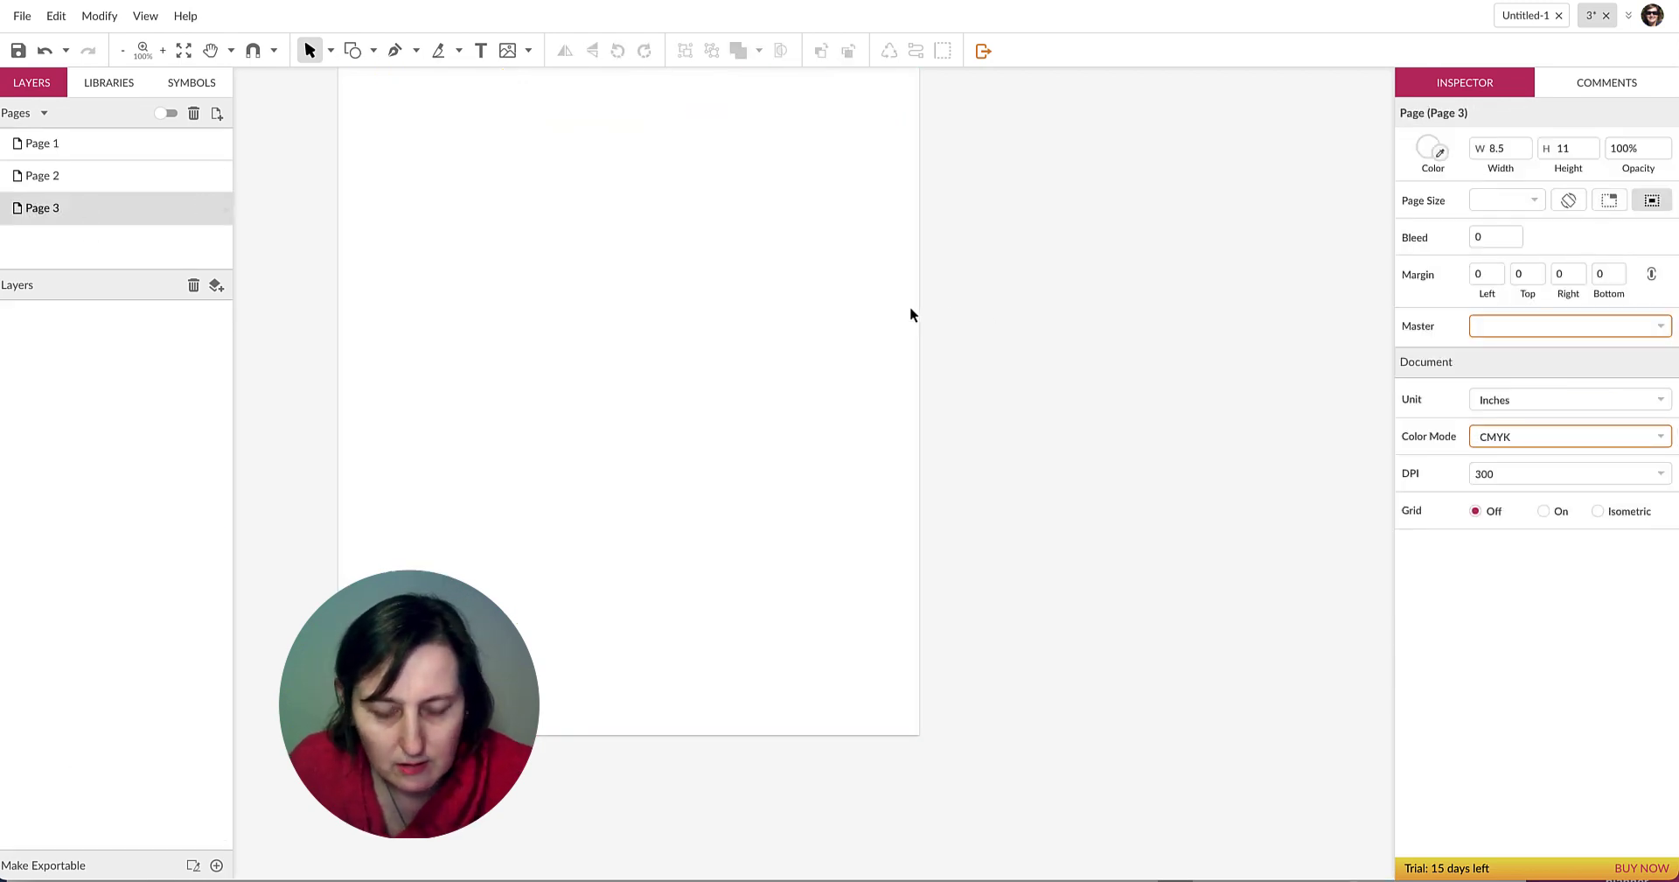
scroll(696, 308, up, 3)
key(ctrl+v)
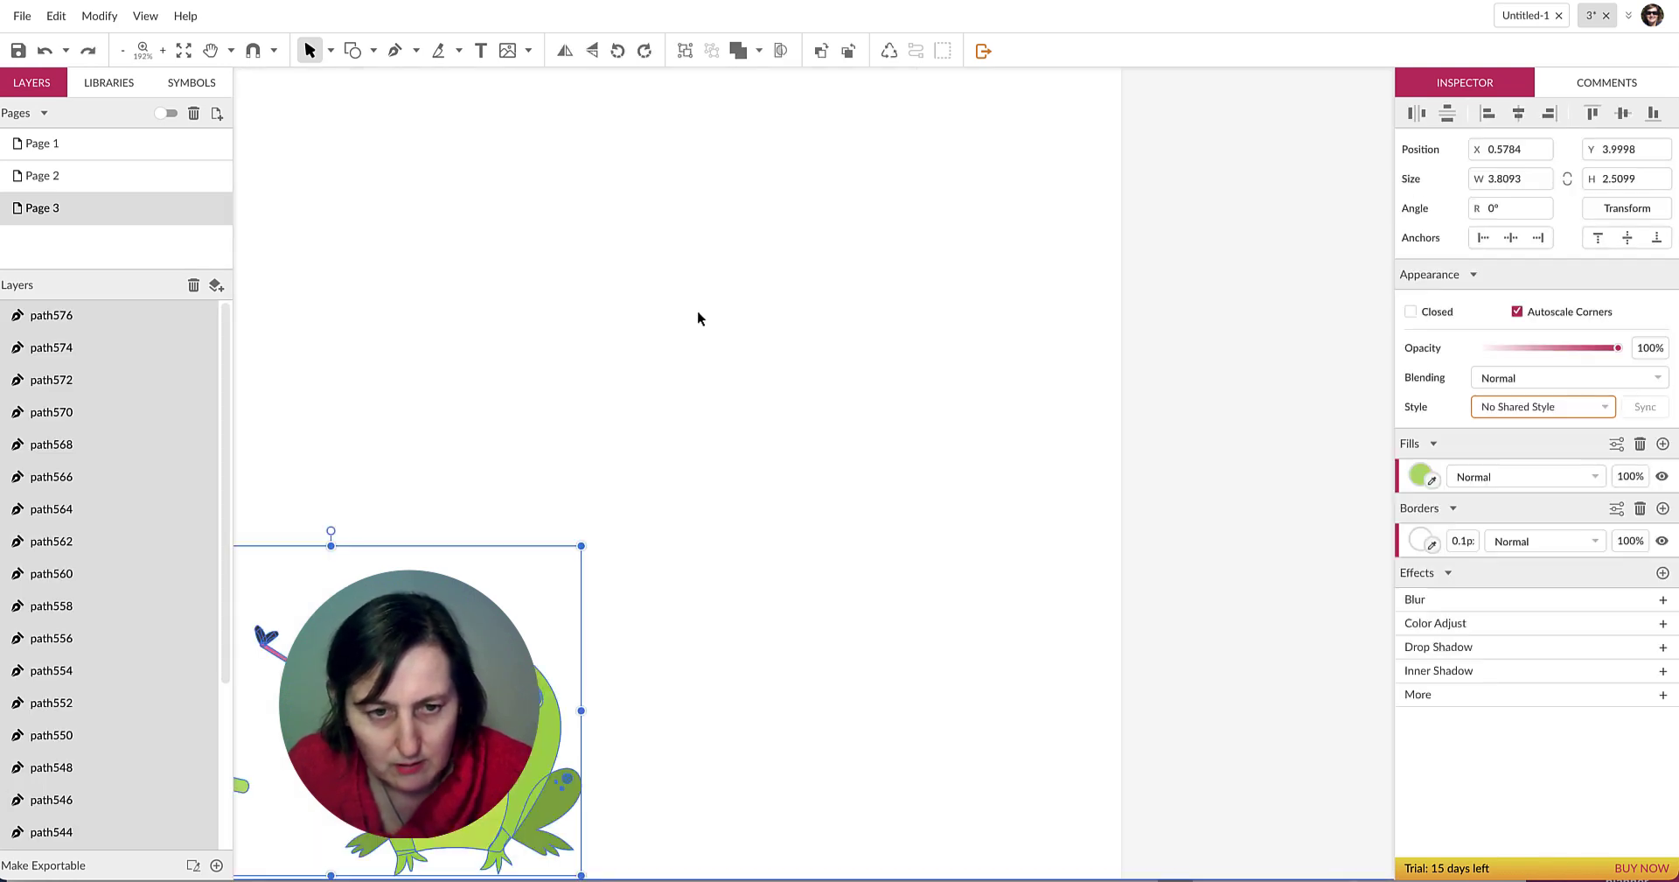
key(ctrl+1)
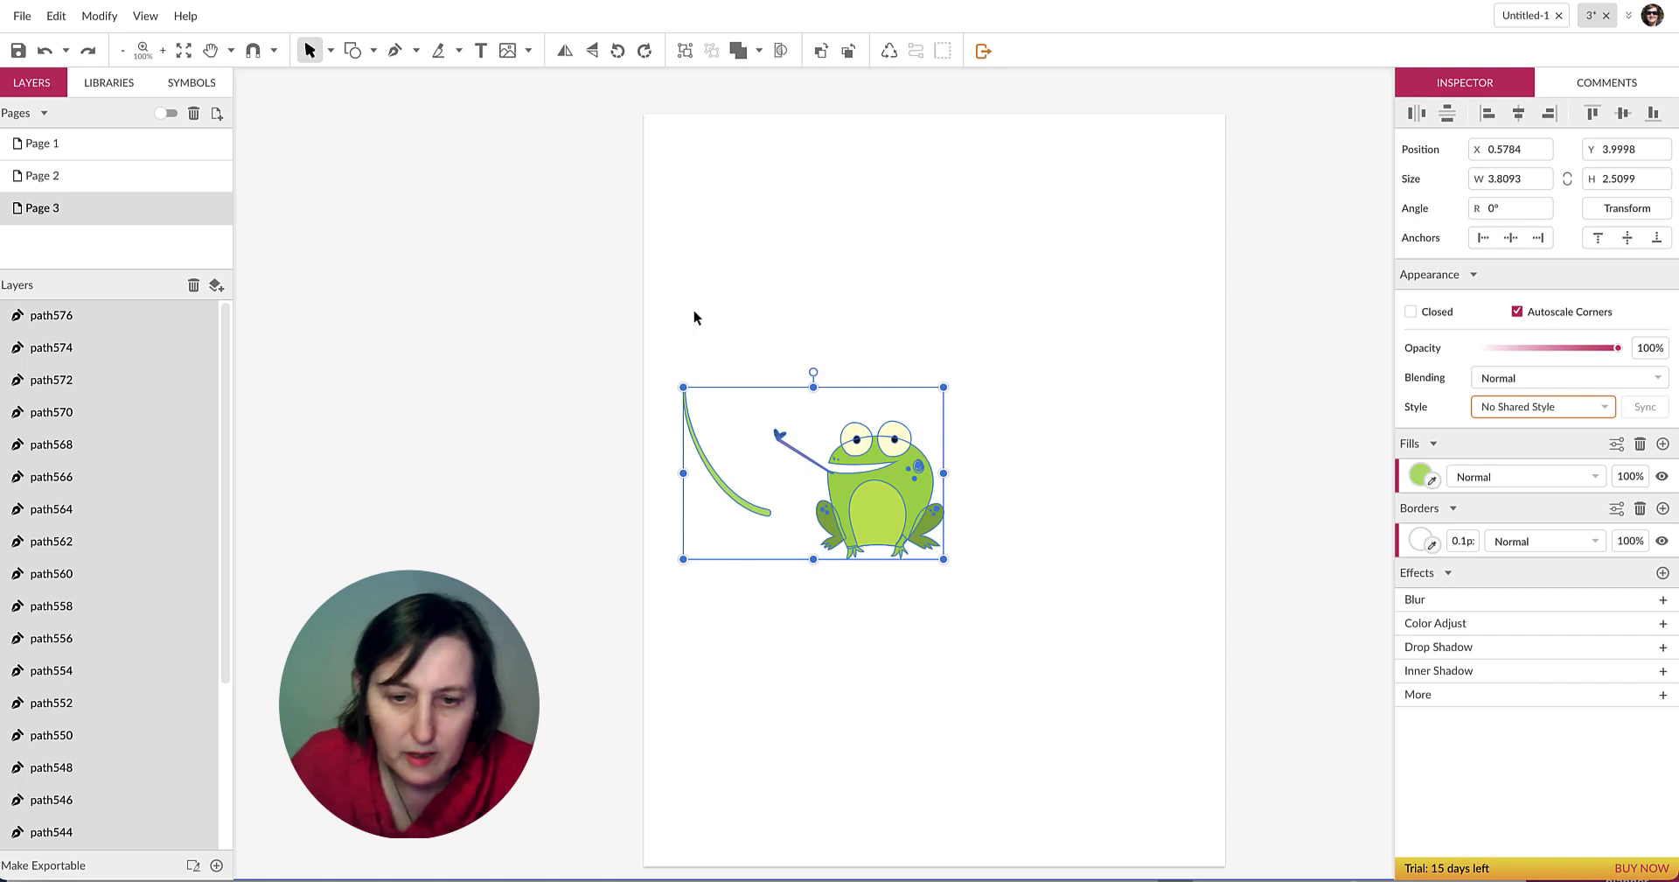
Enlarge the pasted frog artwork in both directions to about 10.9 by 9.2 inches overall.
scroll(1060, 382, down, 2)
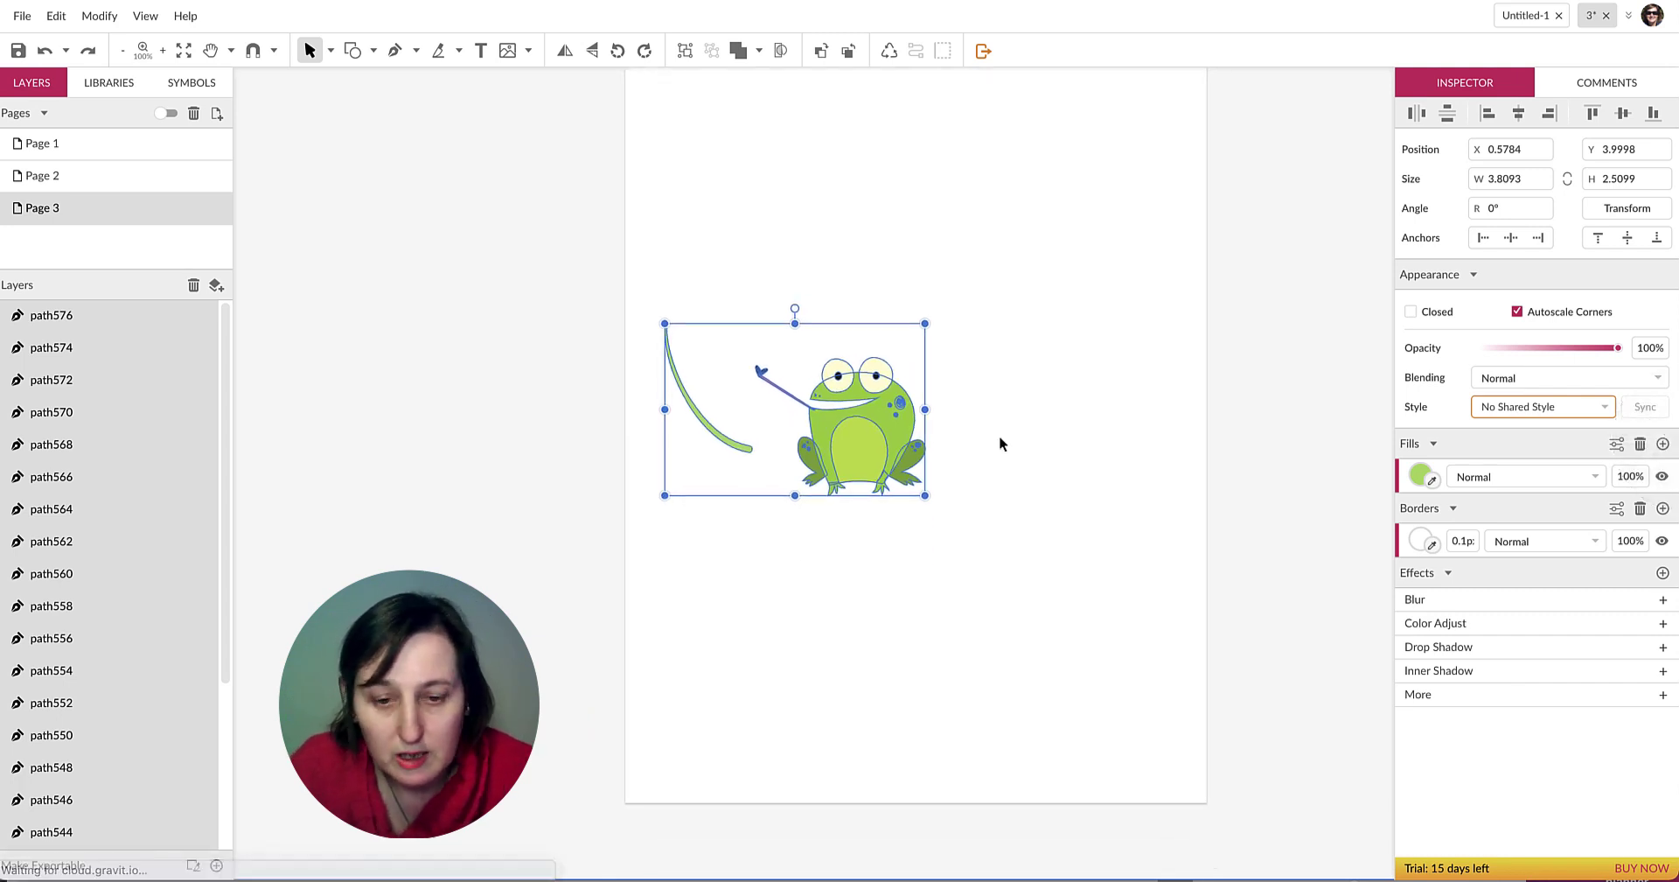
drag(925, 496, 1172, 740)
drag(666, 324, 426, 112)
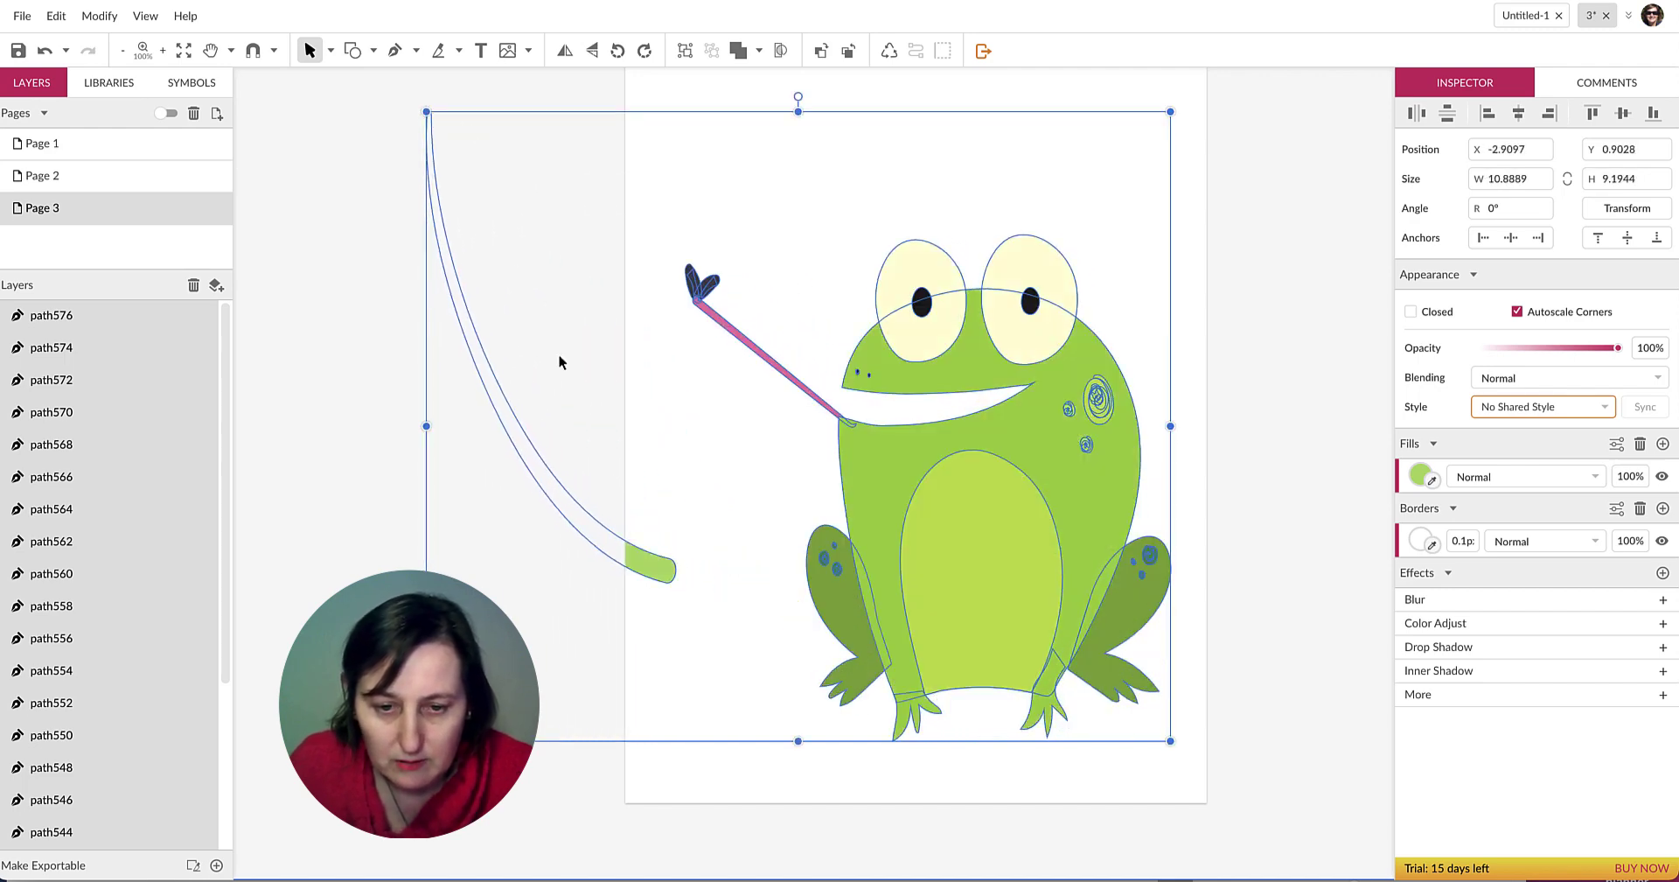
Delete the stray curved plant stem that was copied along with the frog.
click(1247, 402)
click(656, 557)
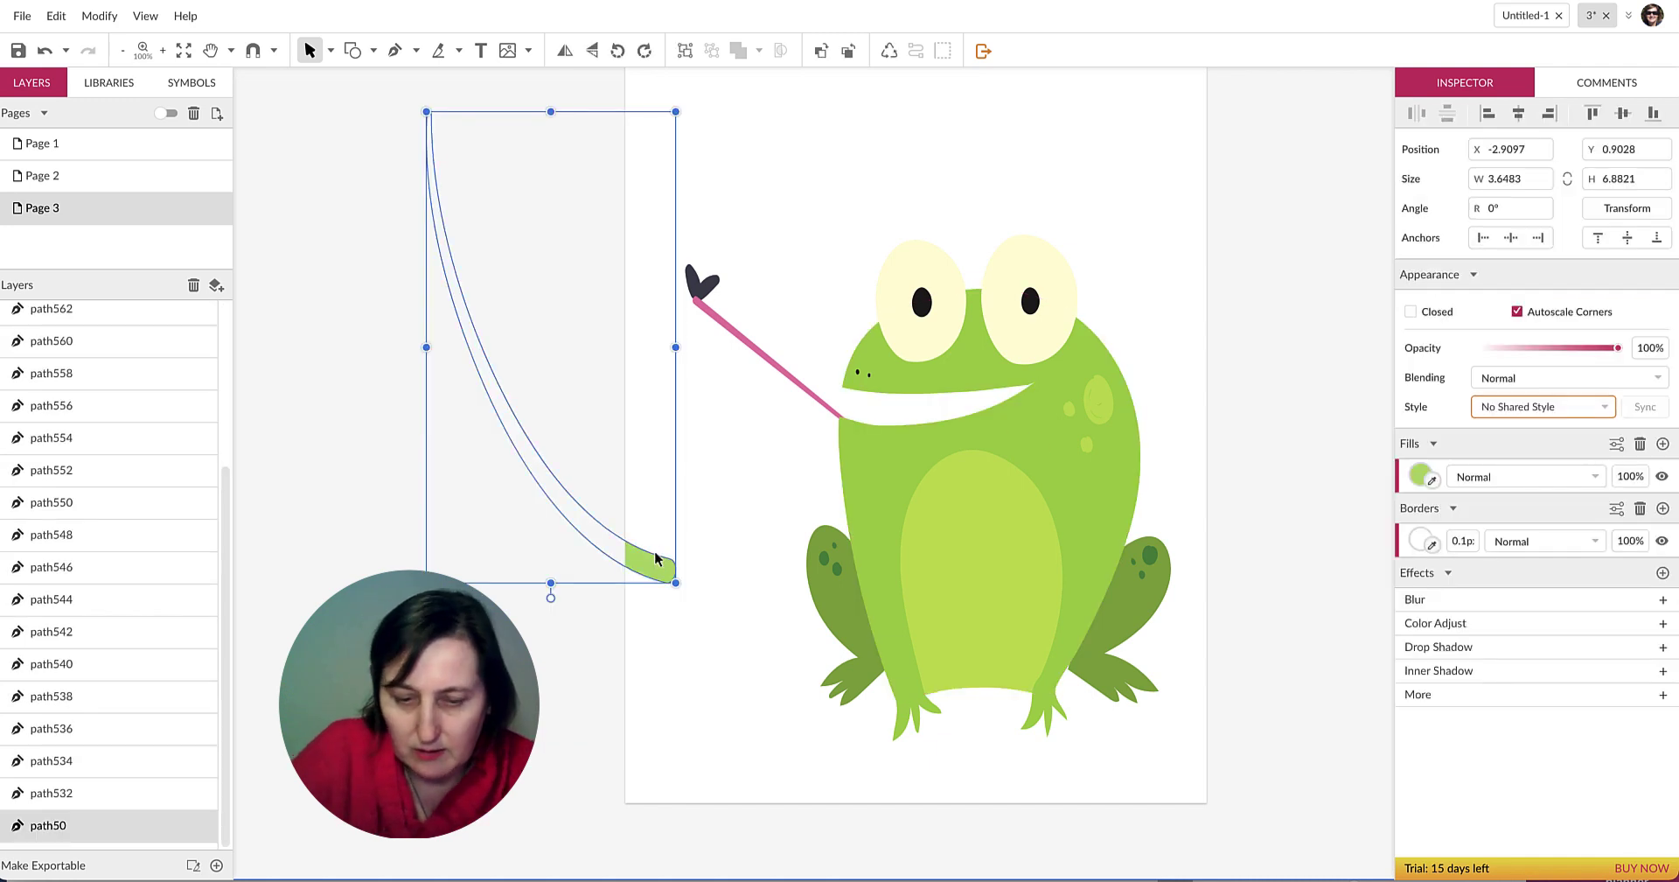
key(Delete)
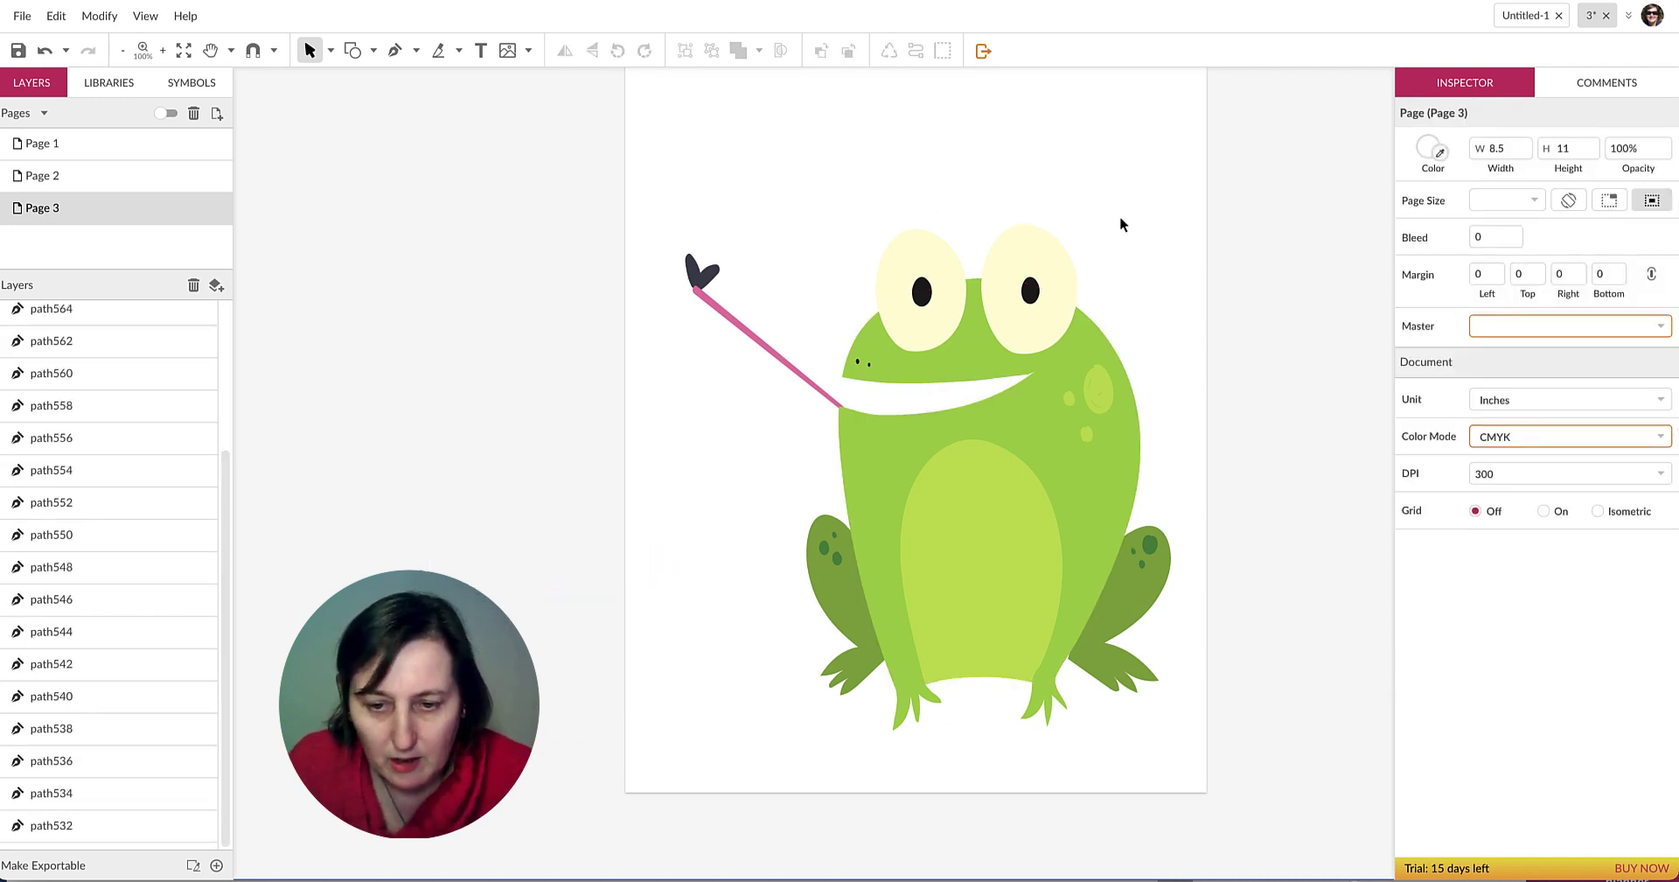
Select every part of the frog and change all the fills to white.
scroll(1120, 217, down, 1)
drag(589, 138, 1210, 722)
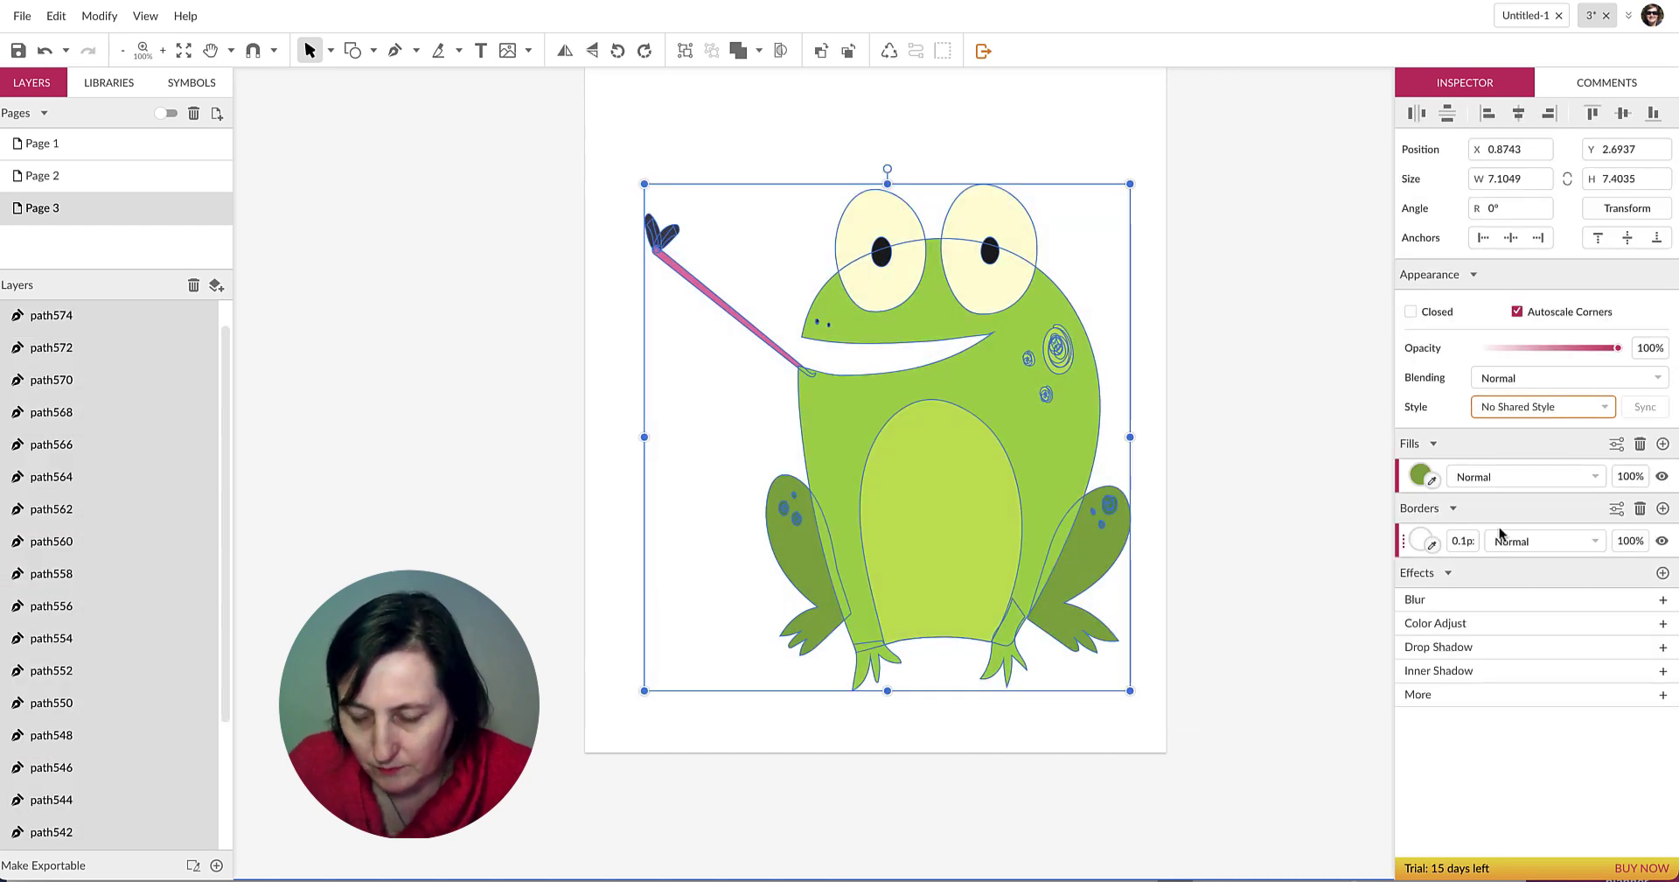
click(1421, 477)
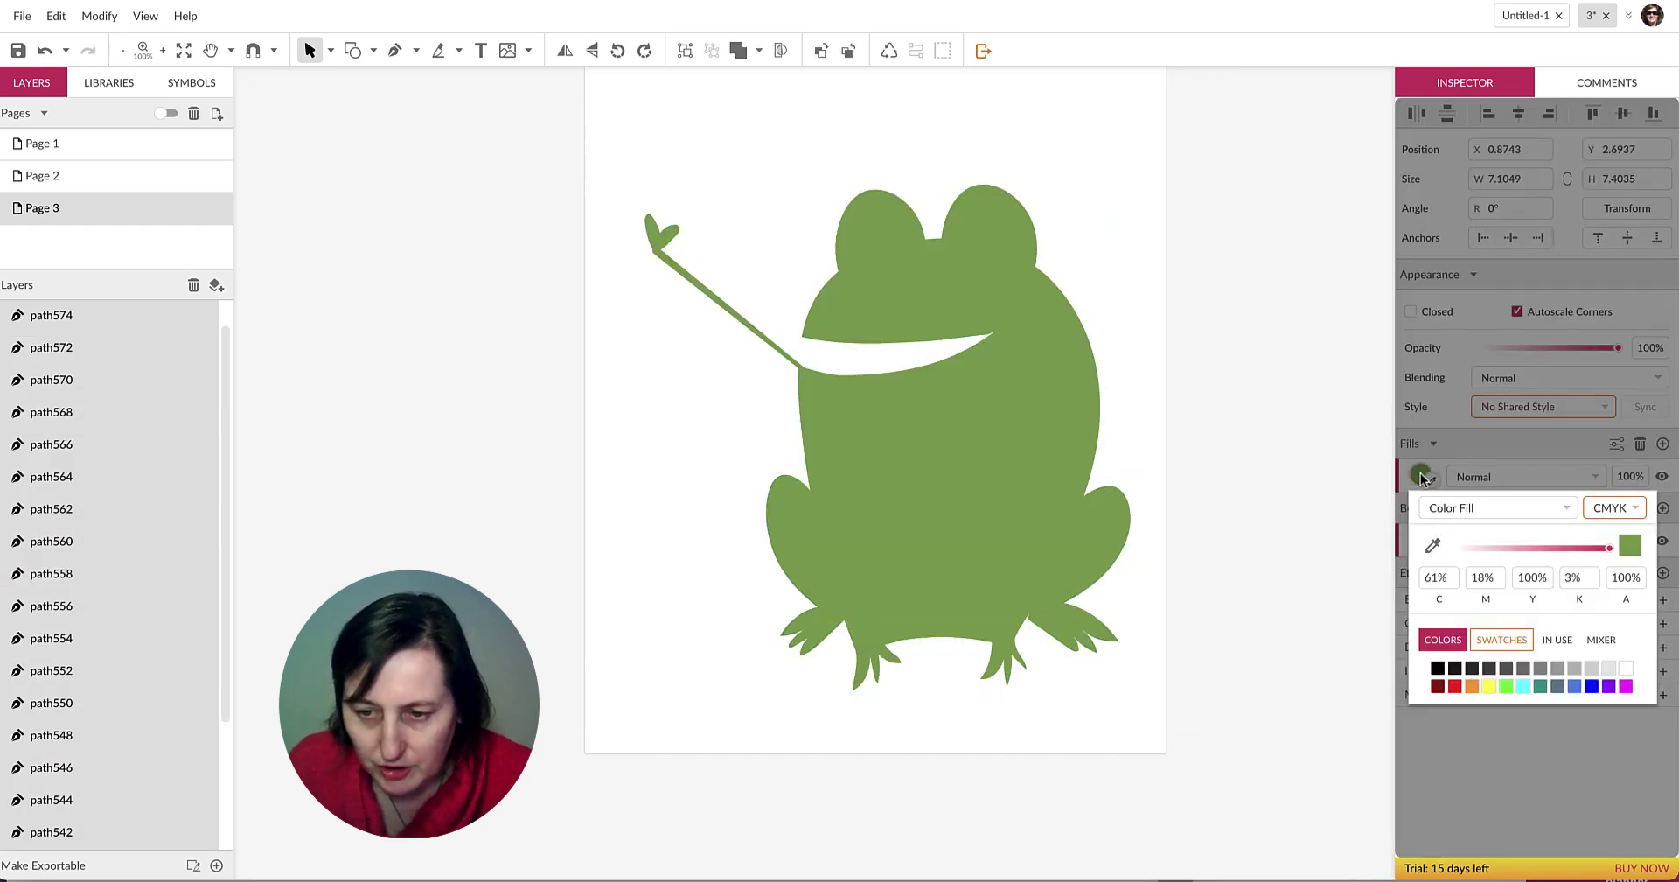
click(1627, 670)
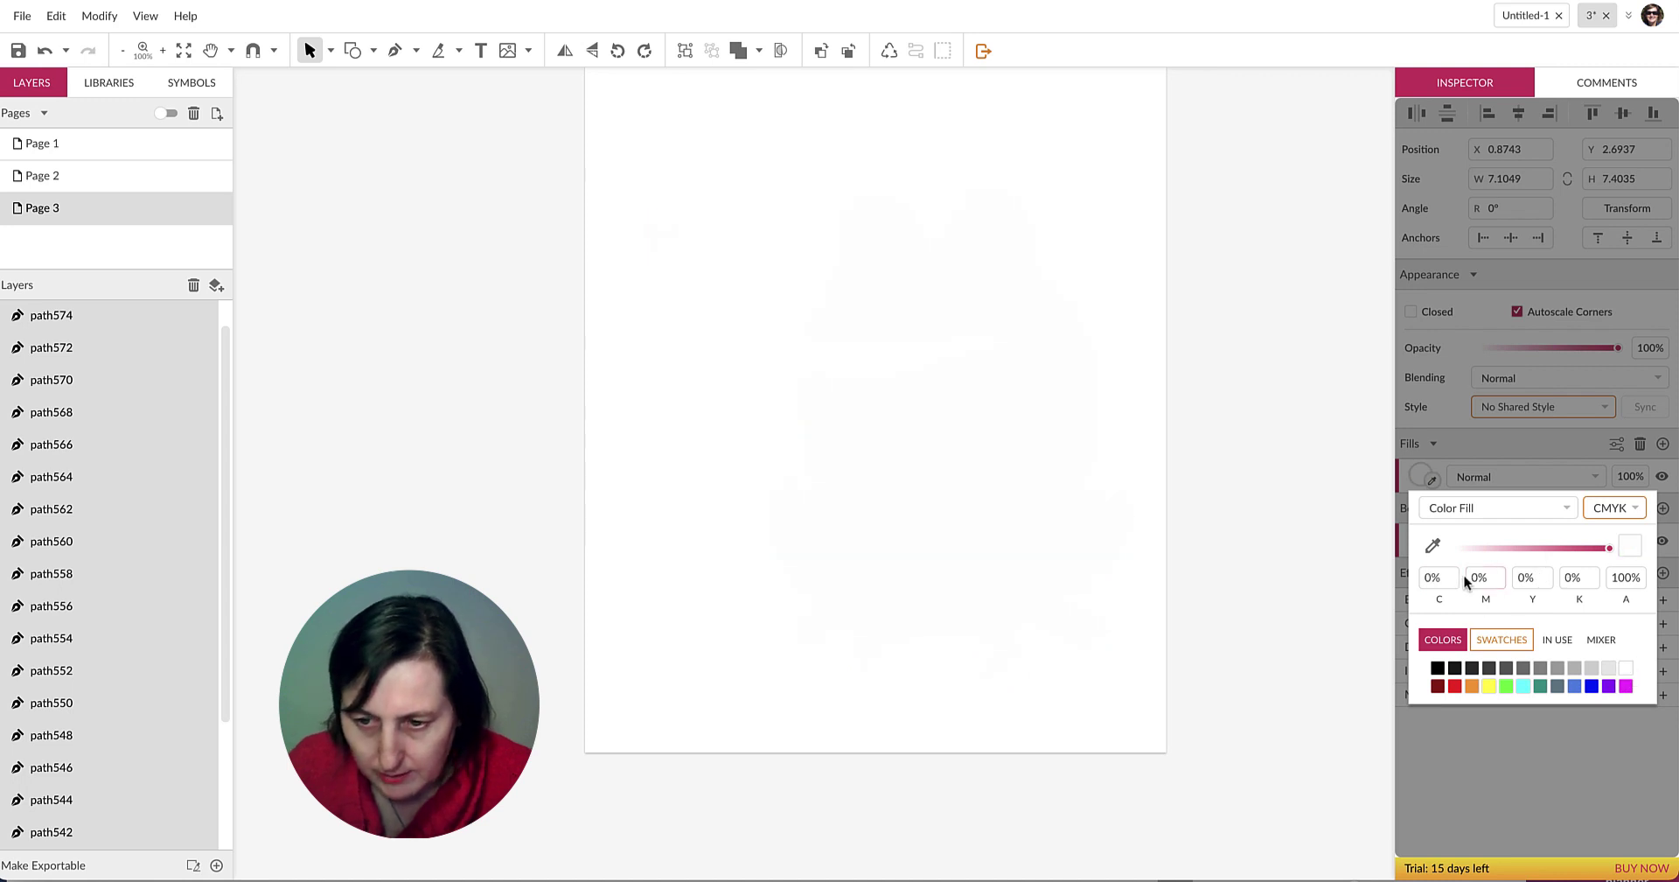
click(1331, 452)
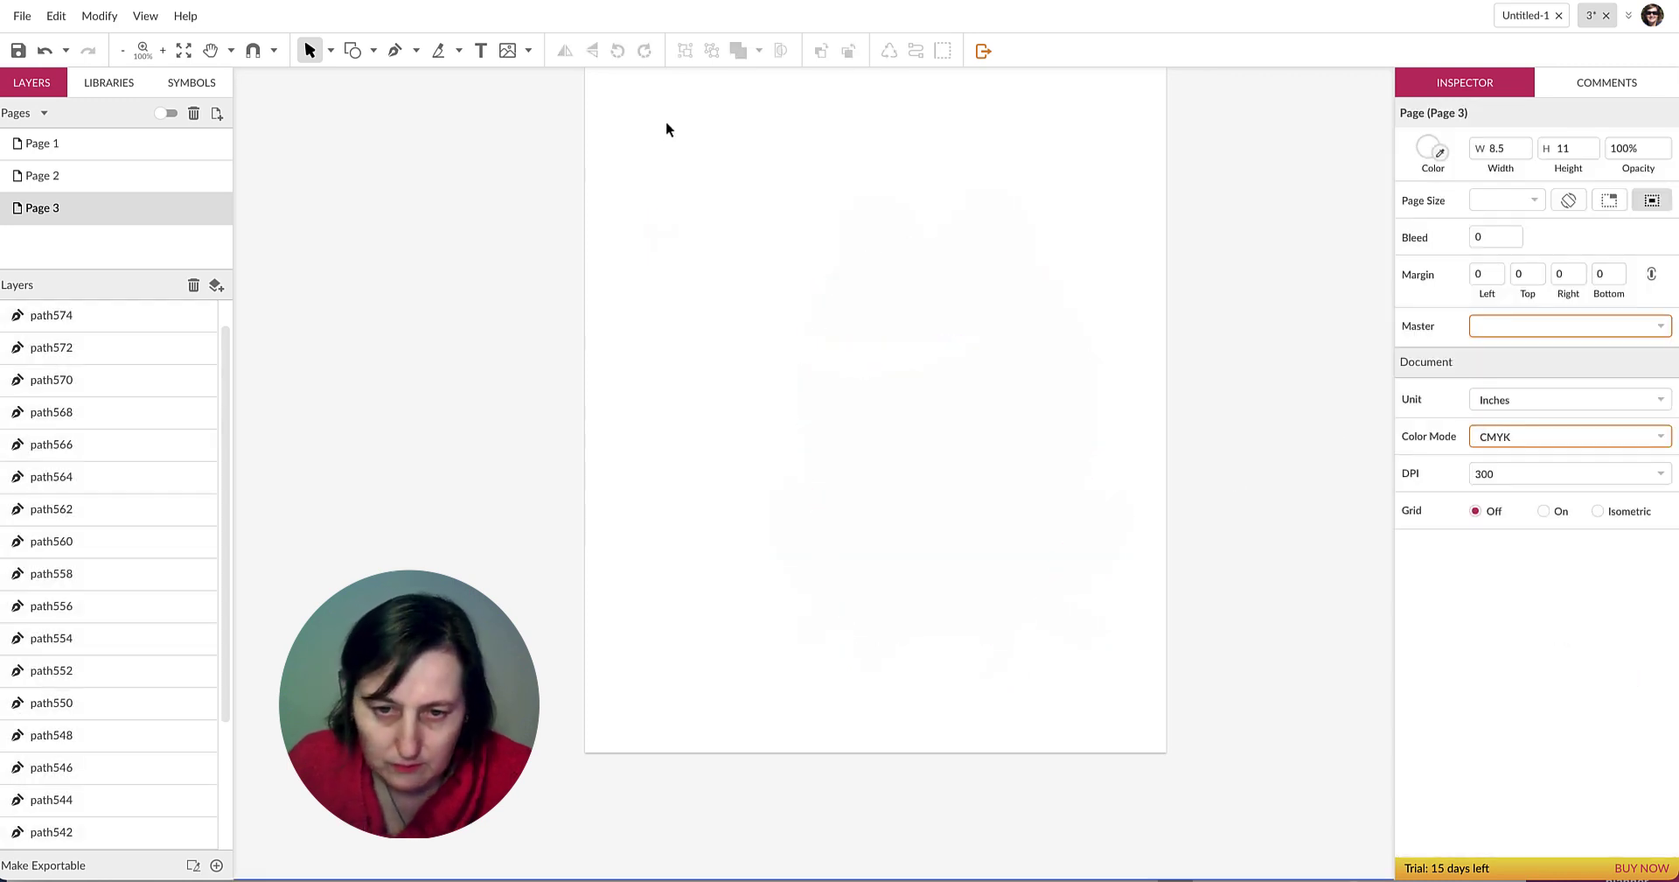
Reselect all the white frog parts and set their border colour to black.
drag(662, 126, 1181, 824)
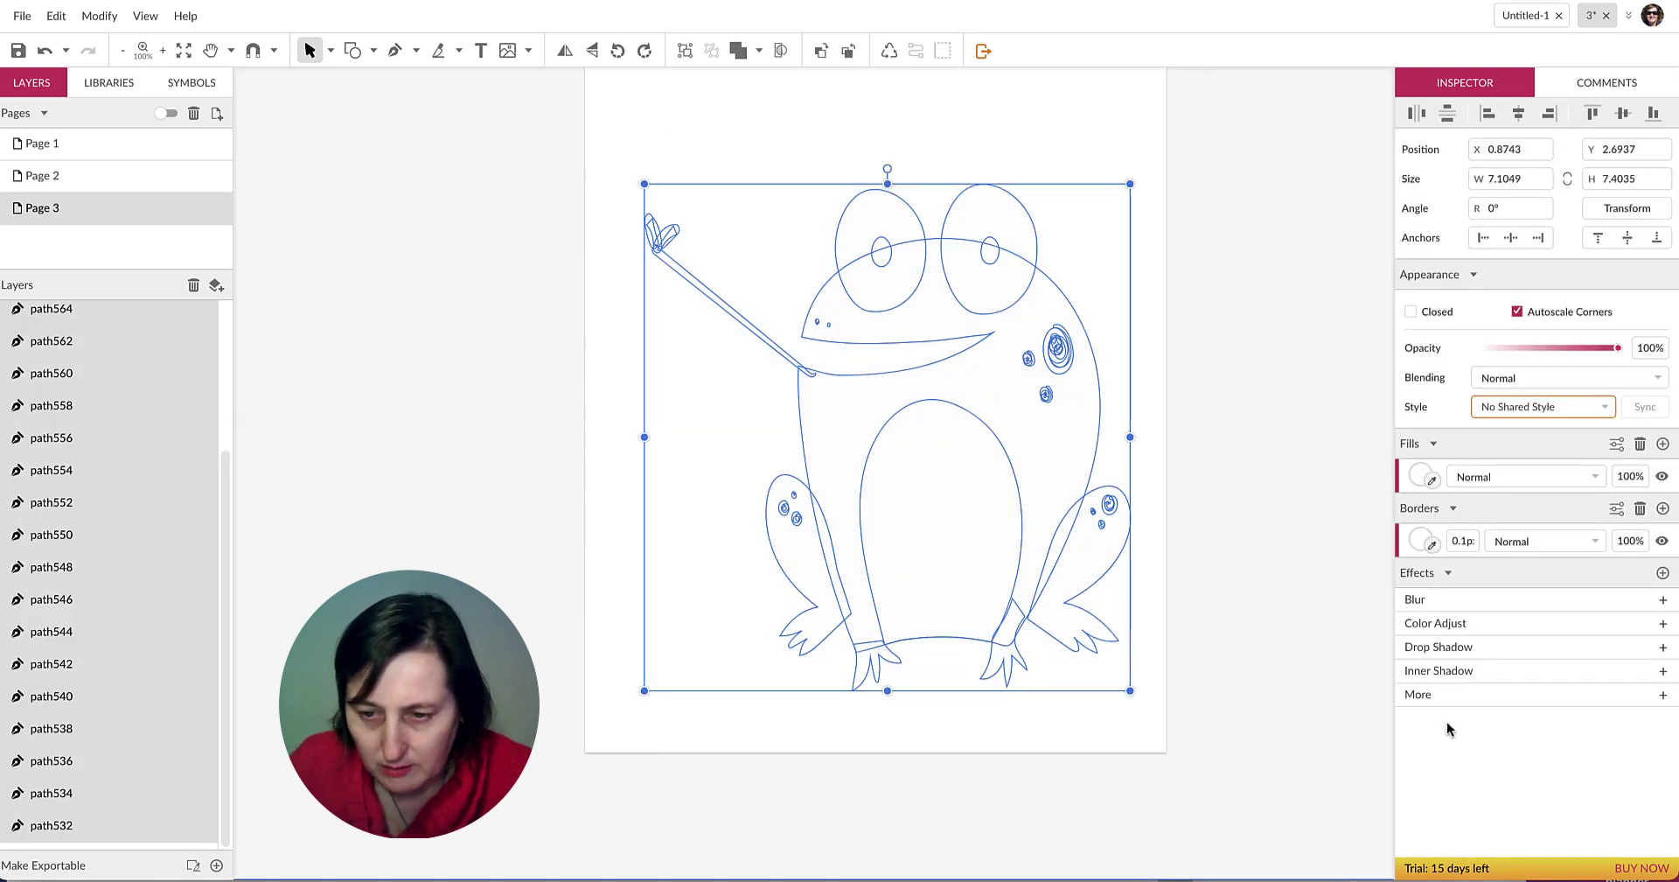
click(1421, 540)
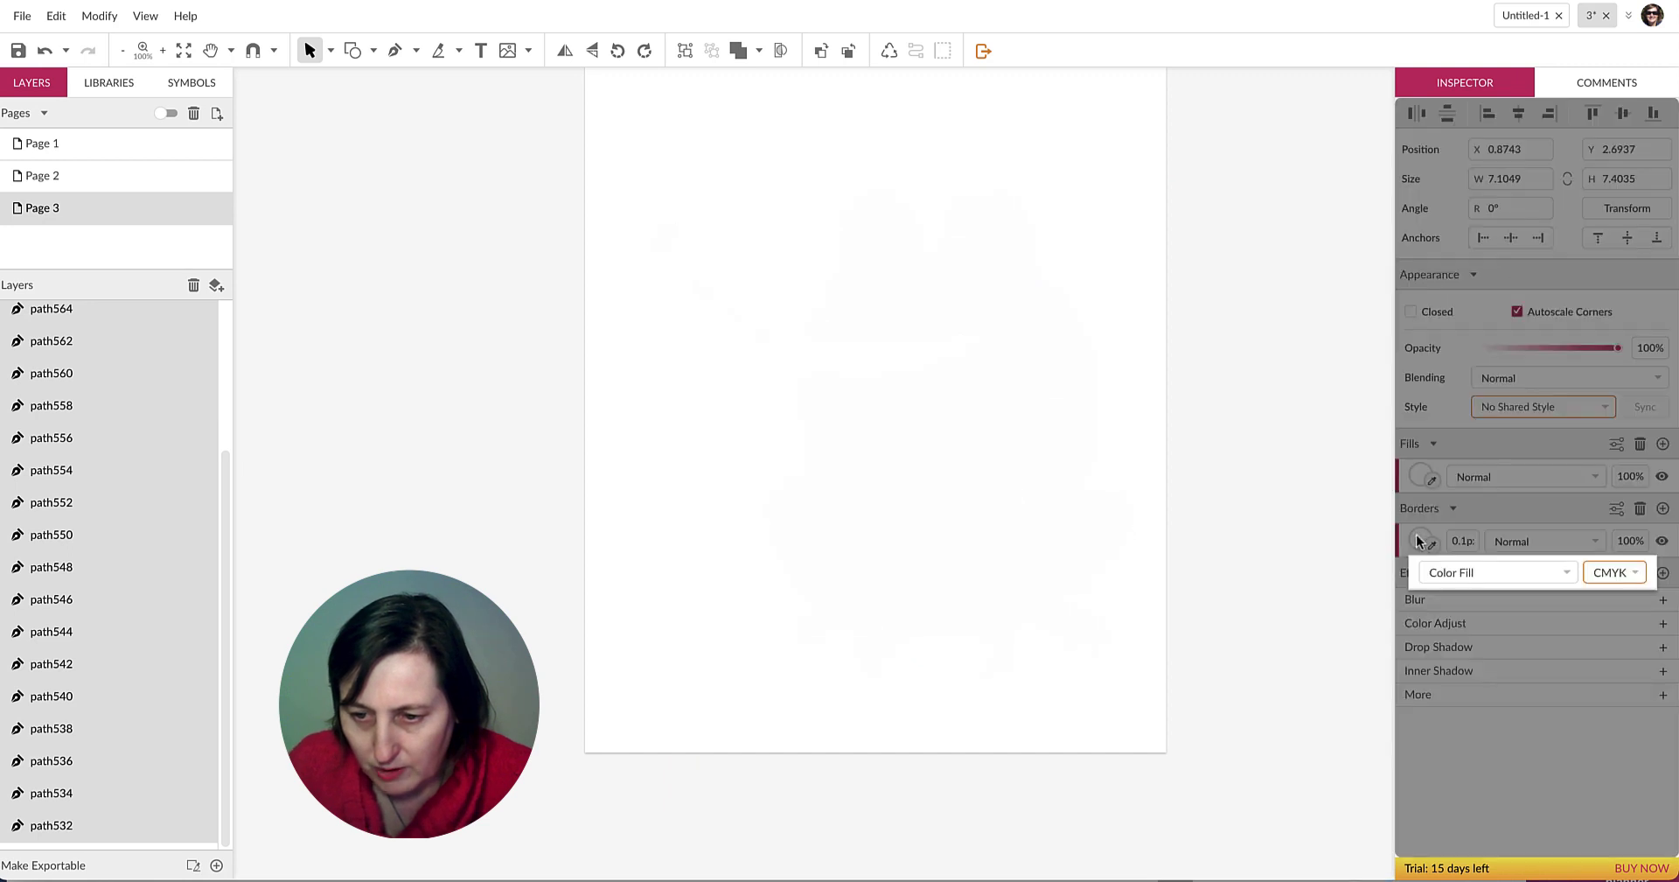
click(1463, 571)
click(1463, 570)
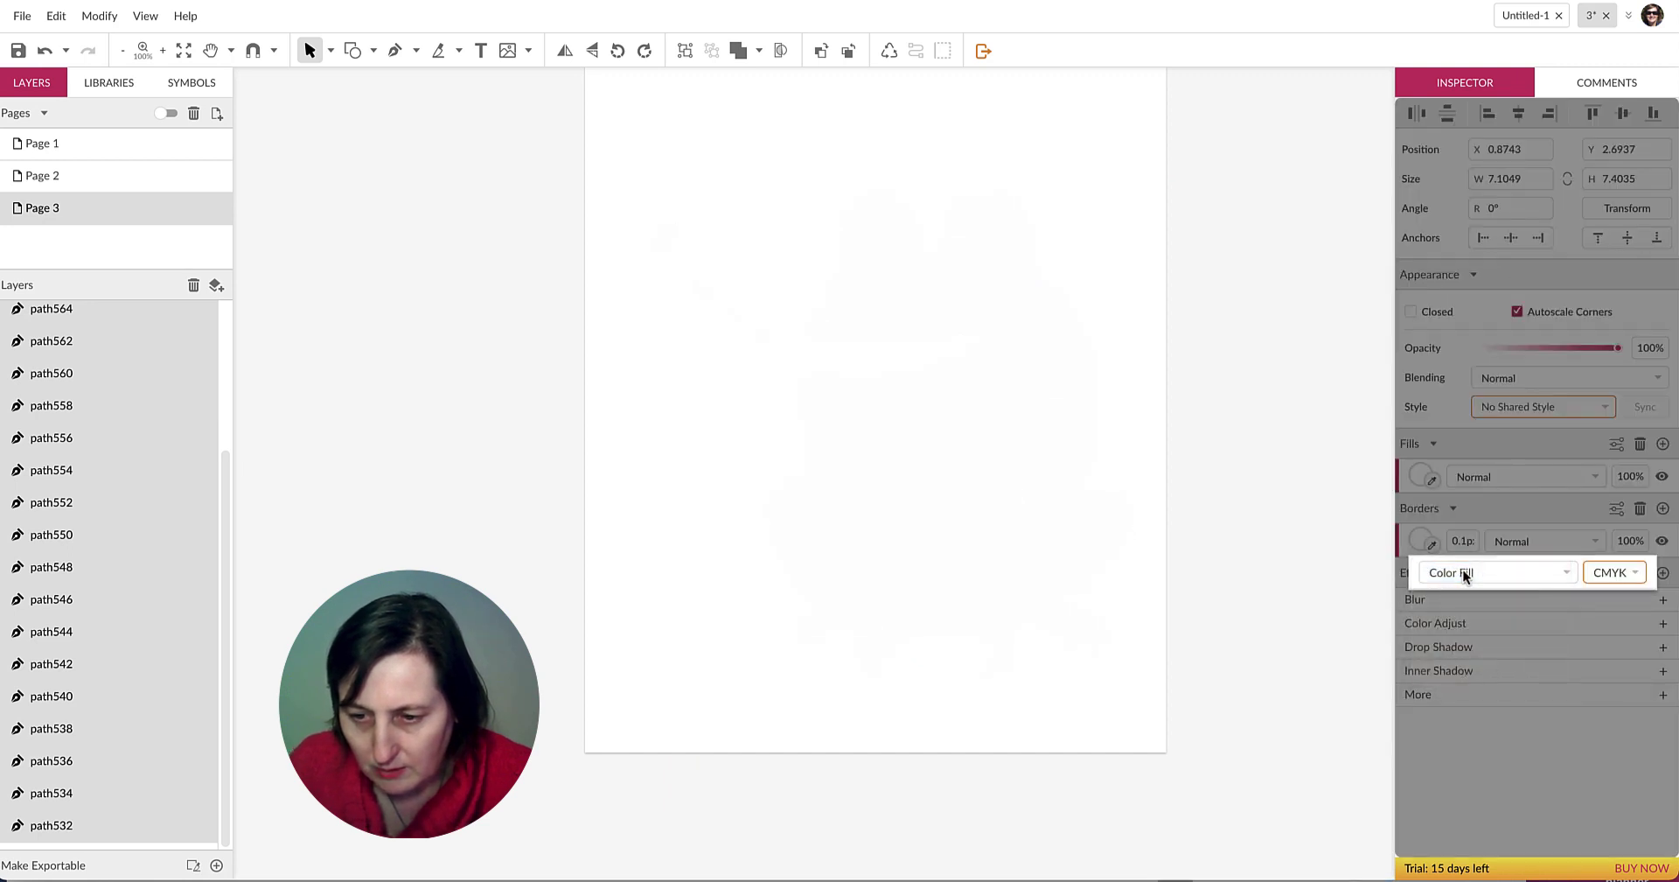
click(1463, 569)
click(1499, 671)
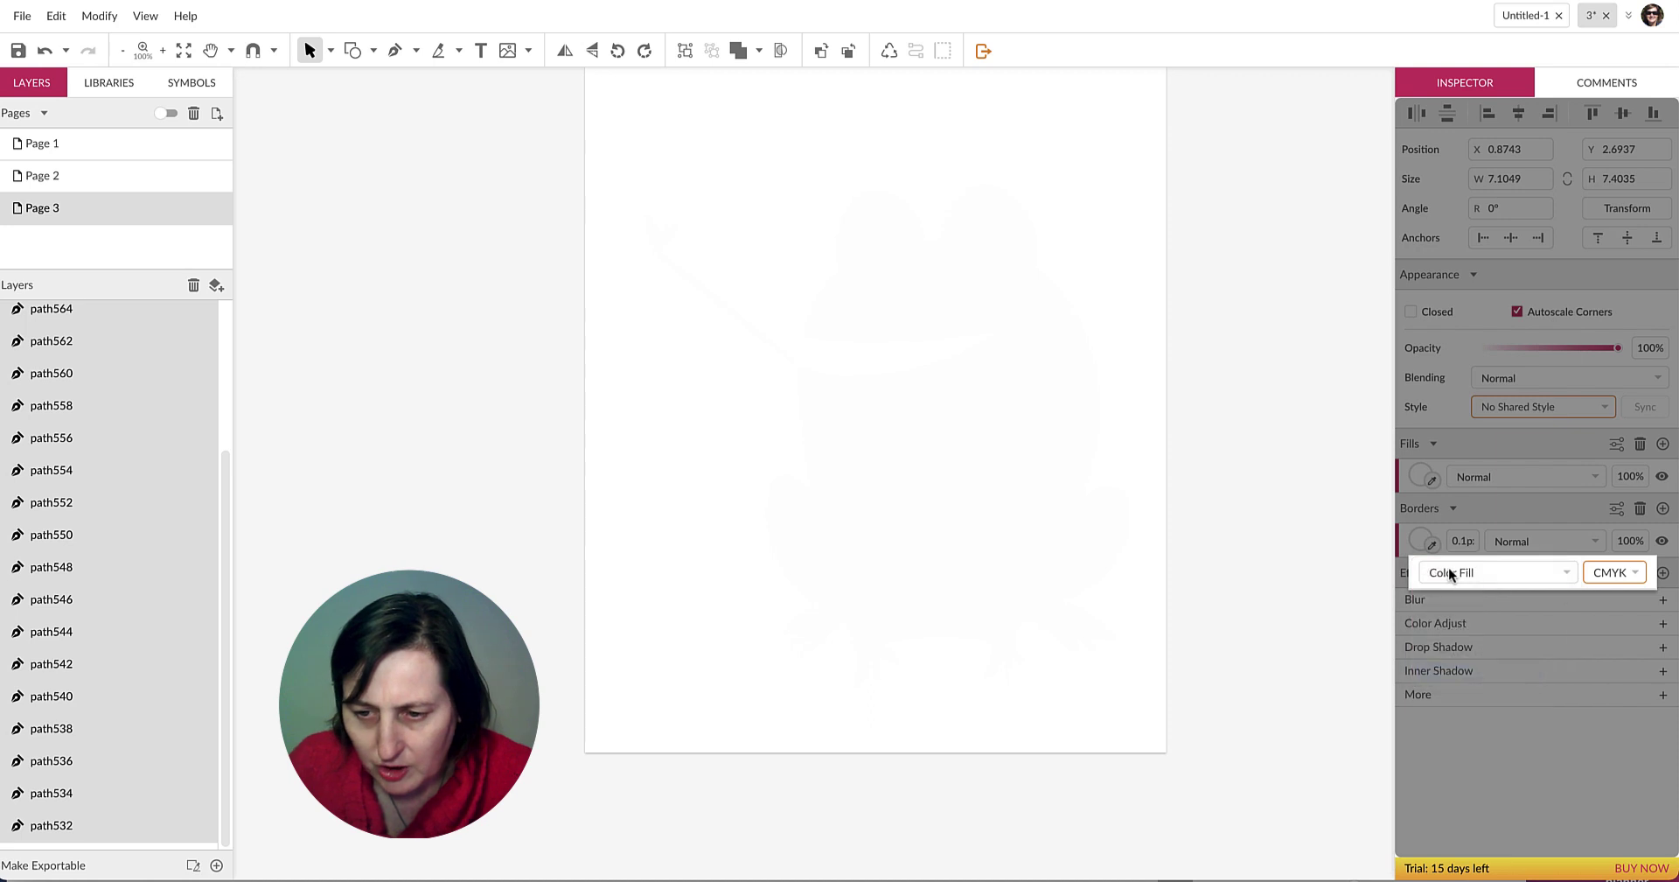
click(1448, 568)
click(1468, 469)
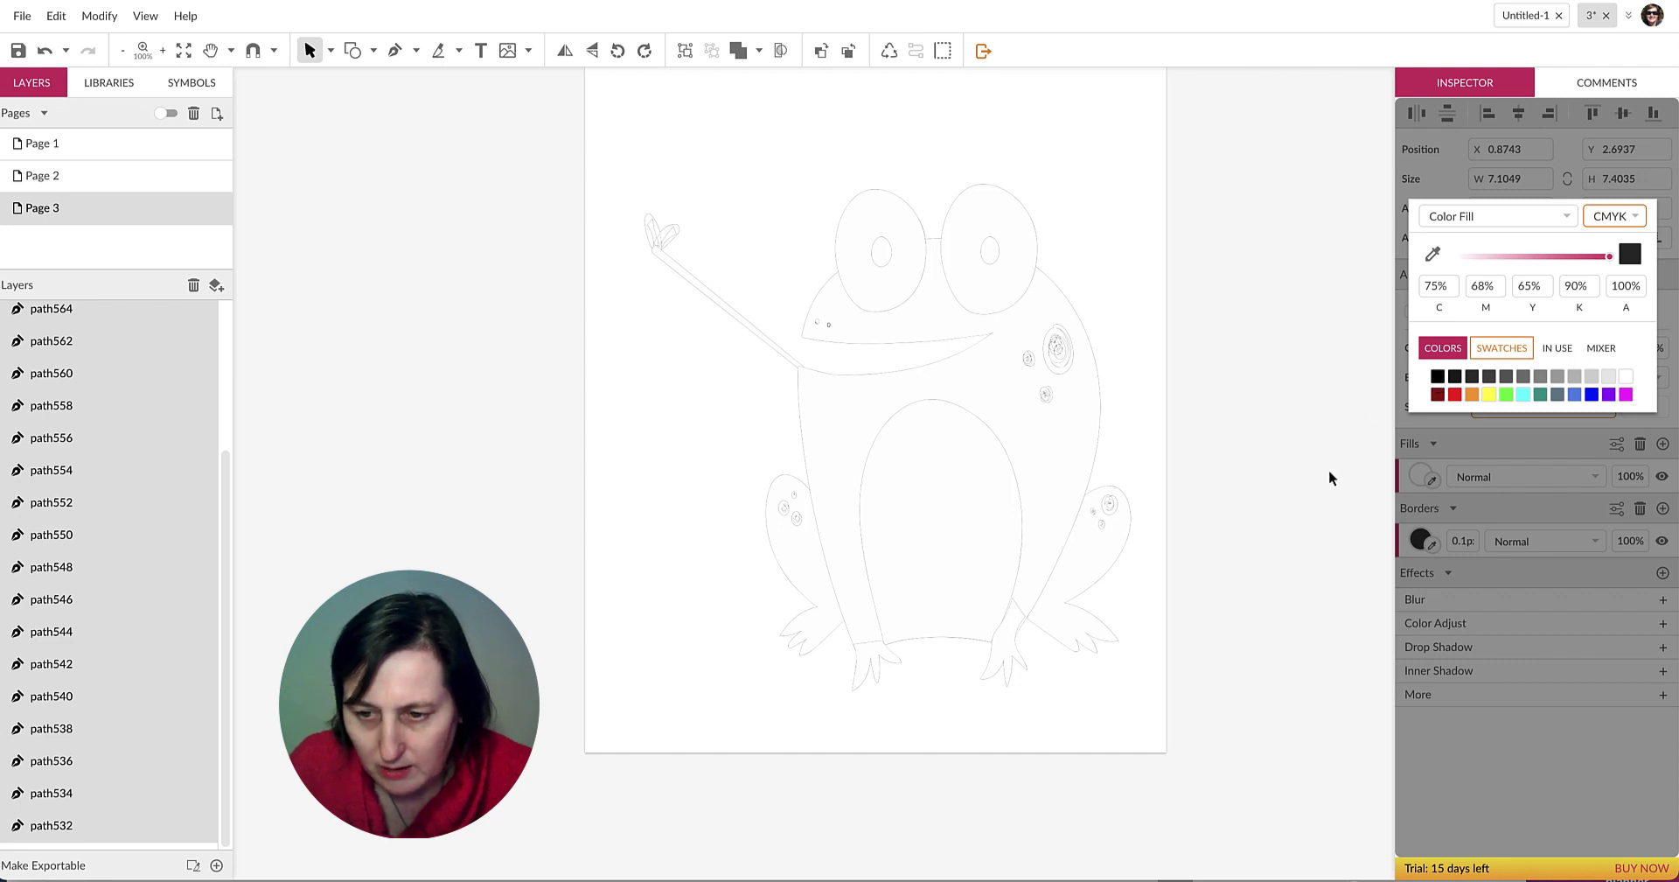
Set the border width of all the frog parts to 2 px.
click(1459, 542)
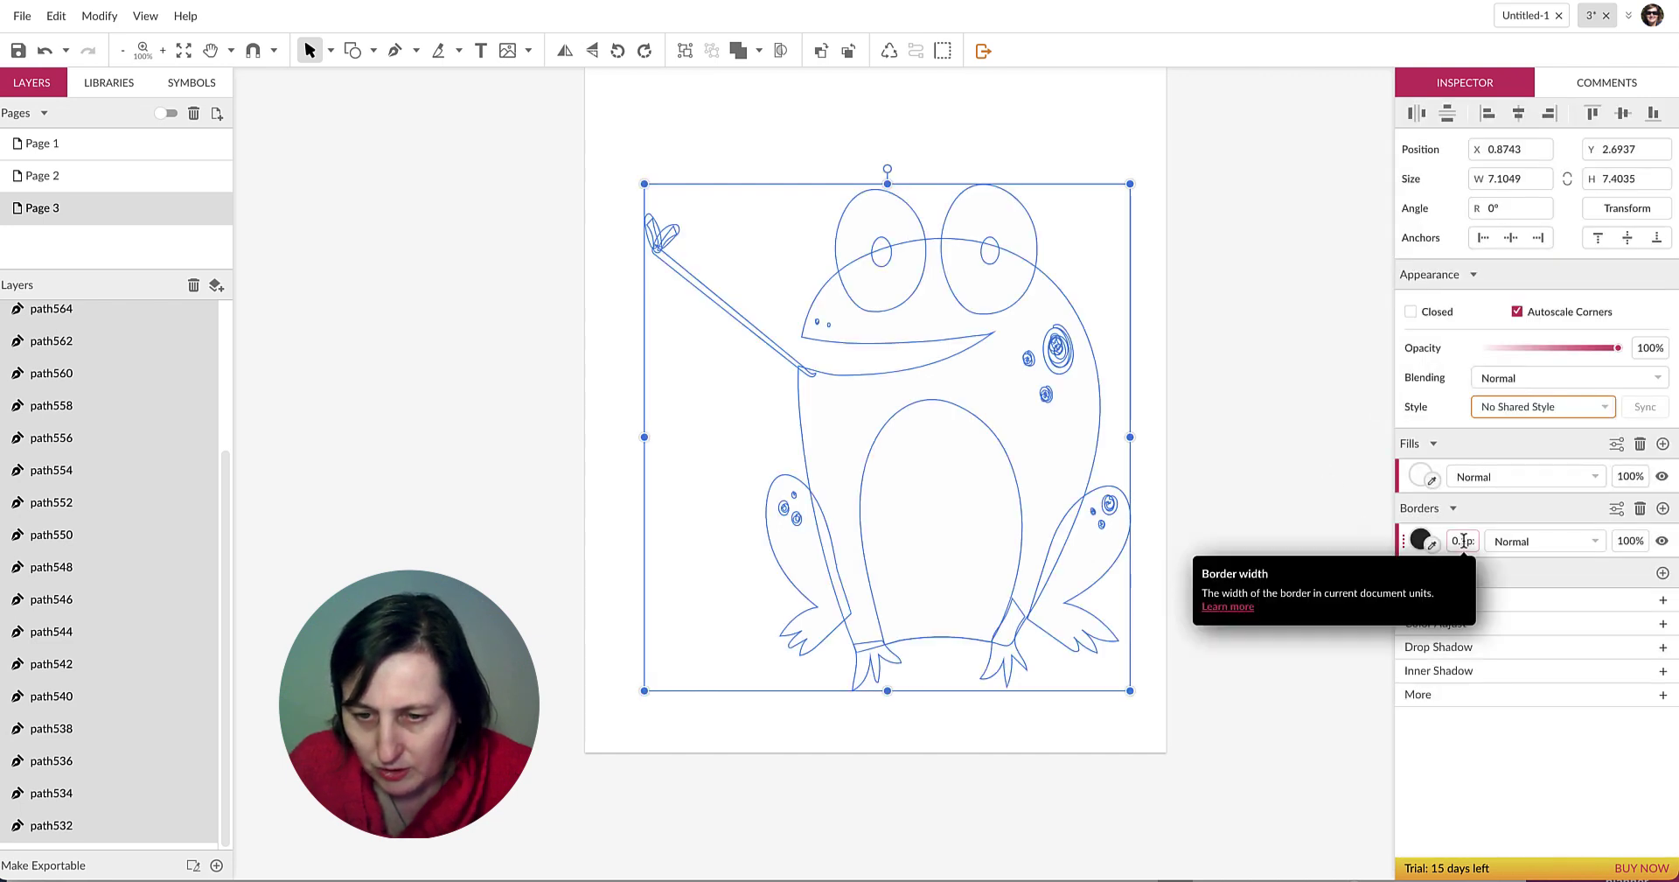
click(1472, 541)
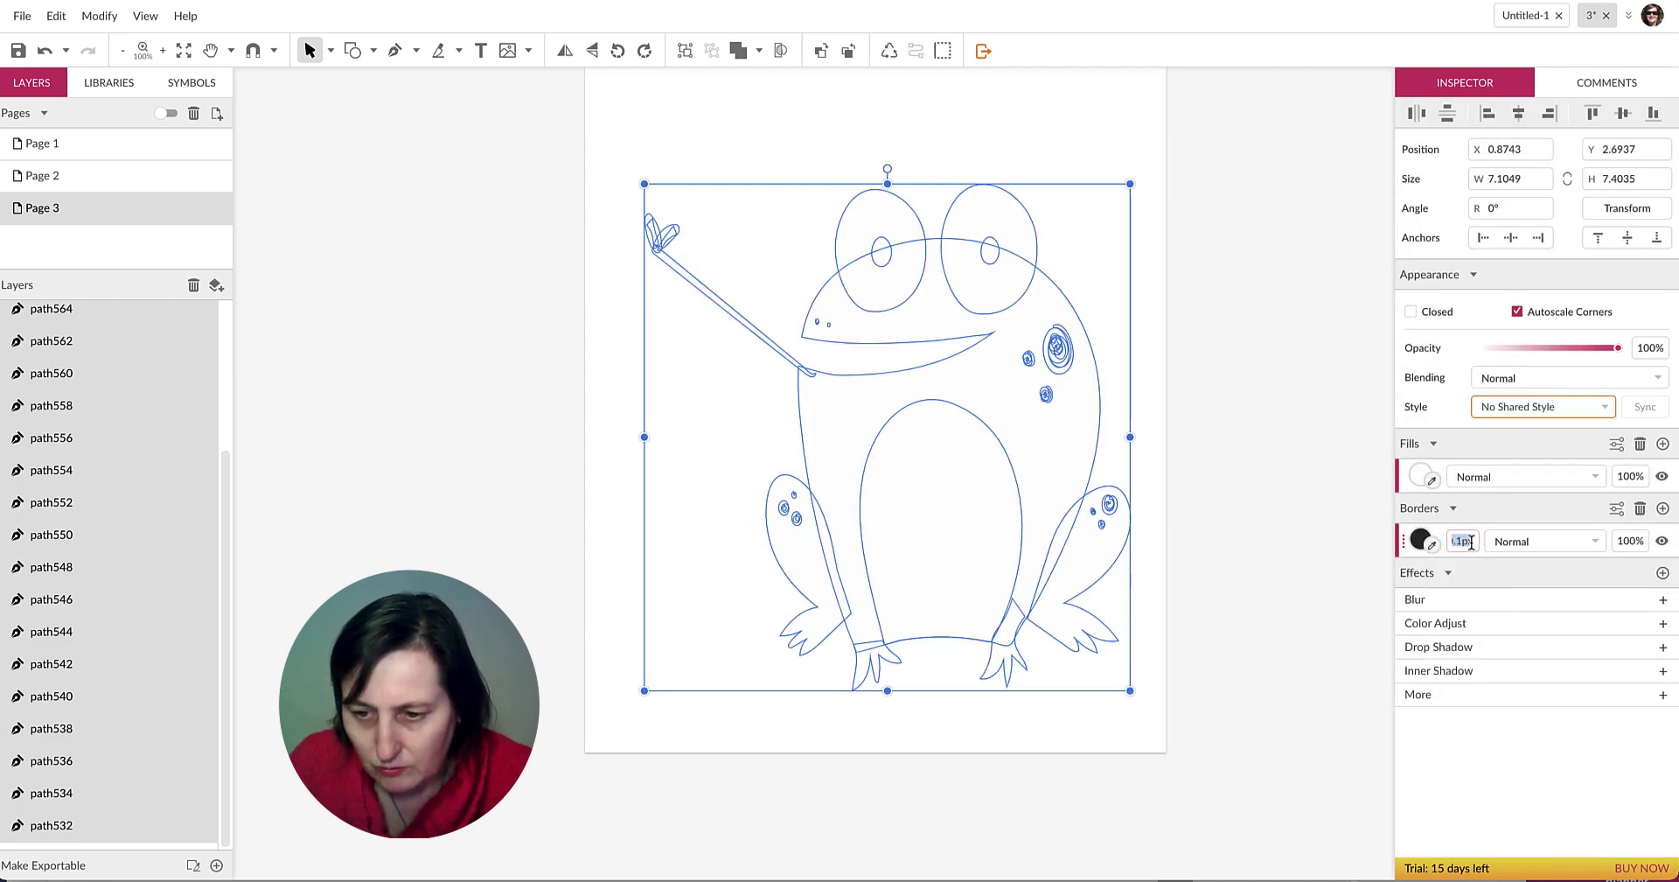
text(2)
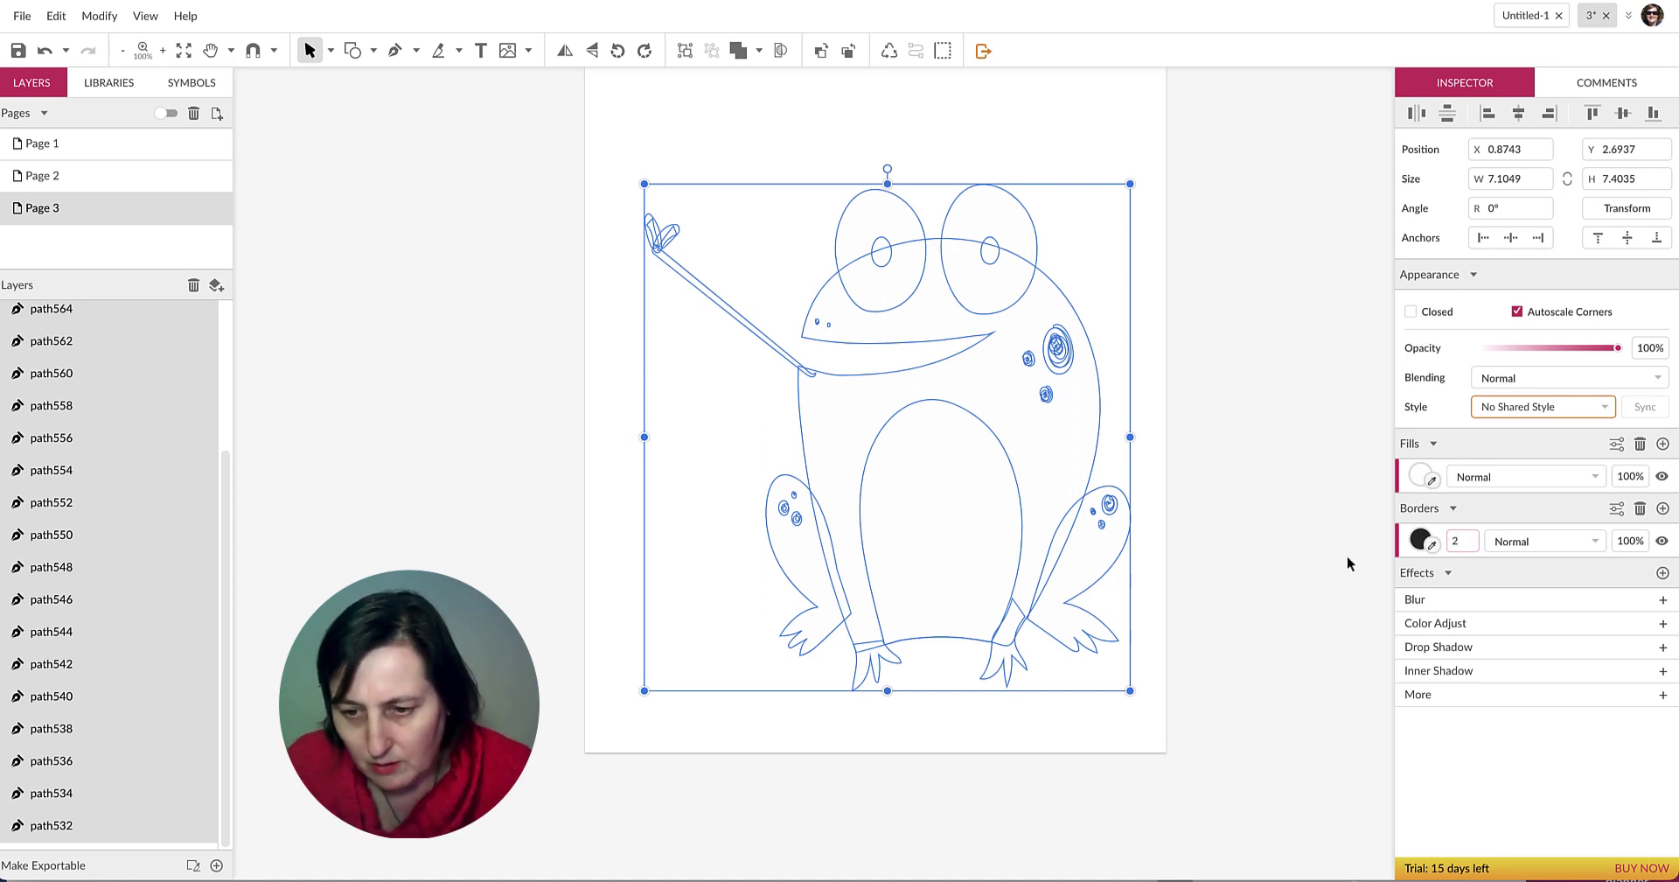
key(Return)
click(1268, 281)
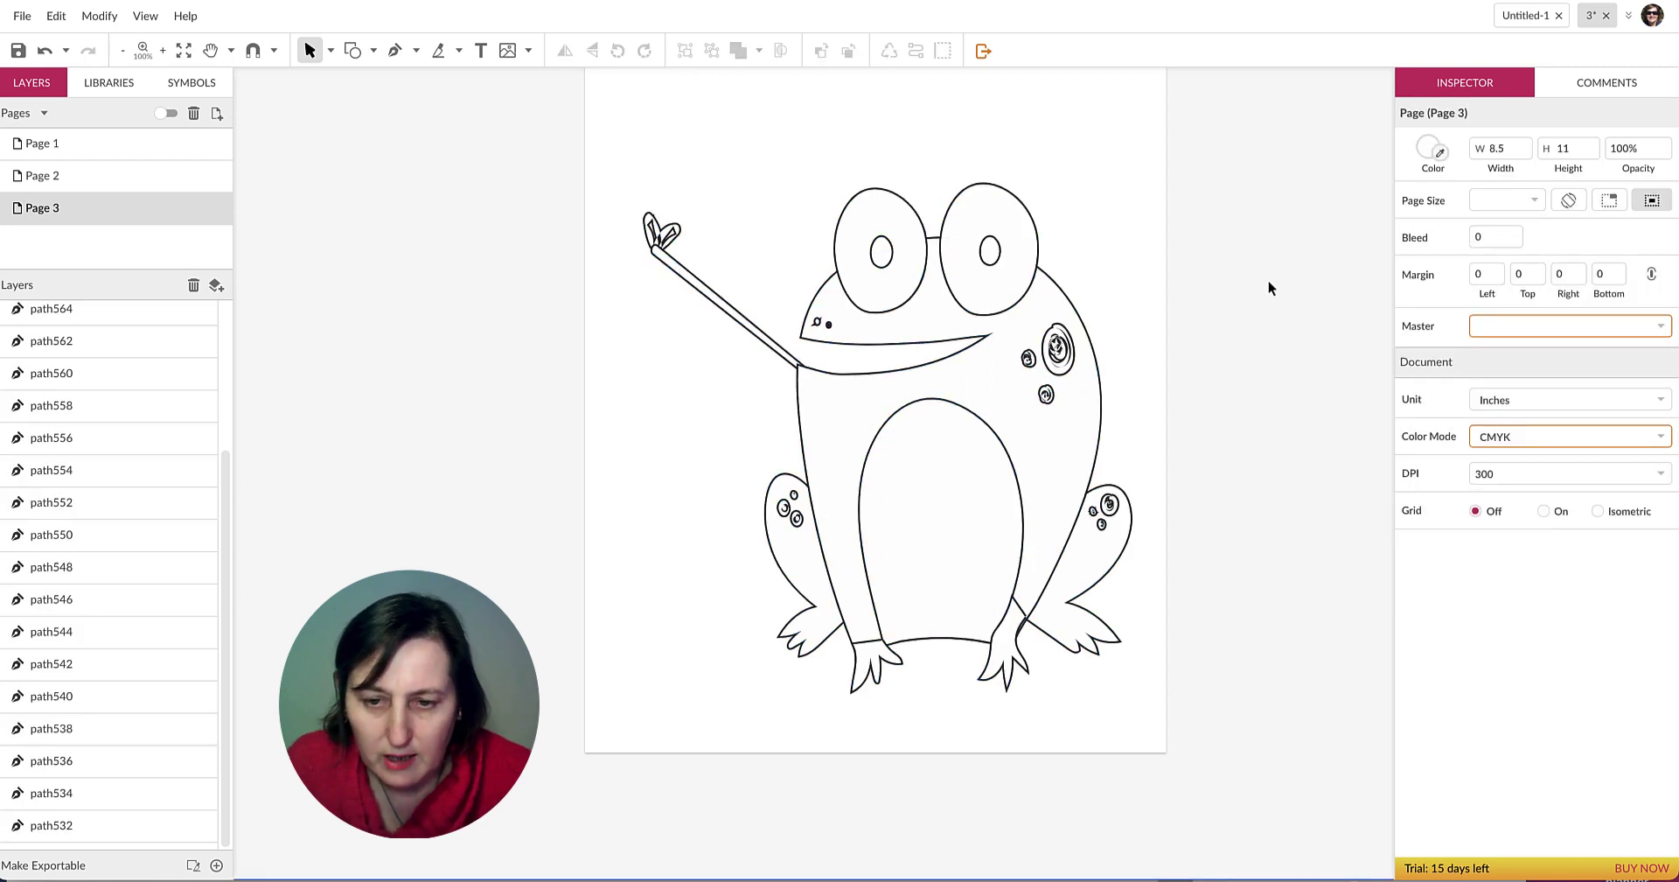
Set the border width of the large spot on the frog's back to 0 px.
click(1061, 356)
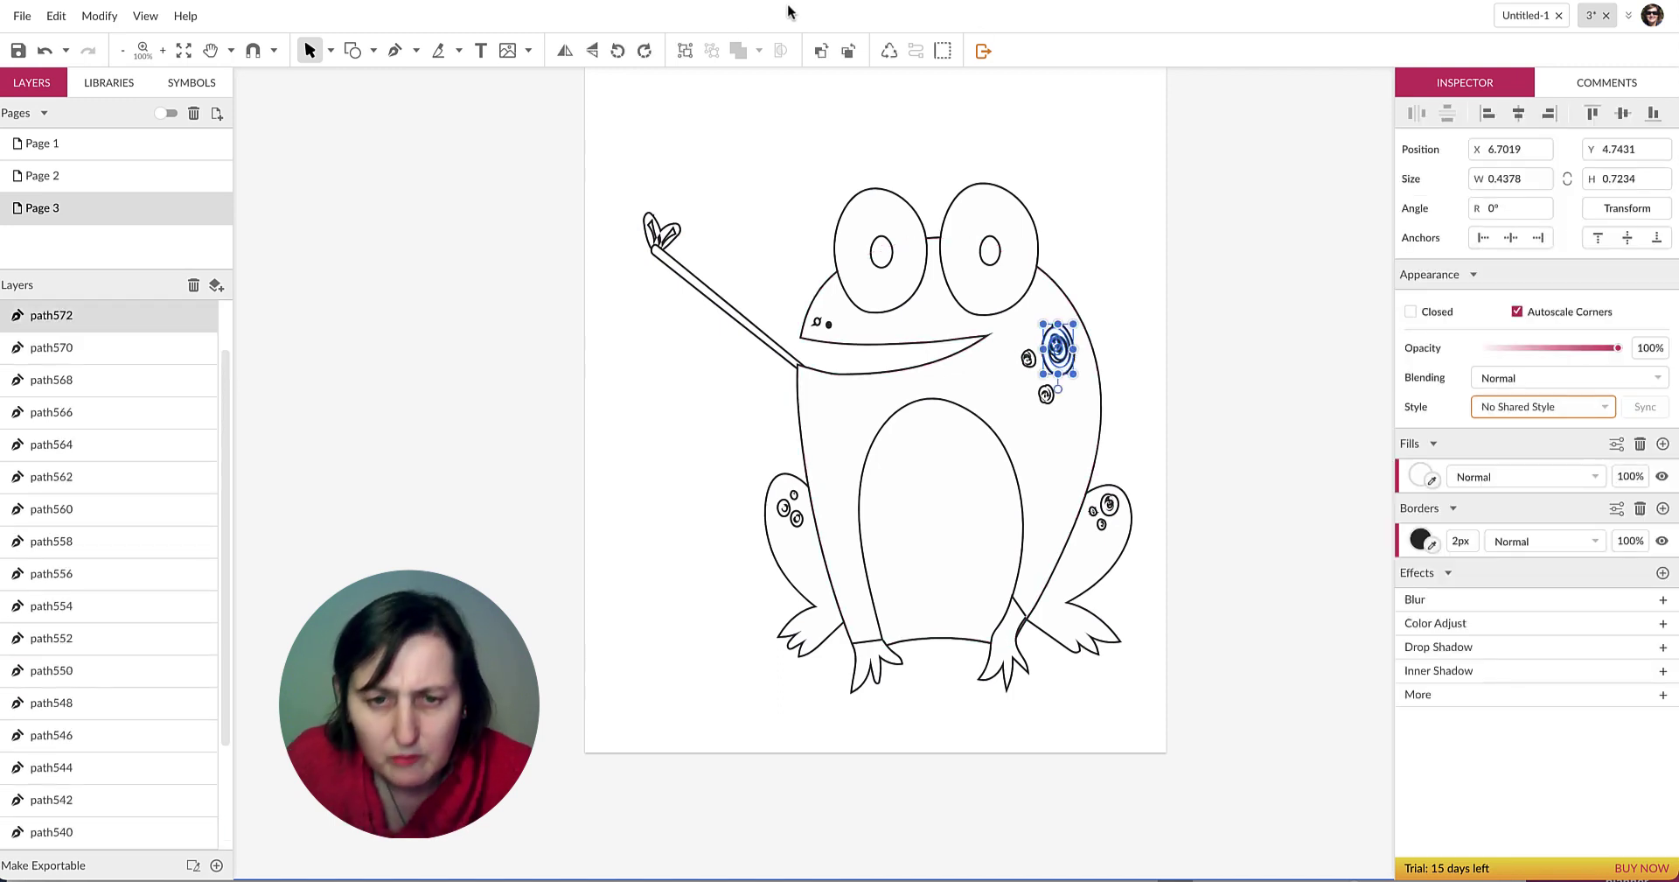
click(1246, 398)
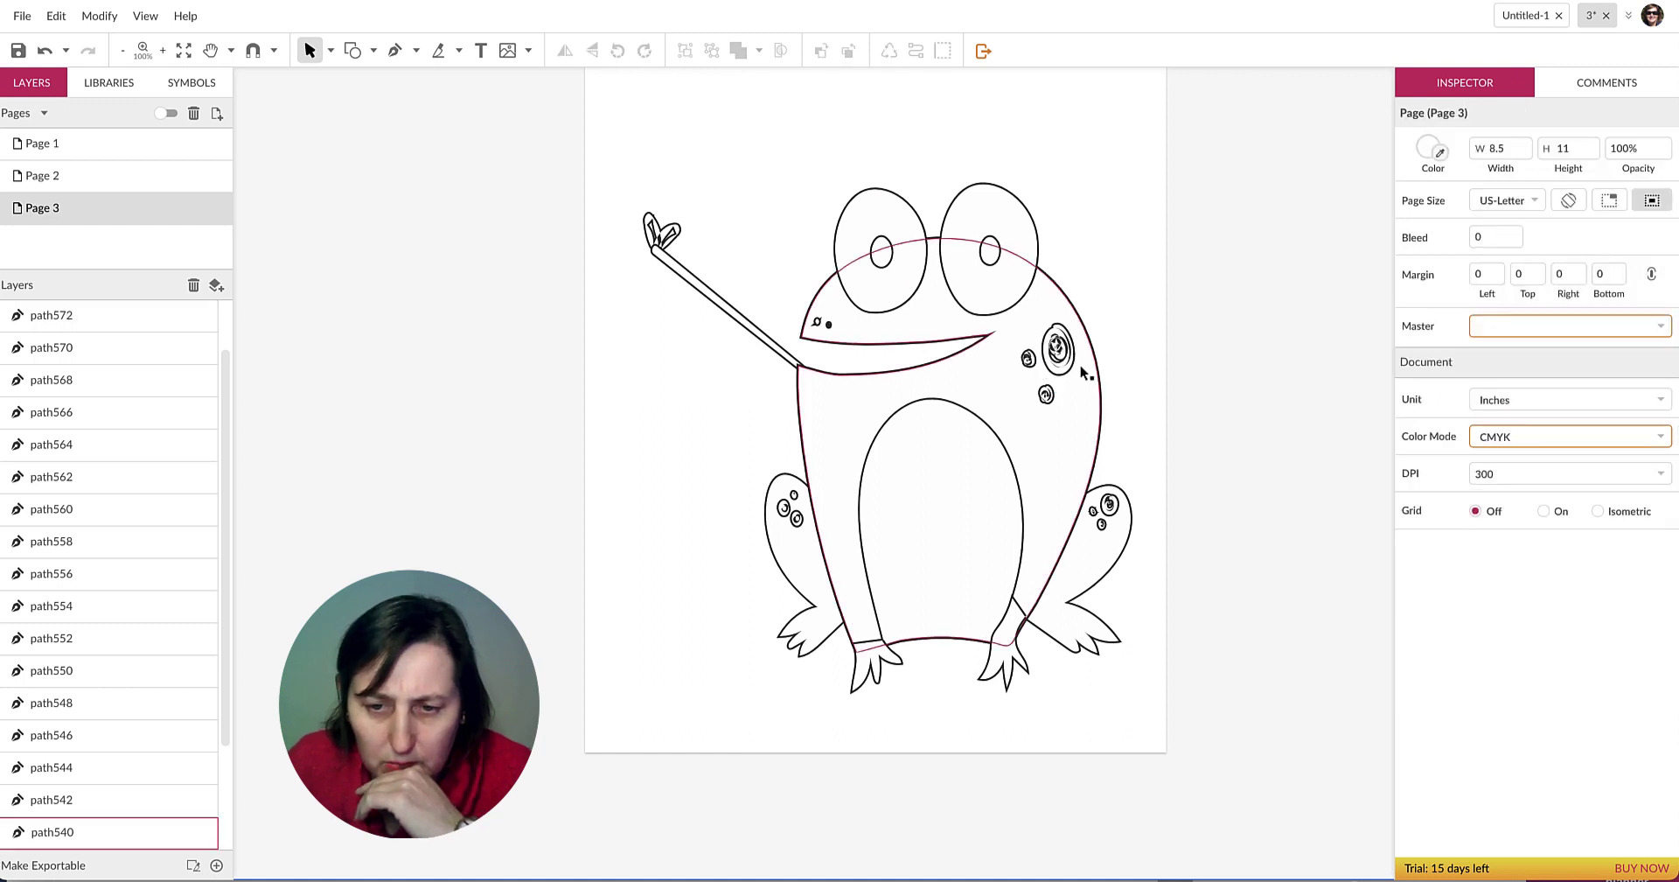
click(1065, 366)
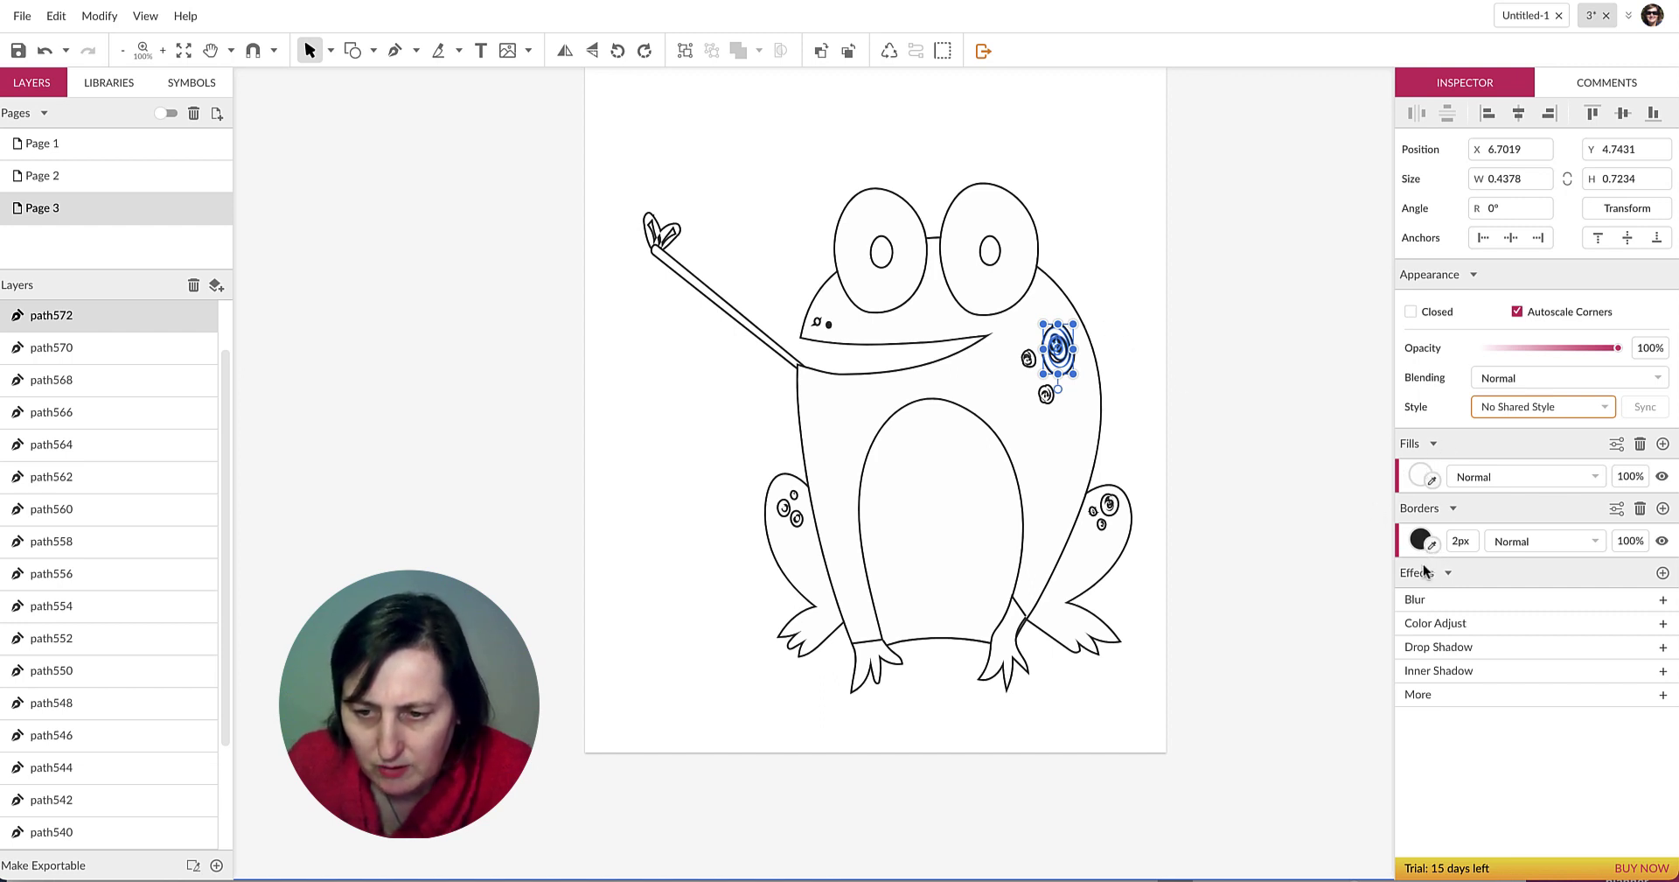
drag(1464, 540, 1464, 544)
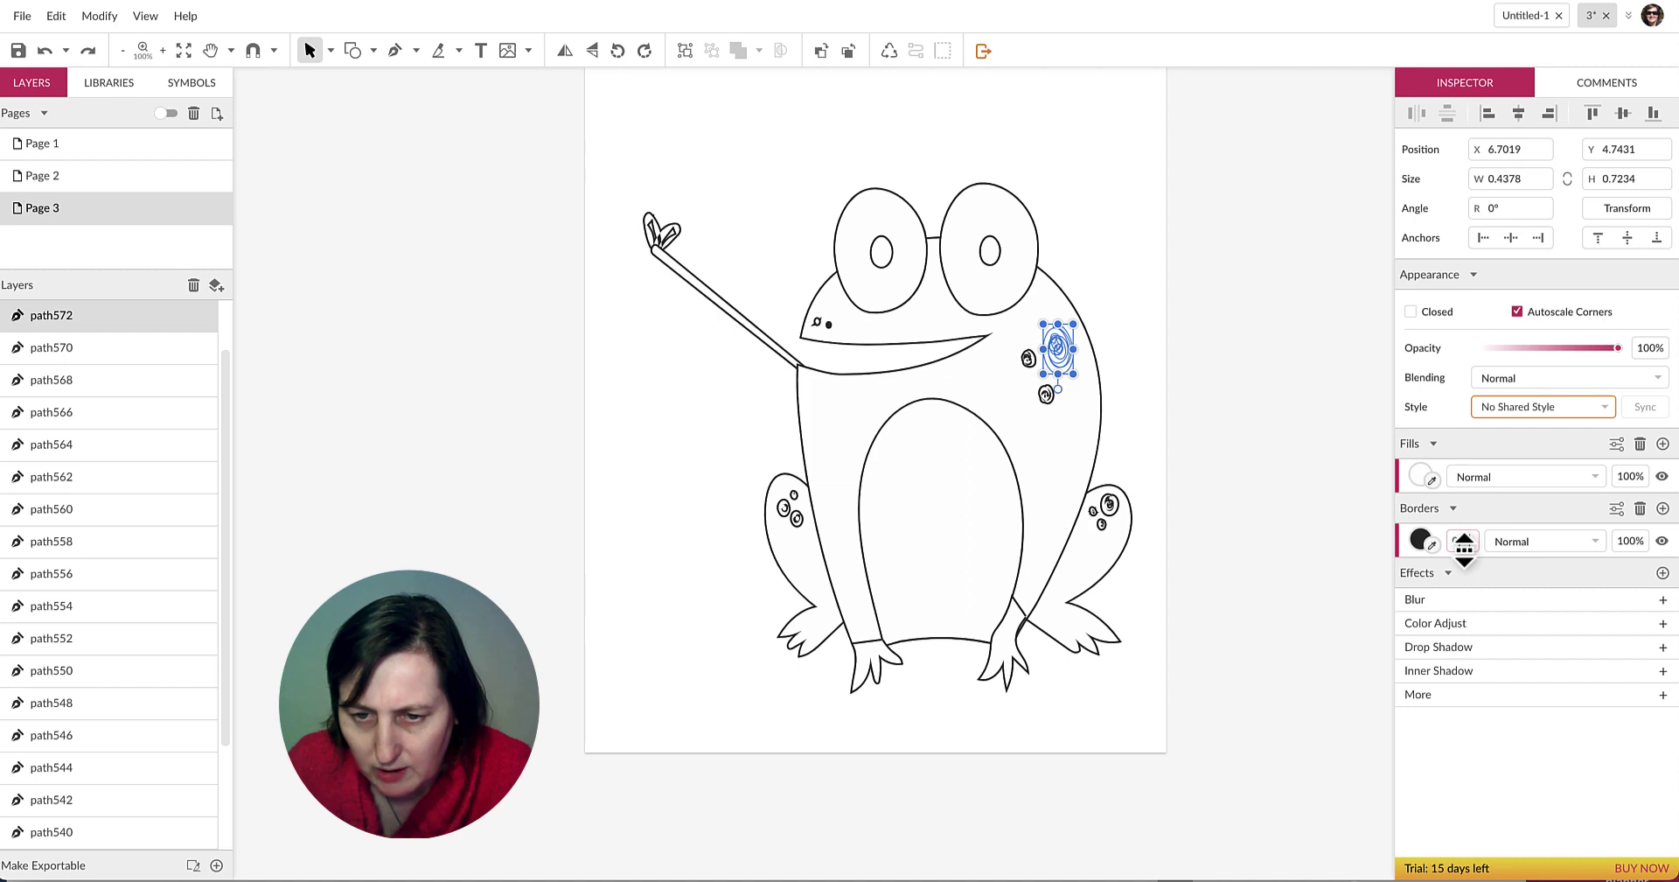
click(1251, 406)
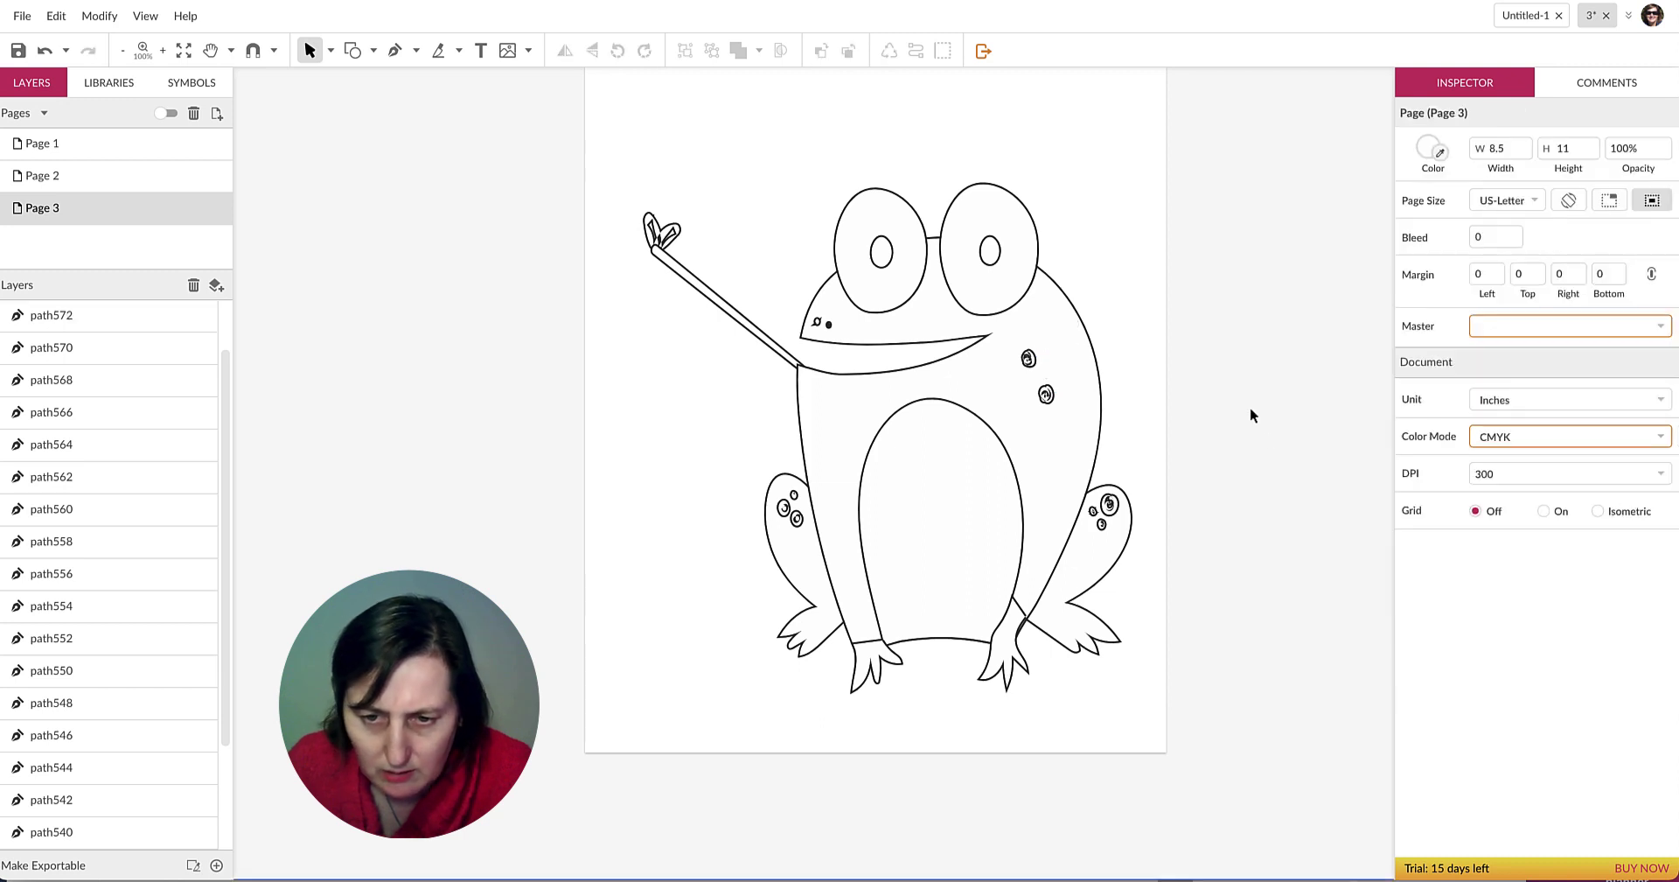
Try a thicker border on the large back spot and undo the width change.
click(1058, 350)
drag(1465, 540, 1466, 537)
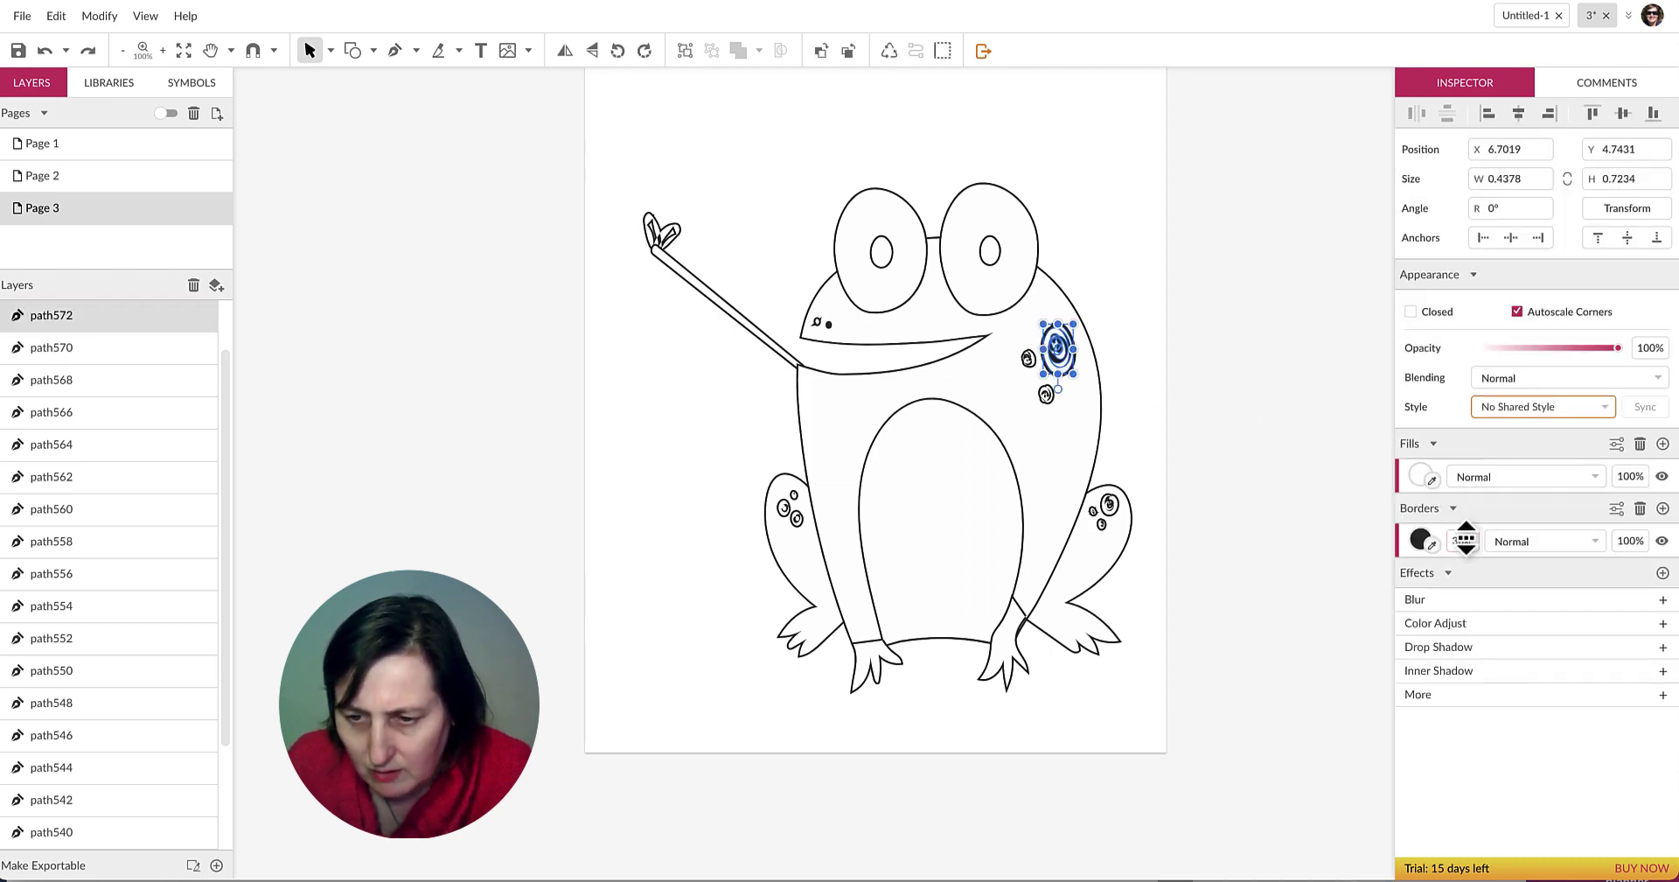
key(ctrl+z)
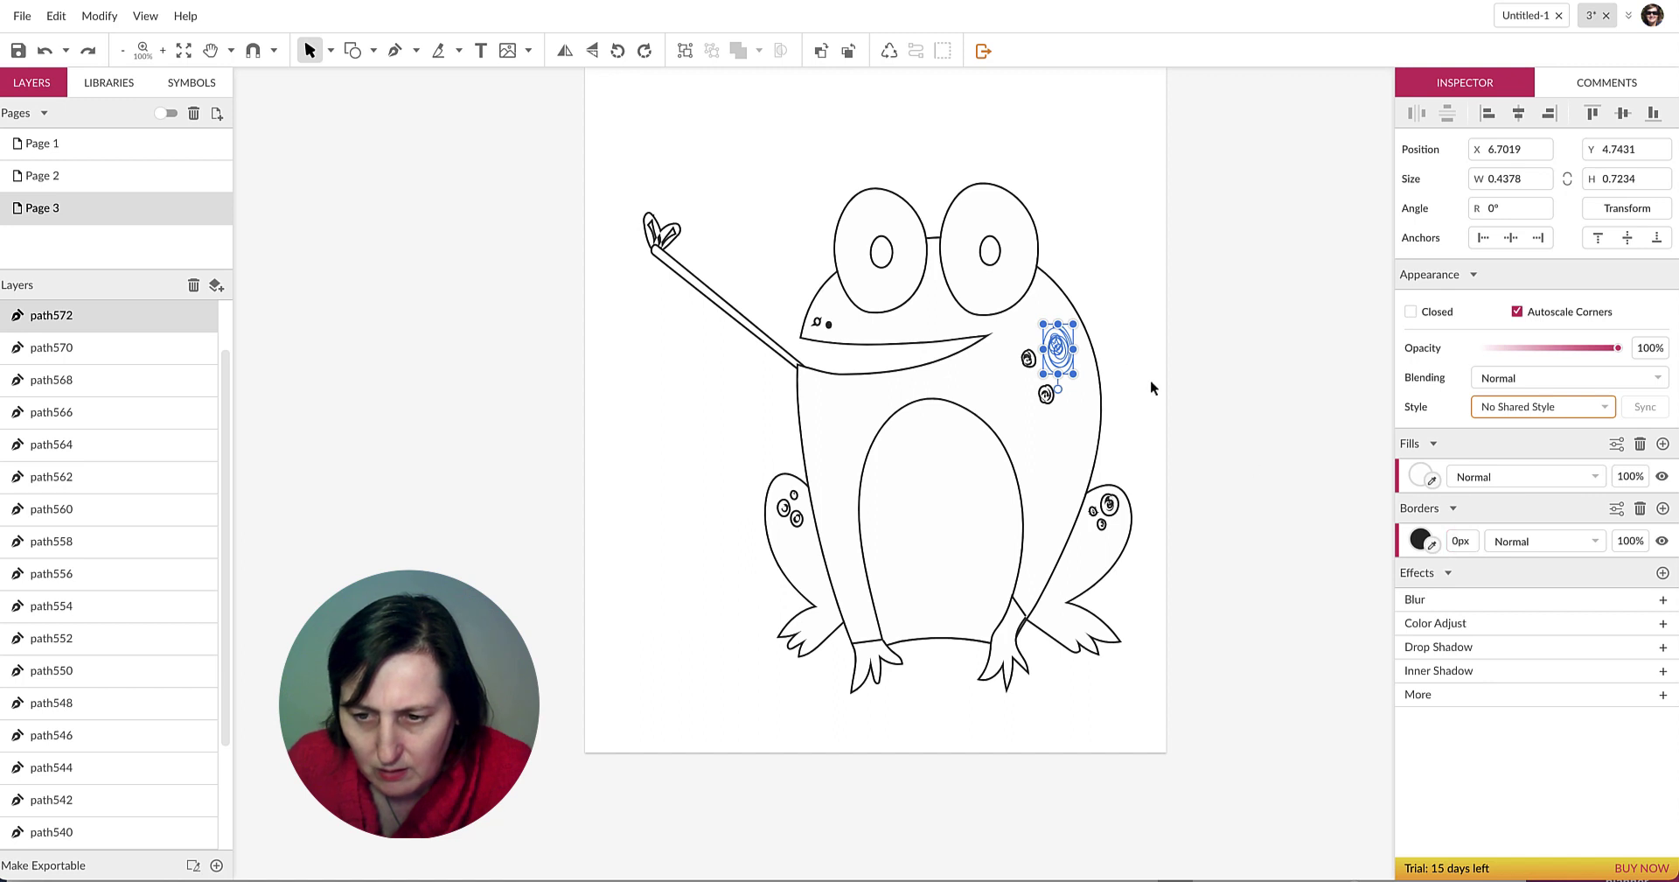
Fill the large borderless spot on the frog's back with black.
drag(1456, 540, 1473, 540)
click(1420, 477)
click(1438, 668)
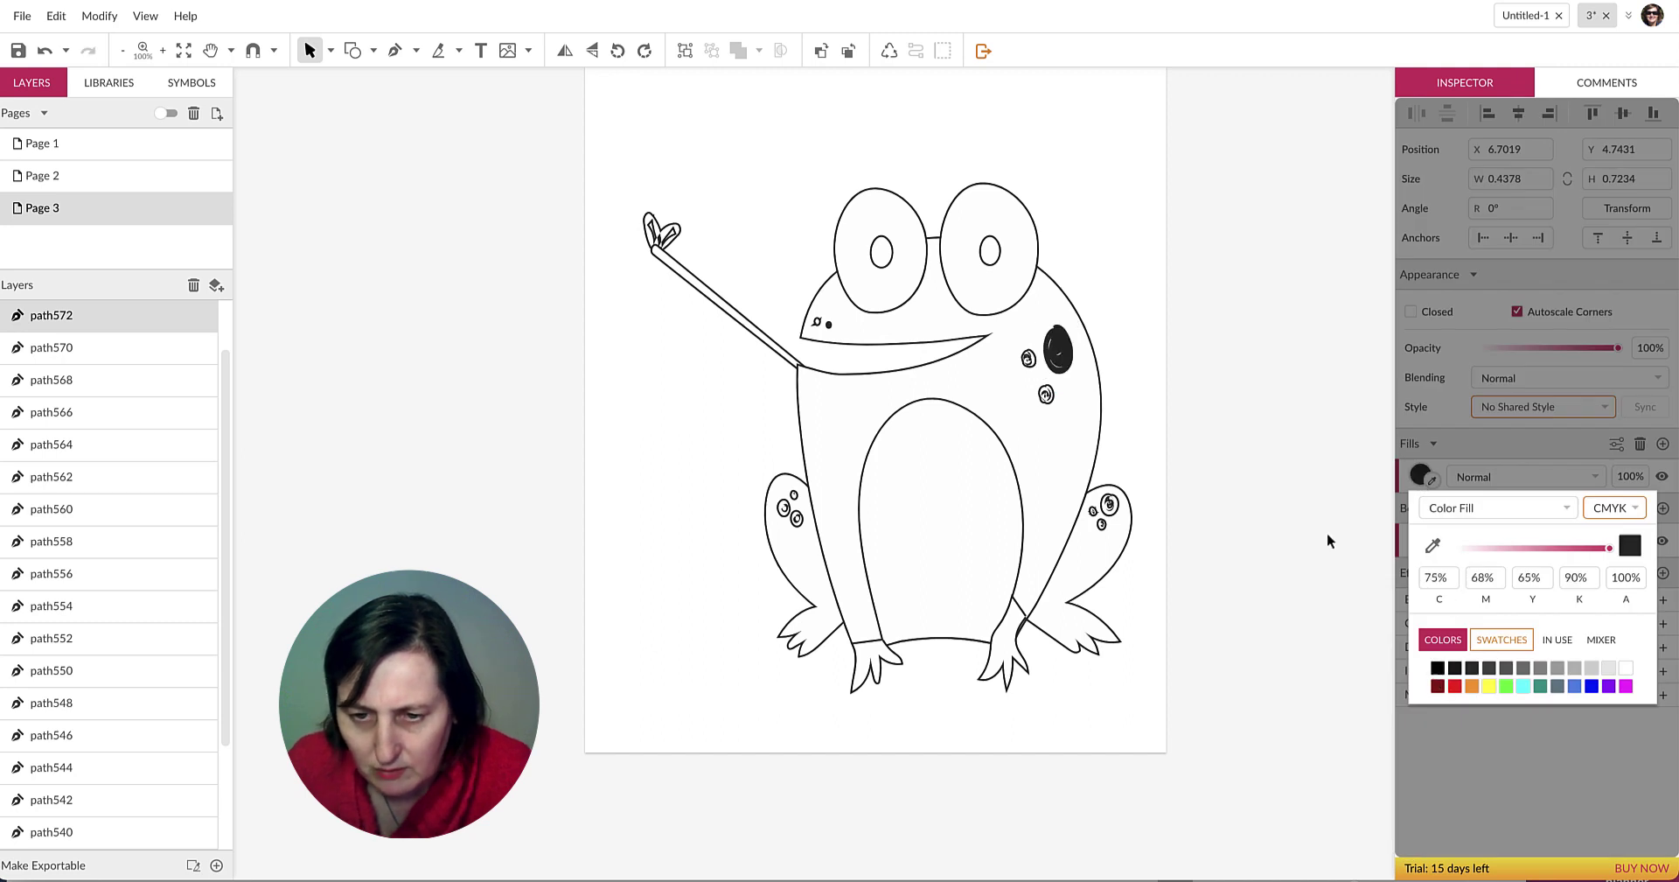
click(1285, 412)
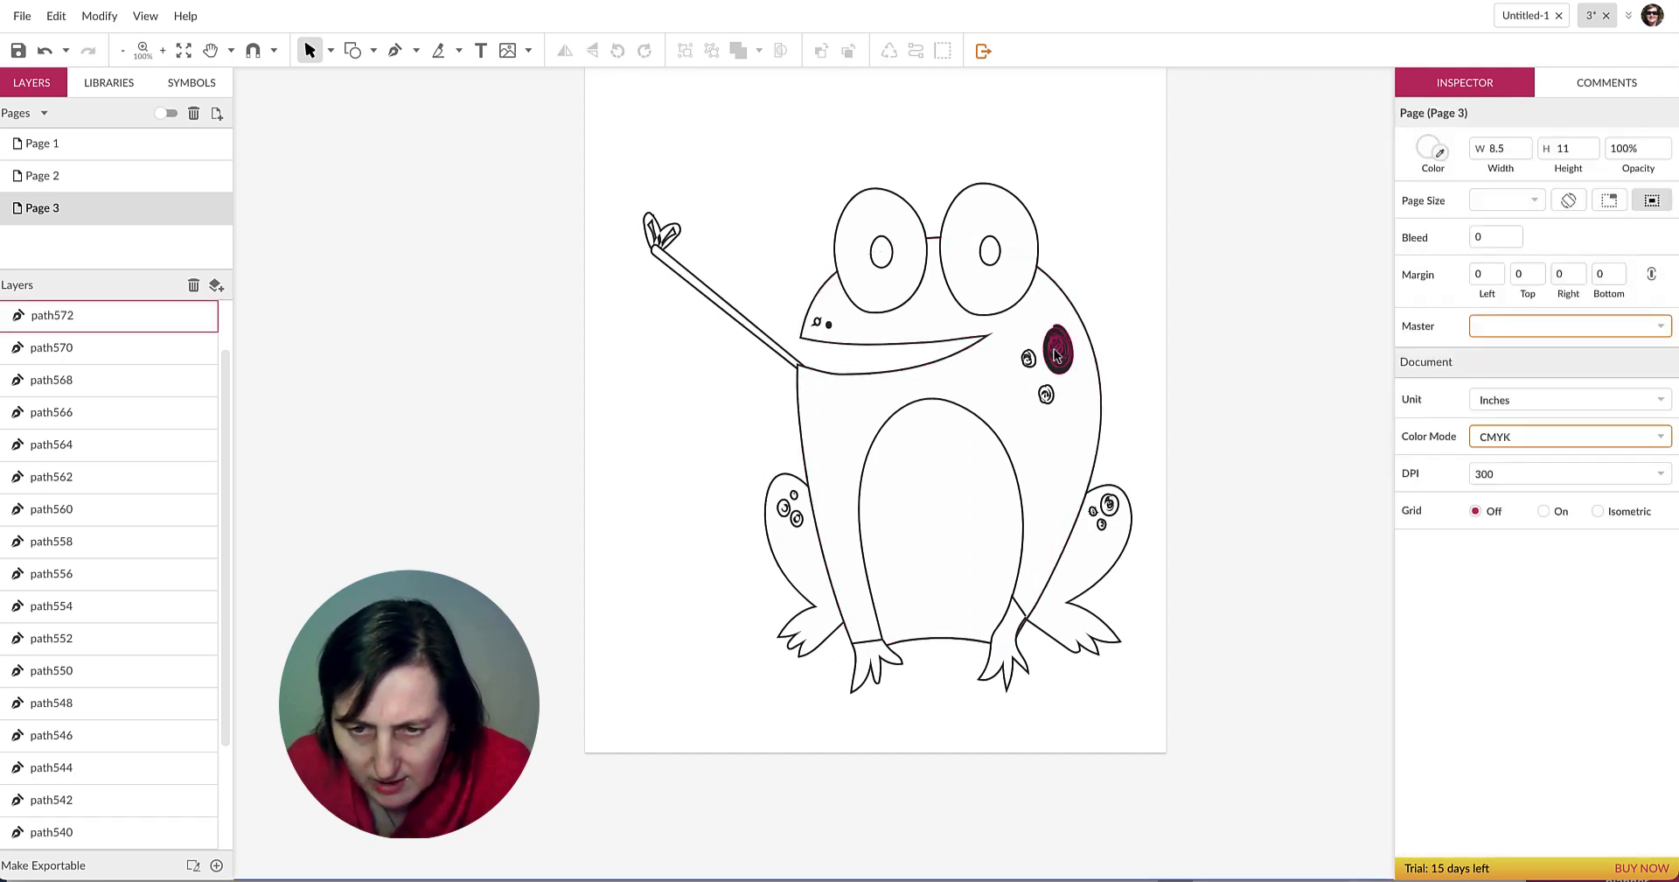
Try deleting the black-filled back spot and undo the deletion.
click(1056, 354)
key(Delete)
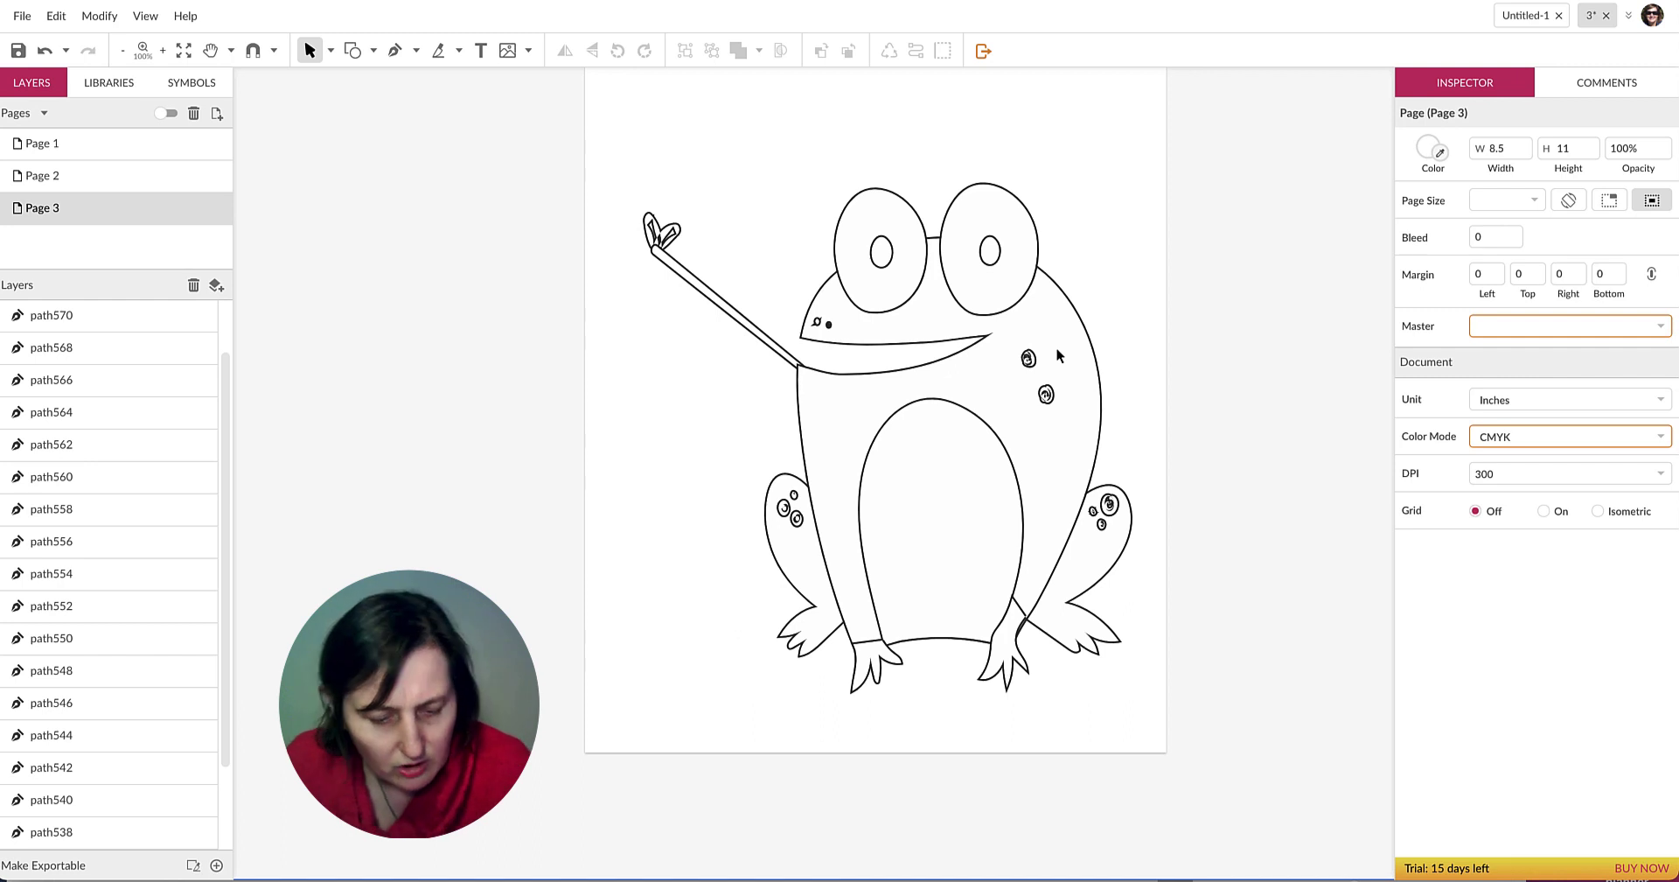
key(ctrl+z)
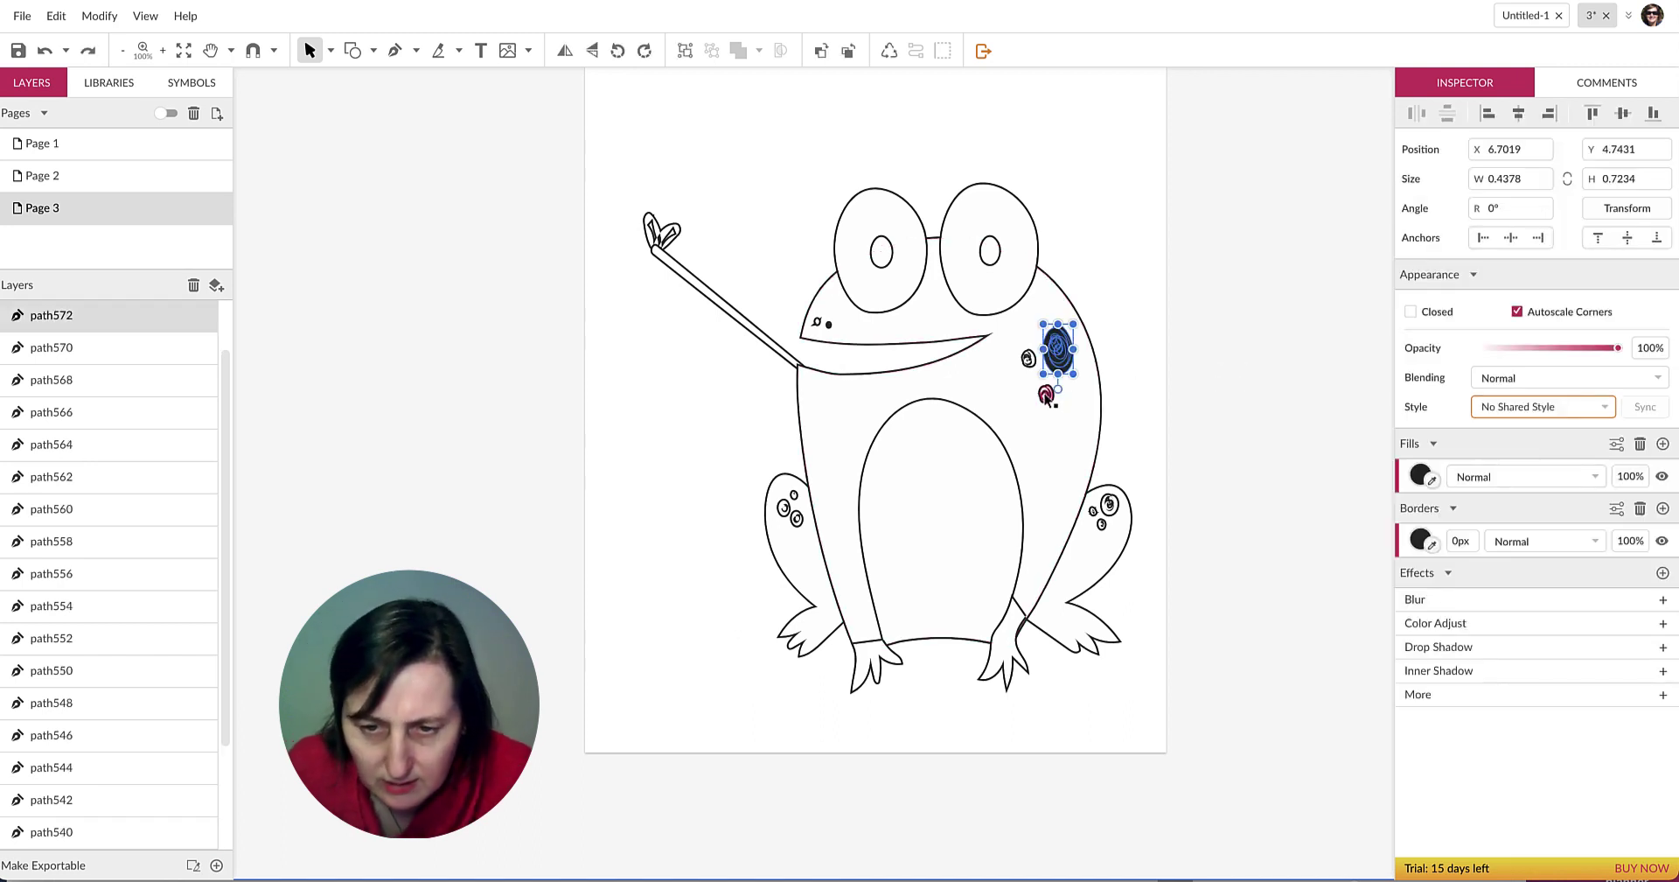
Delete the large black-filled spot on the frog's back.
click(1047, 394)
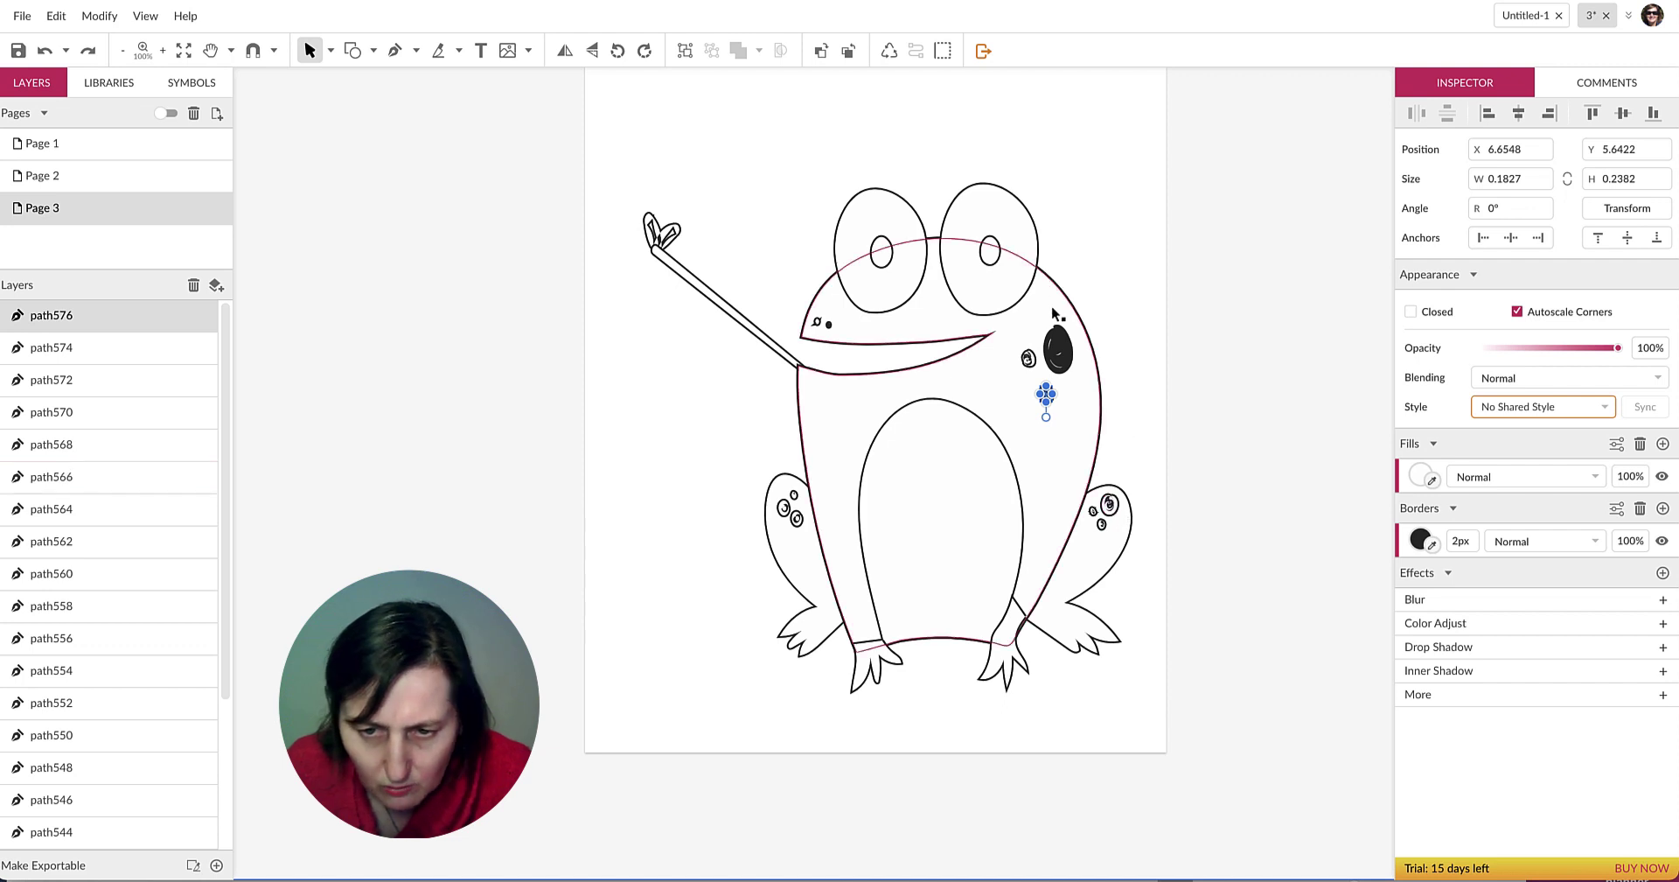
click(1066, 336)
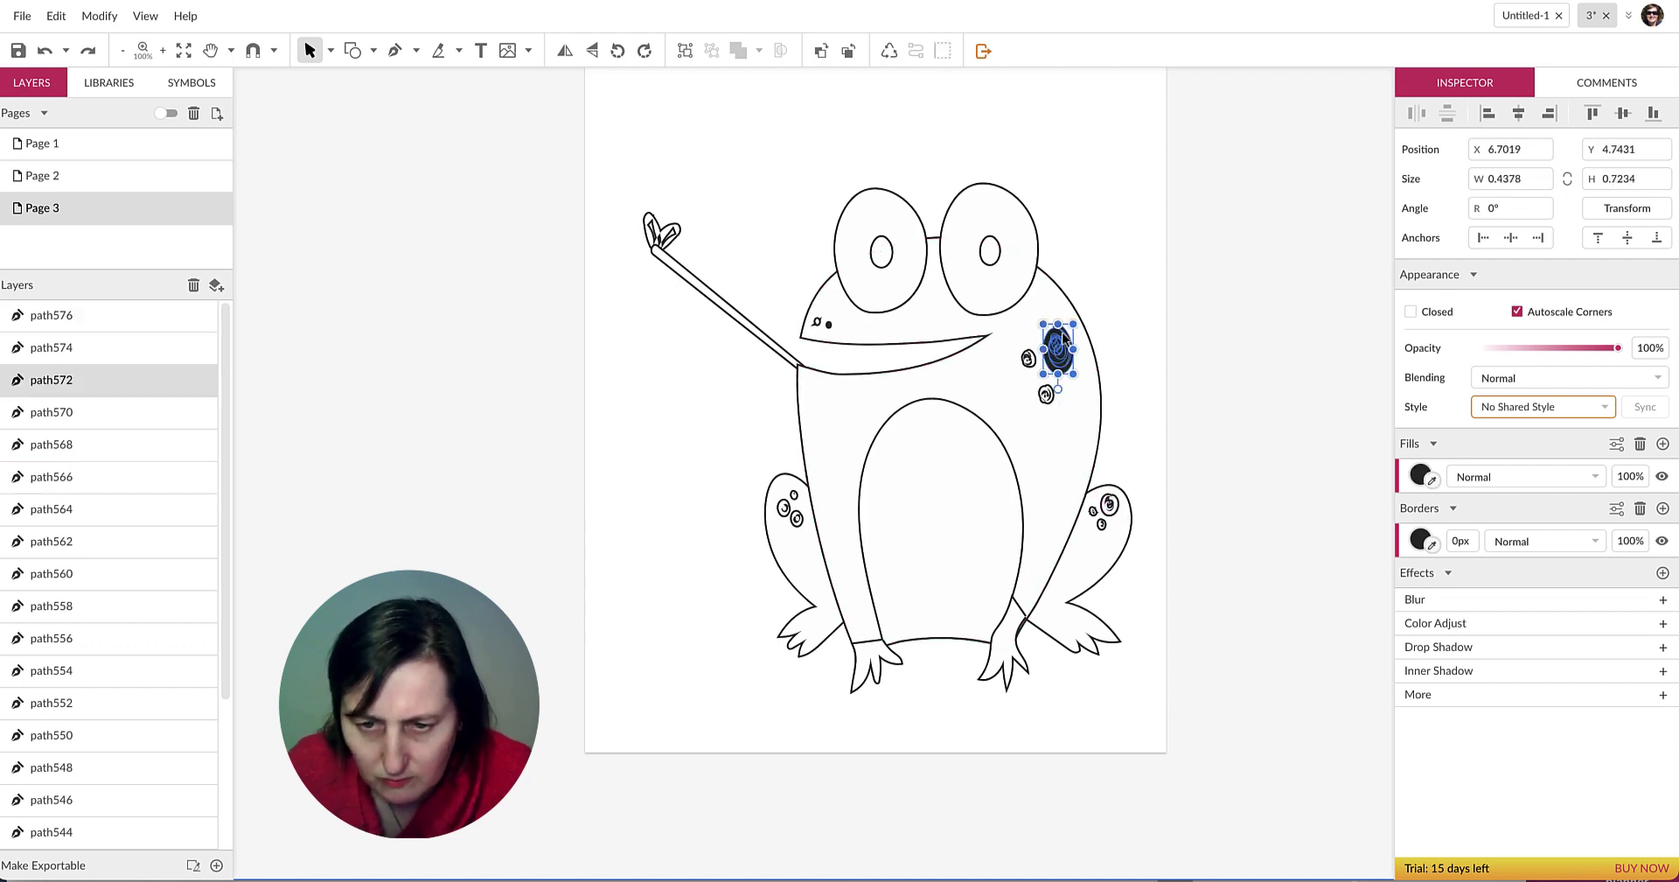
key(Delete)
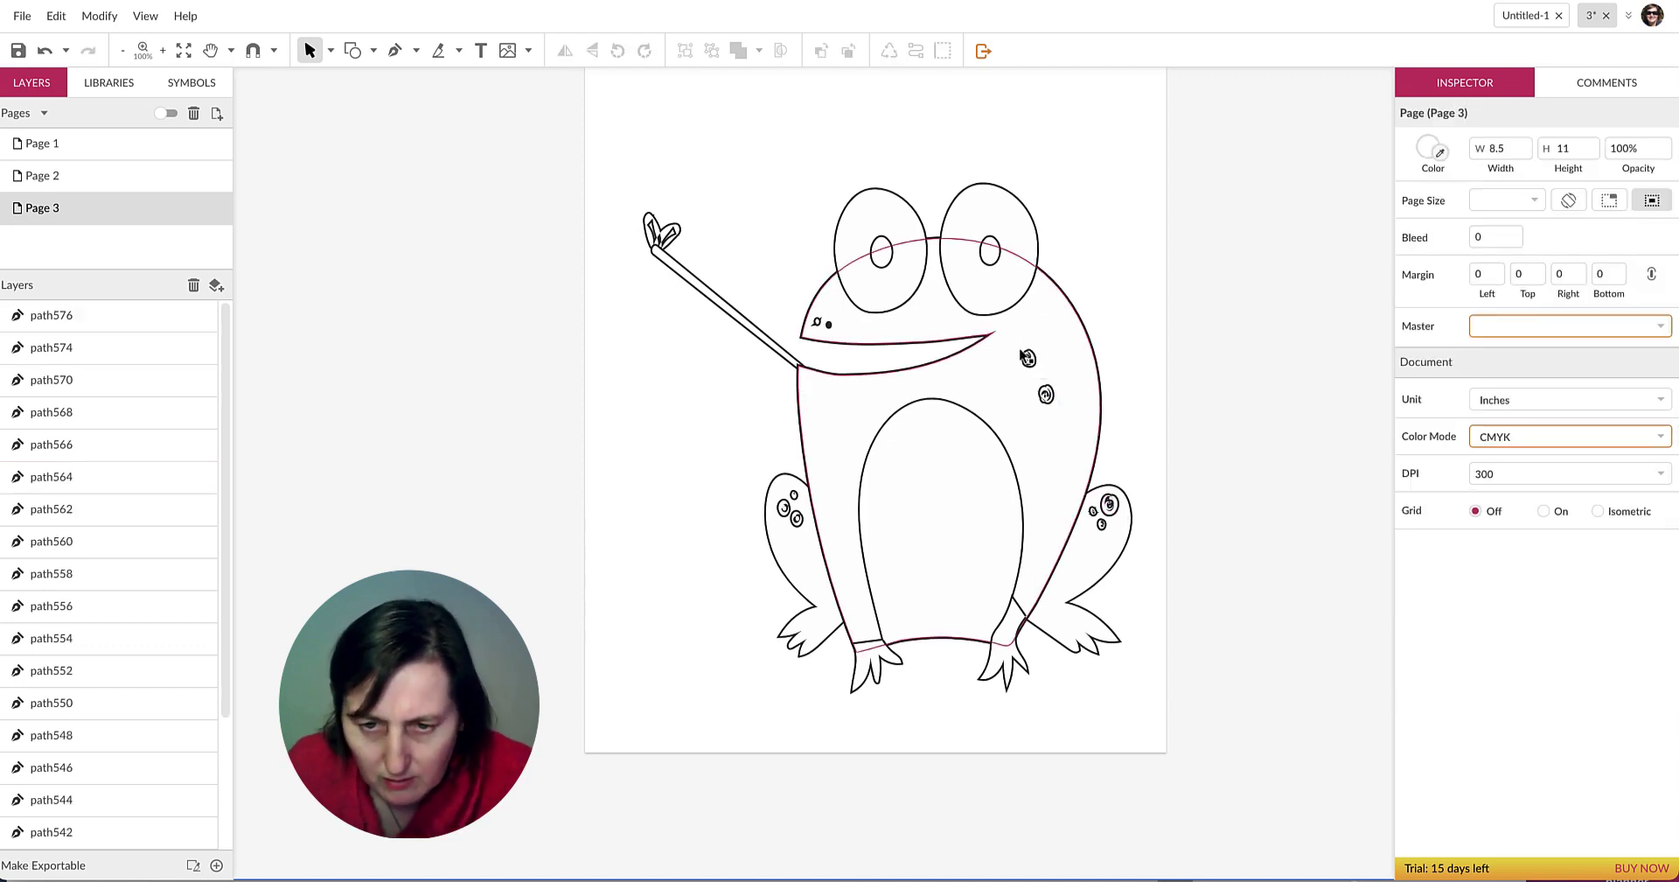
Delete all the spots on the frog's right hind leg.
click(1066, 419)
click(1104, 459)
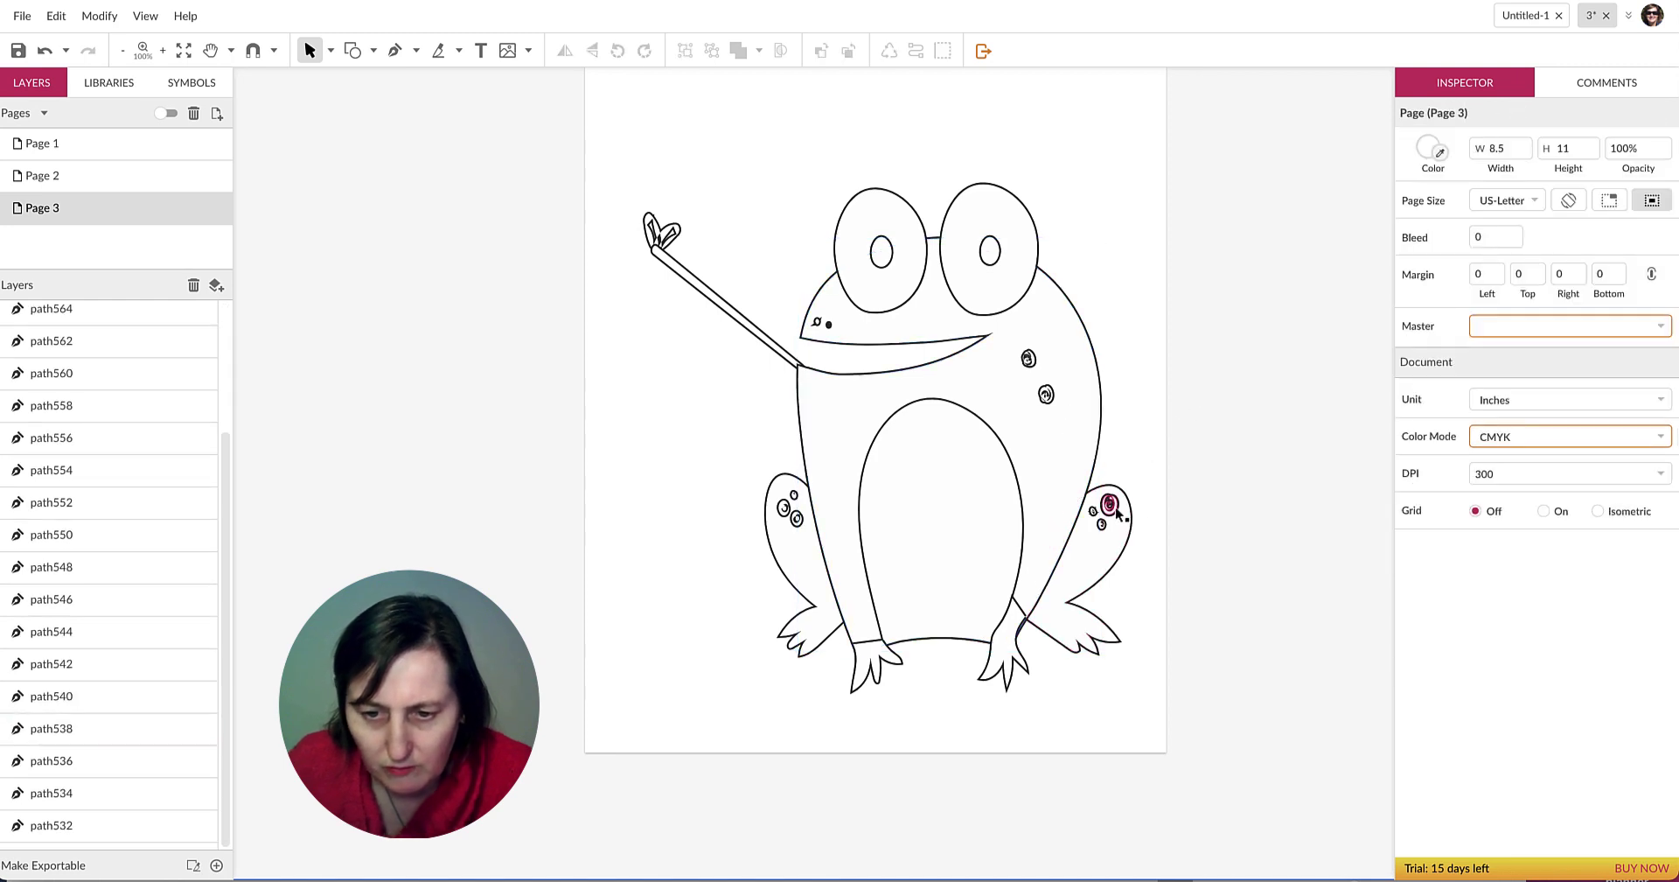
click(1110, 507)
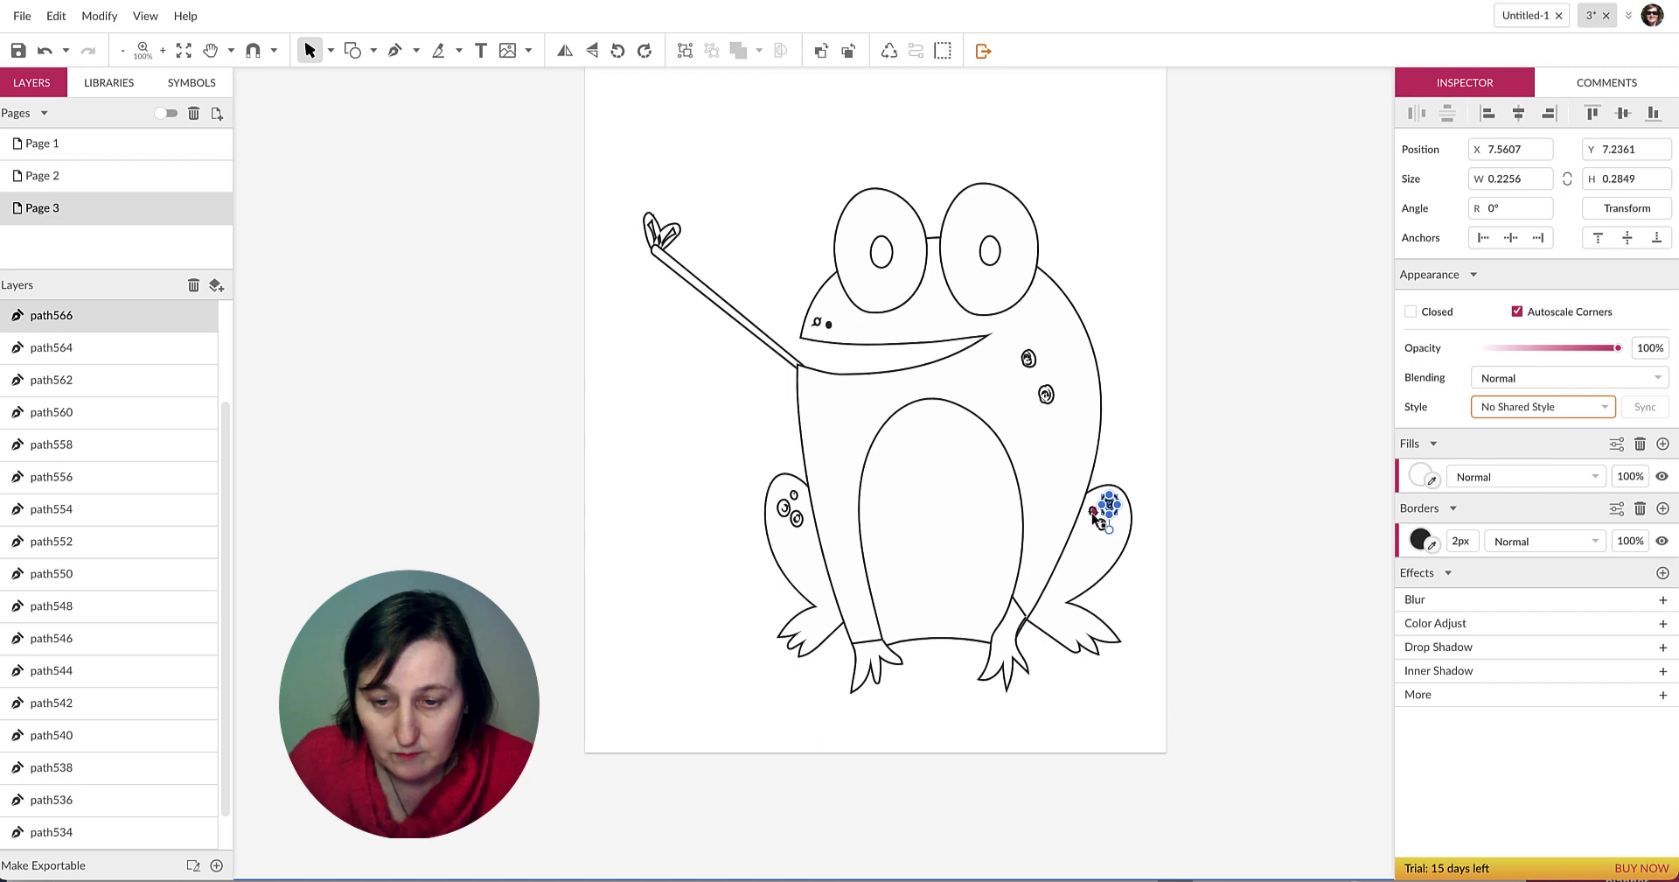
key(Delete)
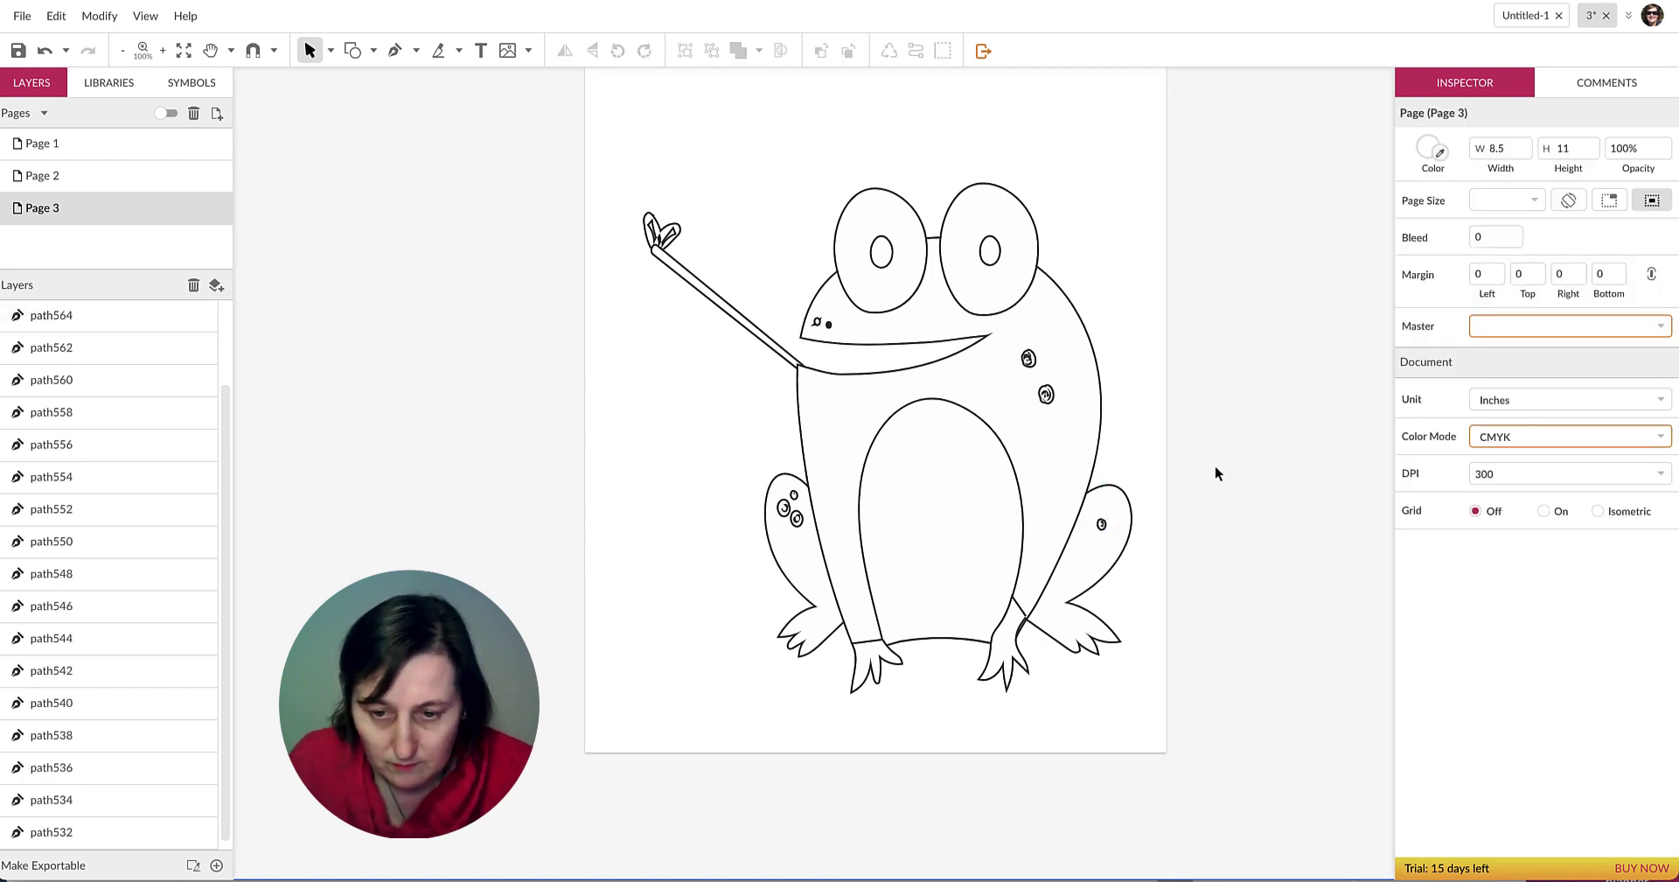
click(1100, 526)
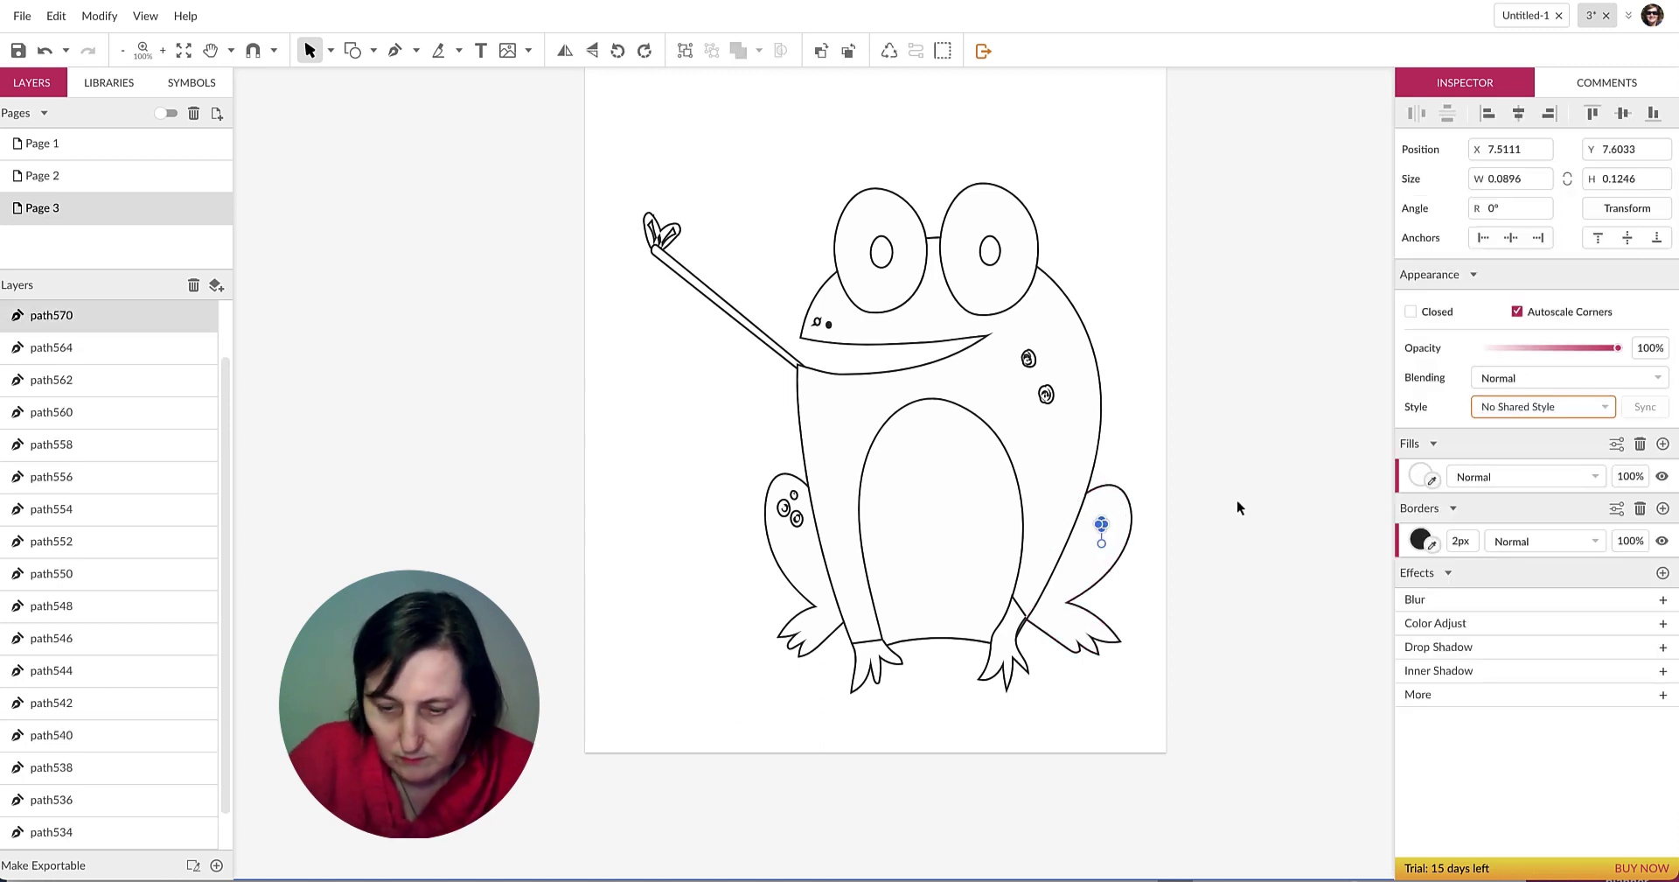
key(Delete)
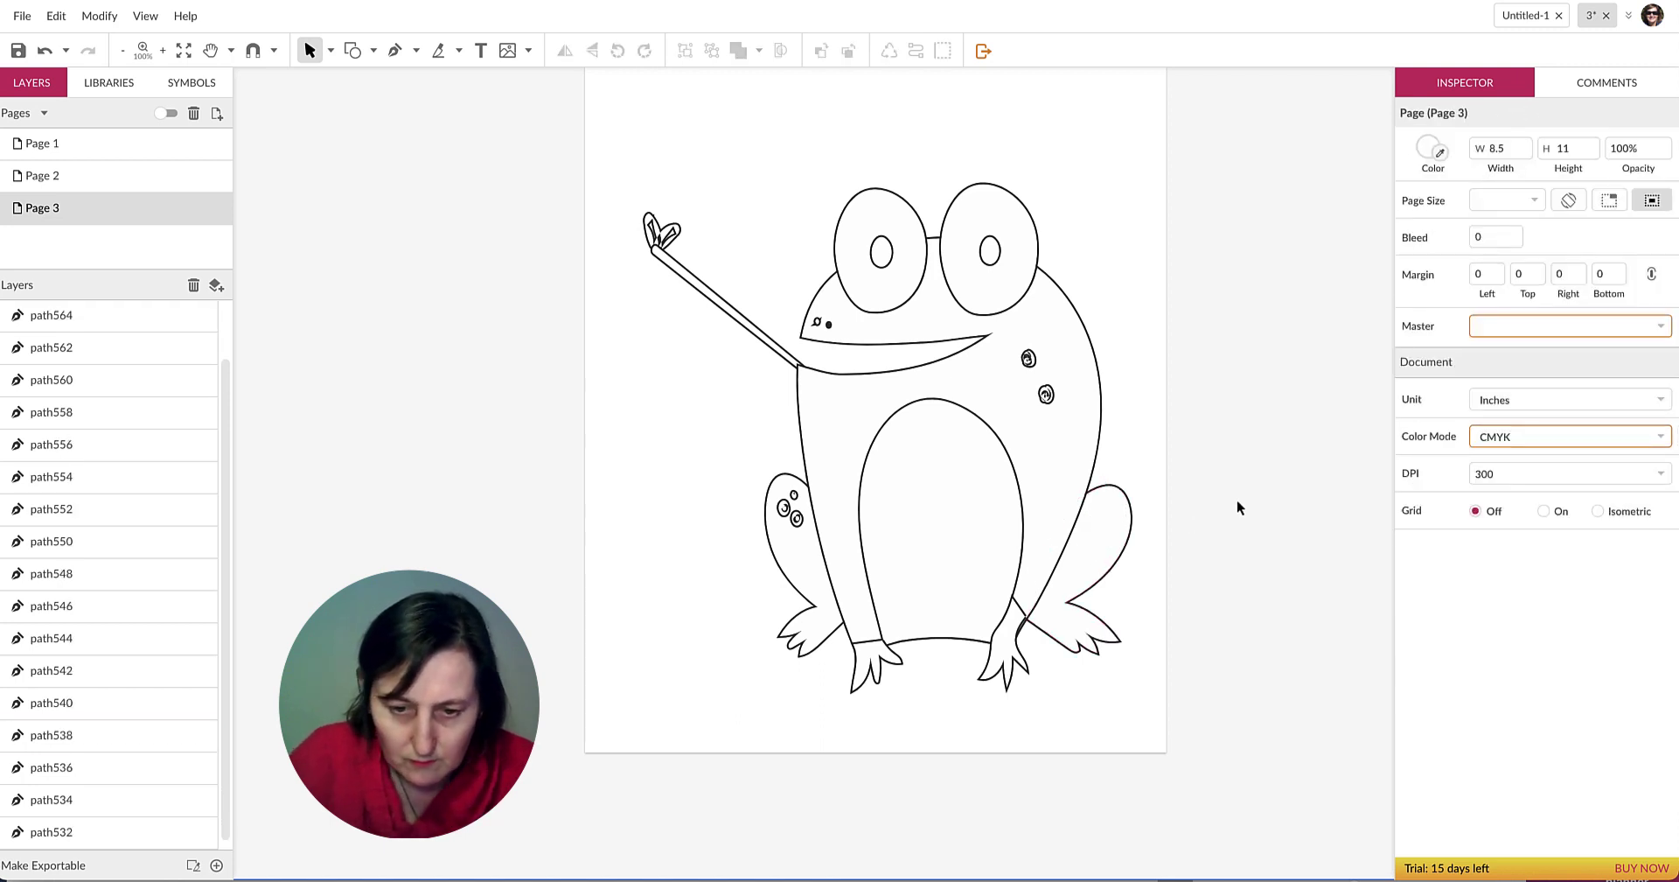
Delete the three spots on the frog's left hind leg together.
click(793, 496)
shift+click(787, 511)
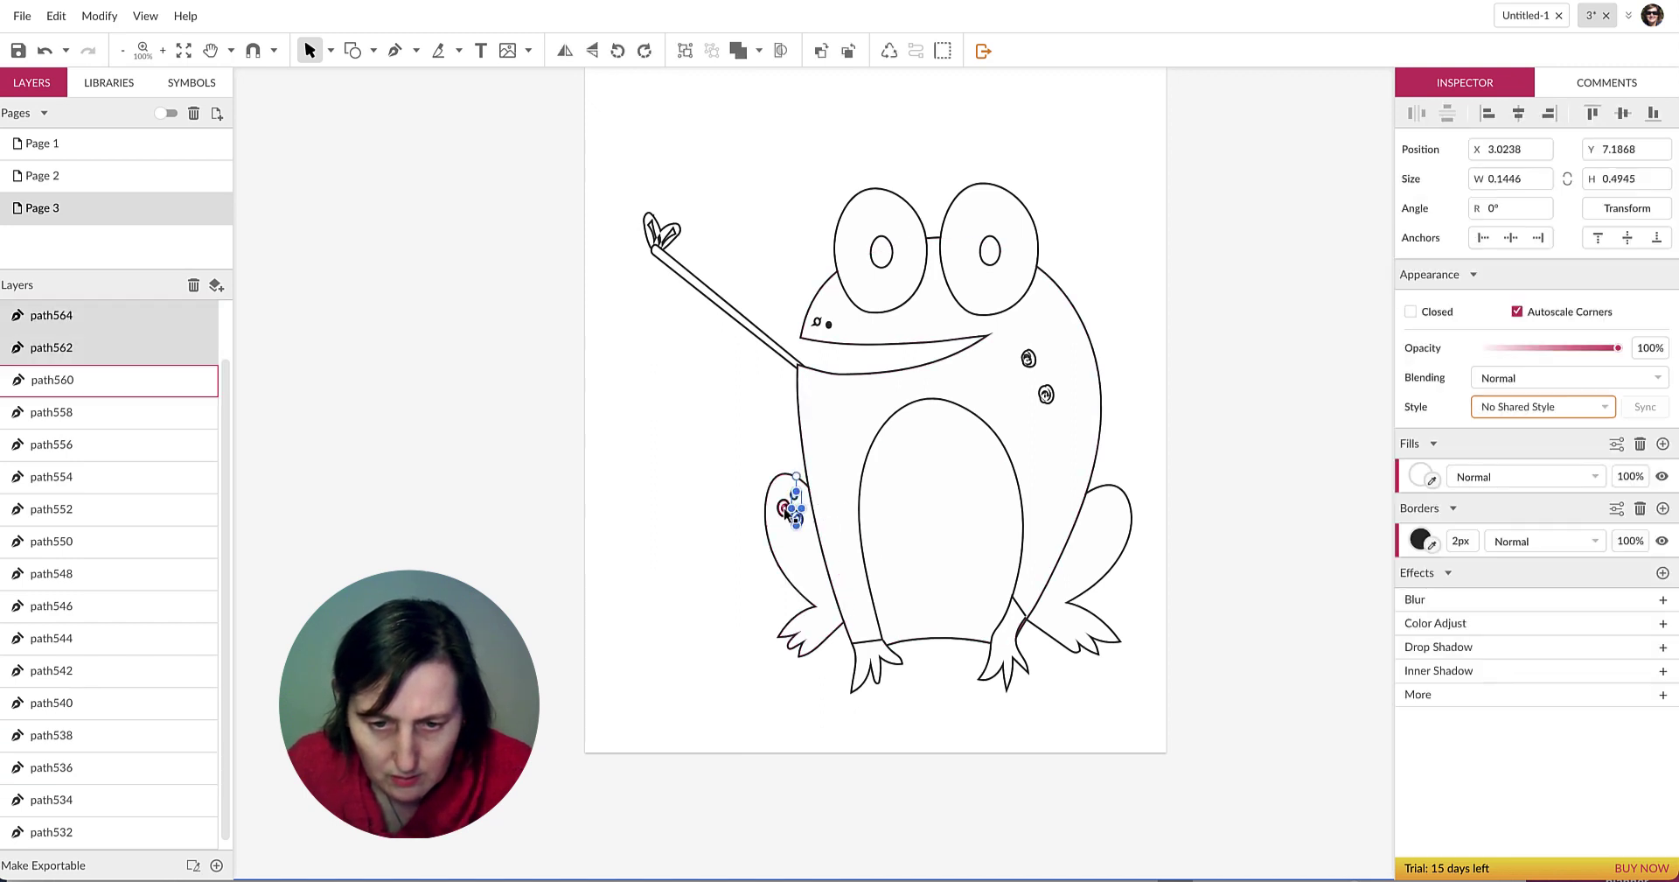
shift+click(785, 510)
key(Delete)
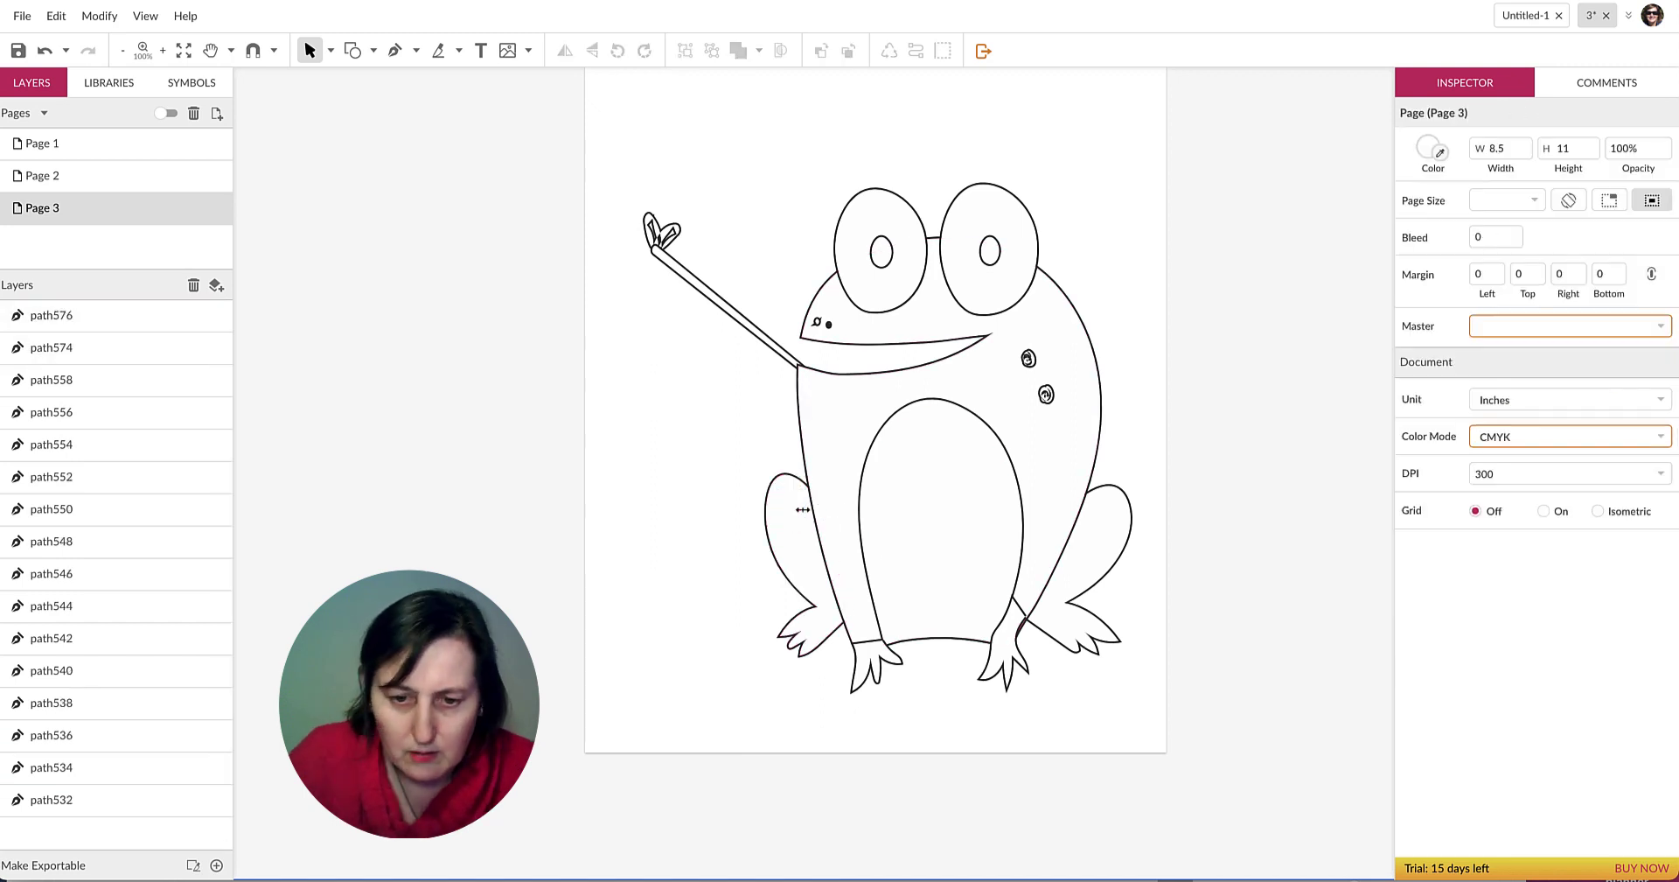
Delete the two remaining small spots on the frog's back beside the mouth corner.
click(1046, 394)
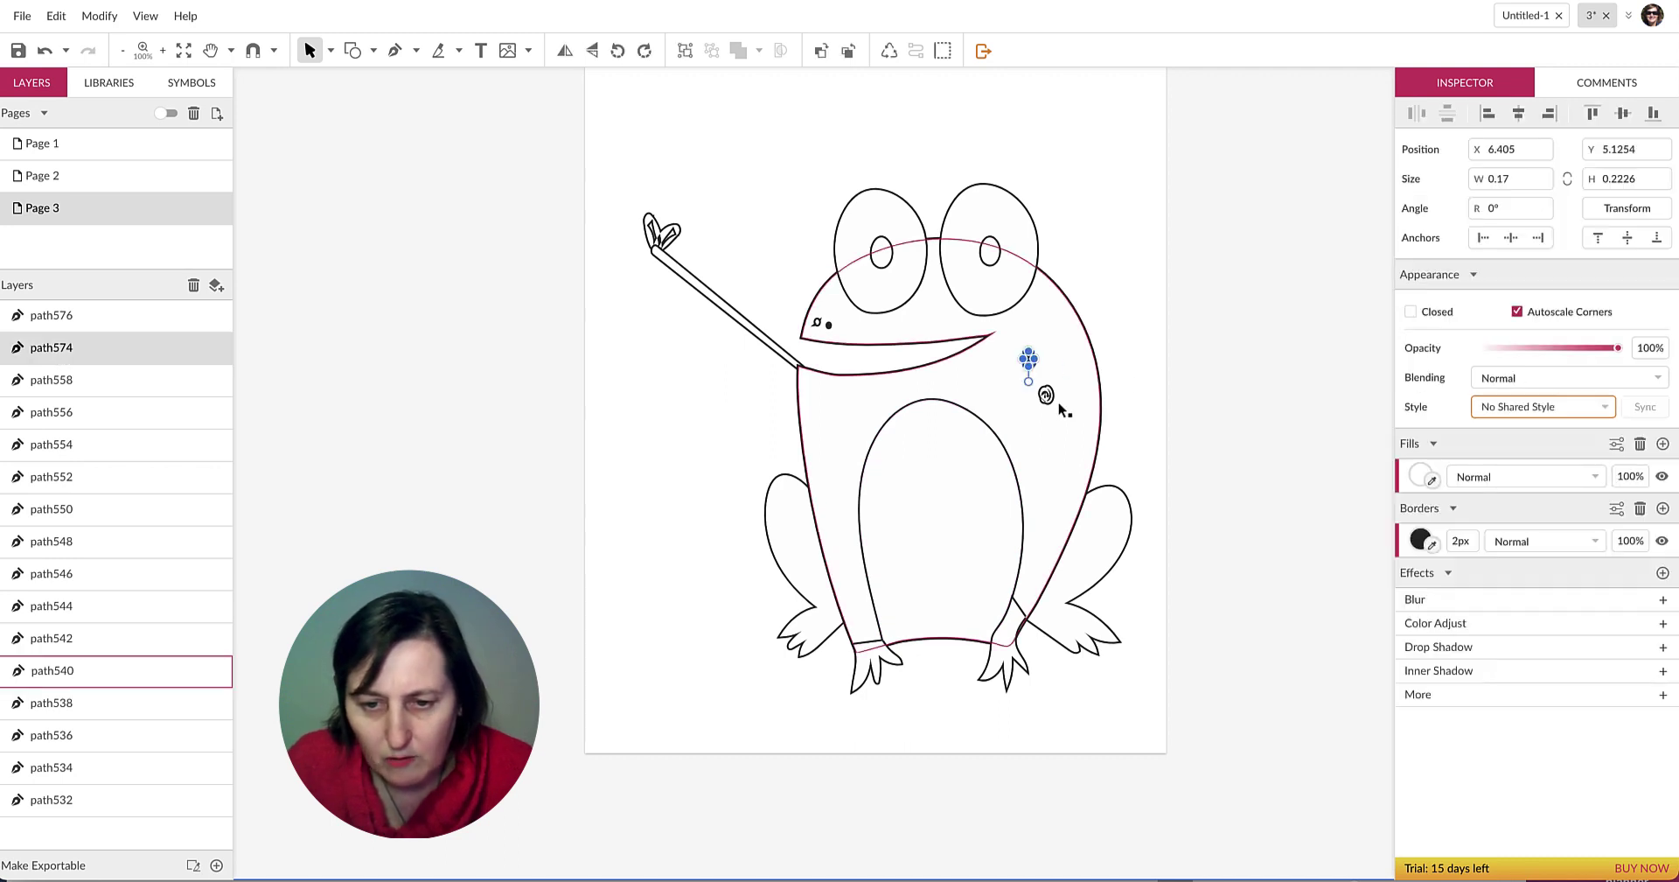
shift+click(1029, 359)
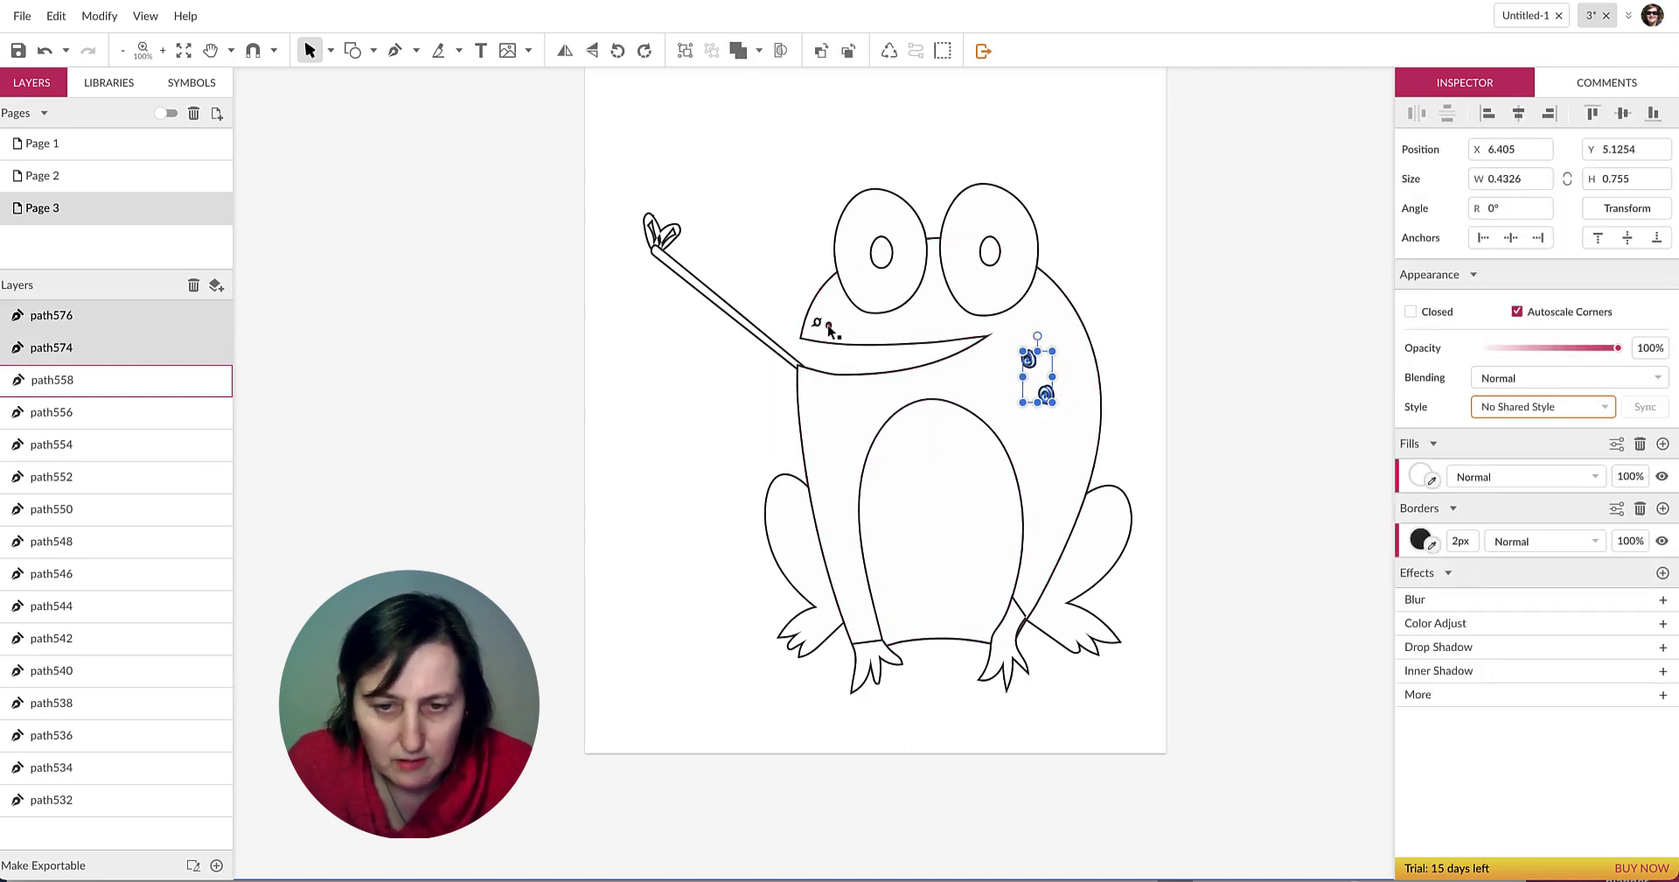
click(1121, 351)
click(1029, 361)
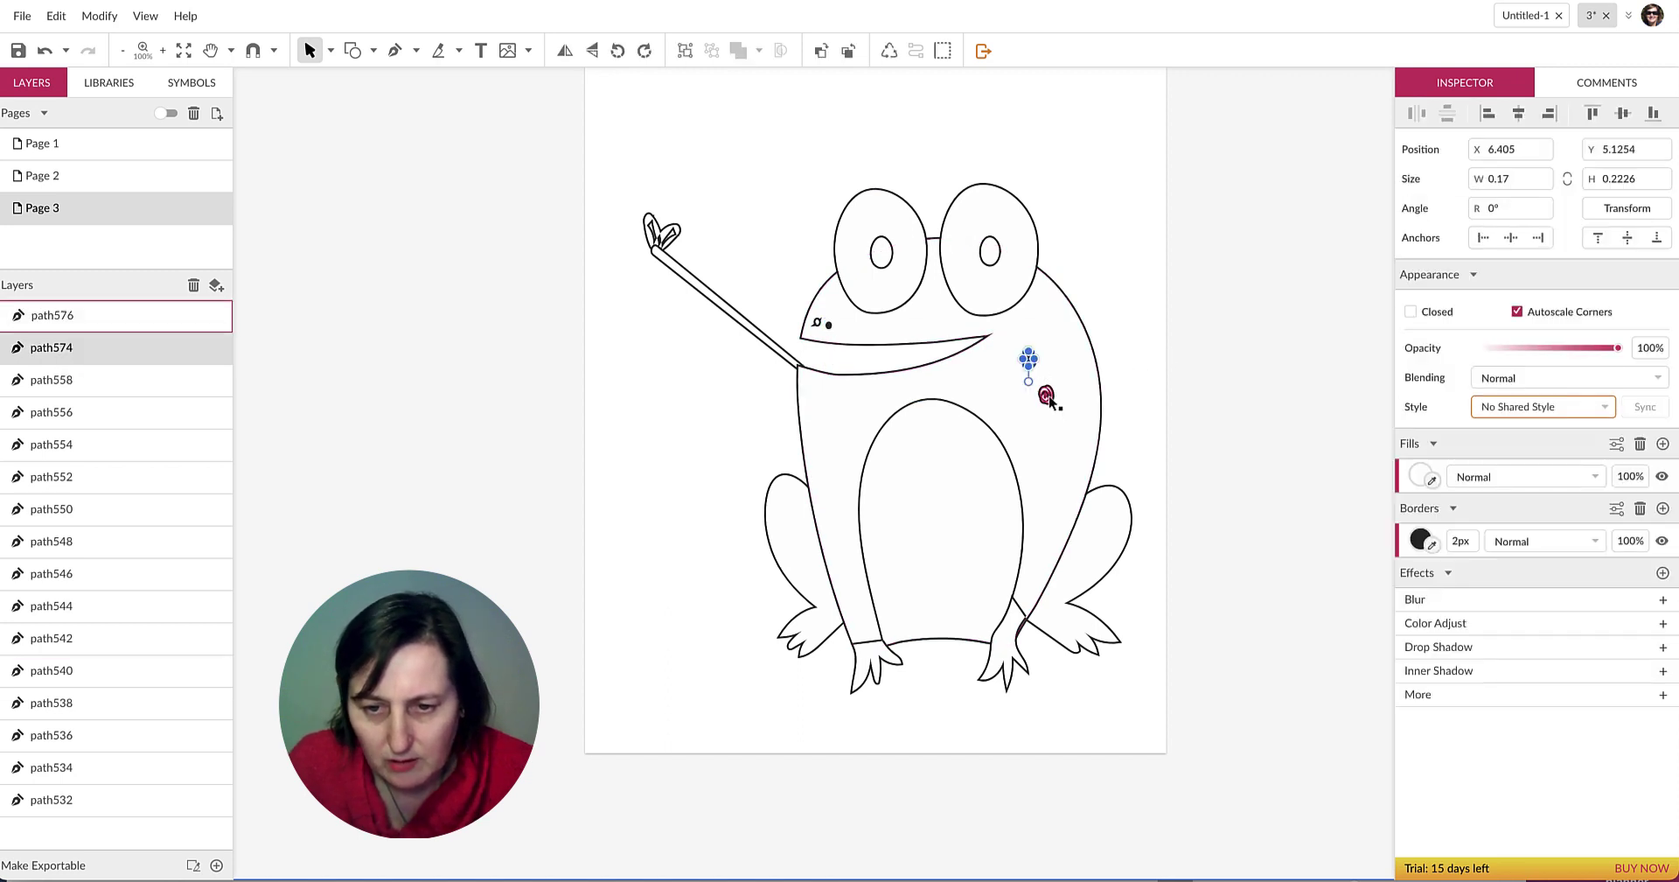
shift+click(1048, 397)
key(Delete)
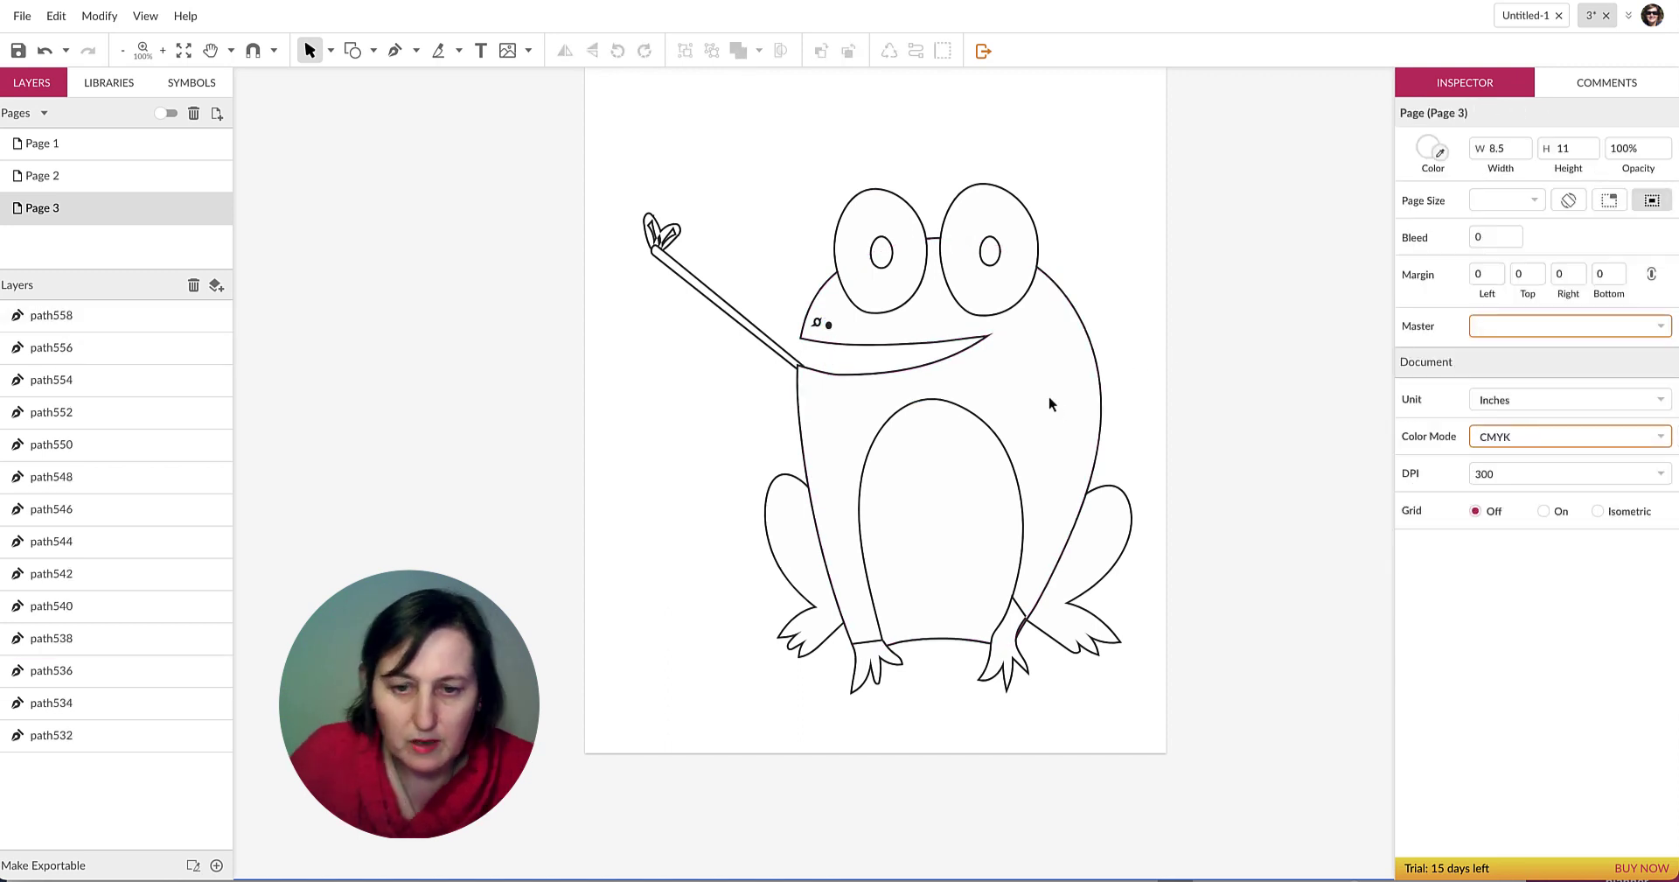
Fill both of the frog's pupils with black.
click(880, 252)
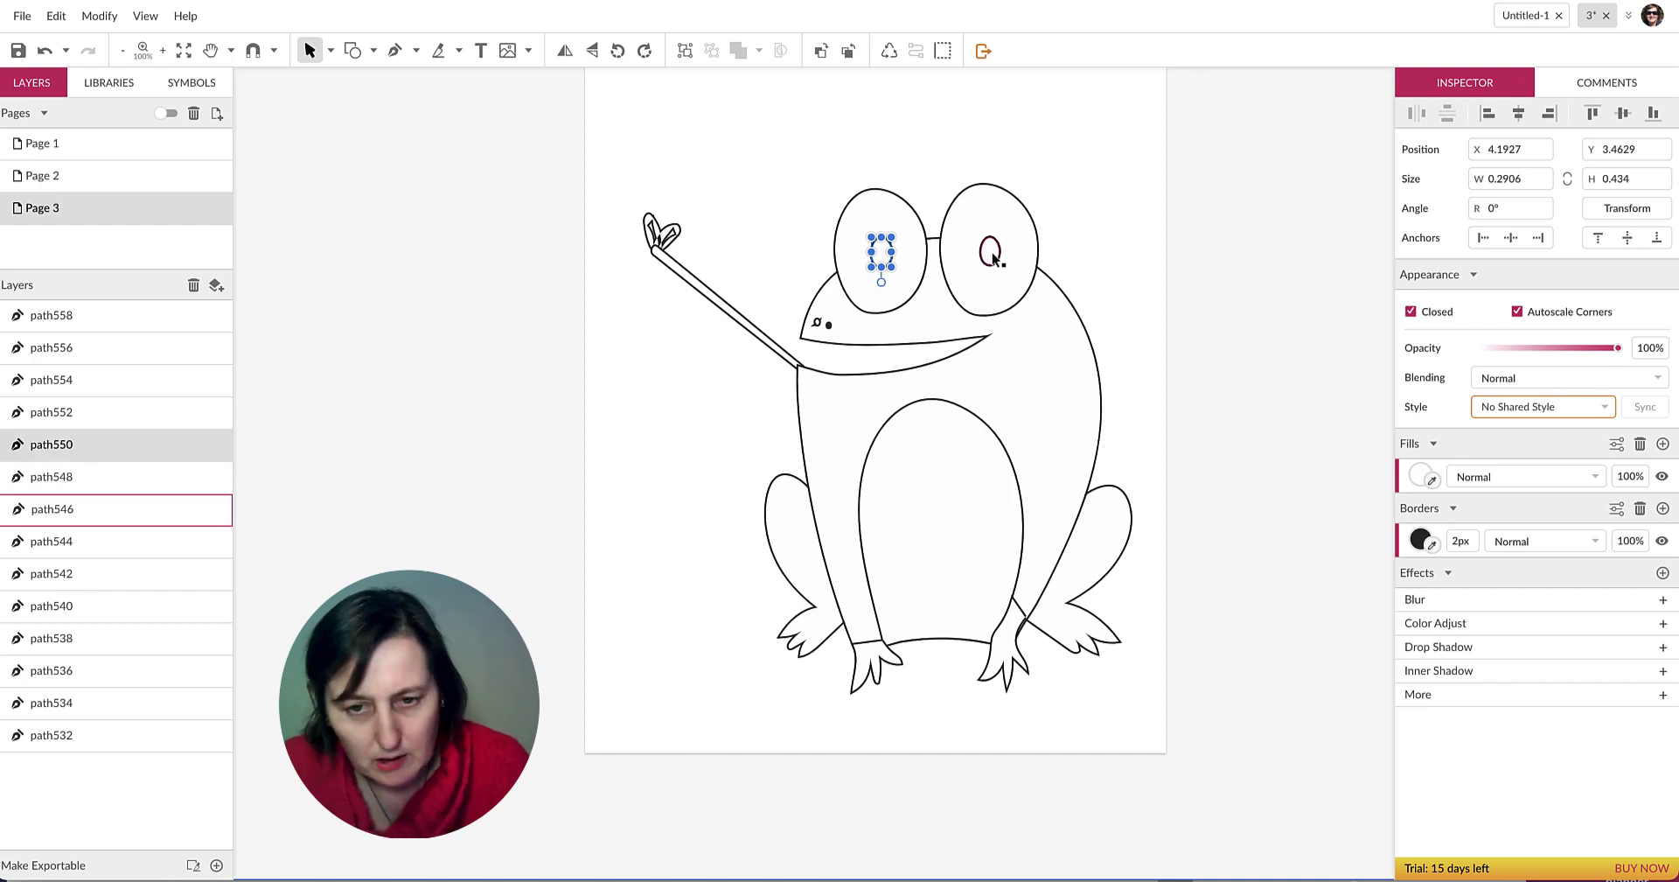
shift+click(994, 257)
click(1422, 476)
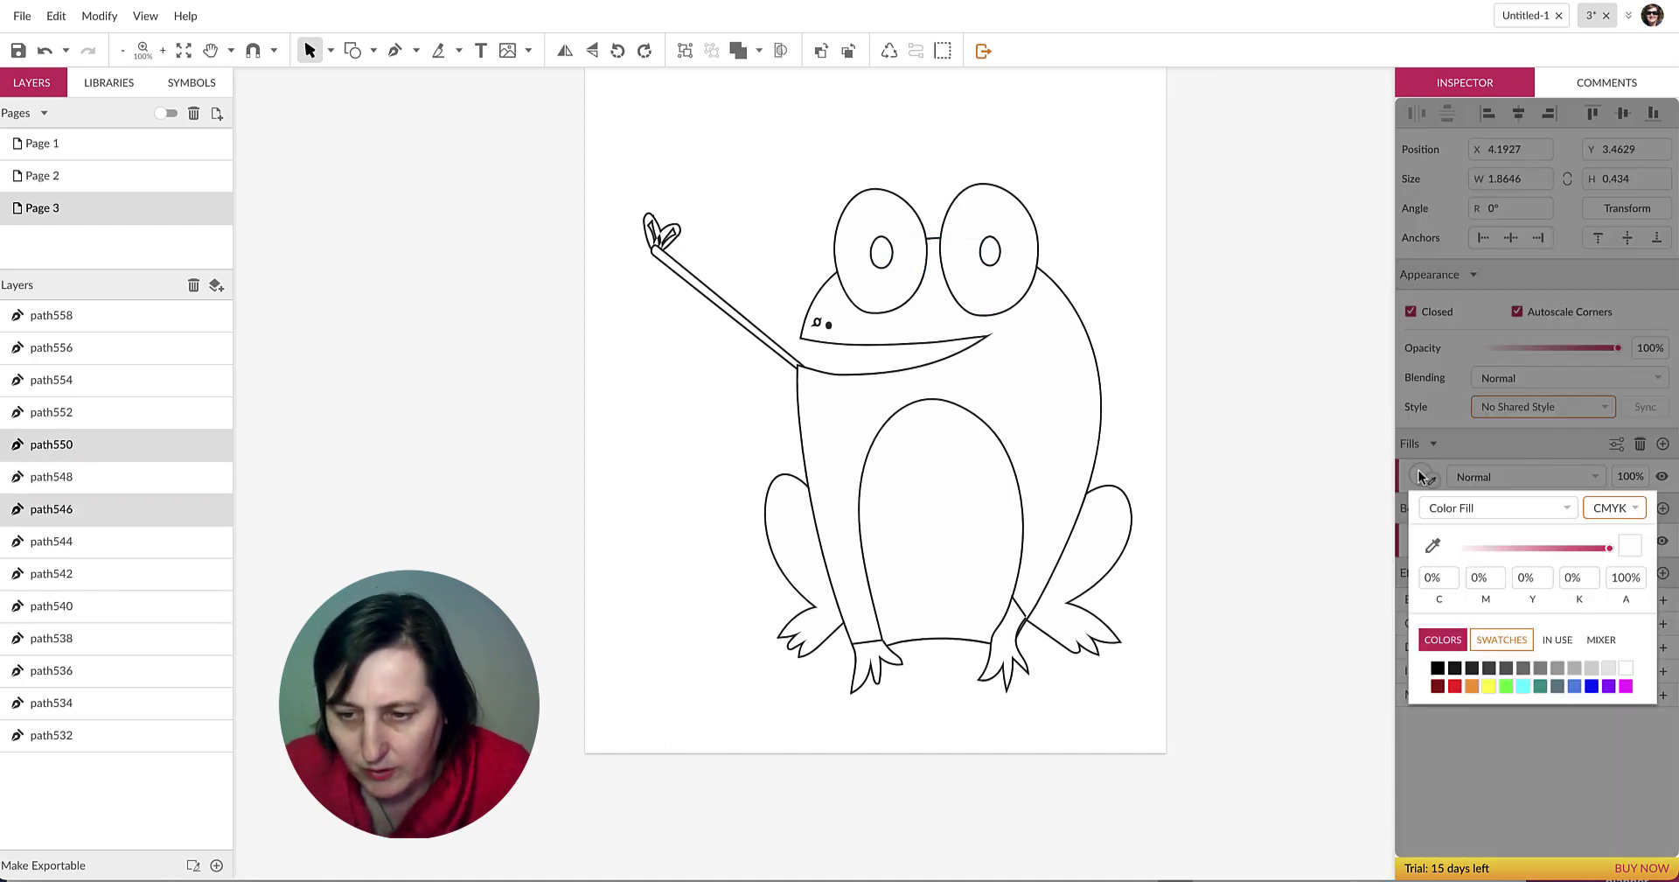
click(1436, 670)
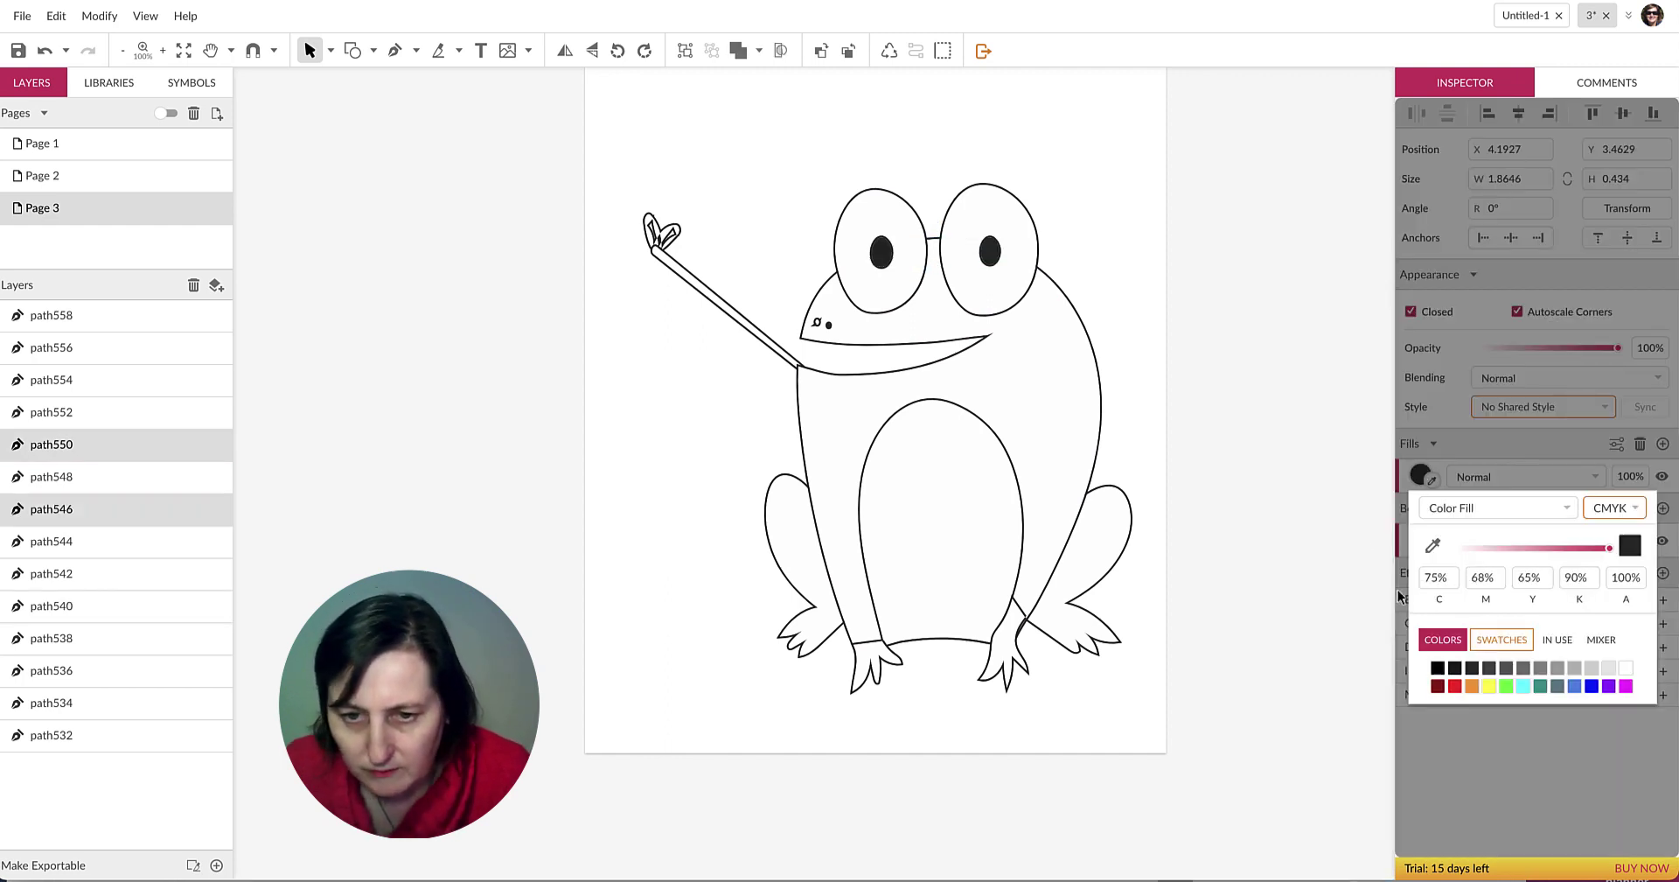
click(1295, 387)
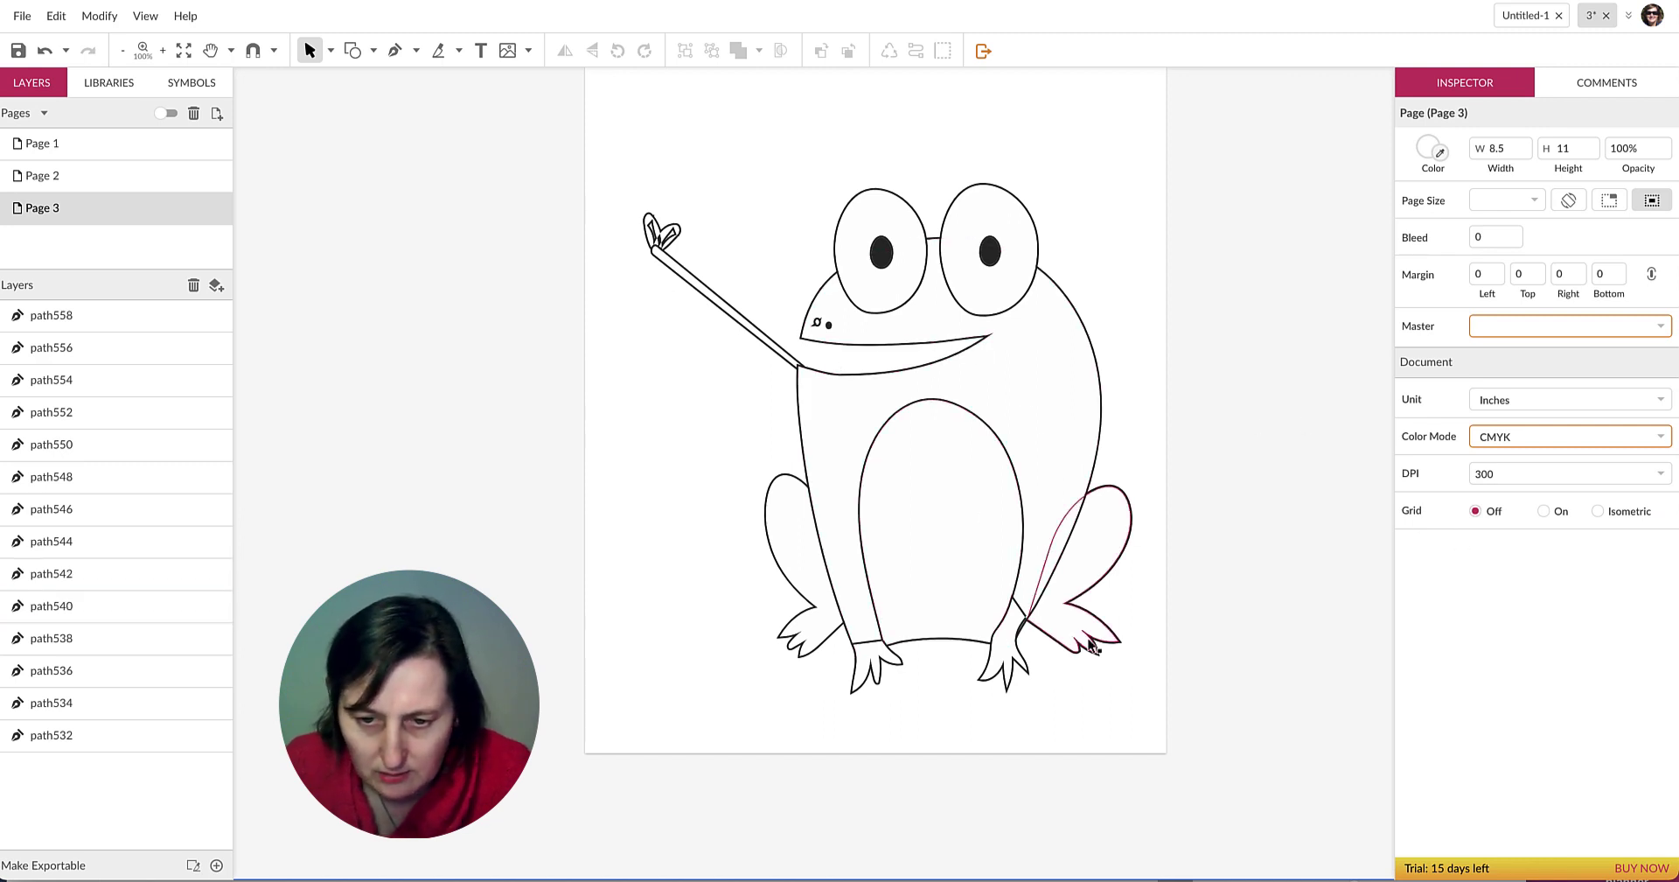
Try to unite the frog's right front foot with the body as a compound shape and undo the union.
click(1030, 614)
click(1041, 583)
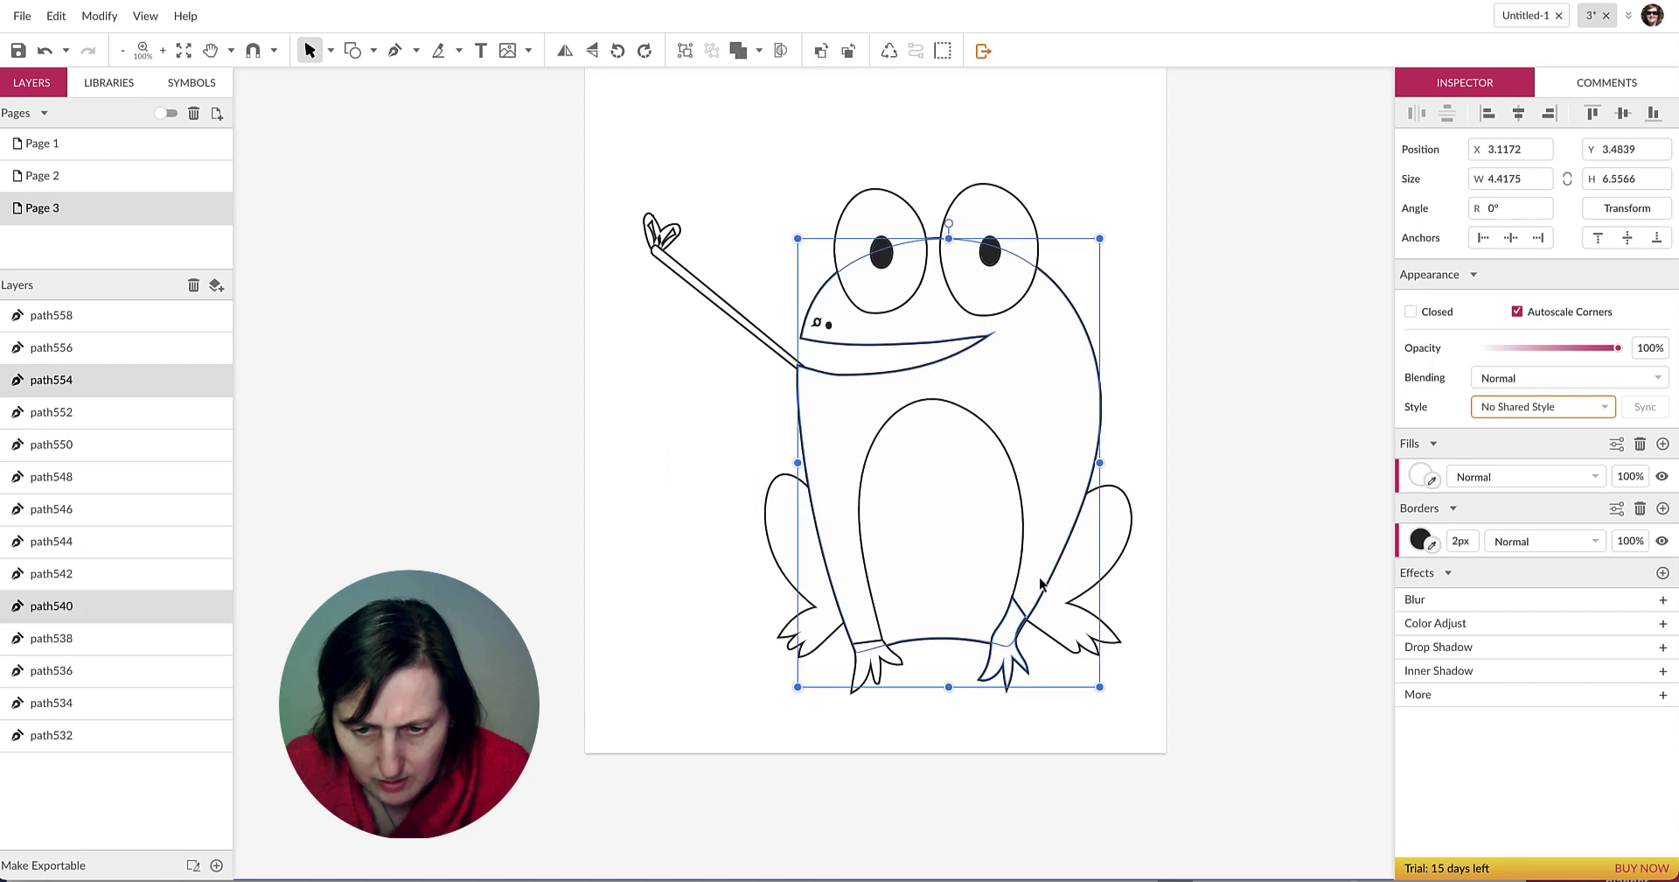
click(864, 617)
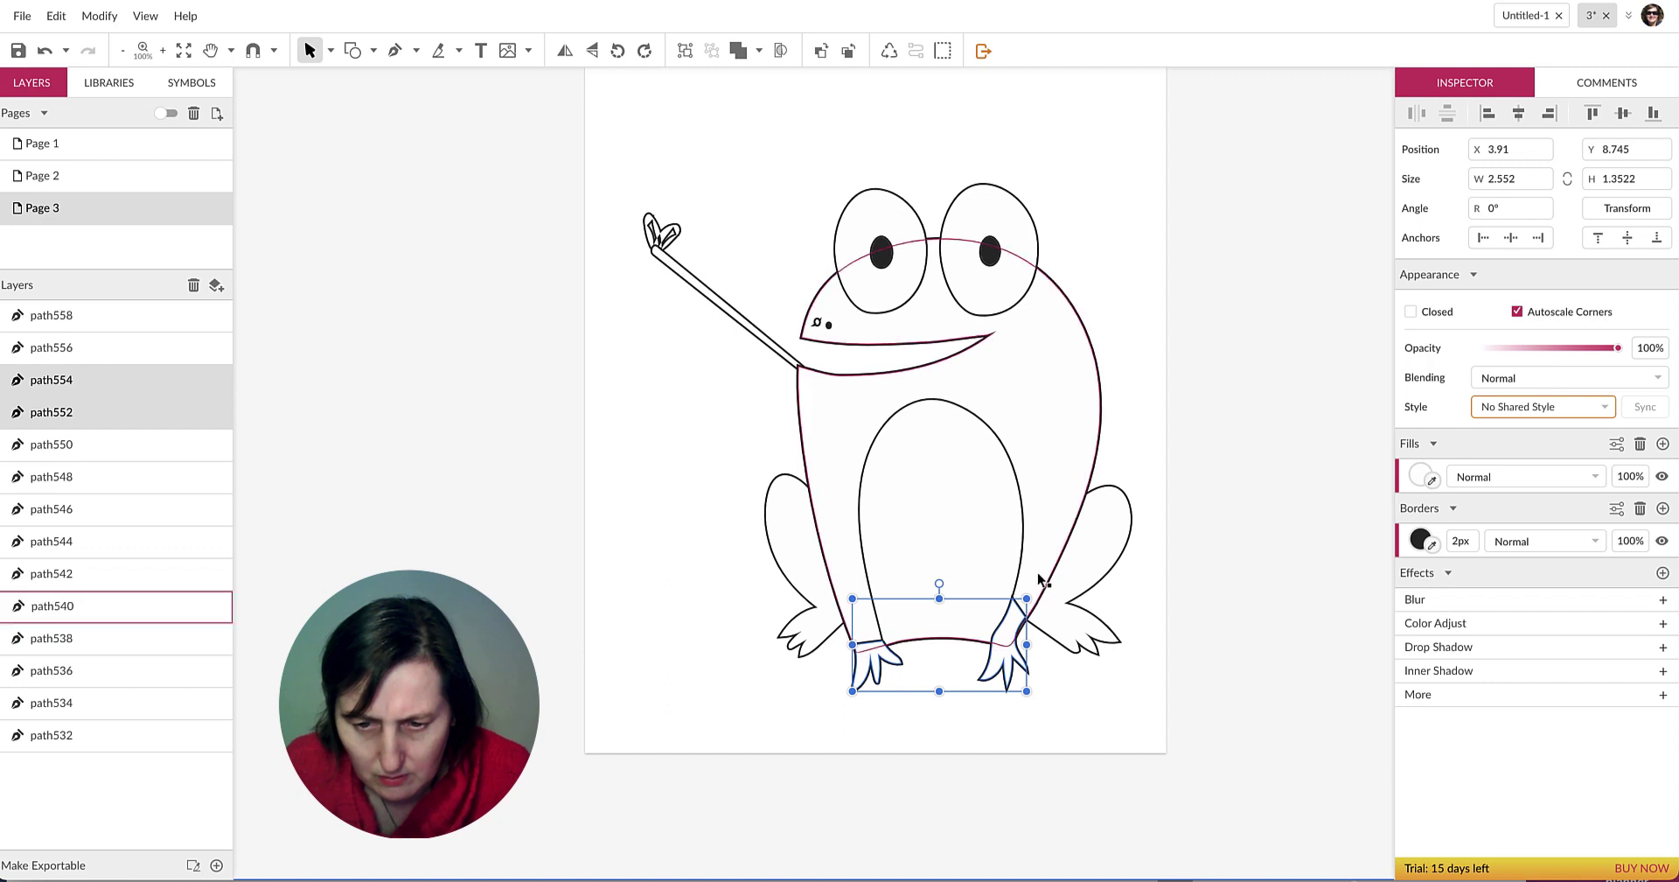
click(1286, 483)
click(1017, 631)
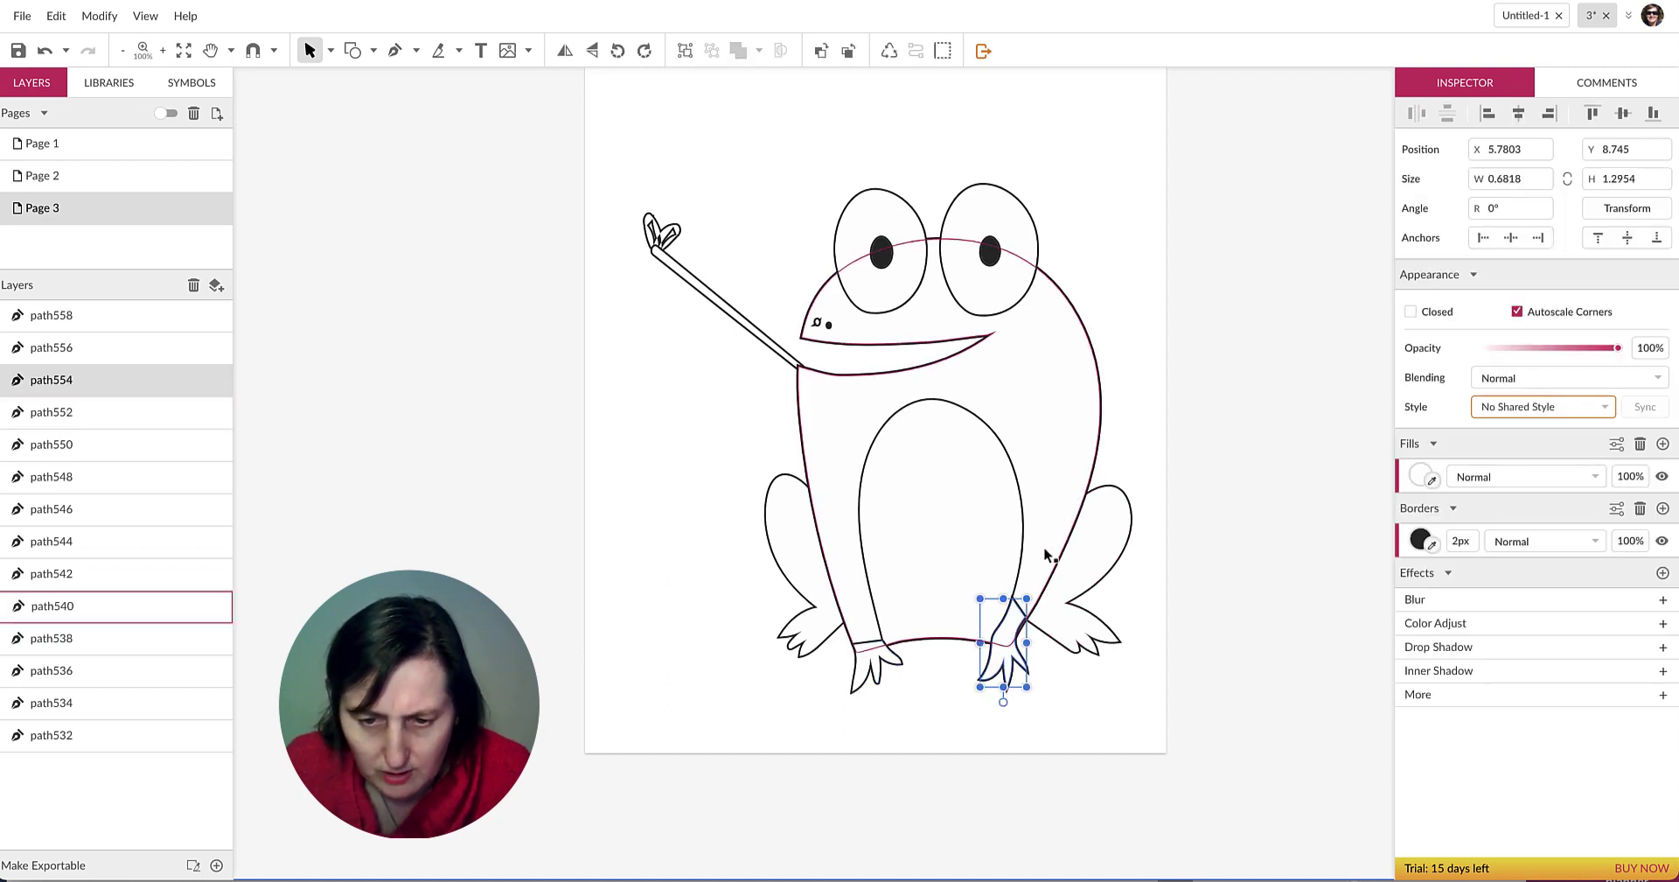
shift+click(1050, 558)
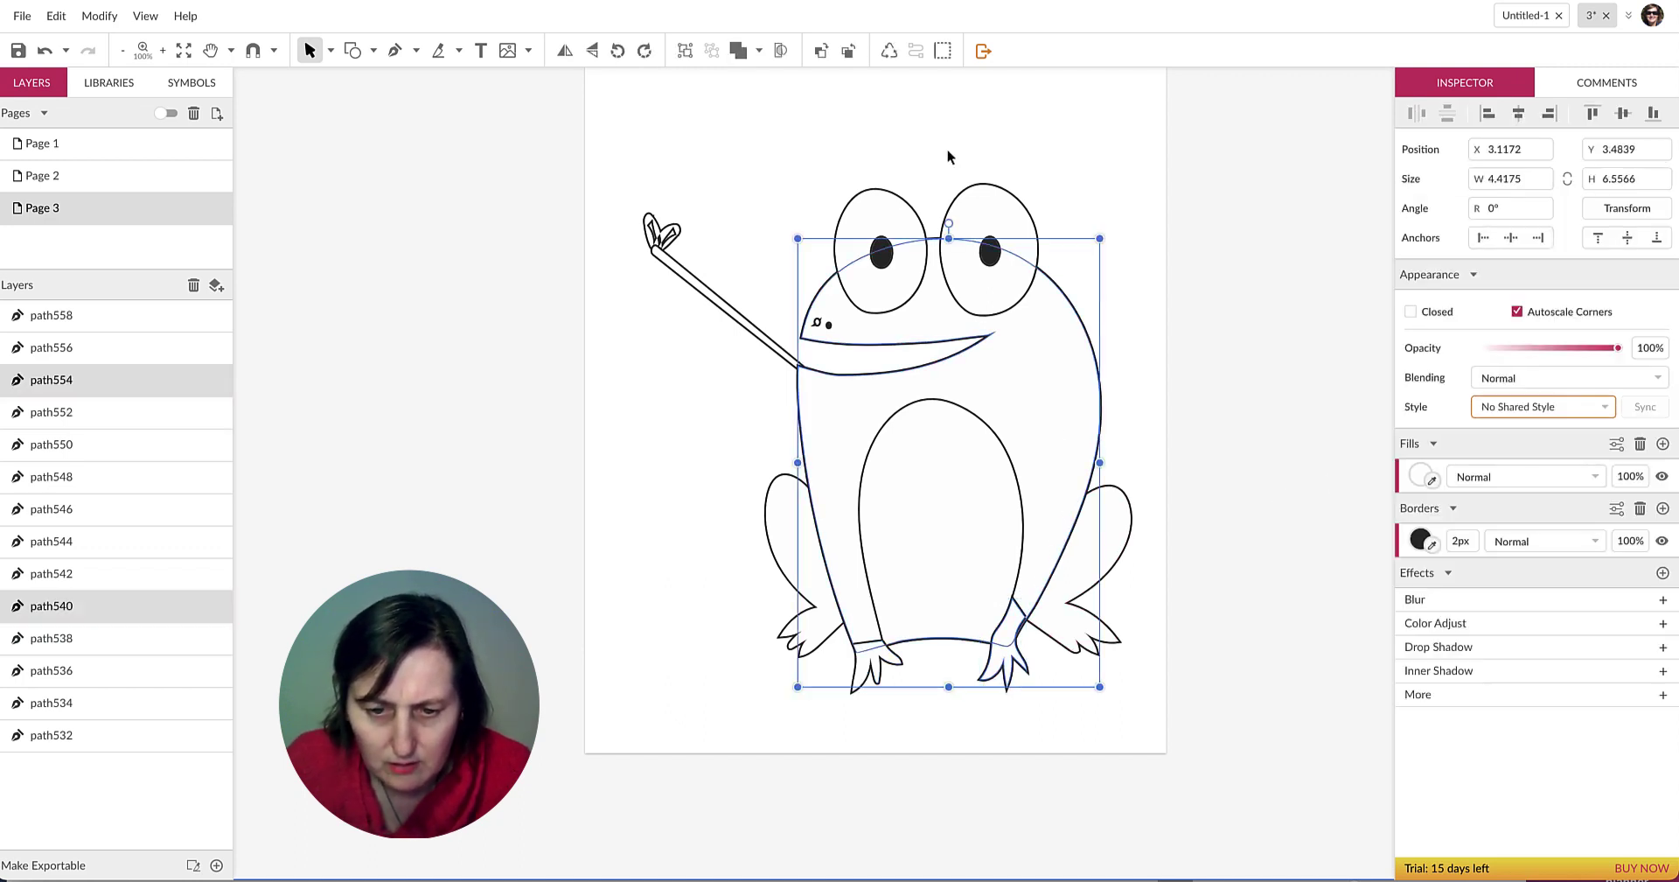
click(749, 49)
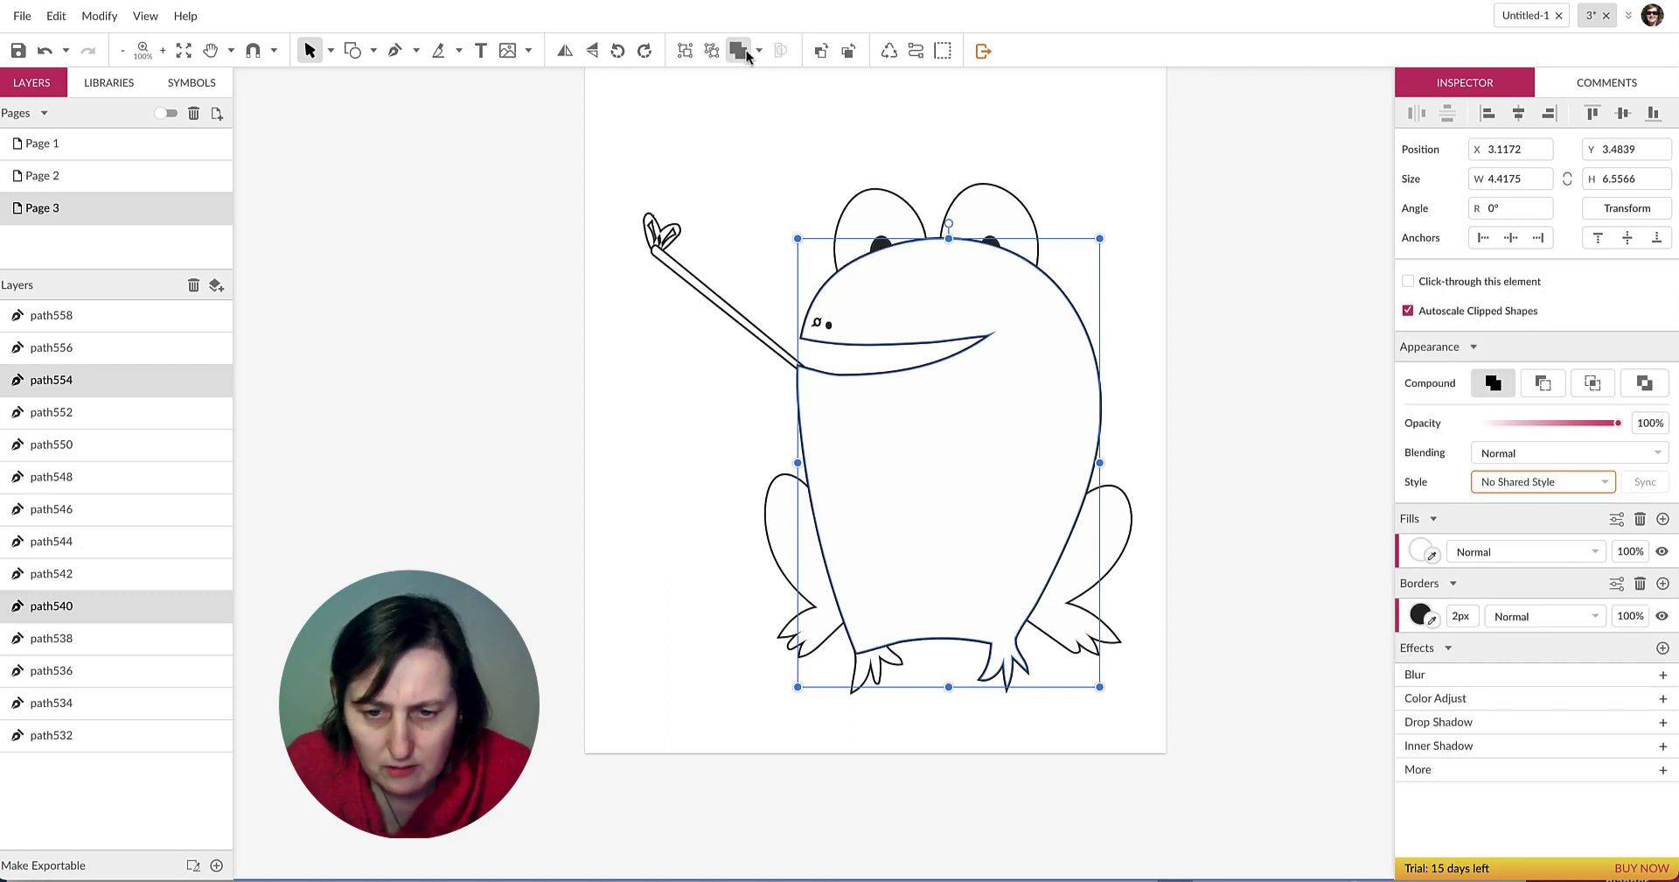
click(1195, 329)
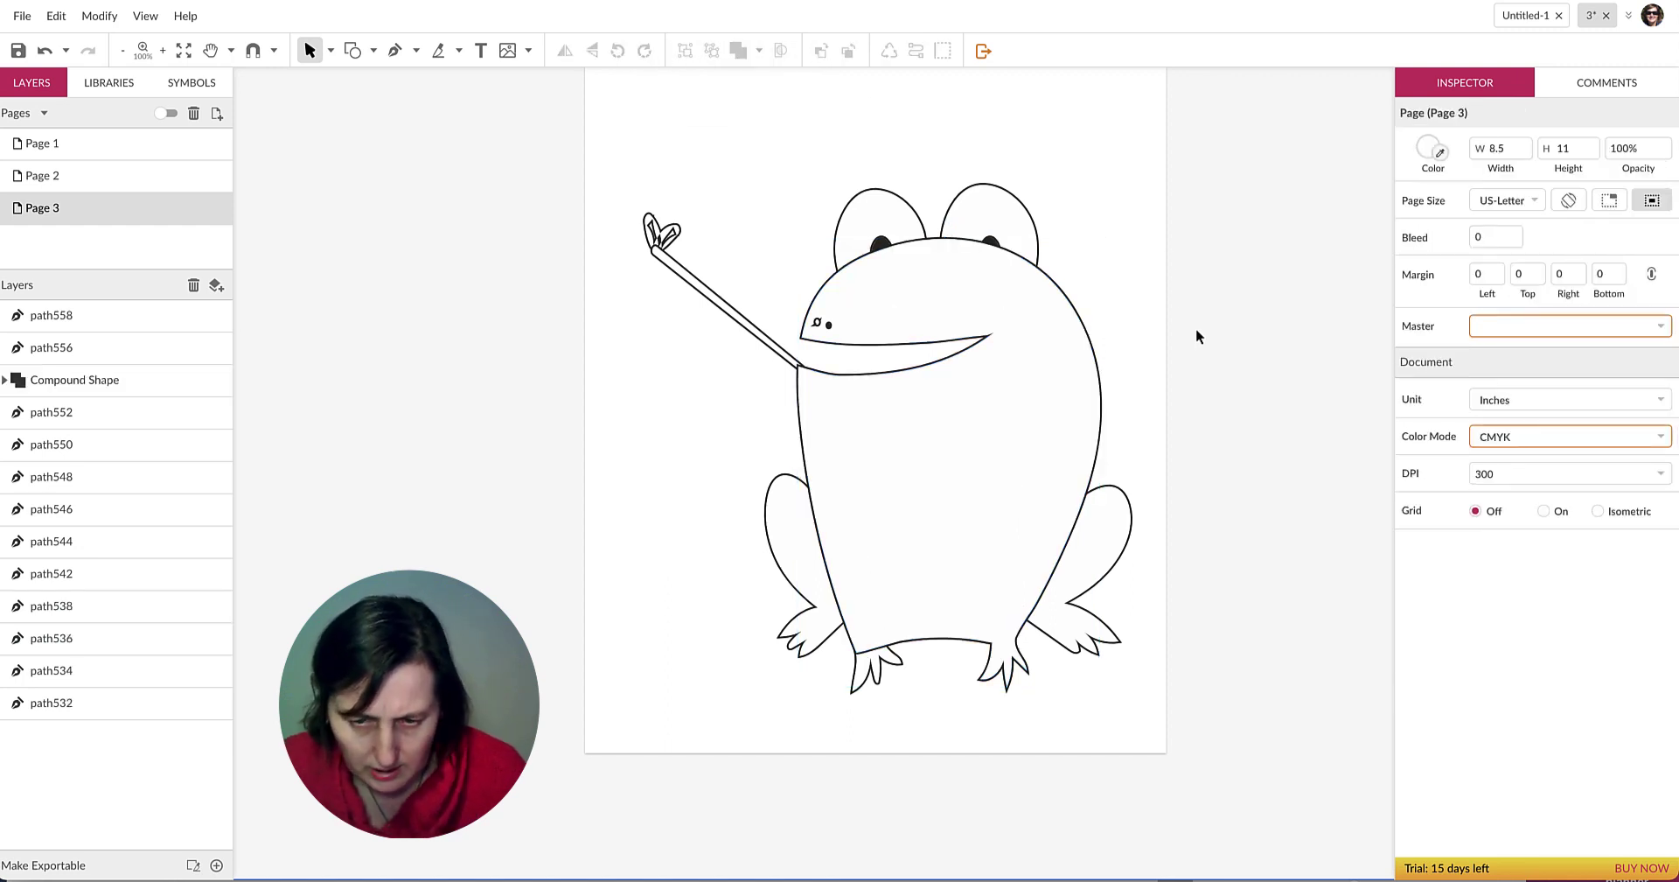
key(ctrl+z)
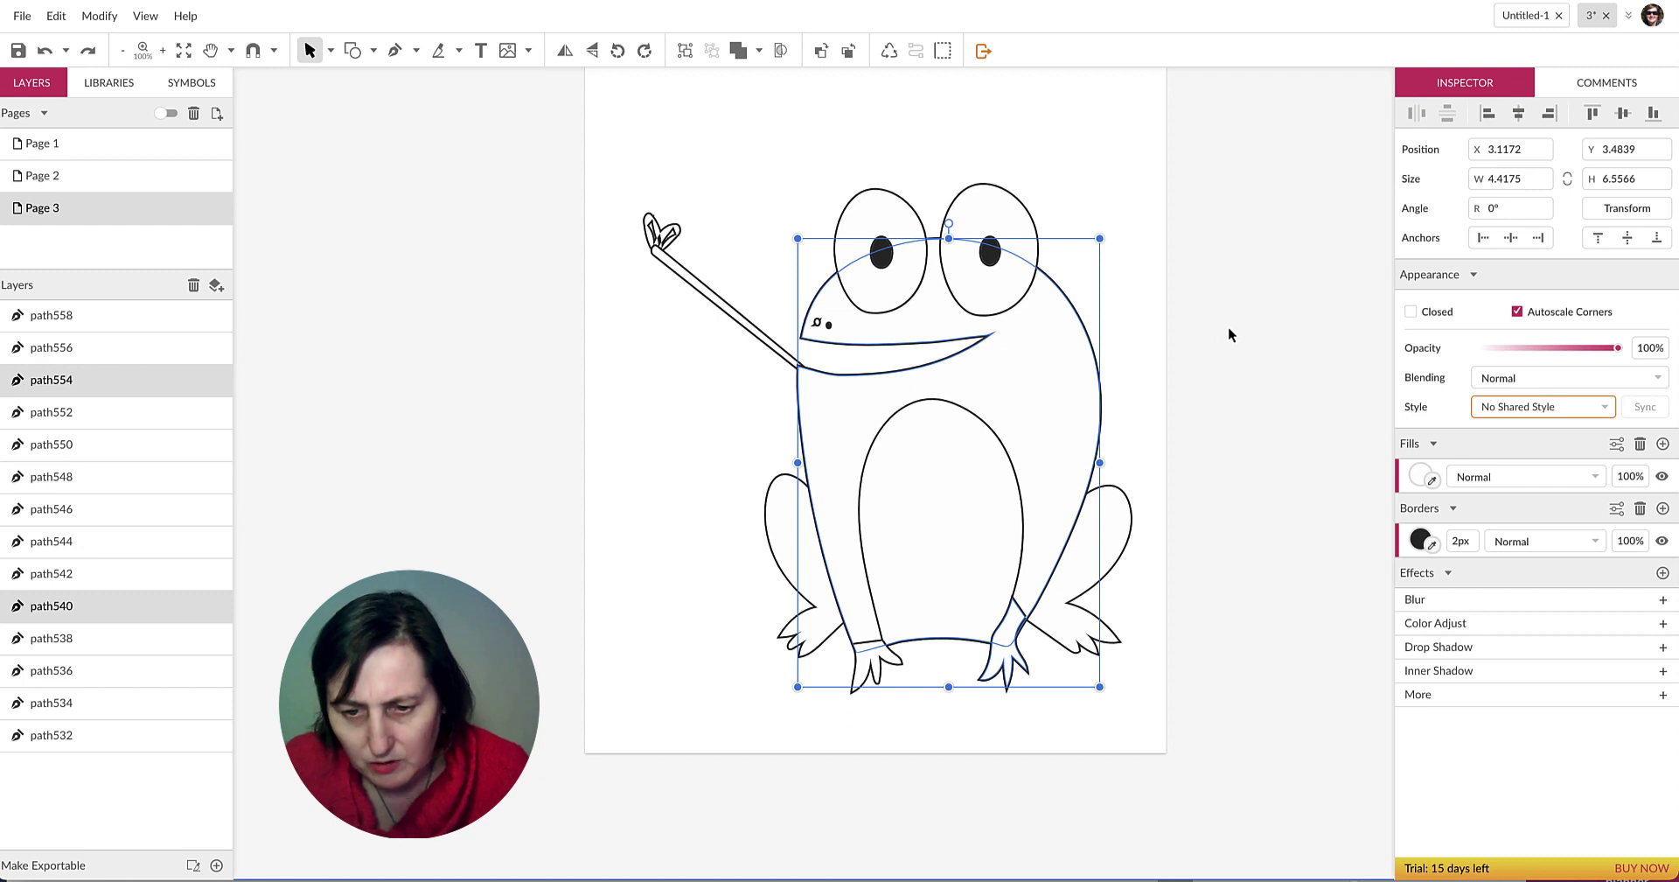
Enlarge the frog's right front foot to about 0.80 by 1.38 inches and rotate it by about 4.6°.
click(1094, 728)
click(1019, 626)
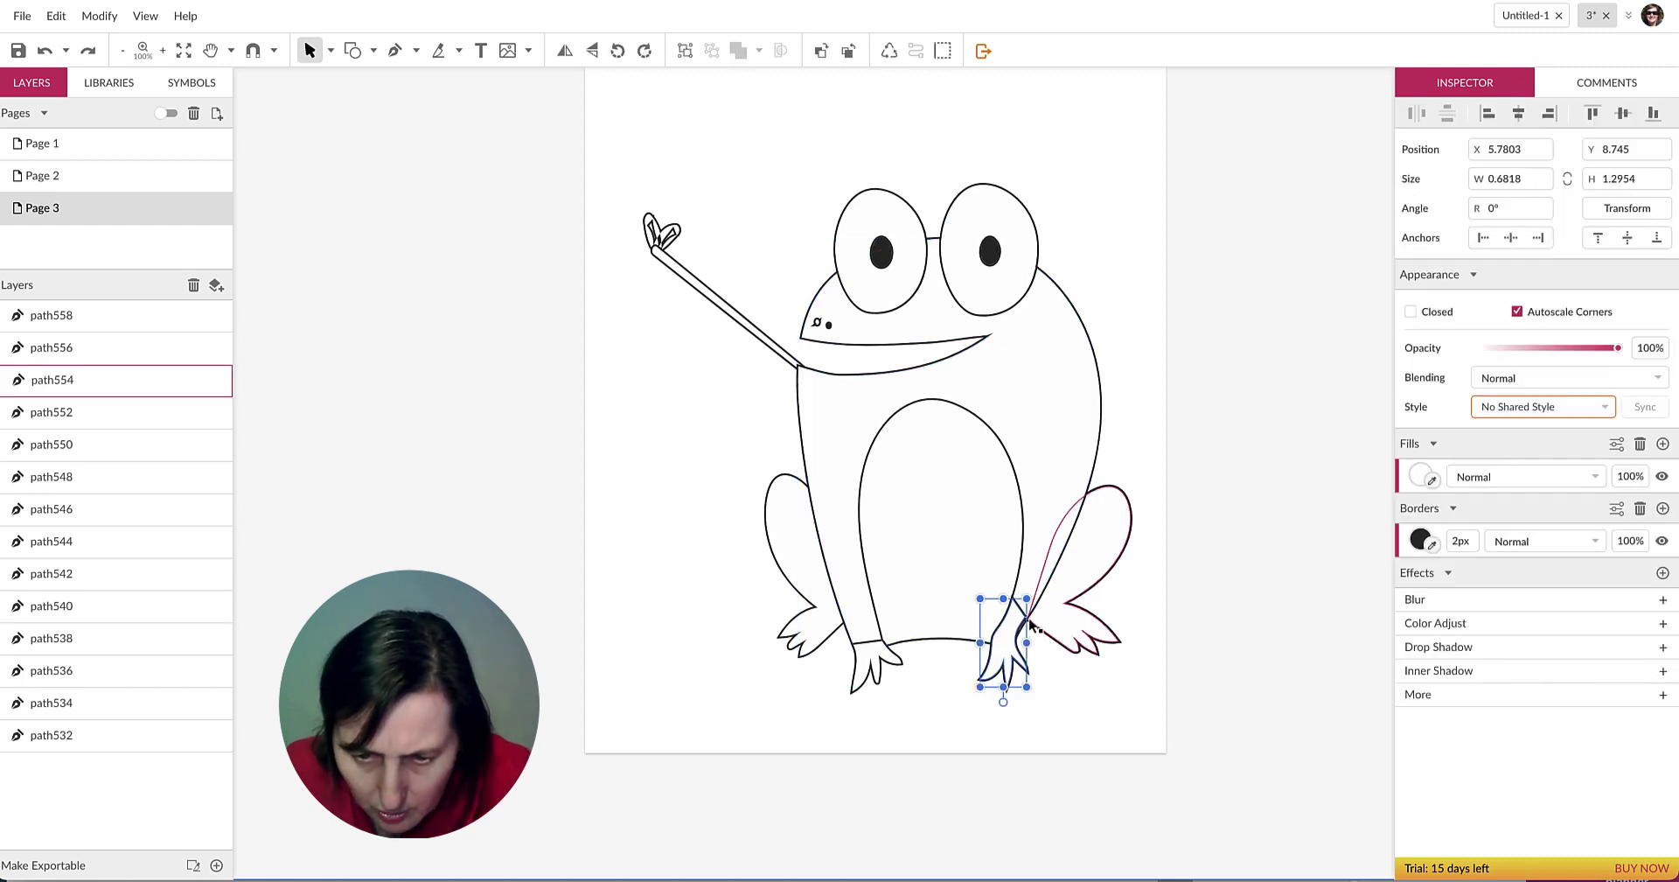
mouse_move(1028, 641)
mouse_down()
mouse_move(1004, 591)
mouse_move(1035, 641)
mouse_up()
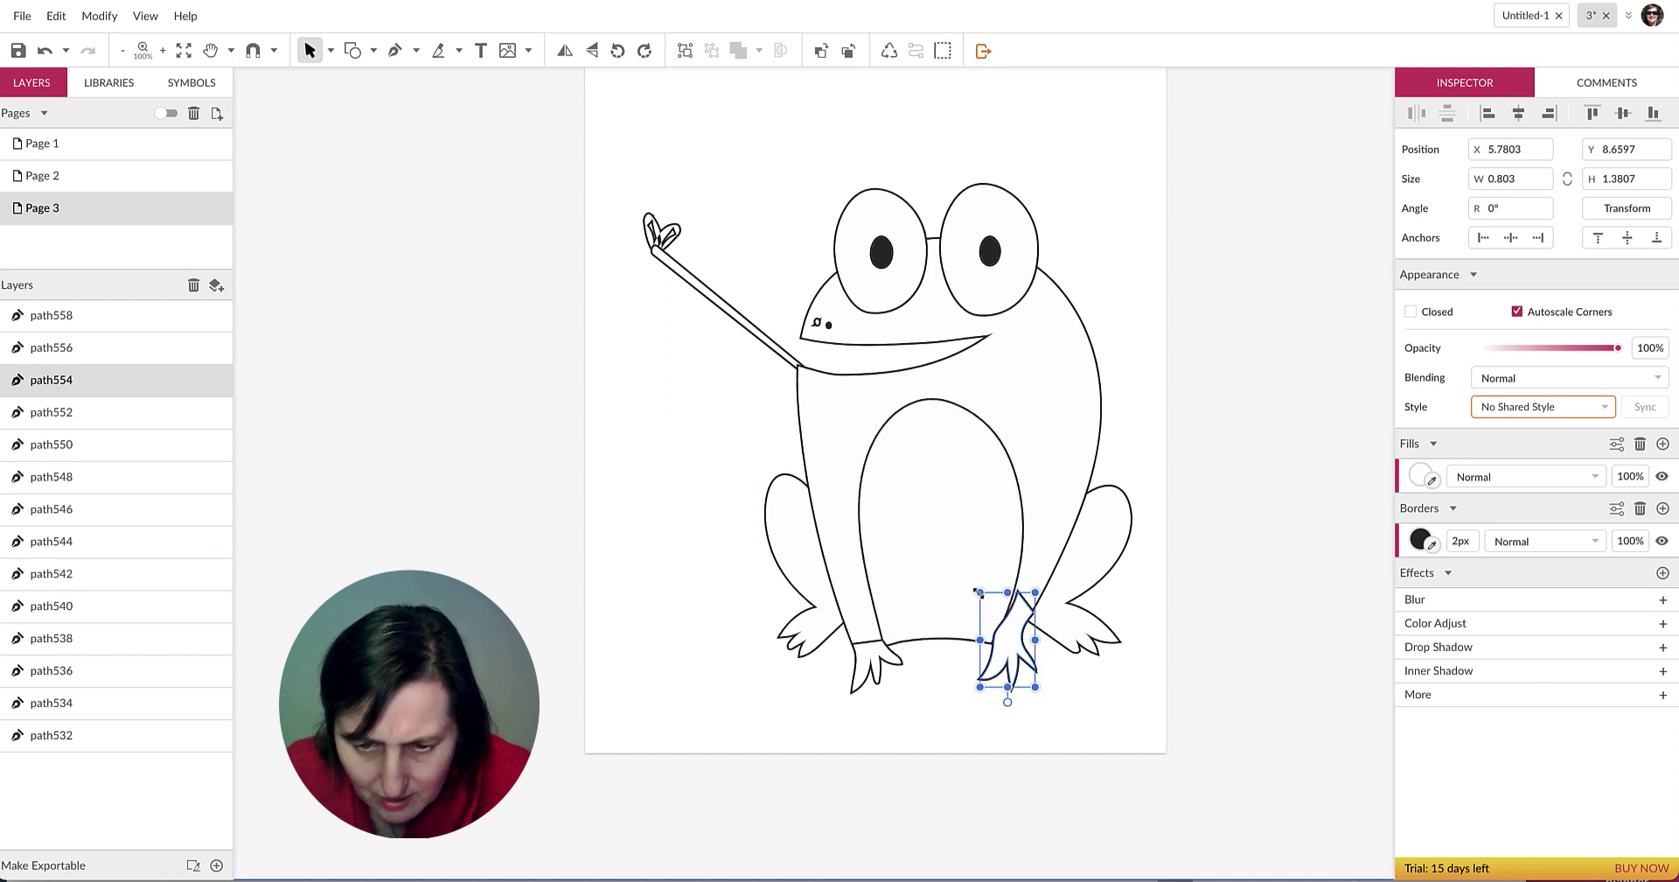
drag(969, 592, 1039, 590)
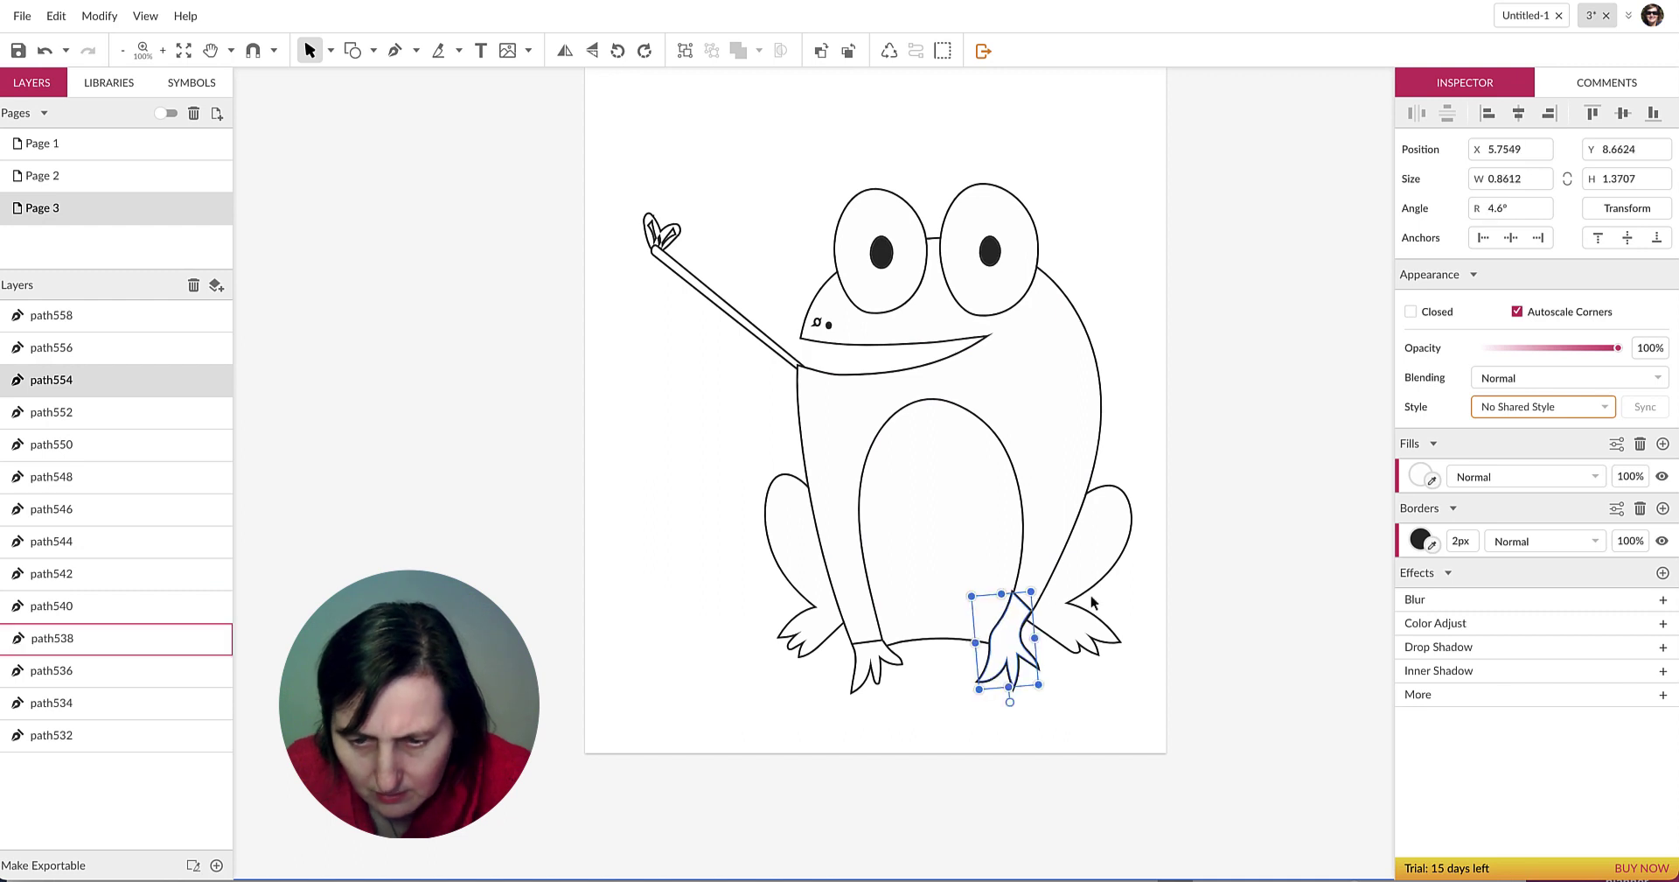
click(1214, 616)
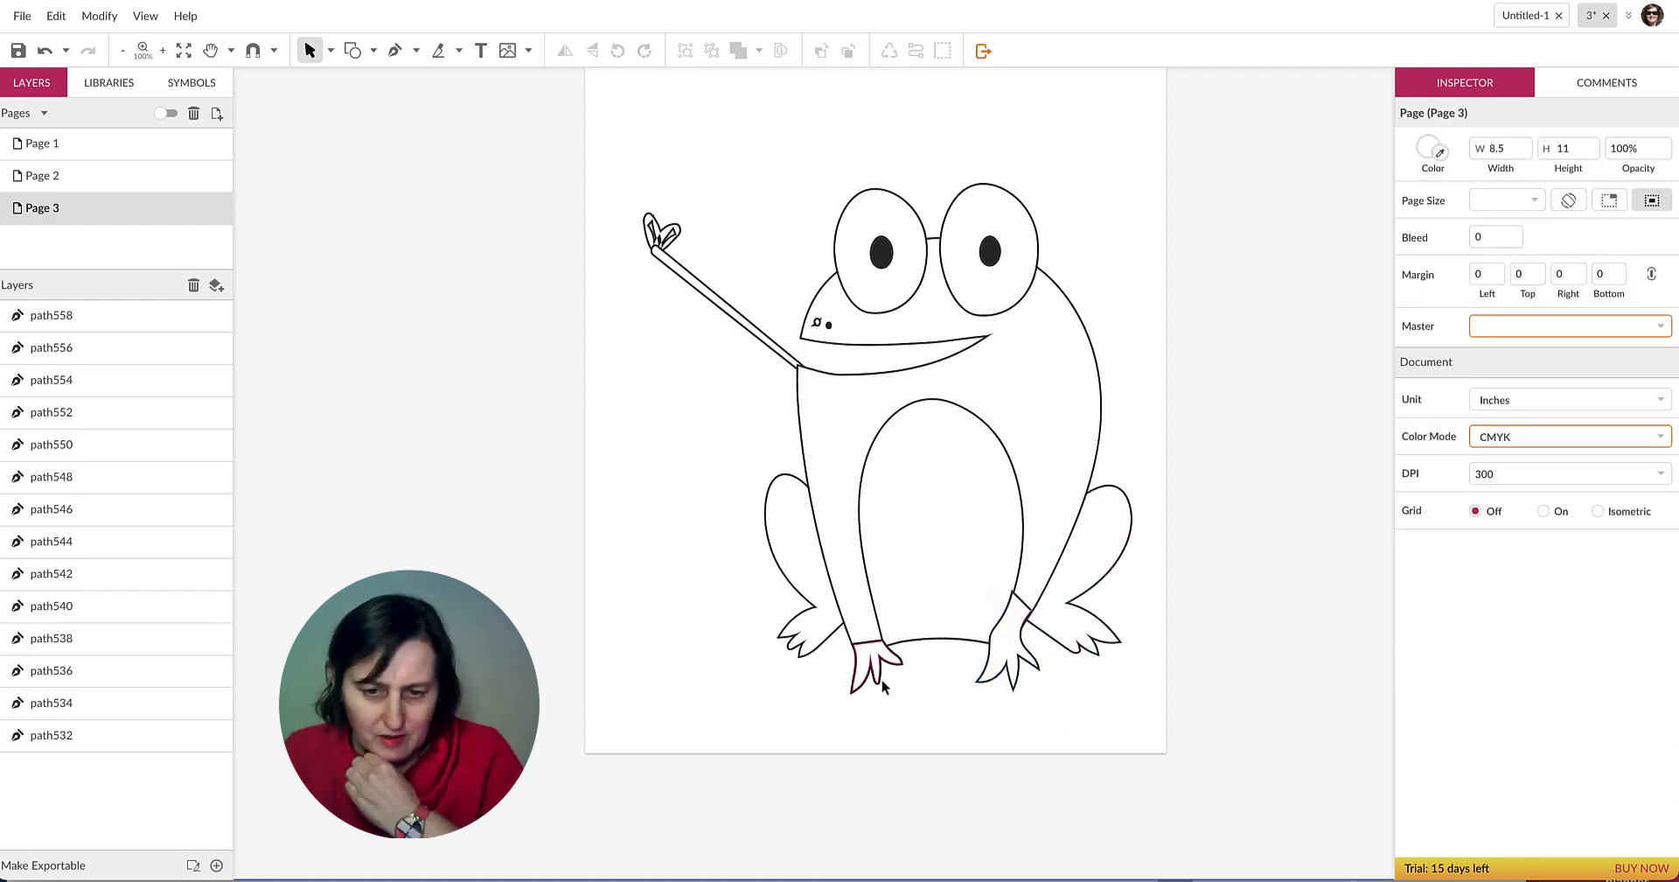
Check the original frog on Page 1, return to Page 3 and open the fill colour of the insect on the tongue tip.
scroll(1073, 251, up, 4)
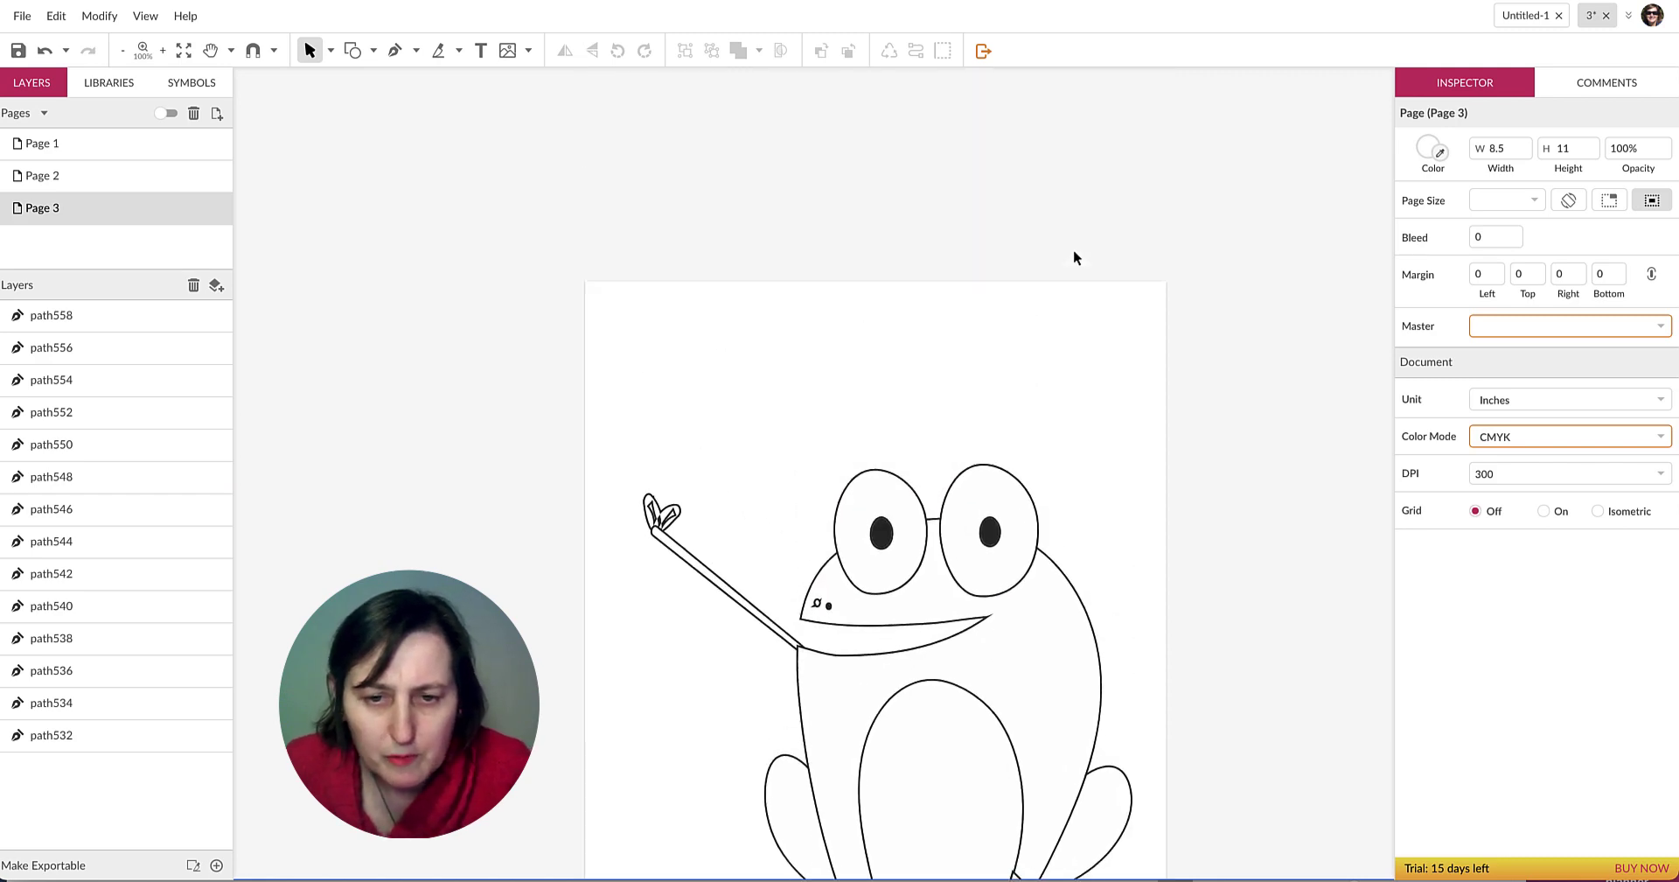
scroll(868, 394, down, 1)
click(653, 523)
click(49, 146)
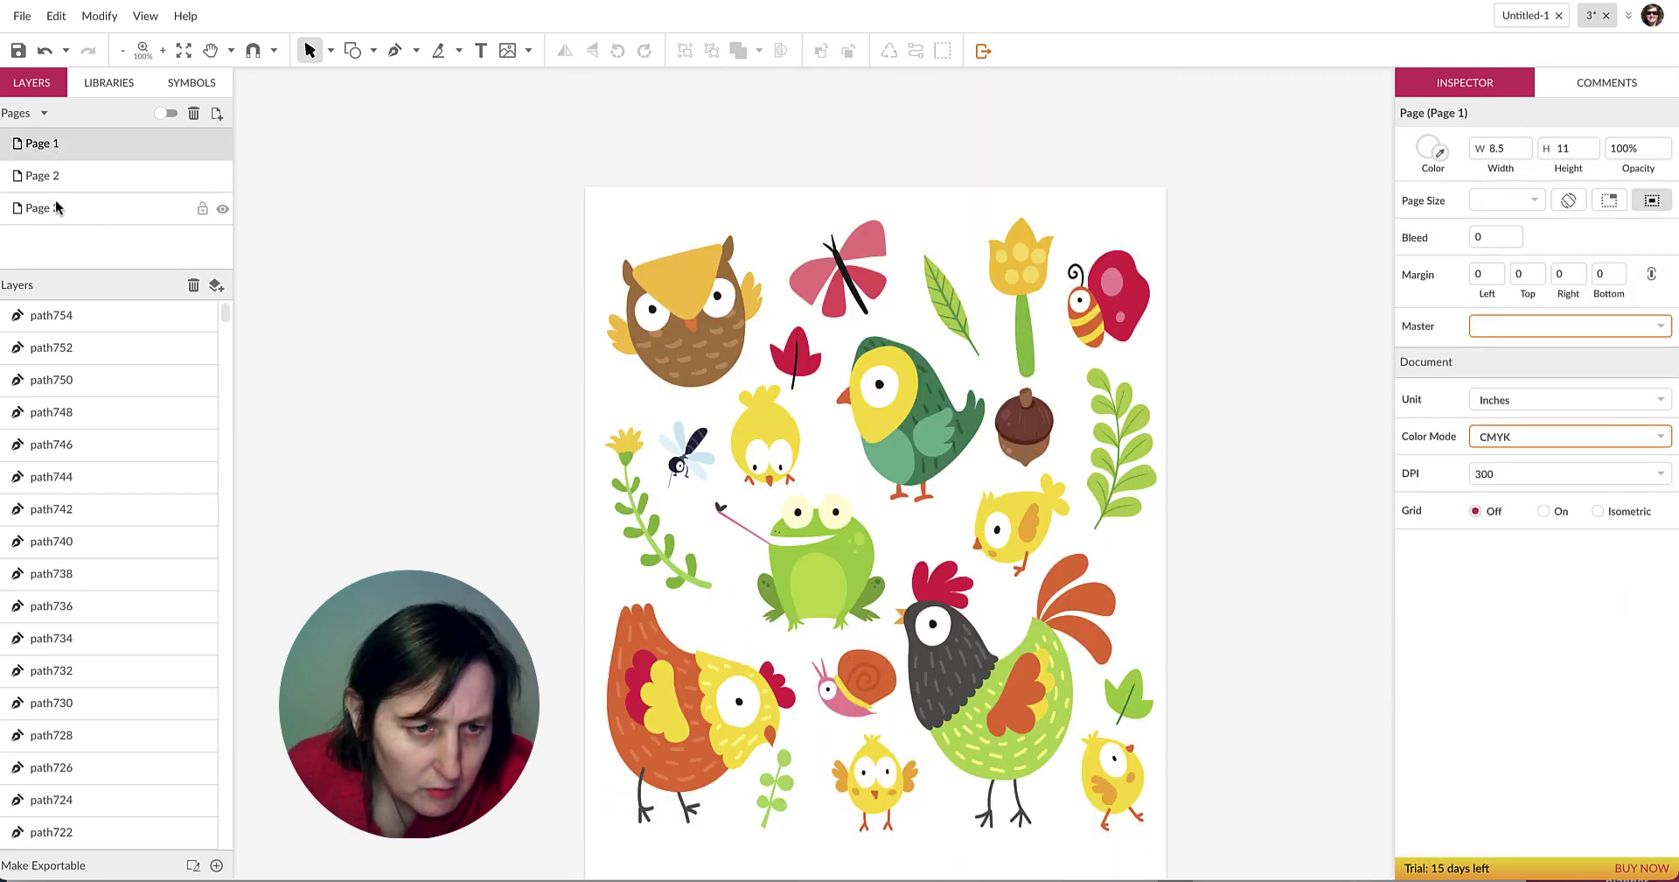
click(56, 207)
click(661, 420)
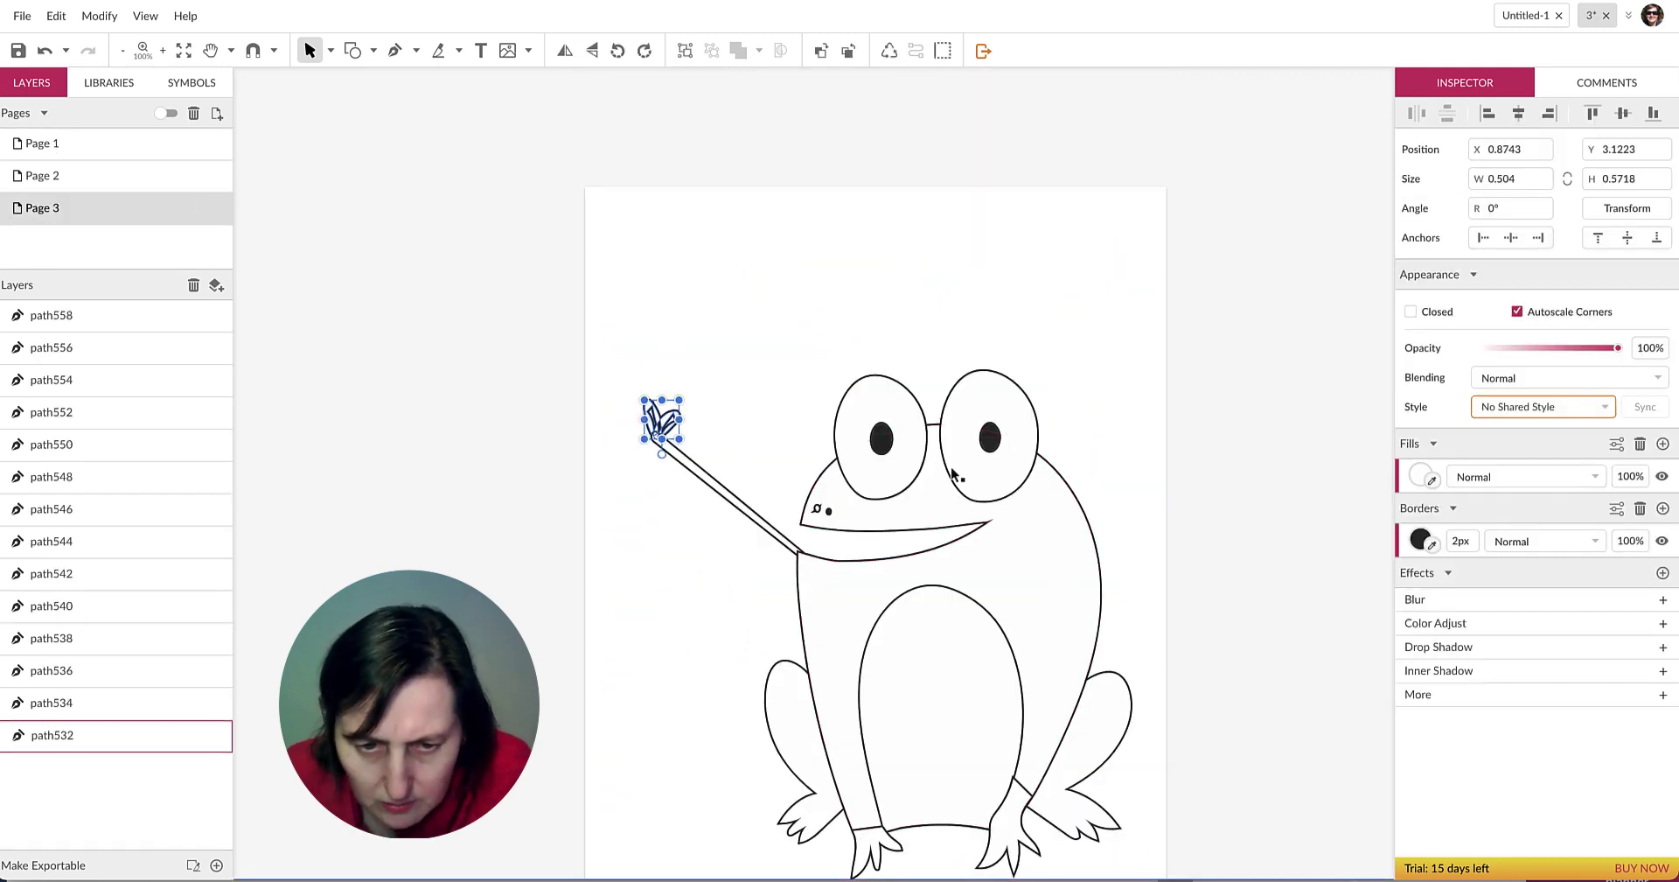
click(1421, 476)
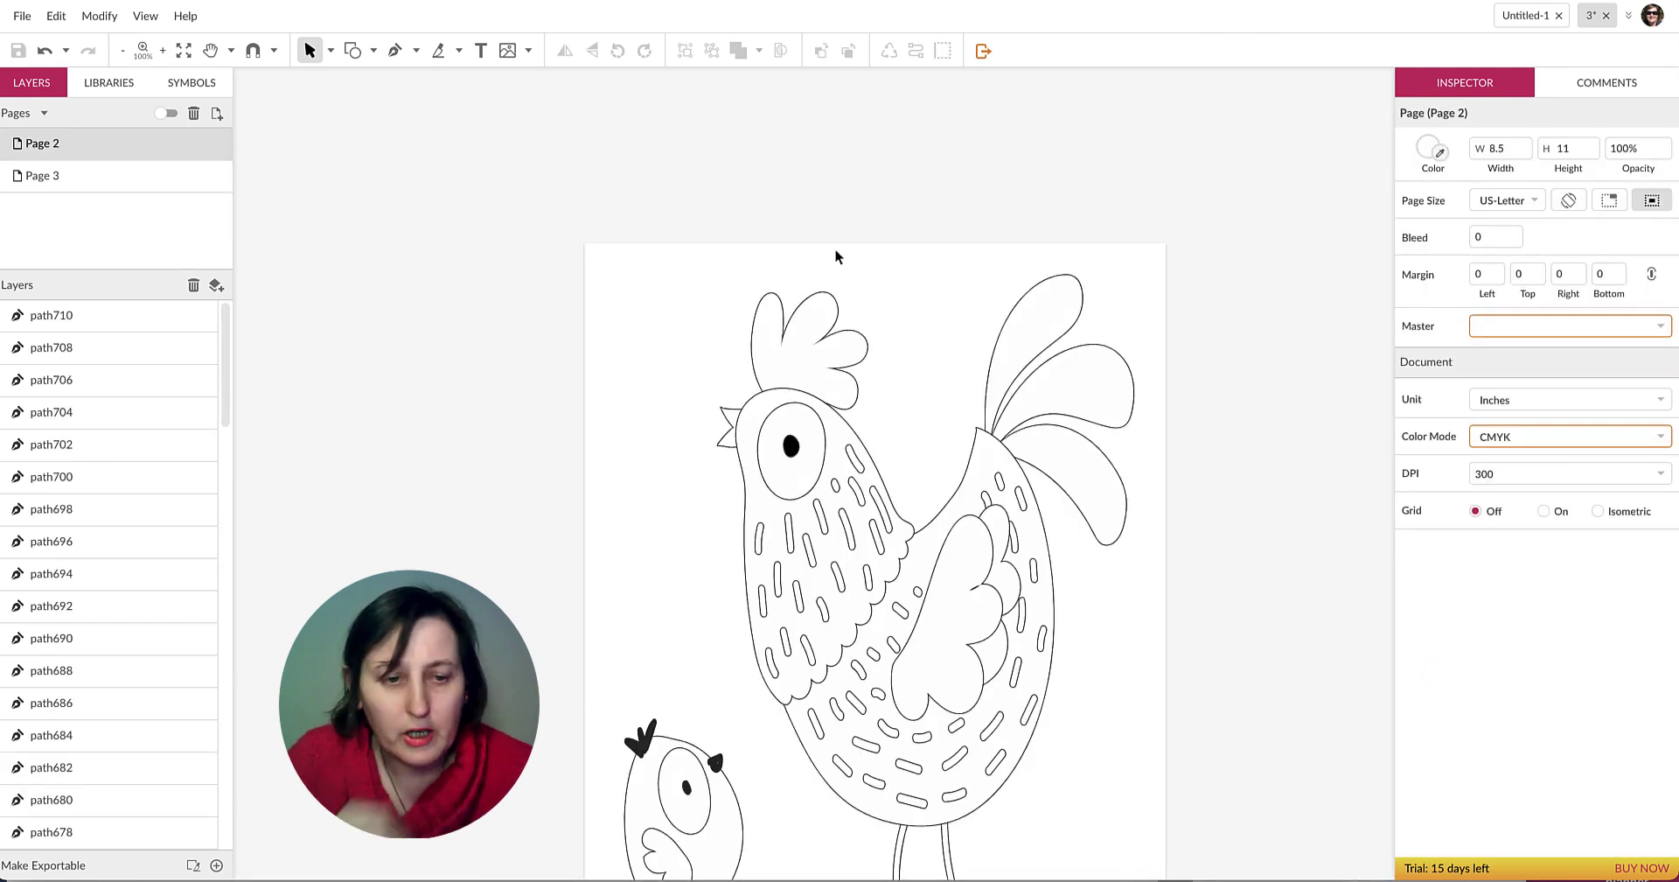
scroll(835, 229, down, 3)
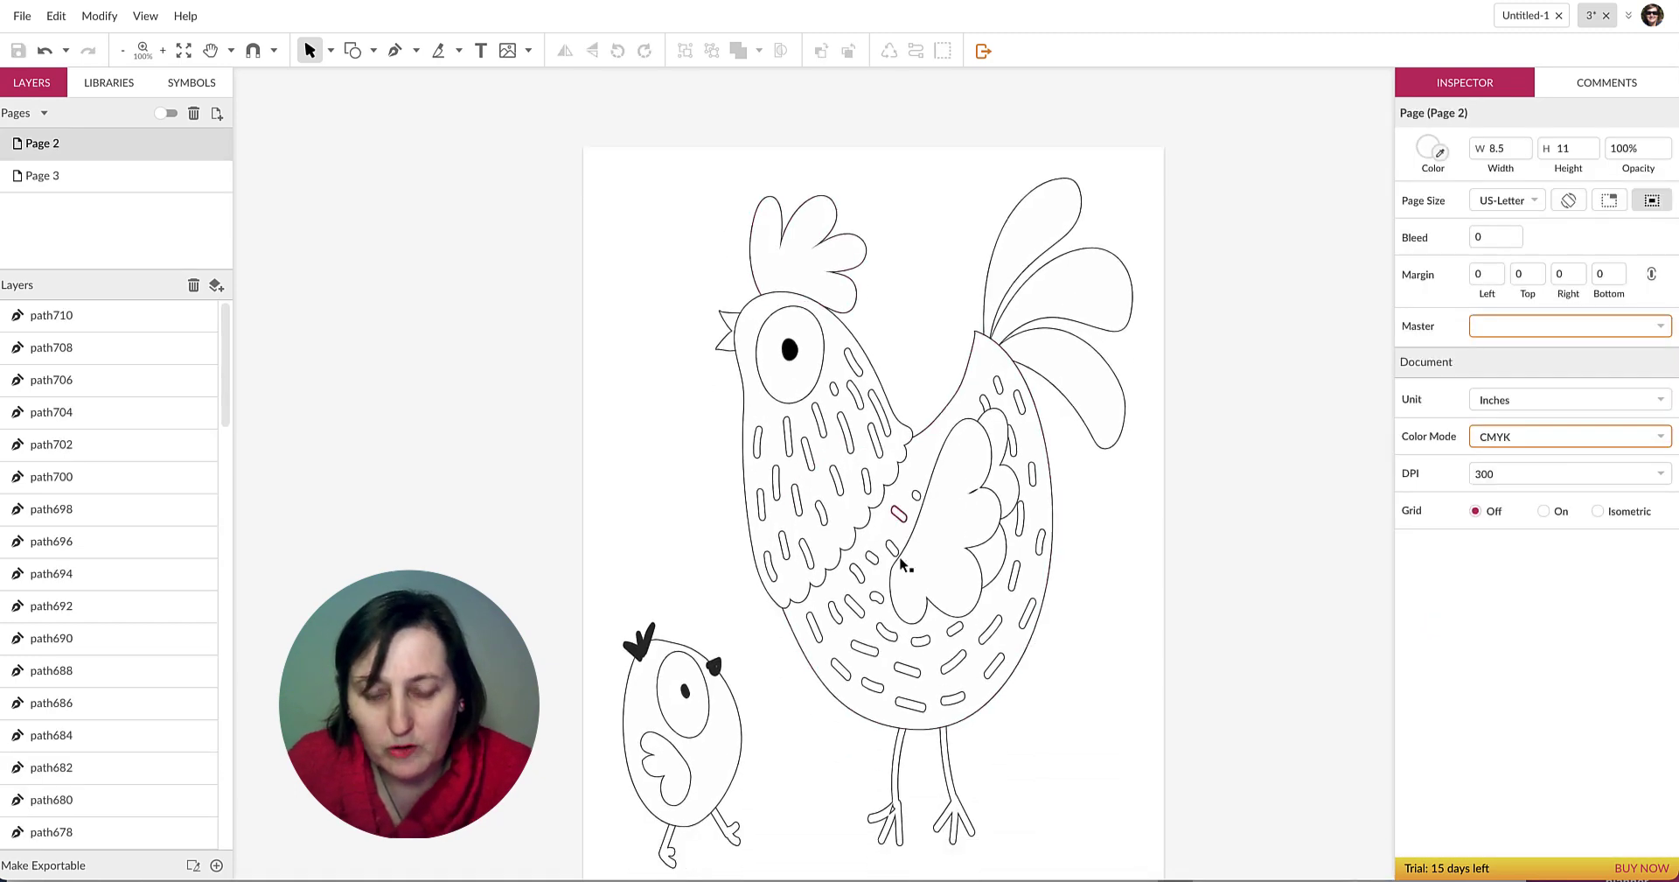
scroll(1104, 525, up, 3)
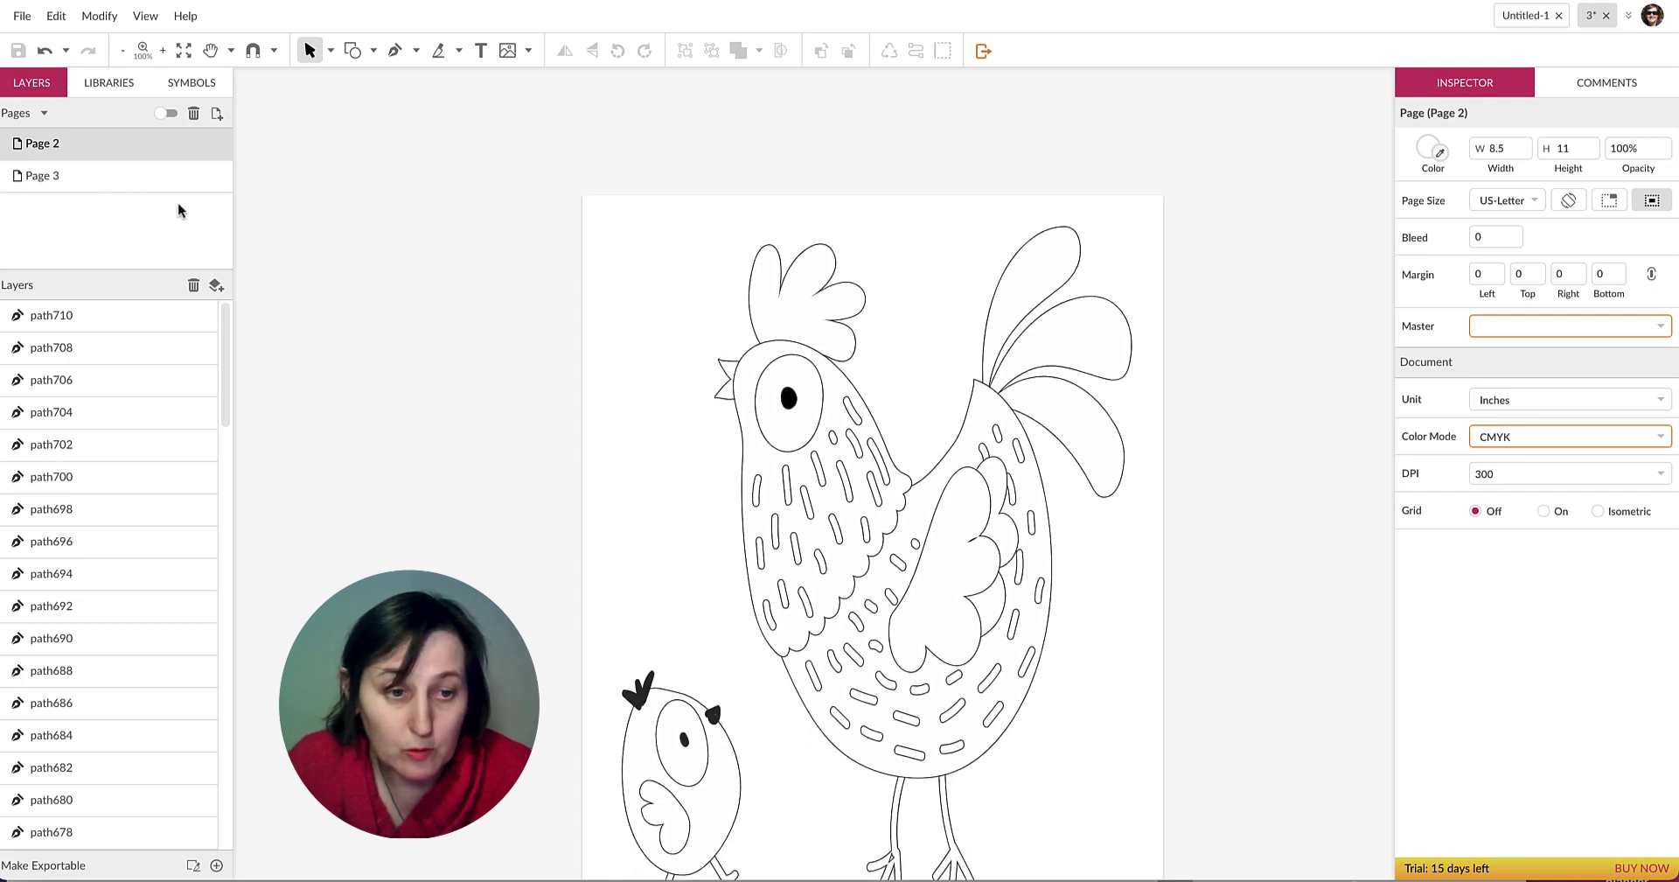
Start exporting Page 2 in JPEG format at a size of 300dpi.
right_click(117, 146)
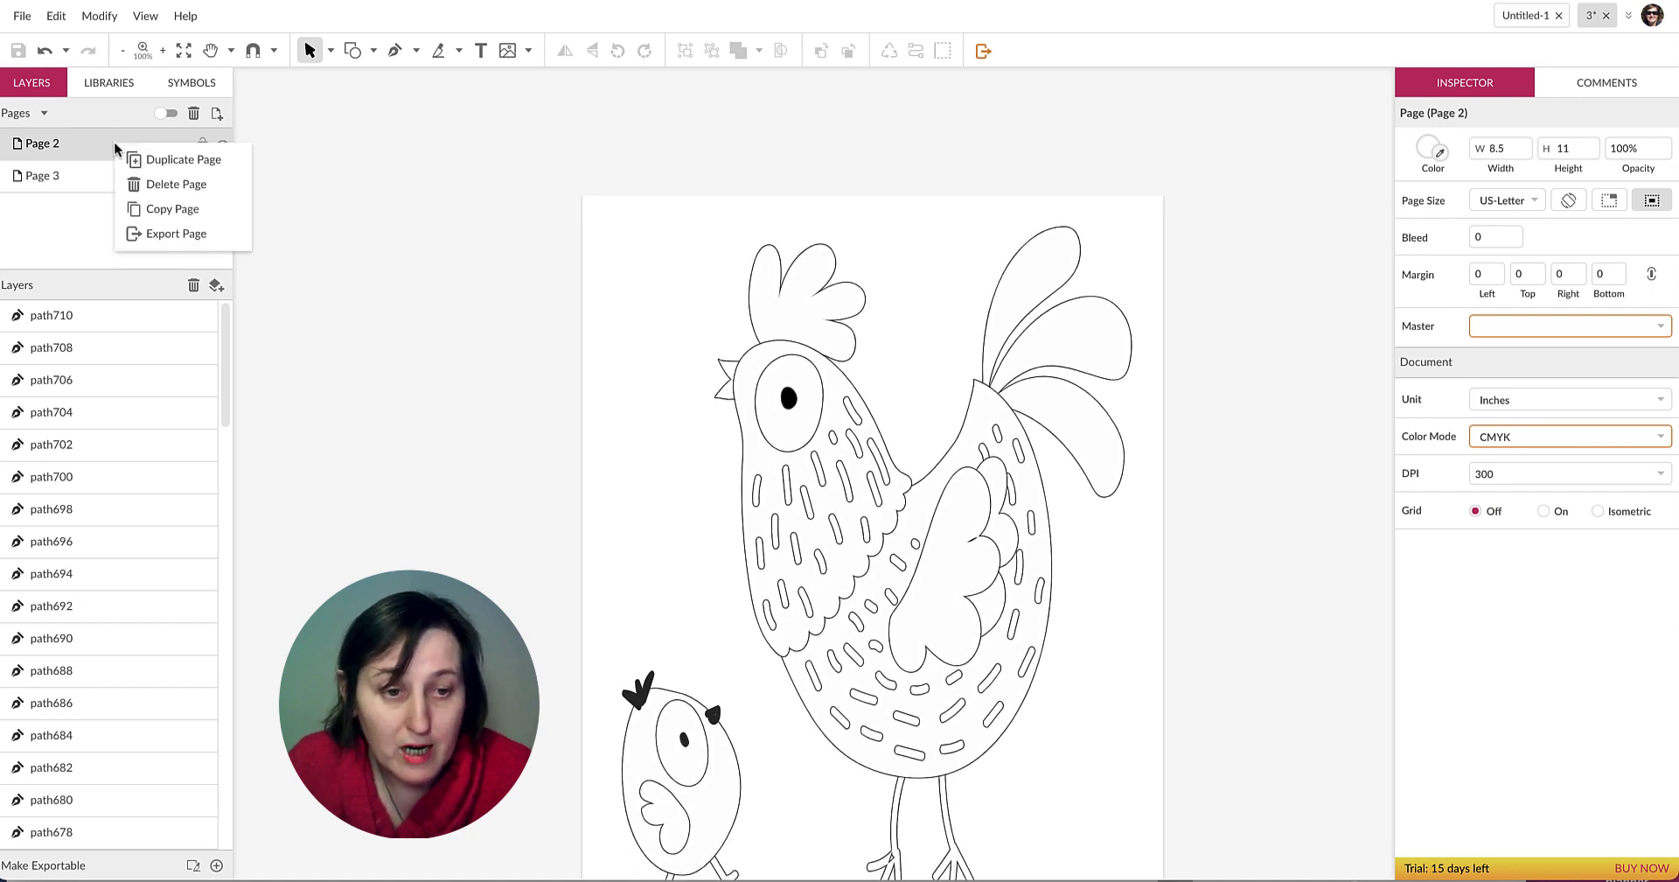
click(181, 234)
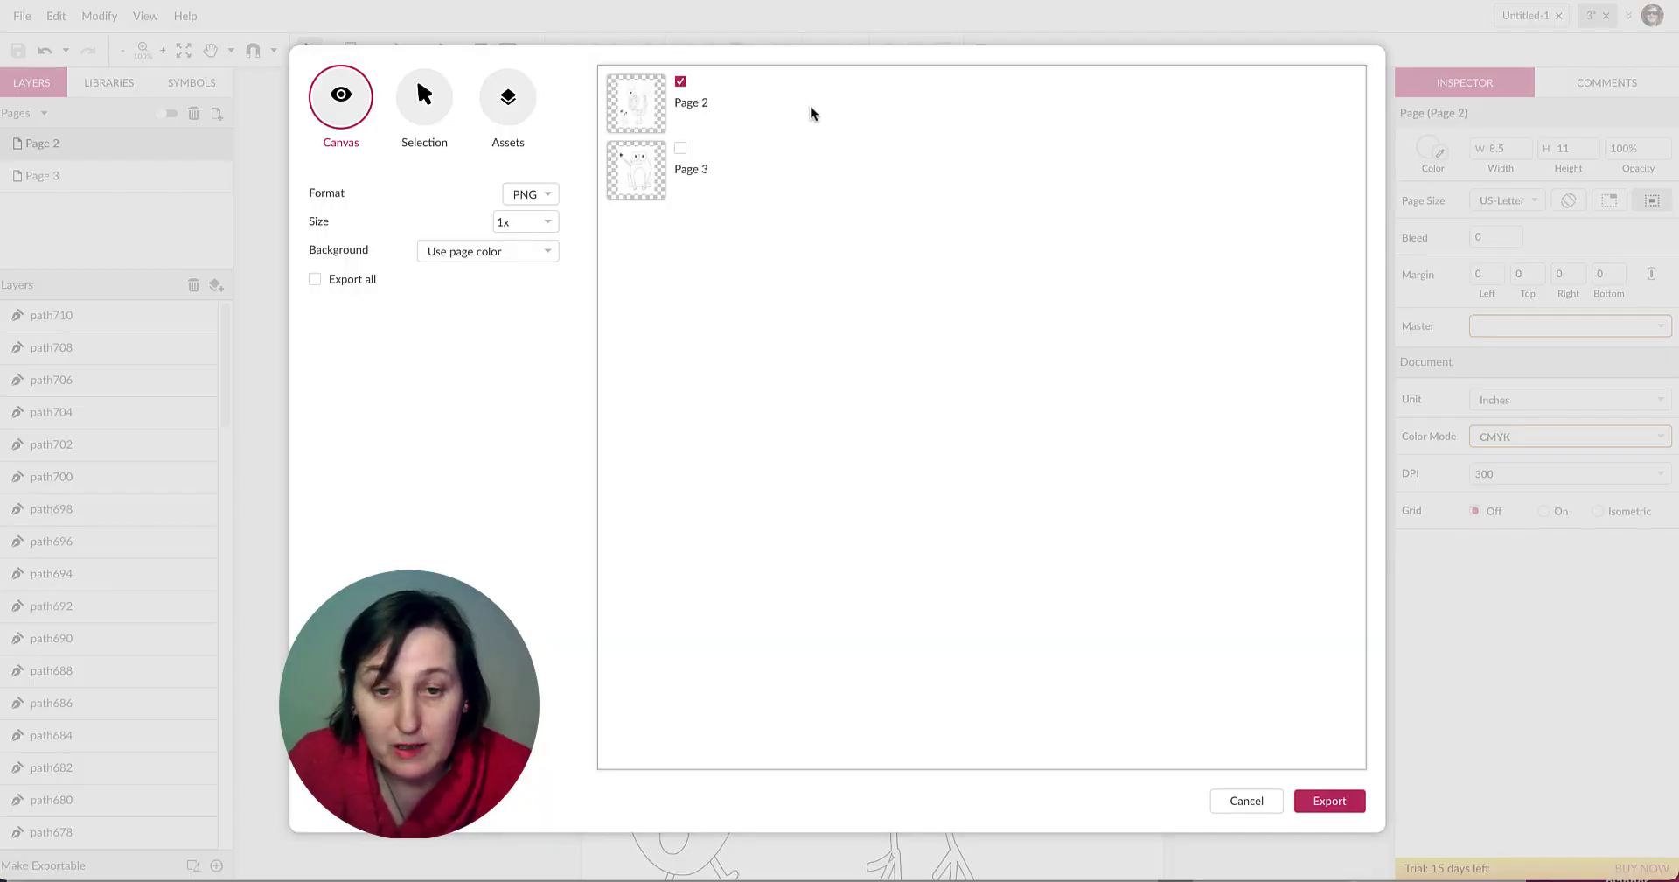
click(681, 149)
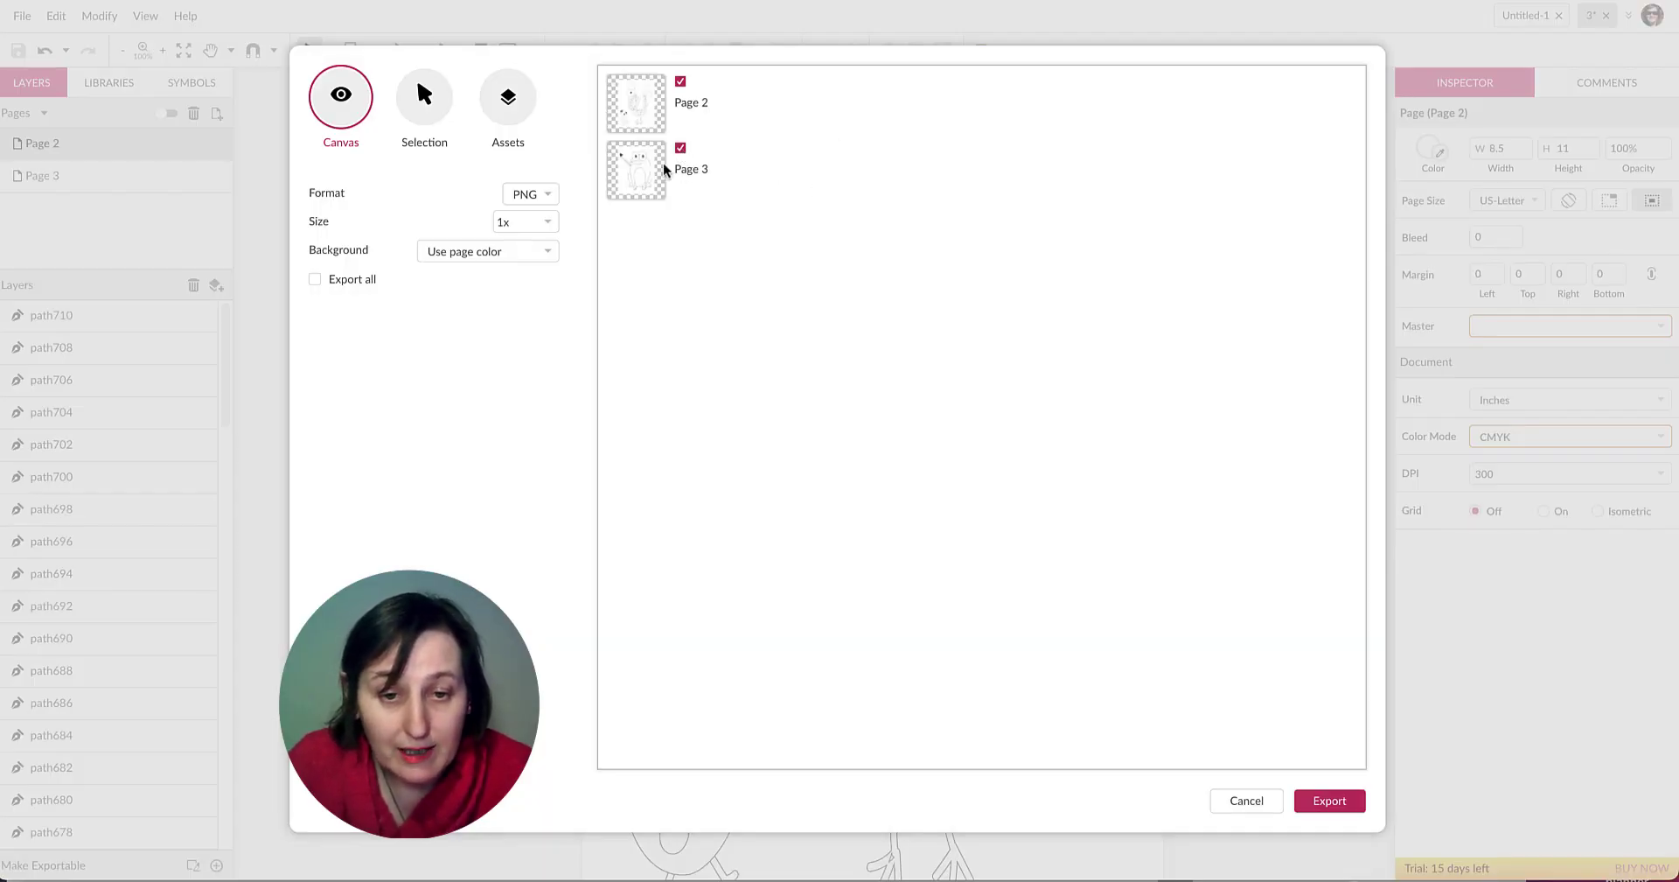
click(546, 195)
click(542, 213)
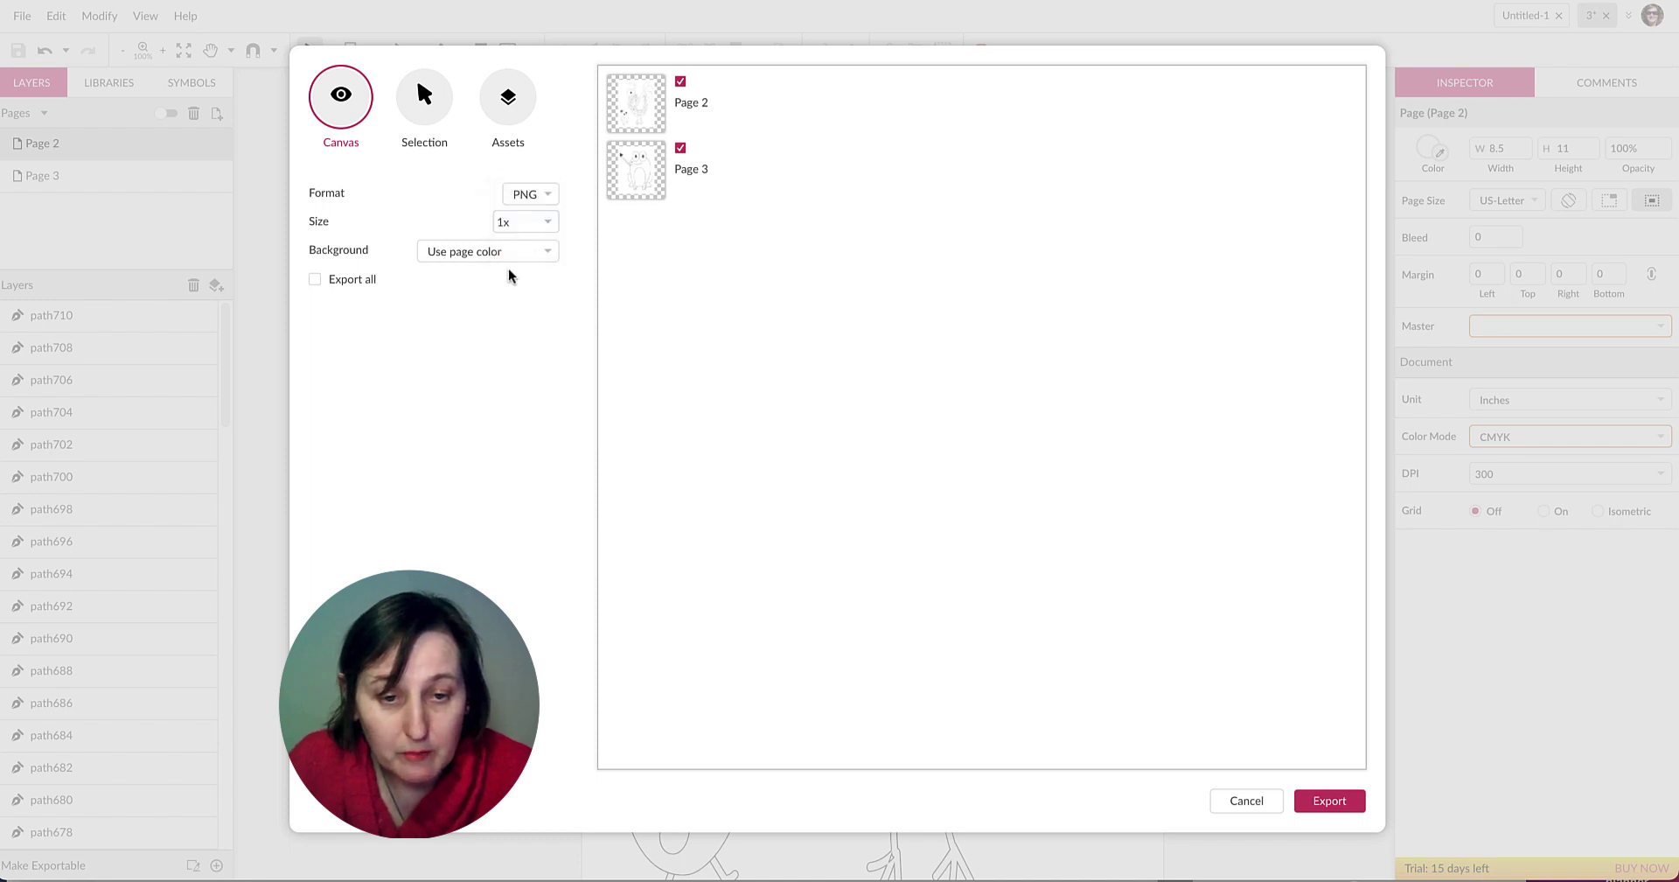
click(550, 222)
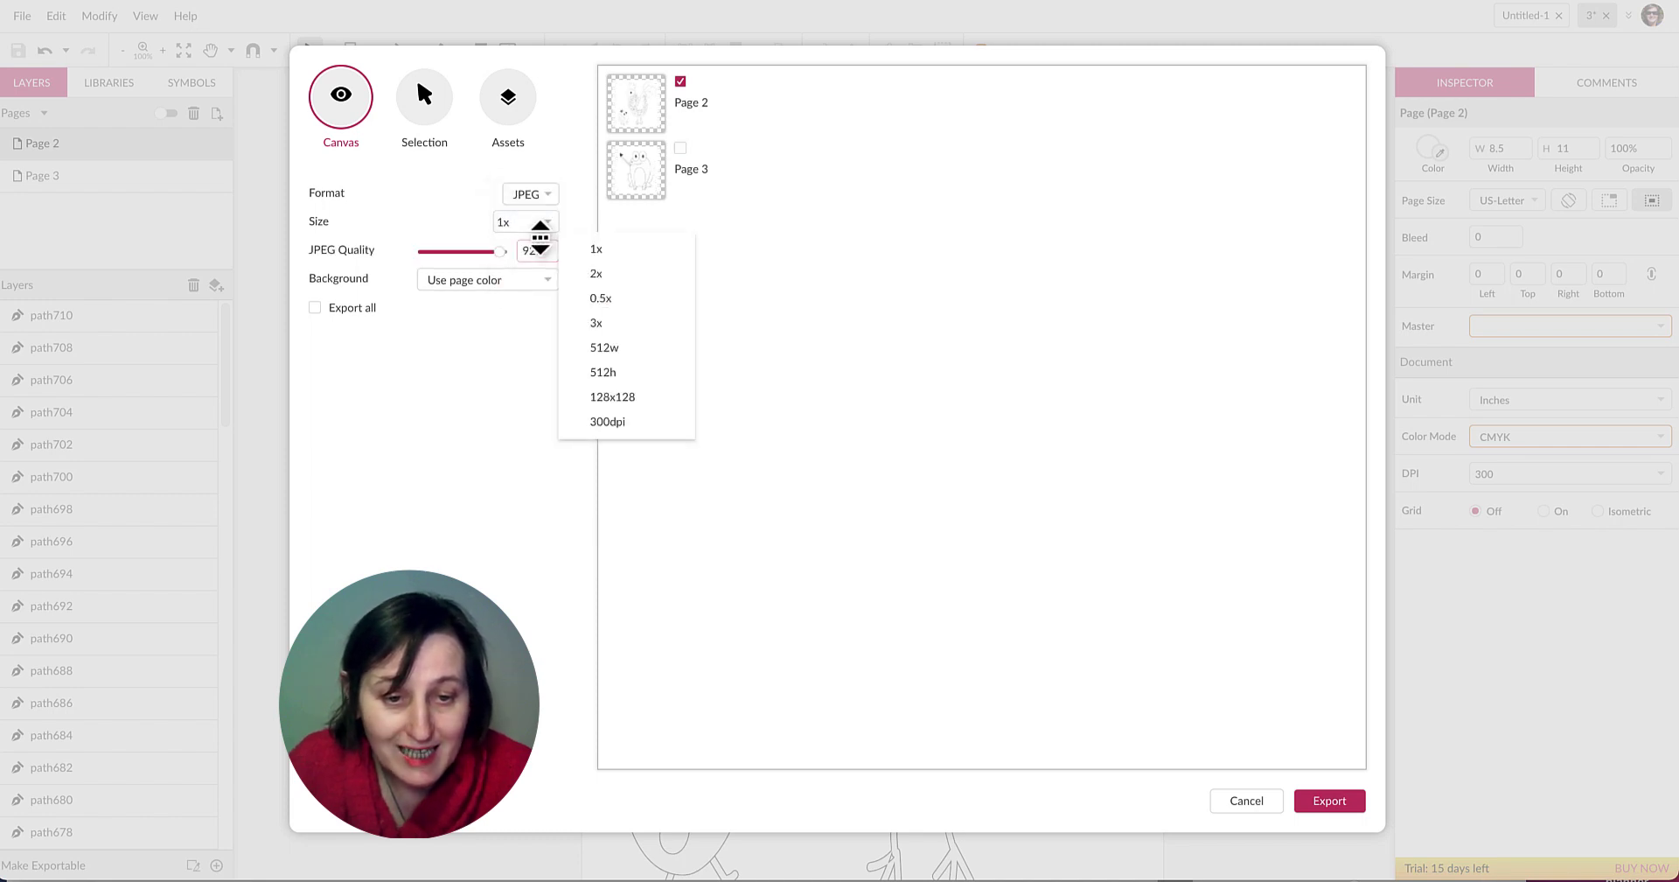
click(609, 419)
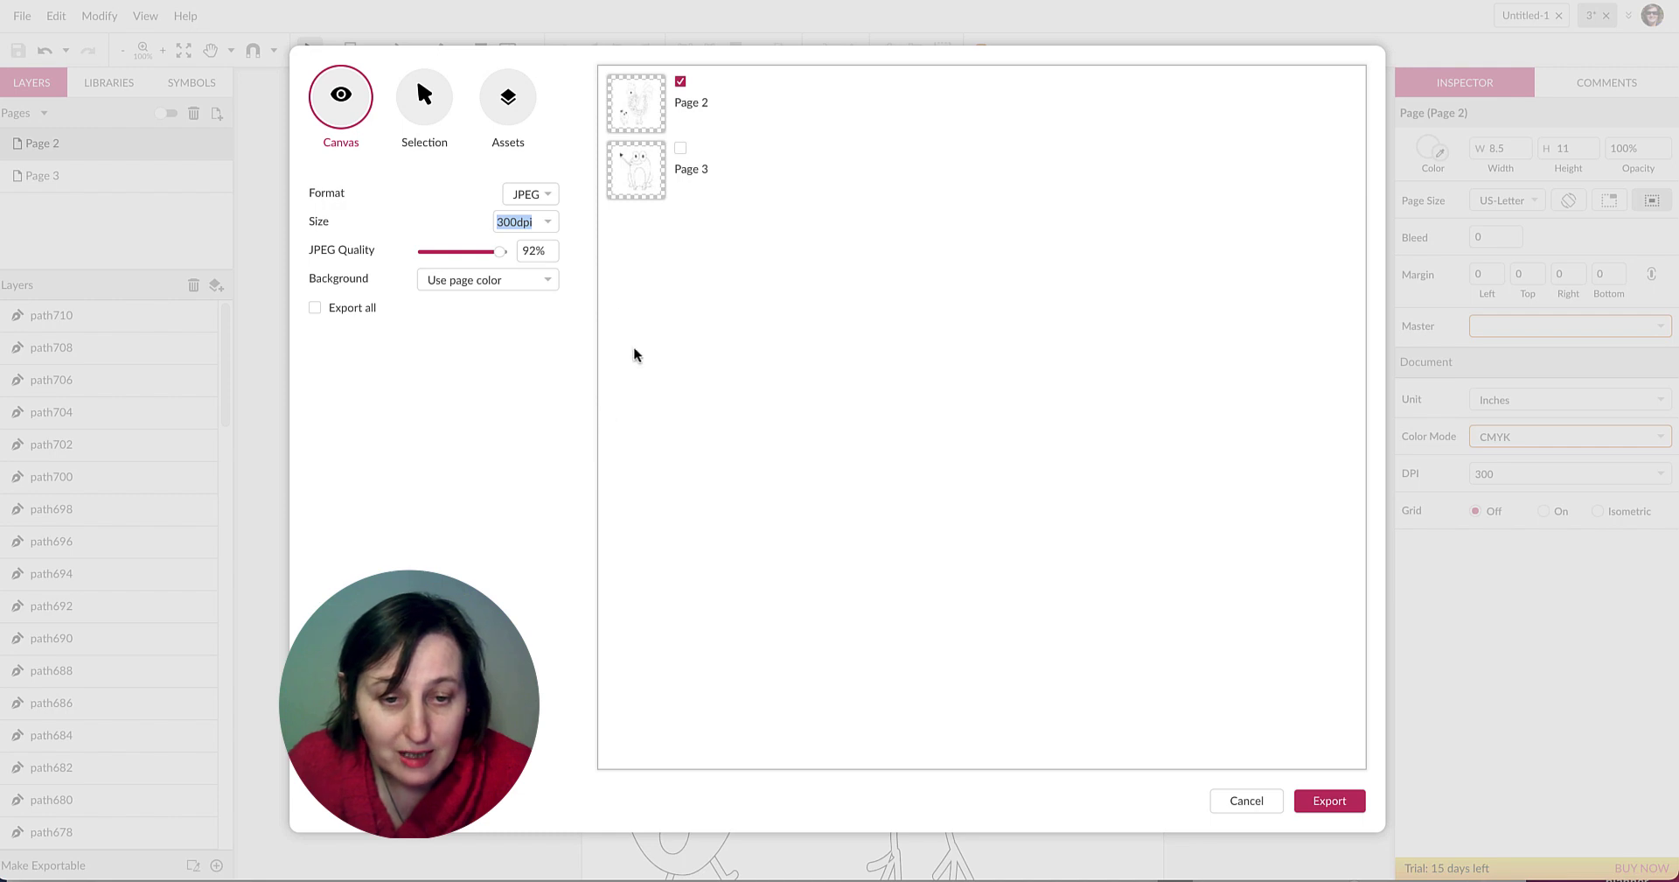
Include Page 3 in the export, turn on Export all and set the JPEG quality to 100%, keeping the page color background.
click(681, 150)
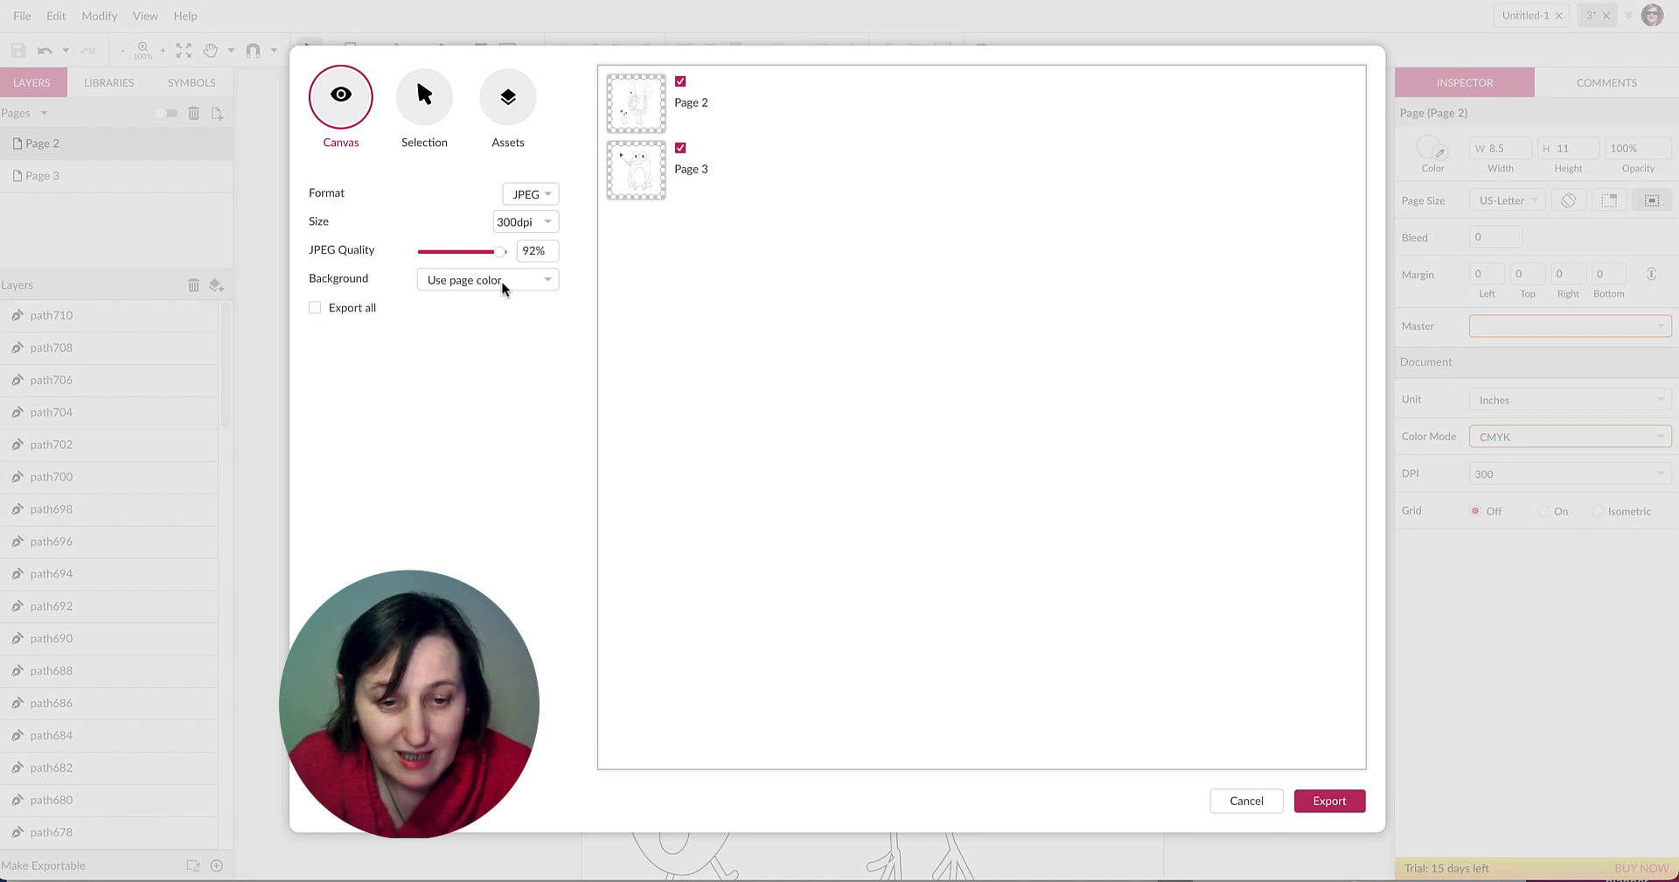
click(315, 308)
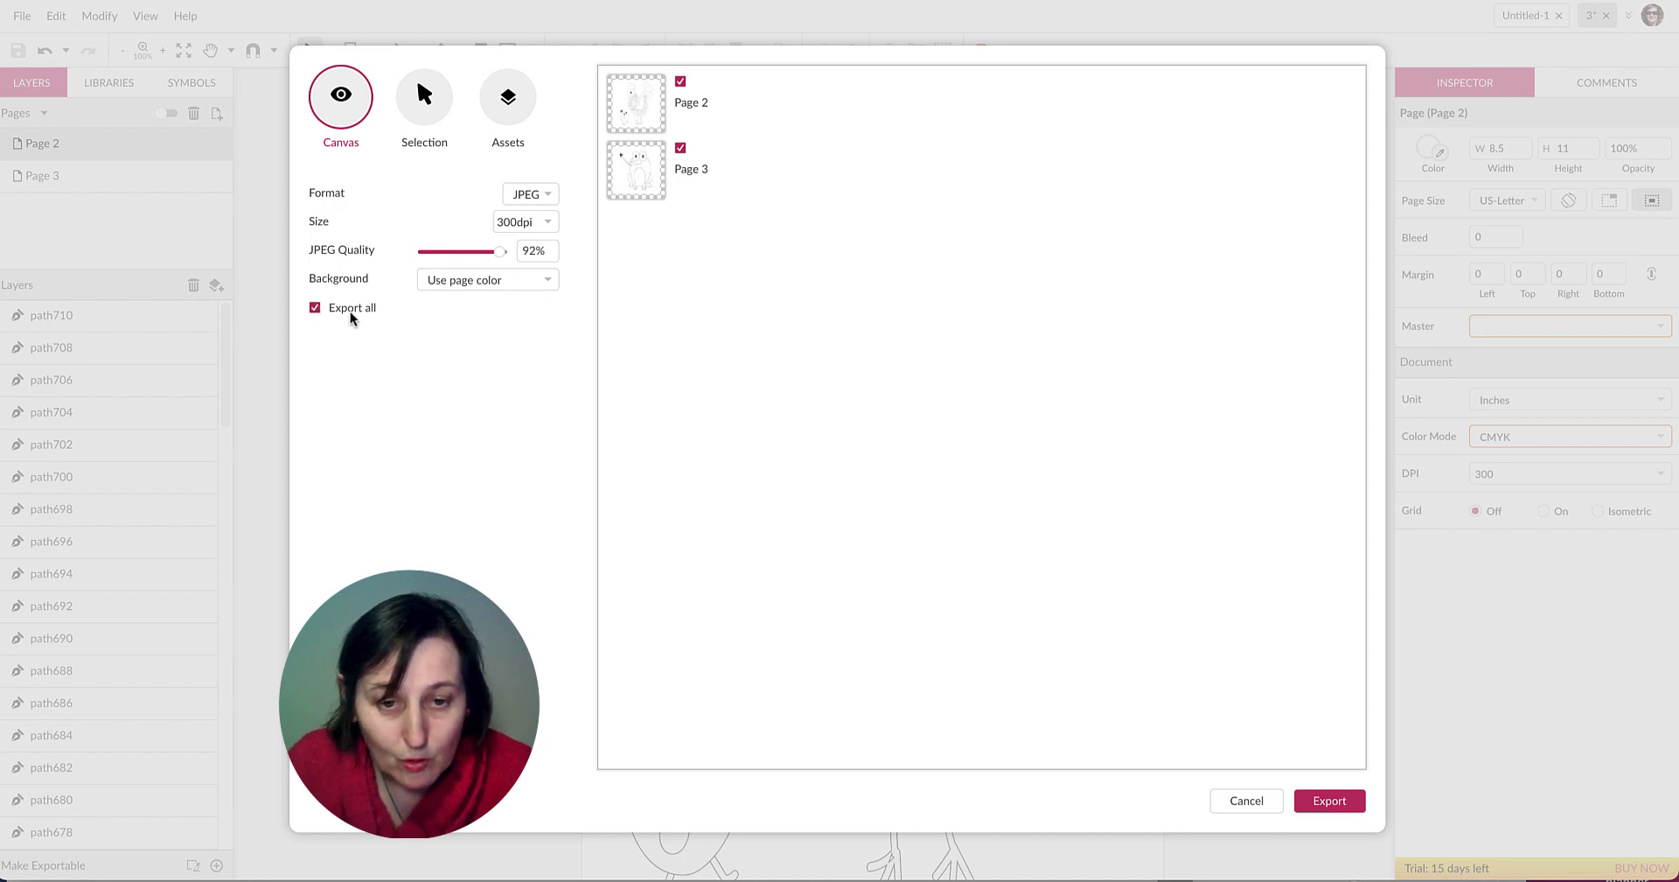
click(544, 281)
click(518, 279)
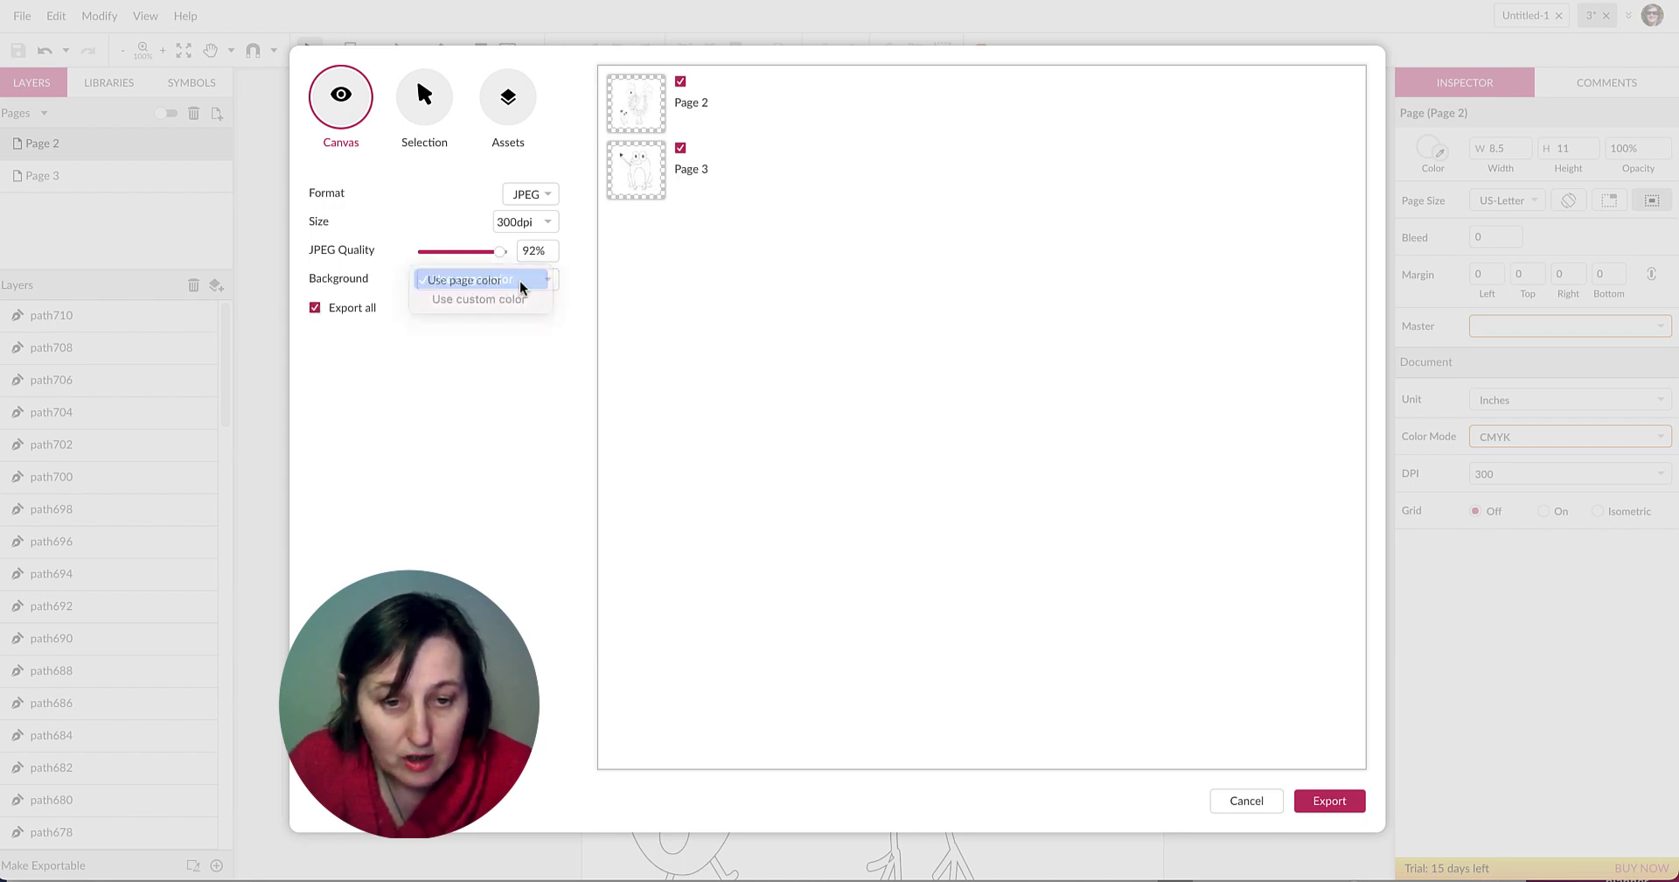
drag(502, 253, 544, 252)
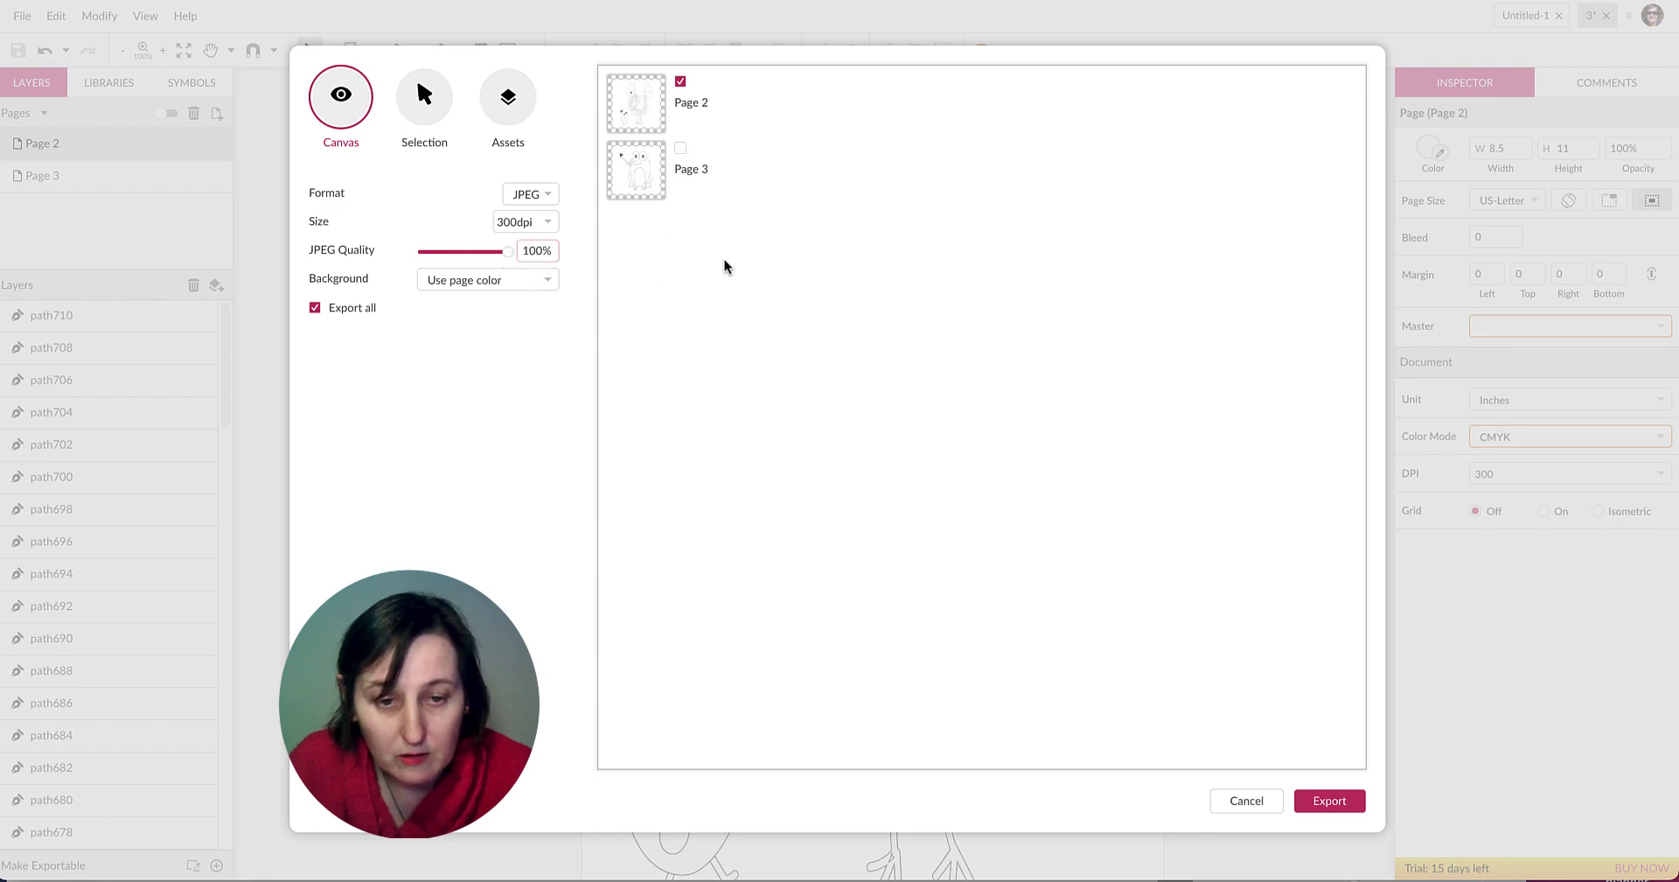
click(681, 158)
click(681, 149)
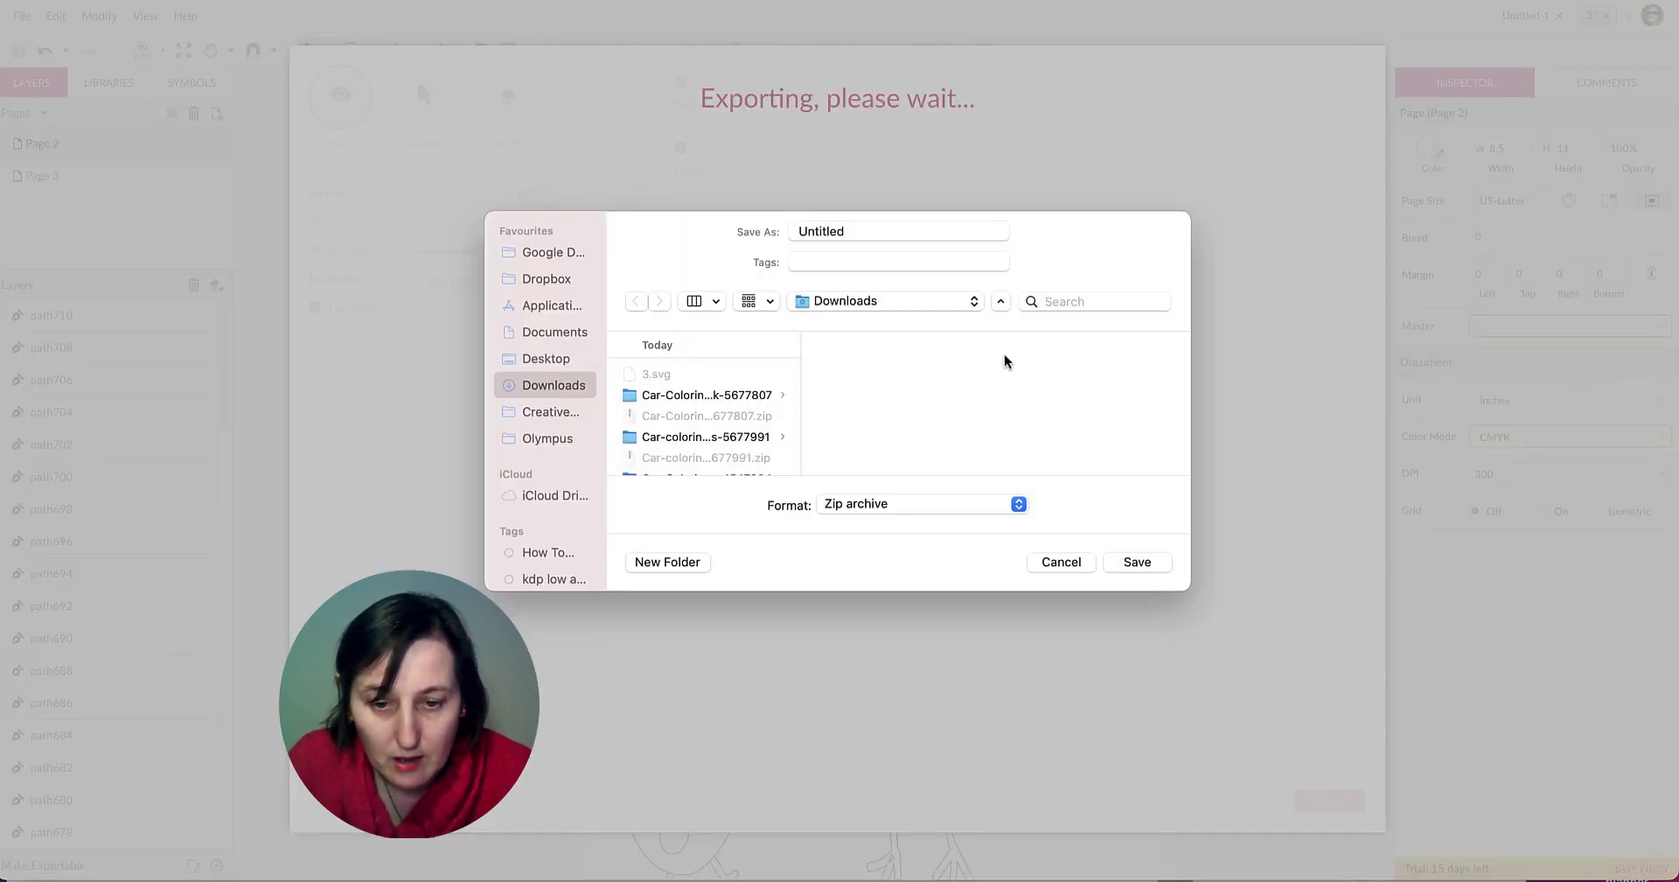
Save the exported pages to the Desktop as a zip archive named booktest.
click(835, 232)
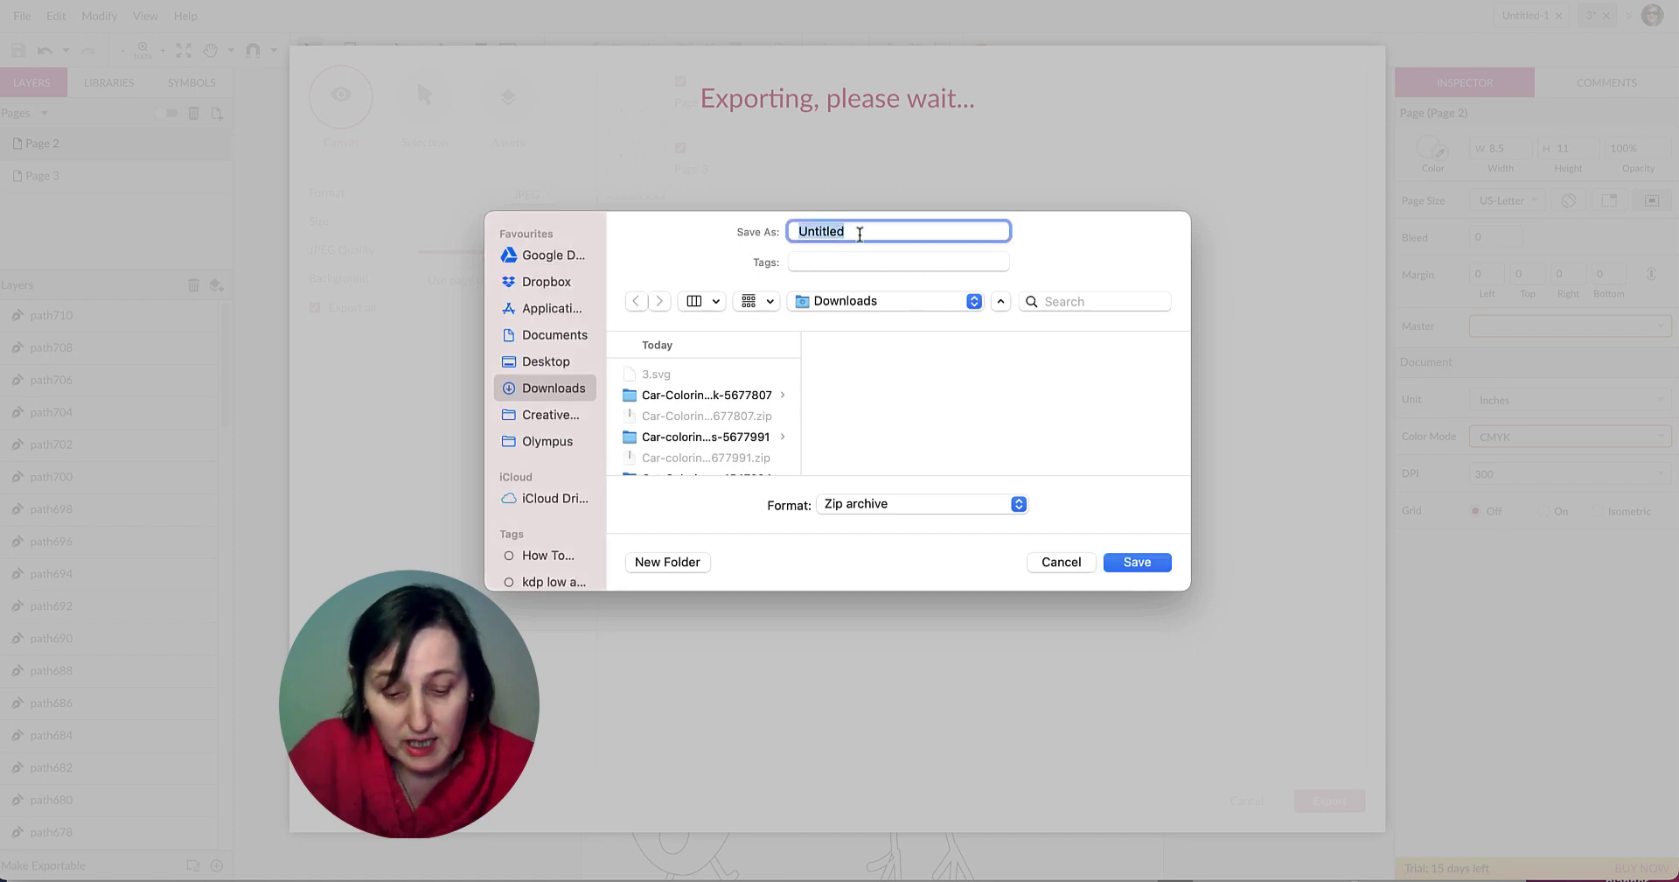
text(booktest)
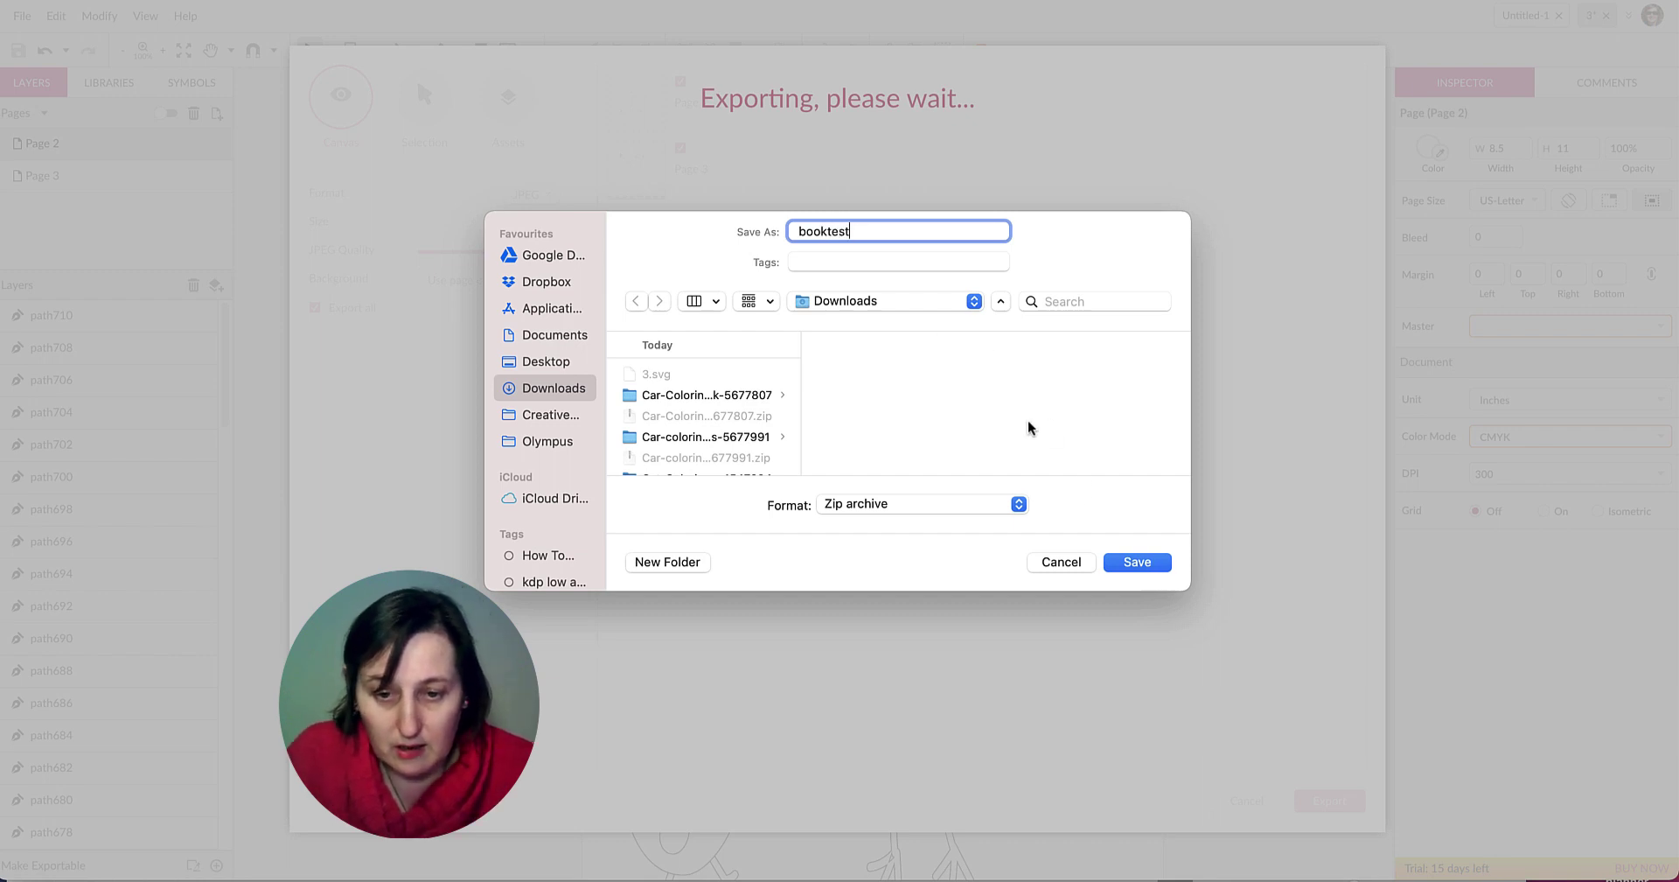
click(975, 304)
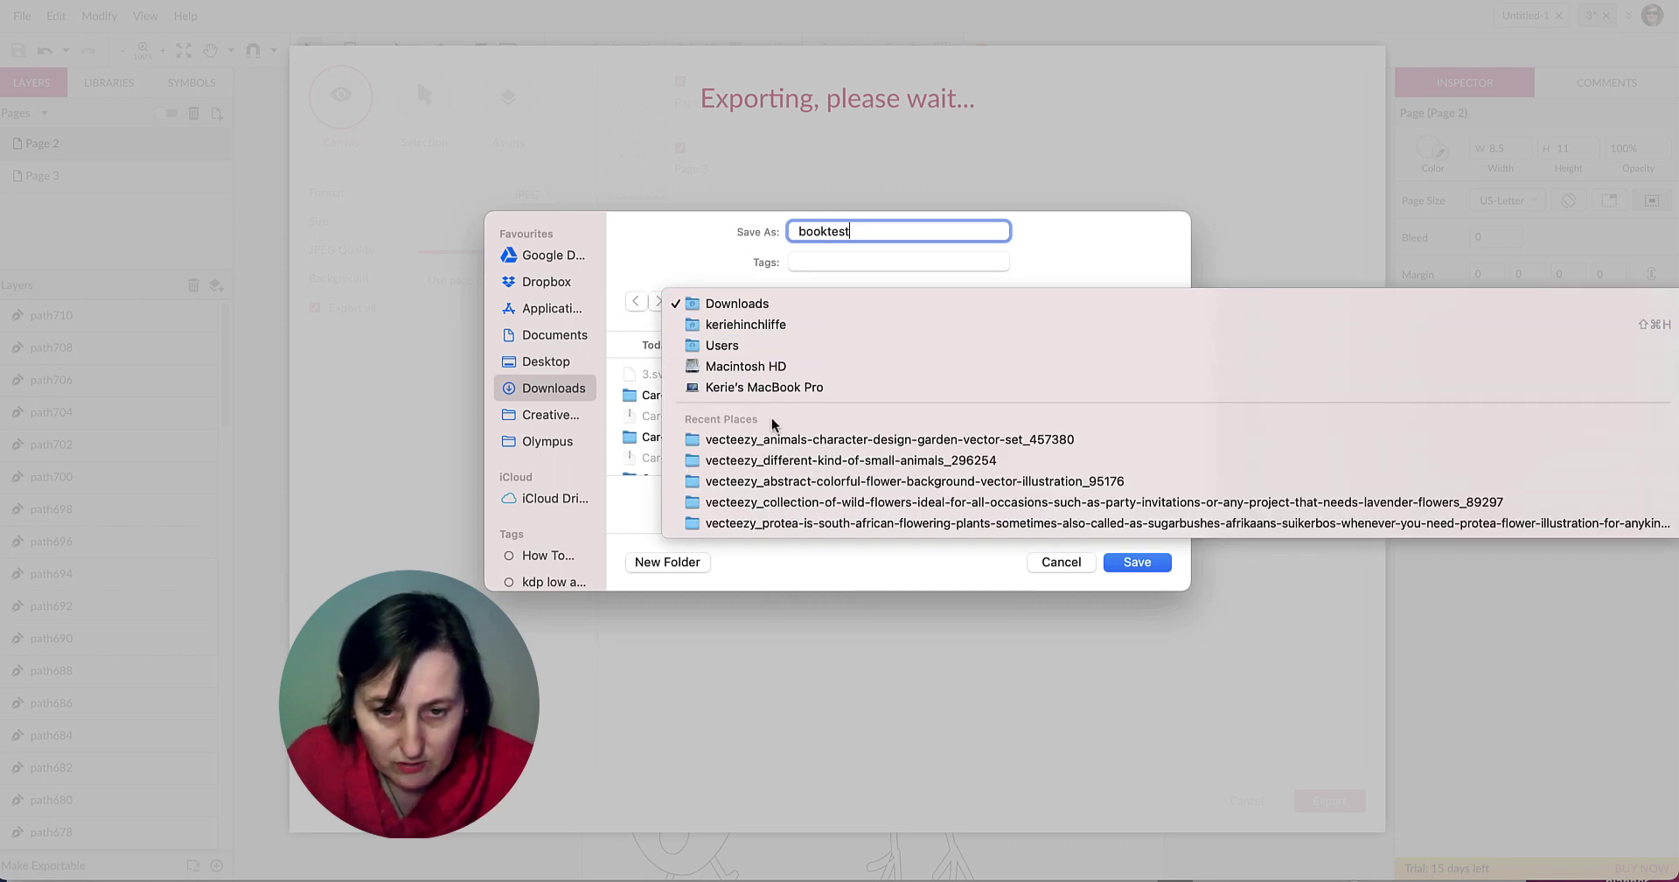
click(783, 305)
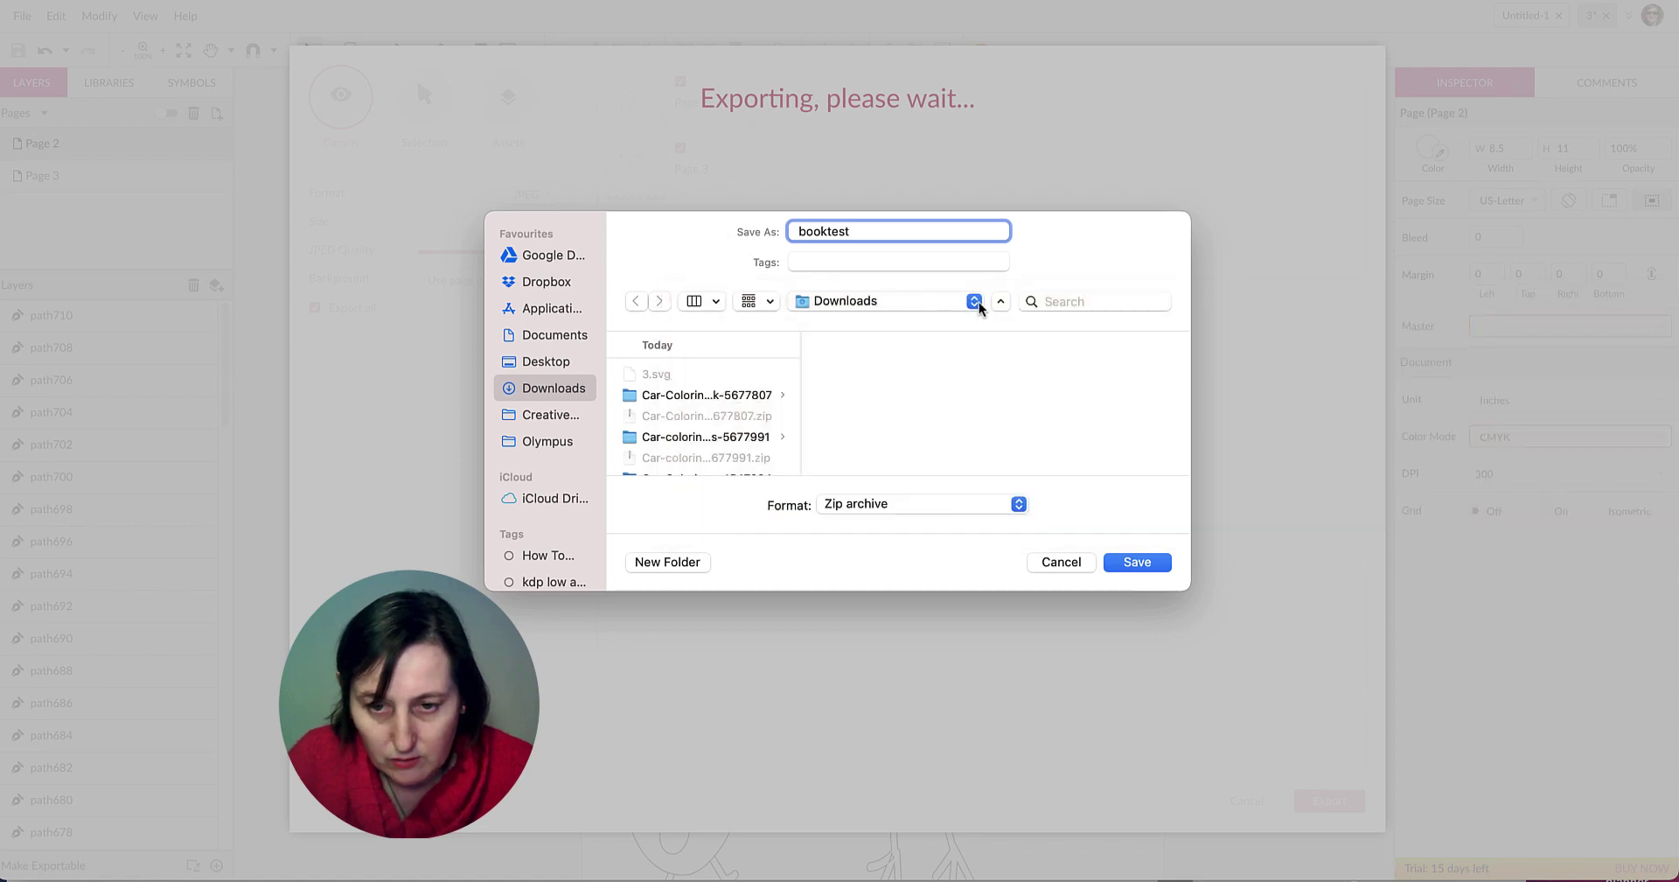
click(542, 366)
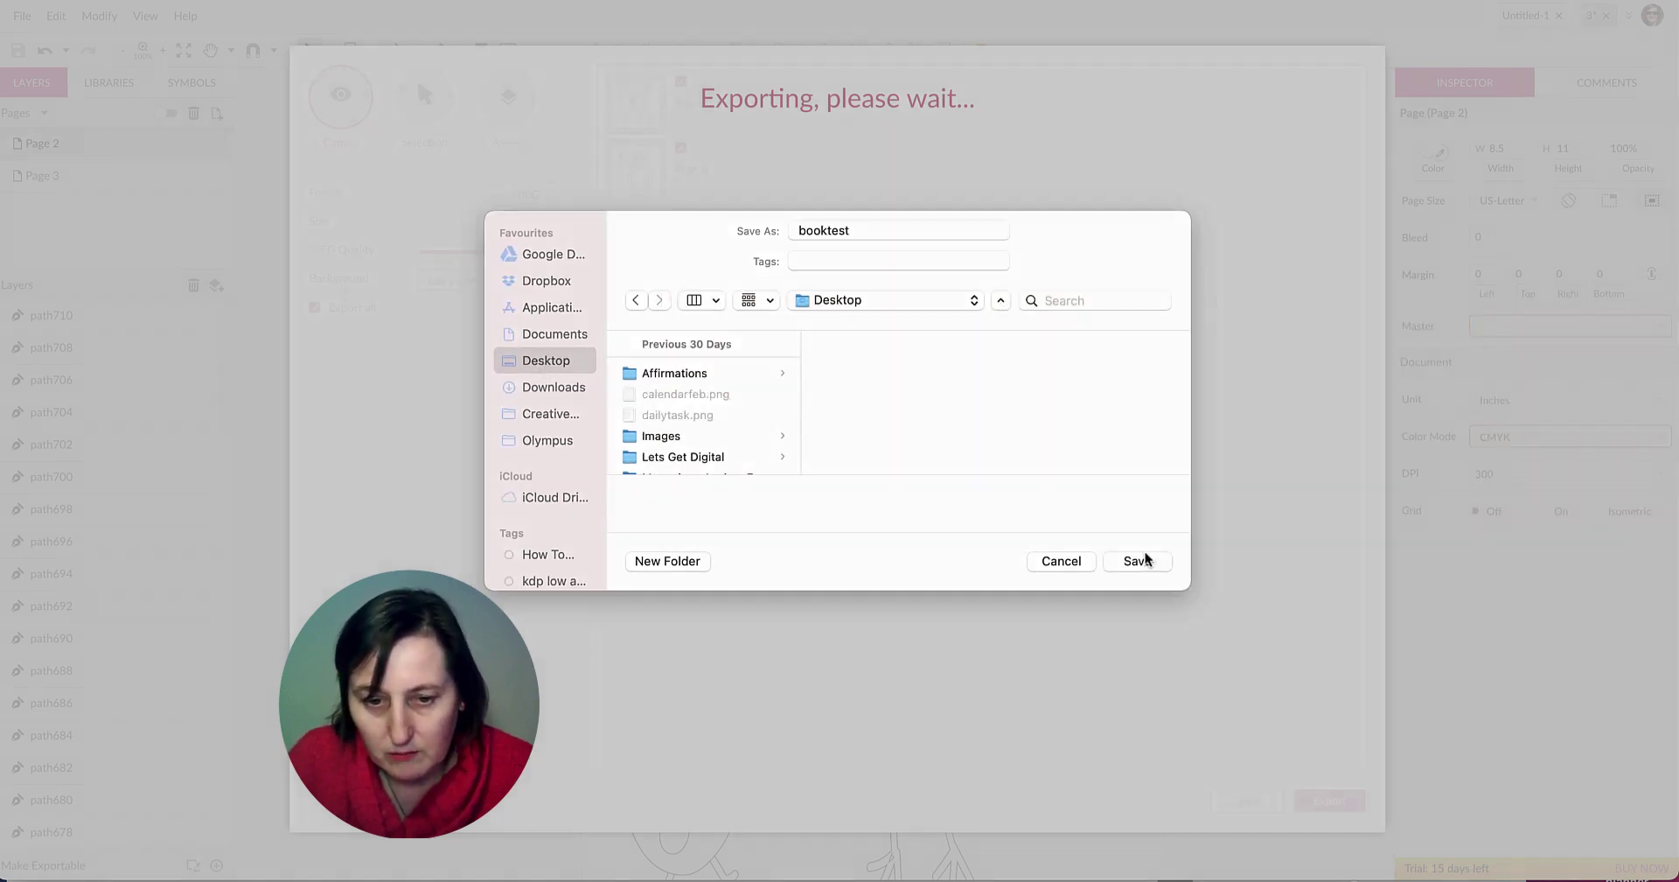
click(1137, 561)
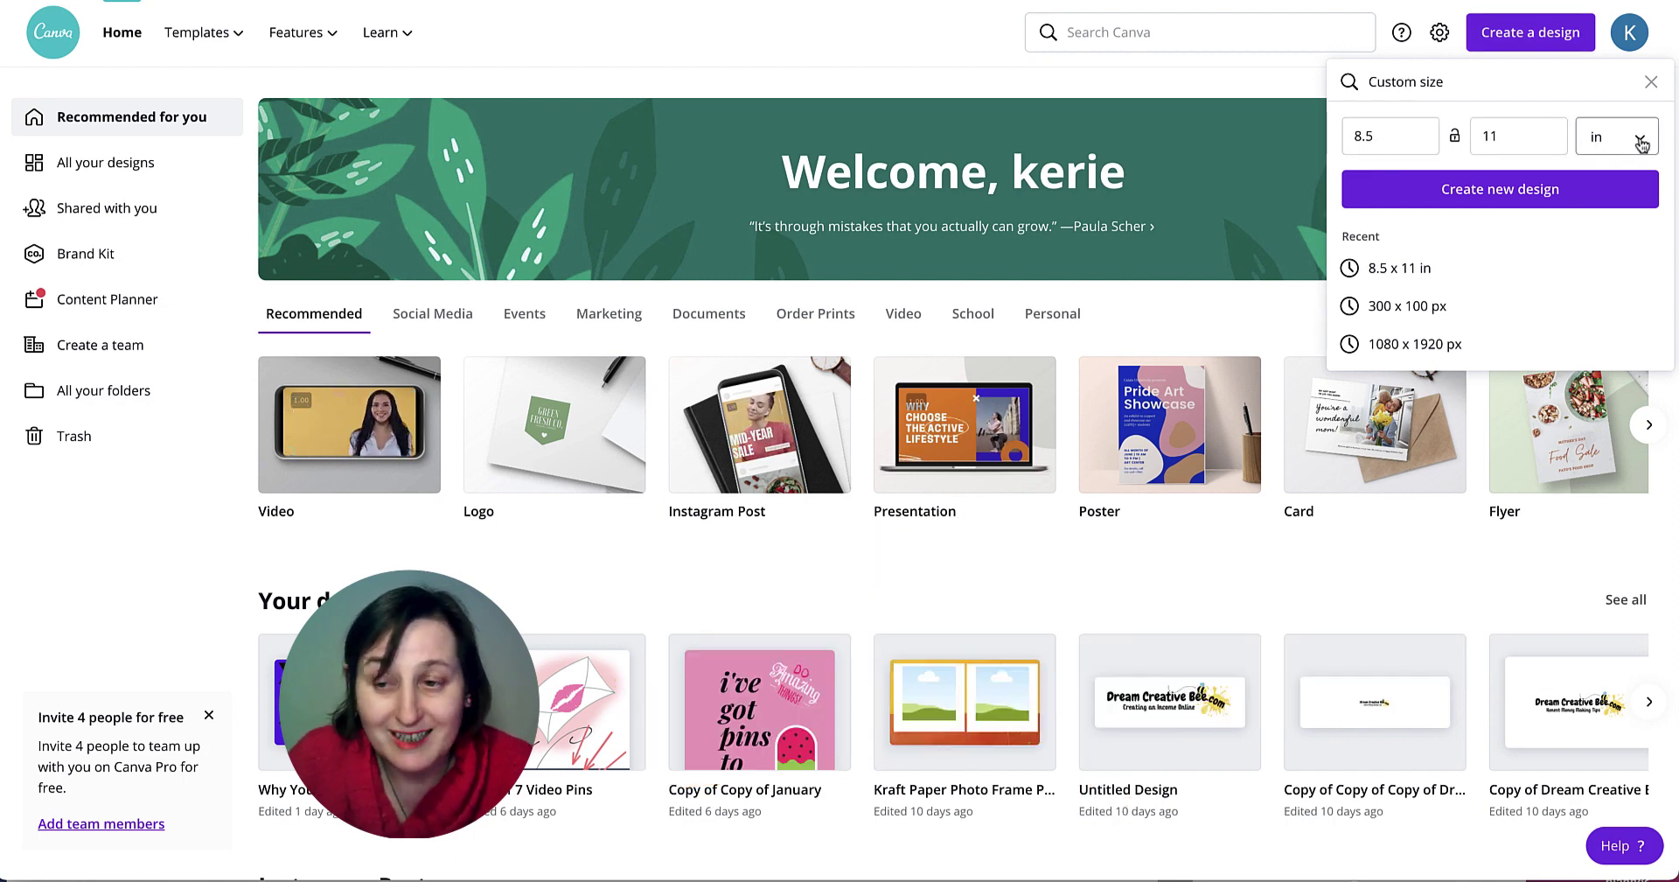
Create a blank 8.5 × 11 in design in Canva and extract booktest.zip on the Desktop.
click(1534, 192)
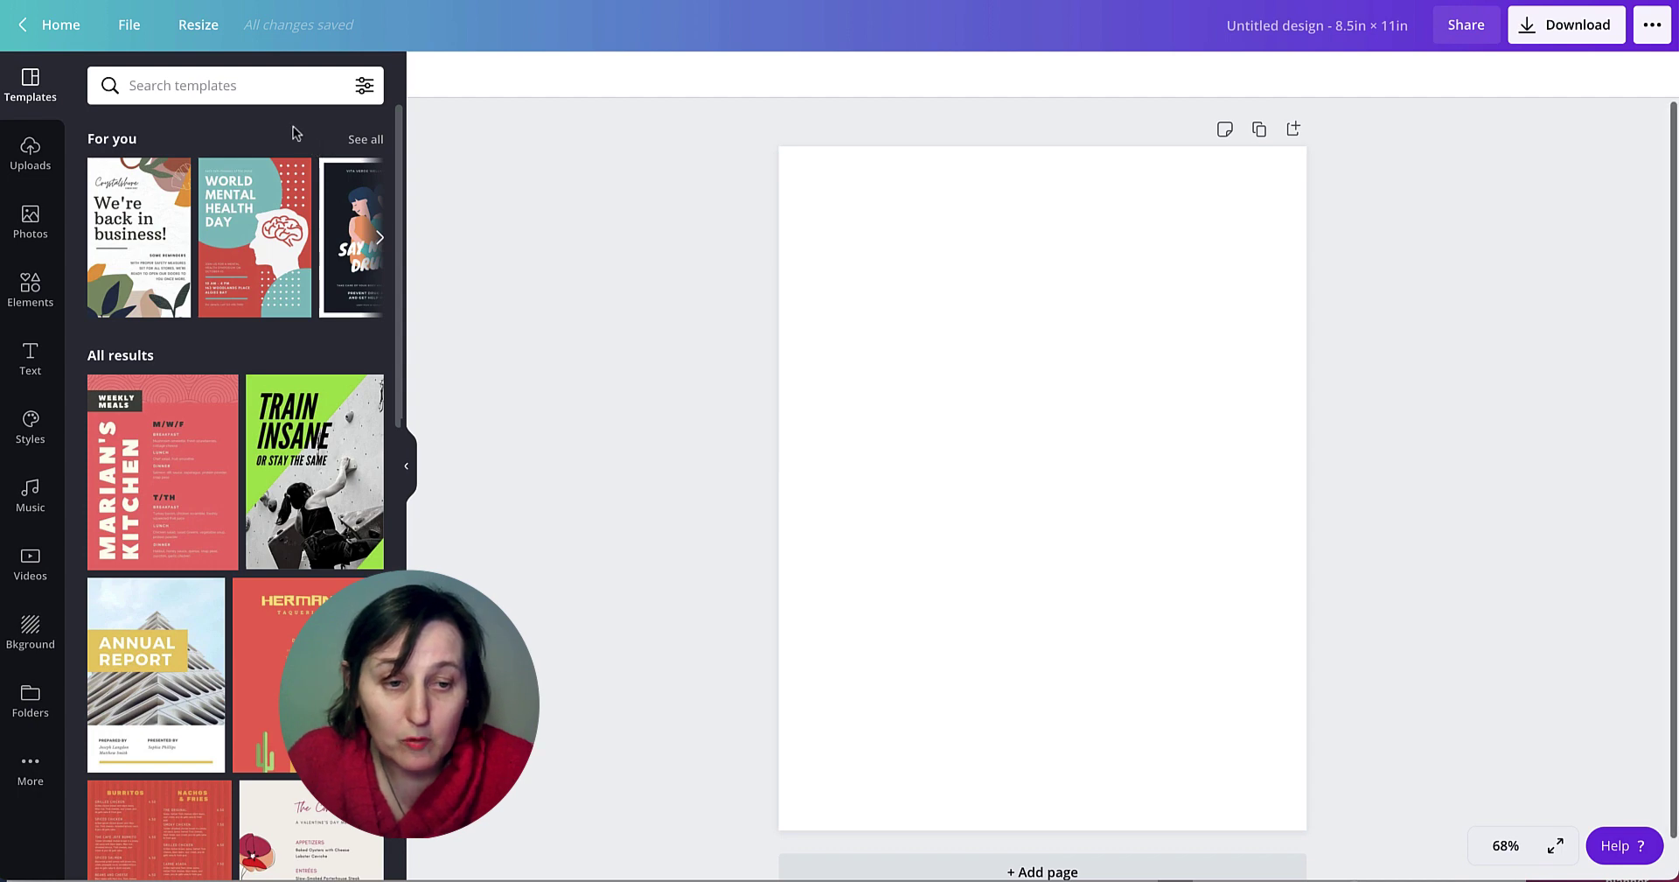
key(super+Tab)
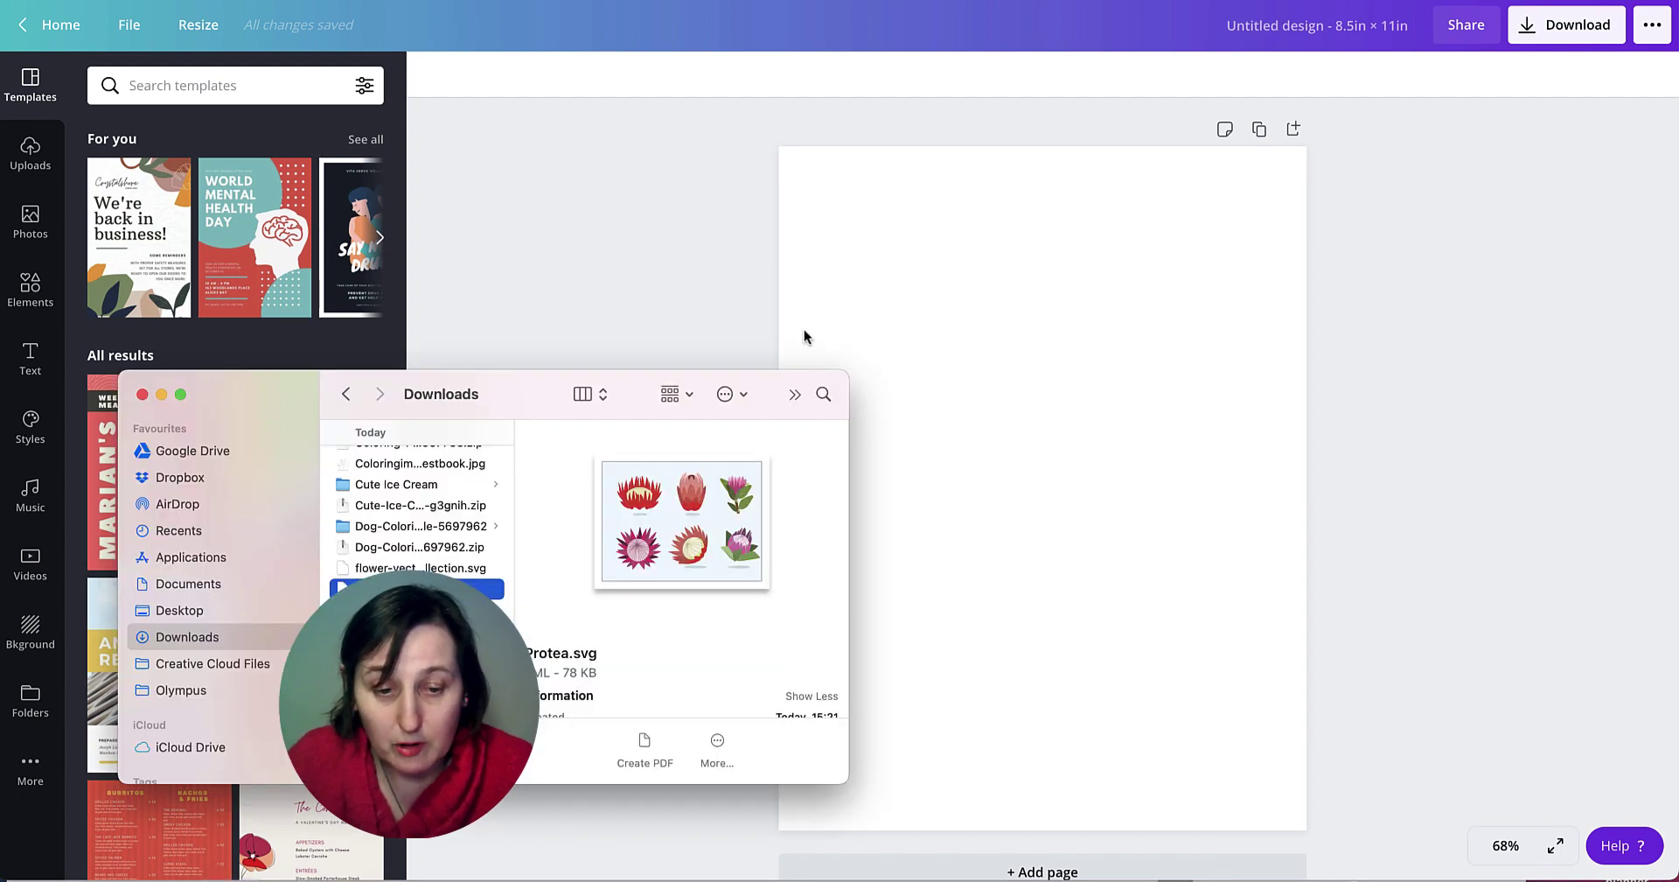
click(180, 610)
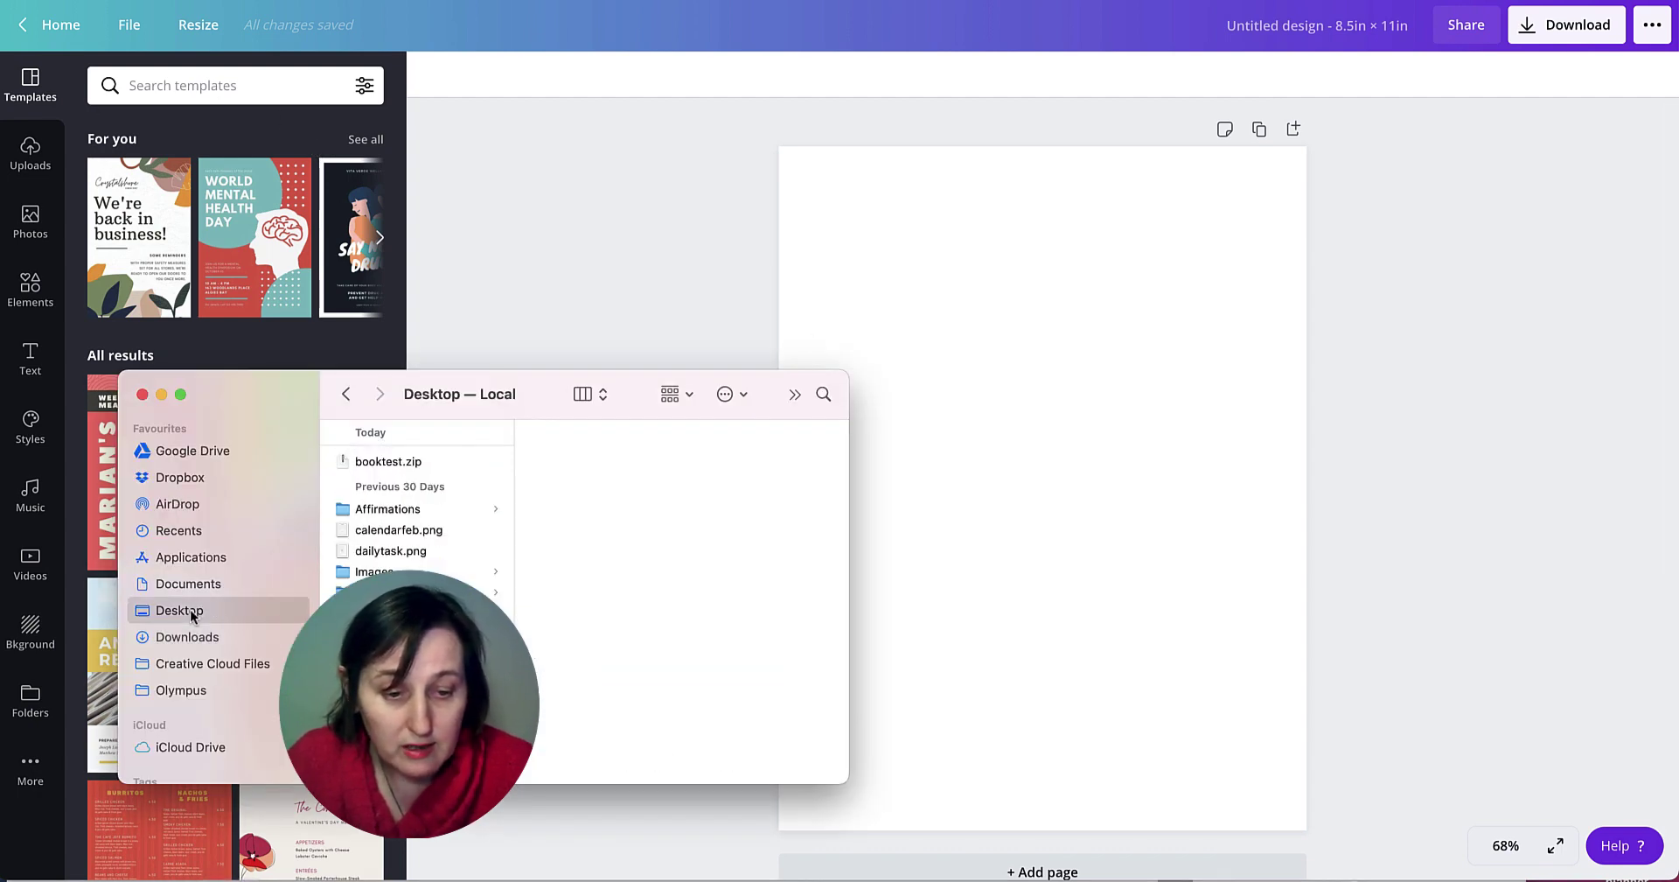
click(406, 462)
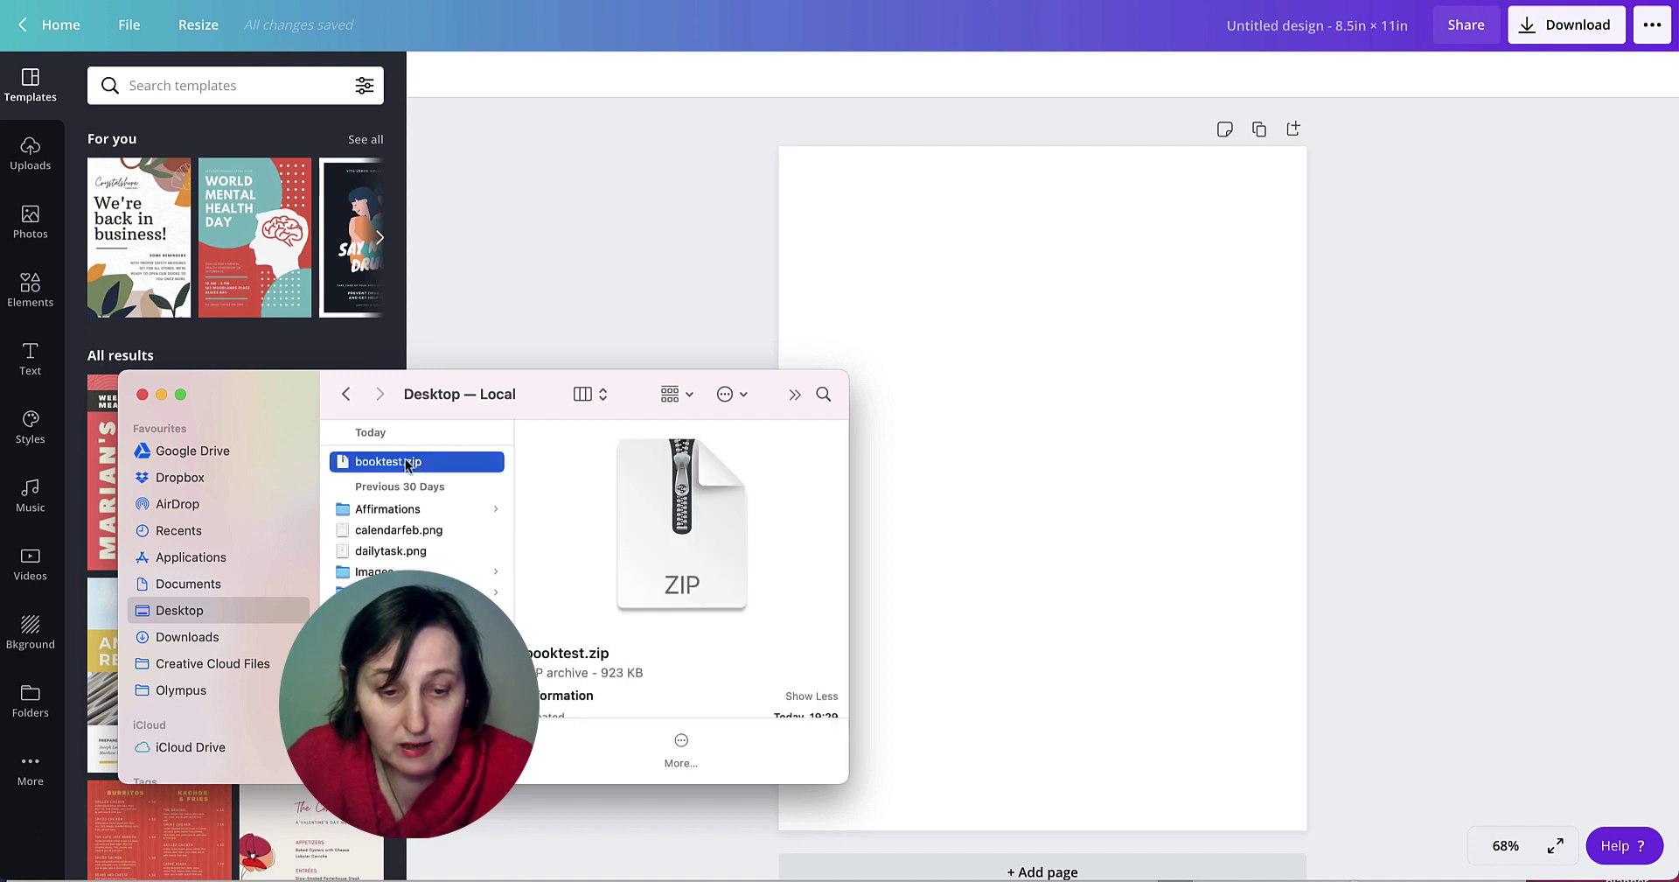
double_click(406, 462)
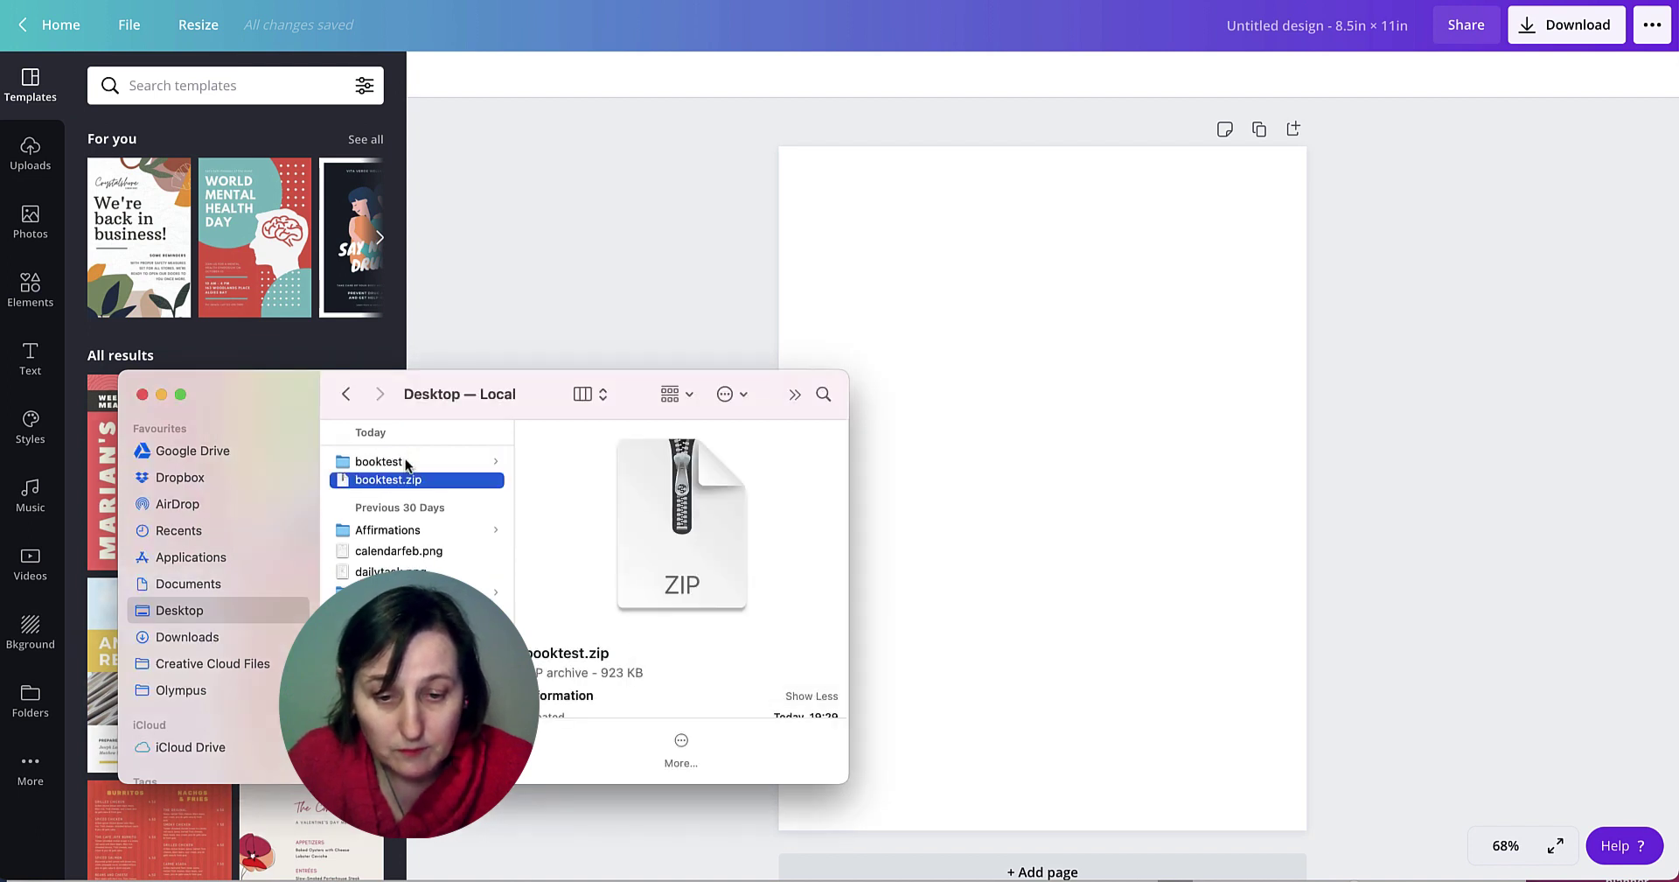
Upload Page 2.jpg and Page 3.jpg from the extracted booktest folder to the Canva uploads.
click(391, 469)
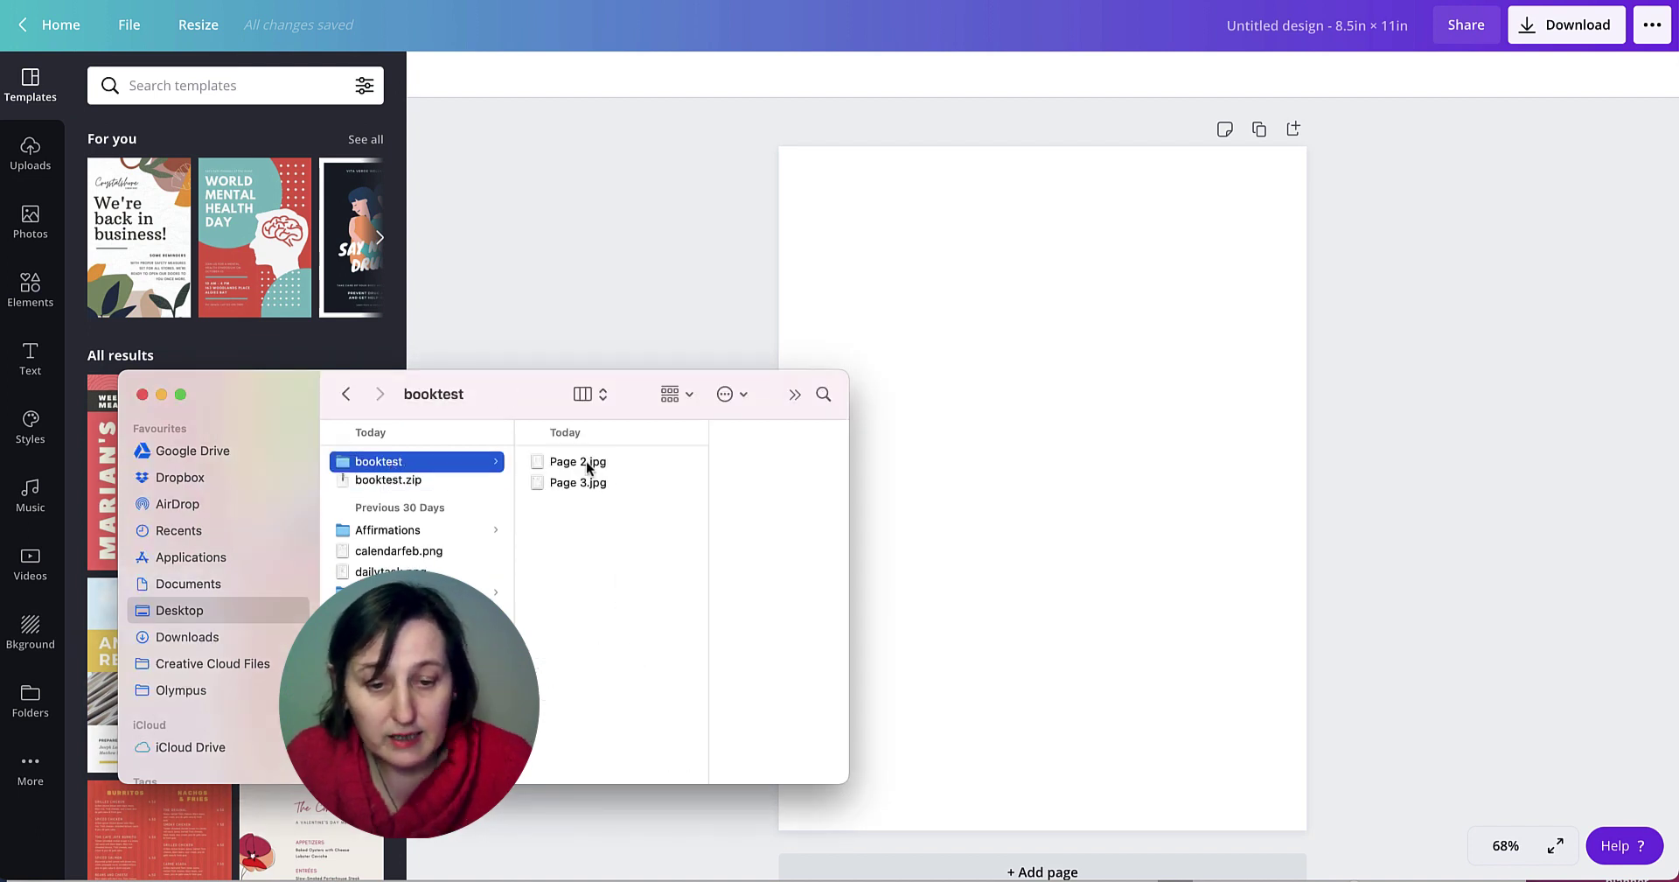
click(584, 464)
shift+click(518, 484)
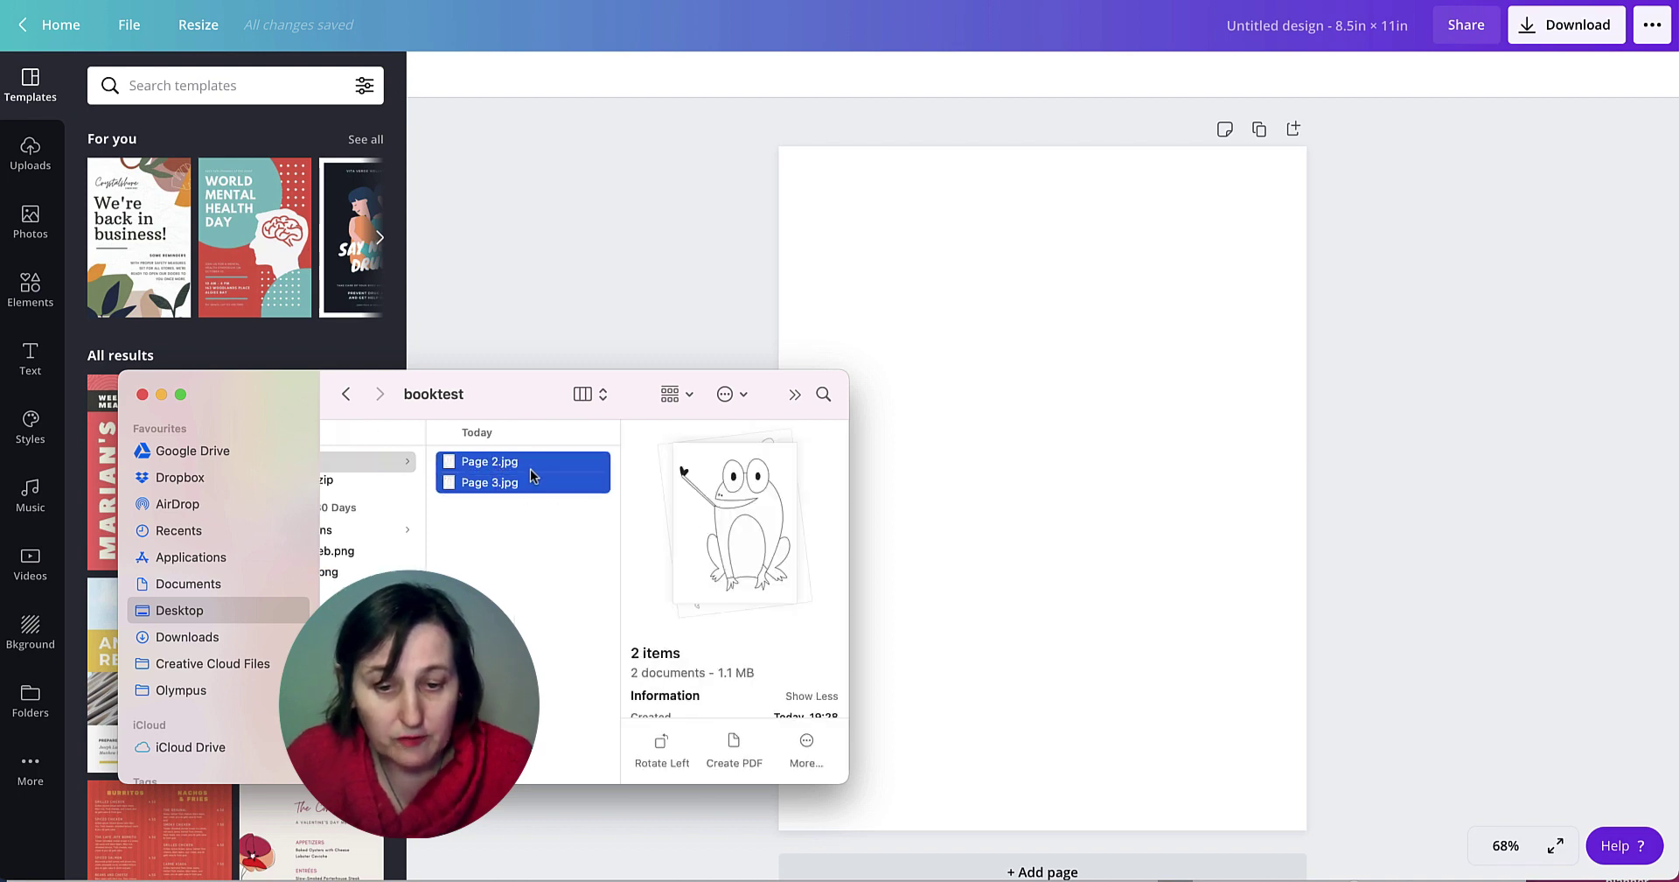
drag(530, 468, 178, 242)
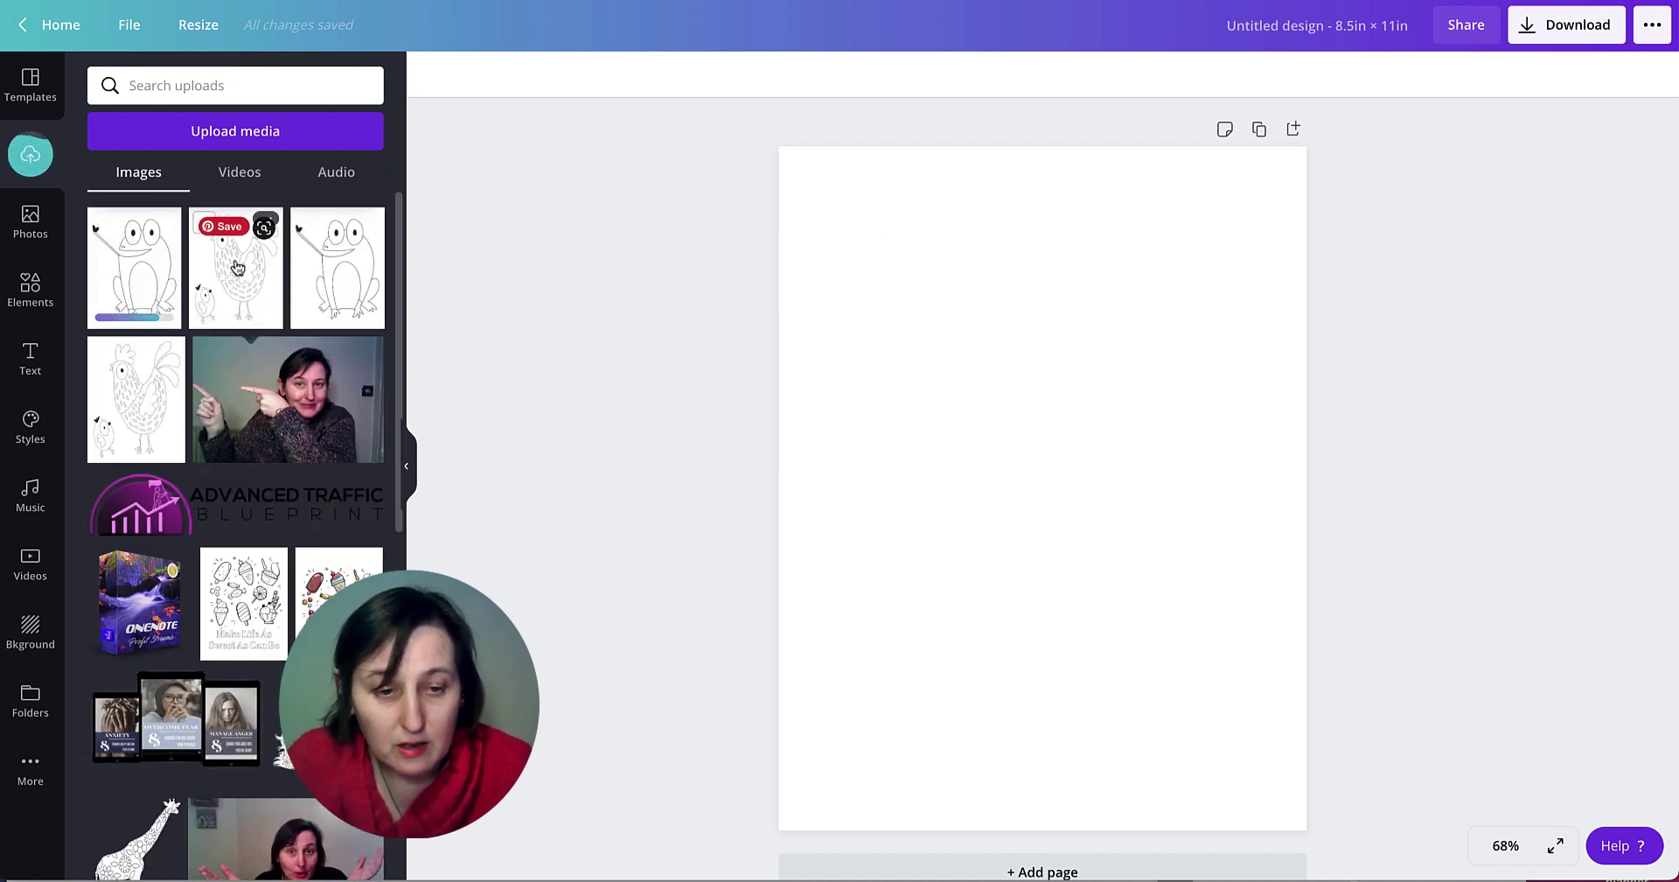
Place the uploaded rooster and chick image near the centre of the first page.
click(234, 269)
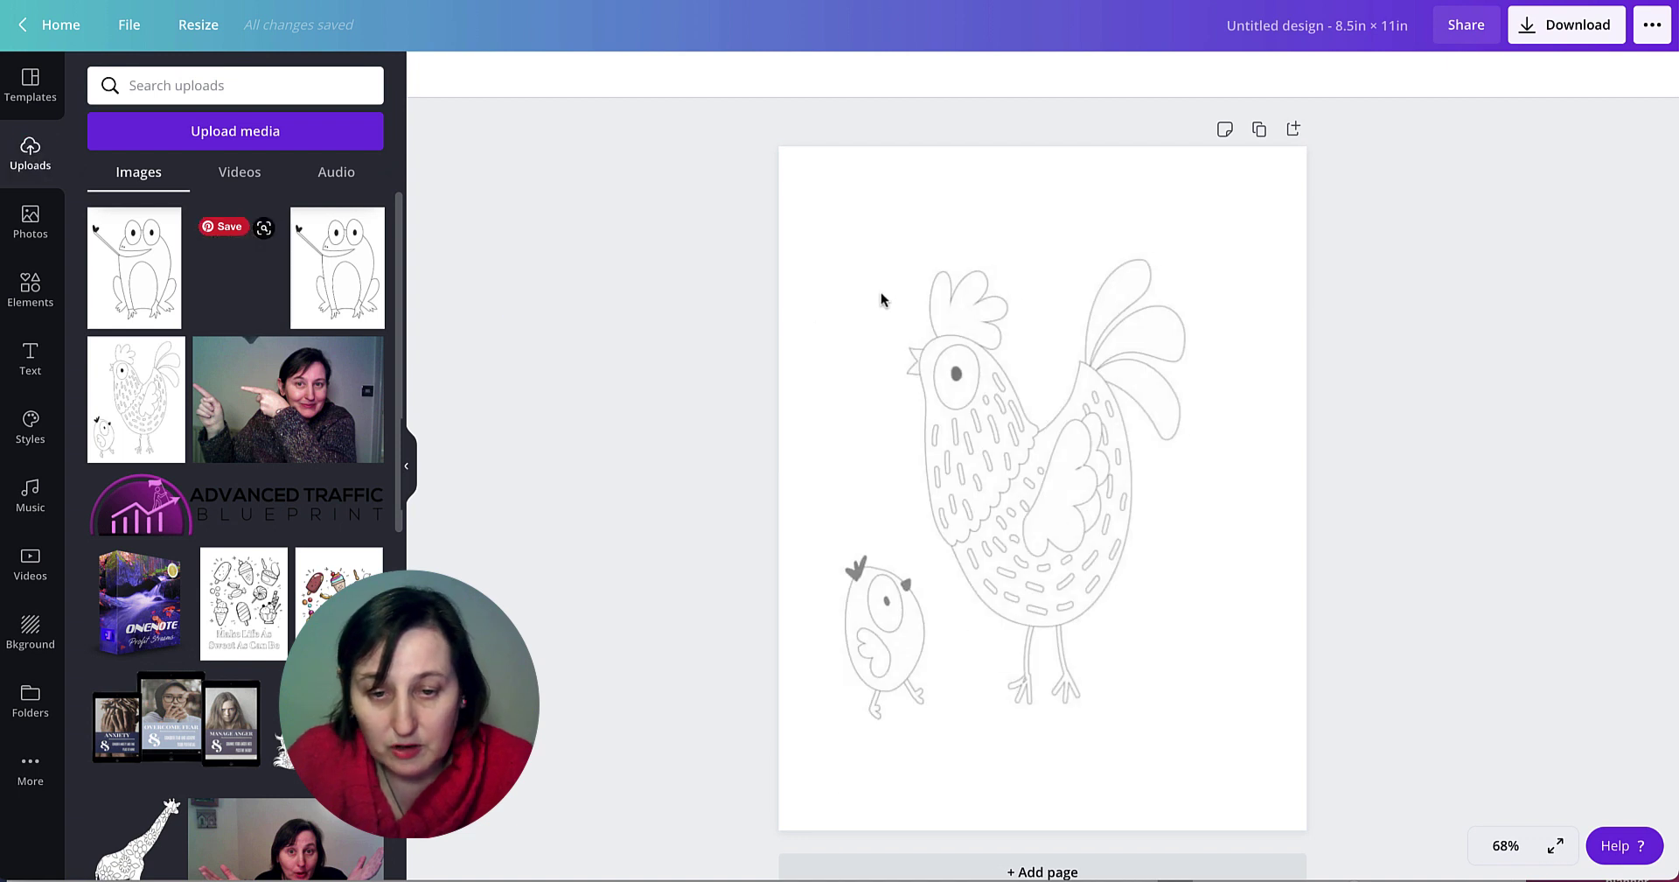
drag(883, 281, 890, 292)
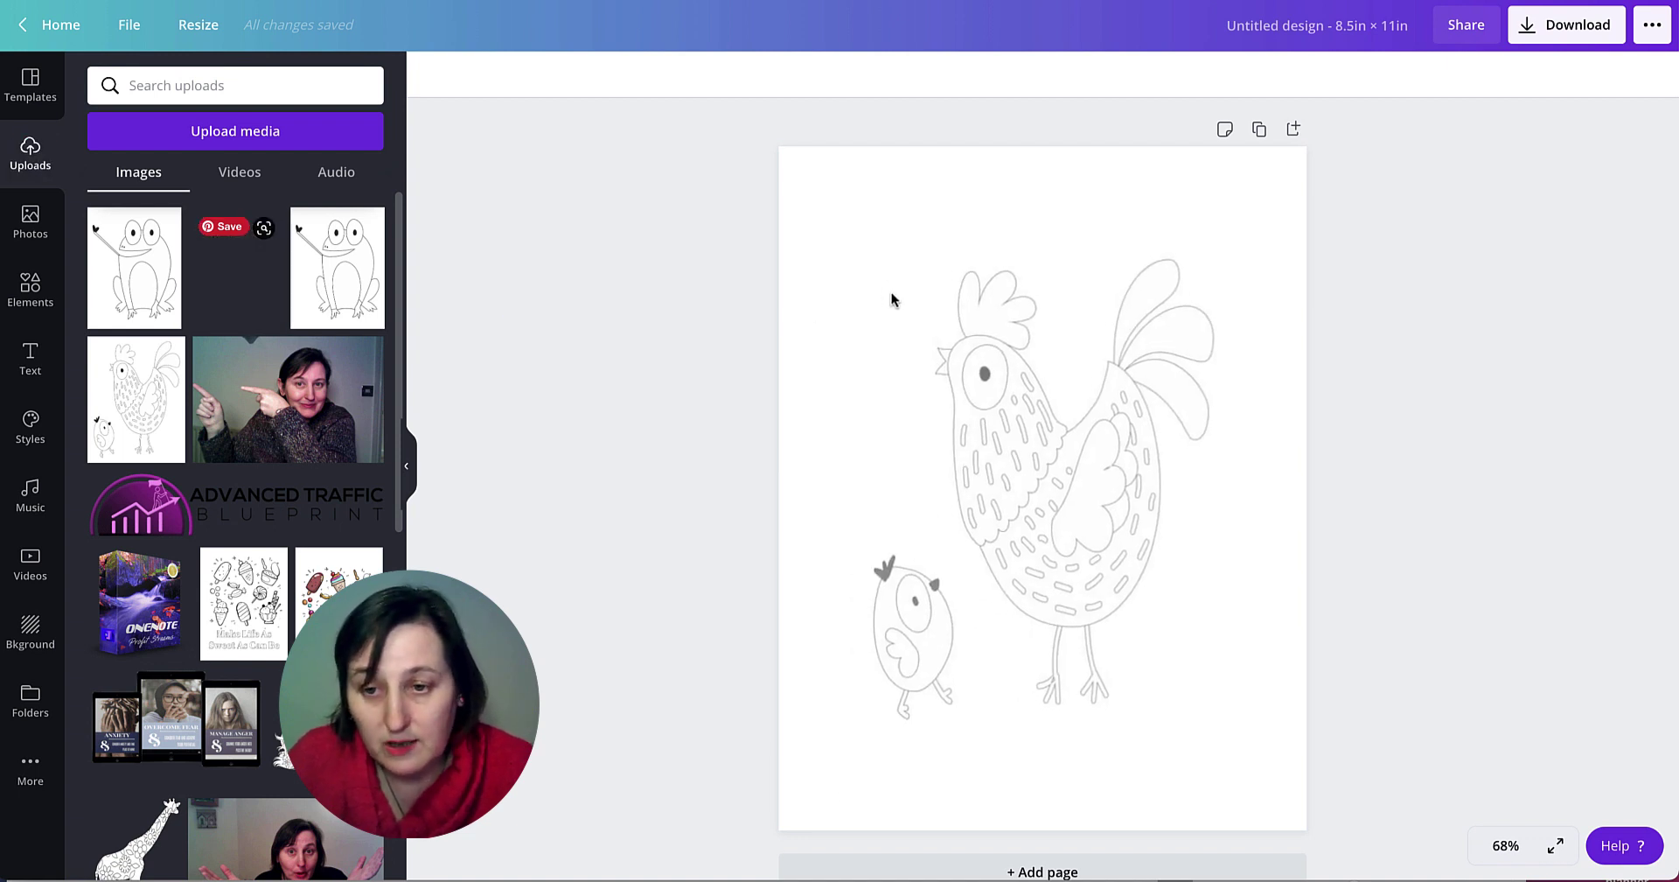
drag(890, 292, 891, 292)
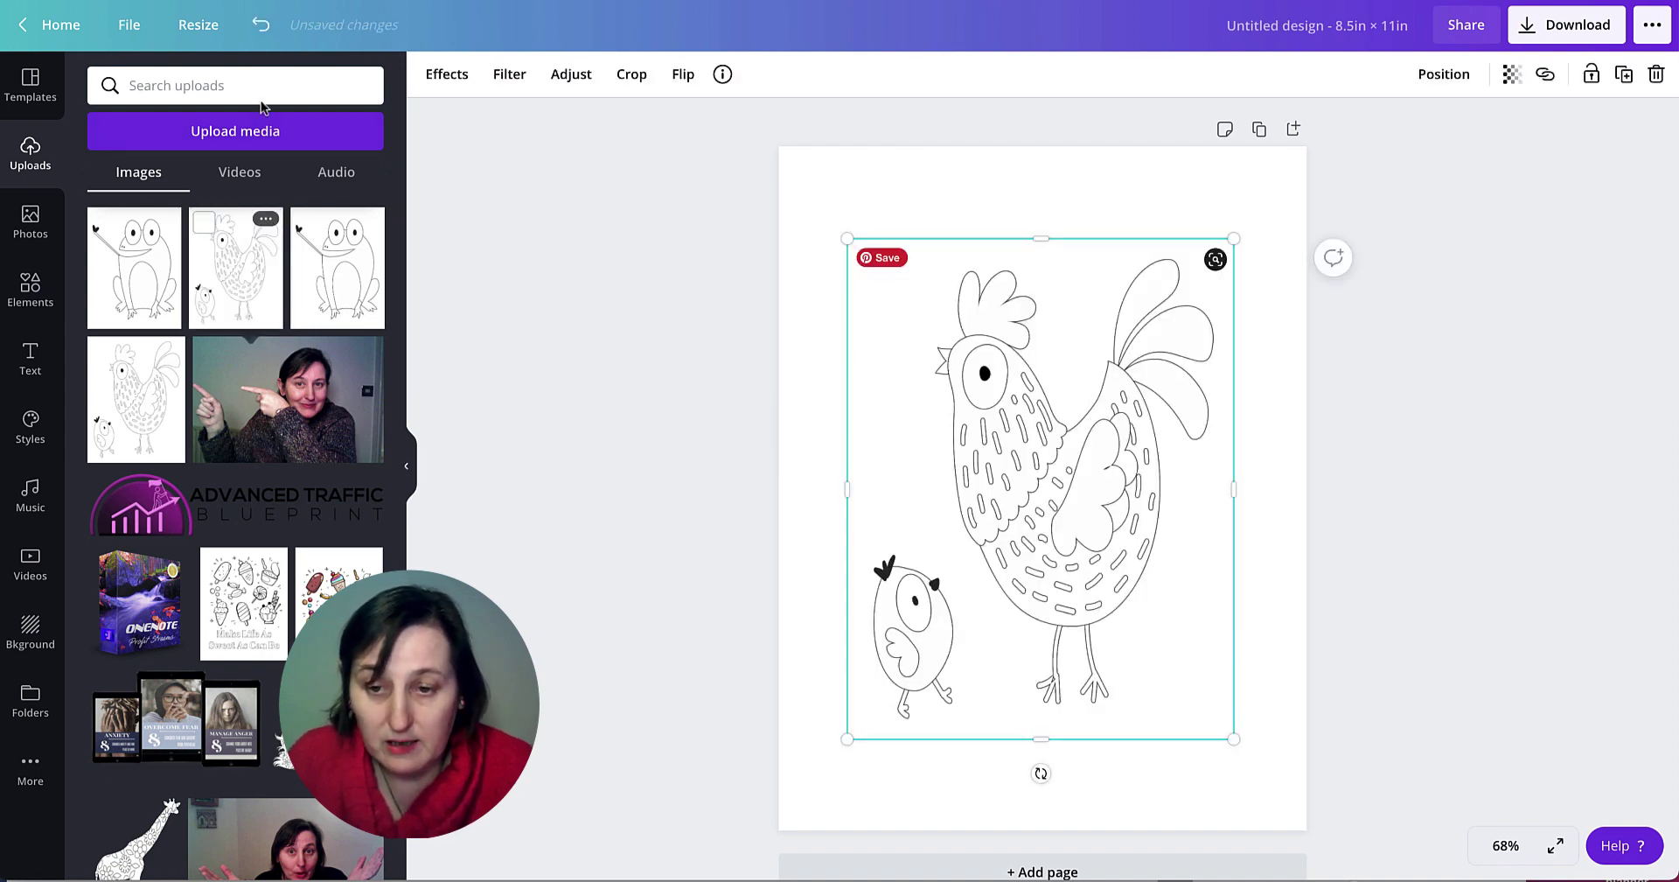
Add a second page to the design and place the uploaded frog image on it.
scroll(131, 245, down, 3)
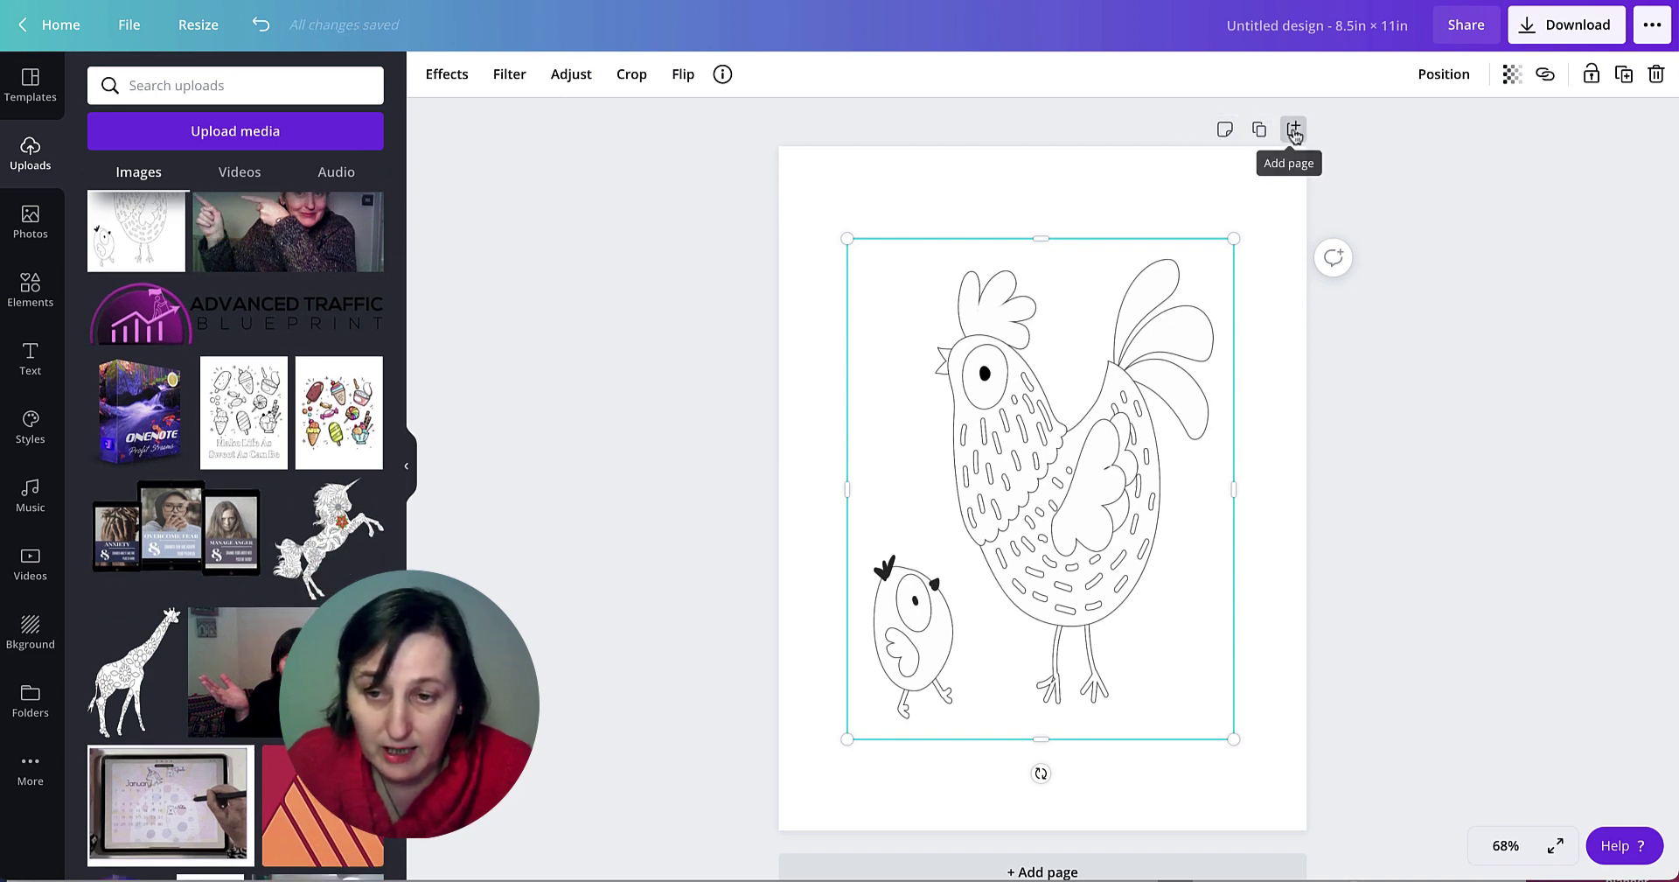
click(1294, 130)
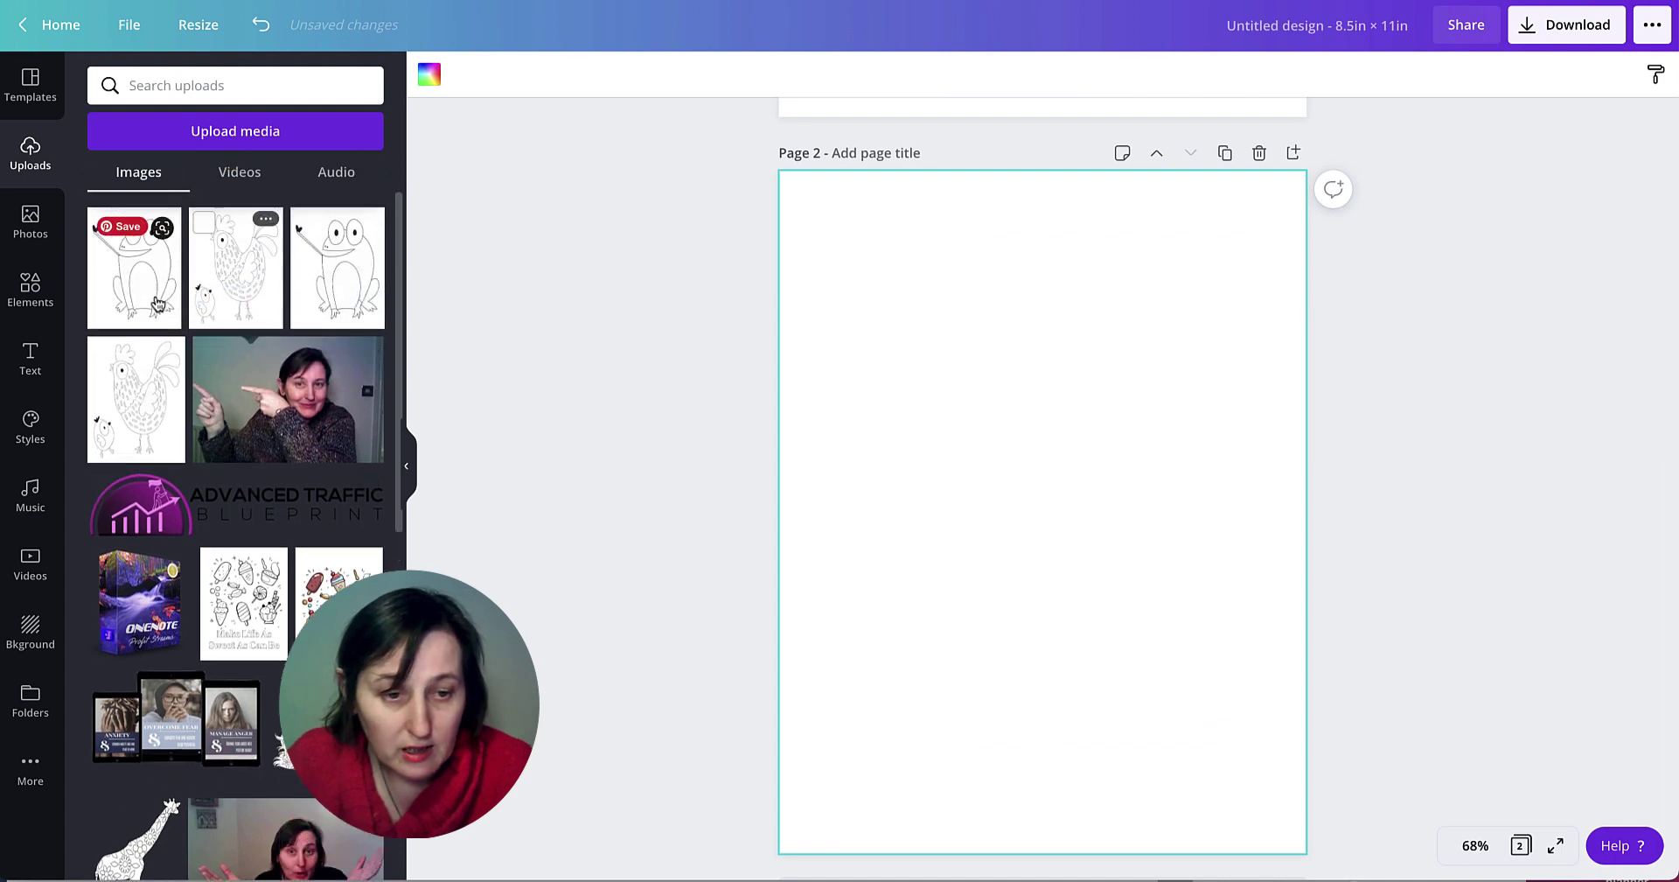
drag(159, 303, 875, 324)
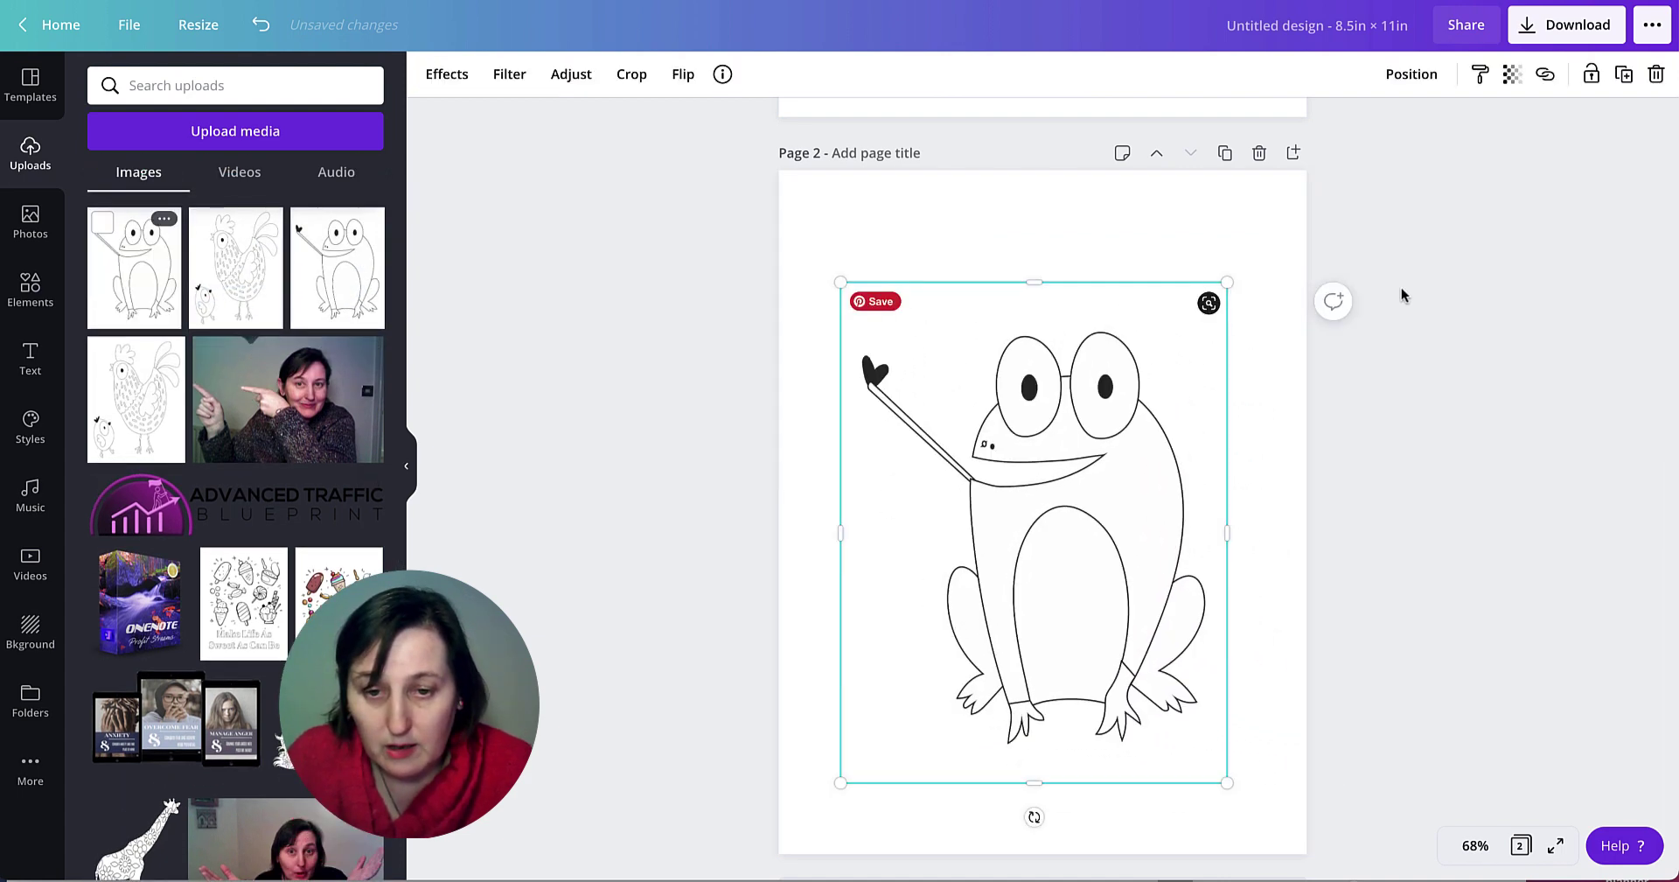
Add the heading "Mother Hen" above the hen and chick image on page 1 and apply the Hollow text effect.
scroll(1401, 295, up, 10)
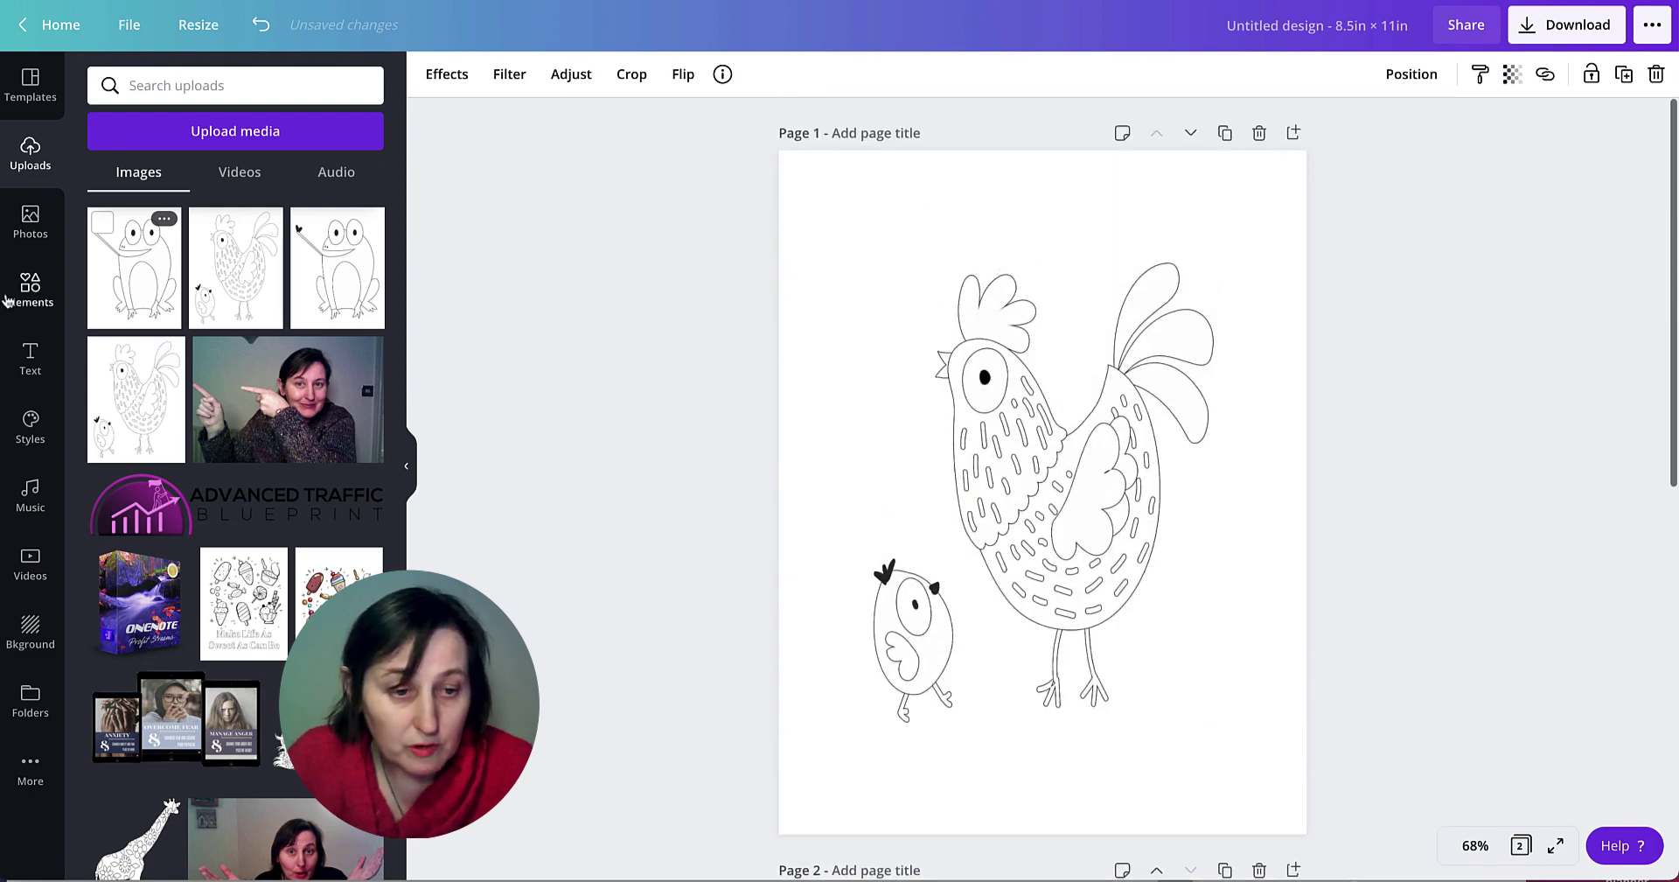
click(33, 356)
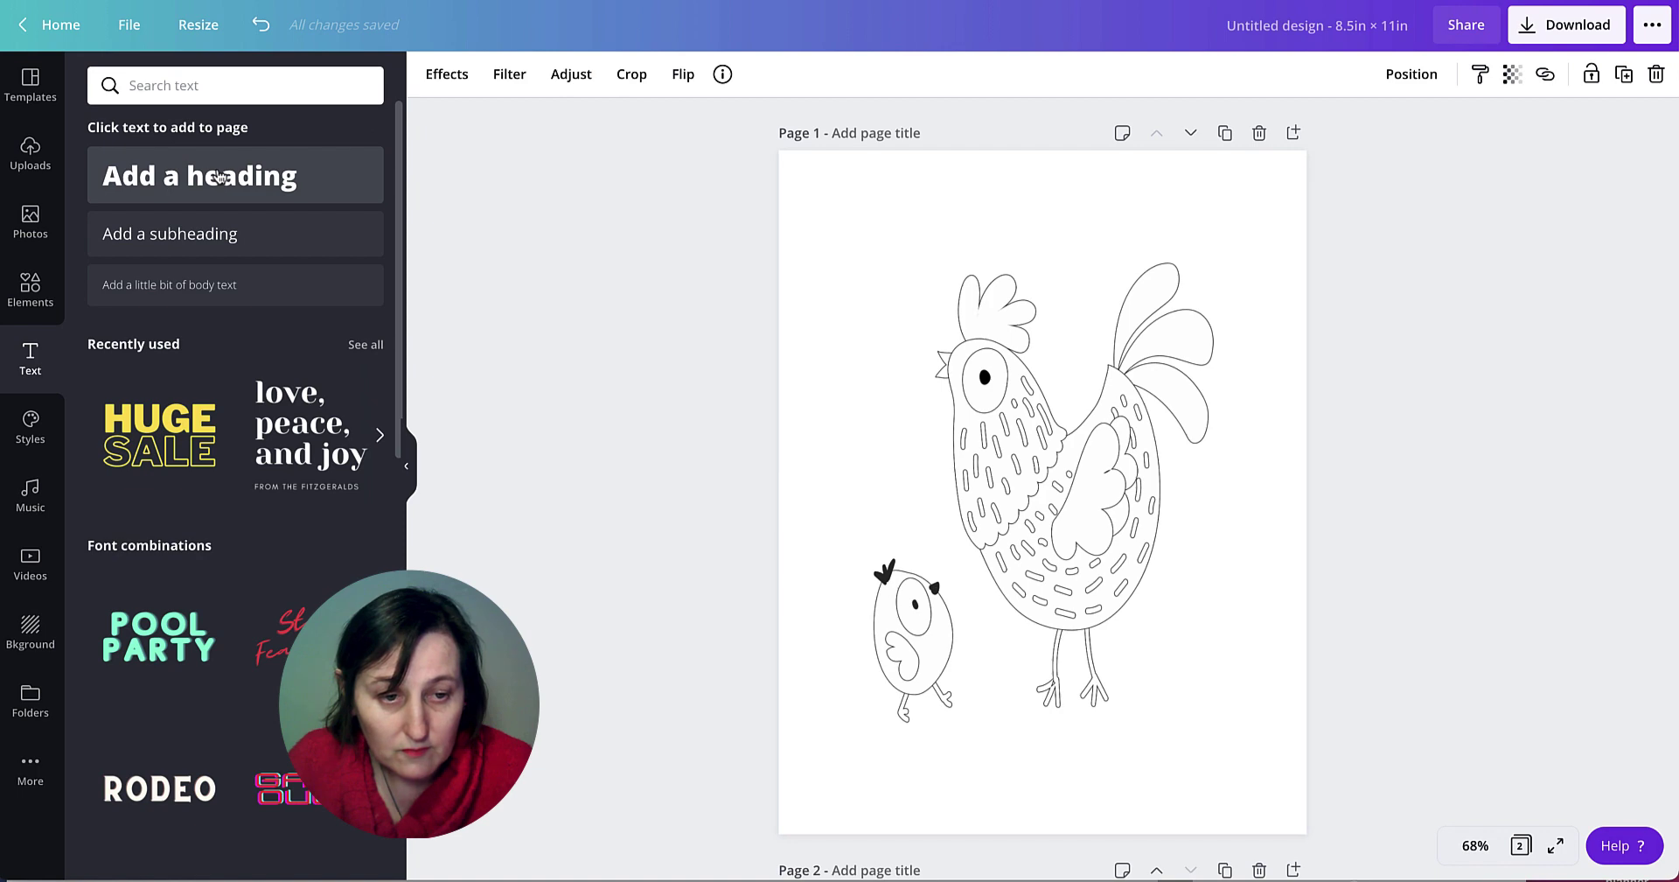
scroll(376, 354, down, 10)
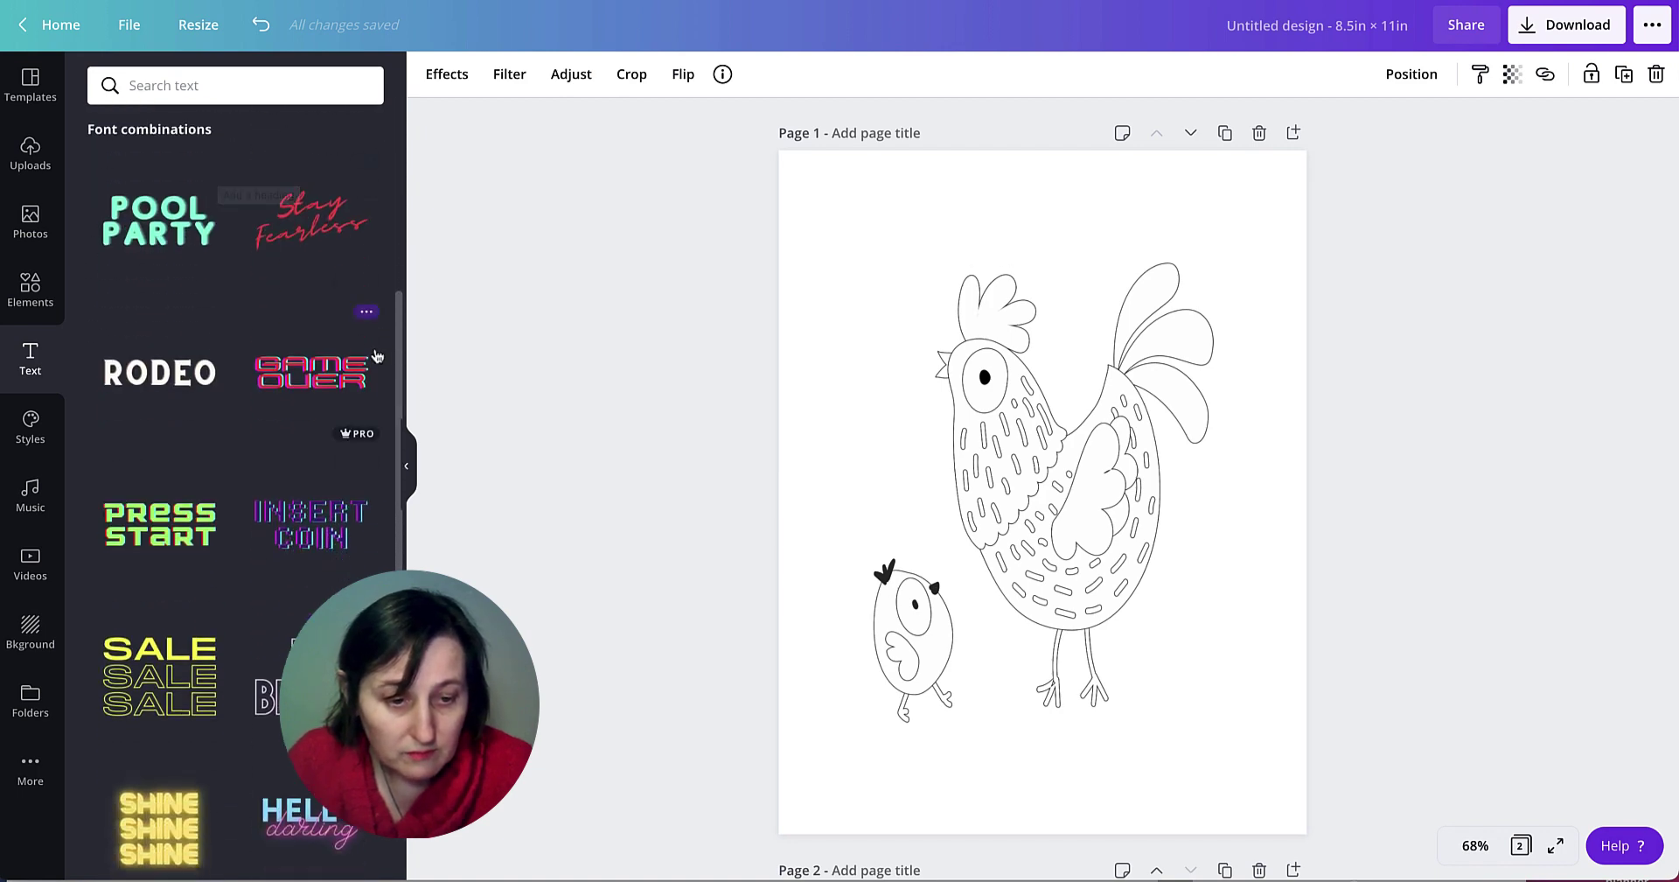
scroll(372, 350, down, 6)
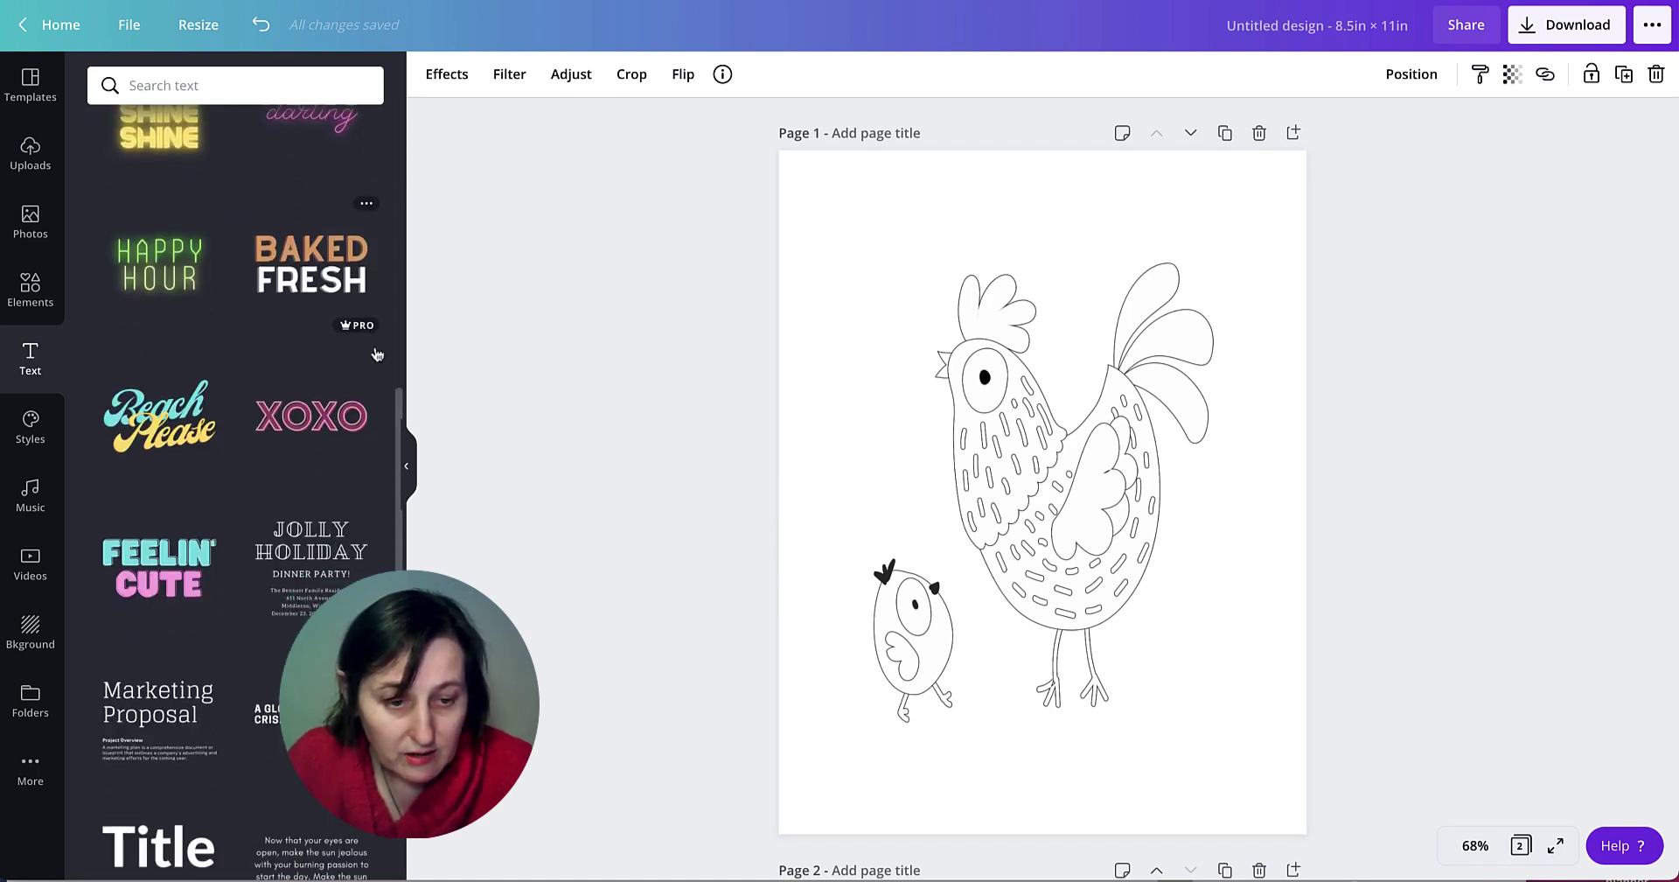
scroll(366, 348, down, 2)
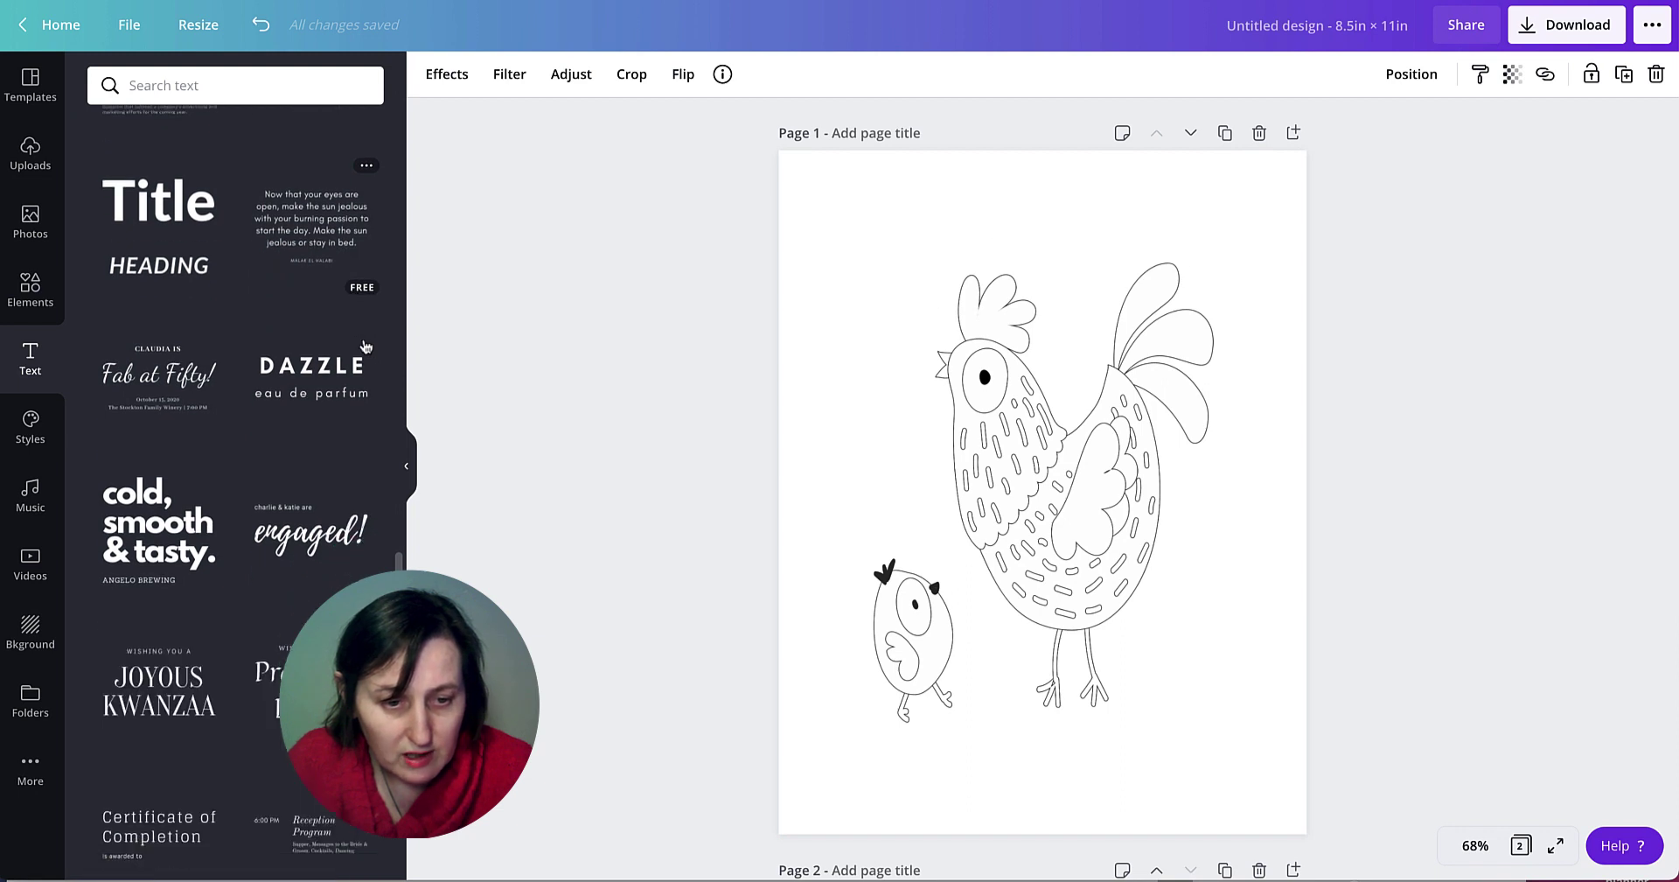
scroll(365, 347, up, 4)
scroll(366, 347, up, 15)
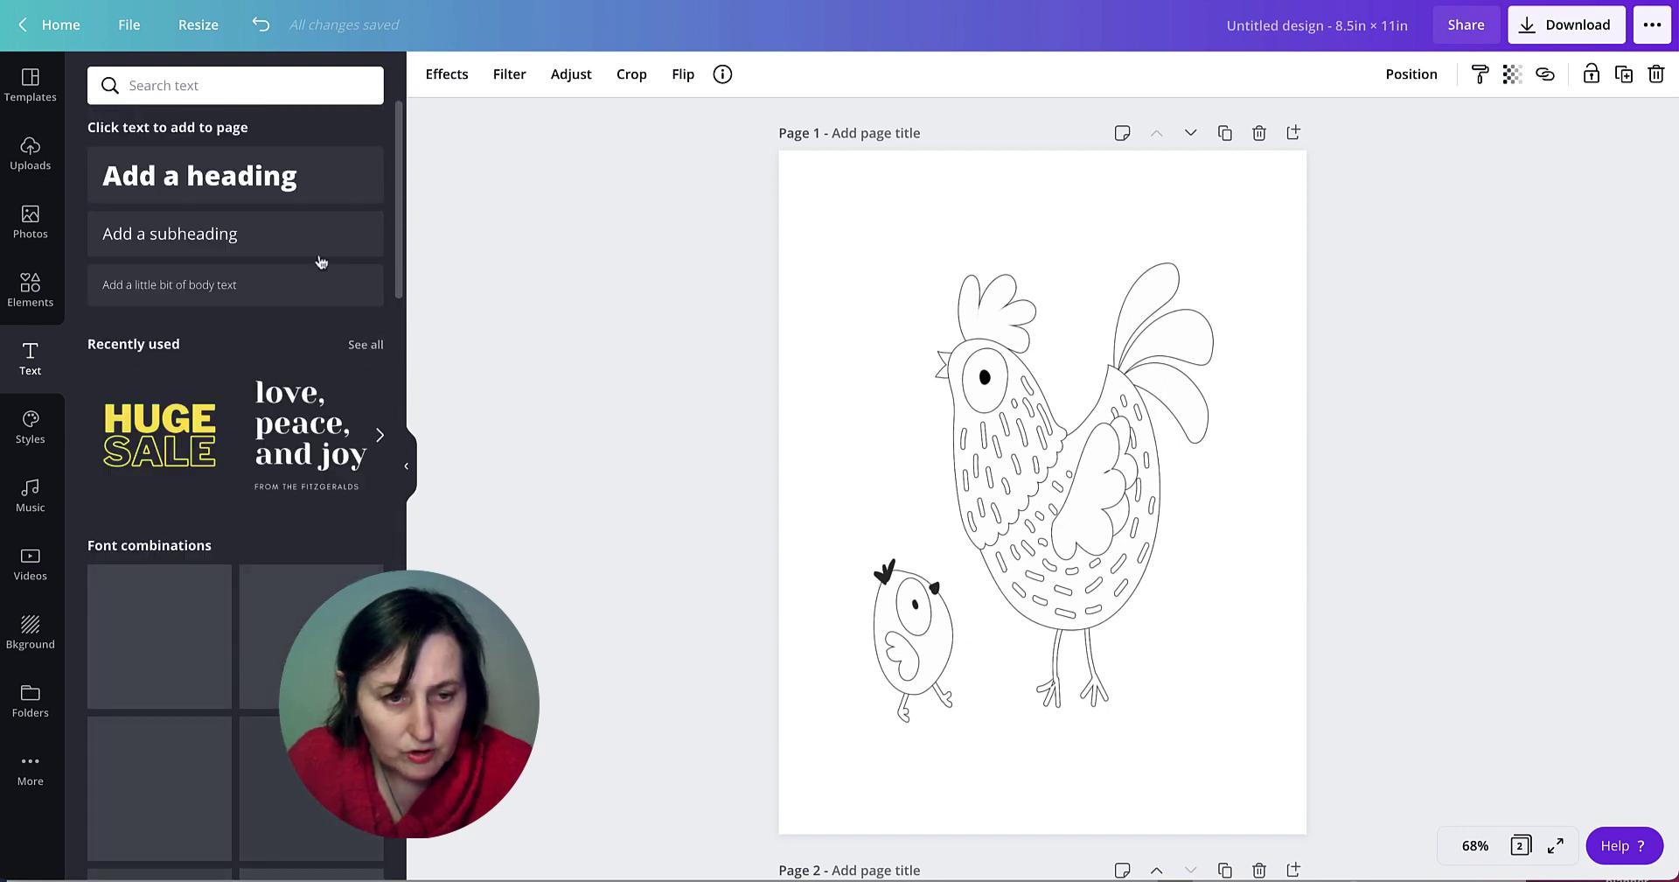
drag(166, 175, 974, 189)
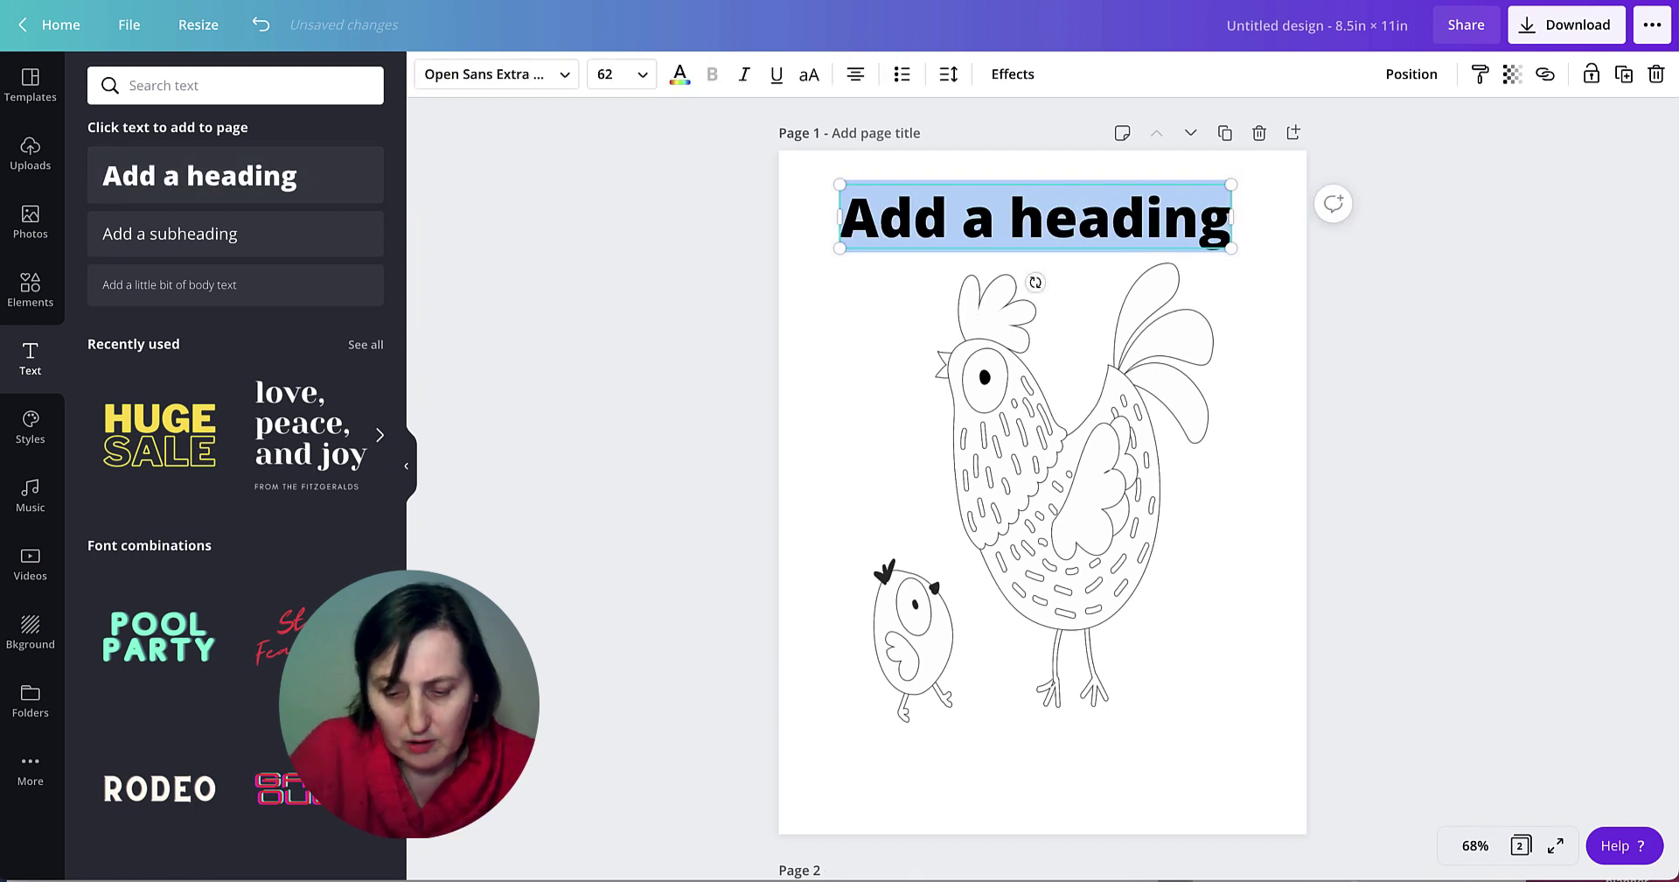
text(Mother Hen)
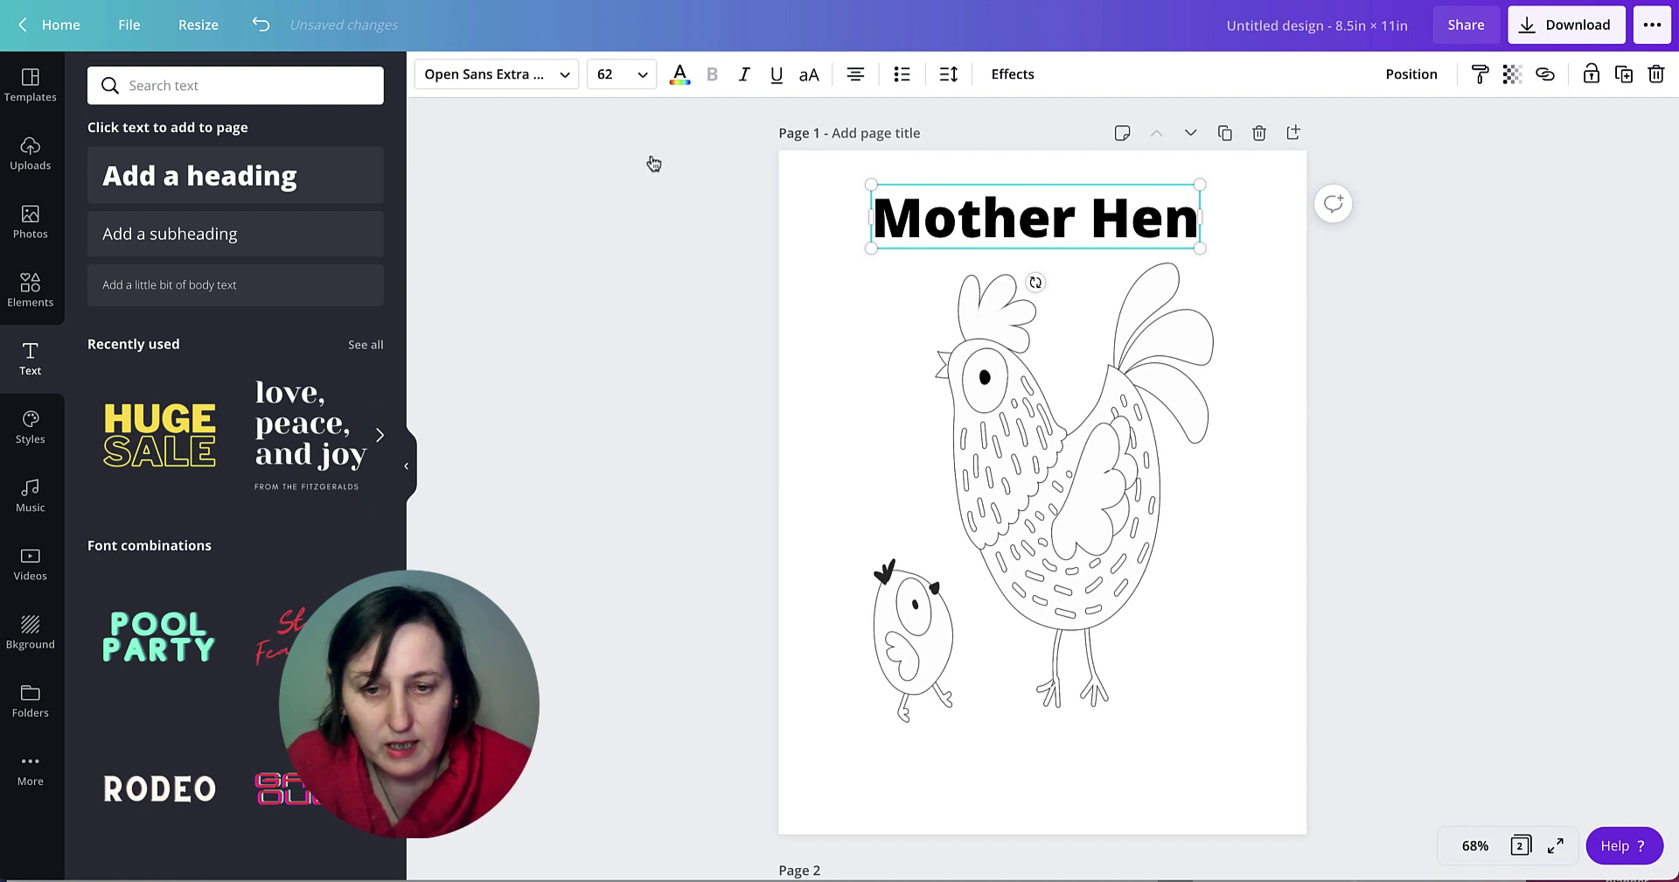
click(1013, 73)
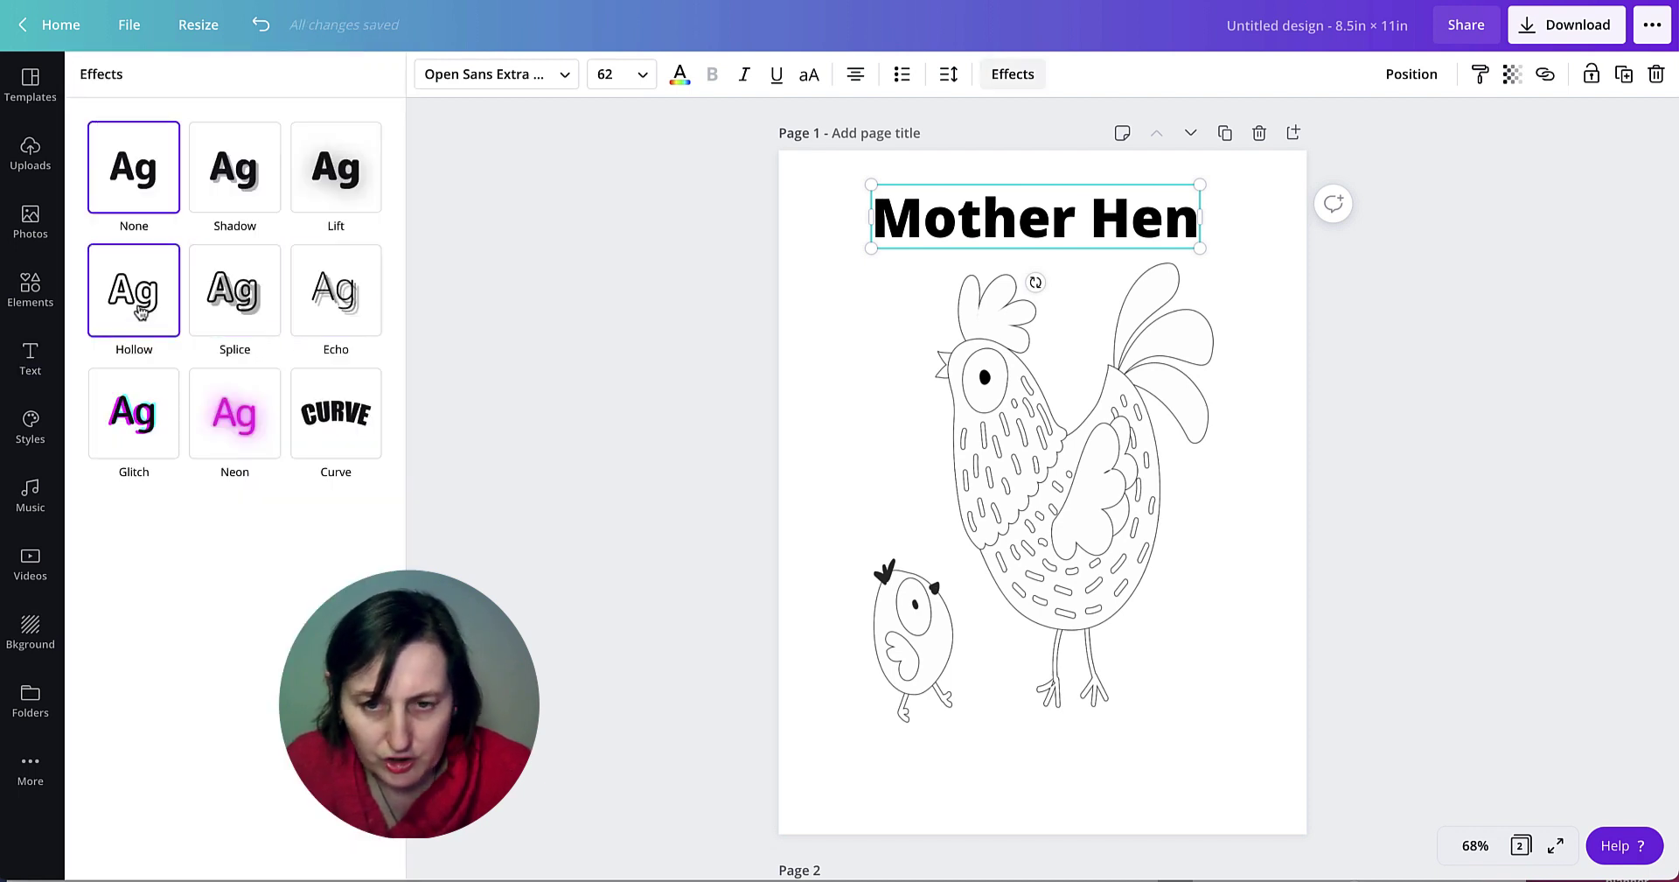
click(140, 312)
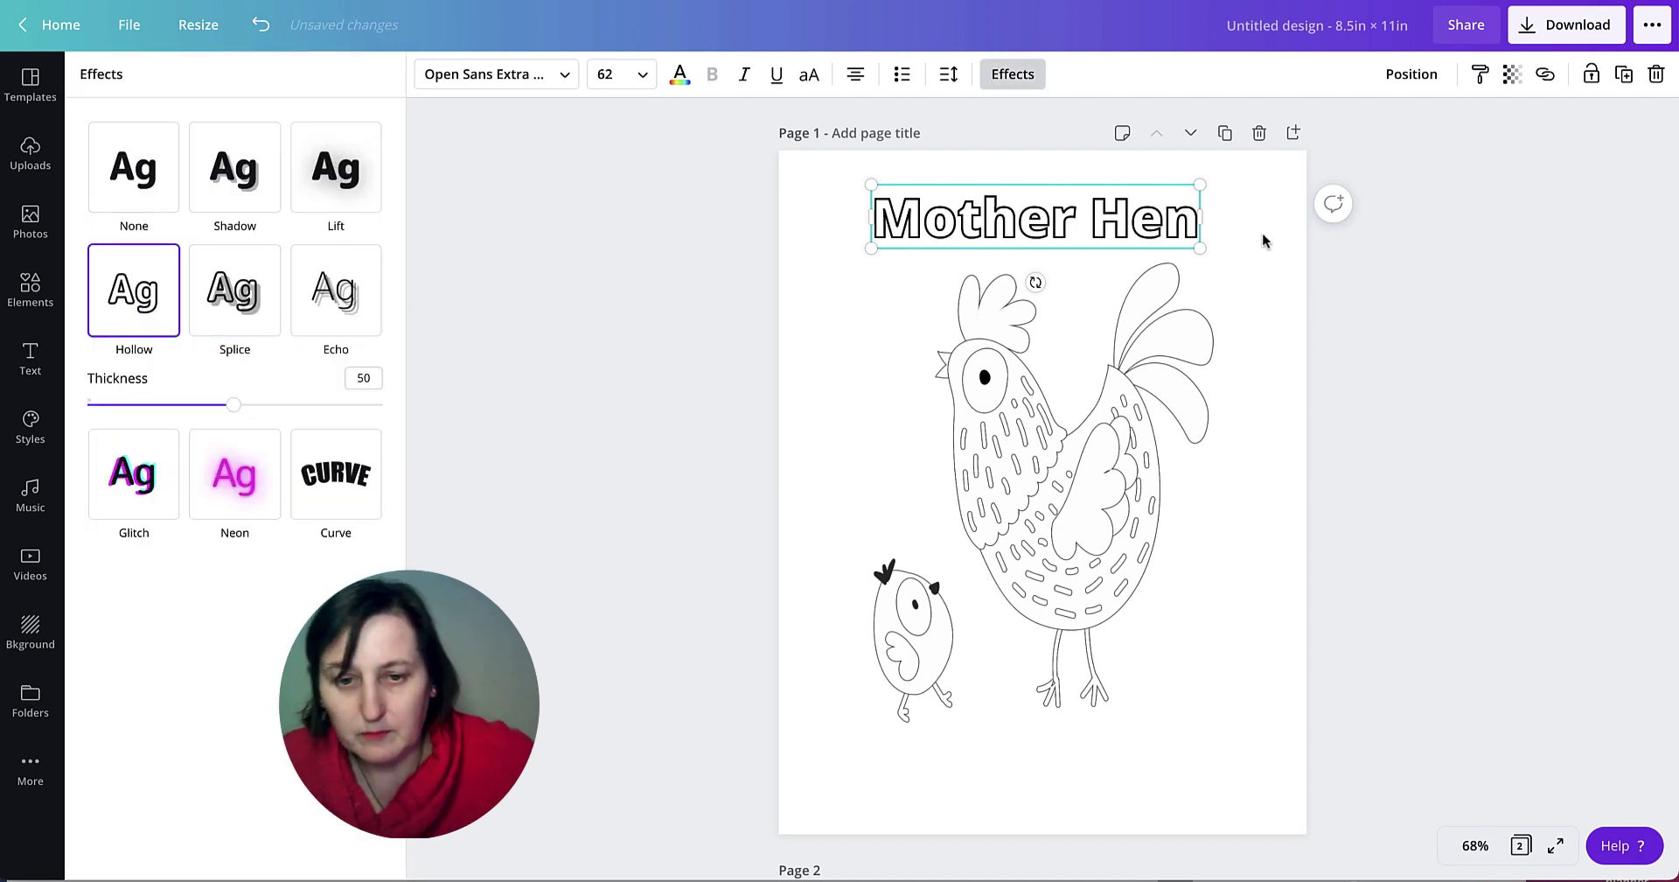
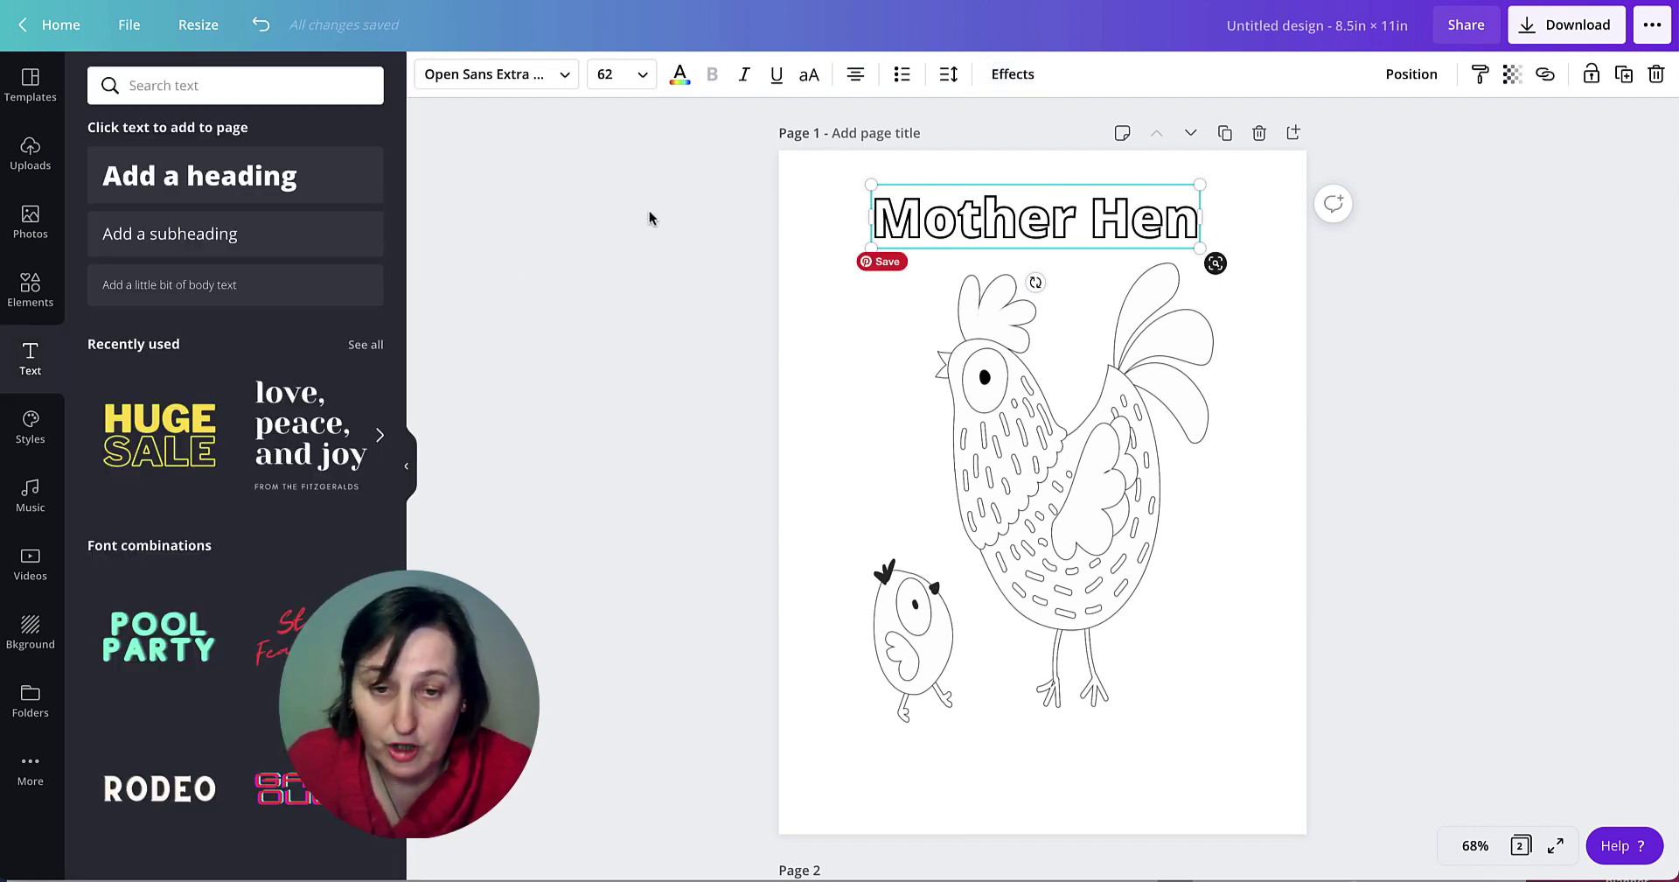
Add the heading "Mr Frog" above the frog image on page 2 and apply the Hollow text effect.
scroll(1112, 294, down, 1)
scroll(1048, 214, up, 1)
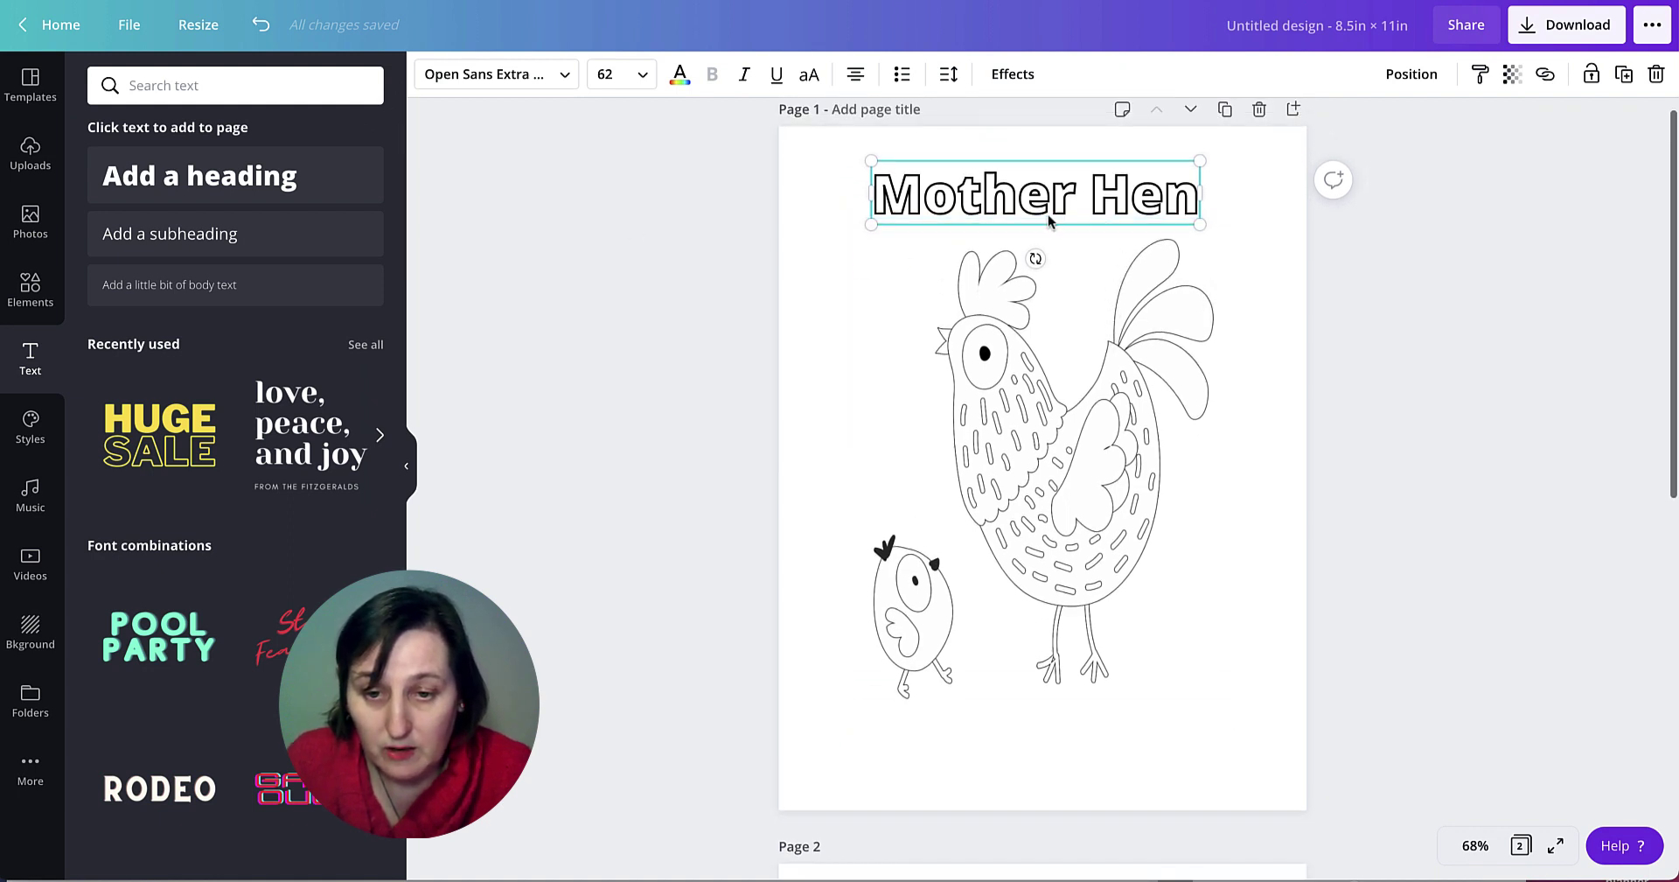
scroll(1089, 235, down, 4)
scroll(1089, 314, down, 3)
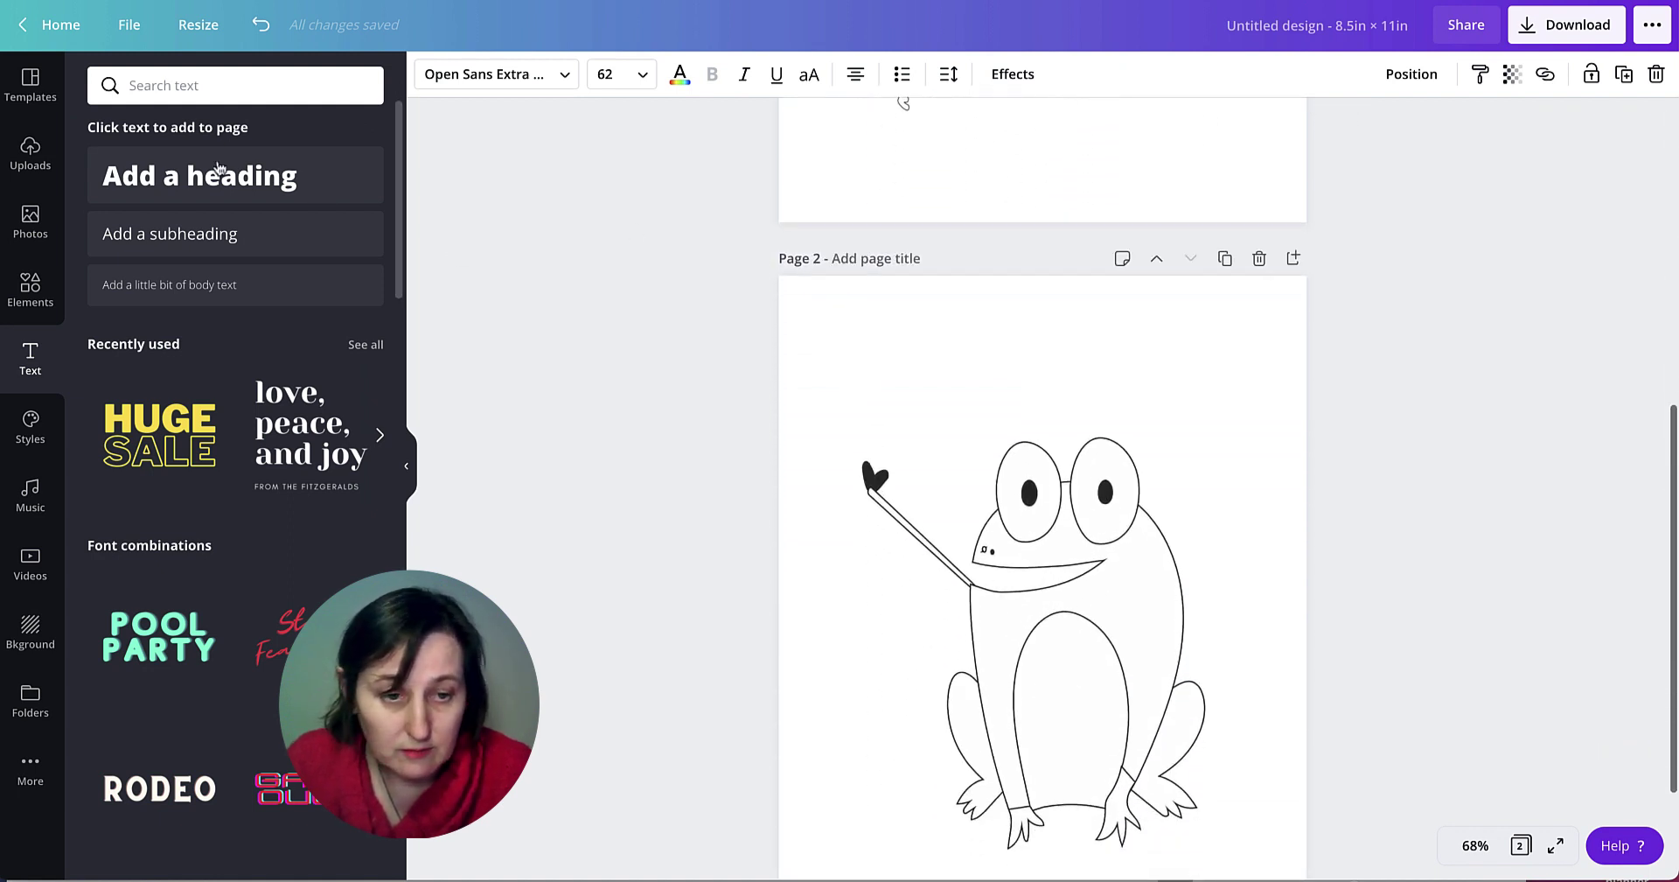
drag(201, 175, 972, 322)
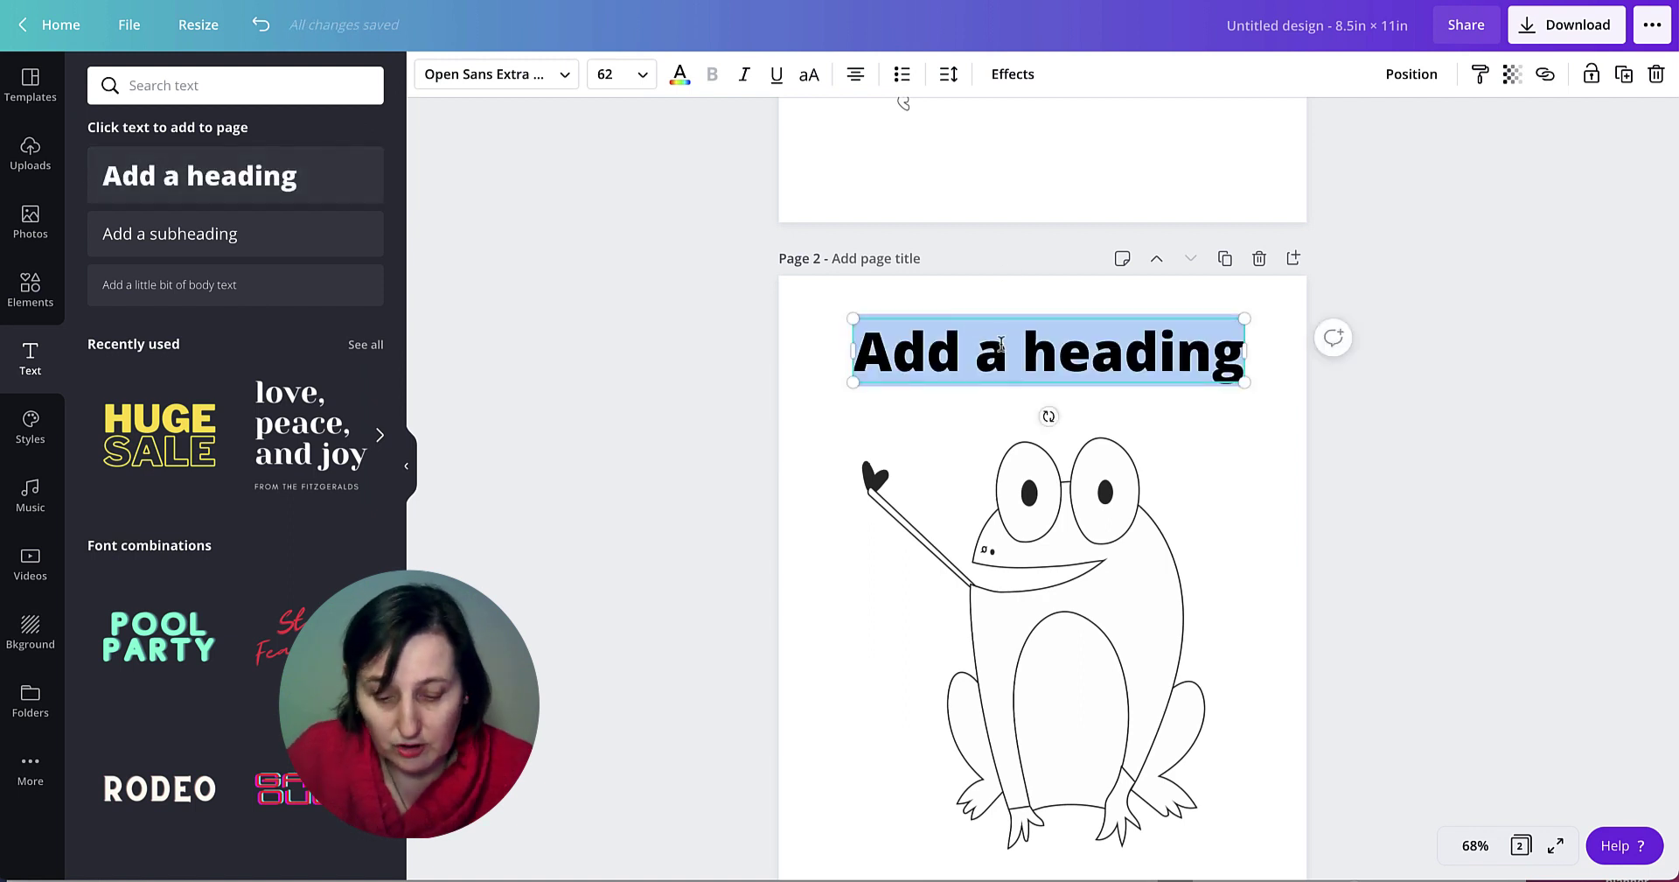
text(Mr Frog)
scroll(1001, 344, down, 1)
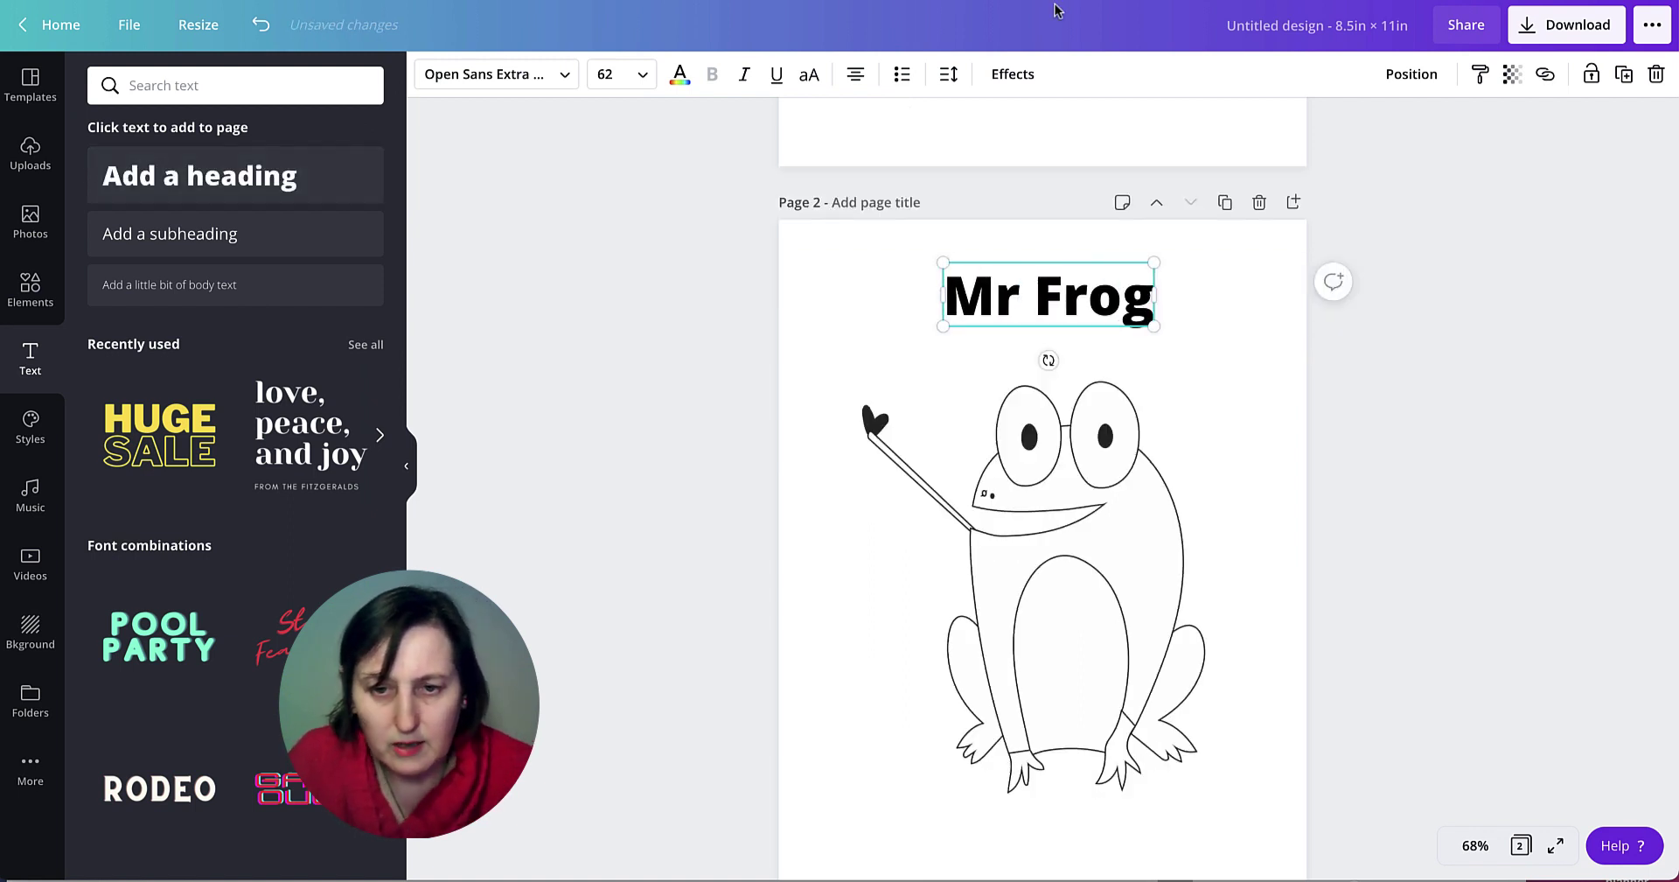
click(1017, 75)
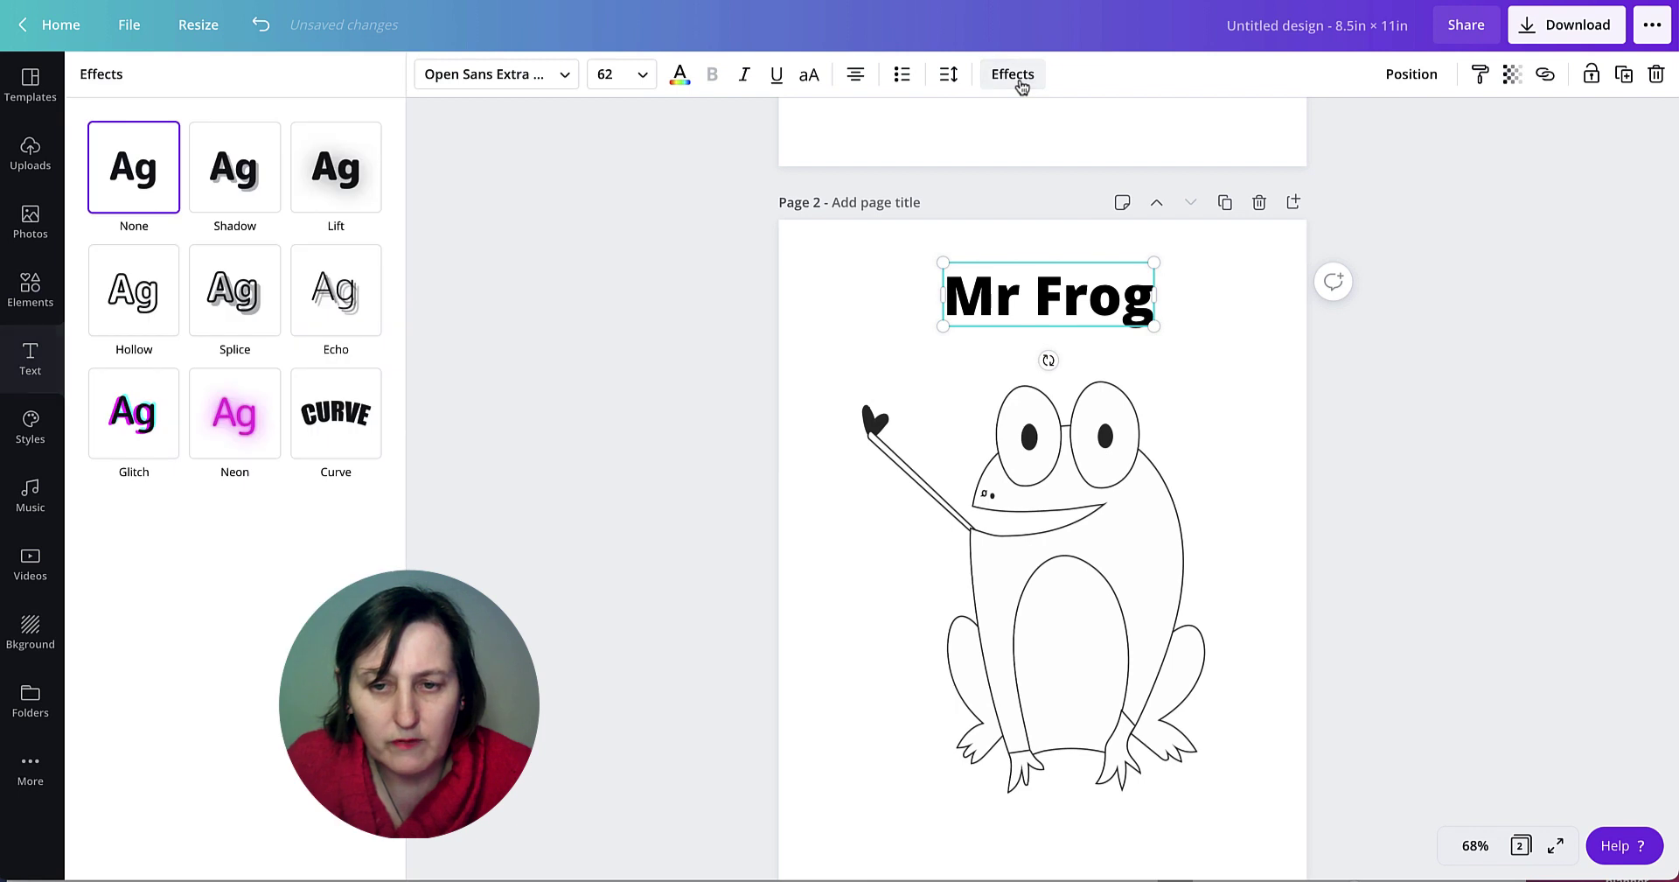
click(142, 314)
Move the frog and hen images slightly down beneath their headings, centred horizontally on their pages.
scroll(1410, 411, down, 2)
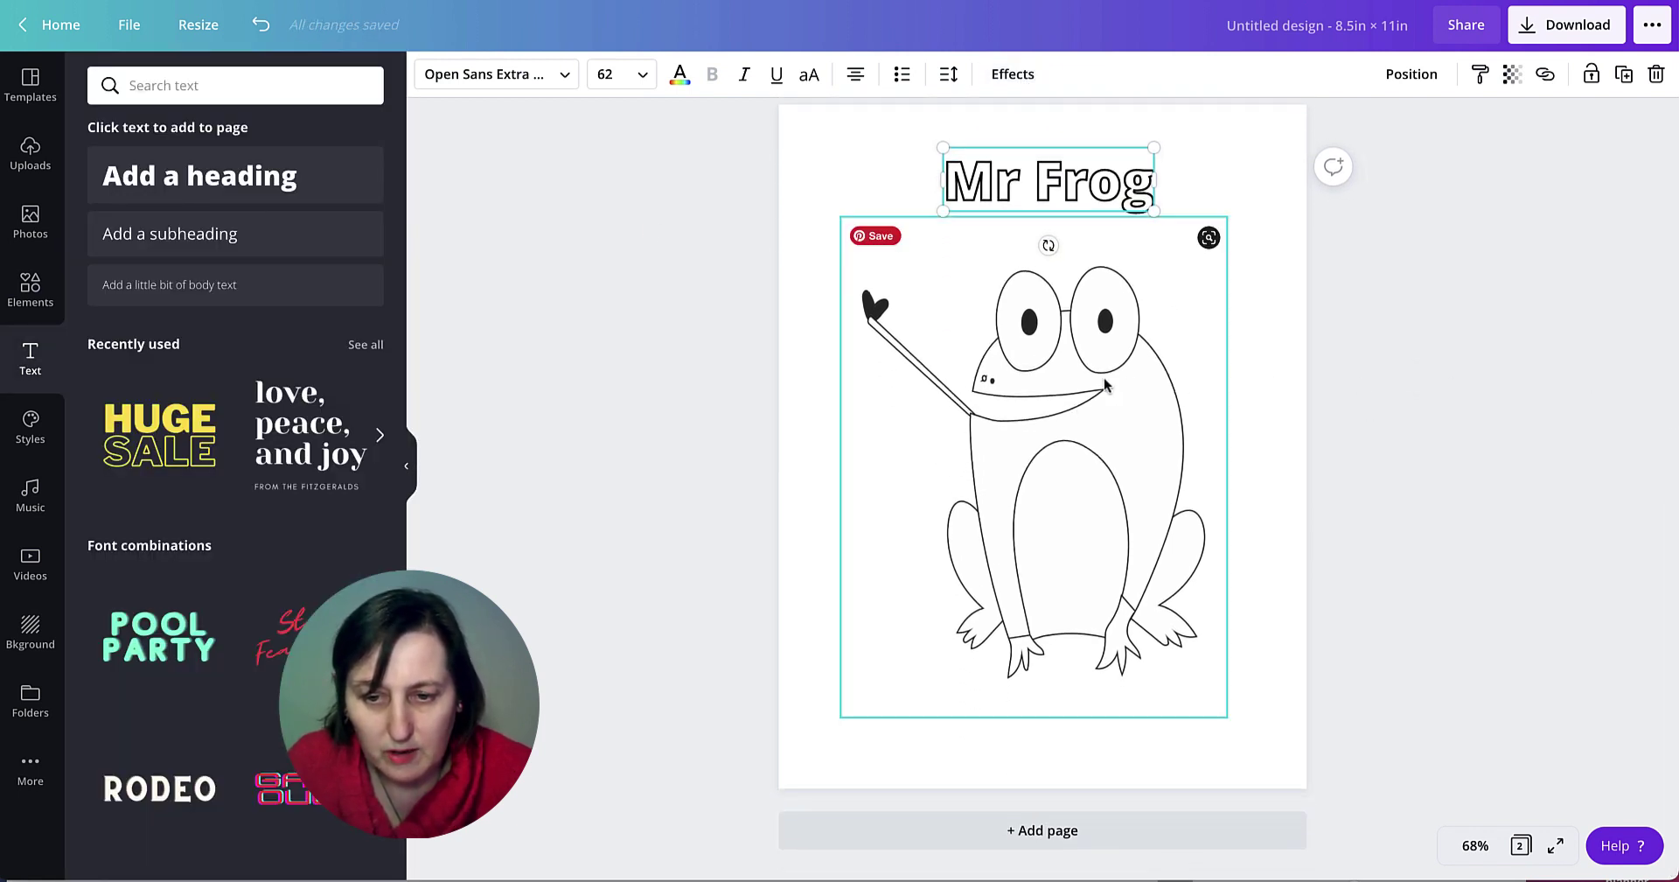
drag(1105, 385, 1109, 407)
scroll(1507, 379, up, 8)
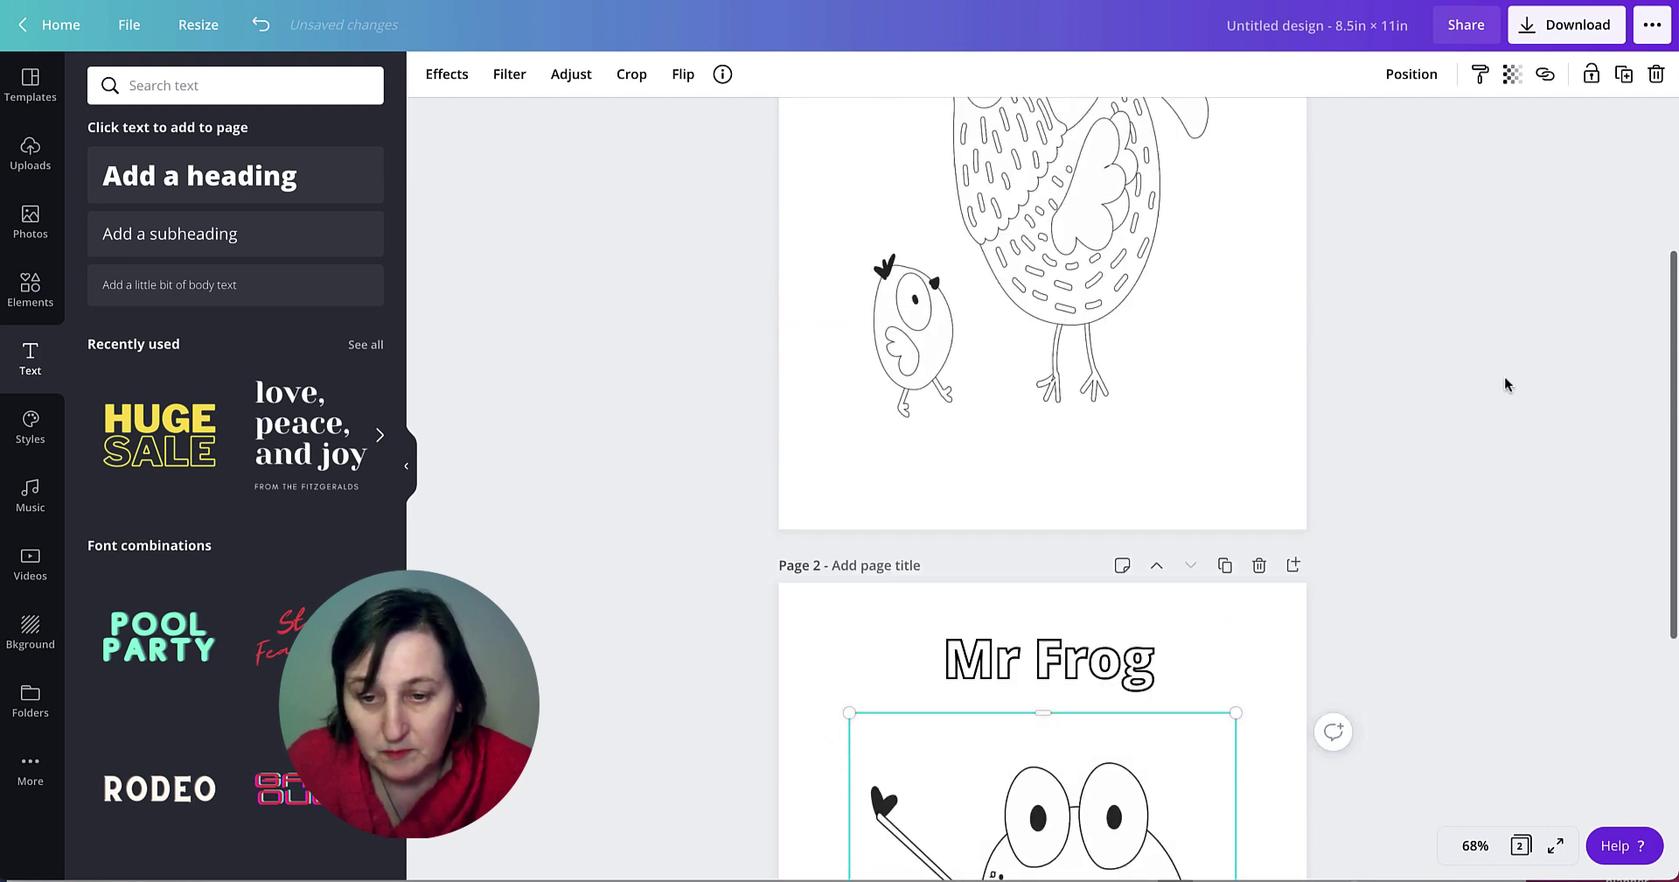
drag(1039, 470, 1039, 480)
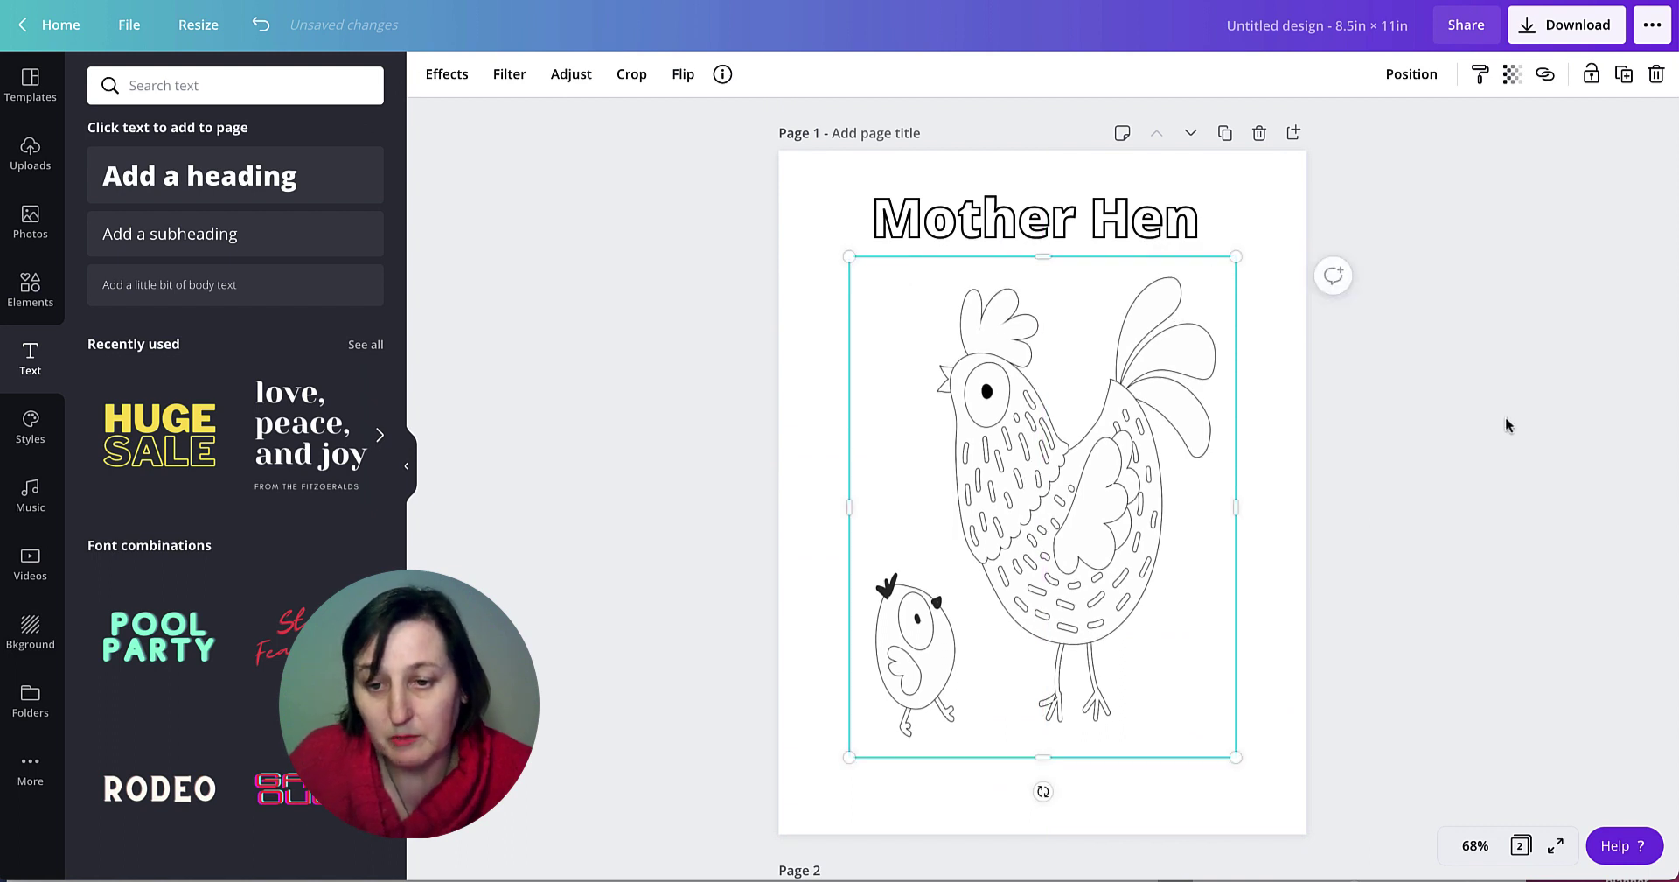
click(1492, 415)
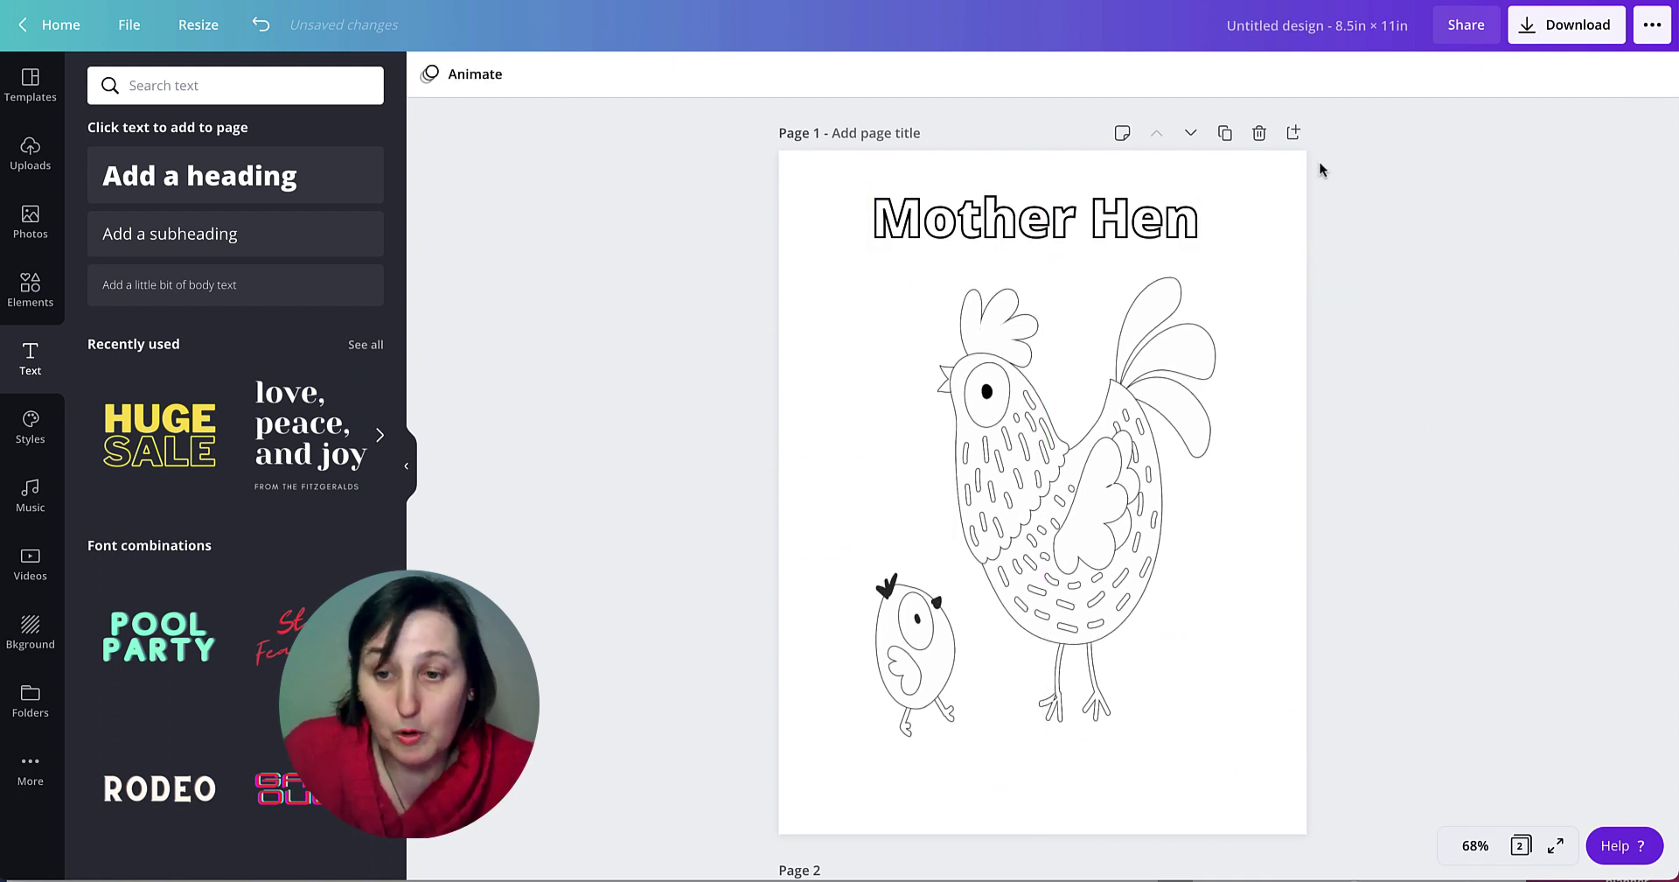
Add a blank page after the hen page and move it to the front of the design.
click(1294, 132)
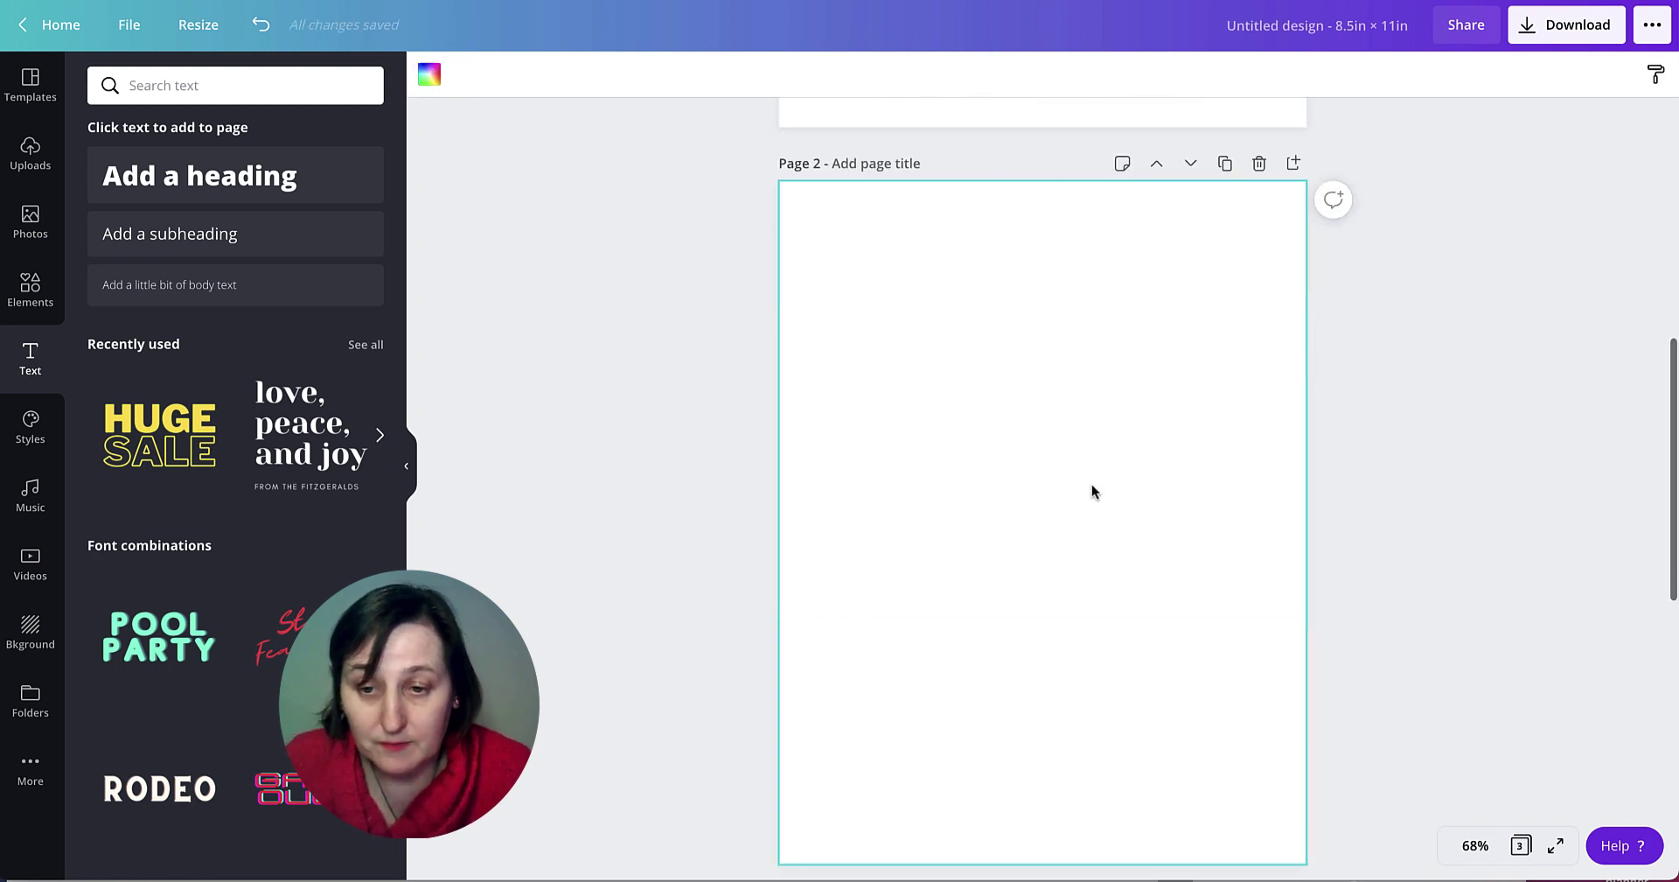
scroll(1103, 473, up, 3)
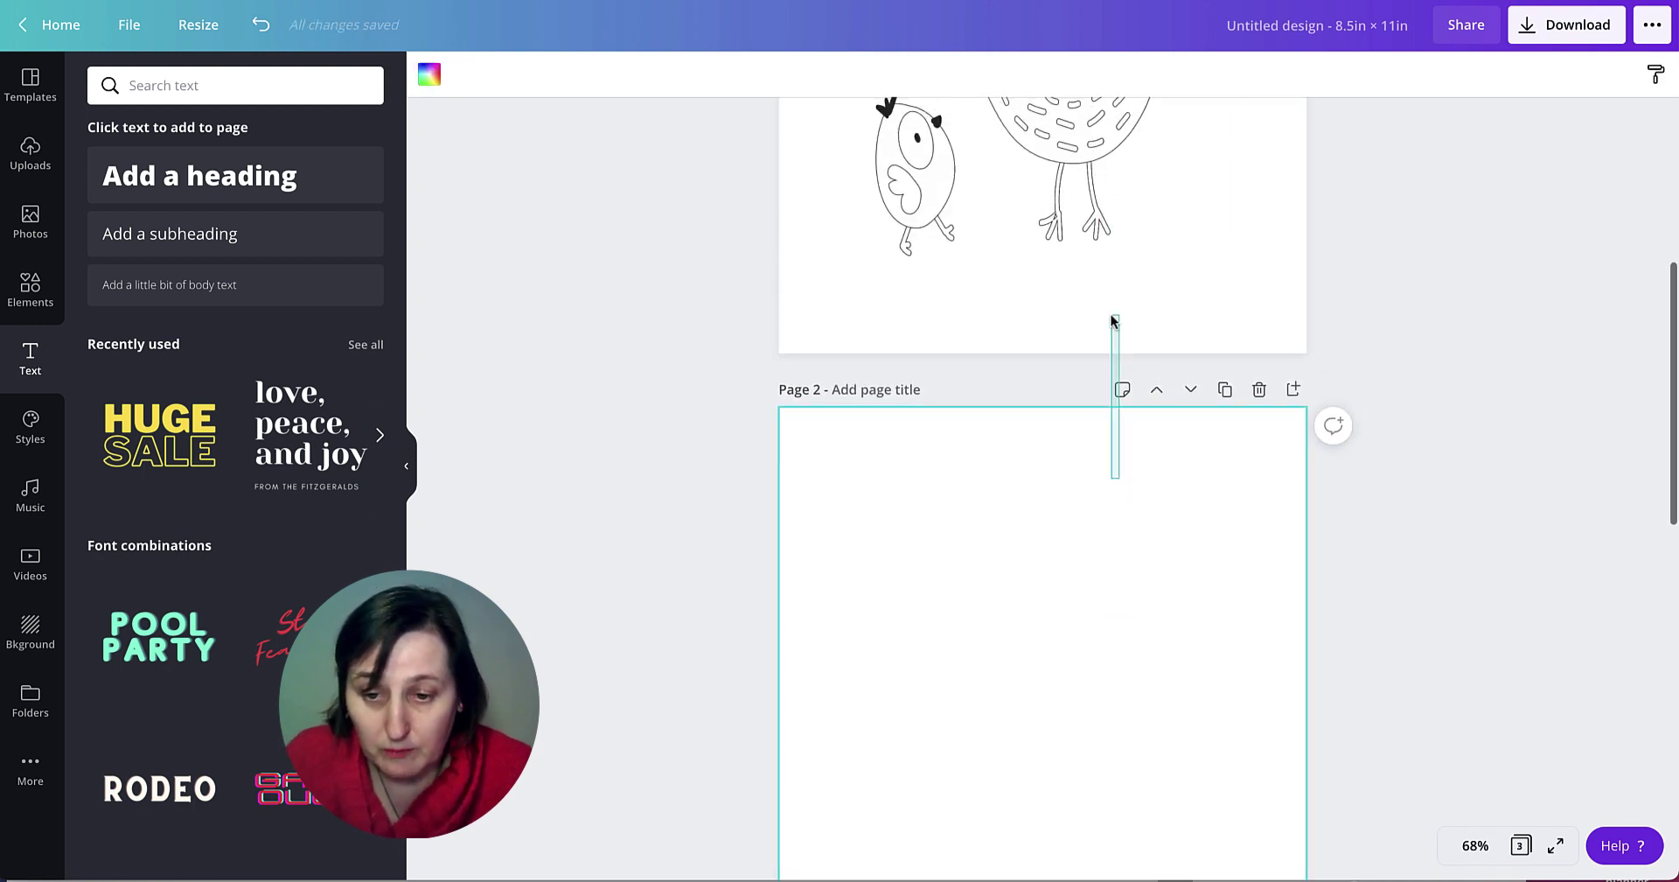
click(1157, 388)
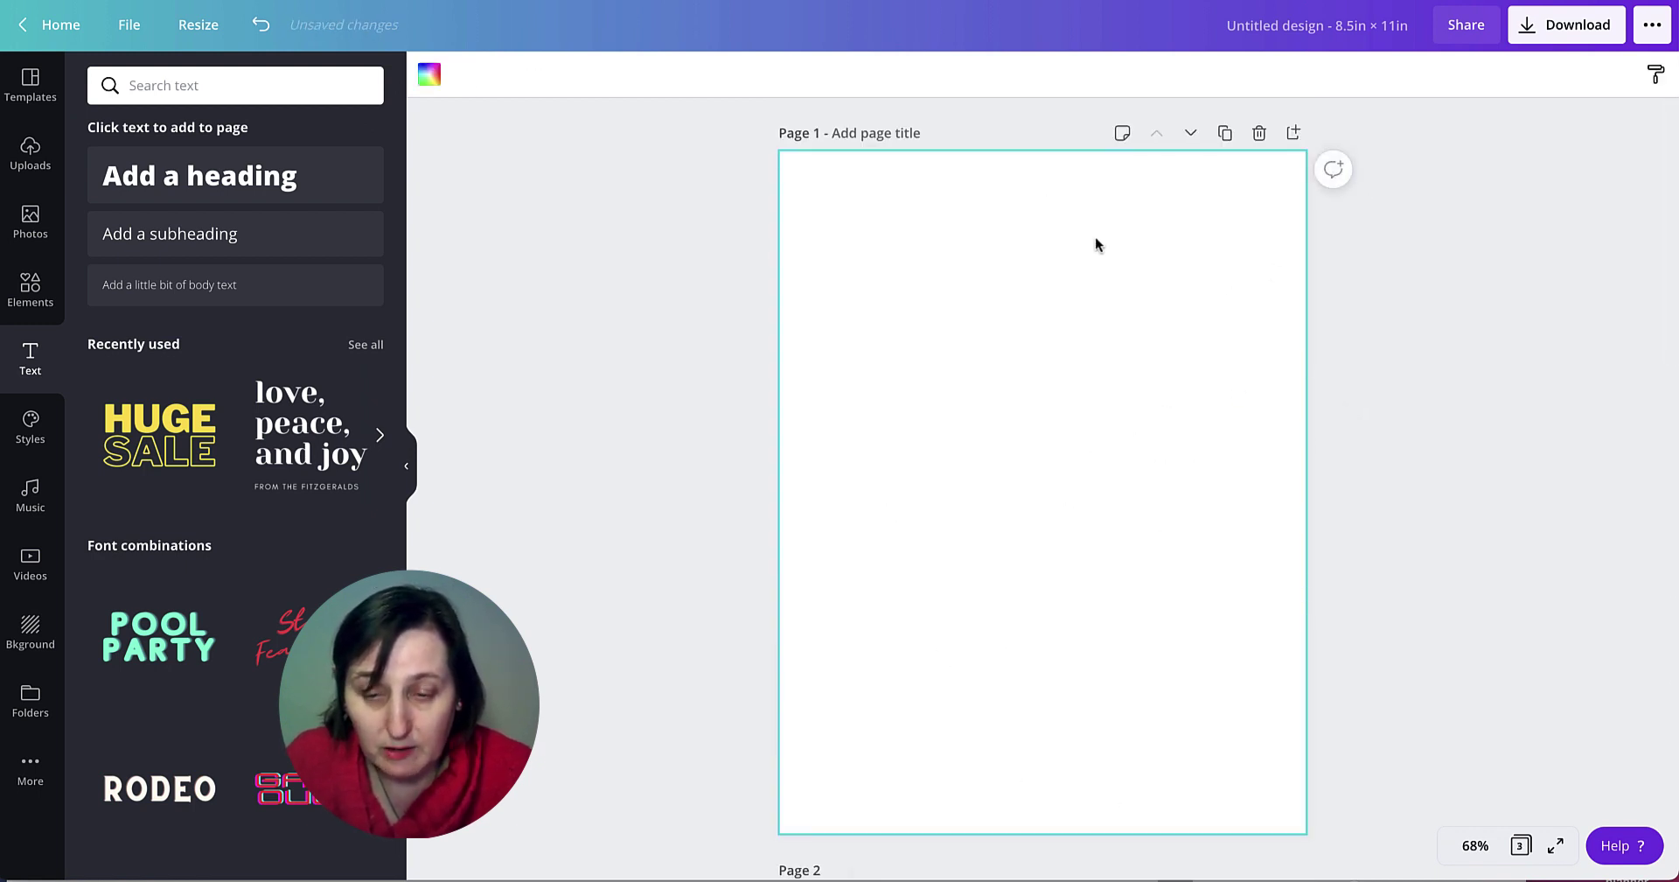
Place the "Happy Mother's Day!" font combination on the upper half of the blank first page.
scroll(196, 429, down, 5)
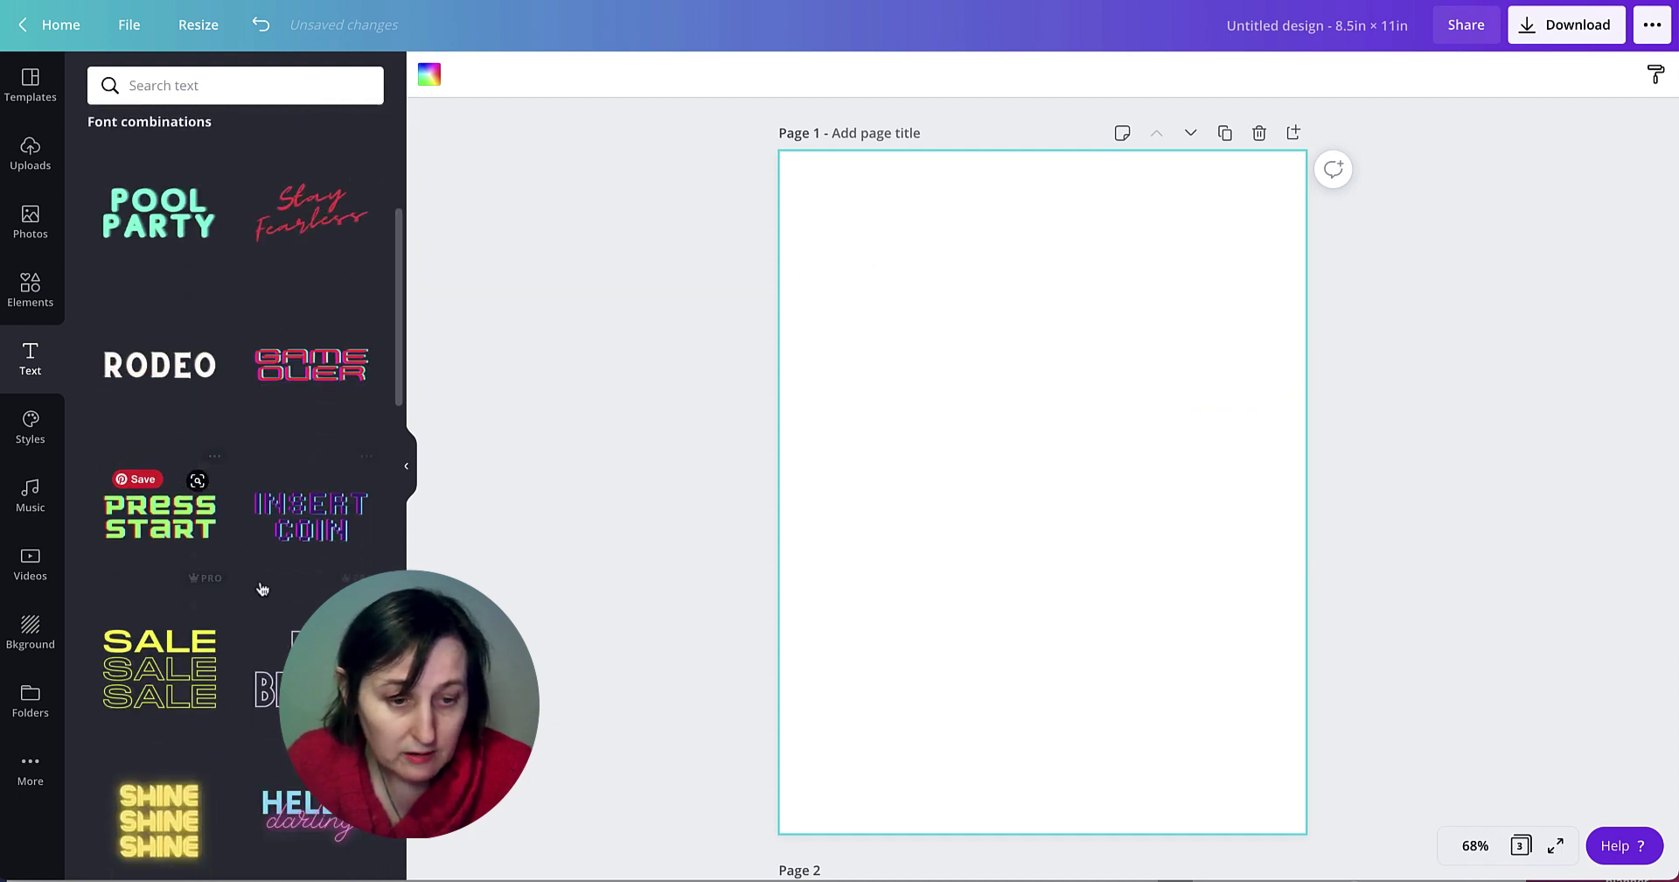
scroll(309, 328, down, 10)
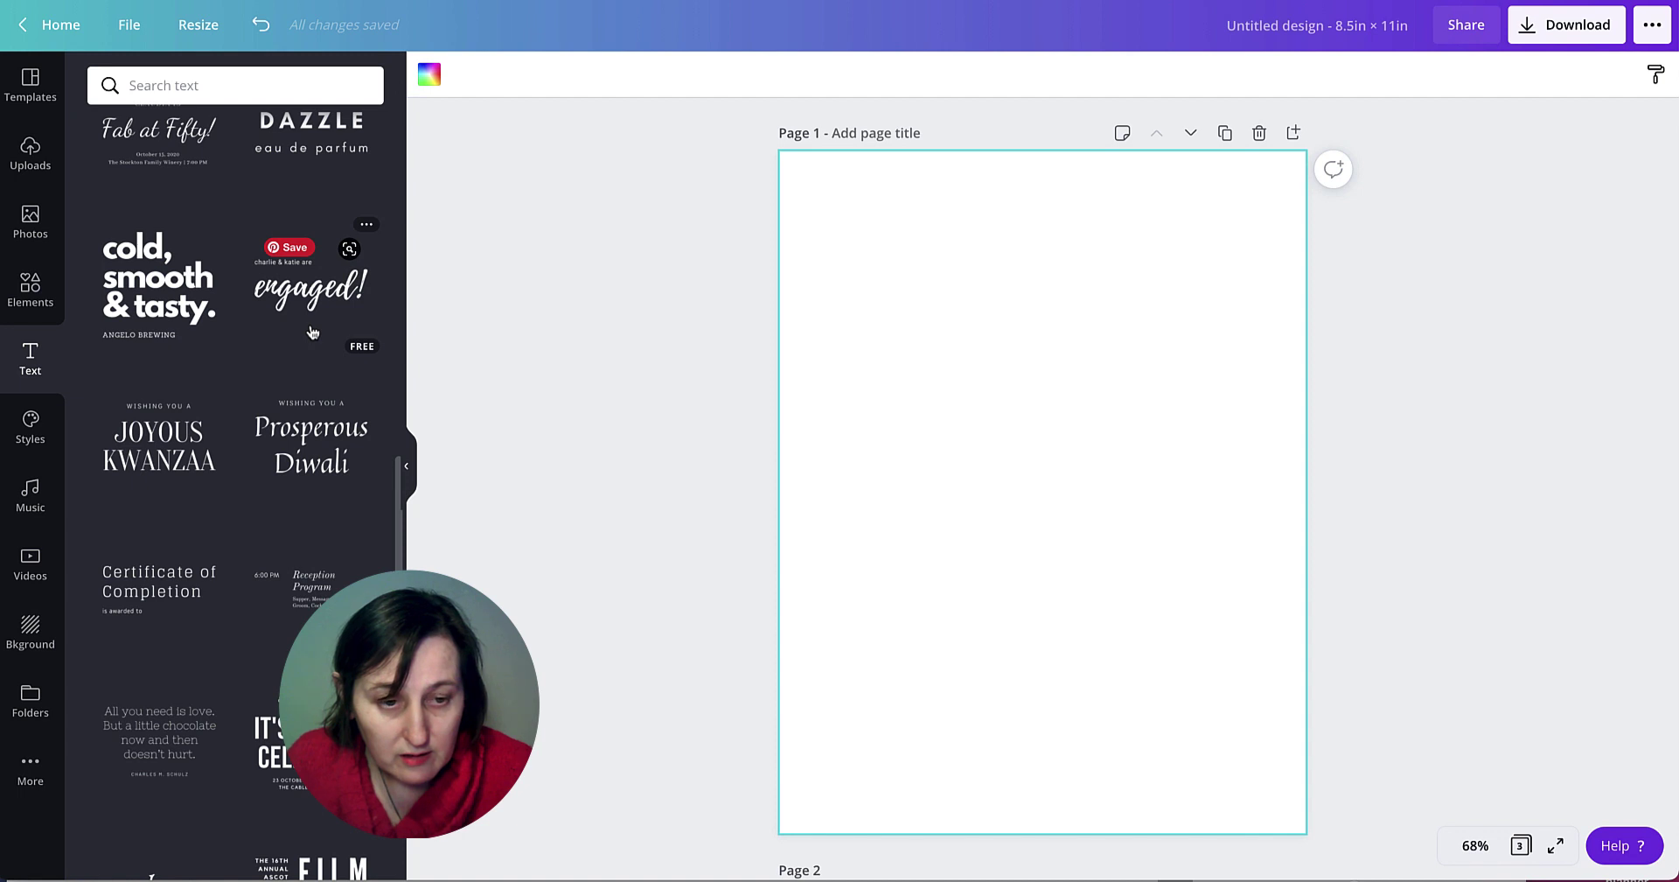
scroll(311, 331, down, 5)
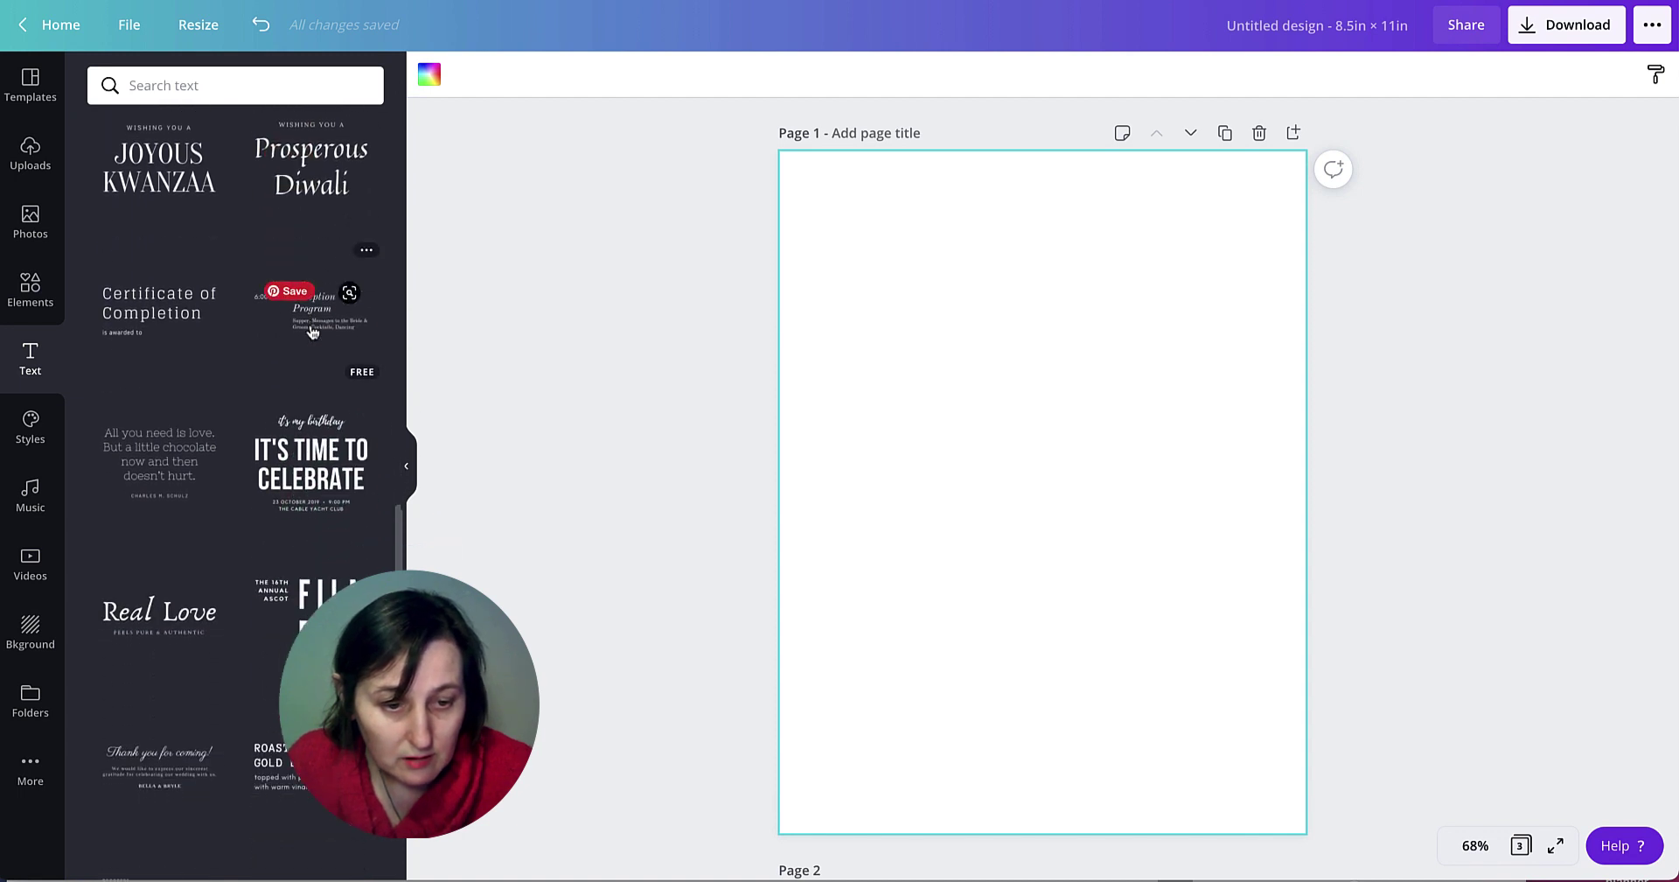
scroll(312, 332, down, 7)
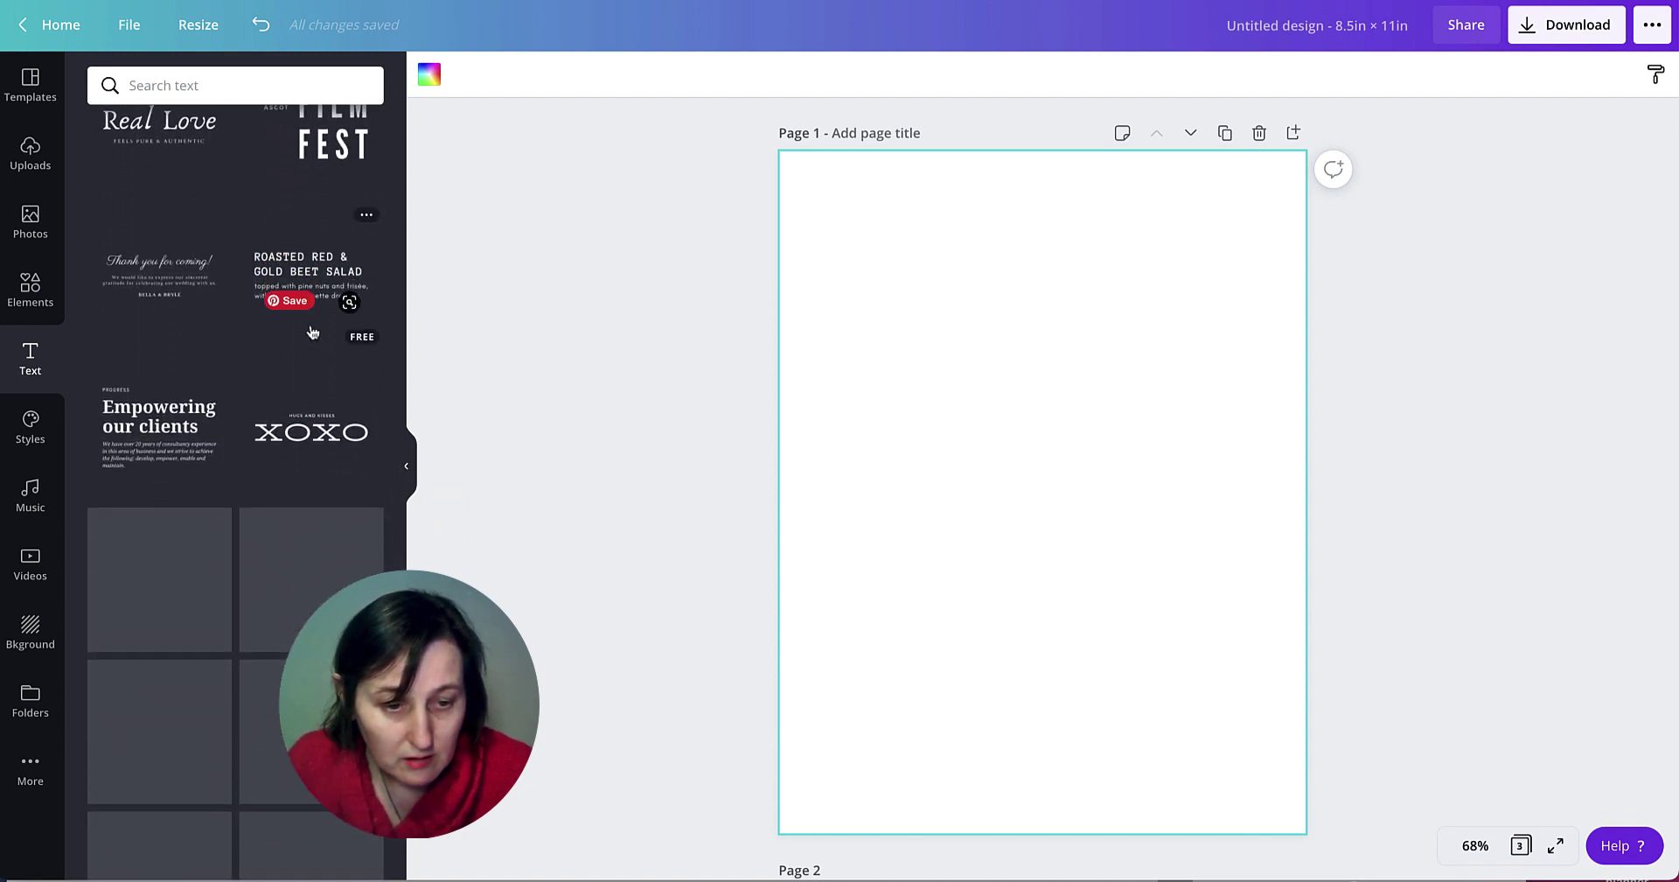
scroll(312, 329, down, 2)
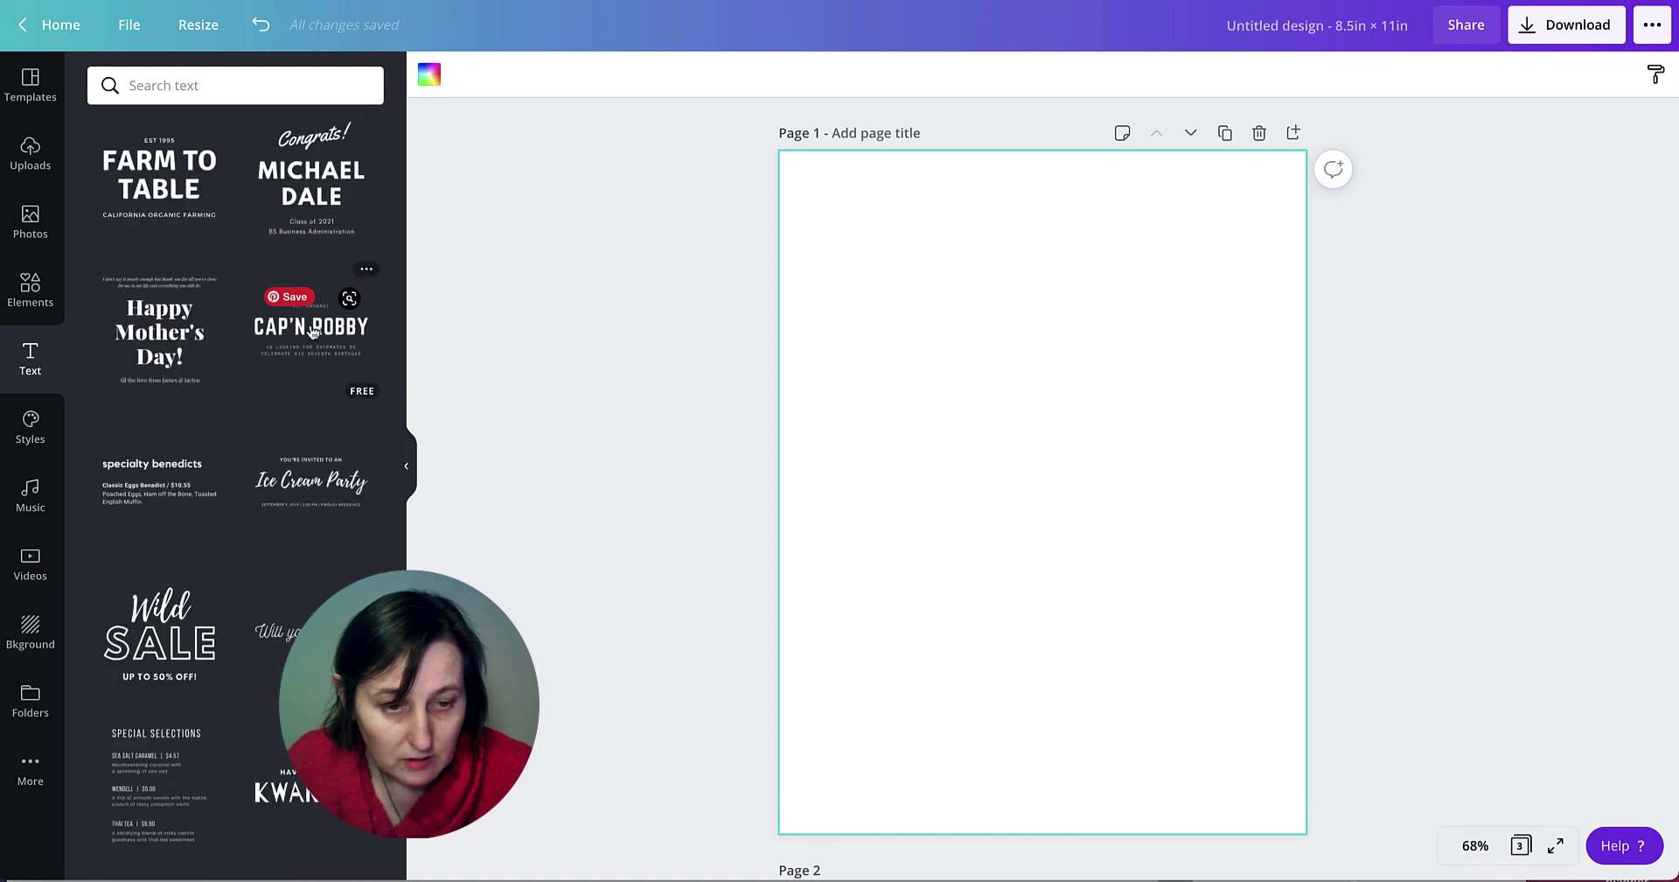
drag(159, 332, 871, 298)
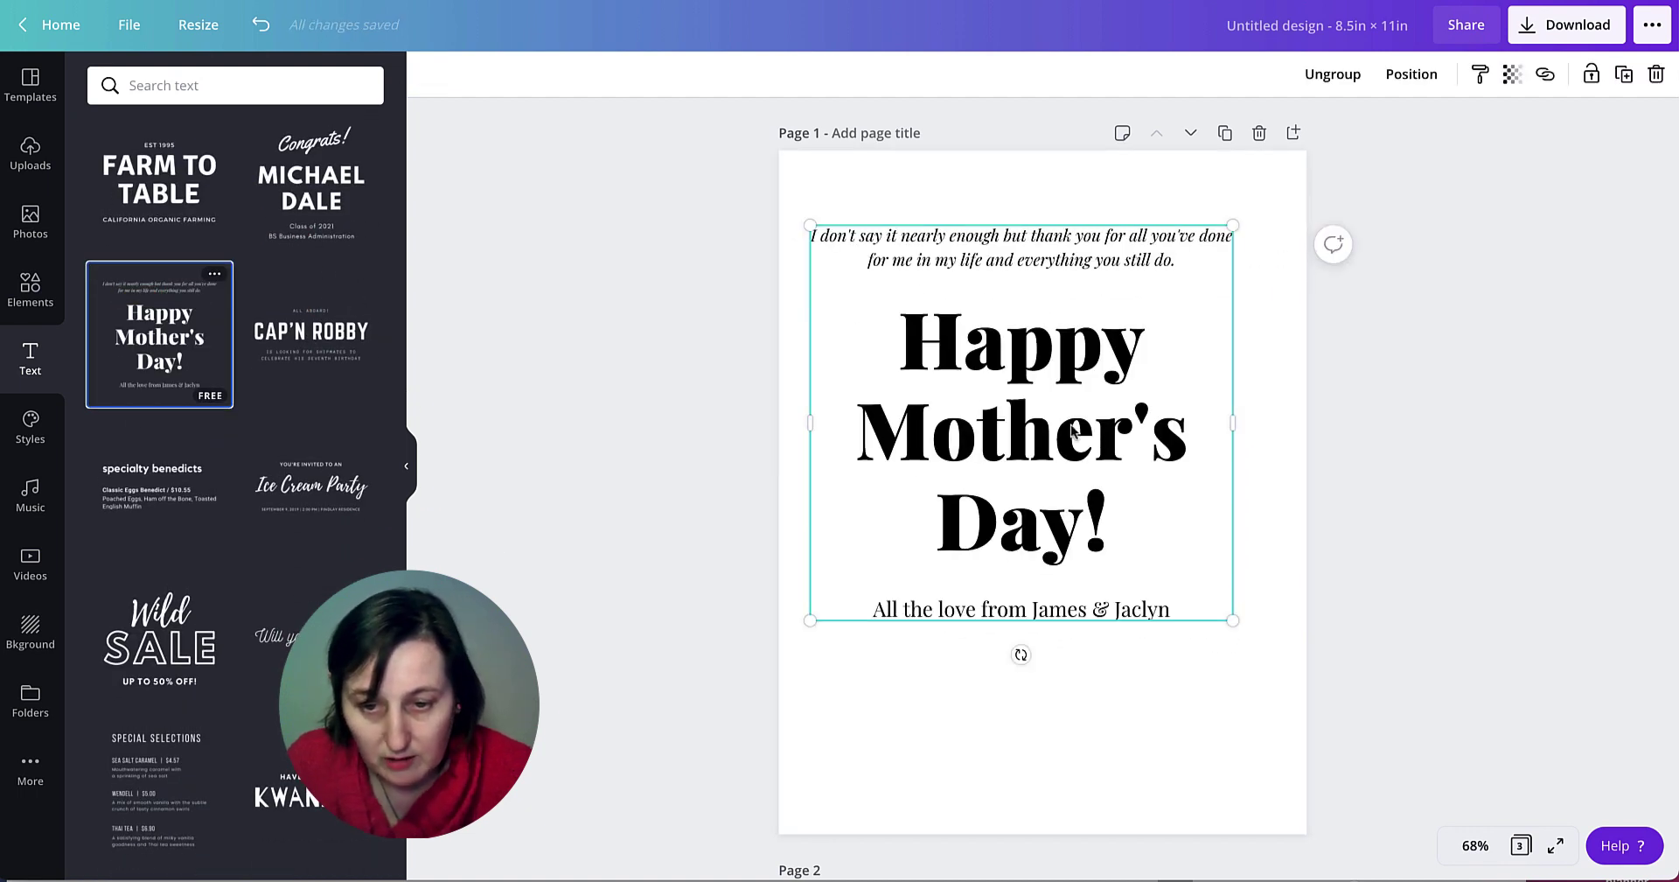
Replace the large "Happy Mother's Day!" text with "Farm Yard Coloring Book" and select the small line beneath it.
click(1085, 549)
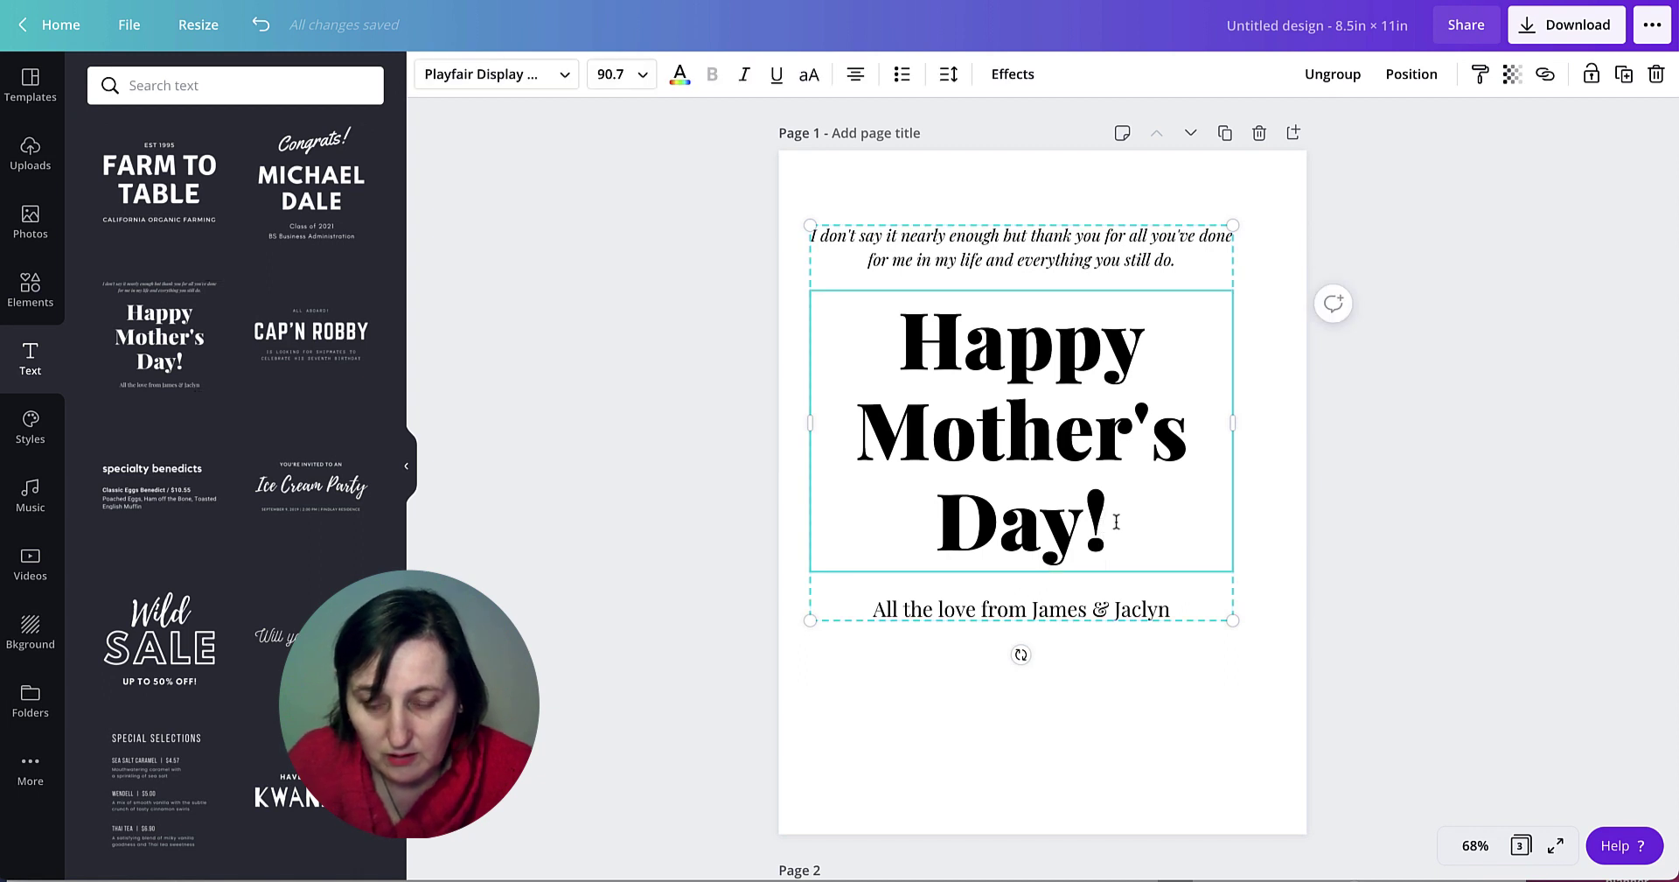
drag(1114, 522, 880, 356)
text(Fra)
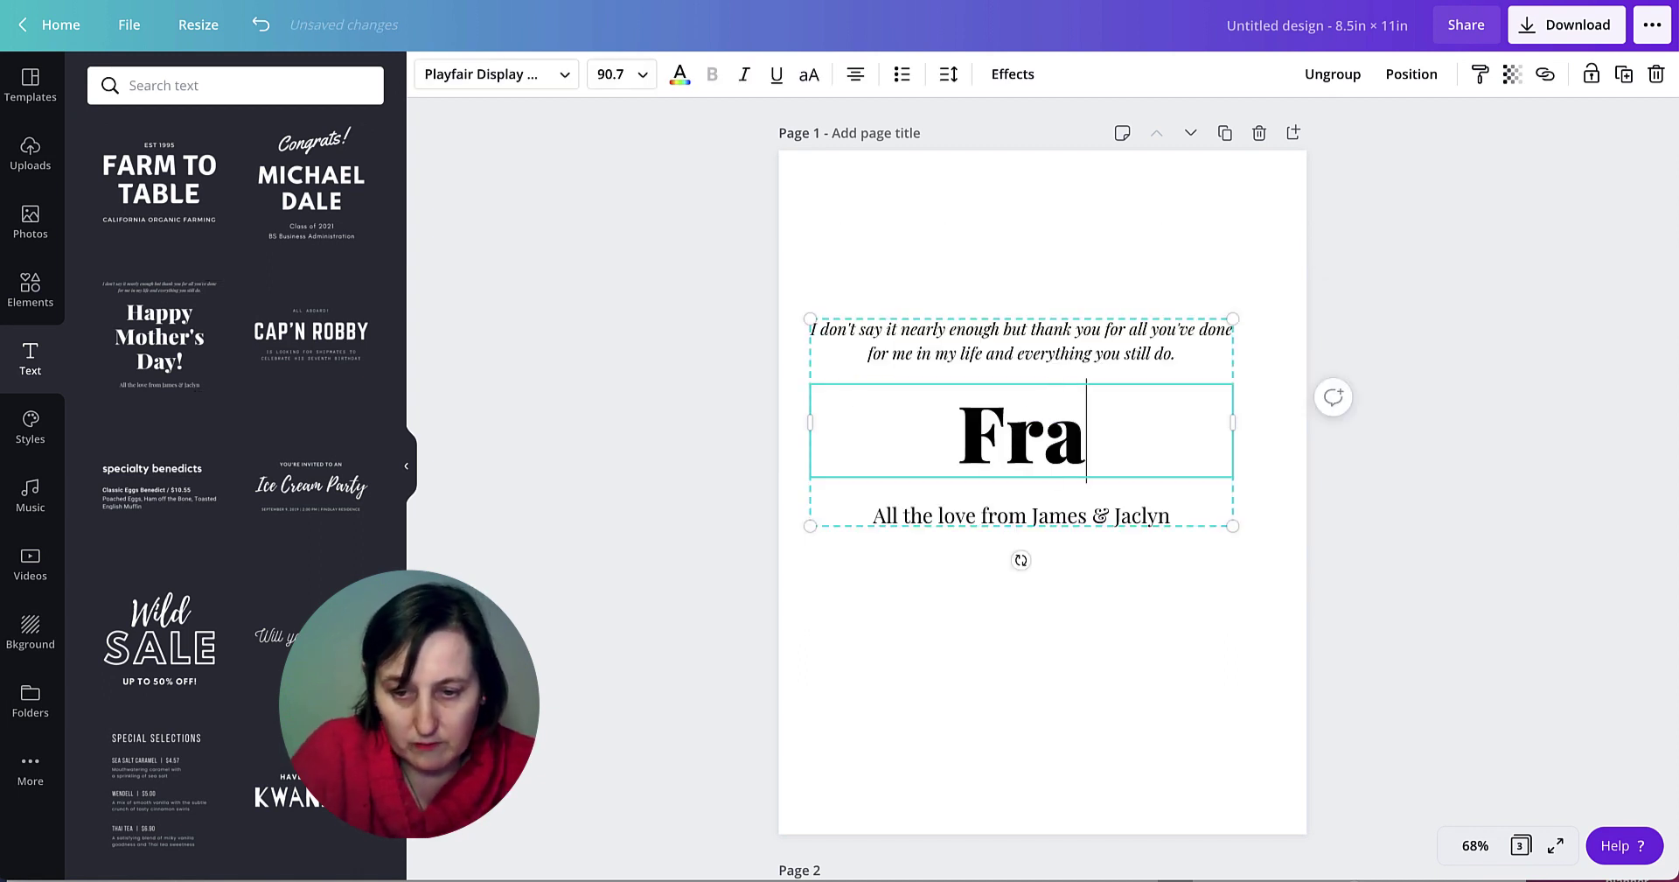
key(BackSpace)
key(BackSpace)
text(arm Y)
text(ard)
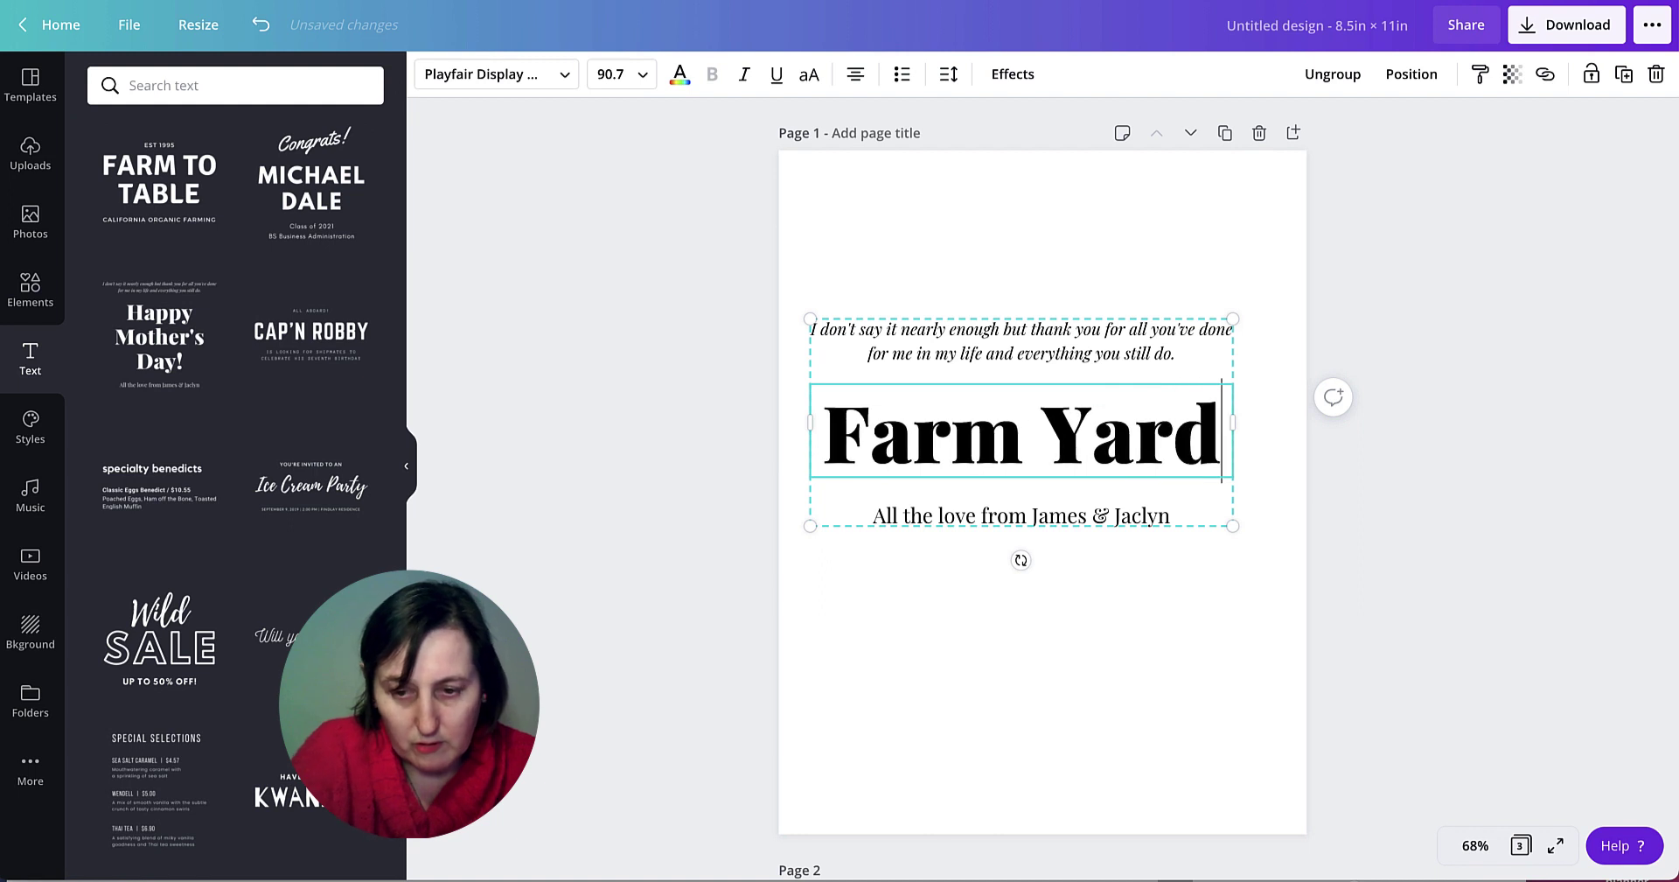
text( Colori)
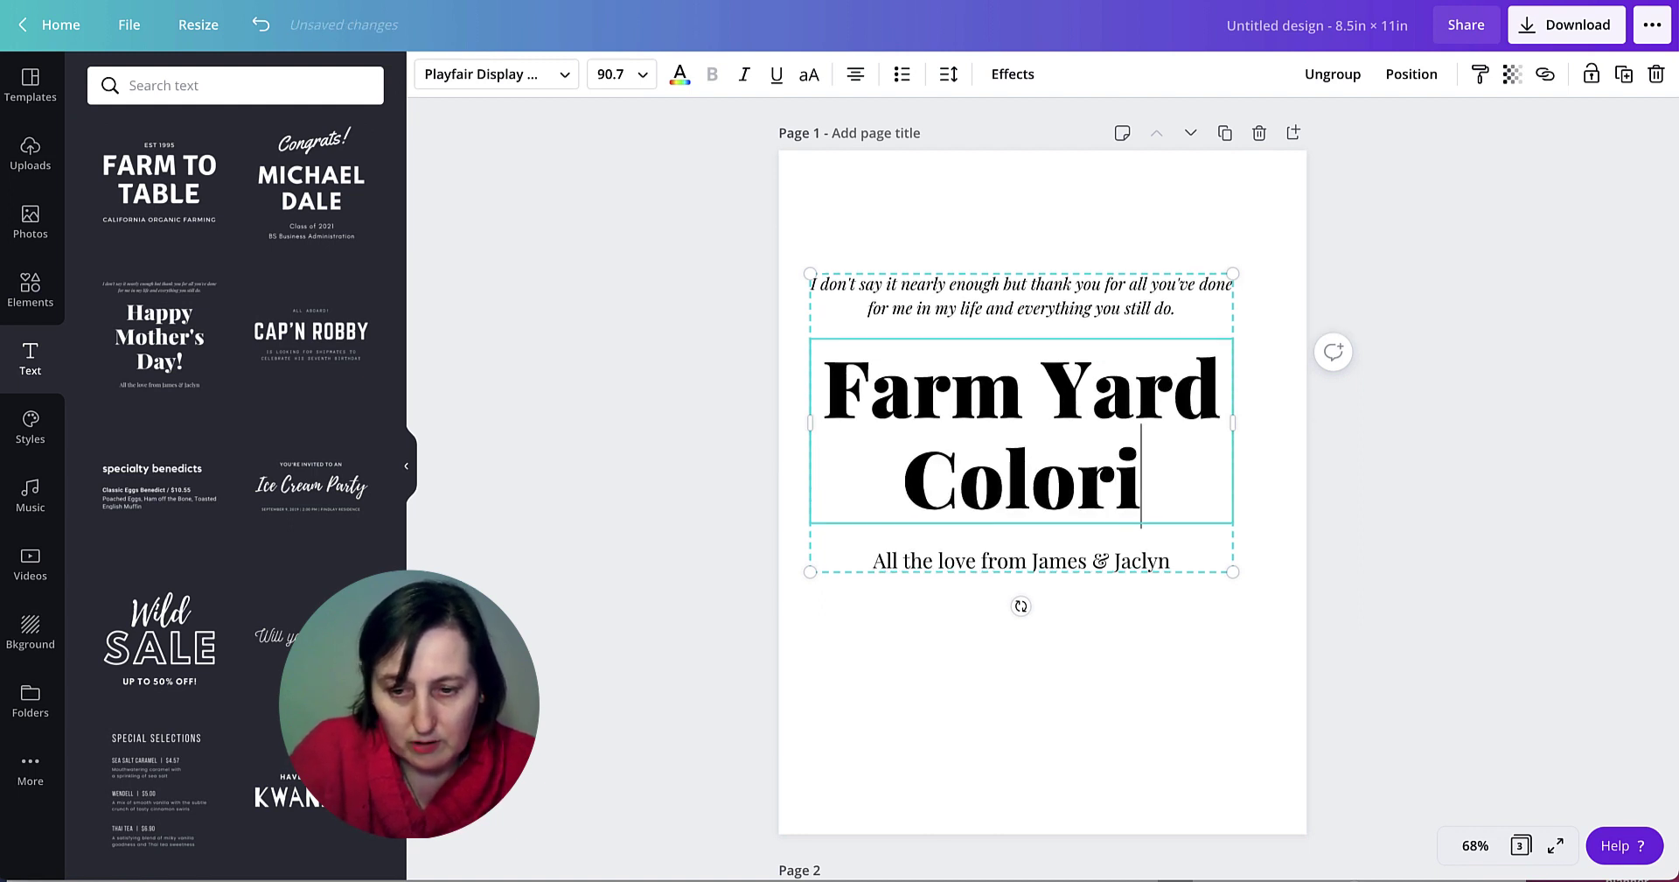
text(ng Book)
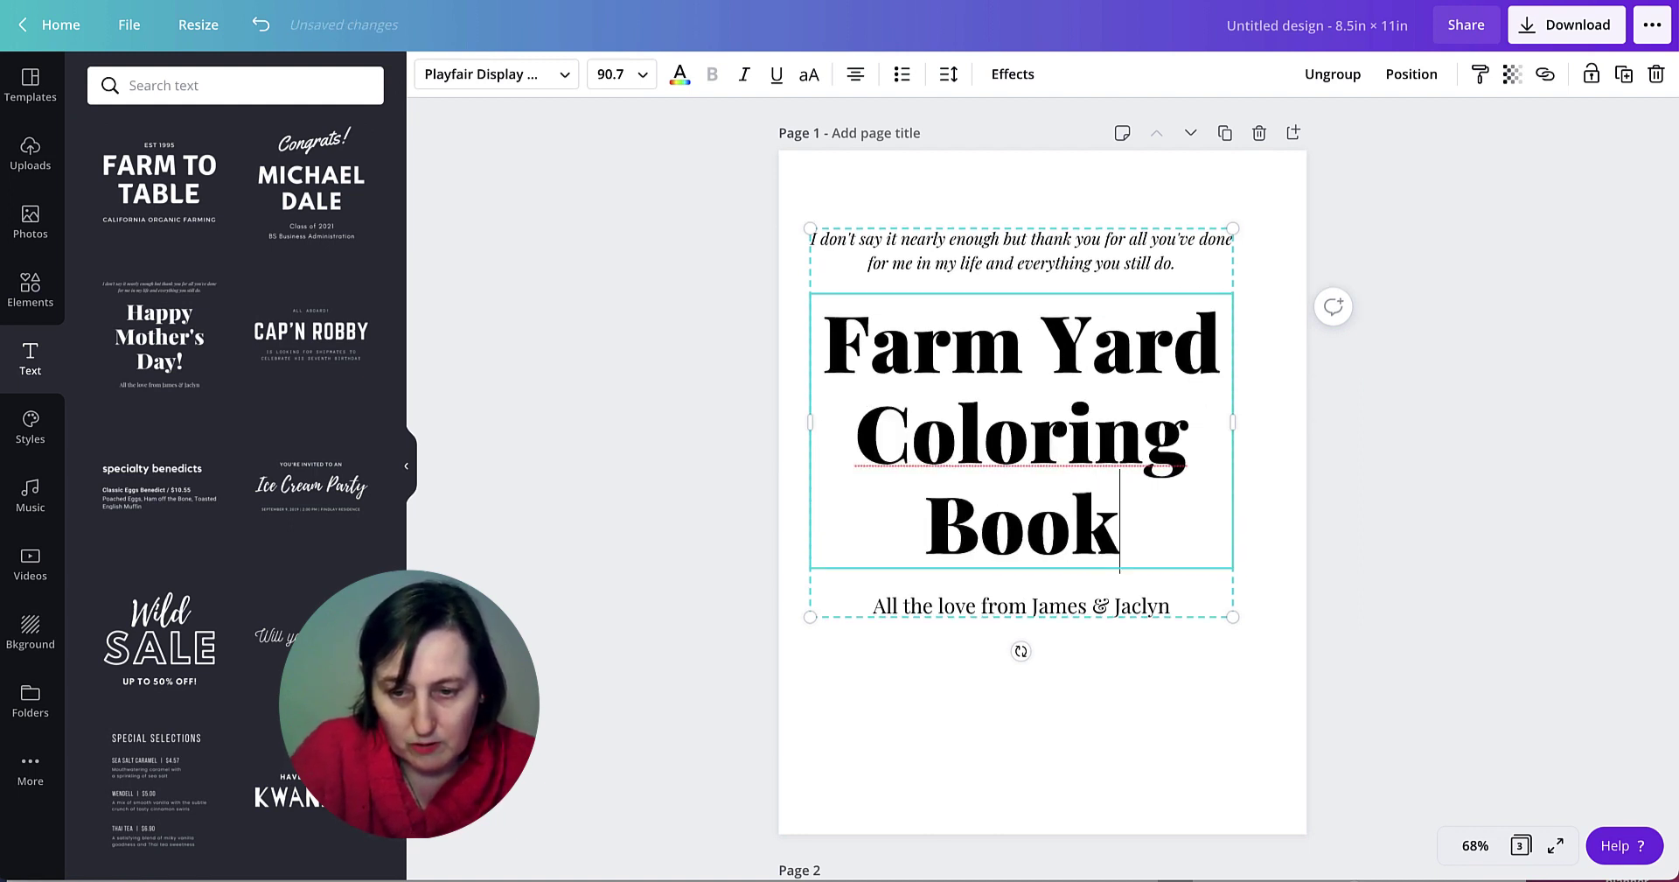
click(1009, 608)
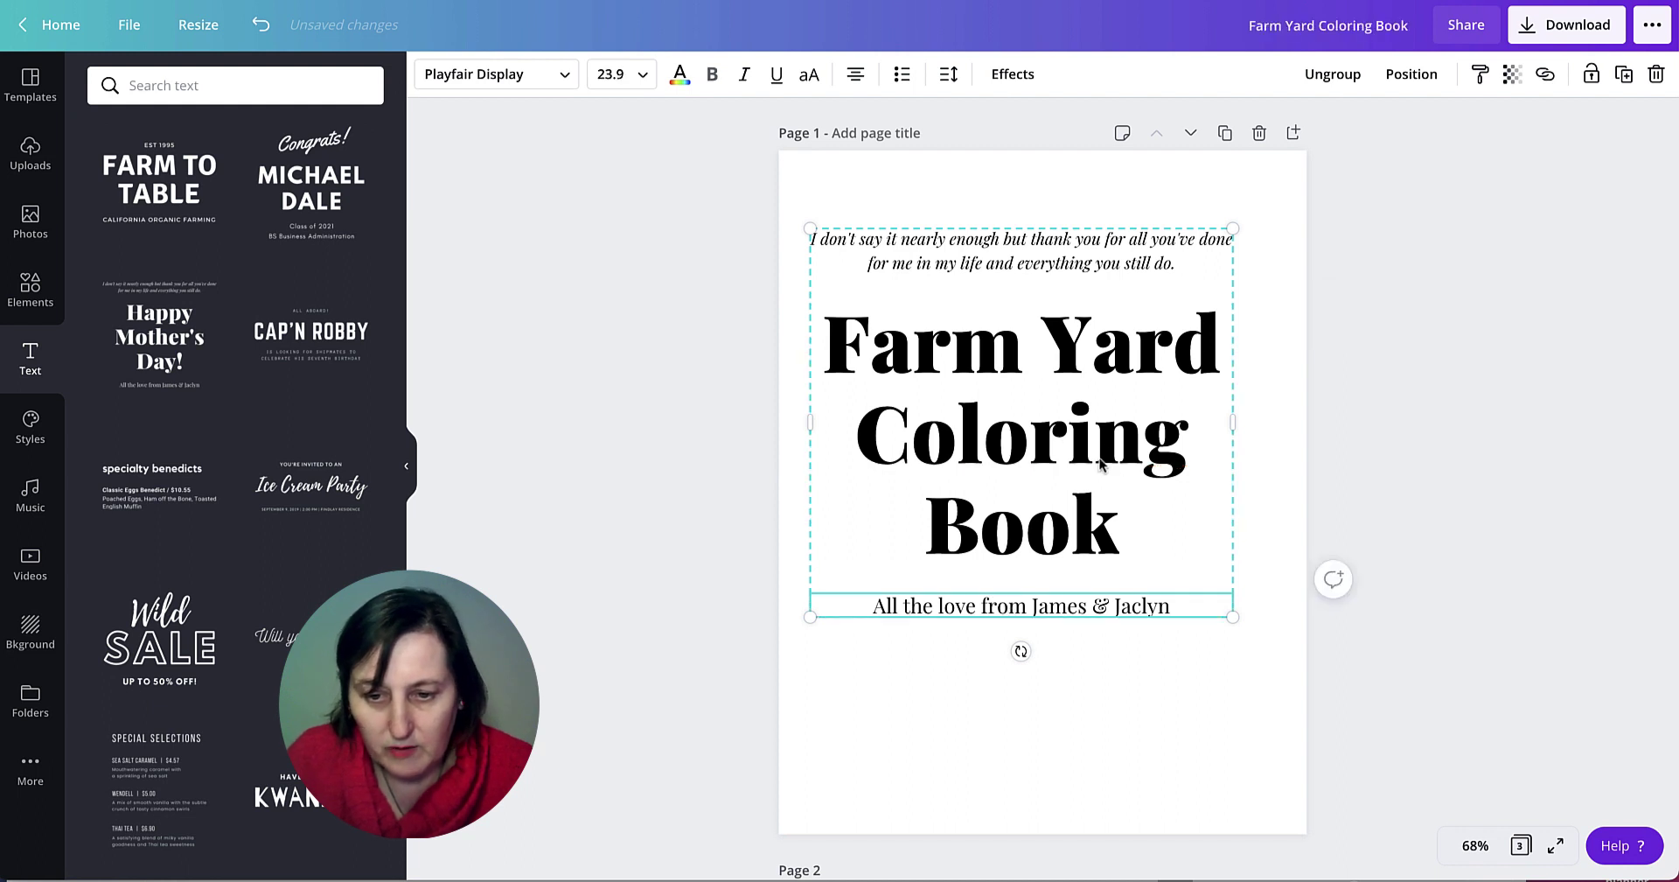
Delete the italic two-line text above the "Farm Yard Coloring Book" title.
click(954, 267)
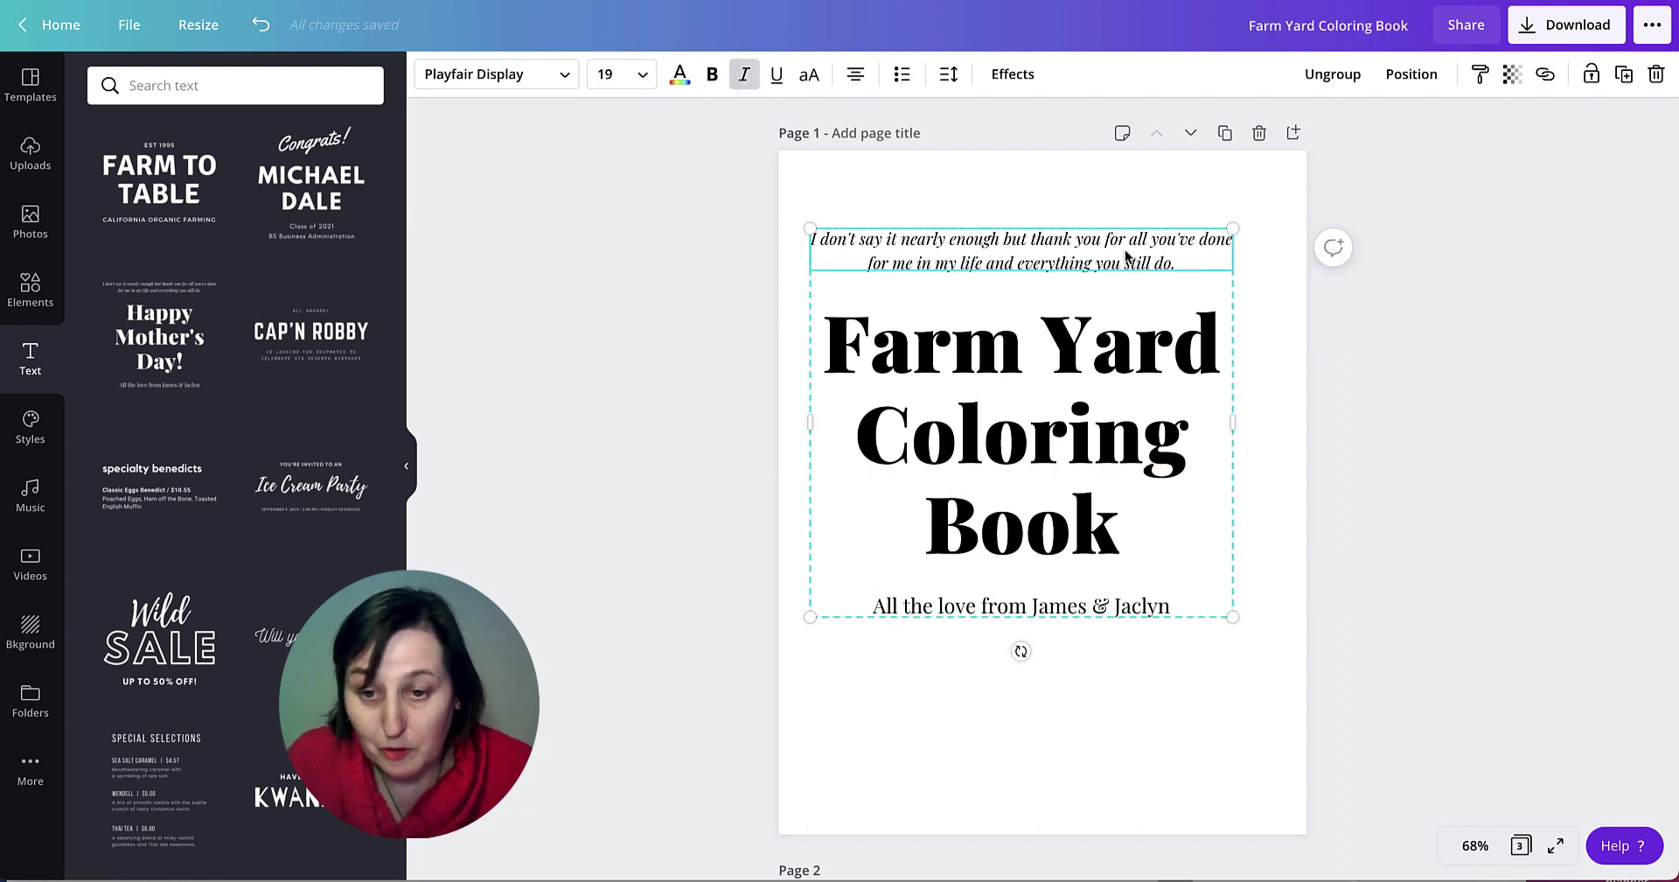
click(1175, 257)
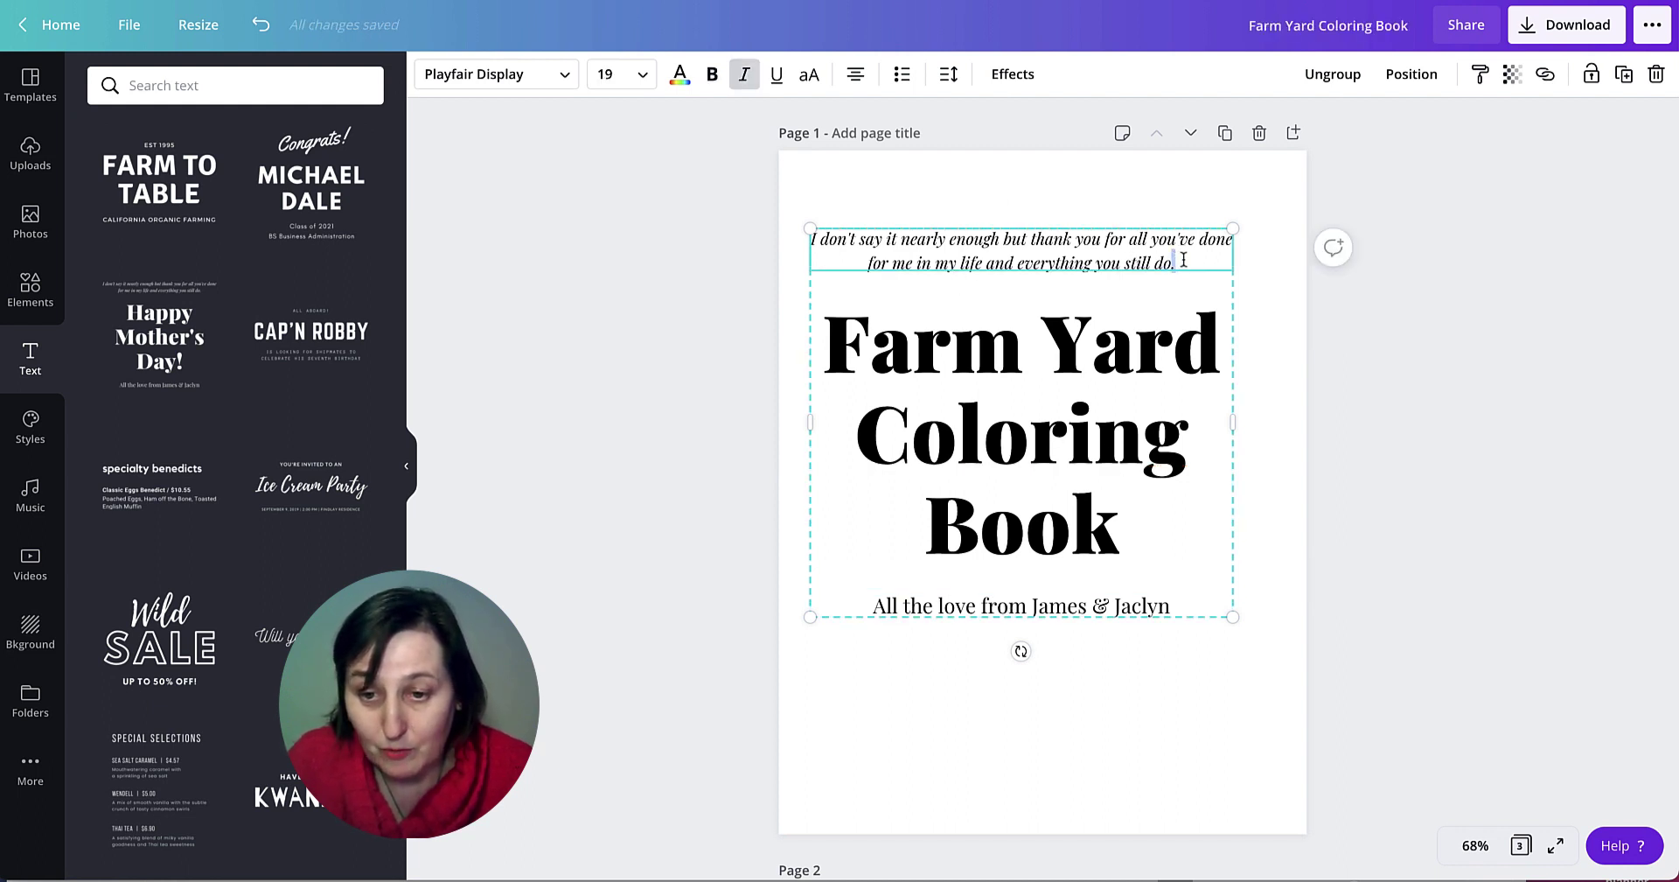
drag(1176, 257, 752, 238)
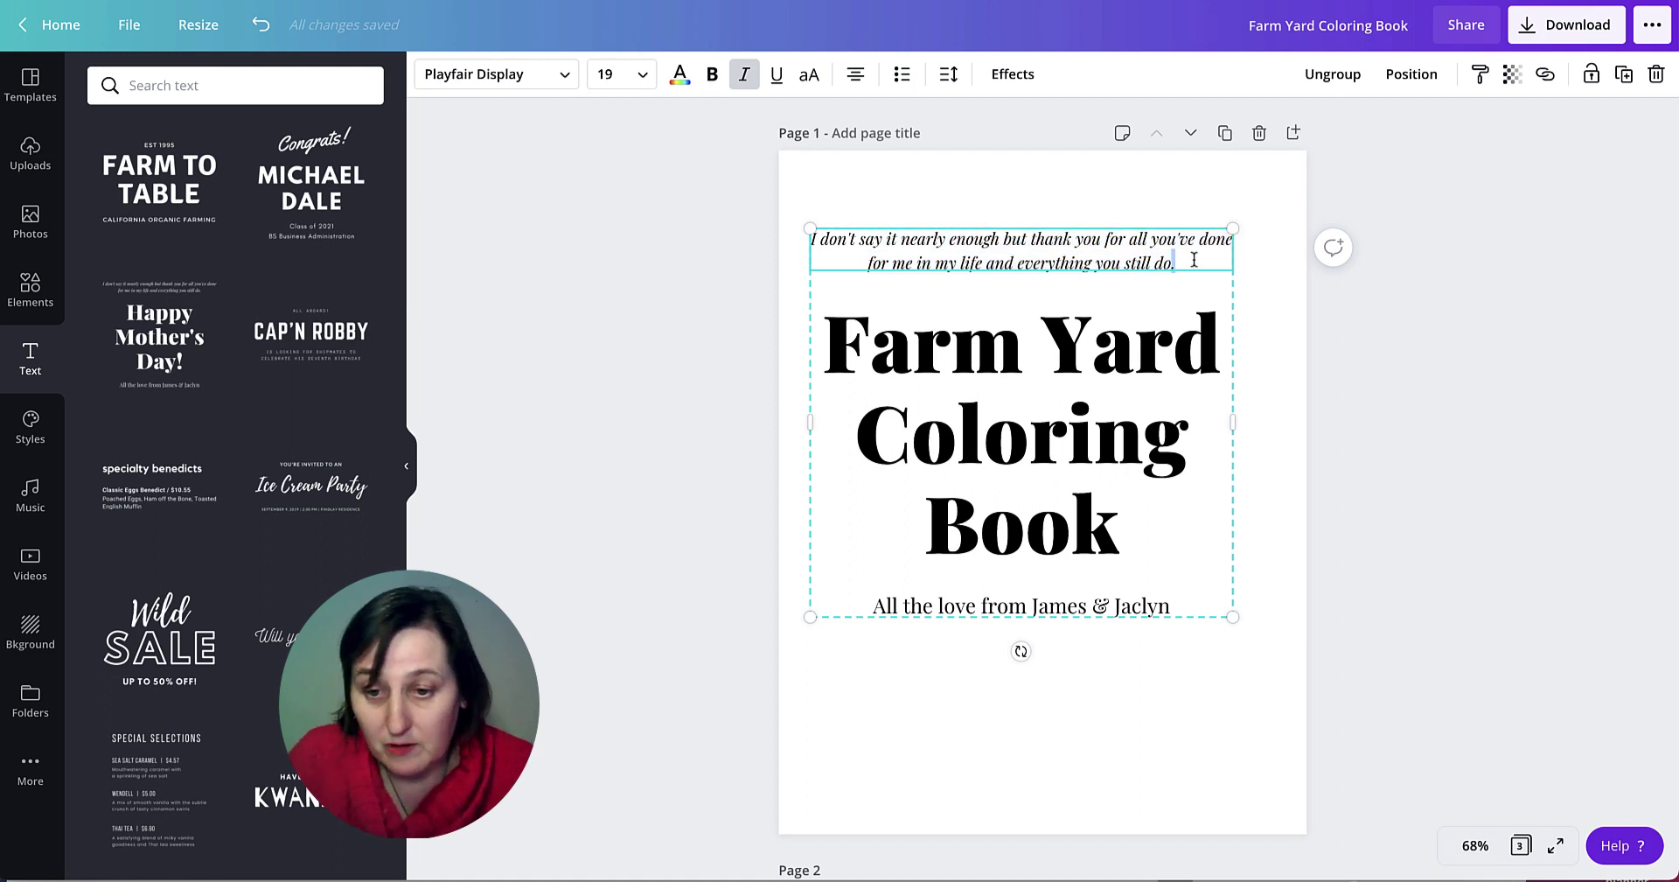
drag(1194, 260, 776, 233)
key(BackSpace)
Replace the small line beneath the title with "From" and the author's first name, and centre the text group on the page.
triple_click(875, 593)
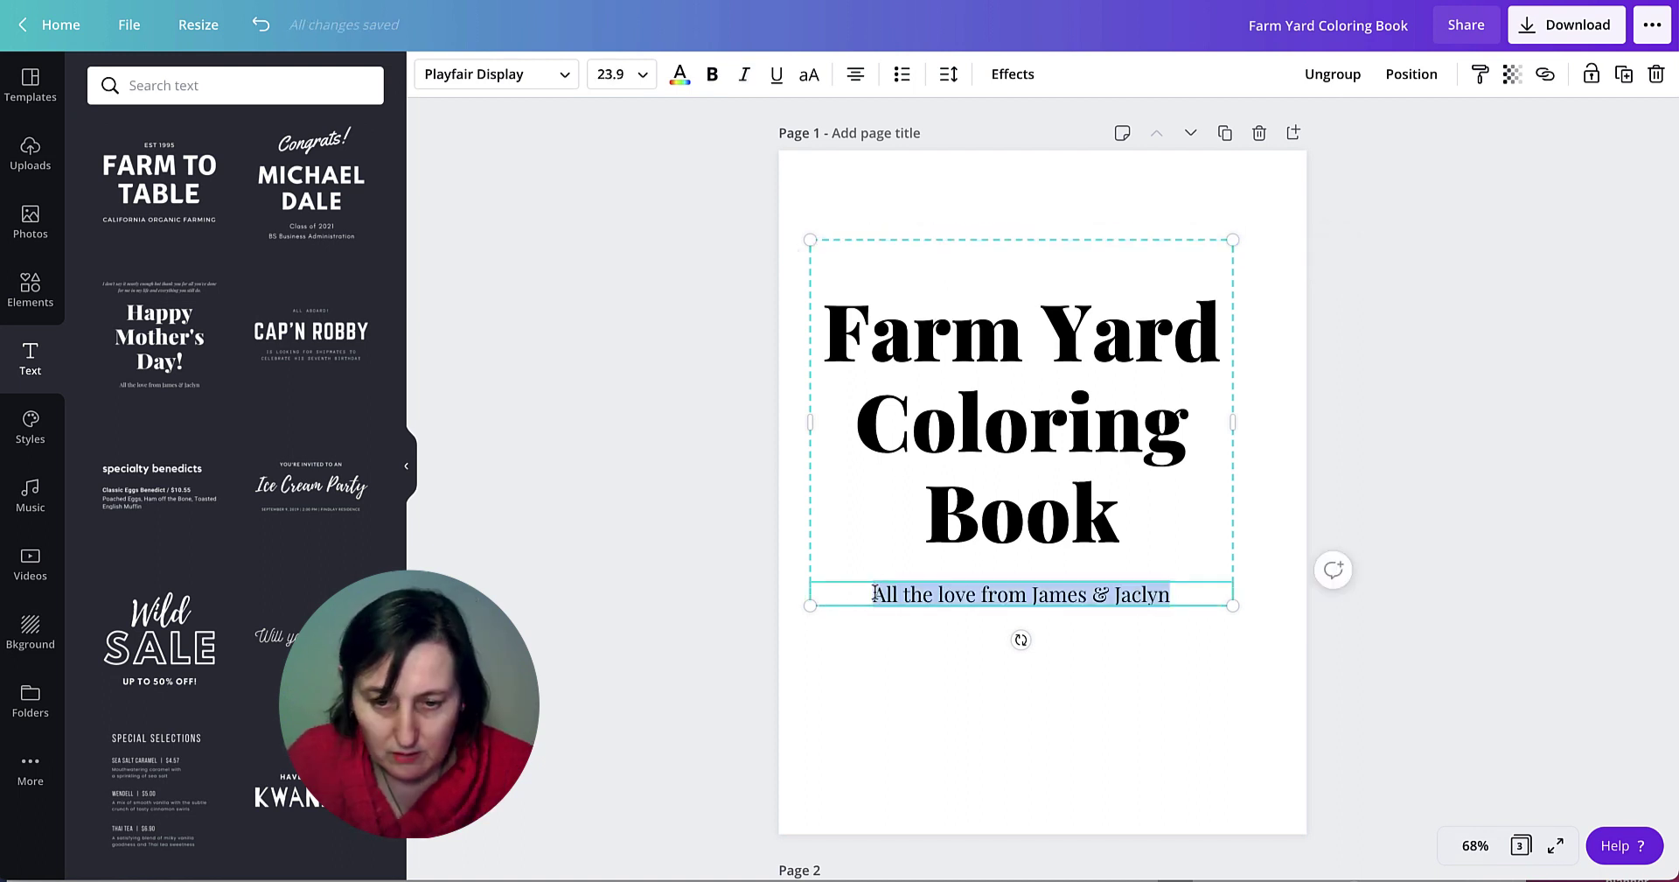
text(From )
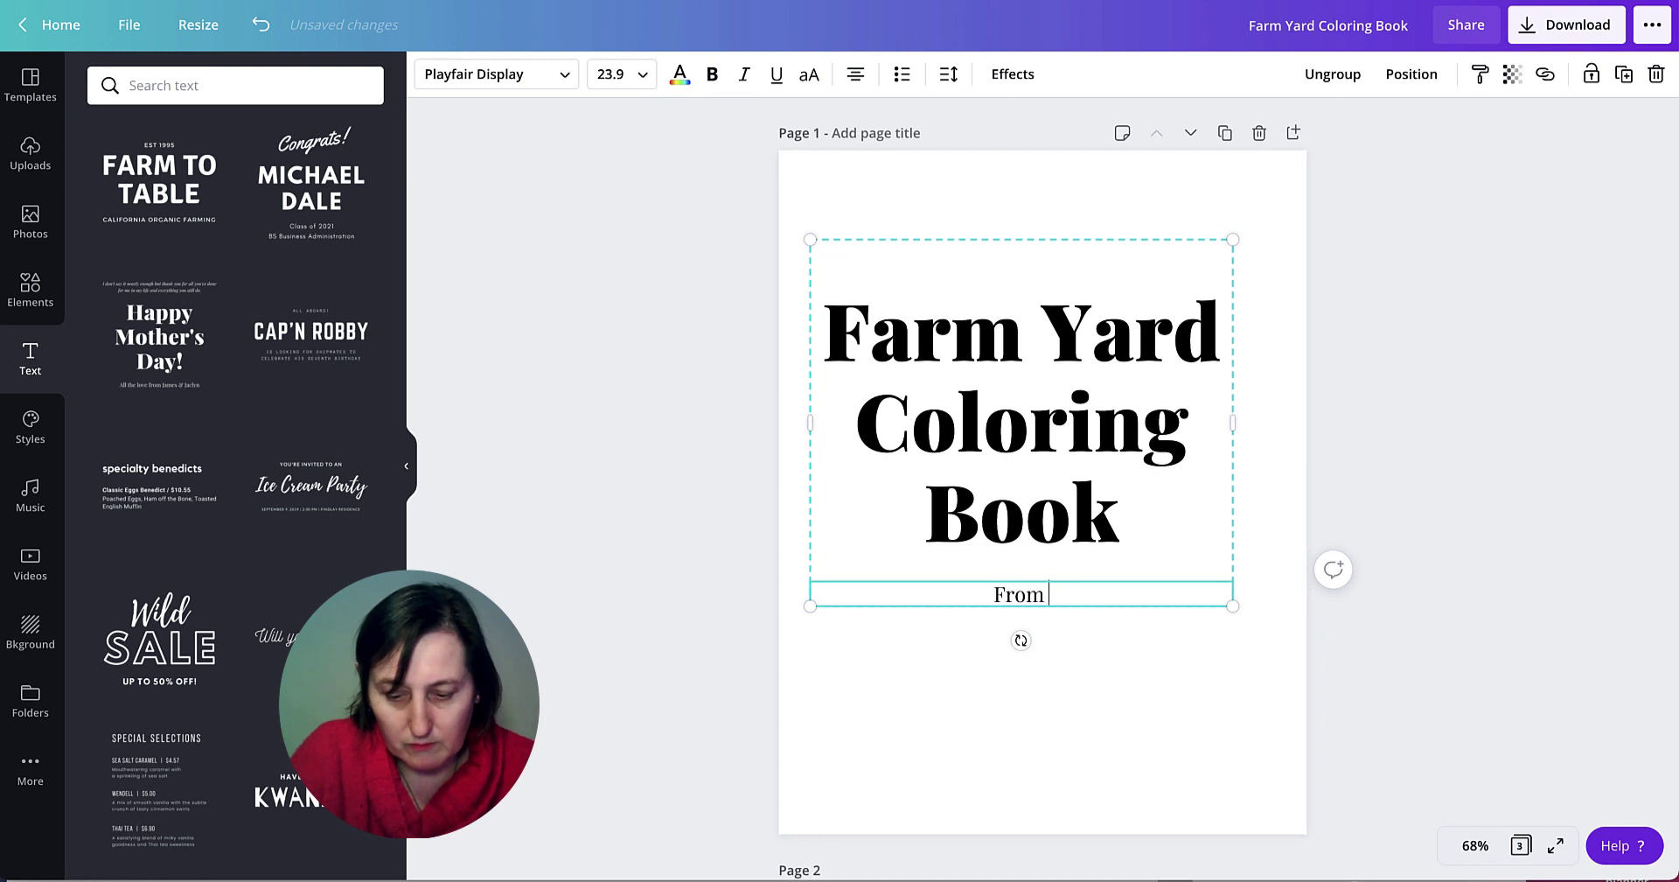
text(Kerie)
click(1408, 432)
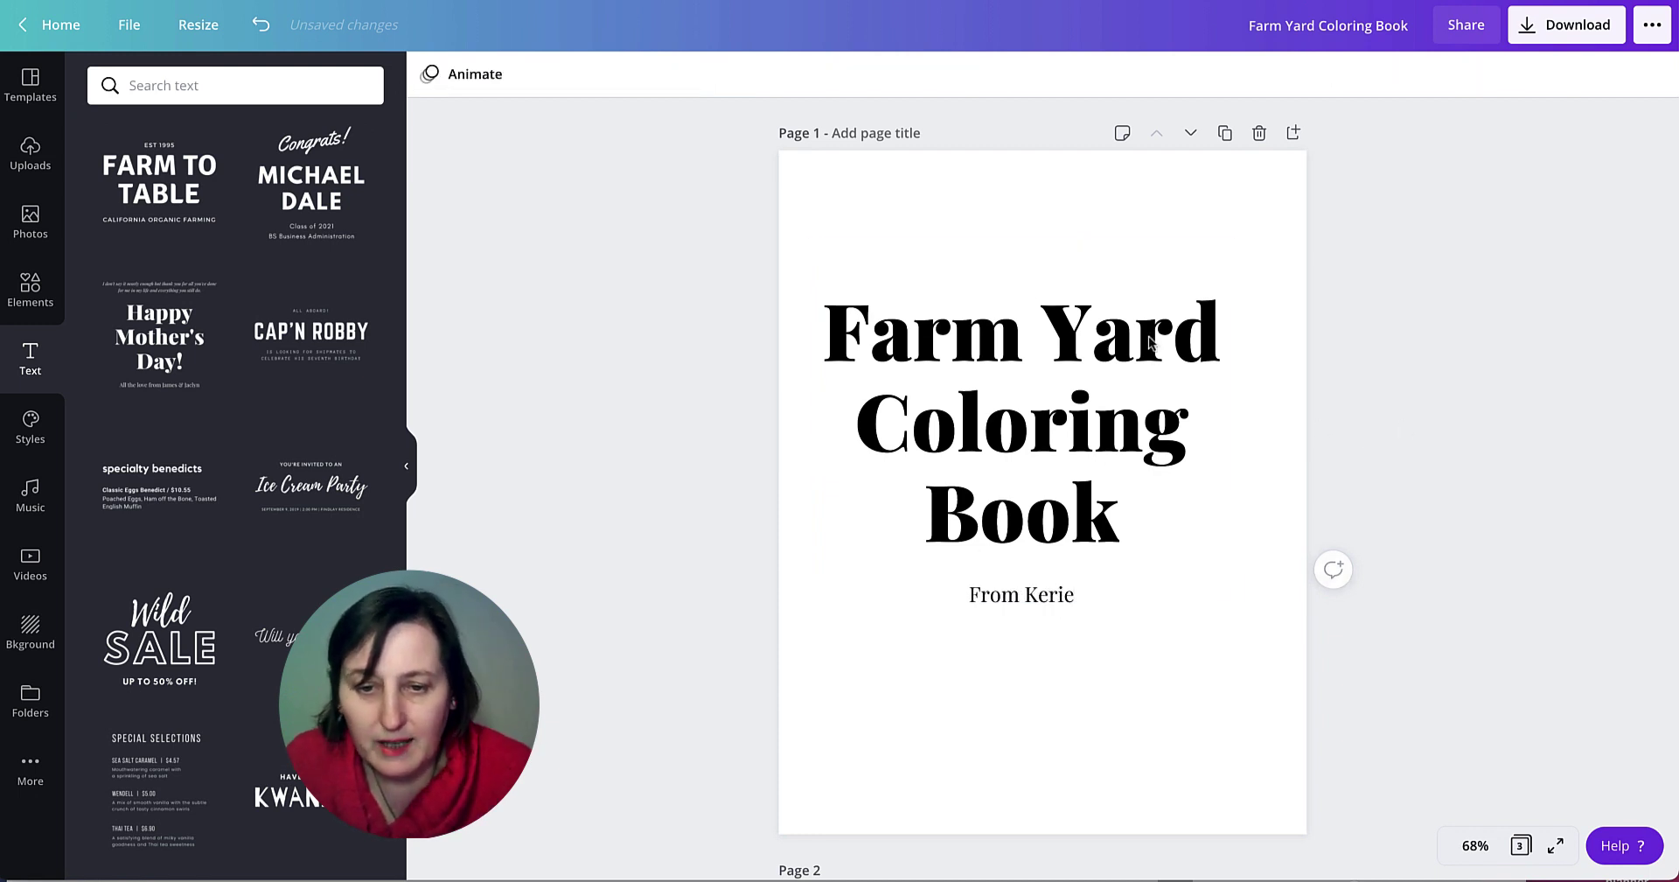
mouse_move(1029, 375)
mouse_down()
mouse_move(1076, 375)
mouse_move(1060, 373)
mouse_up()
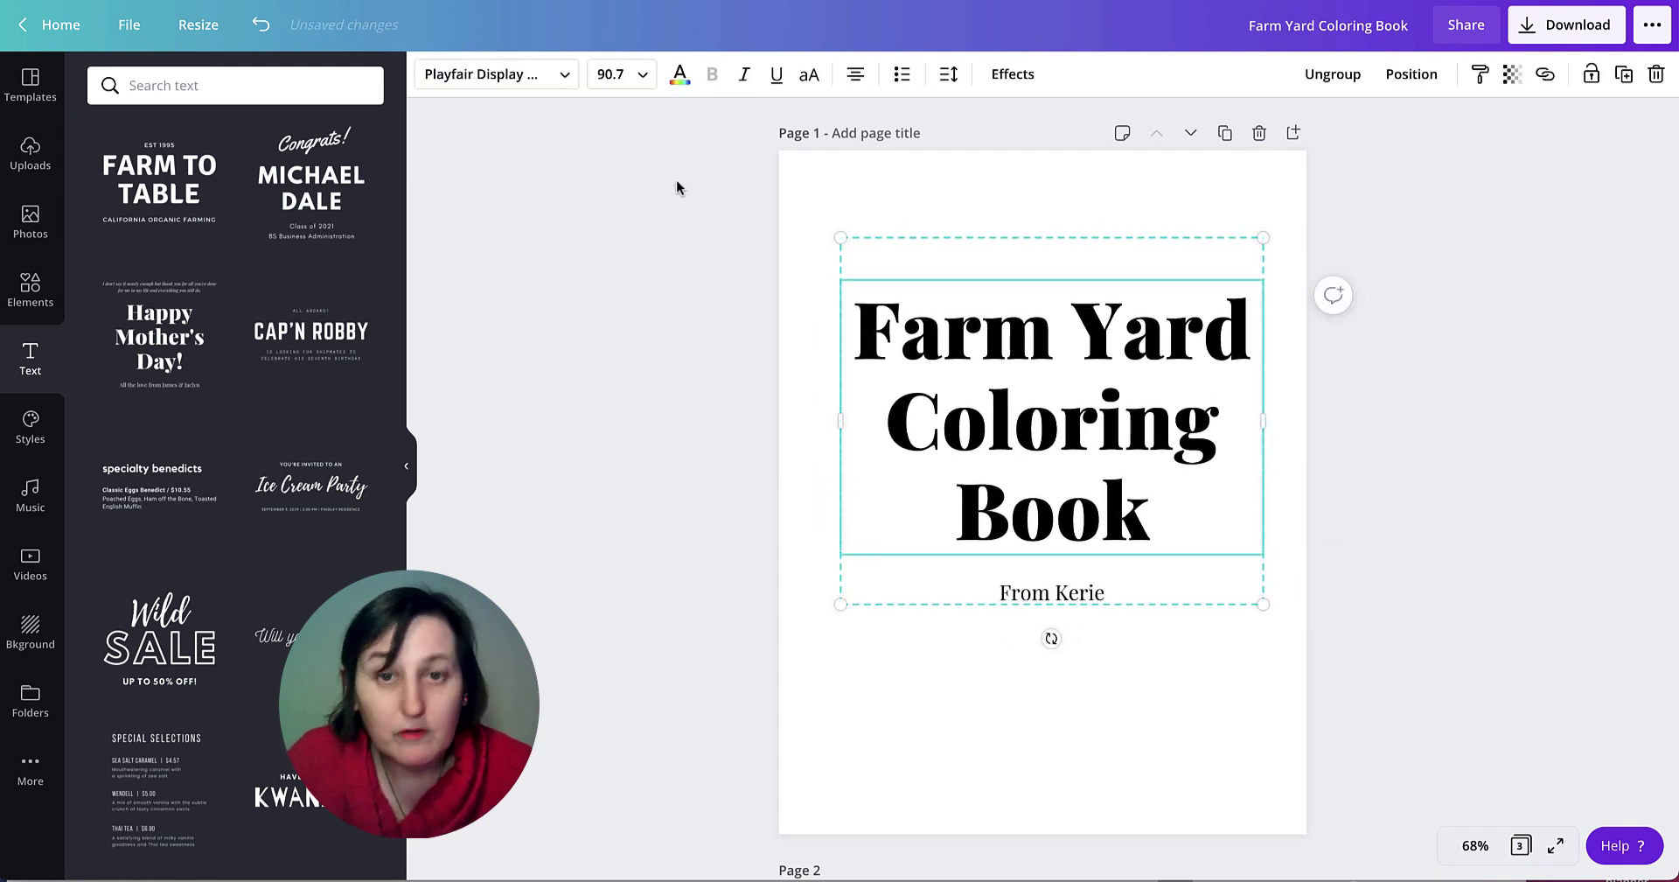
click(1431, 283)
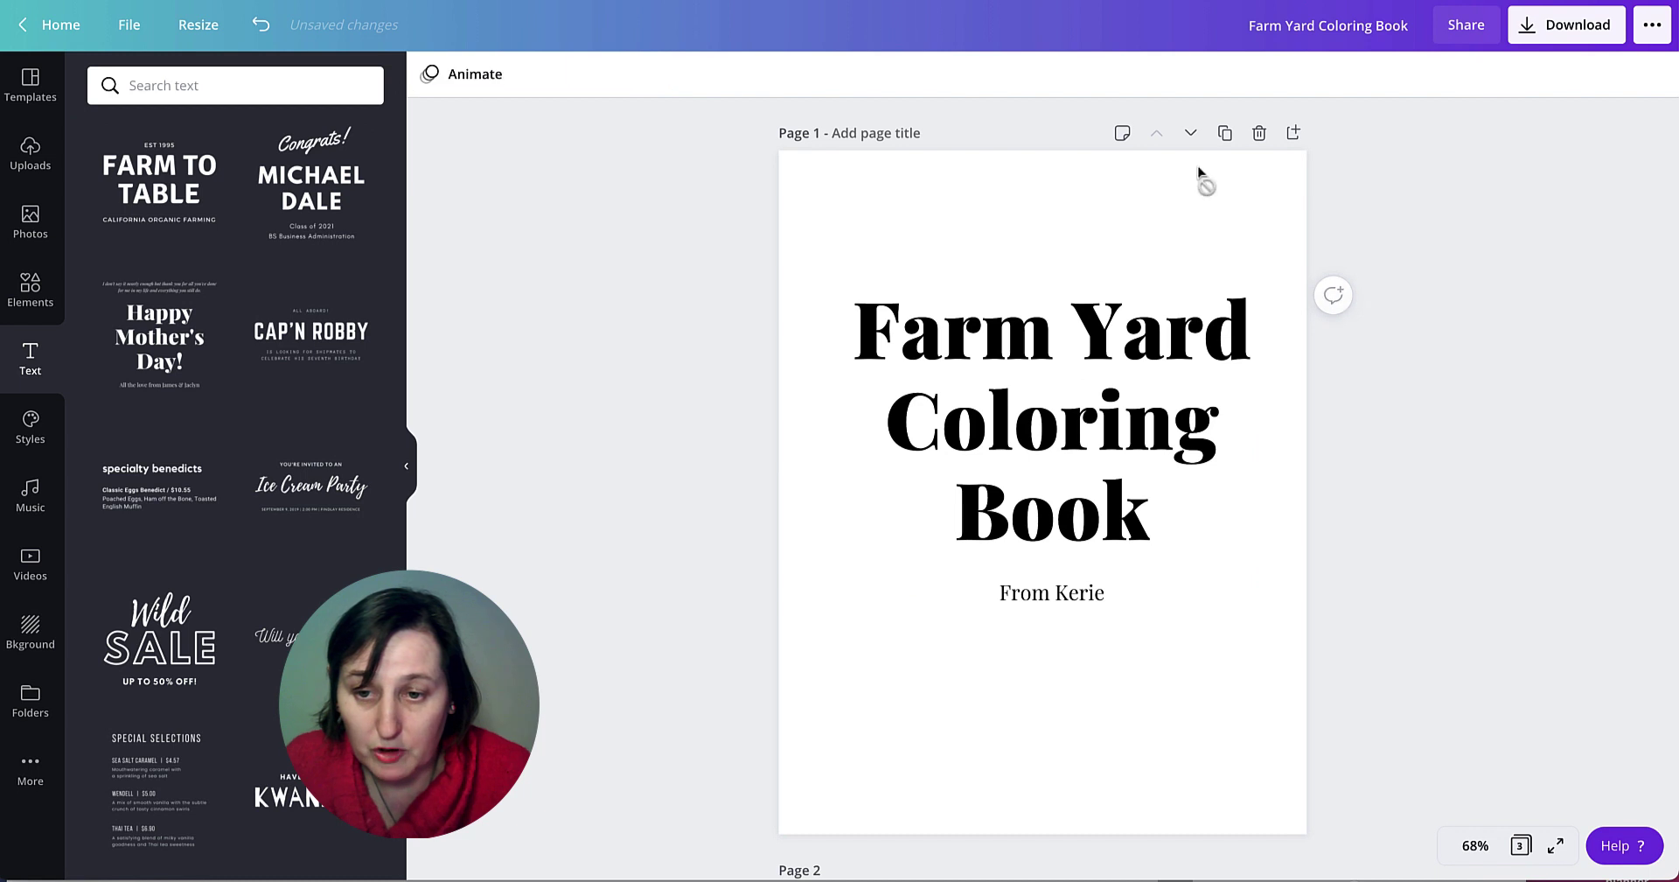
Add a blank page after the title page and place a body text box near its middle.
click(1294, 132)
scroll(1128, 516, down, 1)
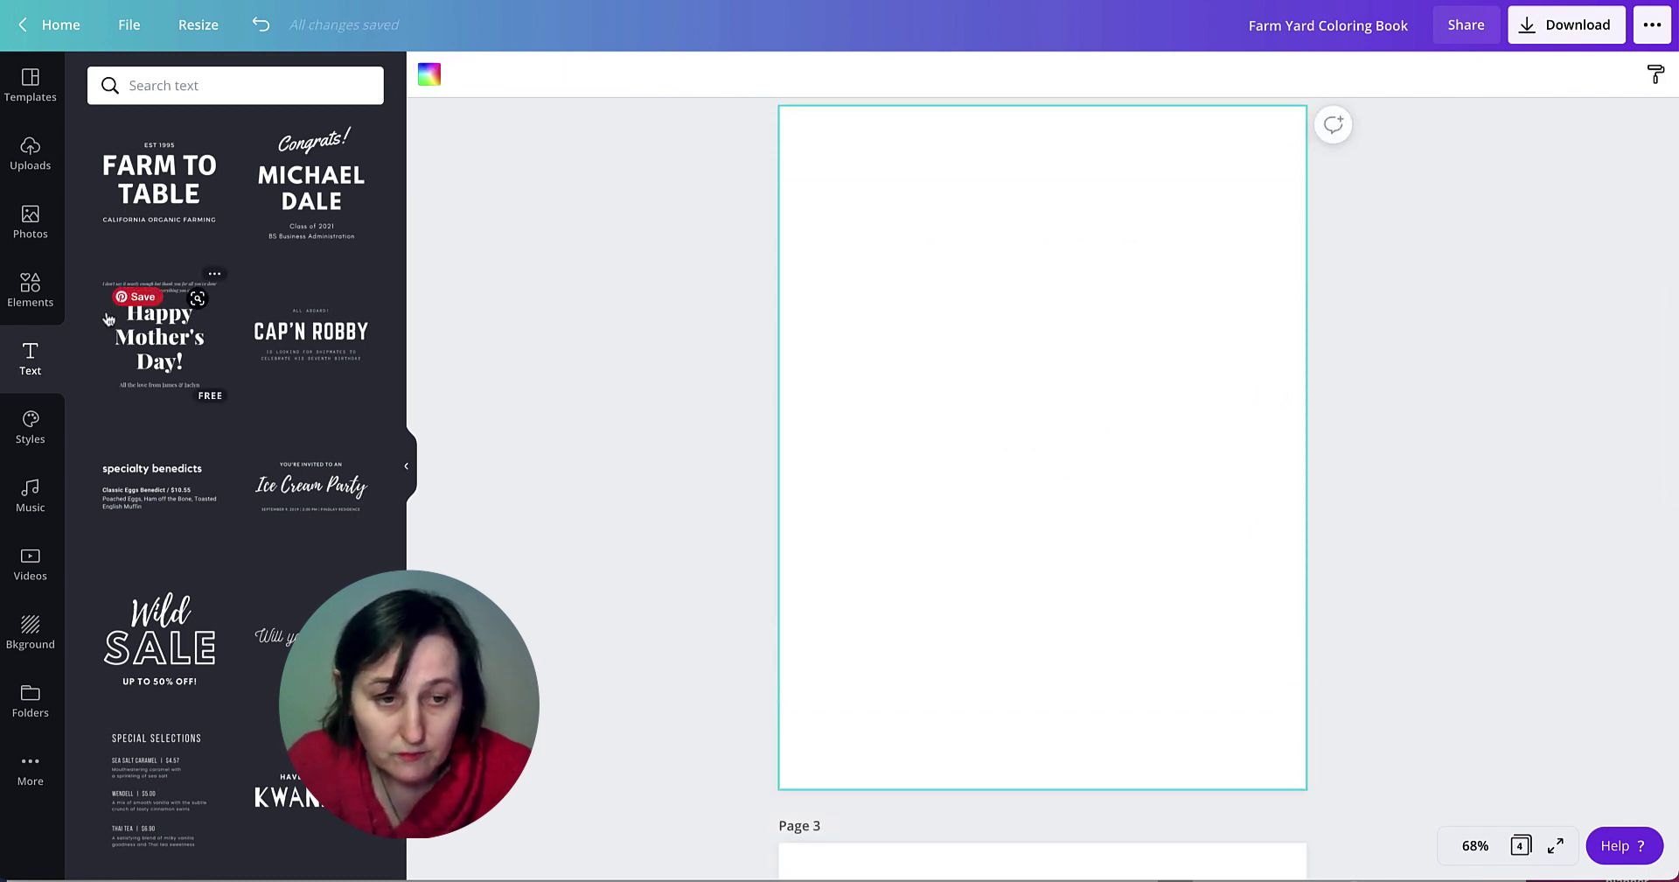
scroll(254, 280, up, 10)
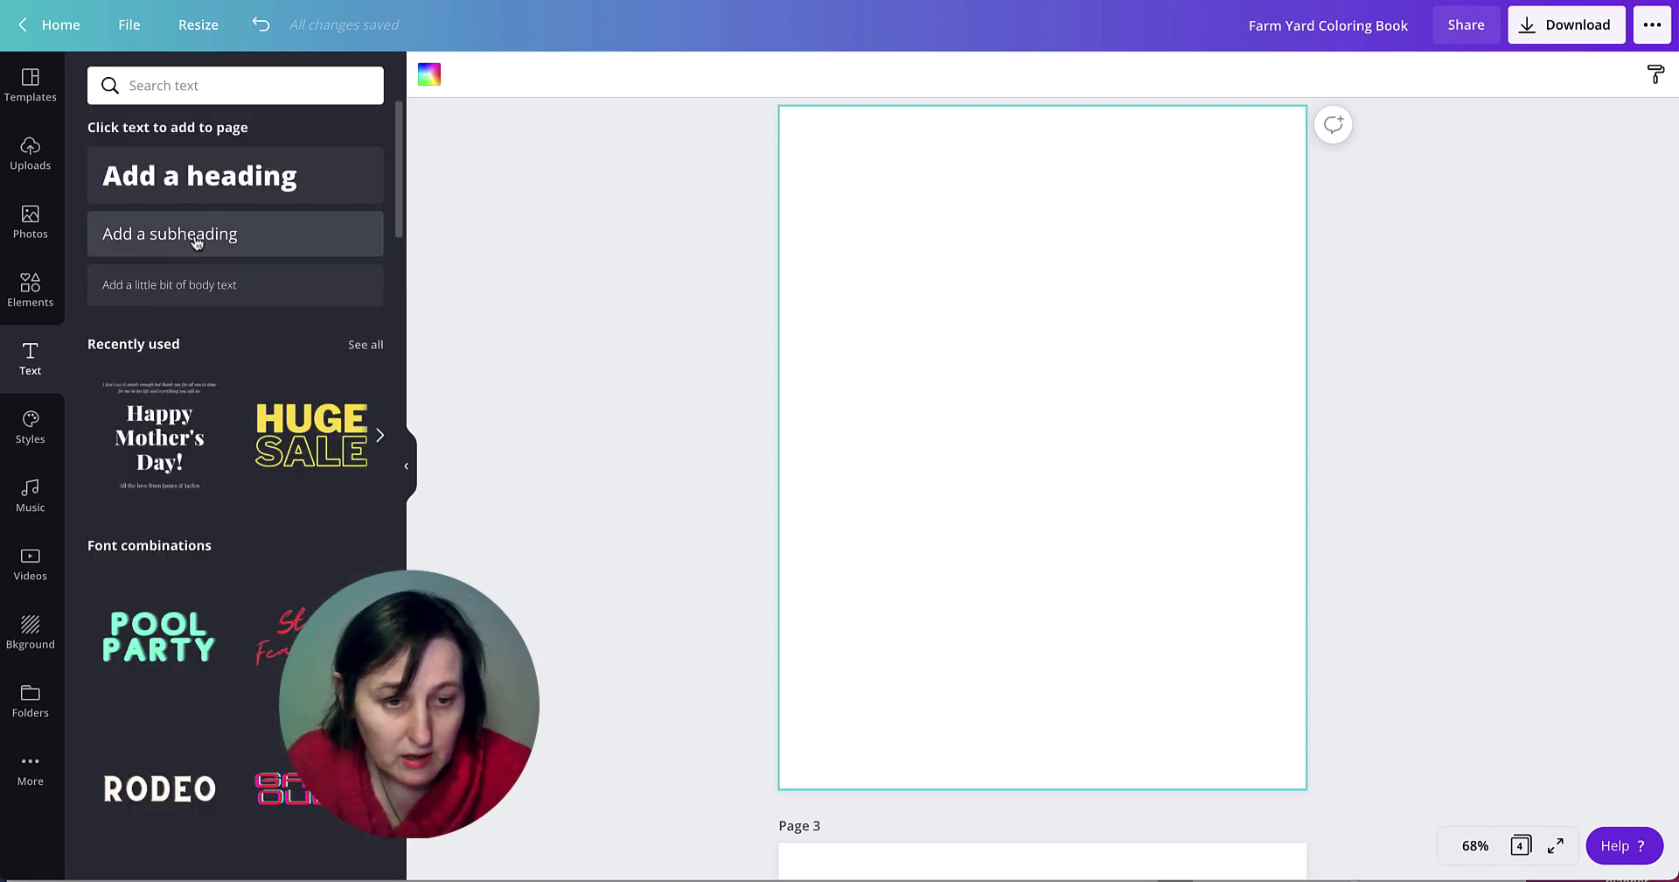
drag(195, 295, 988, 414)
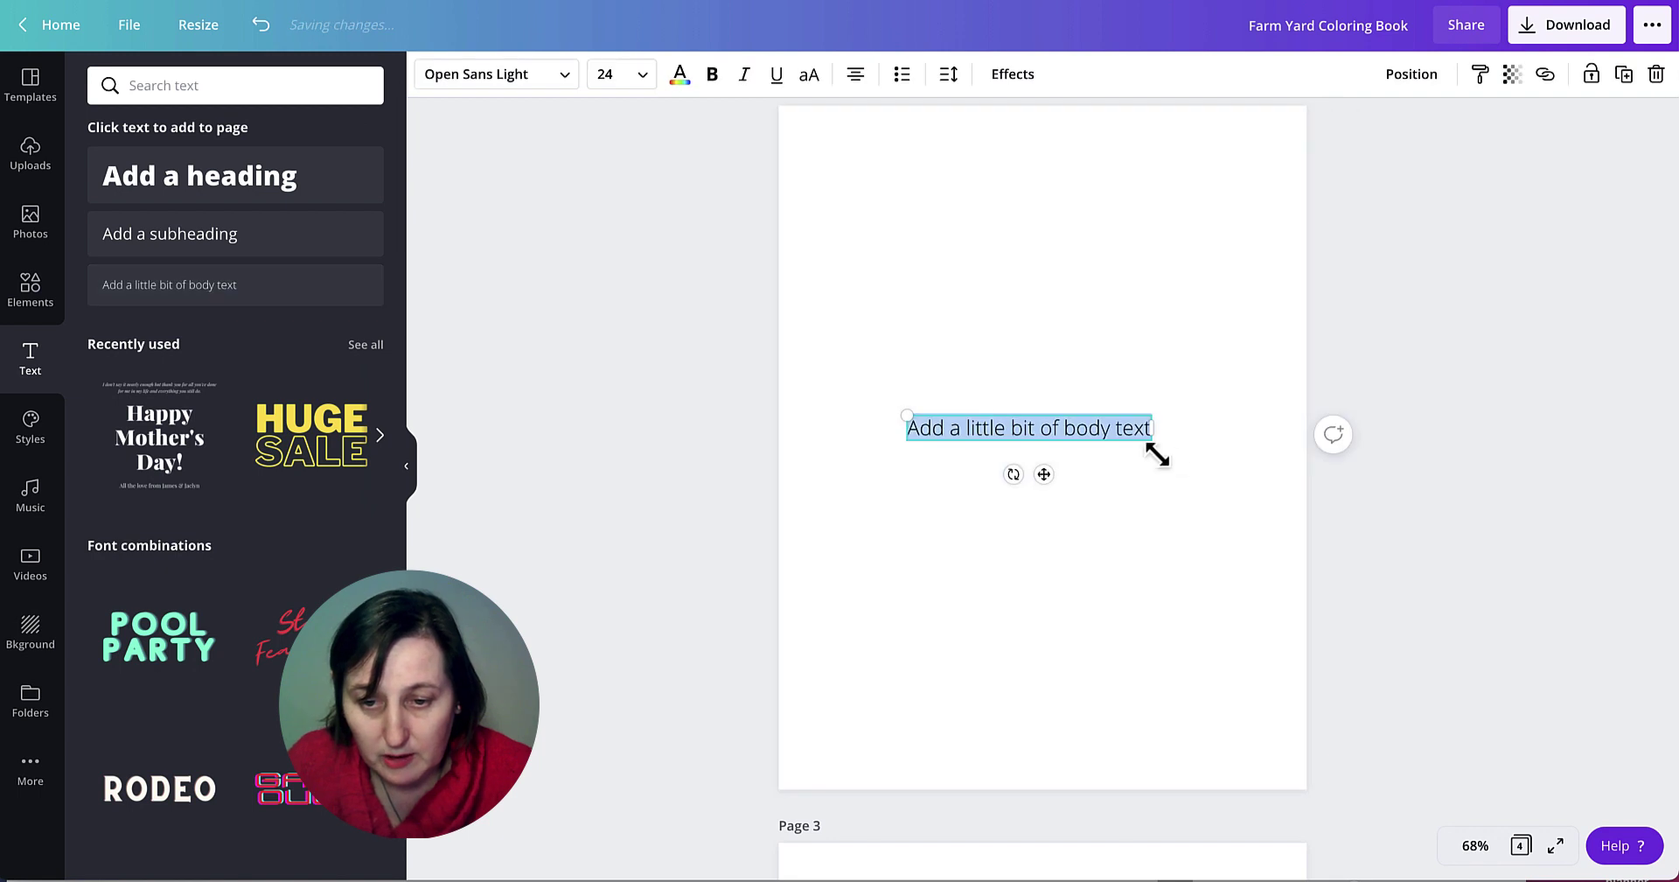
Enter "Attribution" as the body text, correcting its spelling.
text(Attr)
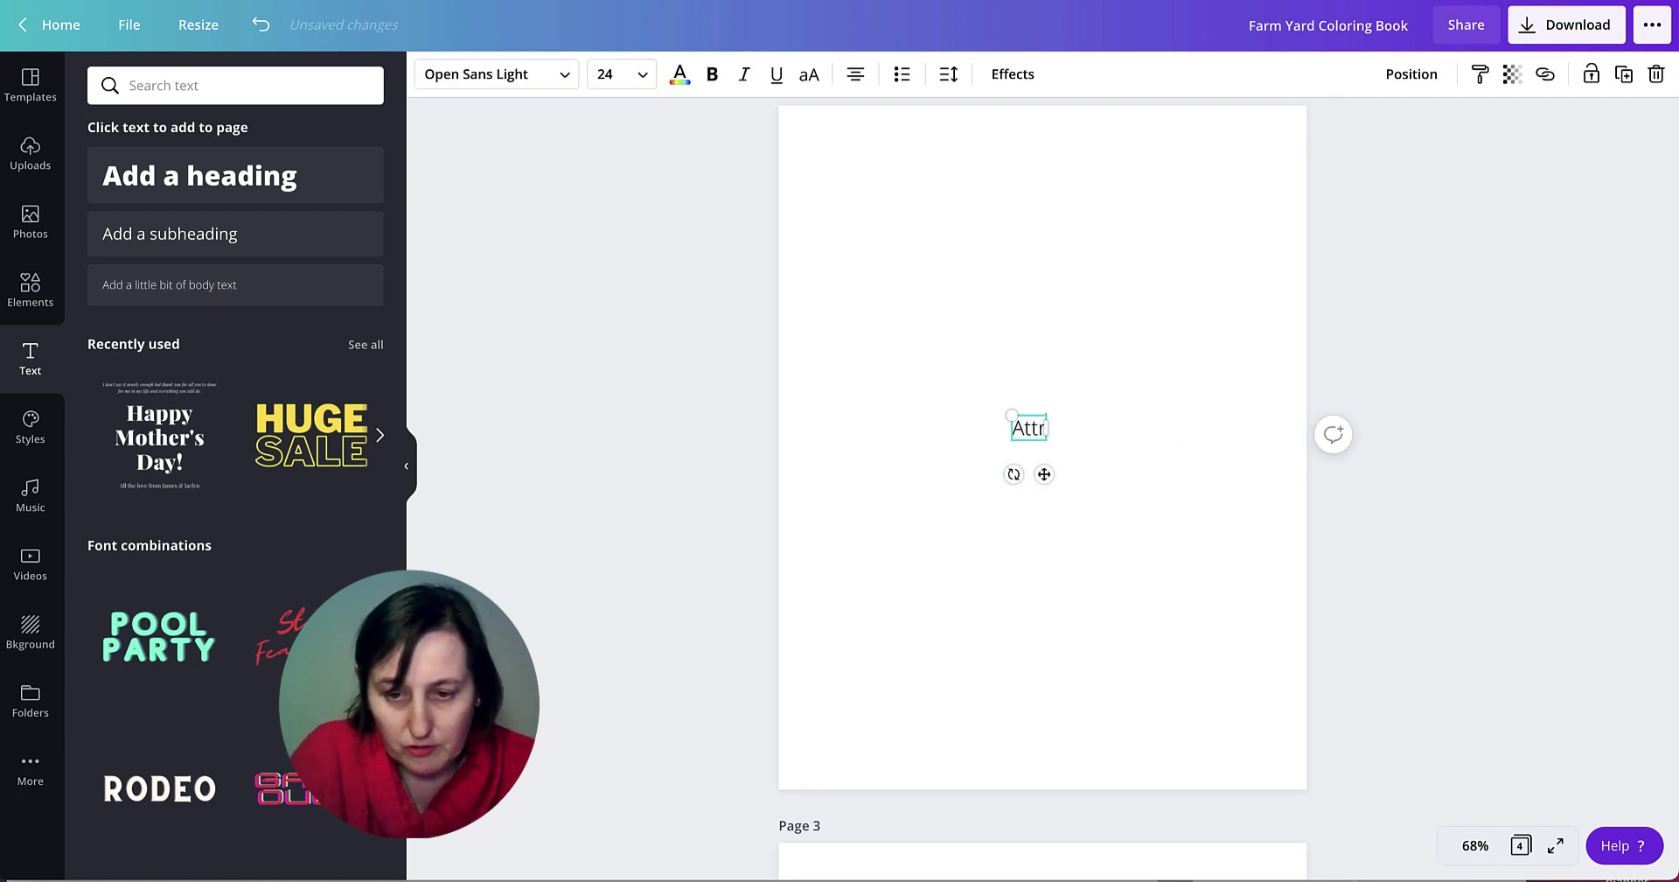
text(ibutut)
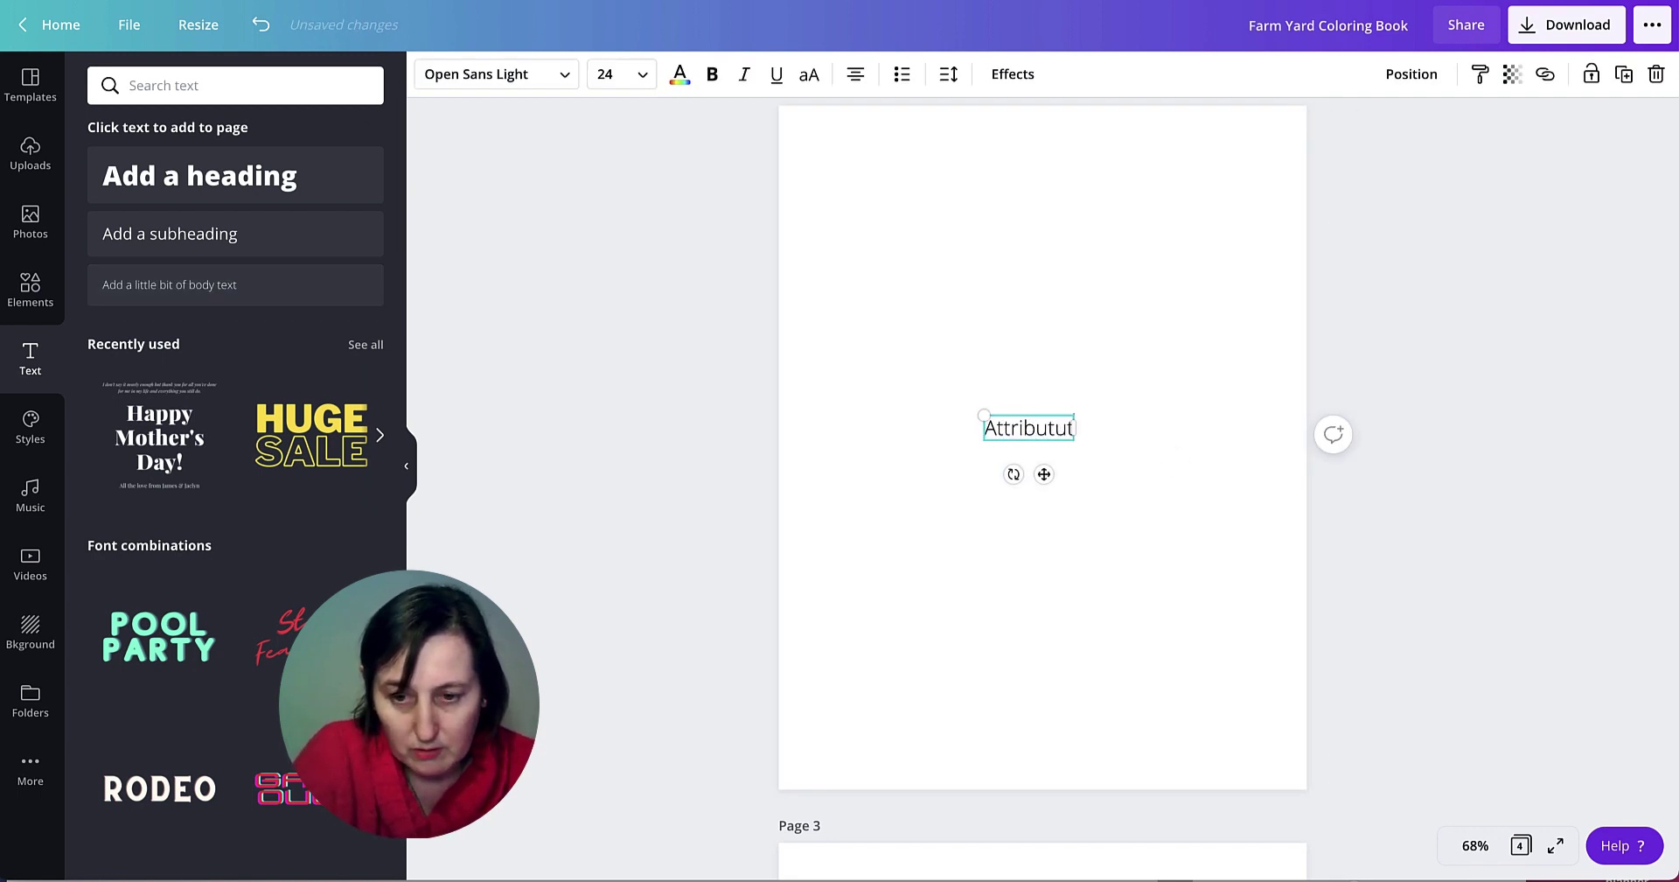
key(BackSpace)
key(BackSpace)
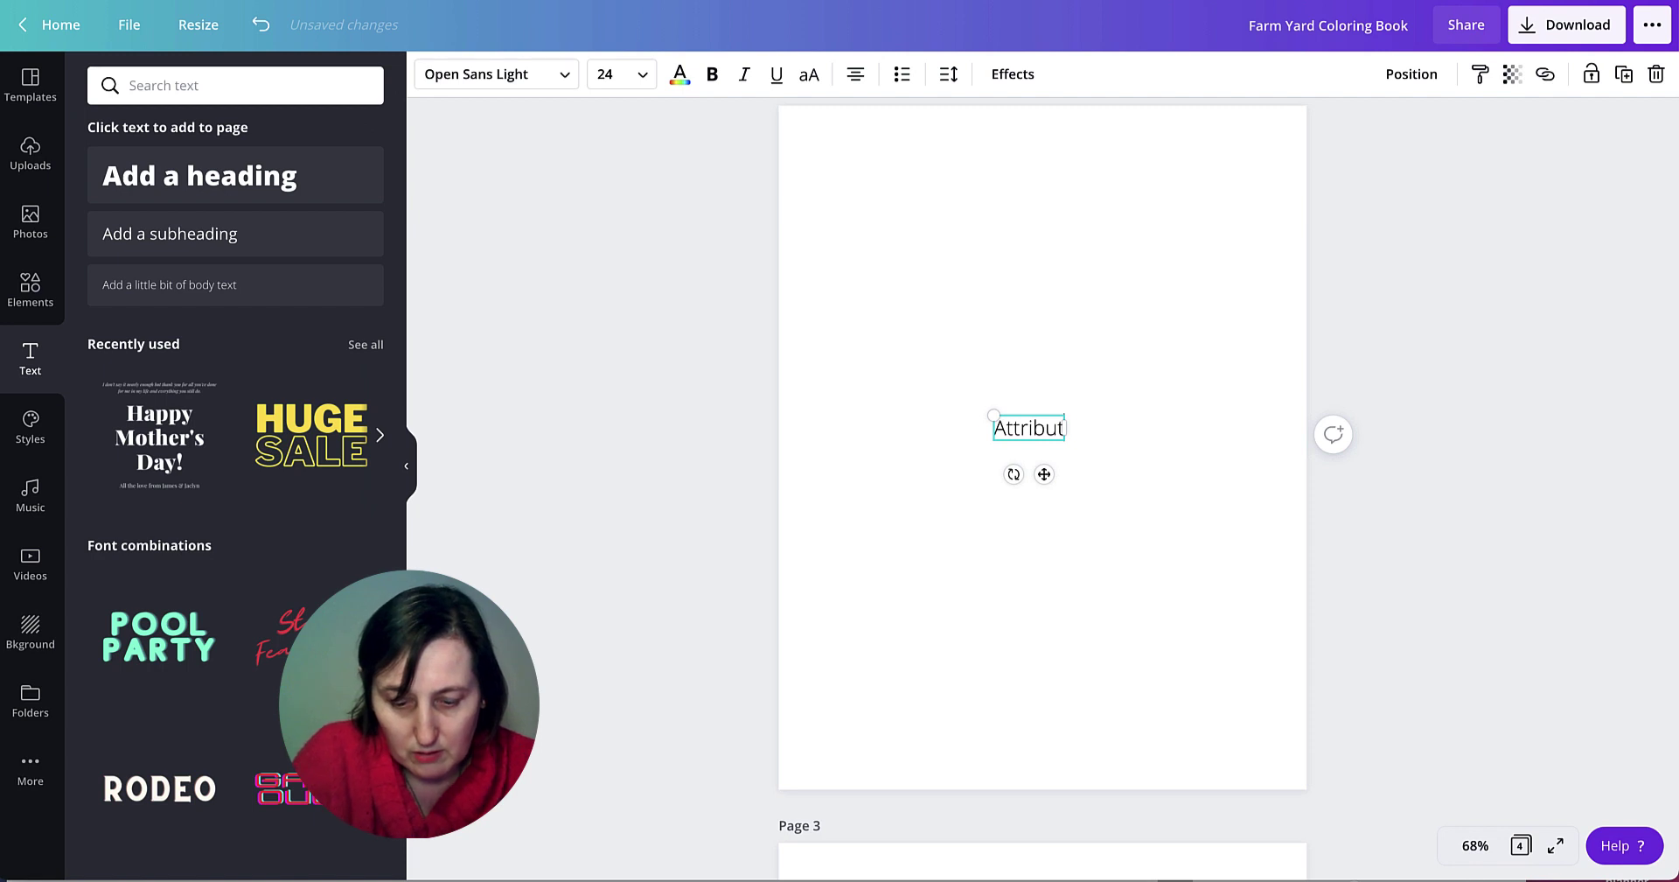
text(ution)
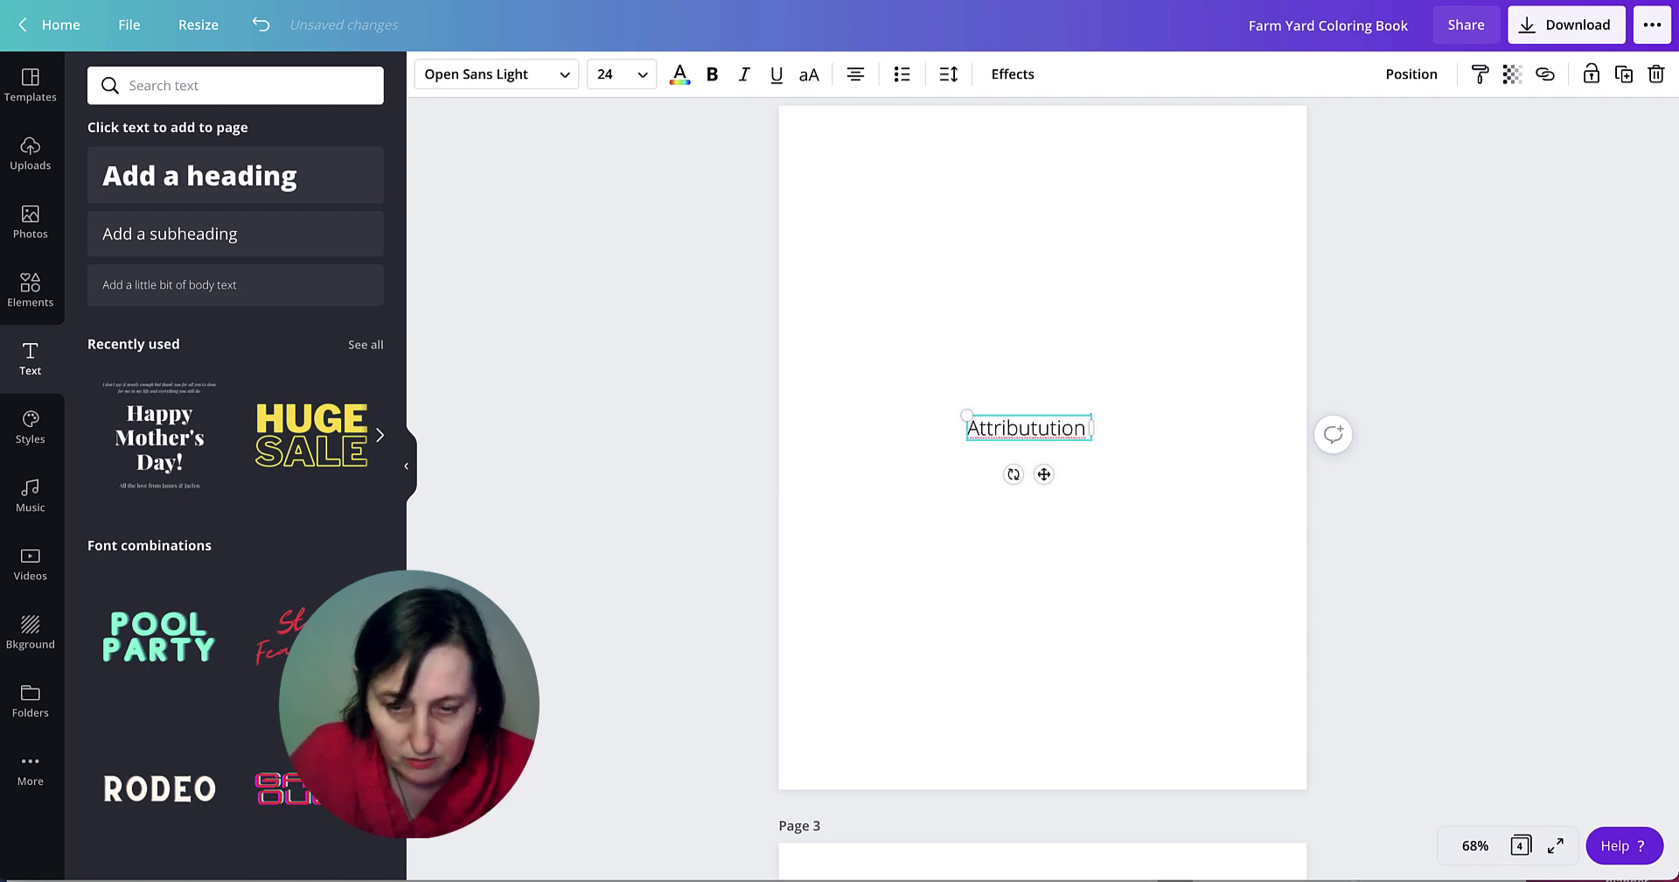
right_click(1058, 429)
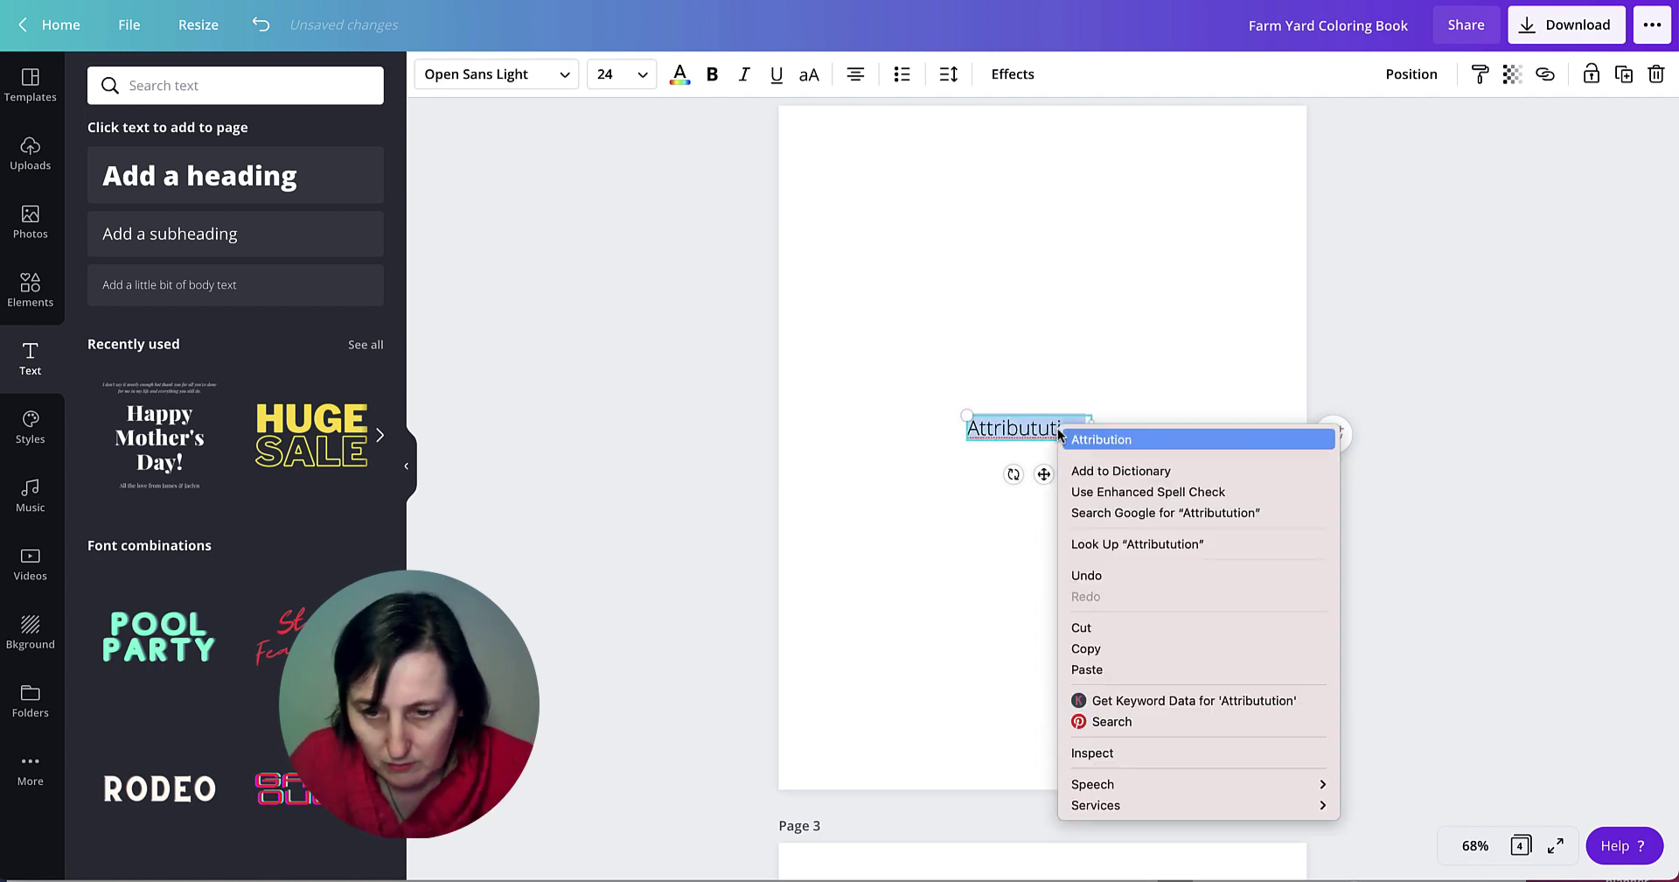
click(1151, 435)
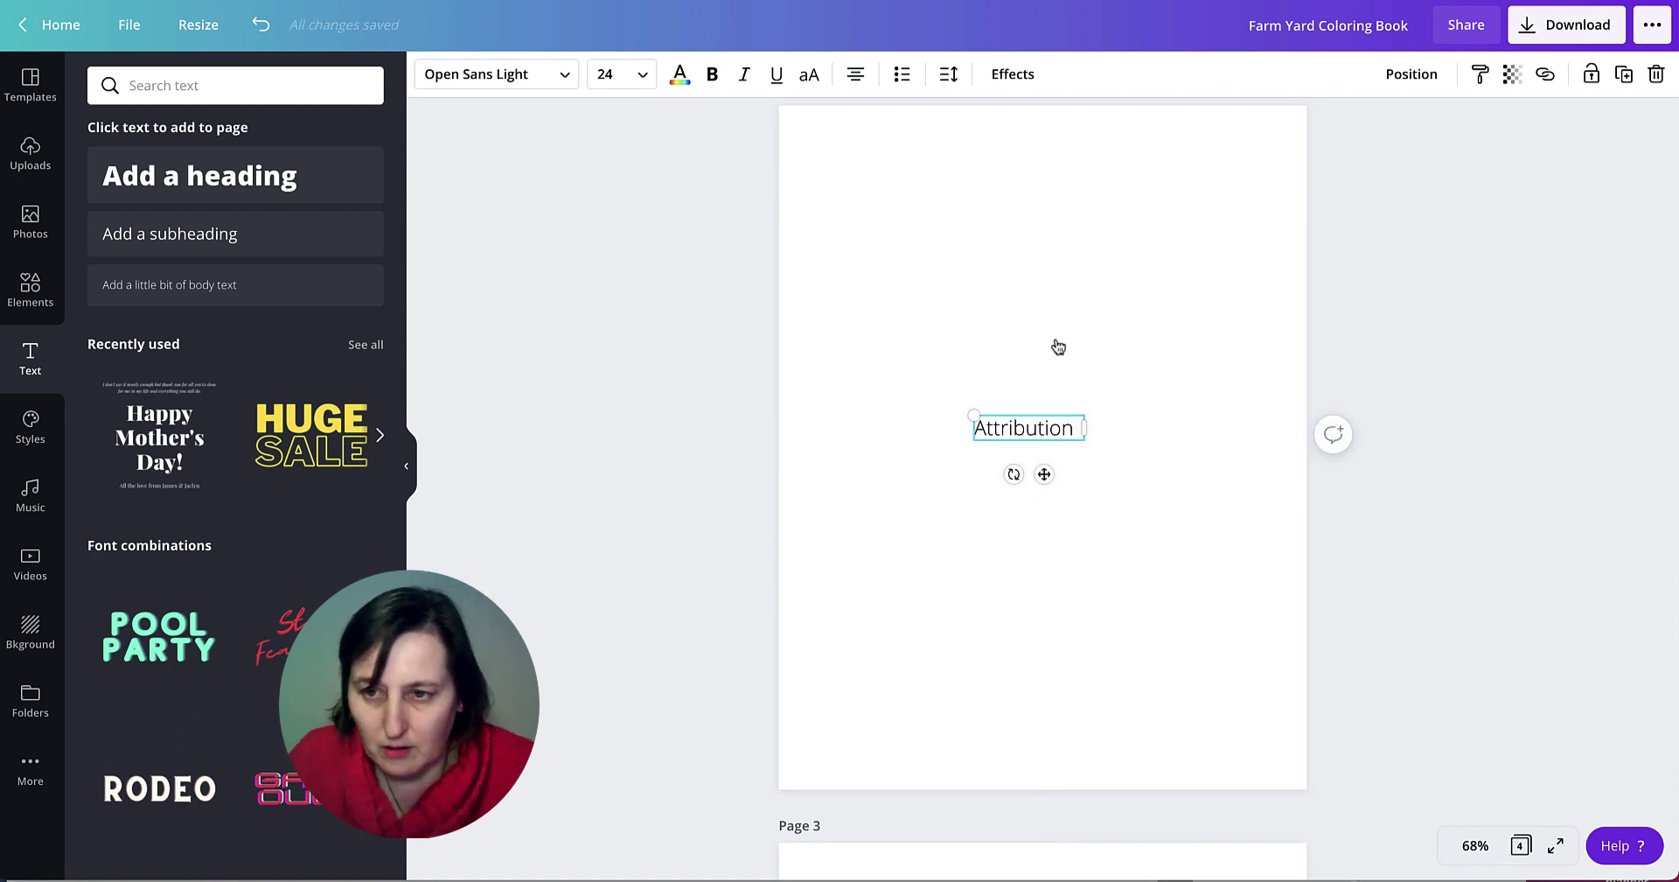
Copy the "Vector Vectors by Vecteezy" credit from Vecteezy's attribution instructions into the Canva body text, without the trailing "</a>" tag.
key(ctrl+Tab)
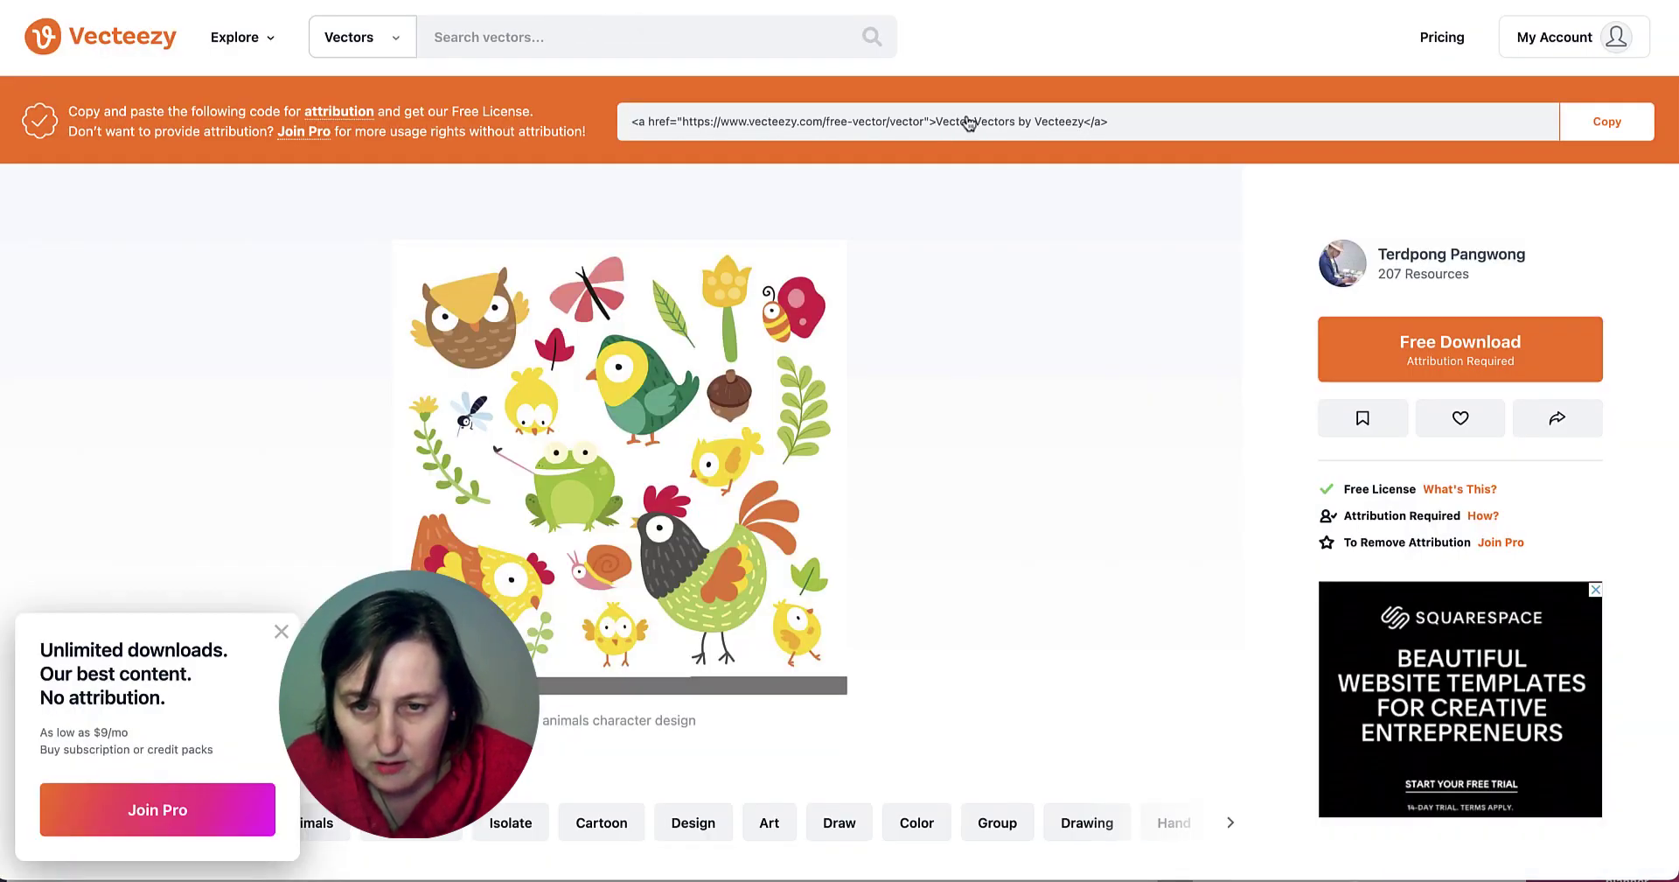
drag(971, 121, 1085, 131)
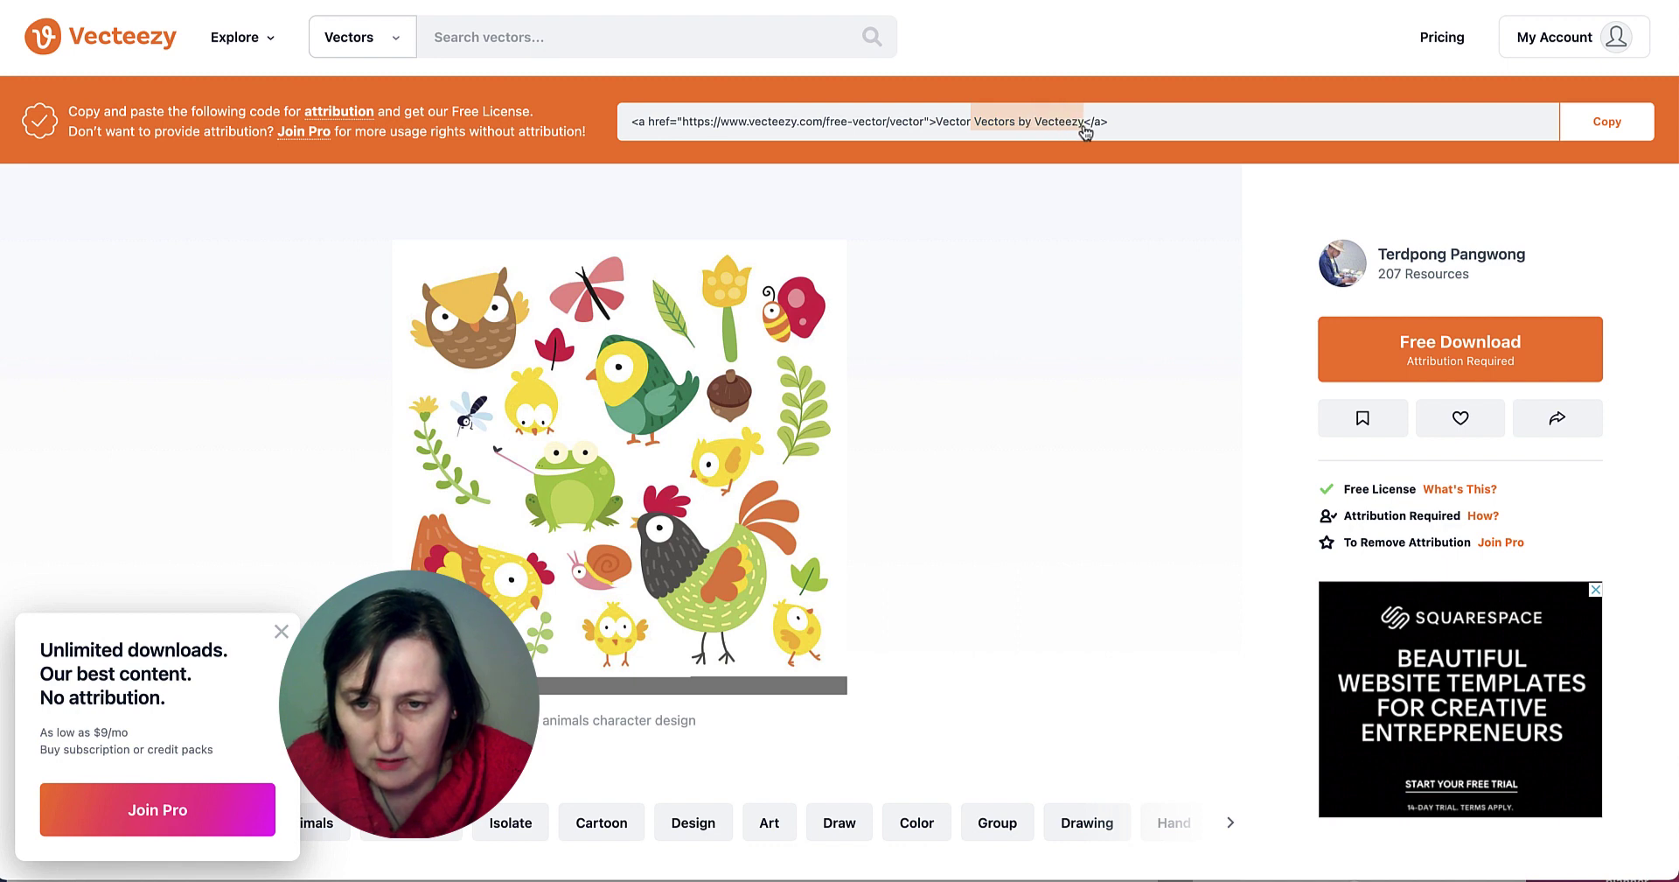
click(1084, 131)
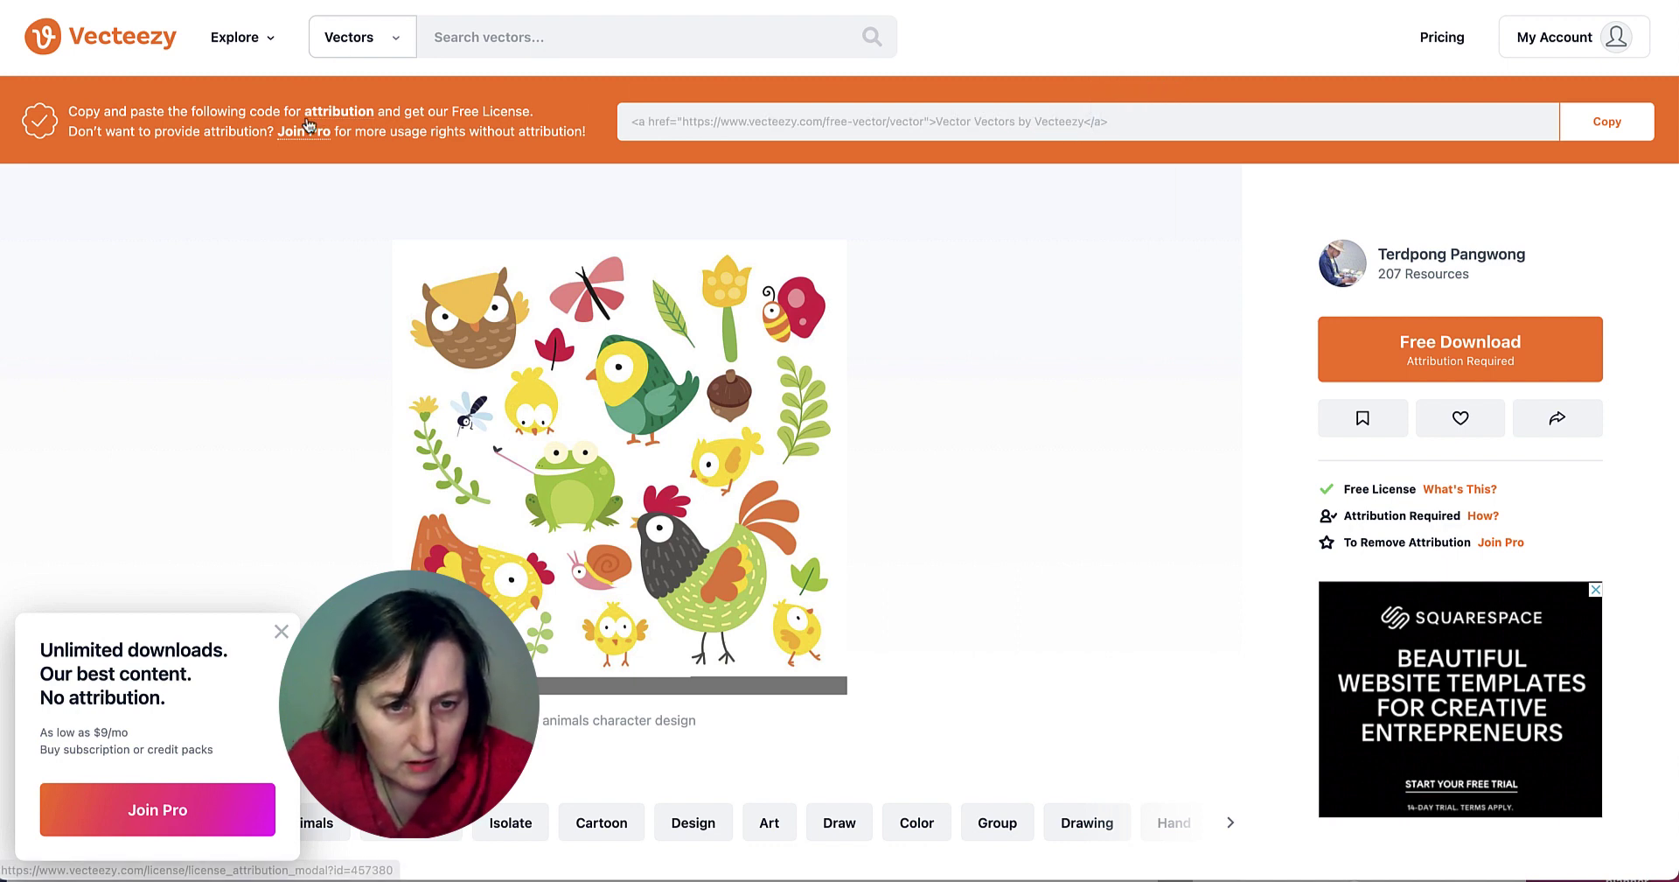
click(346, 114)
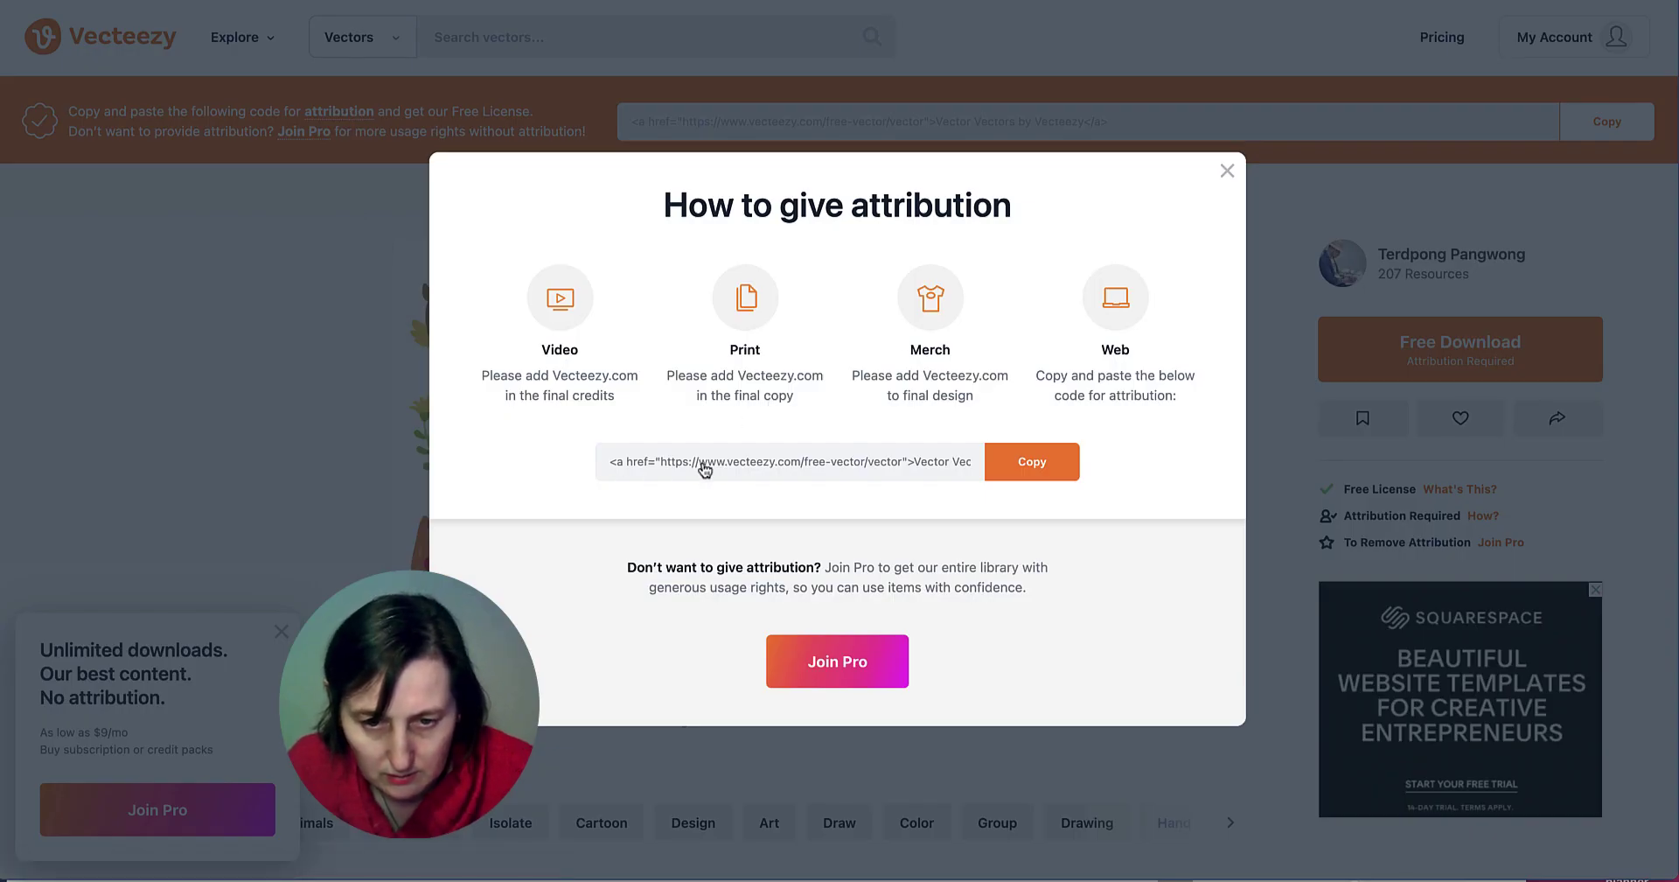
drag(603, 461, 966, 491)
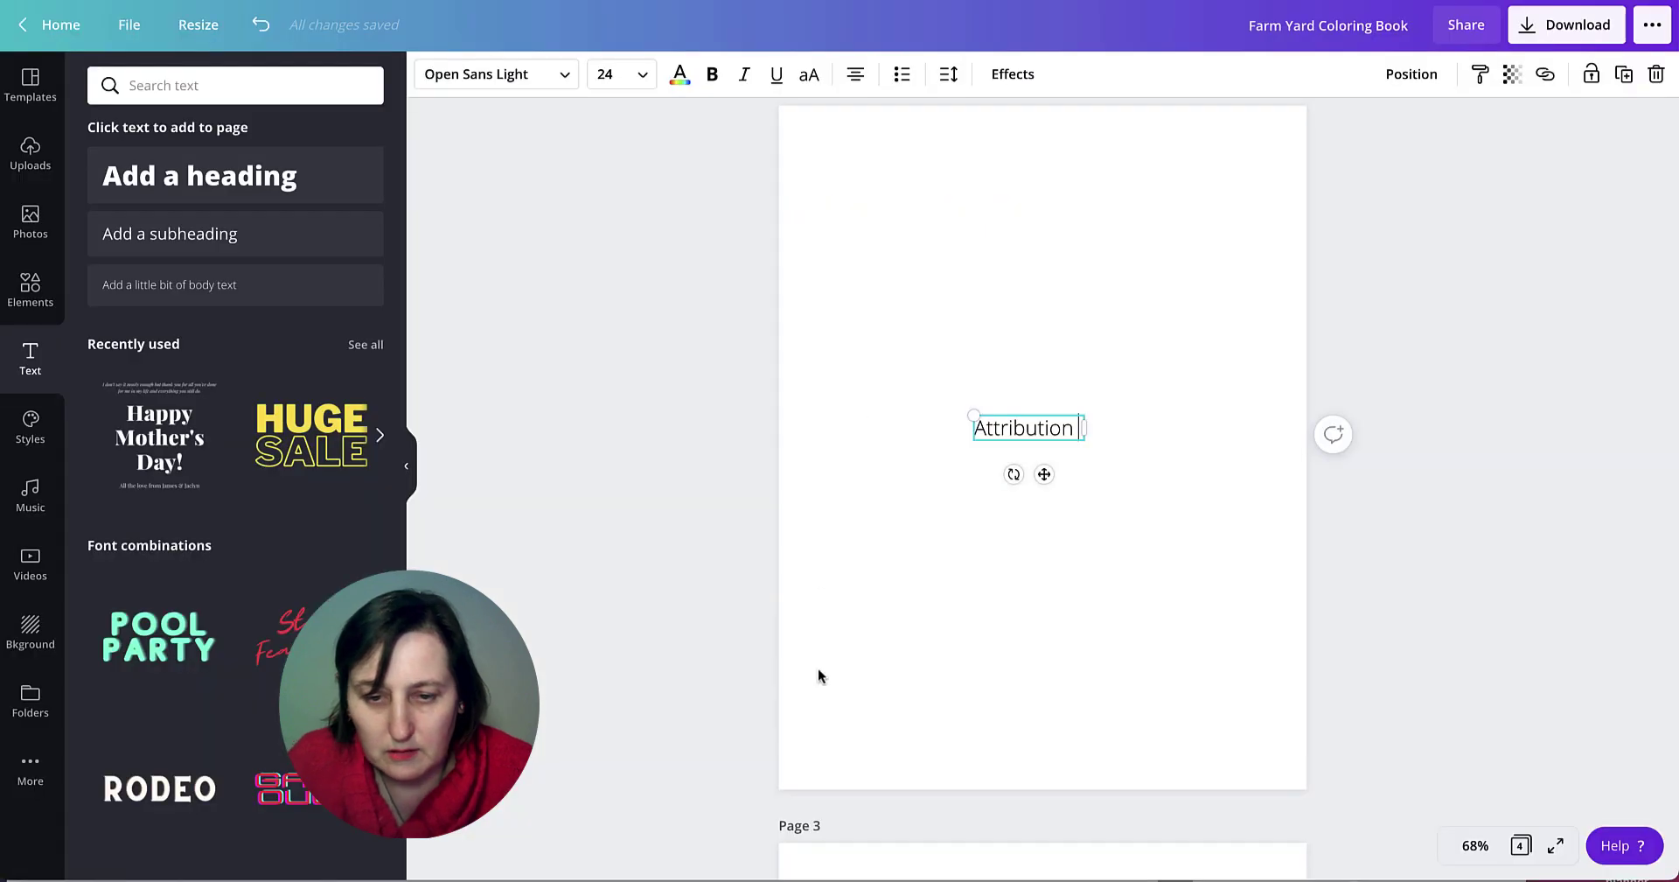
key(ctrl+v)
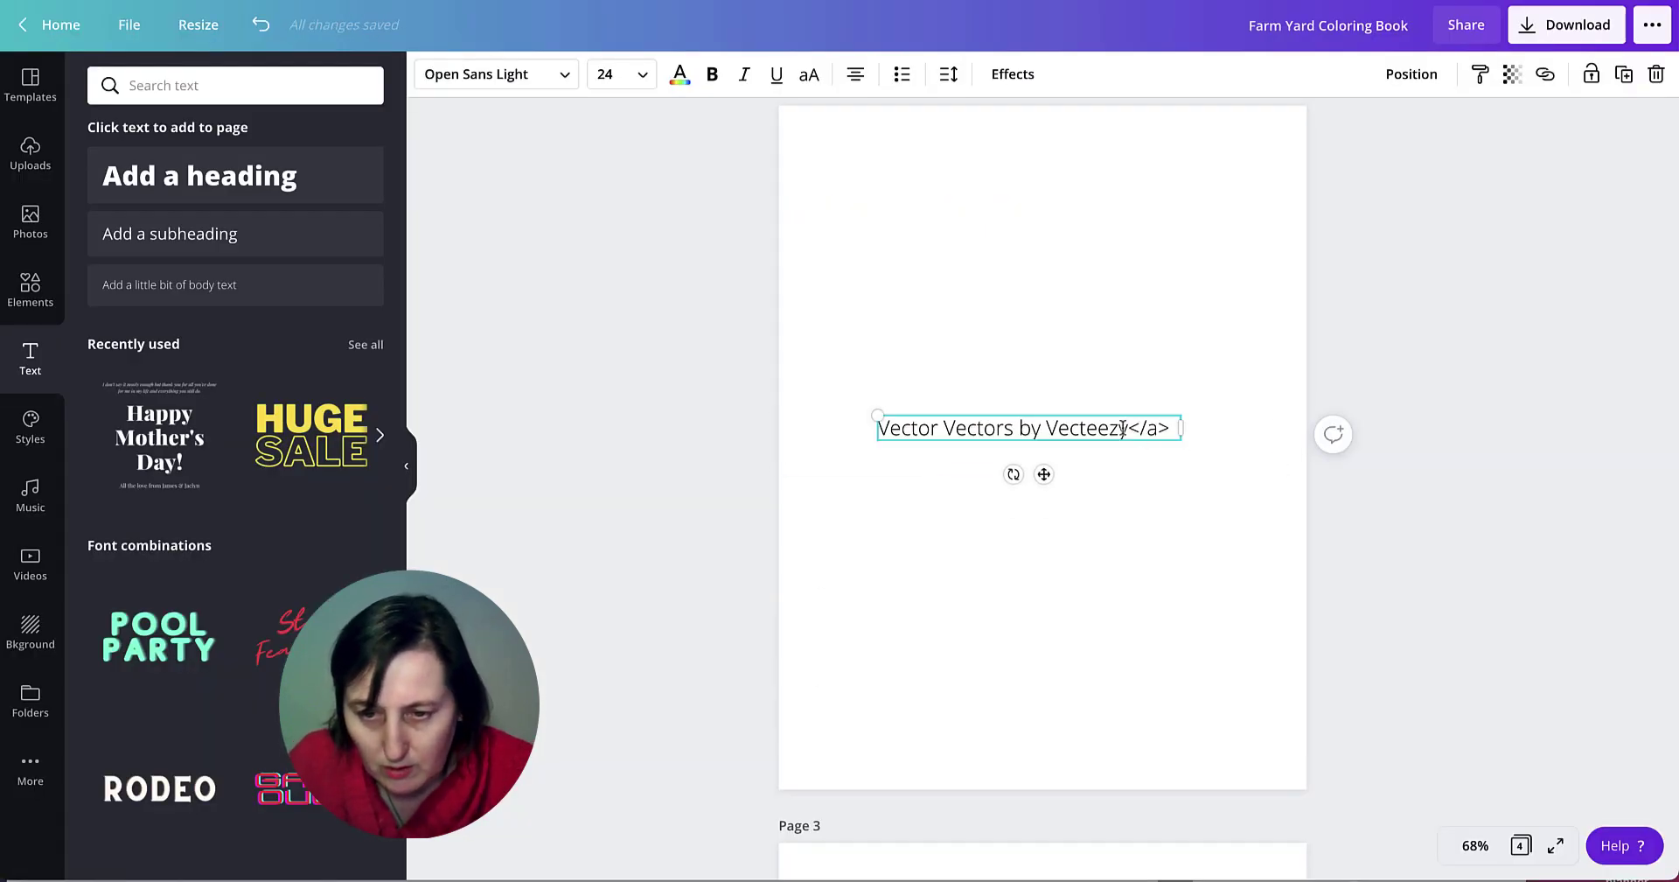
drag(1128, 429, 1162, 435)
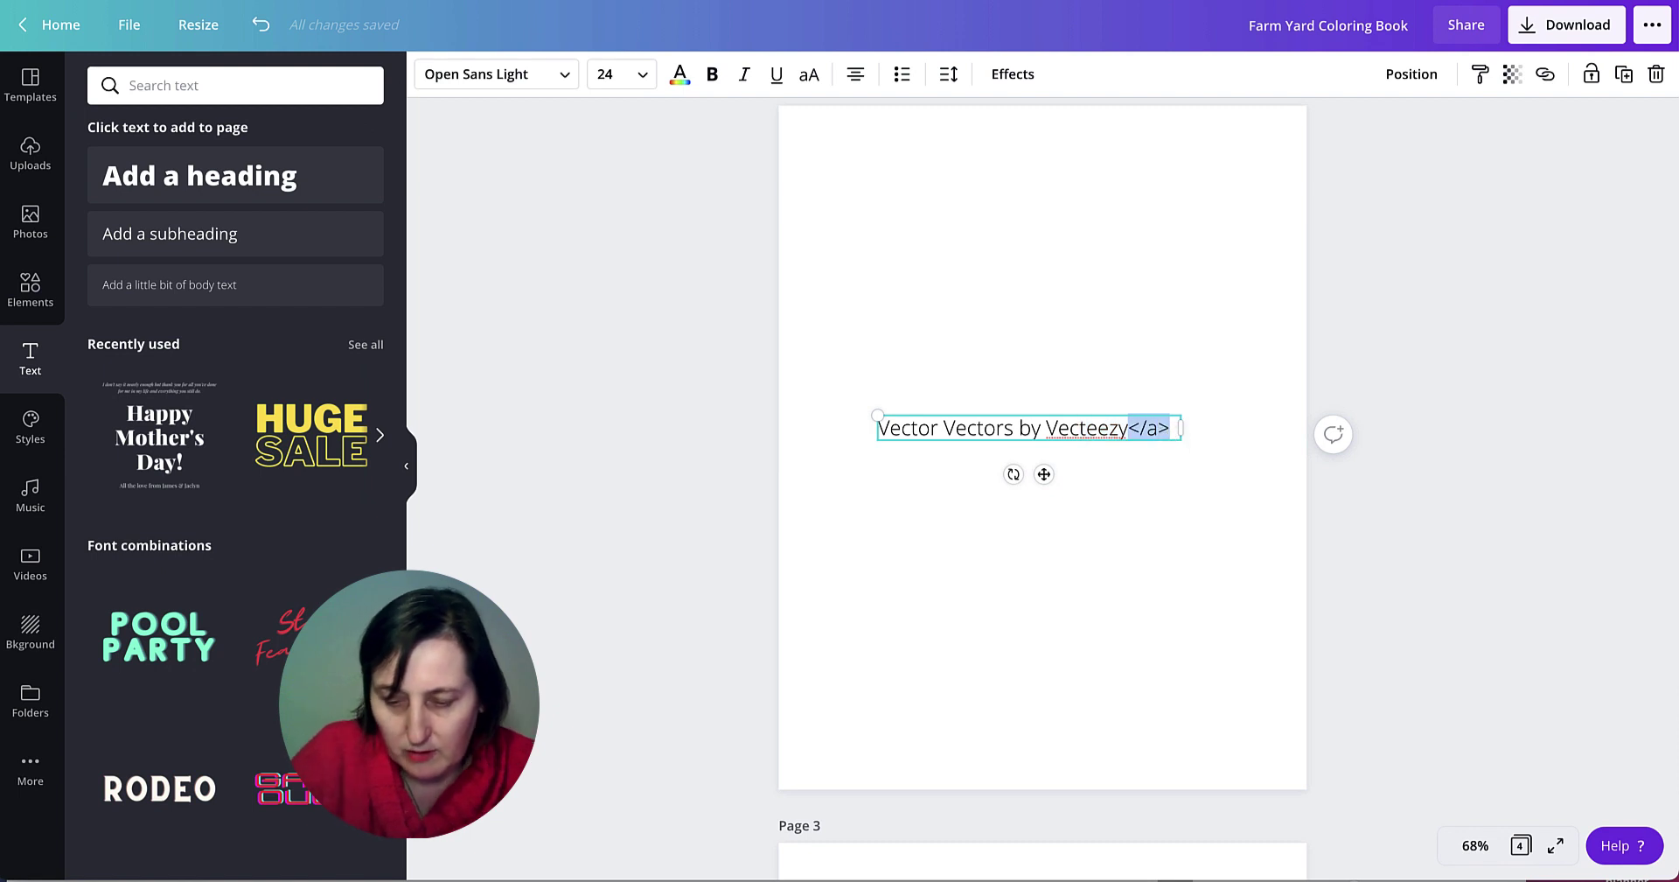
key(BackSpace)
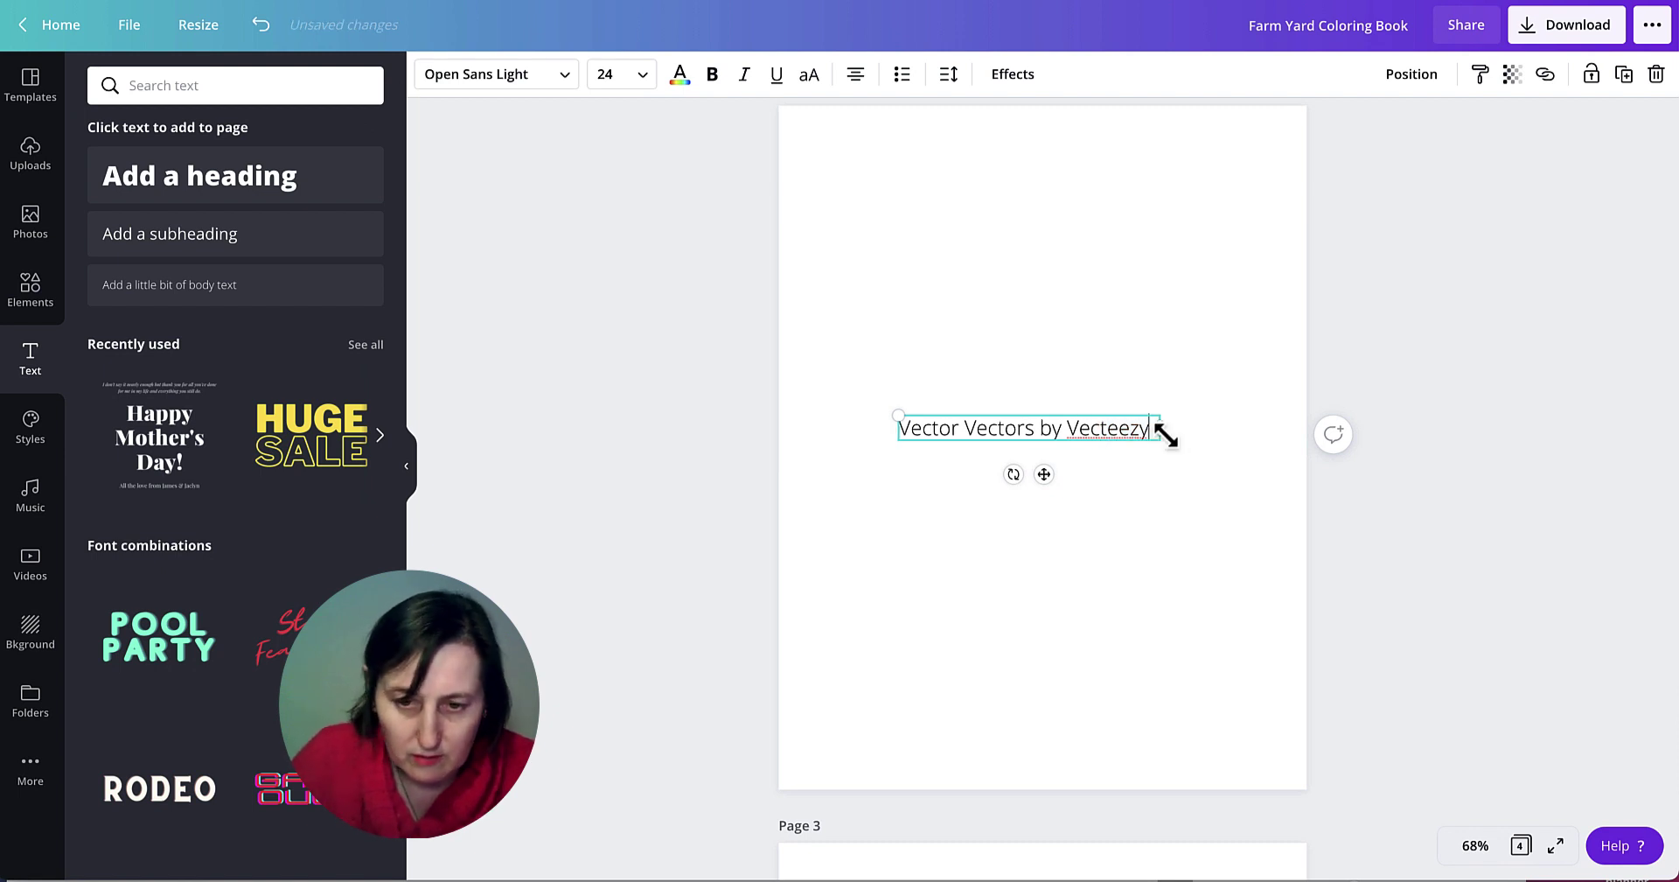
Prefix the Vecteezy credit with "Attribution = " and move the line to the lower half of the page.
click(905, 430)
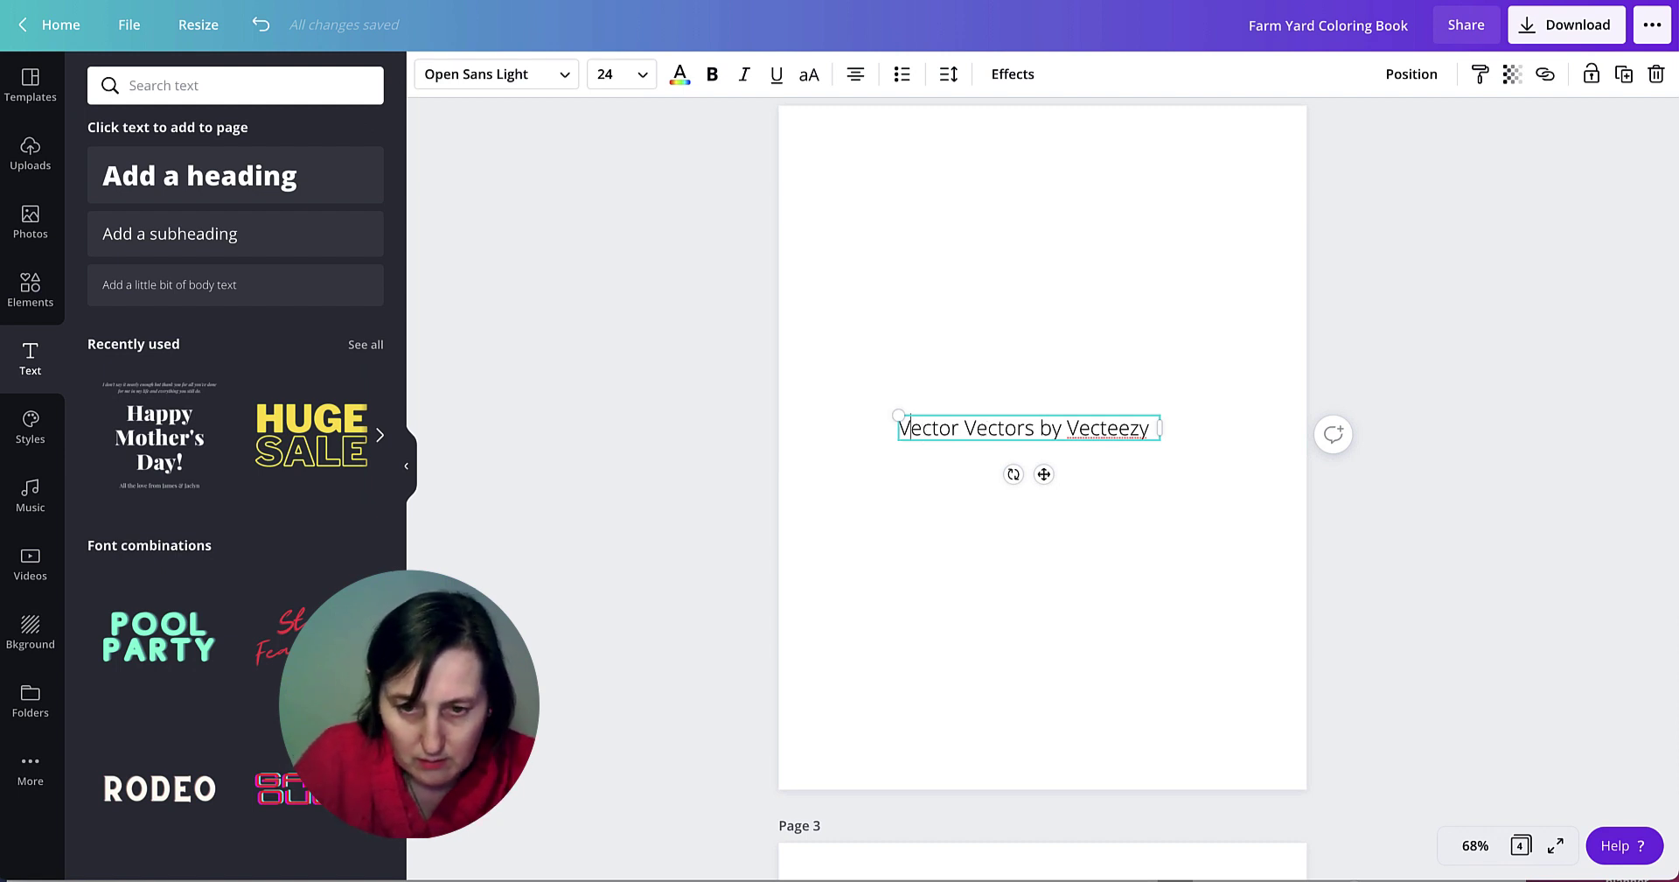
text(Attr)
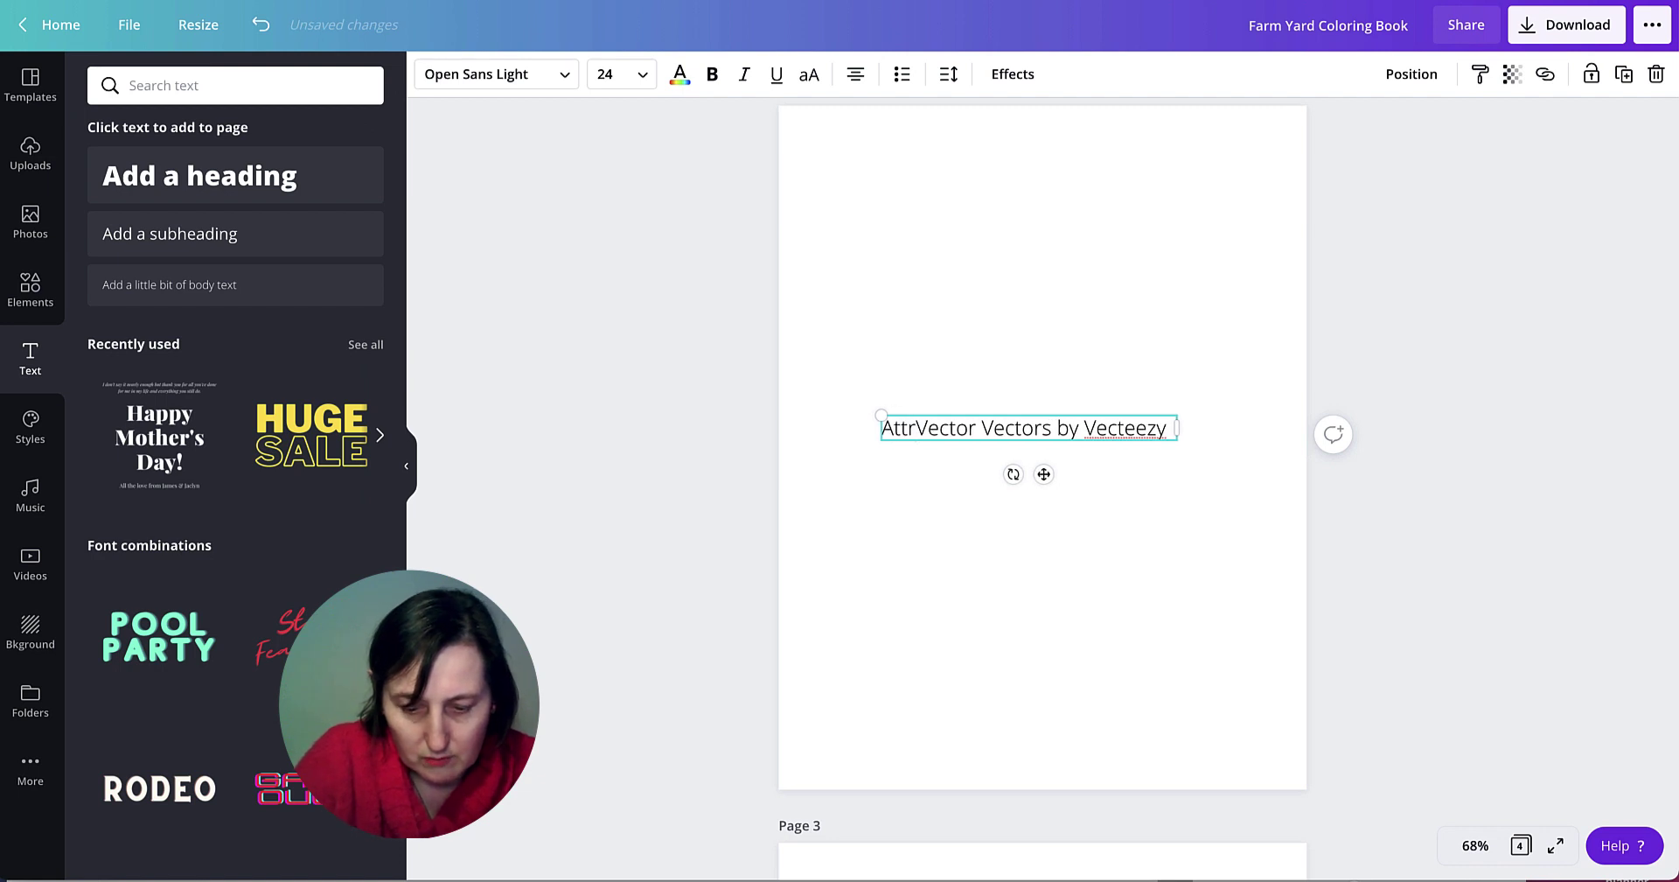
text(ibution )
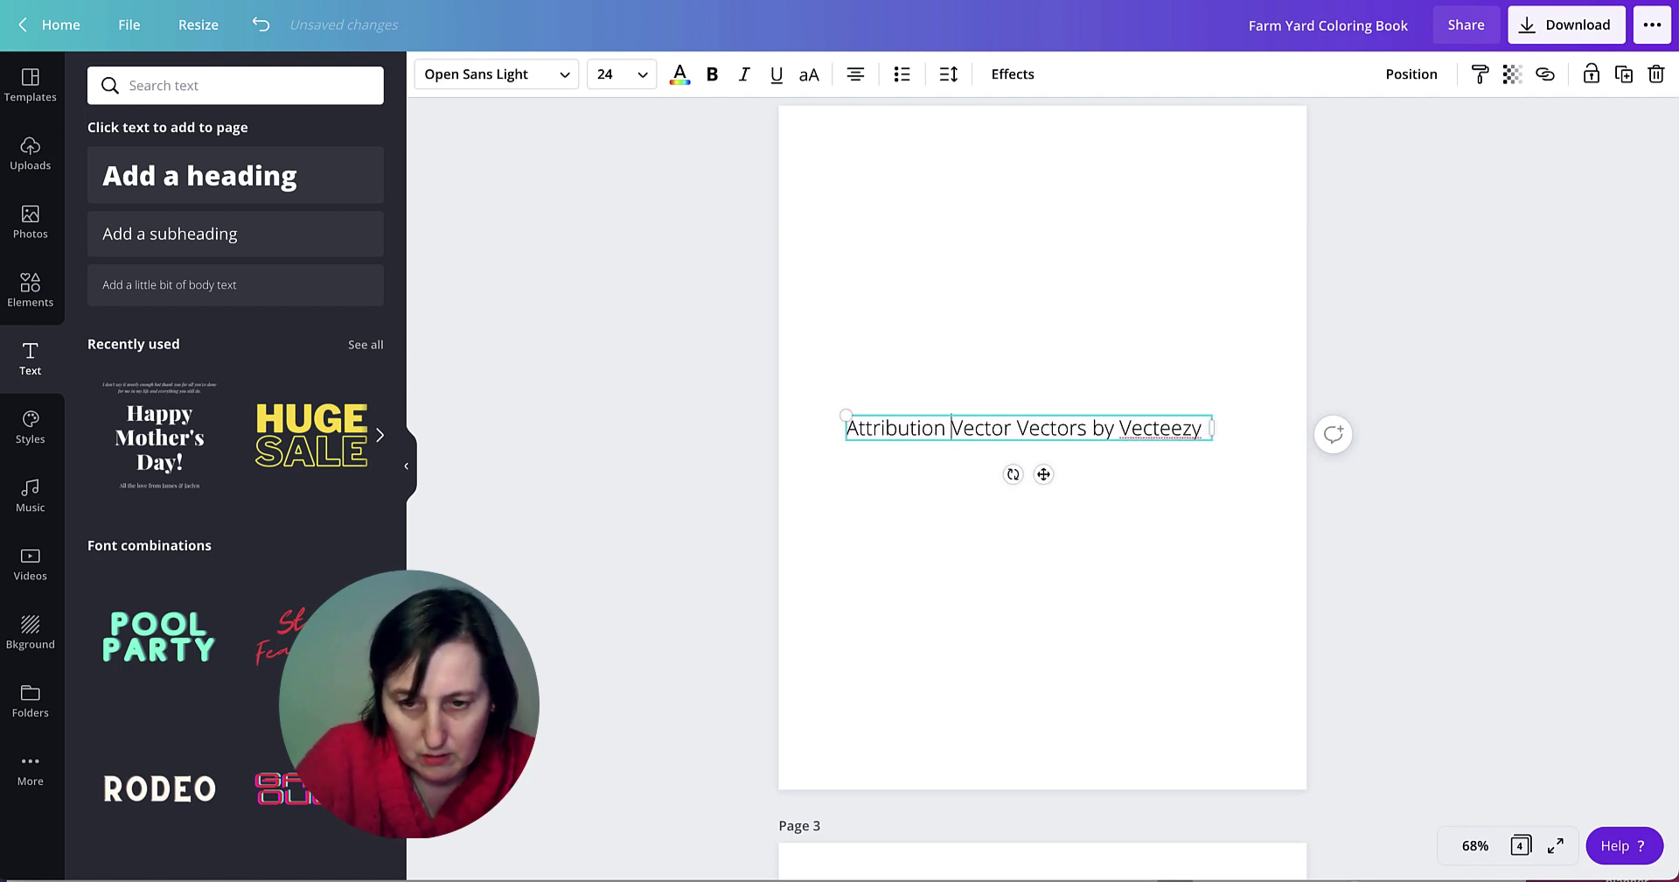
text(=)
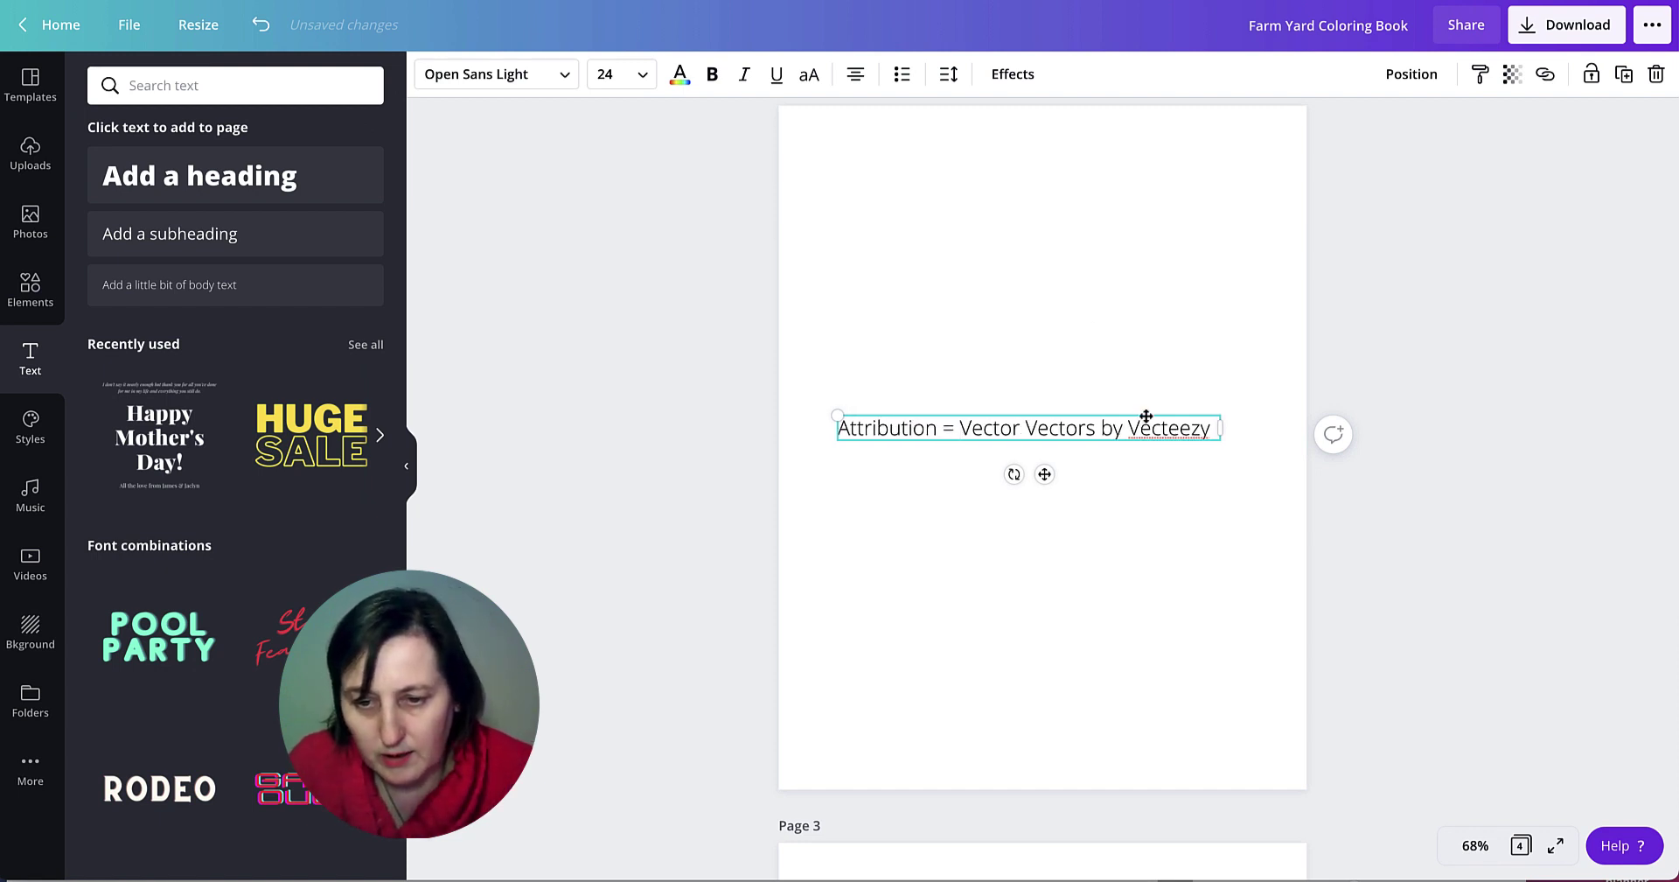
drag(1145, 416, 1169, 540)
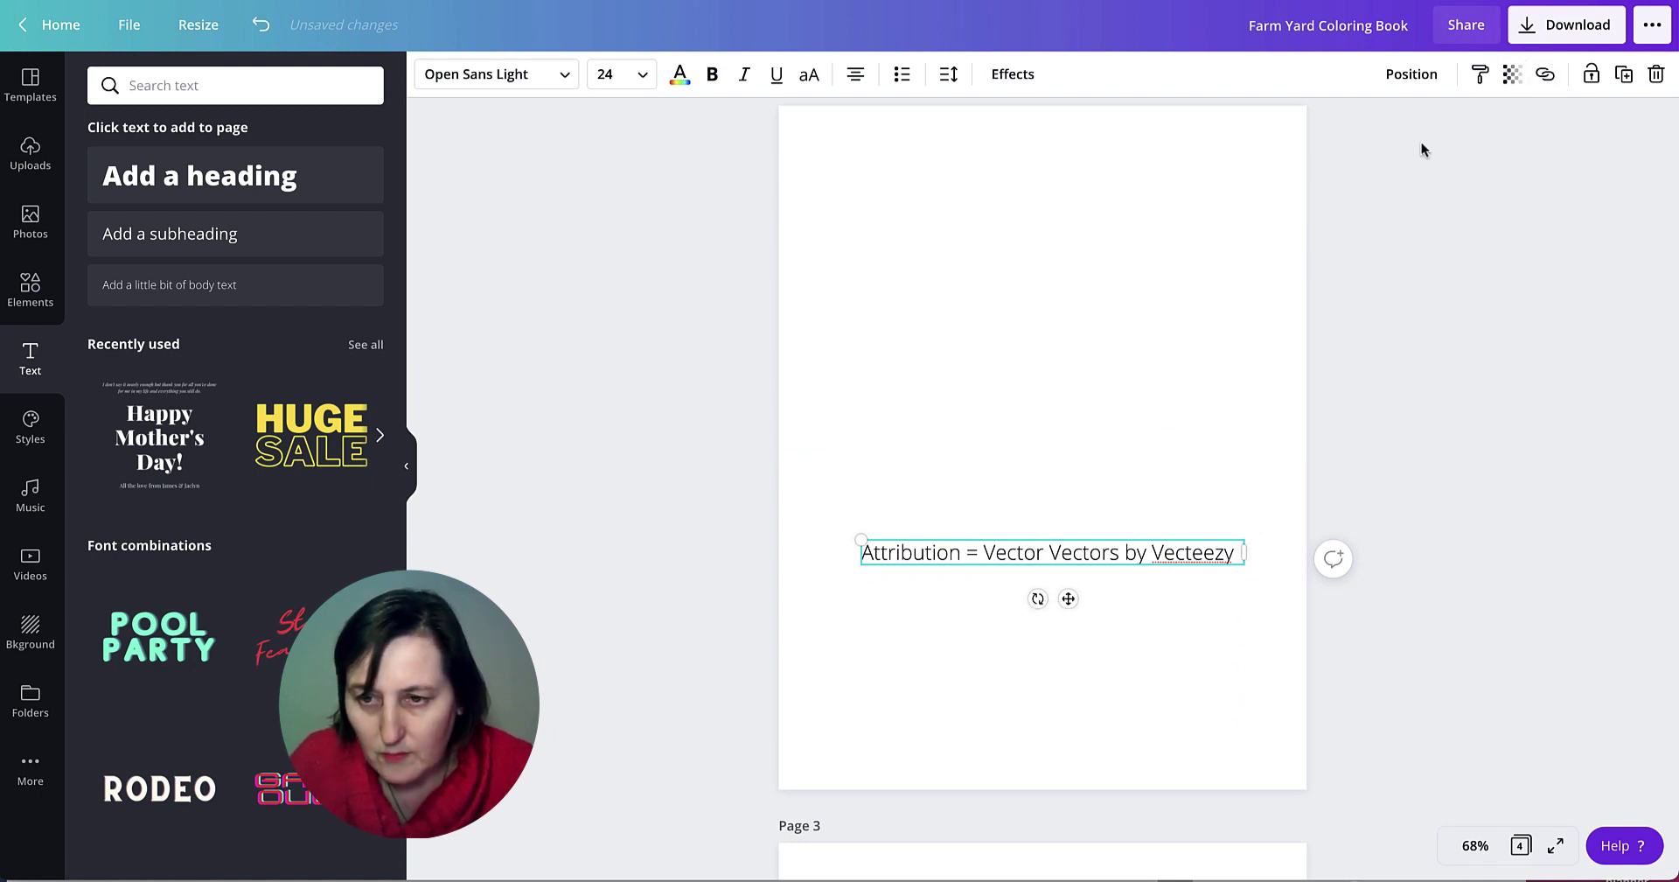
Place a duplicate of the attribution line just below the original and replace its text with "Copyright Detail".
click(1625, 74)
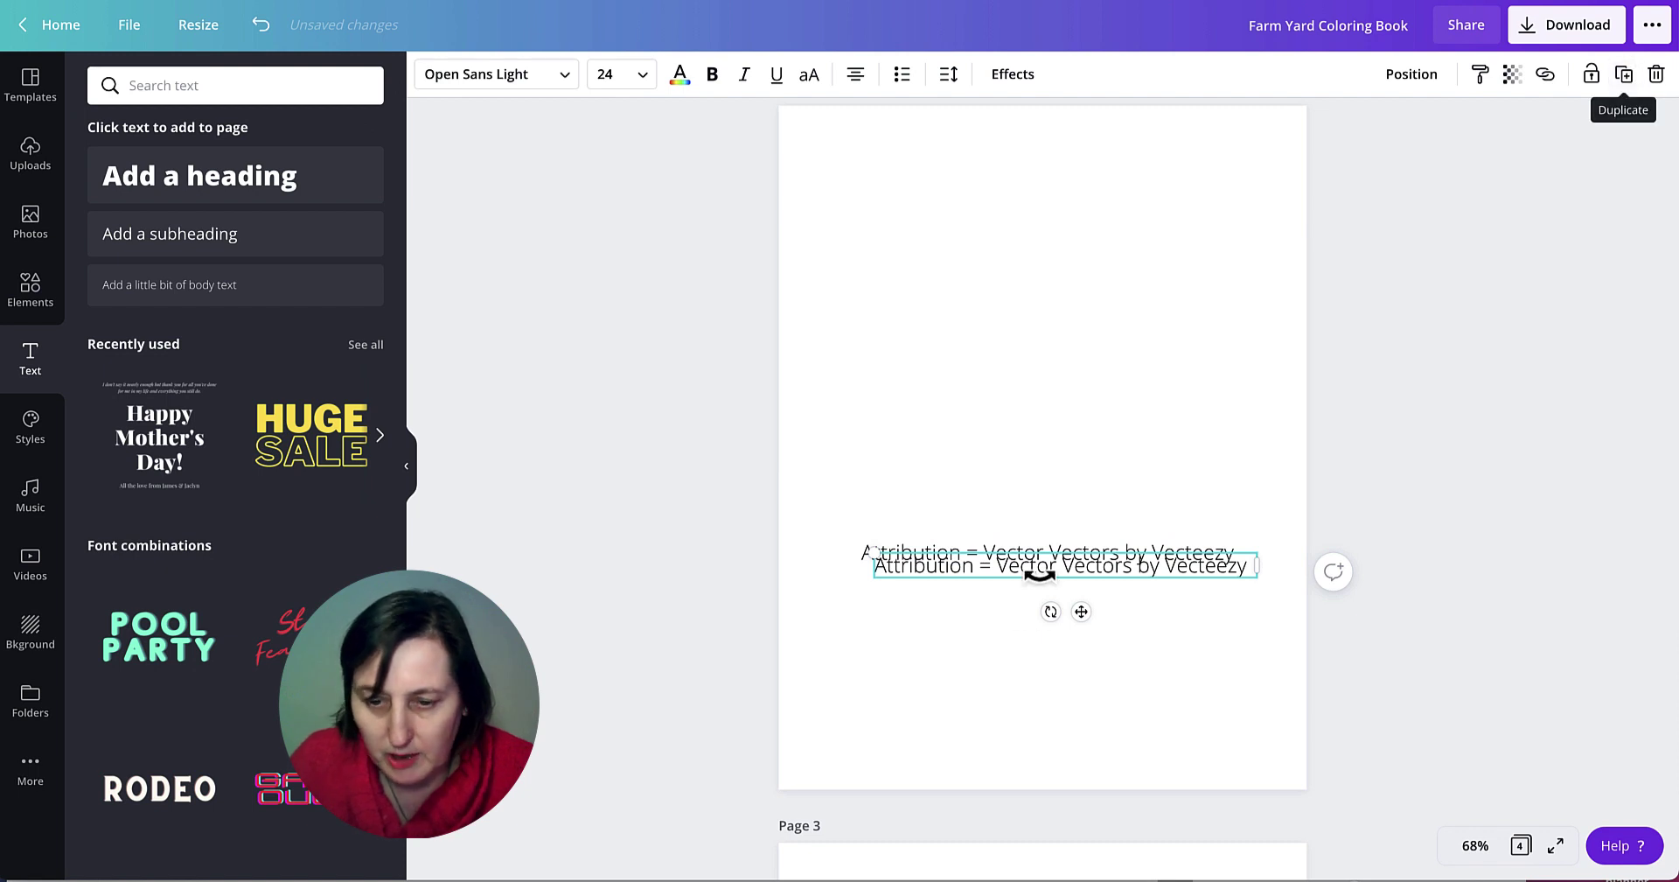
drag(1200, 569, 1177, 613)
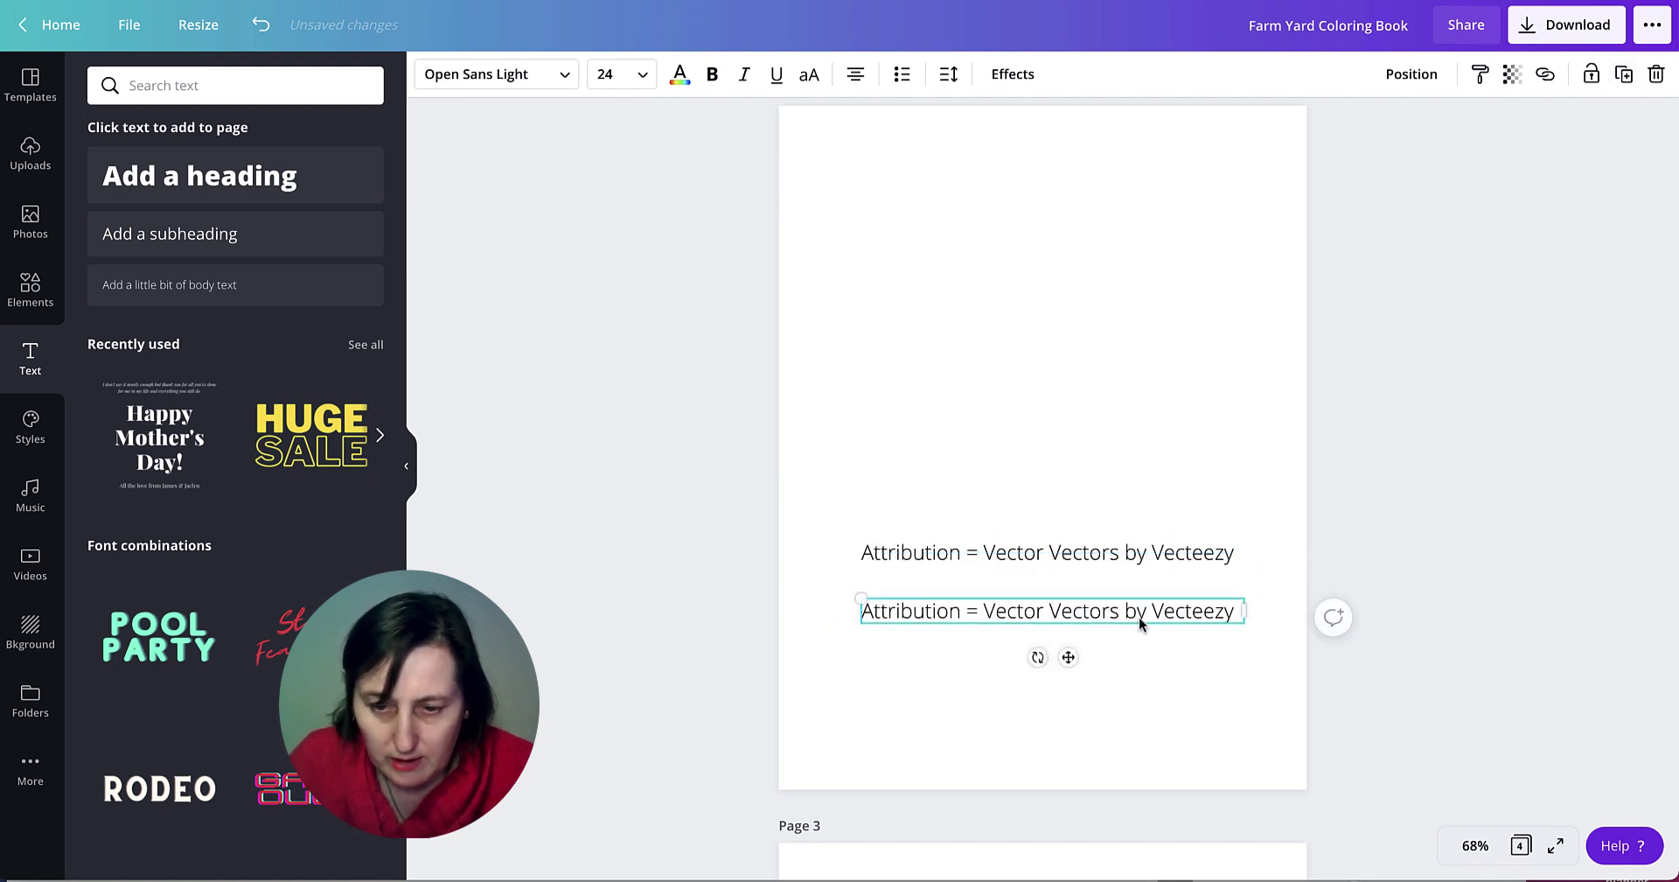
double_click(1199, 612)
key(Escape)
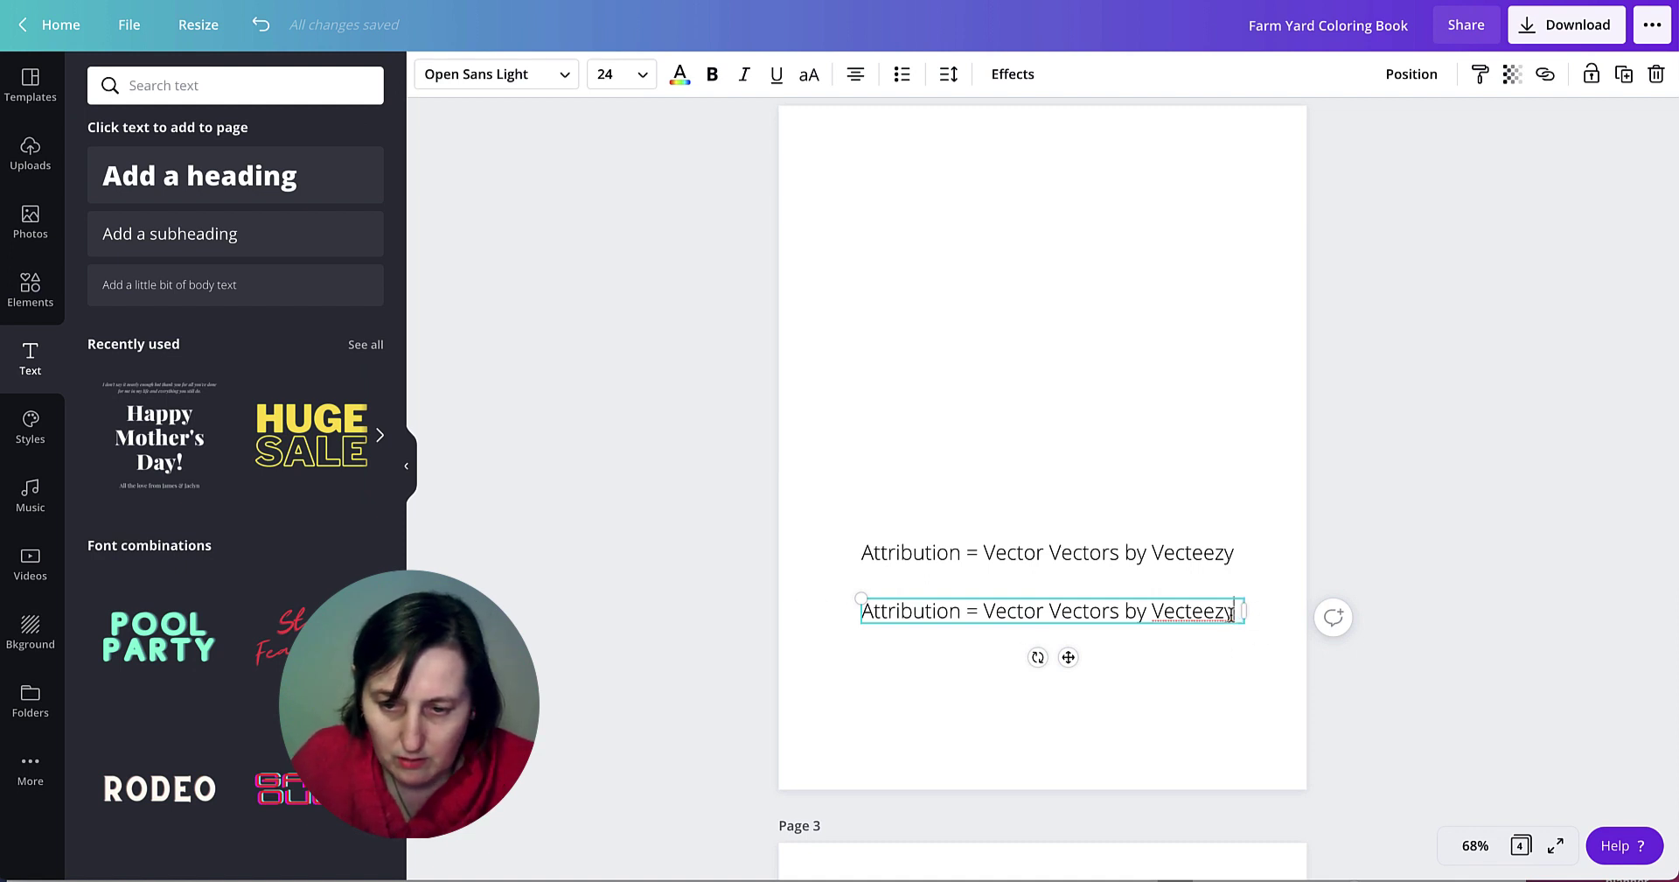
drag(1232, 612, 854, 614)
text(Co)
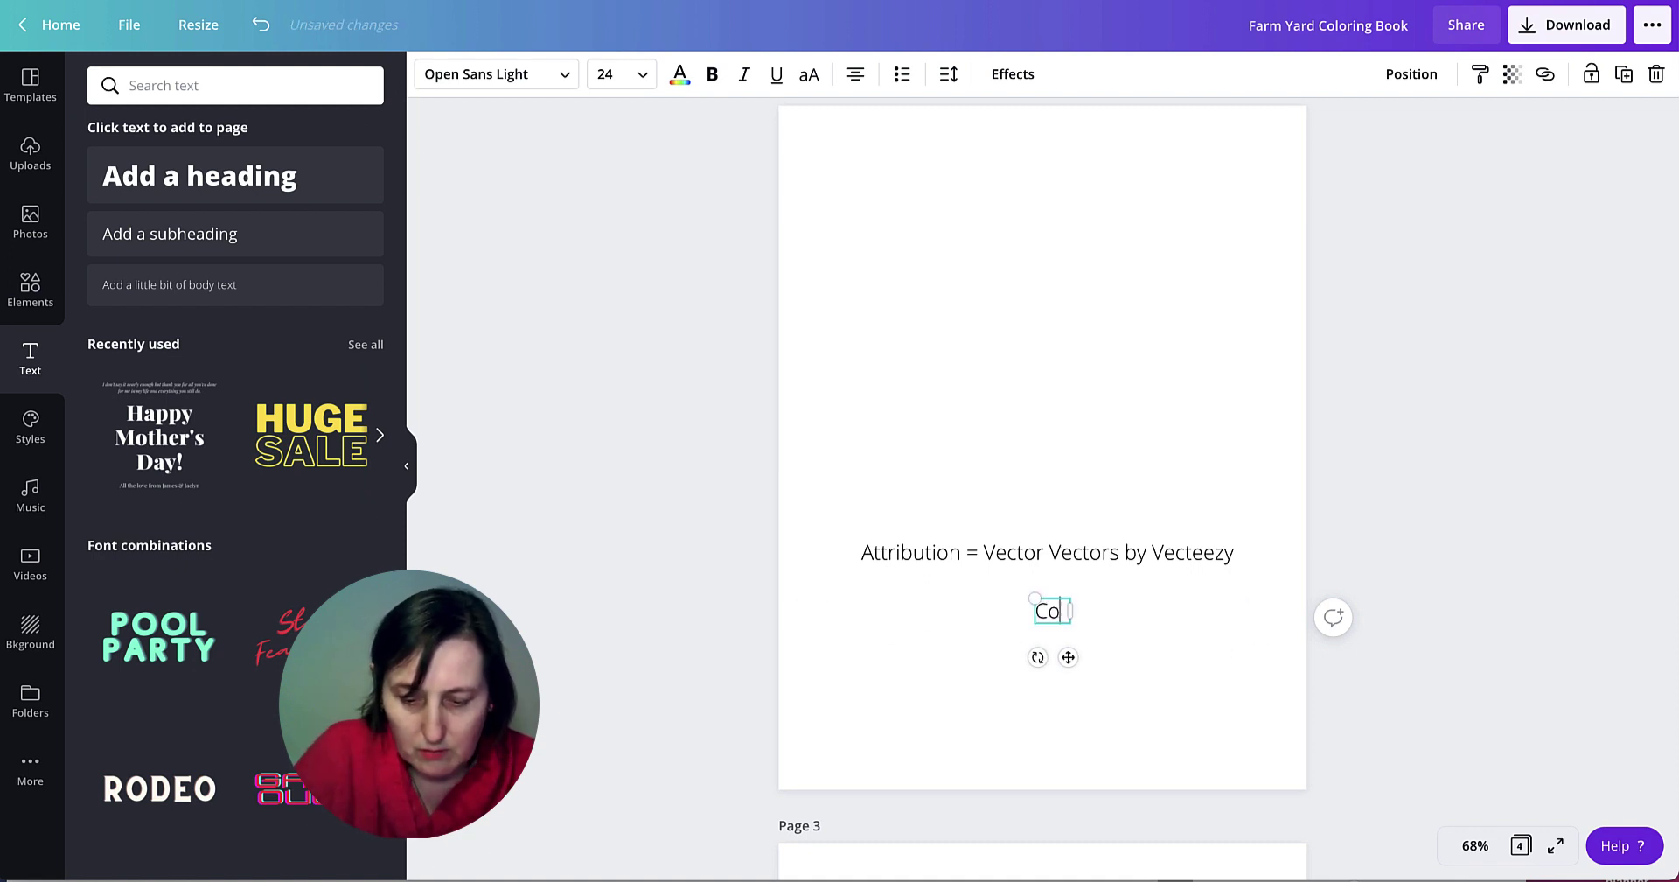
text(py)
key(BackSpace)
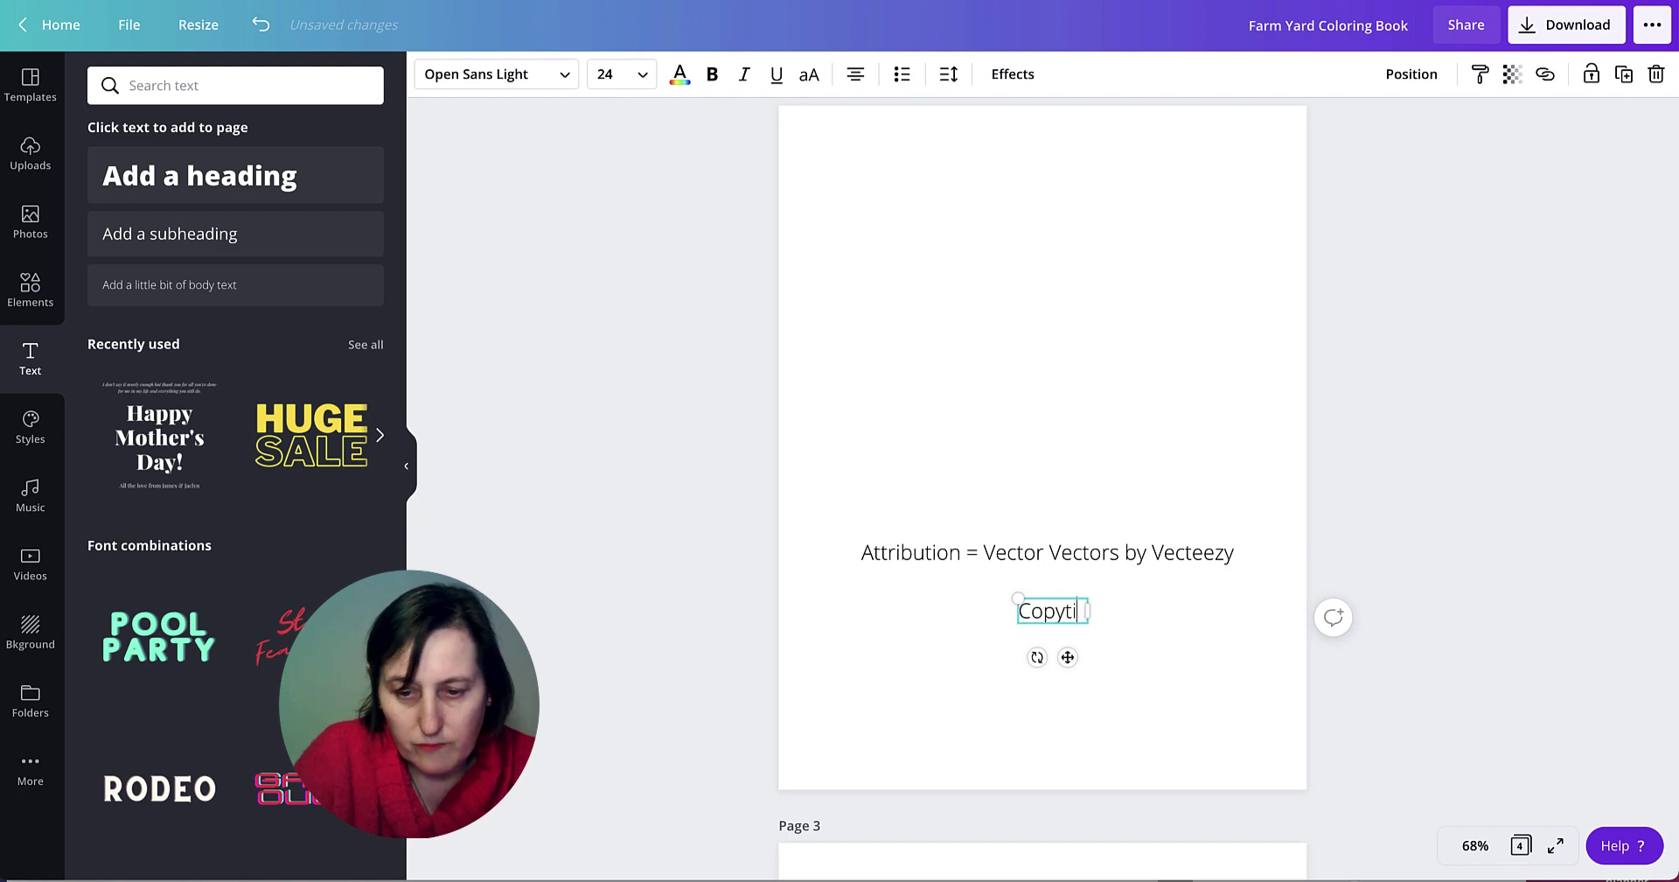
text(right Detail)
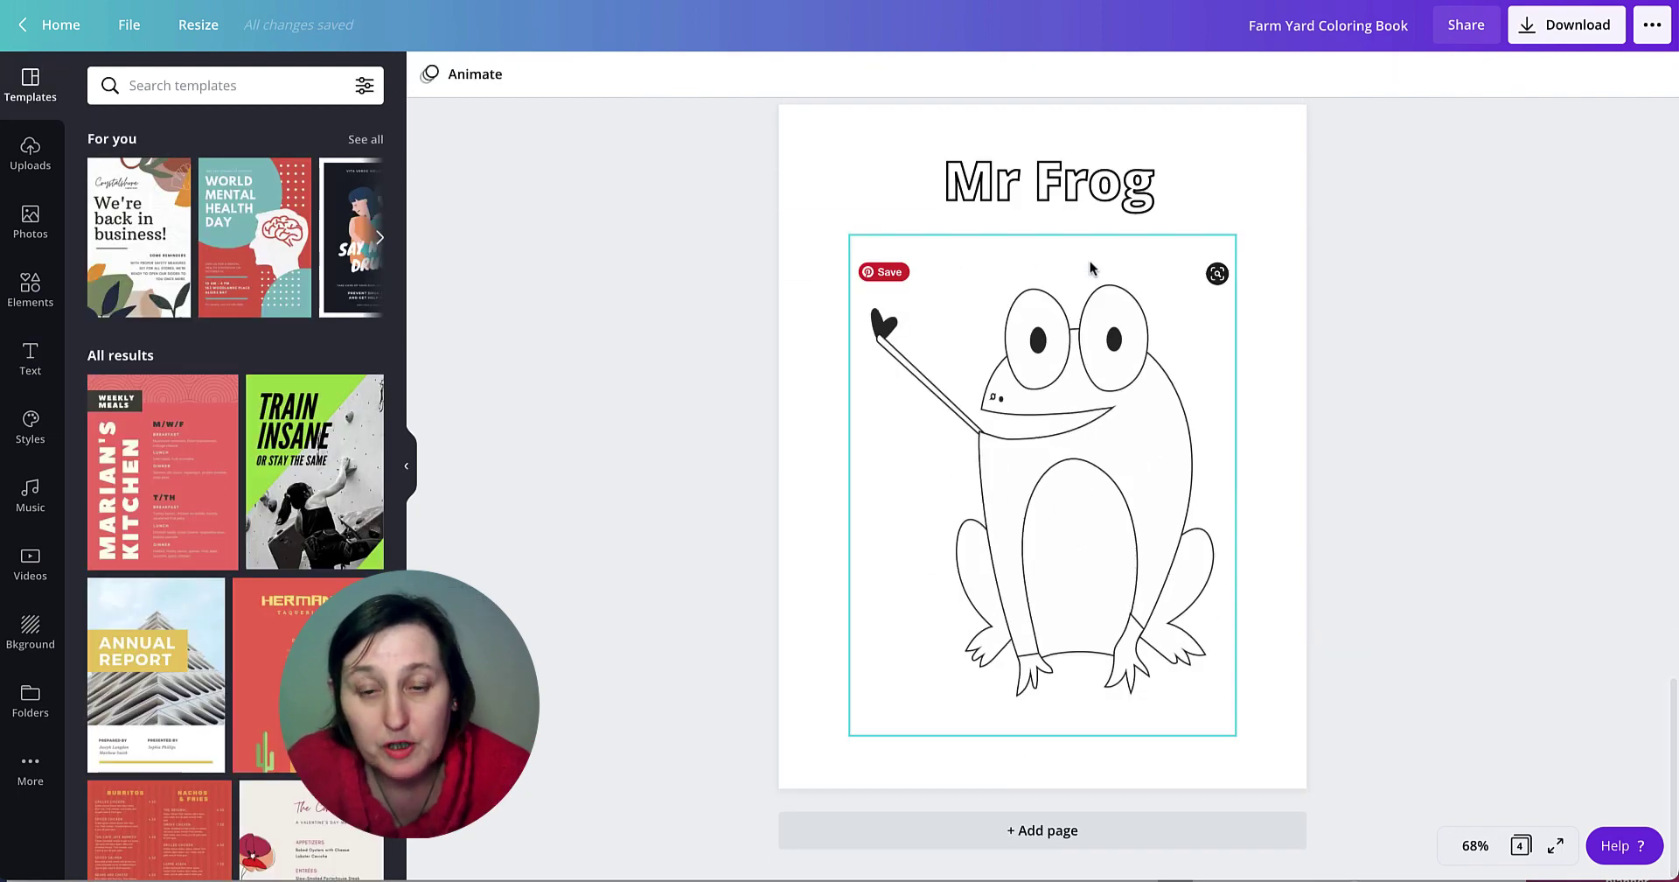
Review the colouring book pages and set the download file type to PDF Print for all pages.
scroll(1090, 266, up, 20)
scroll(1089, 267, down, 18)
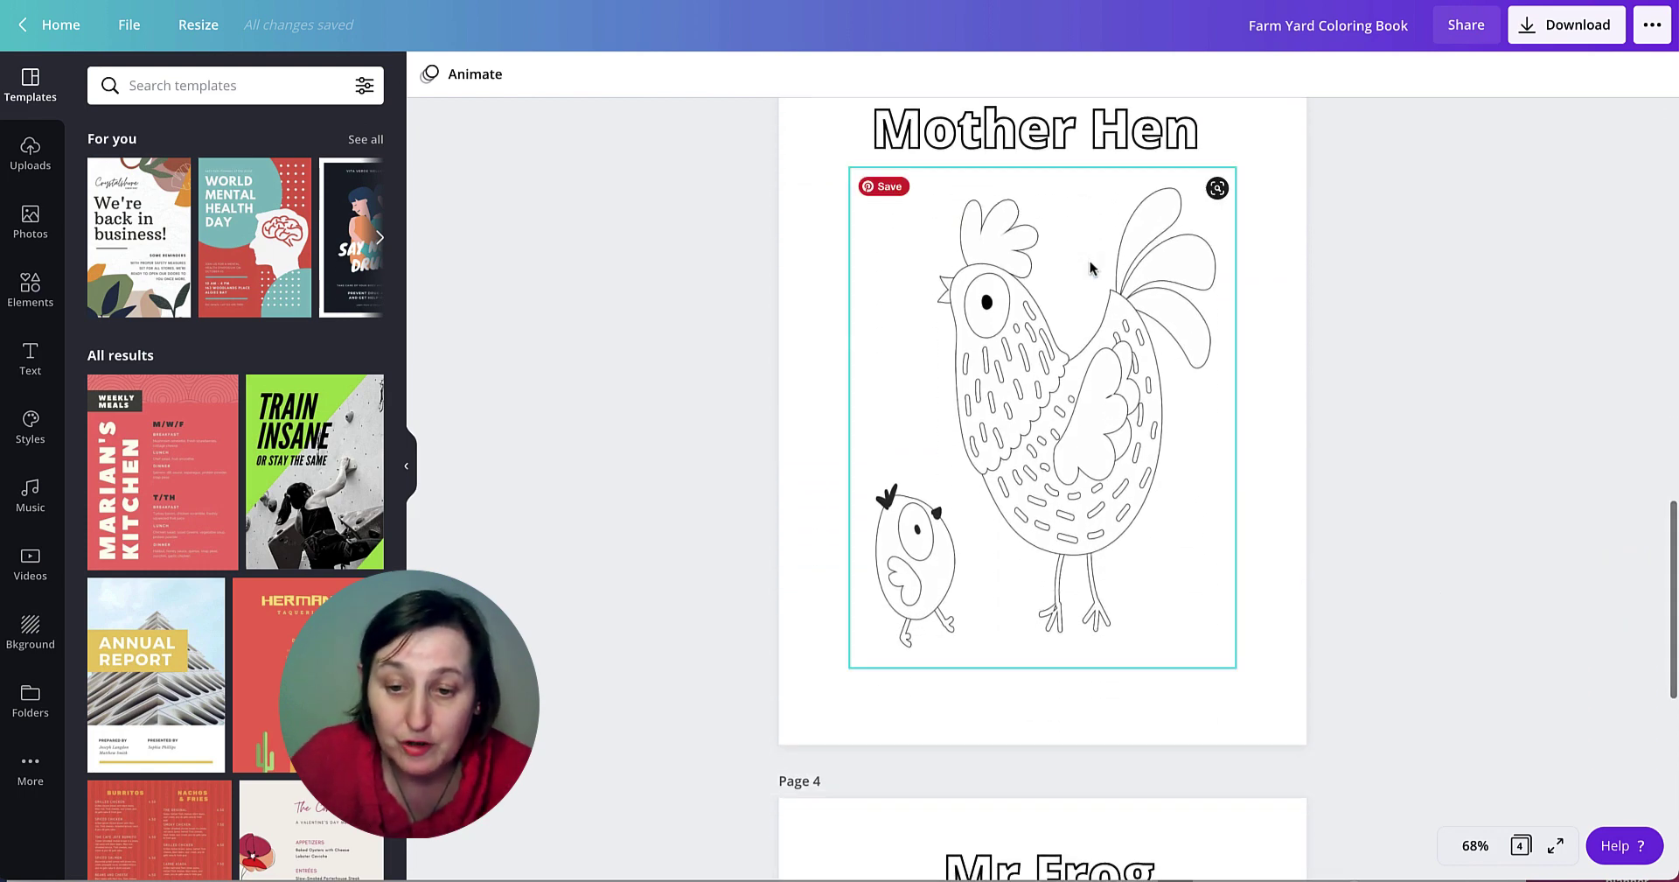
click(1567, 29)
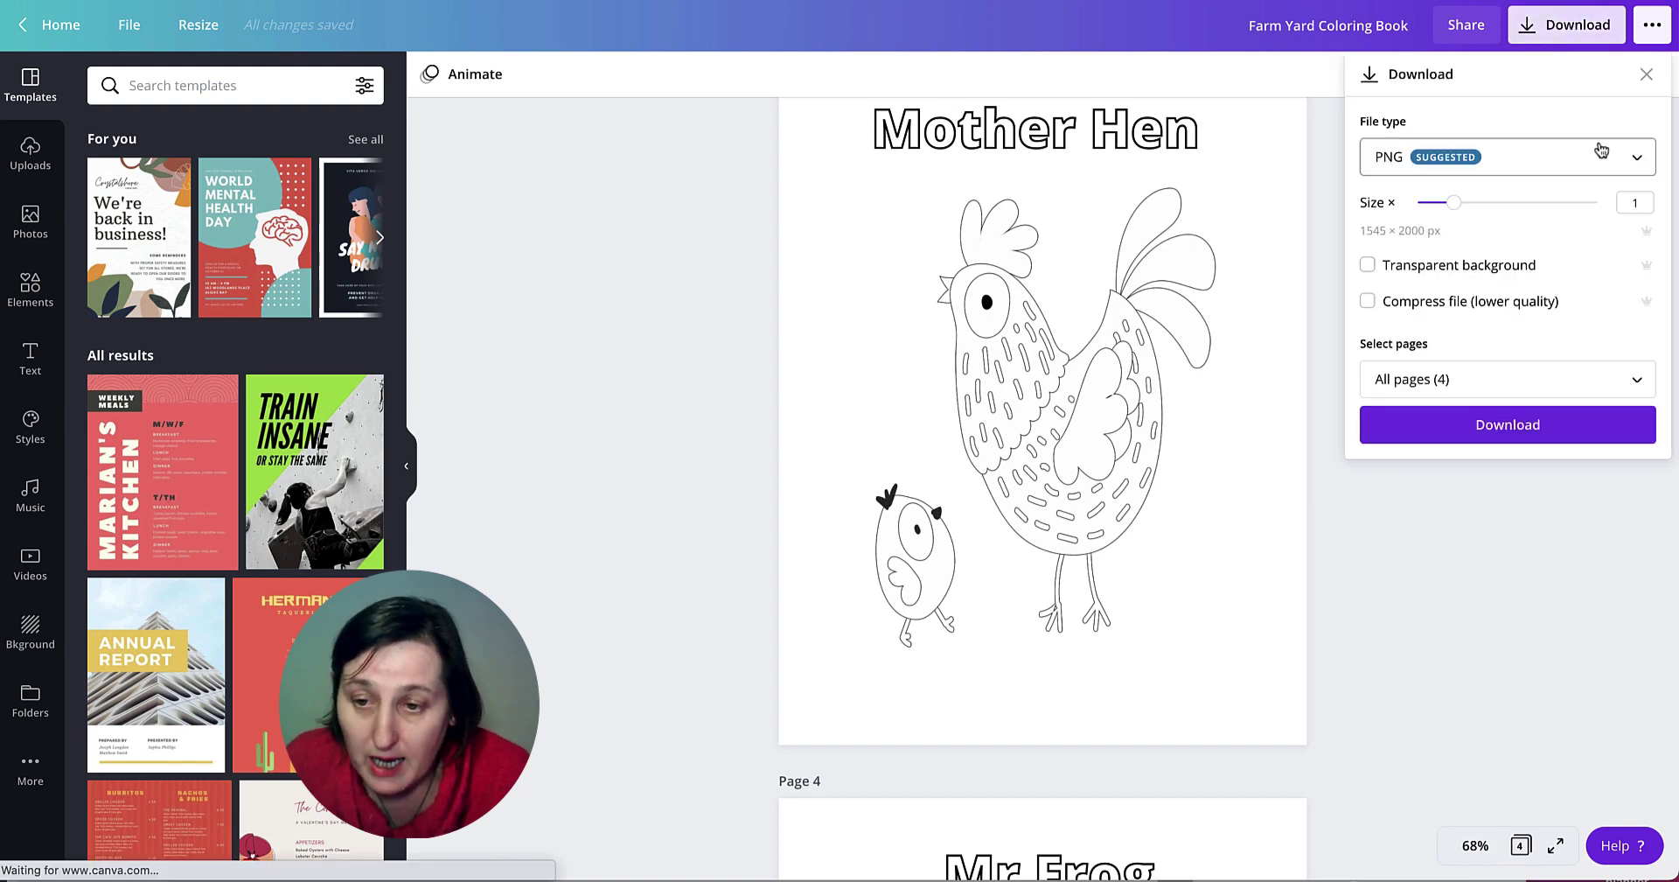
click(1591, 168)
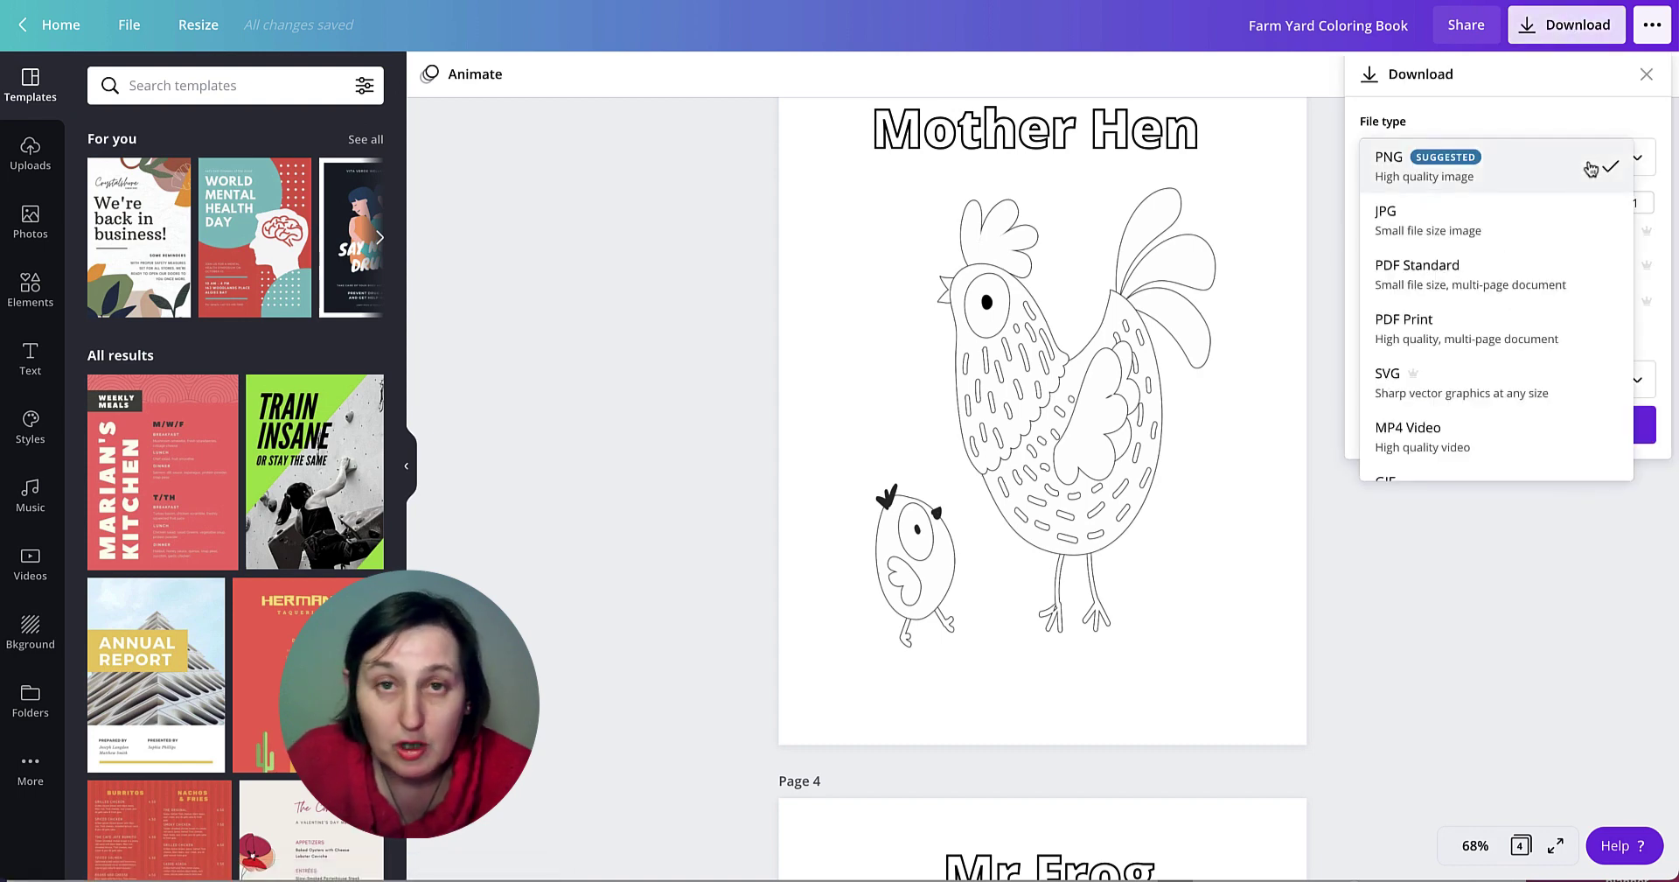
click(1494, 343)
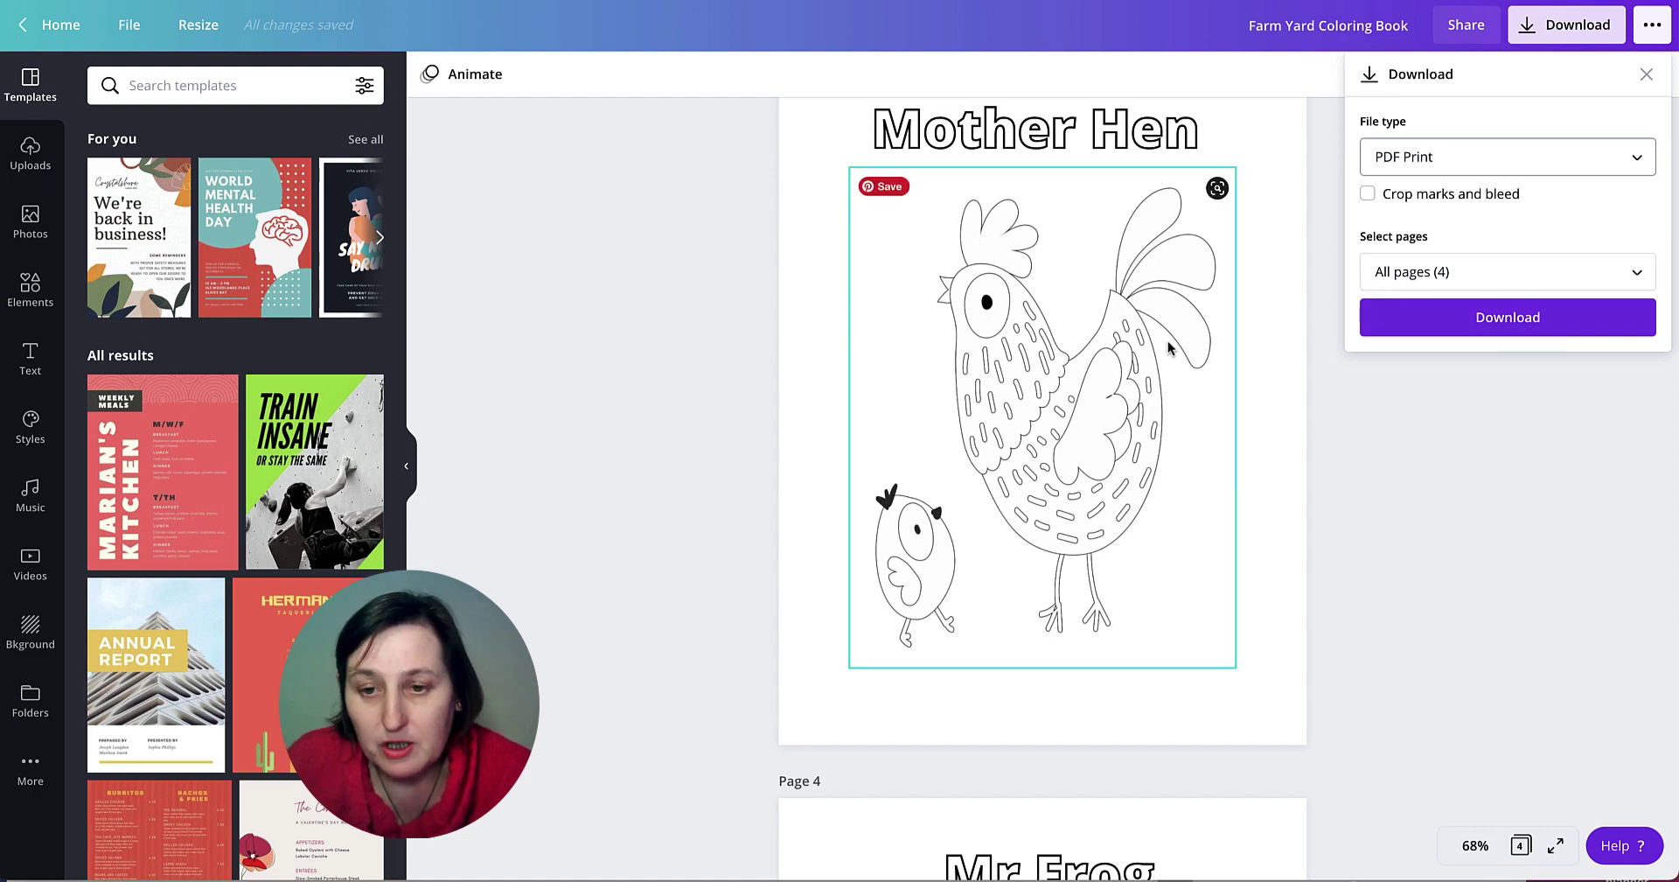
scroll(1169, 347, down, 8)
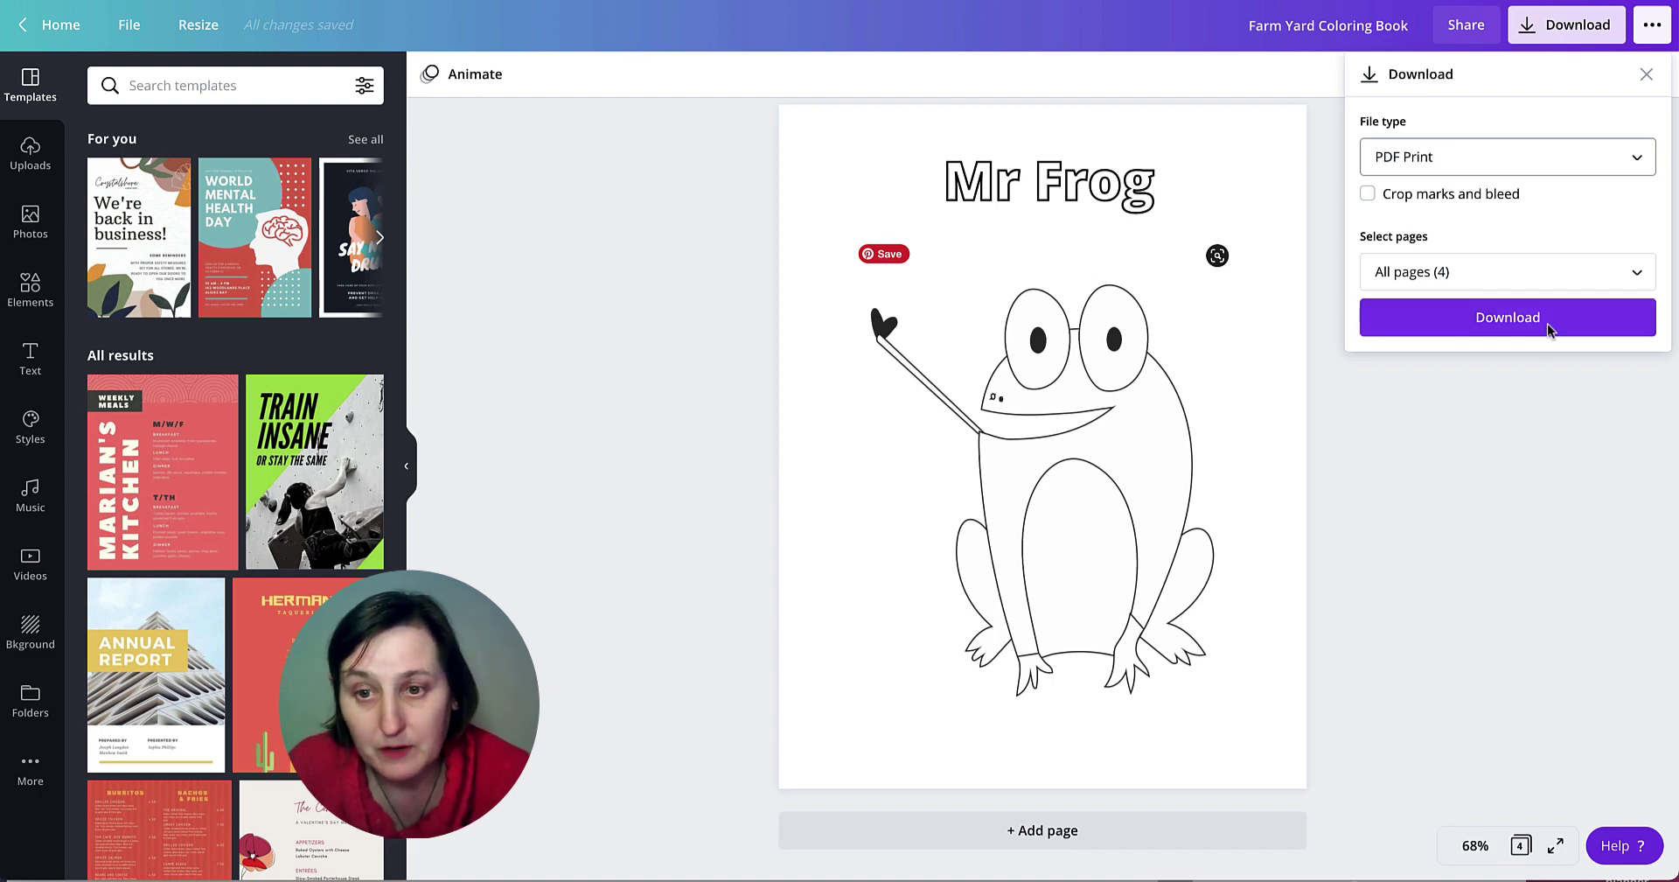
scroll(1567, 548, up, 15)
scroll(1163, 496, up, 2)
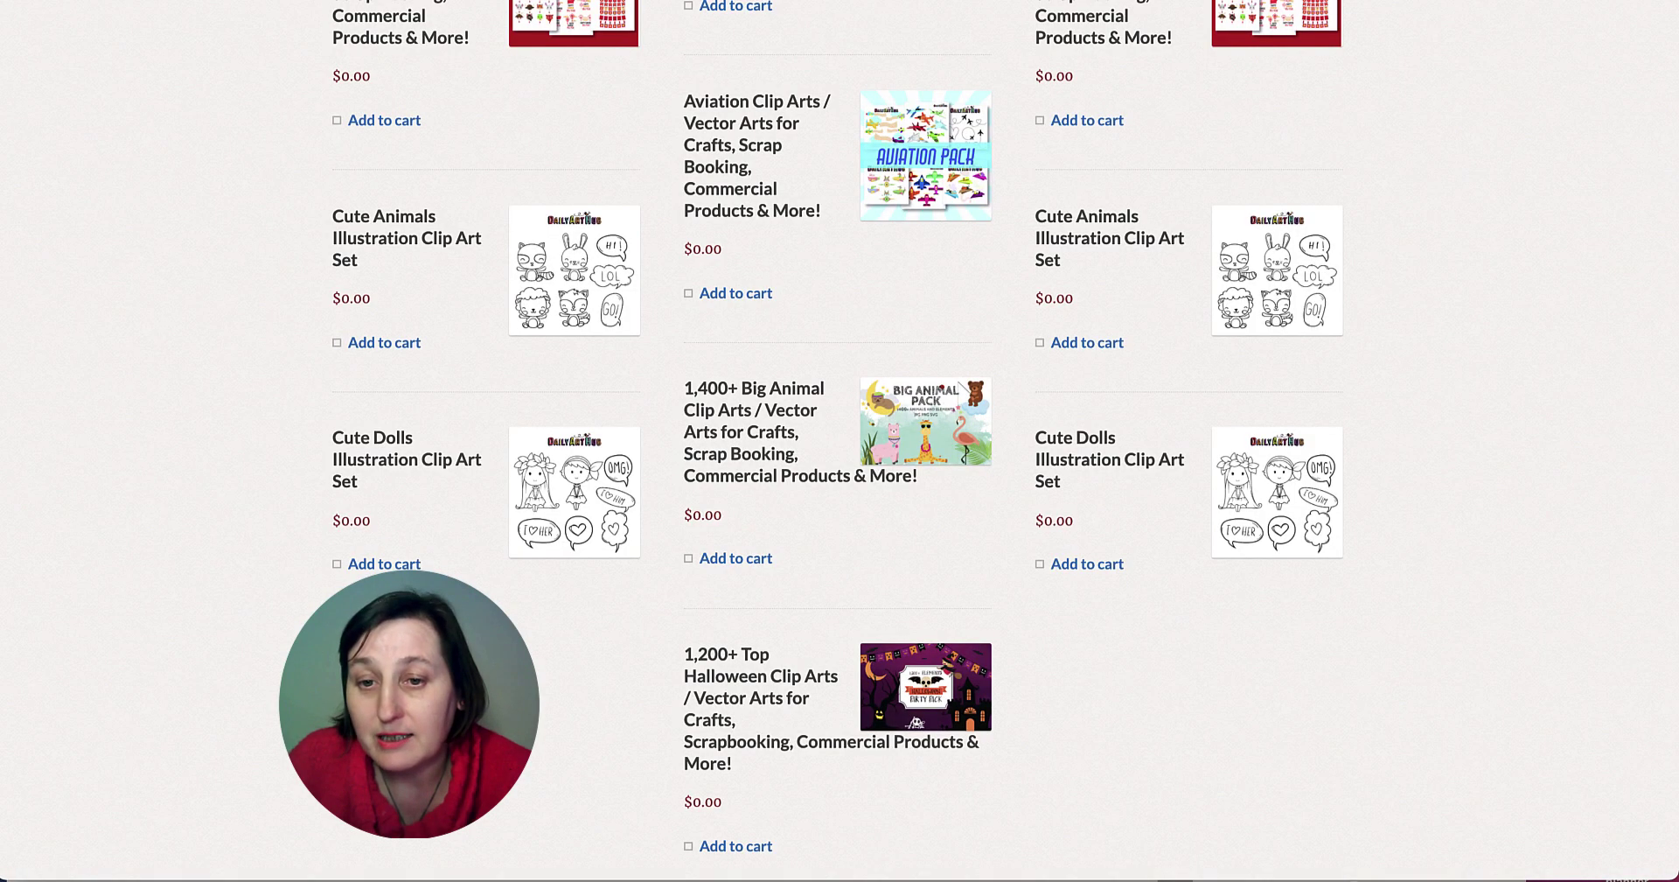
Switch to the DailyArtHub website and examine its home page for clip art categories, free illustration sets, themed packs and footer links.
scroll(711, 313, up, 15)
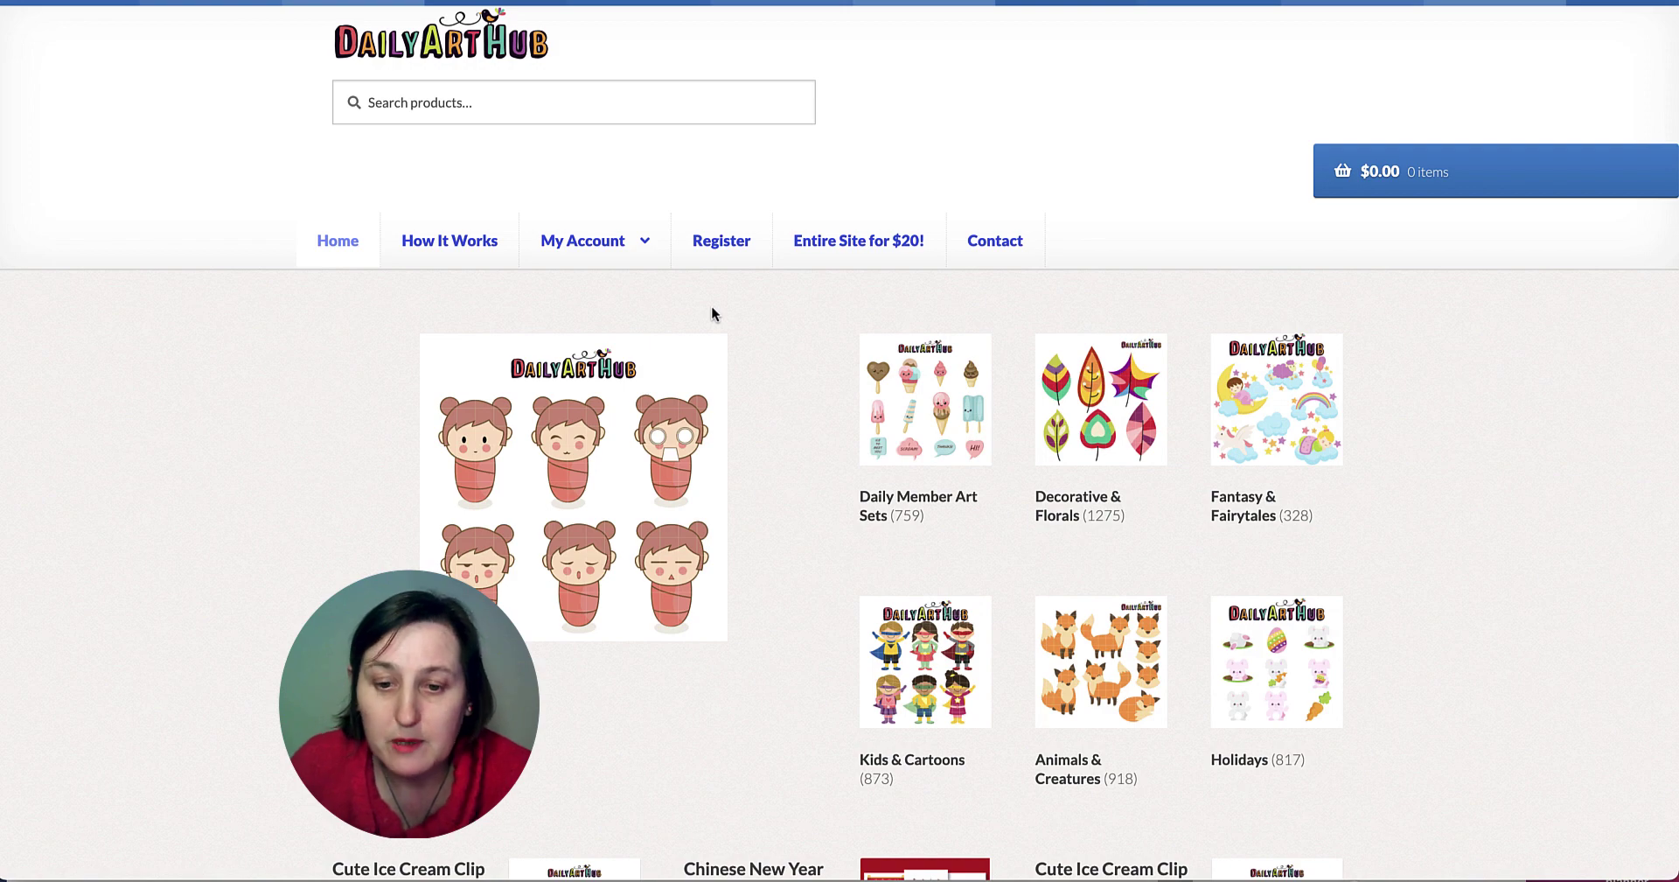
scroll(1018, 322, down, 5)
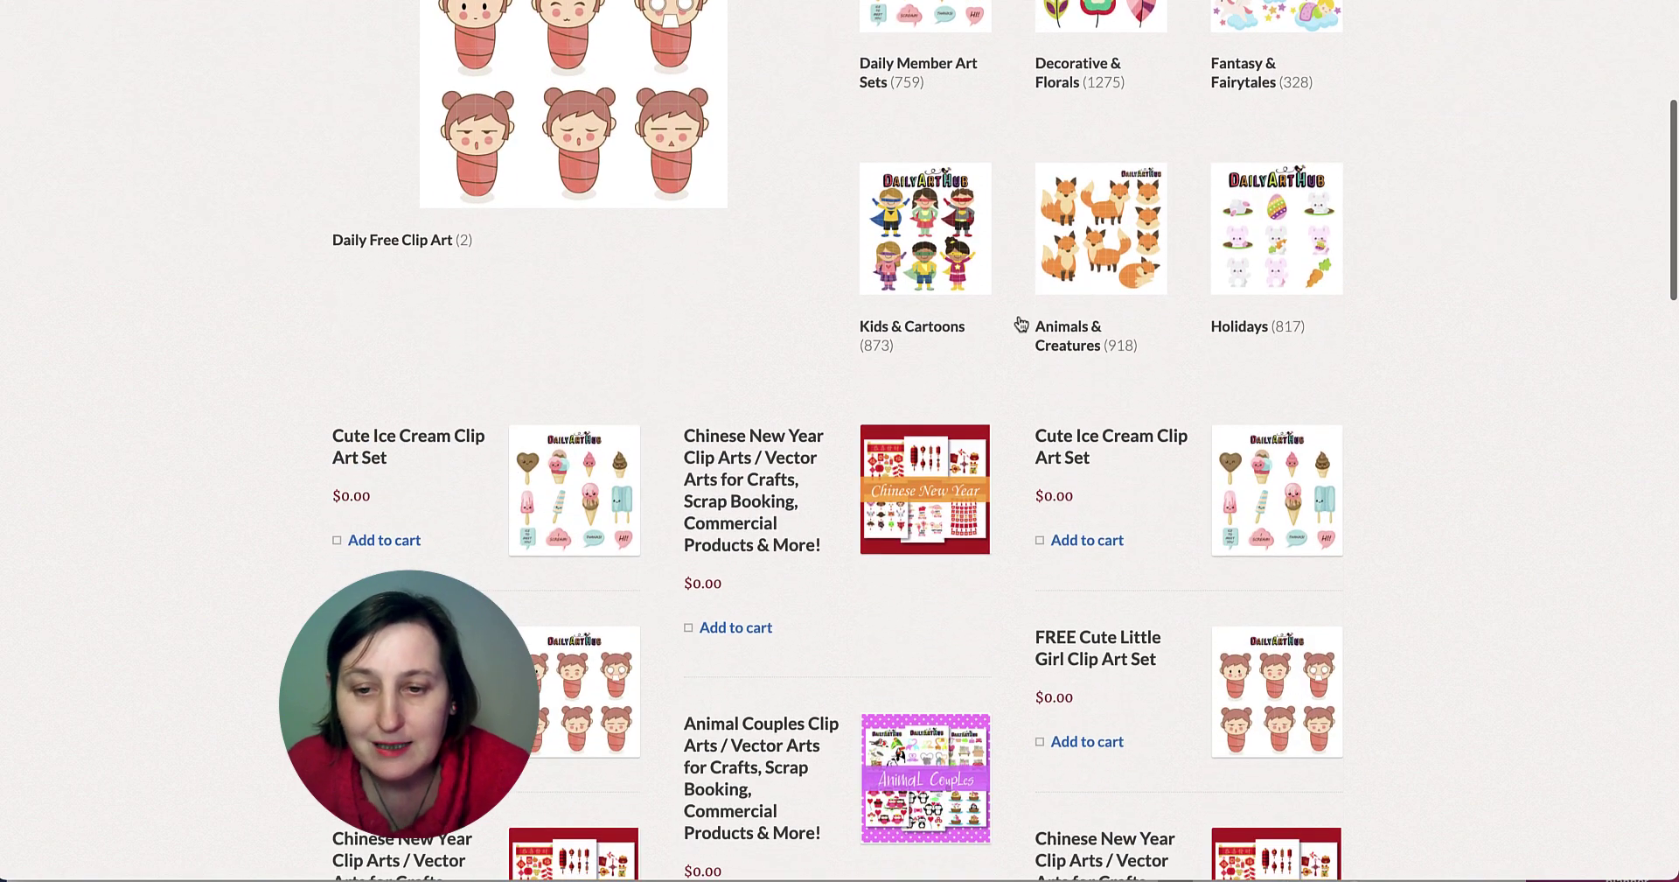
scroll(1015, 324, down, 1)
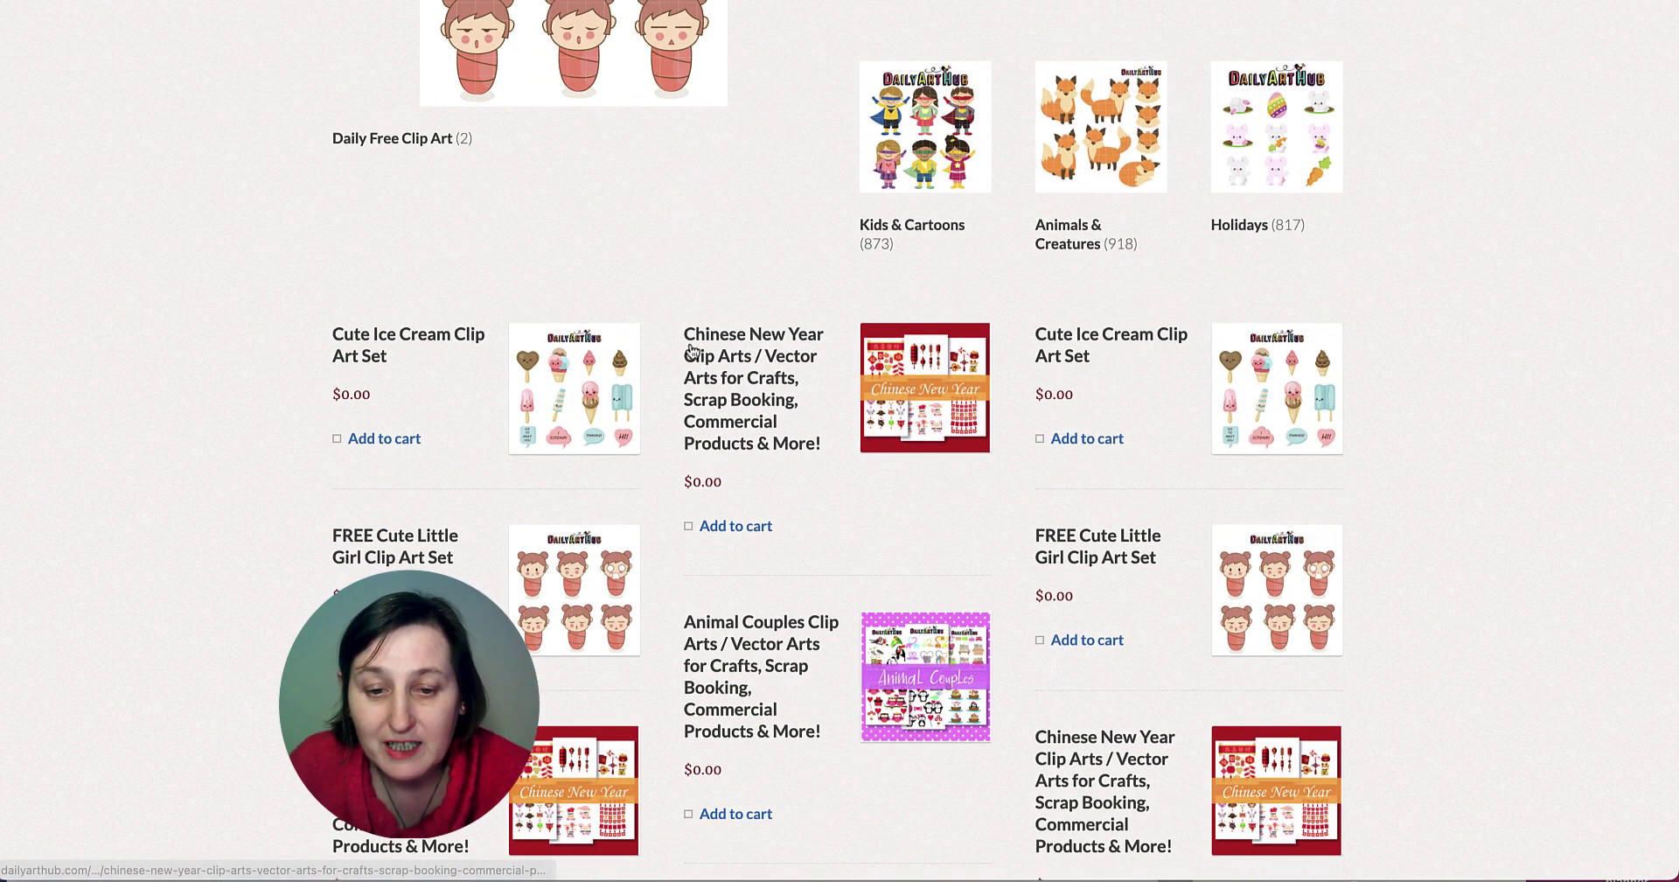
scroll(481, 384, down, 1)
scroll(481, 385, down, 7)
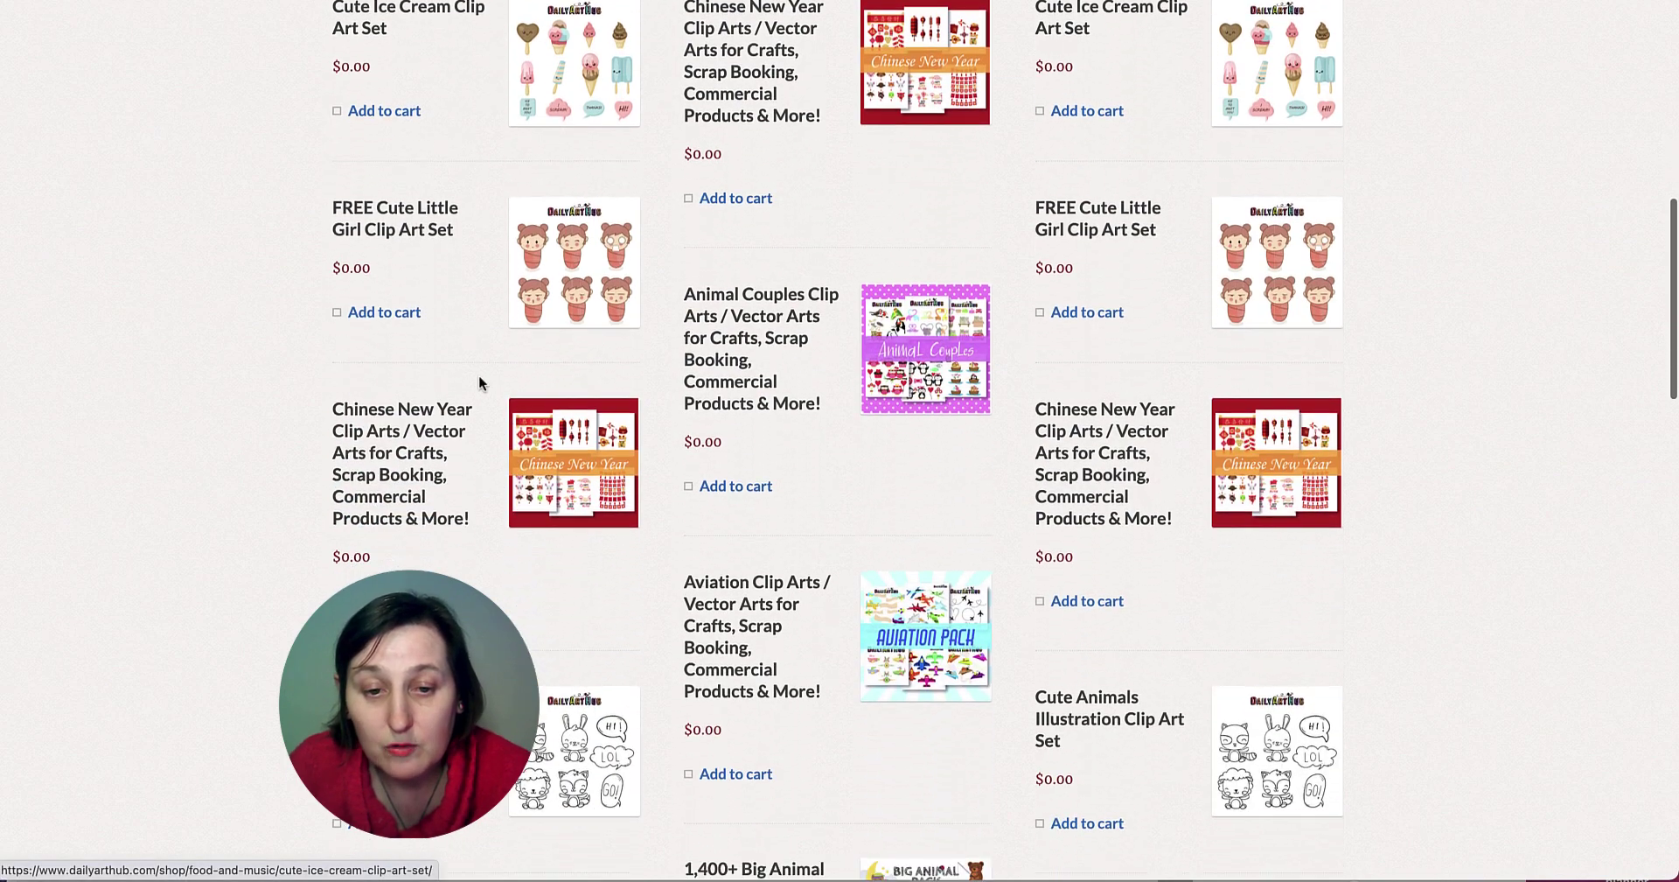
scroll(421, 382, down, 2)
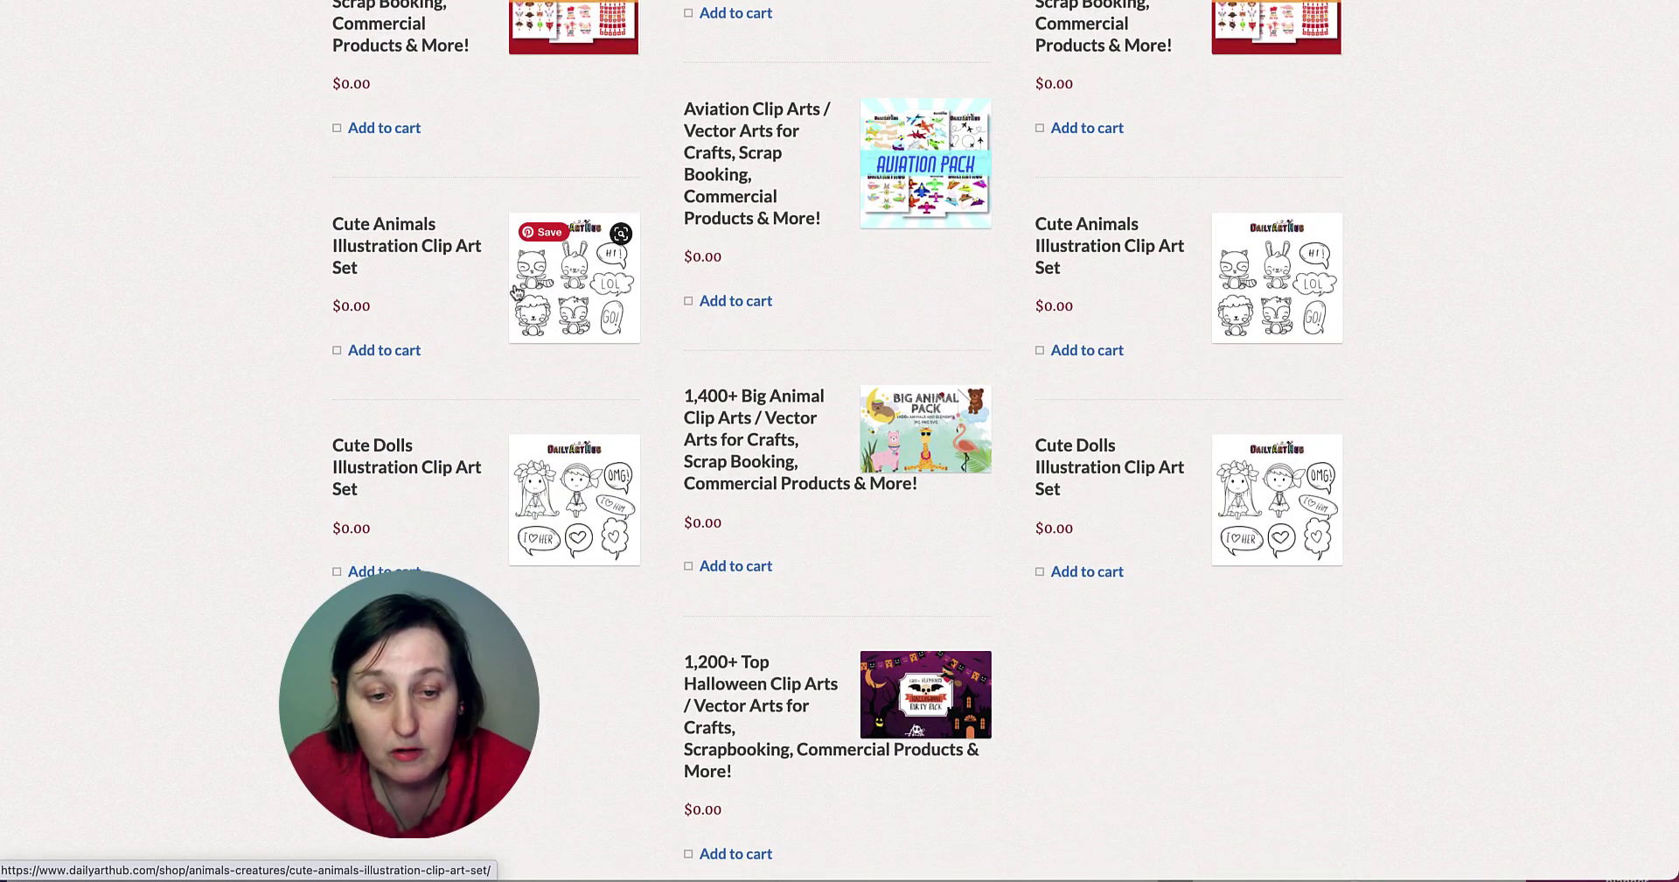
scroll(570, 420, down, 1)
scroll(1412, 313, down, 6)
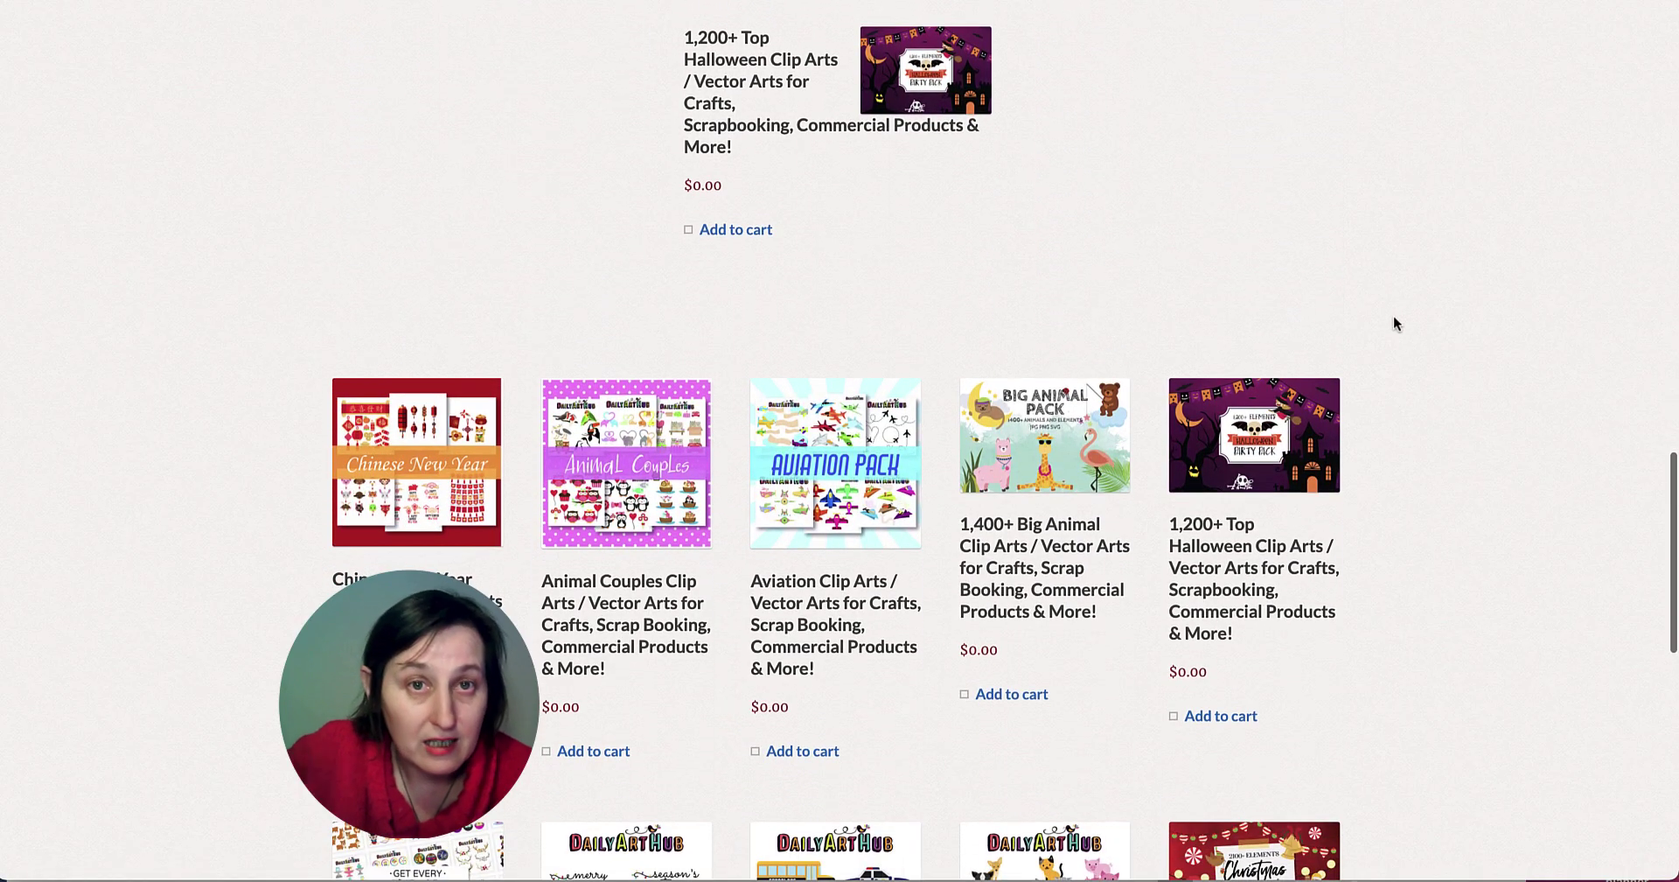
scroll(1163, 224, up, 10)
scroll(1167, 224, down, 10)
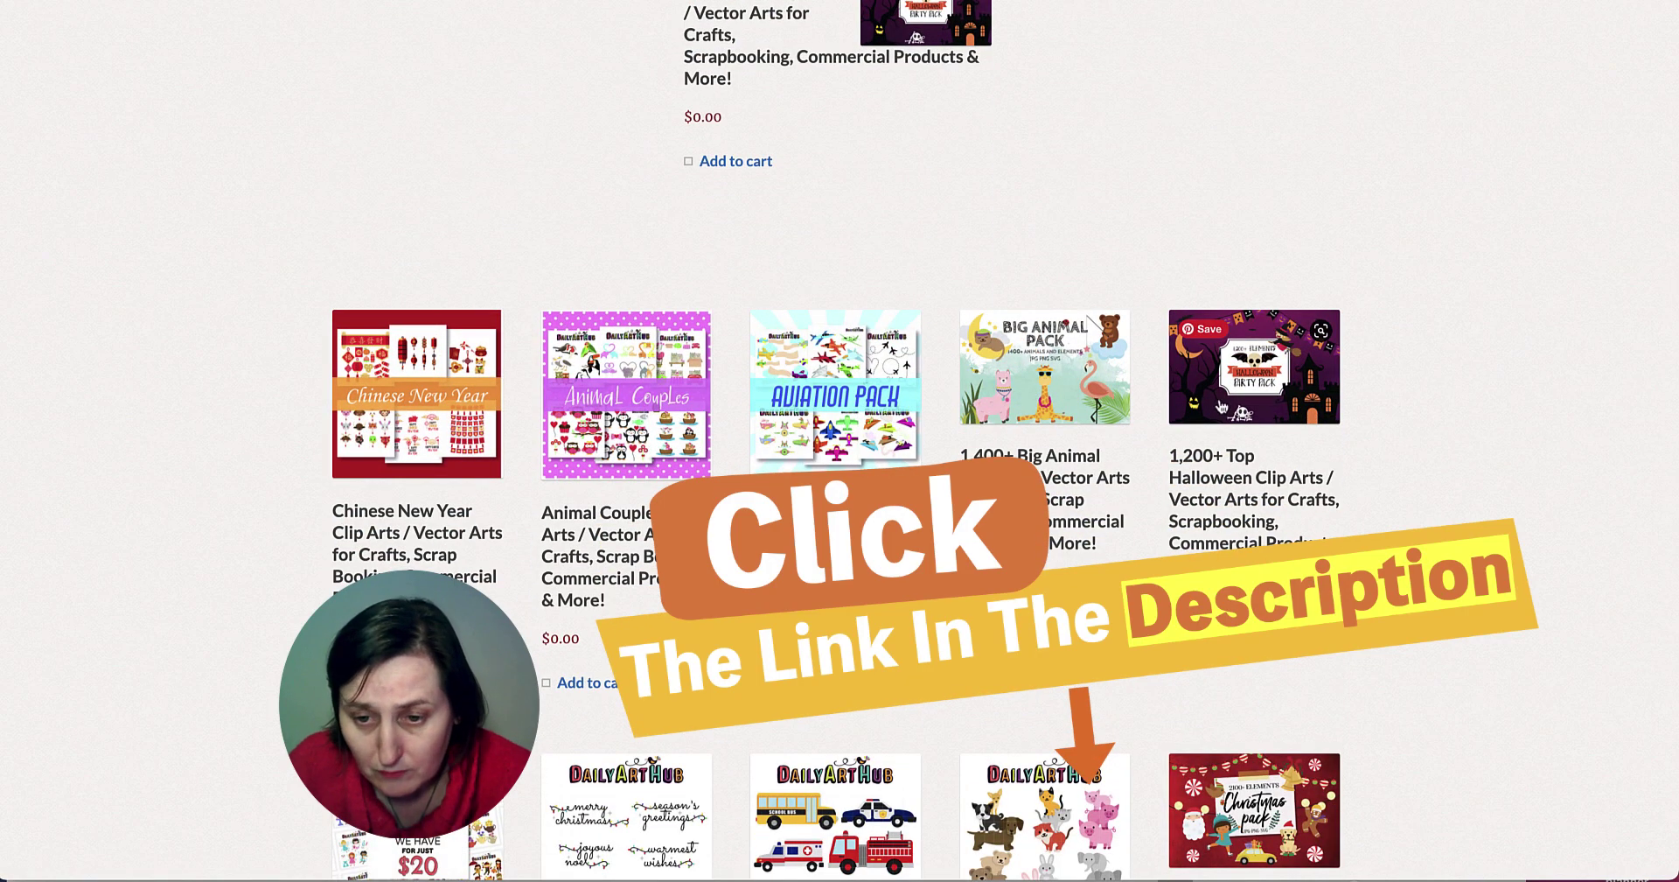
scroll(1338, 389, down, 1)
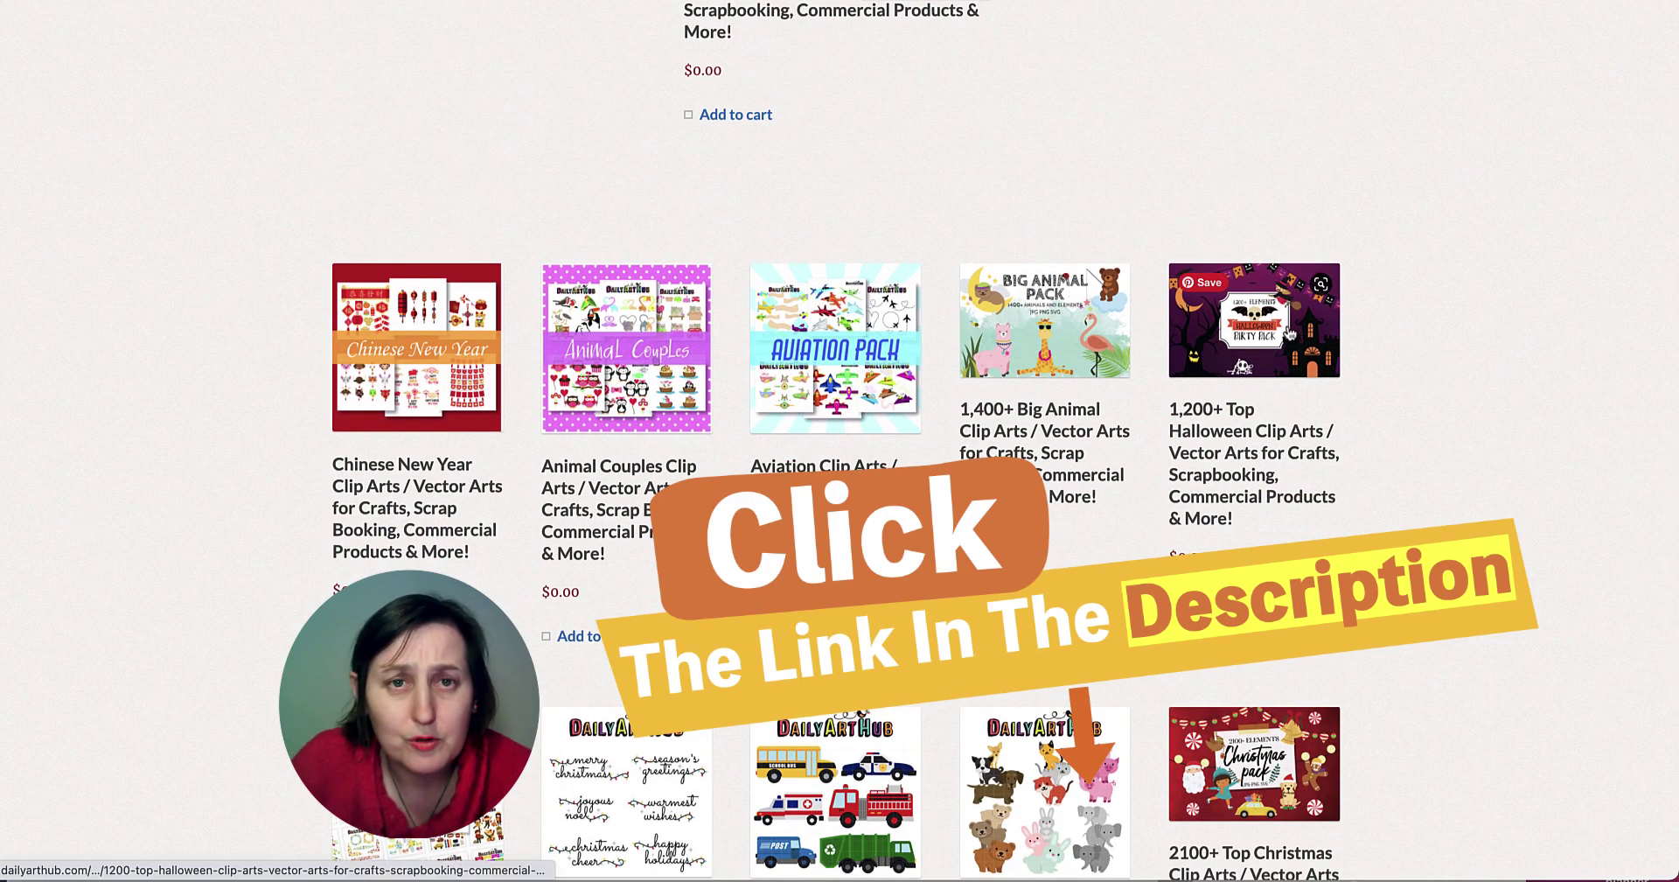
scroll(1400, 345, up, 2)
scroll(1414, 345, up, 2)
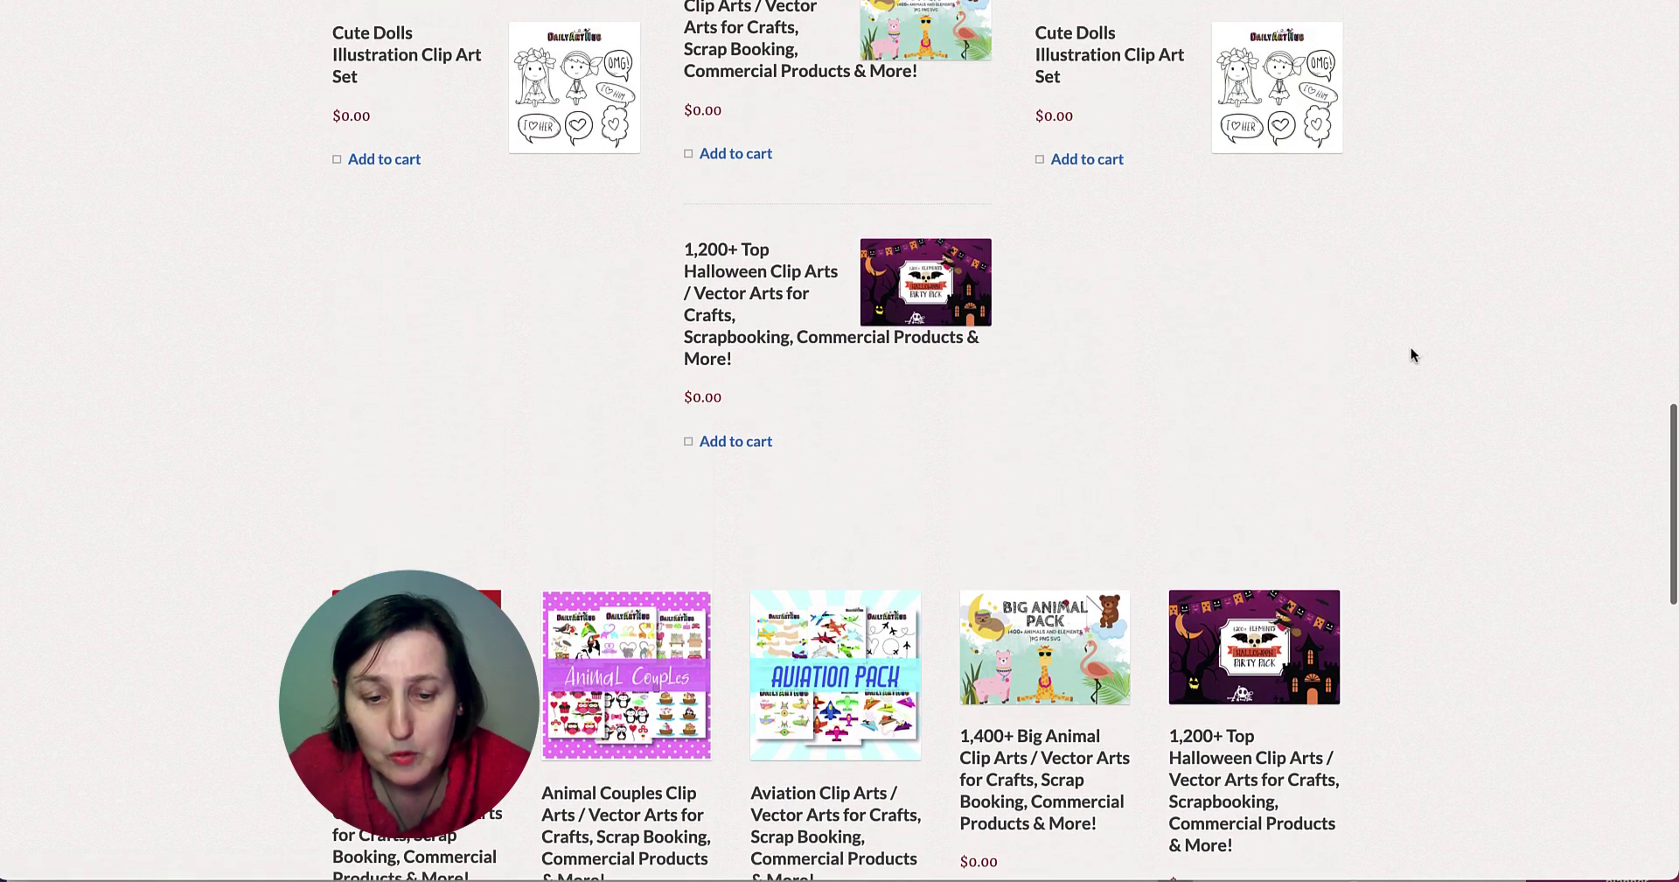
scroll(1409, 348, down, 1)
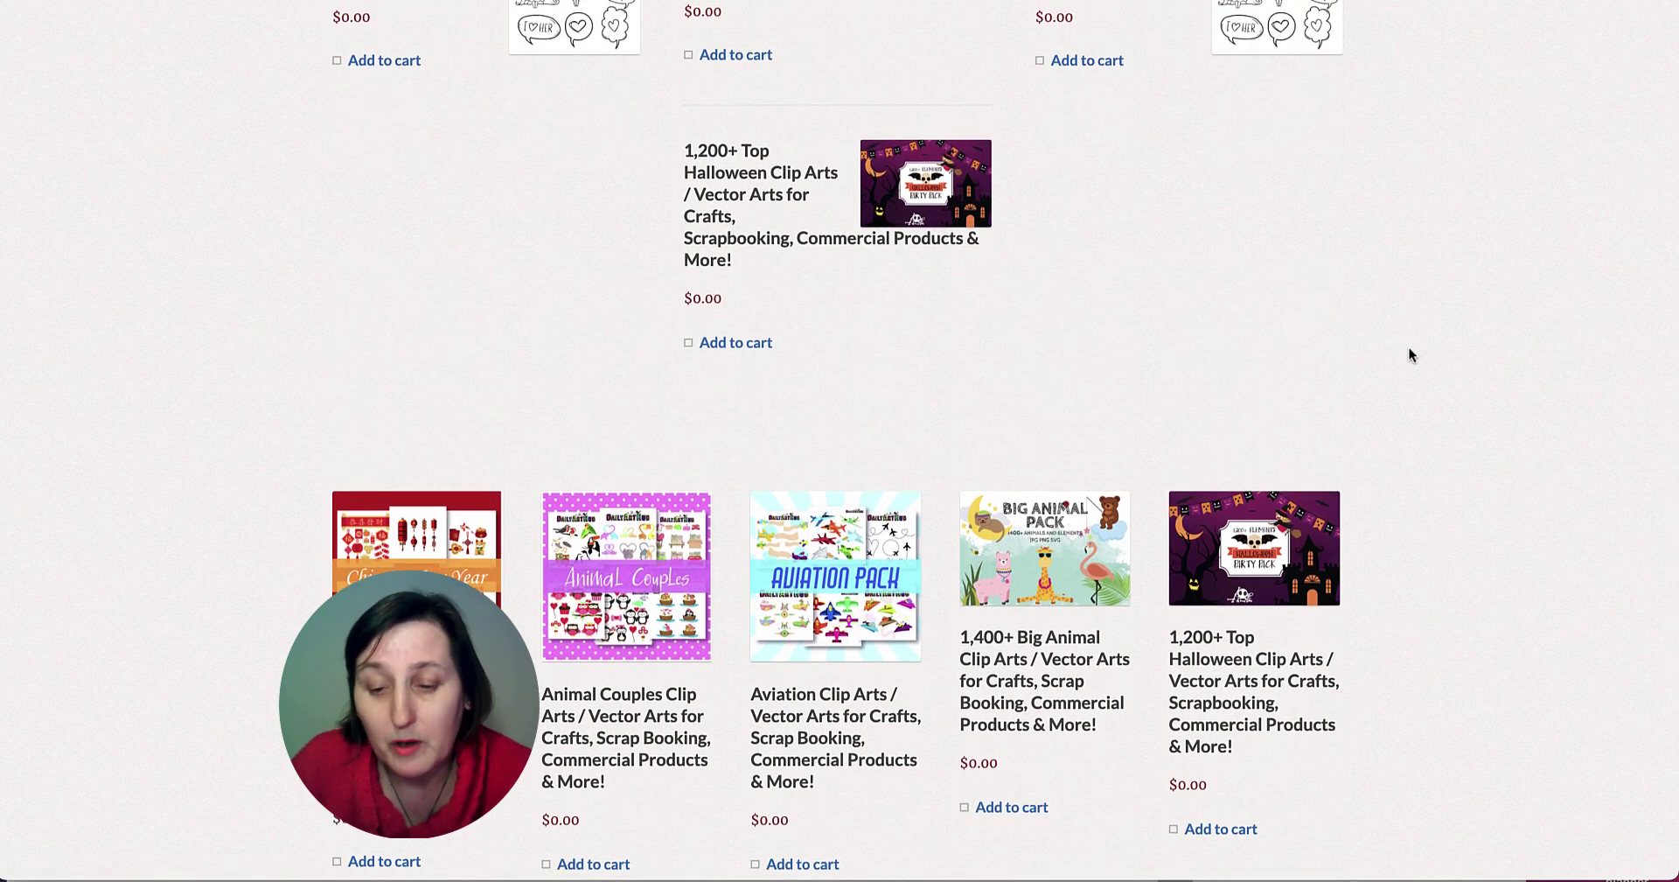
scroll(1409, 355, up, 1)
mouse_move(1298, 541)
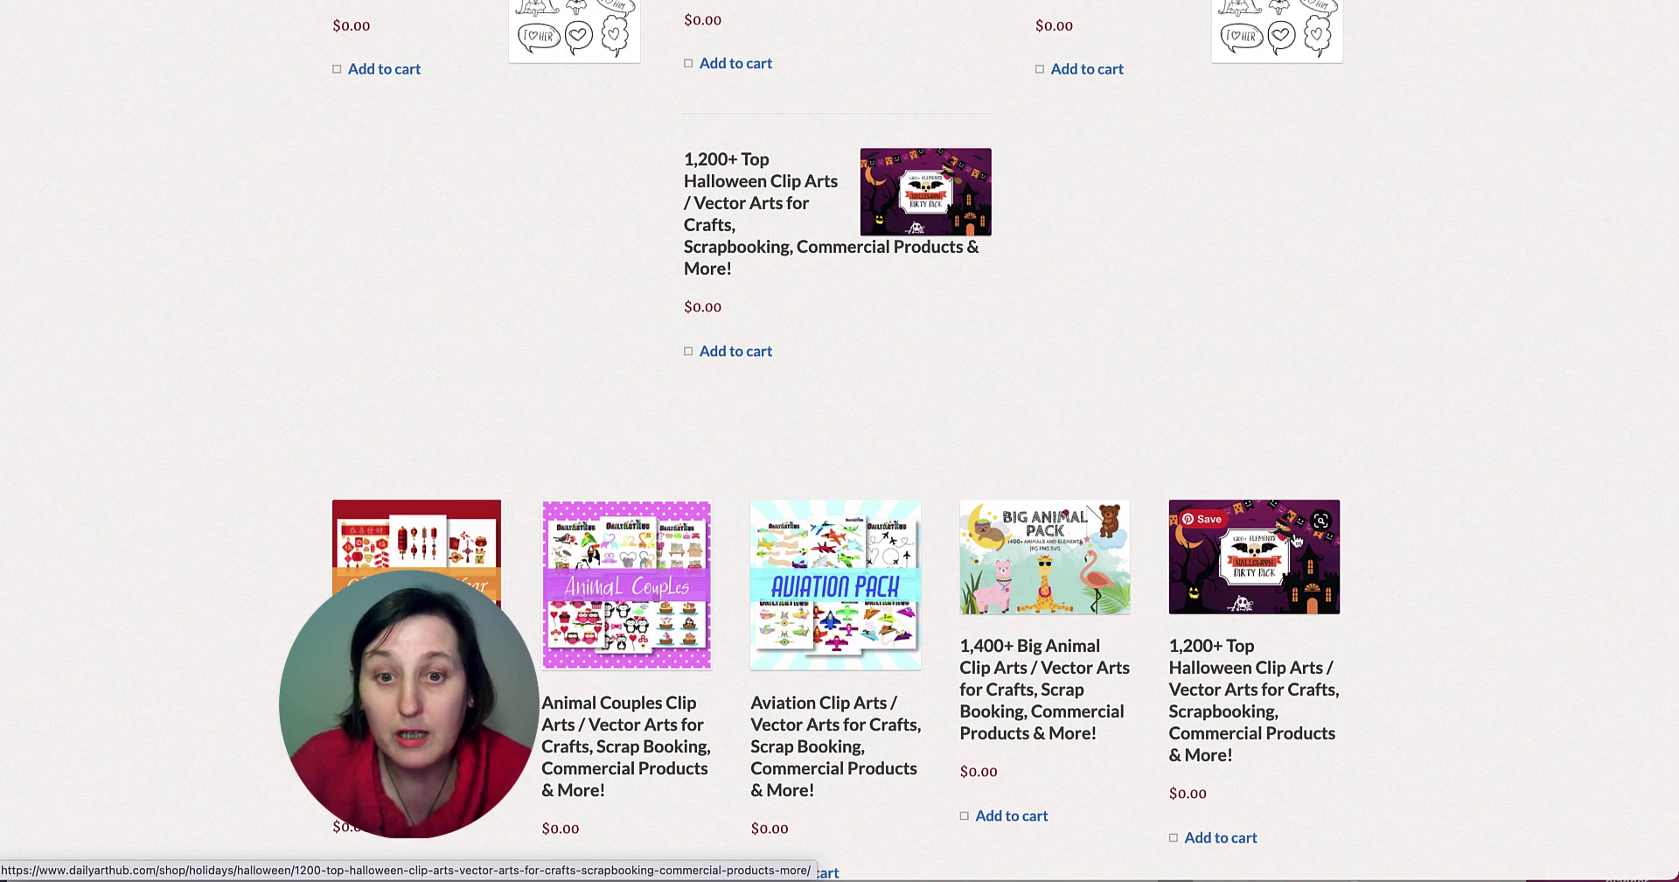
scroll(1067, 338, up, 10)
scroll(1067, 341, up, 10)
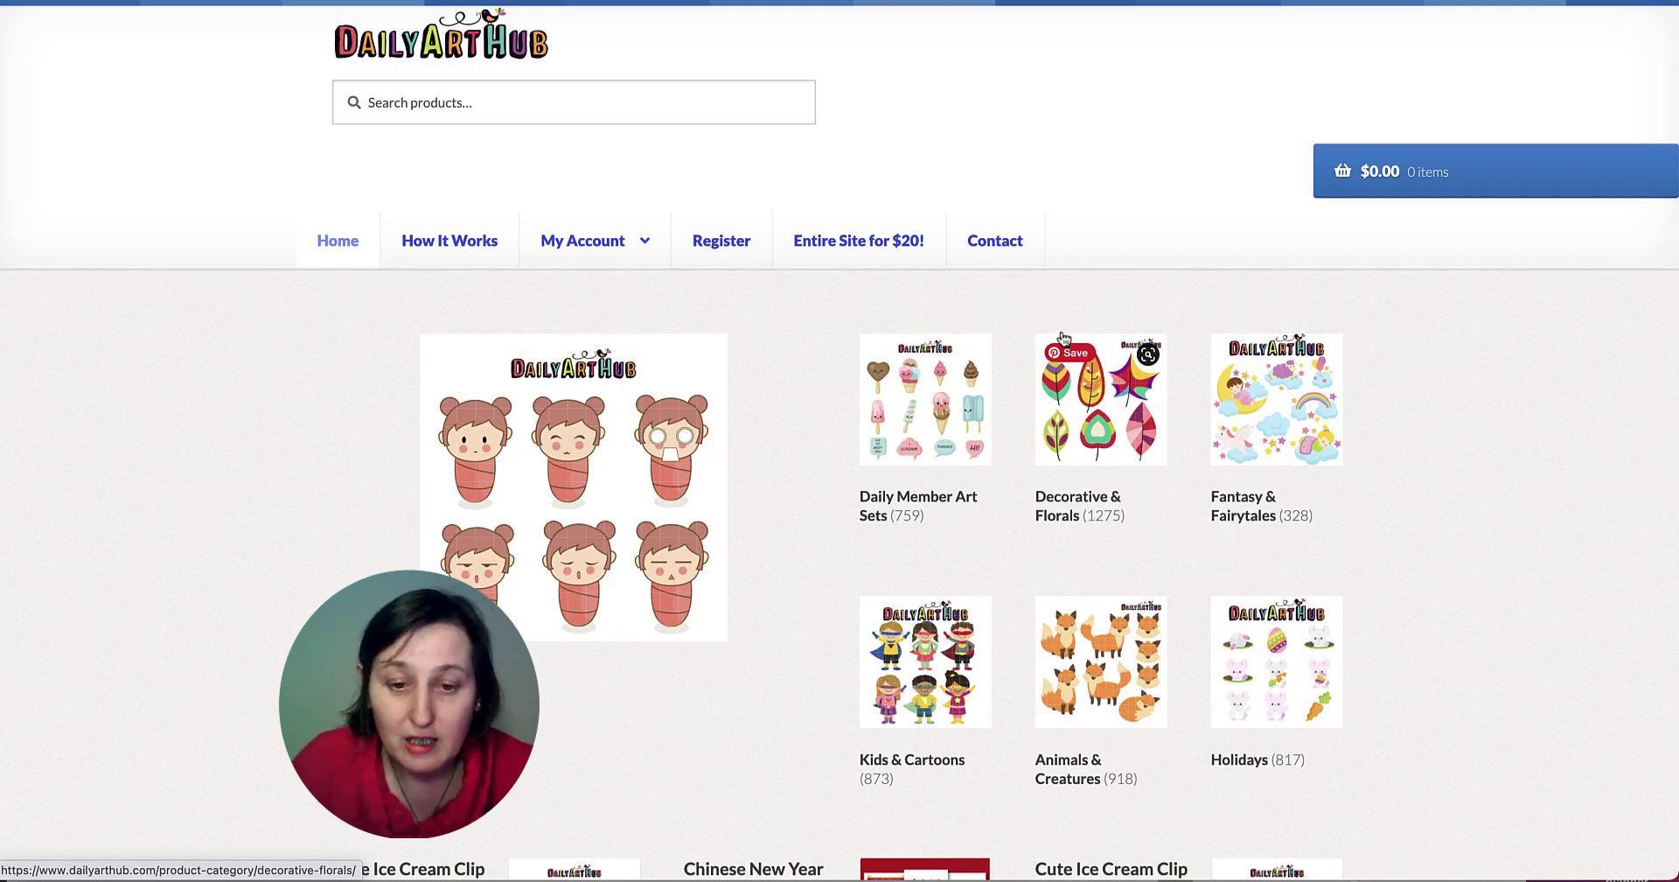
scroll(739, 344, down, 10)
scroll(740, 344, down, 10)
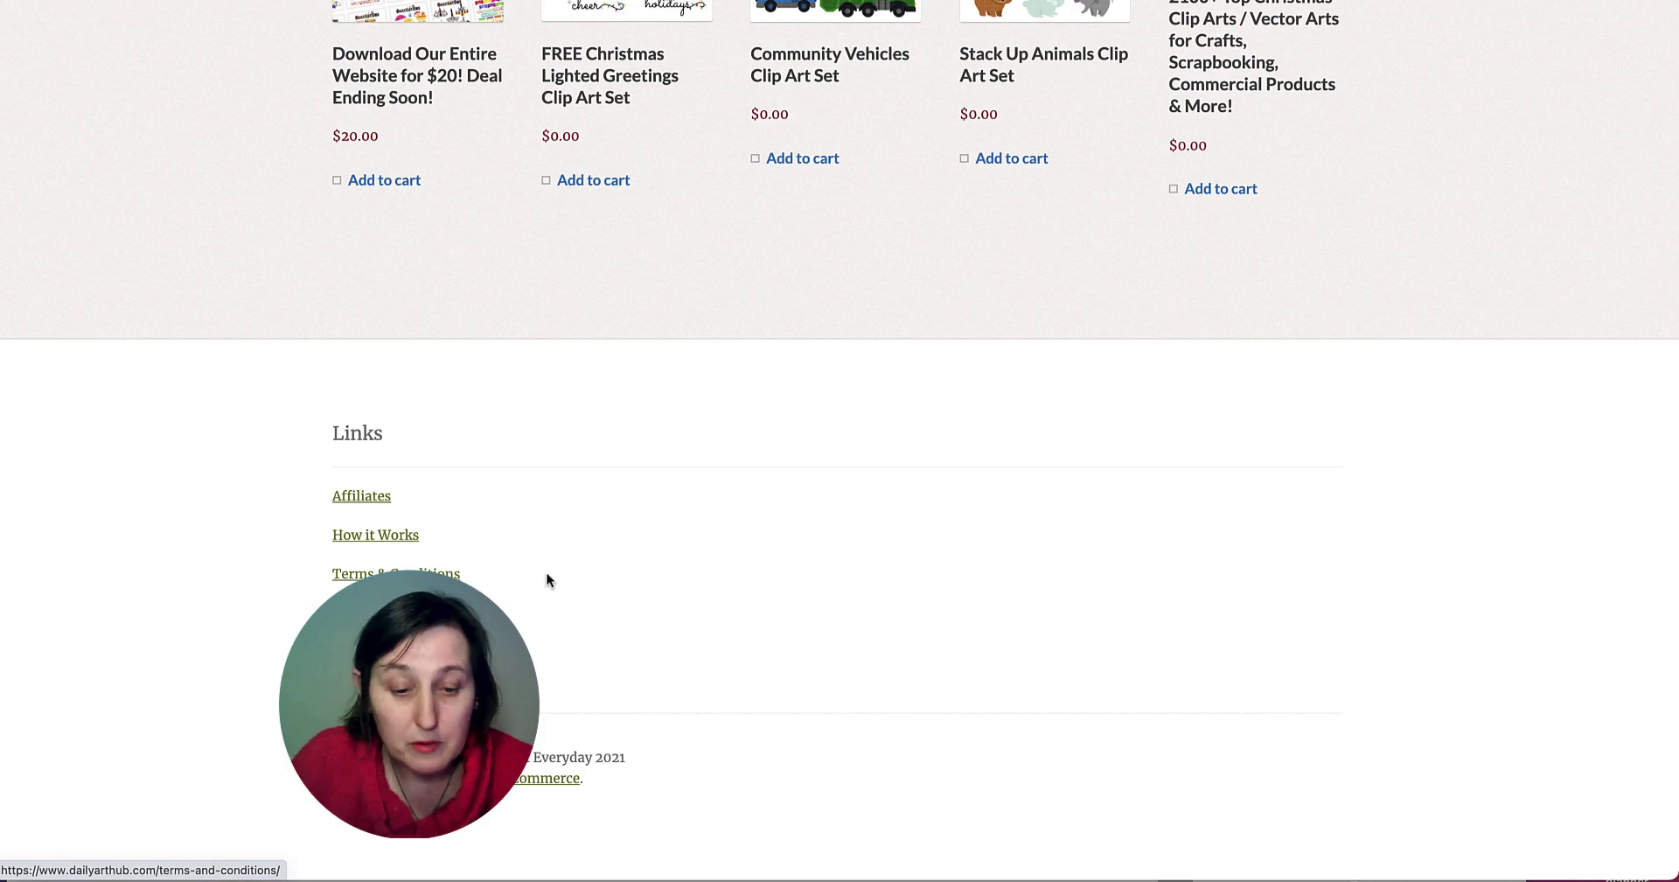
scroll(562, 575, up, 20)
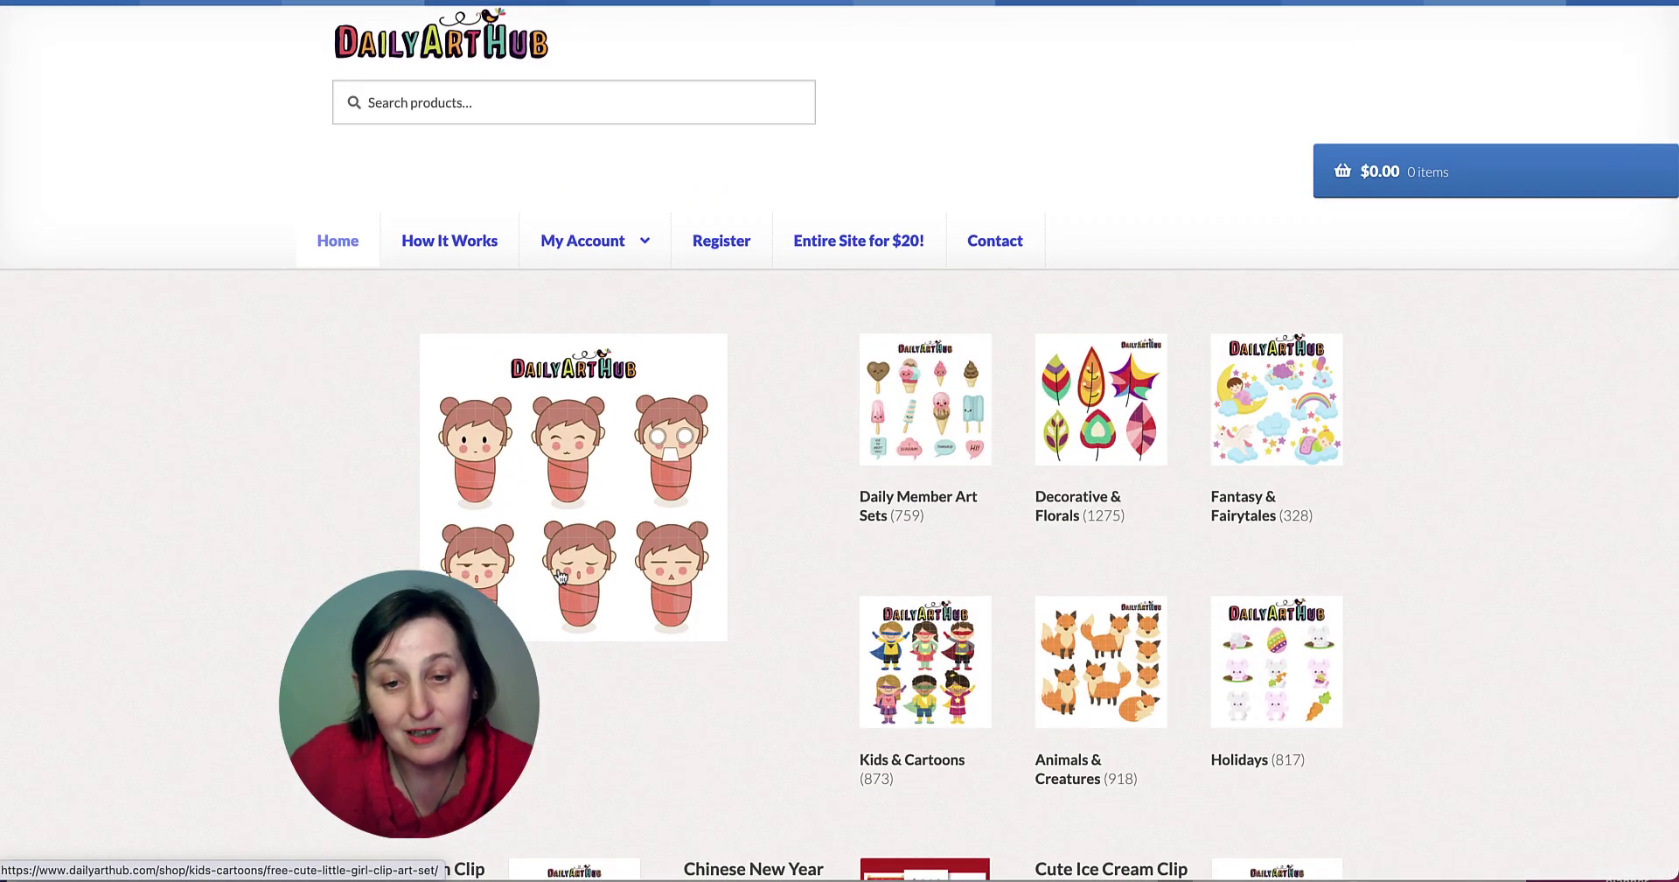
scroll(1062, 560, down, 15)
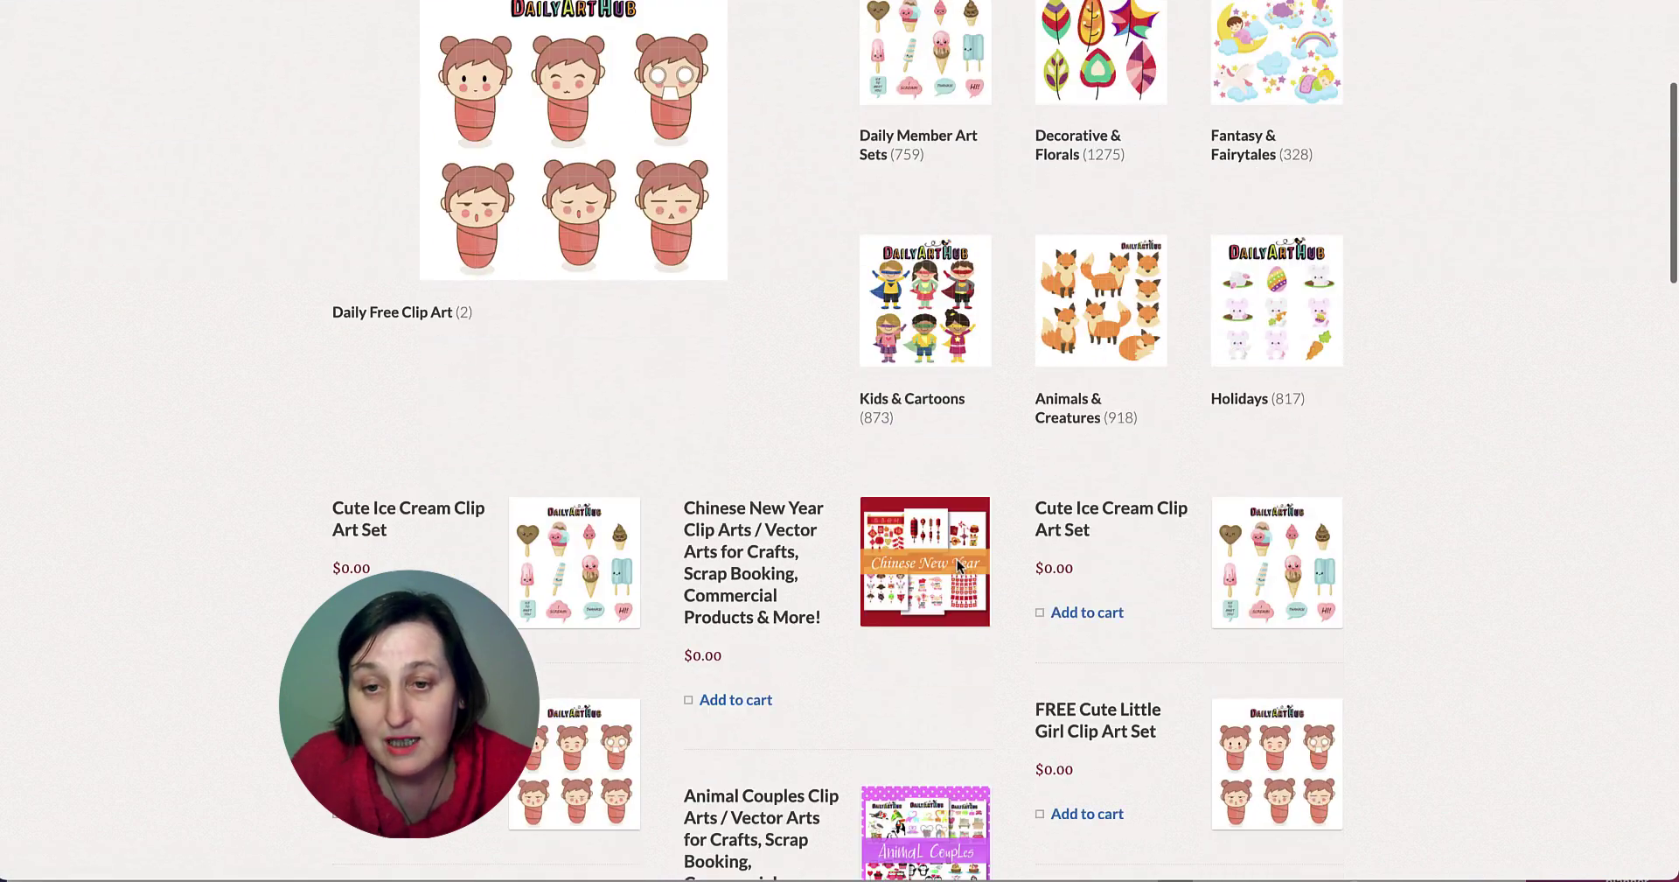